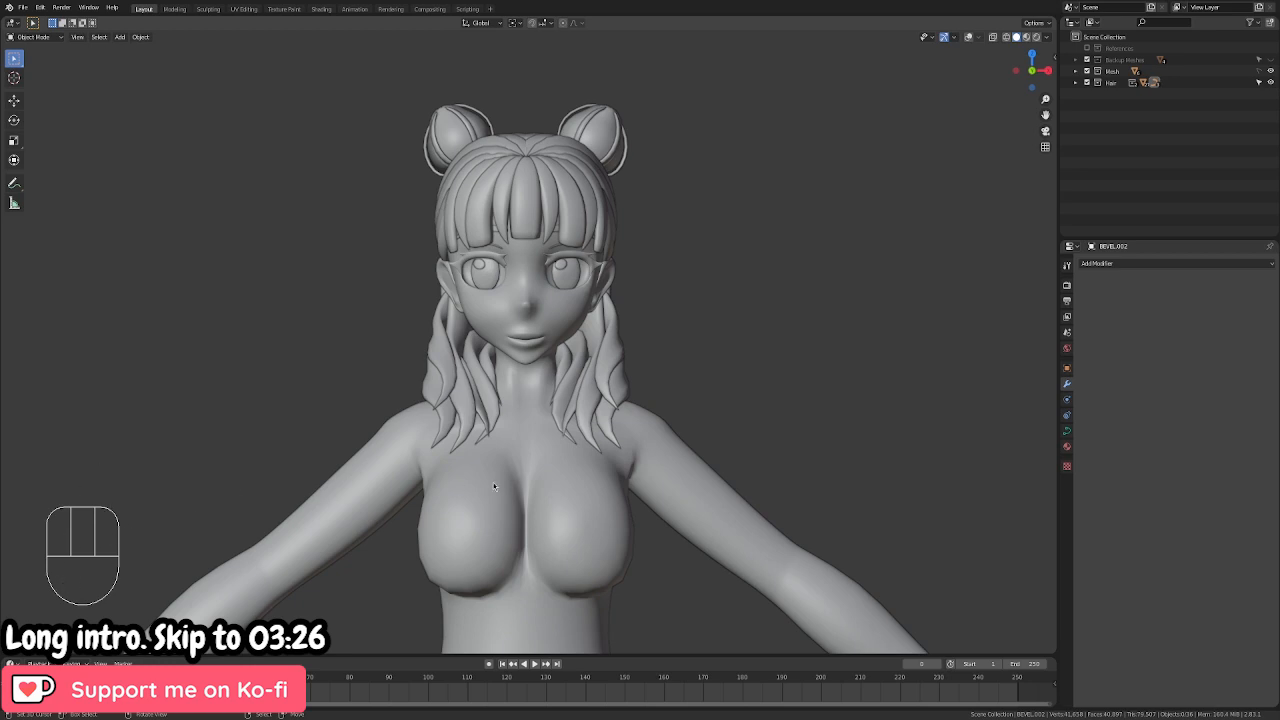
# Step: Hide the Hair collection and exclude it from the view layer
pyautogui.click(1256, 23)
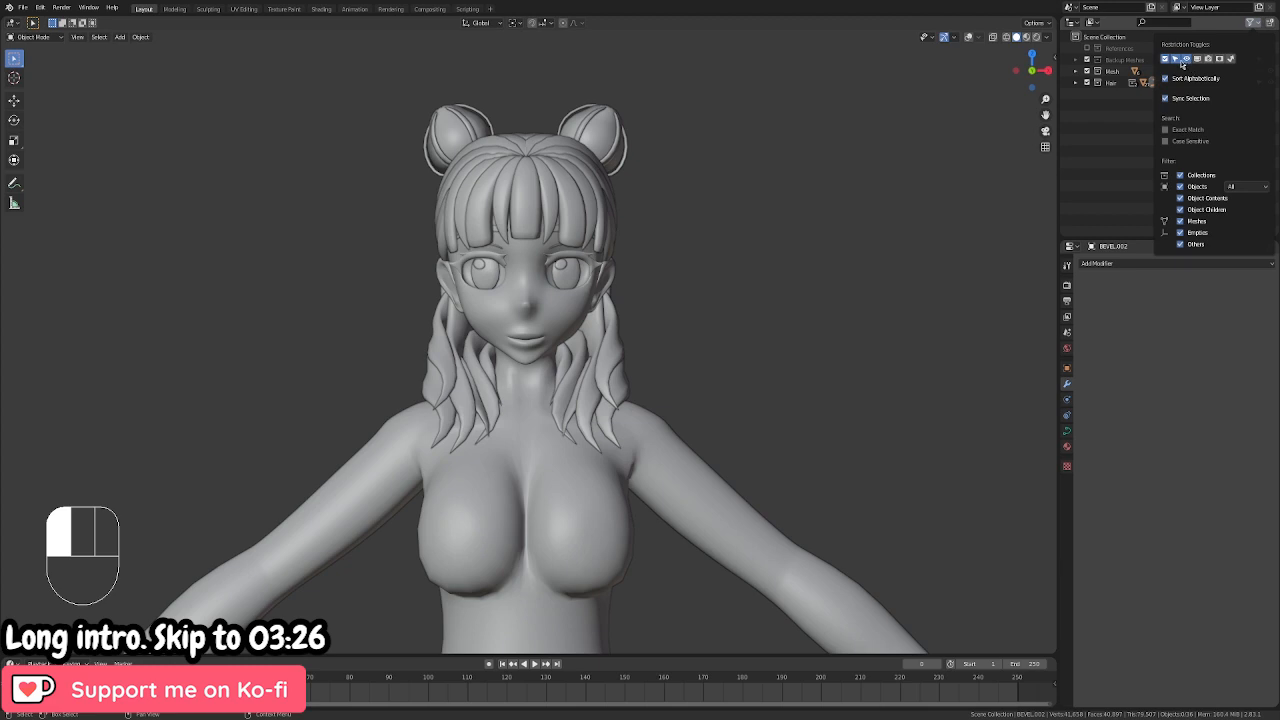
pyautogui.click(1167, 62)
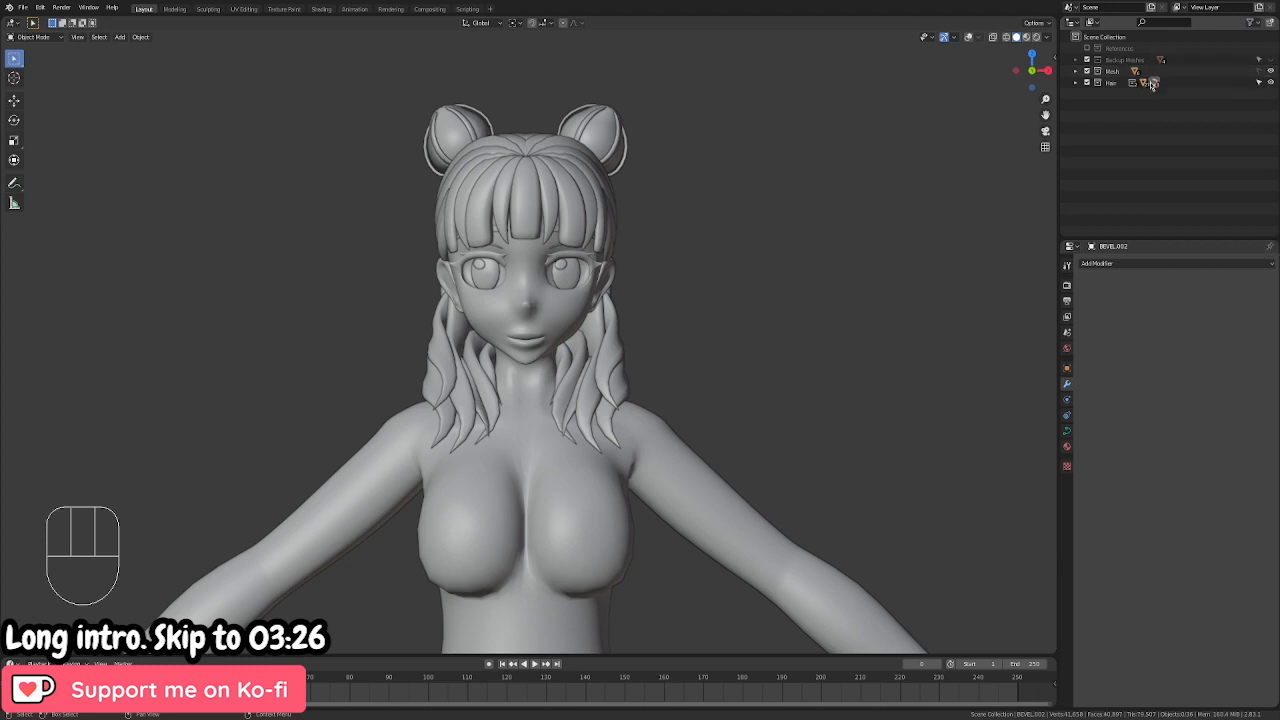
pyautogui.click(1269, 83)
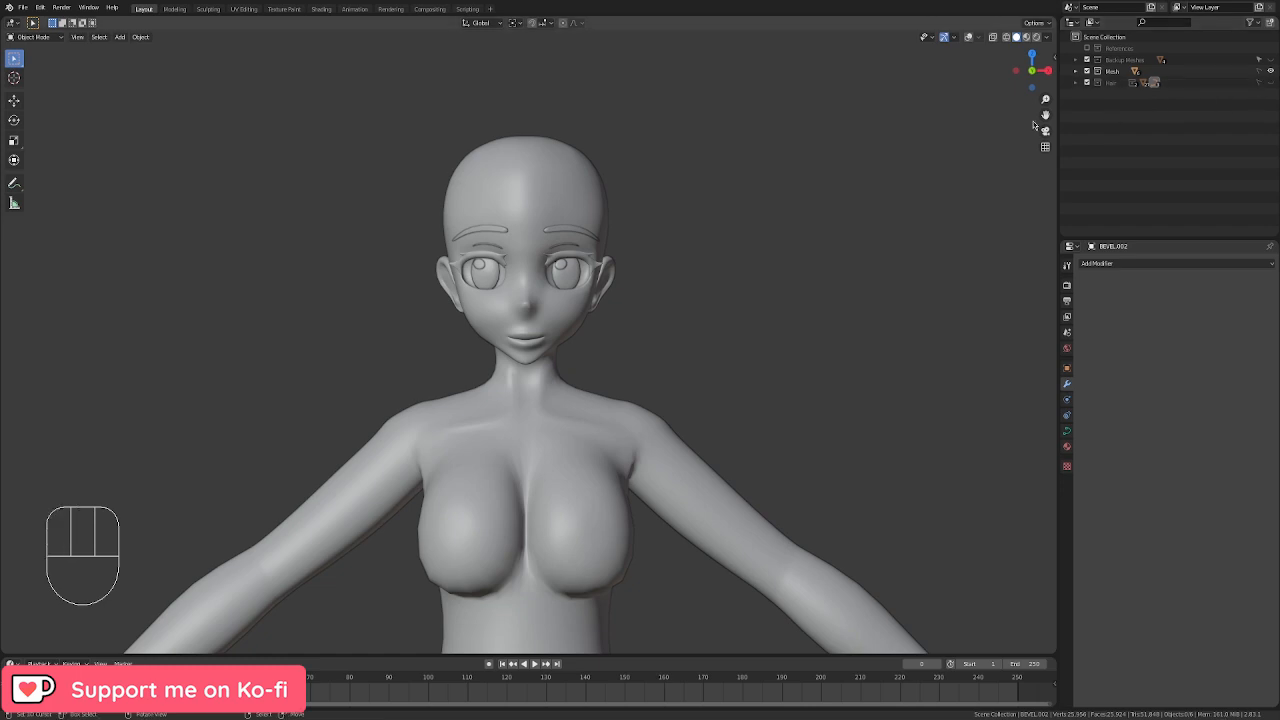
pyautogui.click(1087, 83)
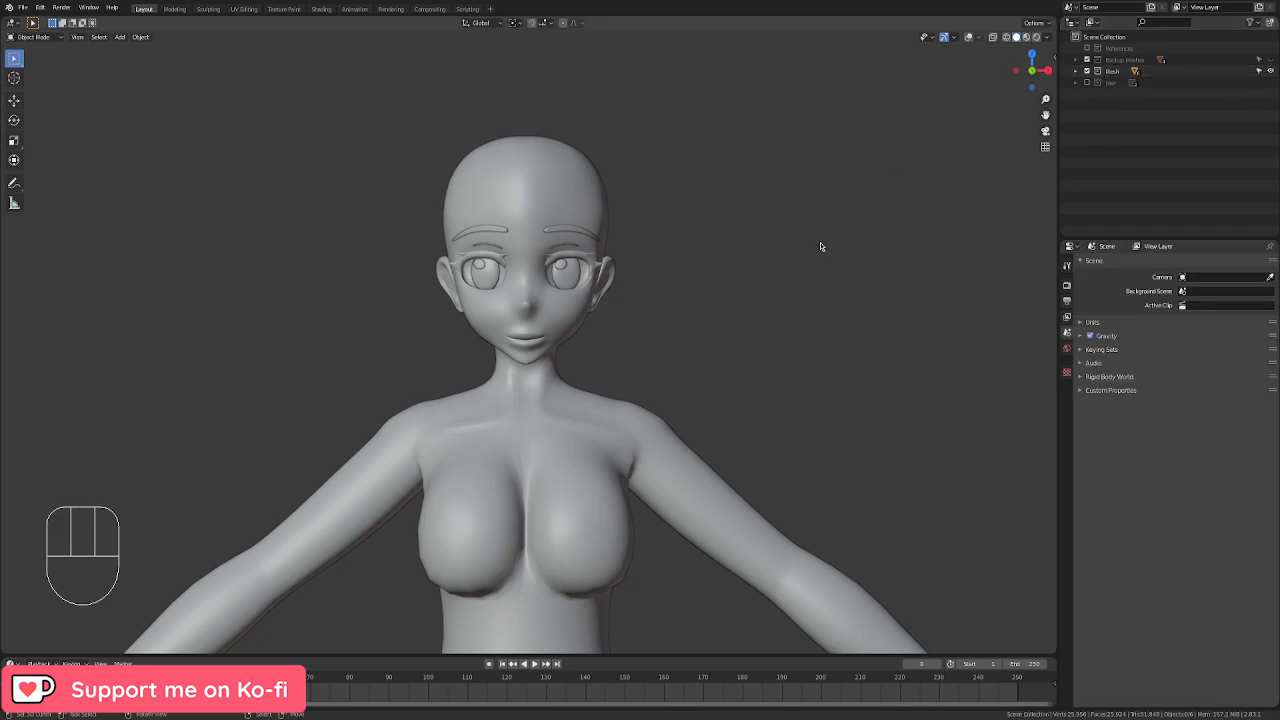
# Step: Select the Female Body mesh and turn the viewport overlays on
pyautogui.click(604, 419)
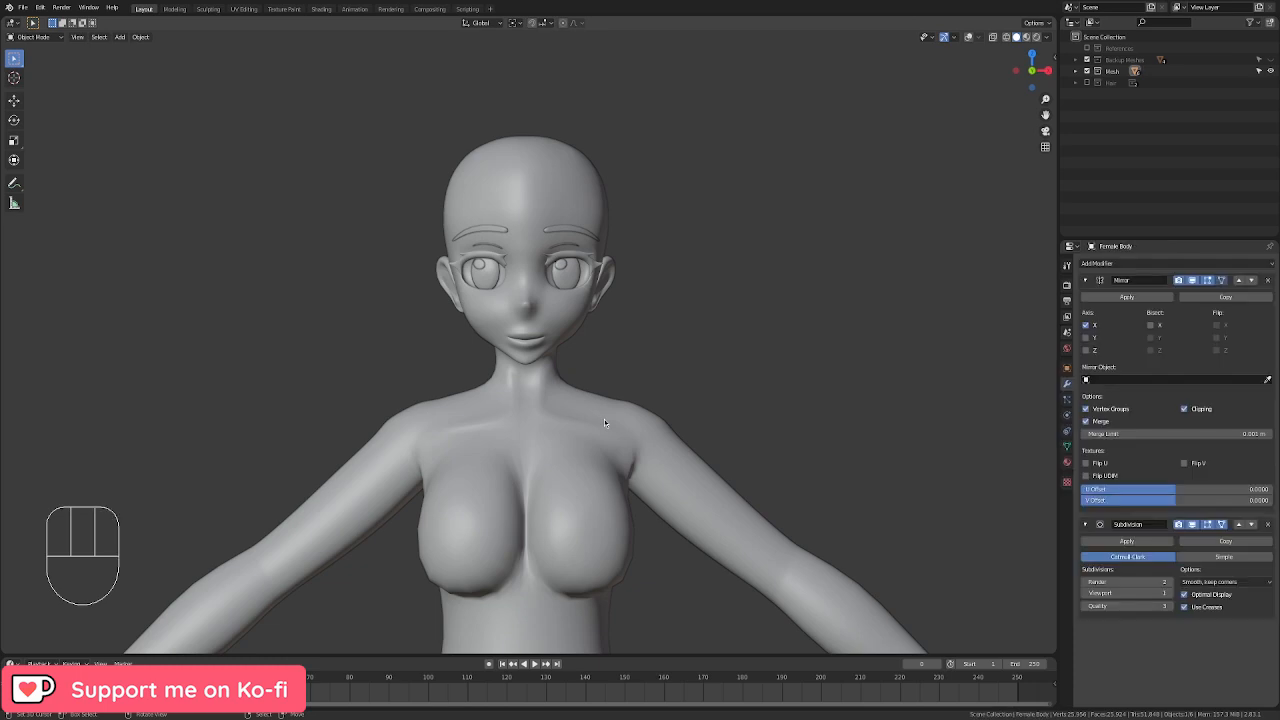
pyautogui.click(968, 40)
pyautogui.click(968, 40)
pyautogui.click(968, 40)
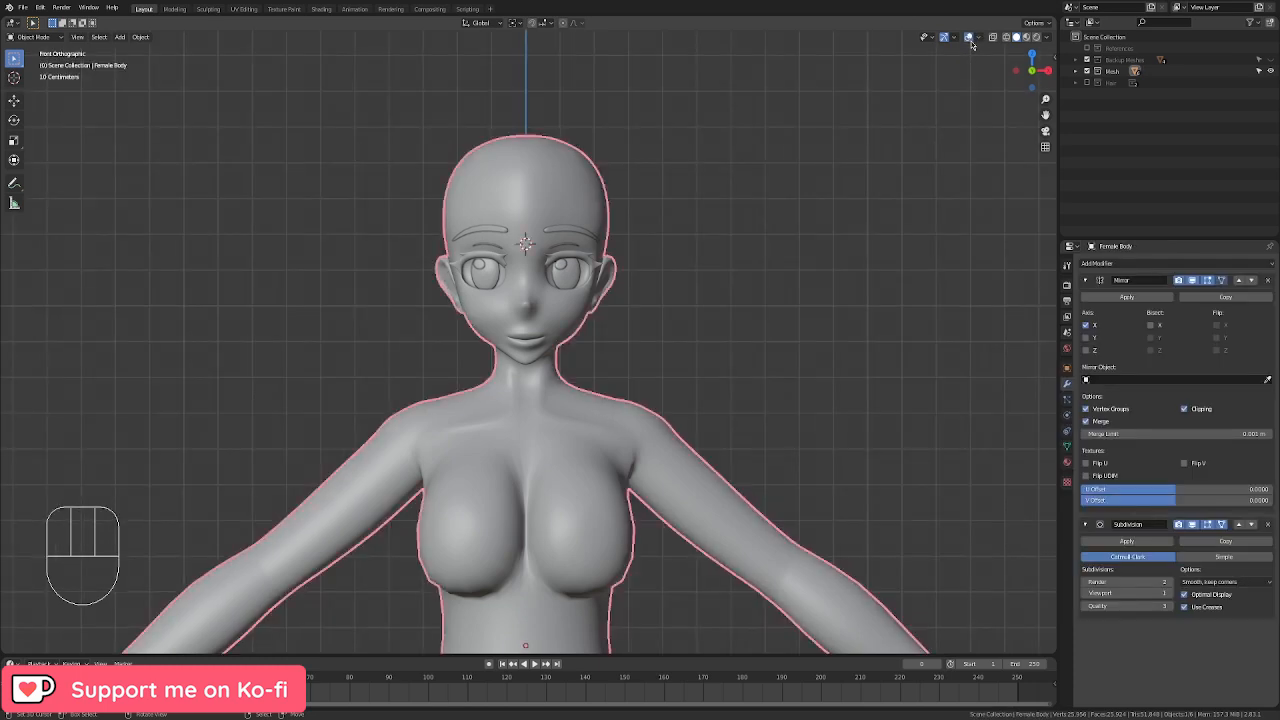
pyautogui.click(968, 40)
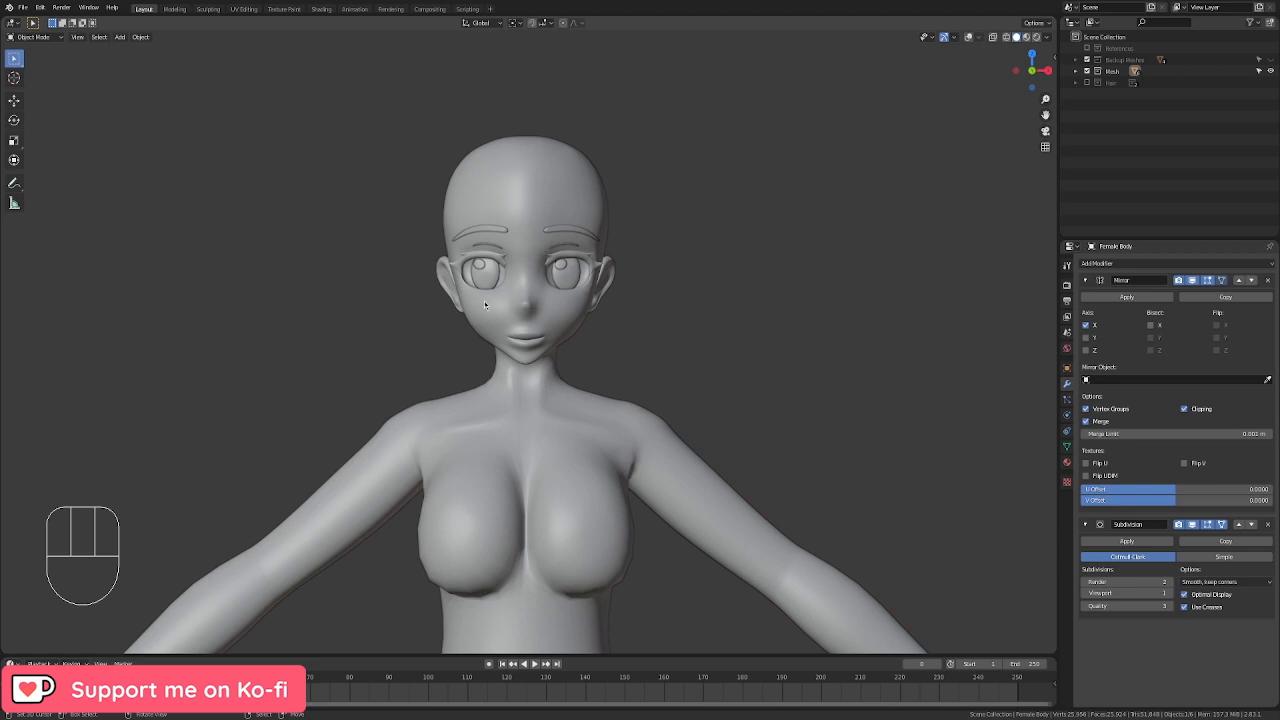
pyautogui.click(968, 40)
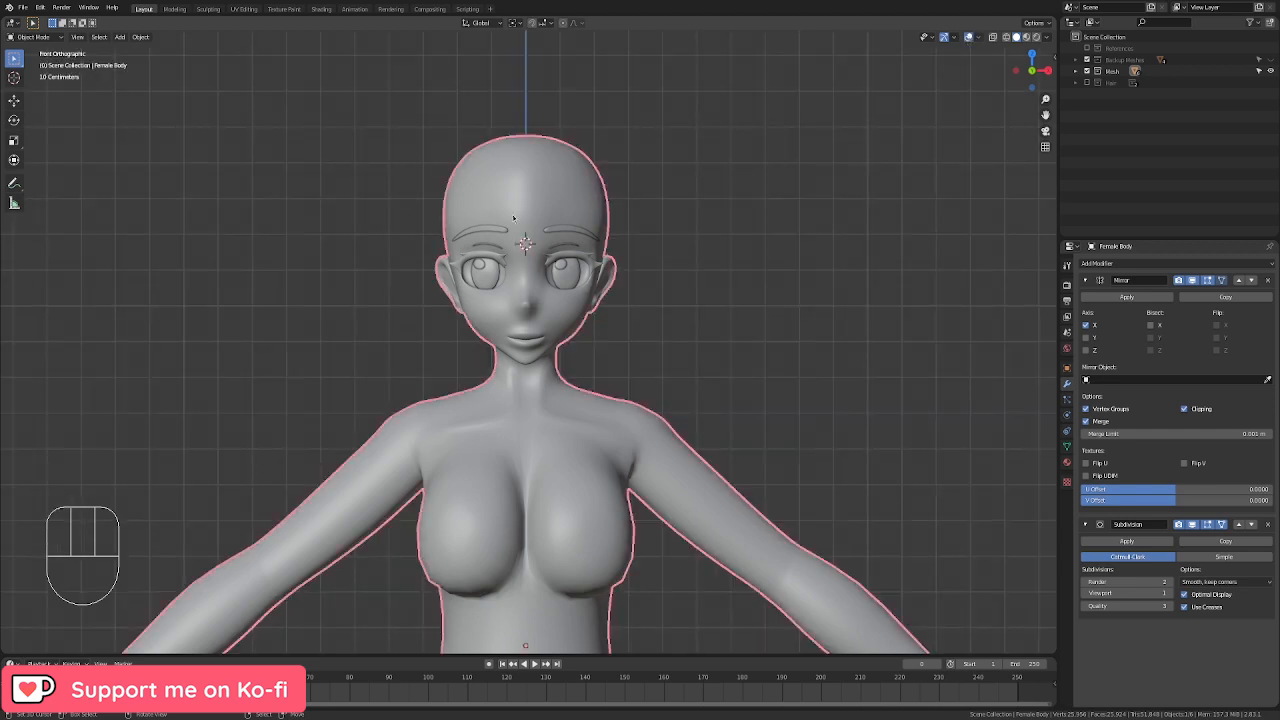
# Step: Duplicate the edge loop around the body's waist in place and separate it into its own object
pyautogui.scroll(-3, 586, 189)
pyautogui.keyDown('shift'); pyautogui.moveTo(614, 494); pyautogui.dragTo(622, 335, button='middle'); pyautogui.keyUp('shift')
pyautogui.scroll(6, 584, 390)
pyautogui.press('Tab')
pyautogui.moveTo(563, 383); pyautogui.dragTo(406, 408, button='middle')
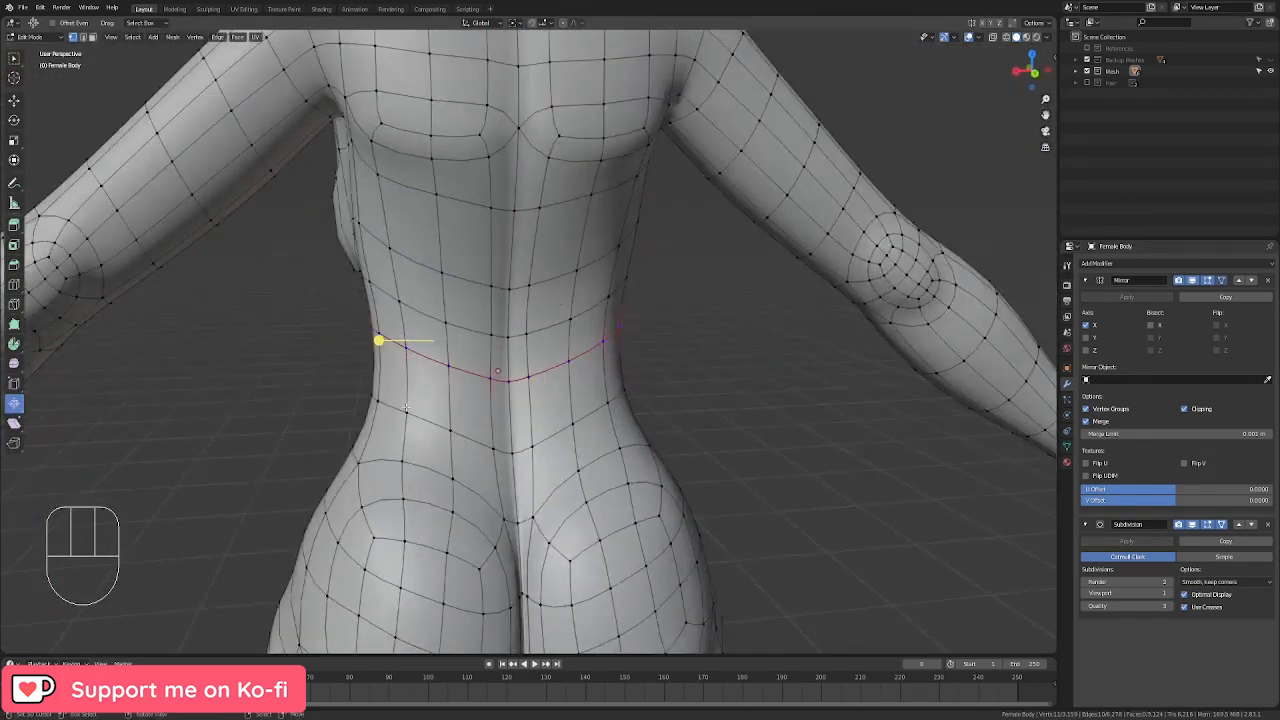
pyautogui.hotkey('shift', 'd')
pyautogui.rightClick(606, 377)
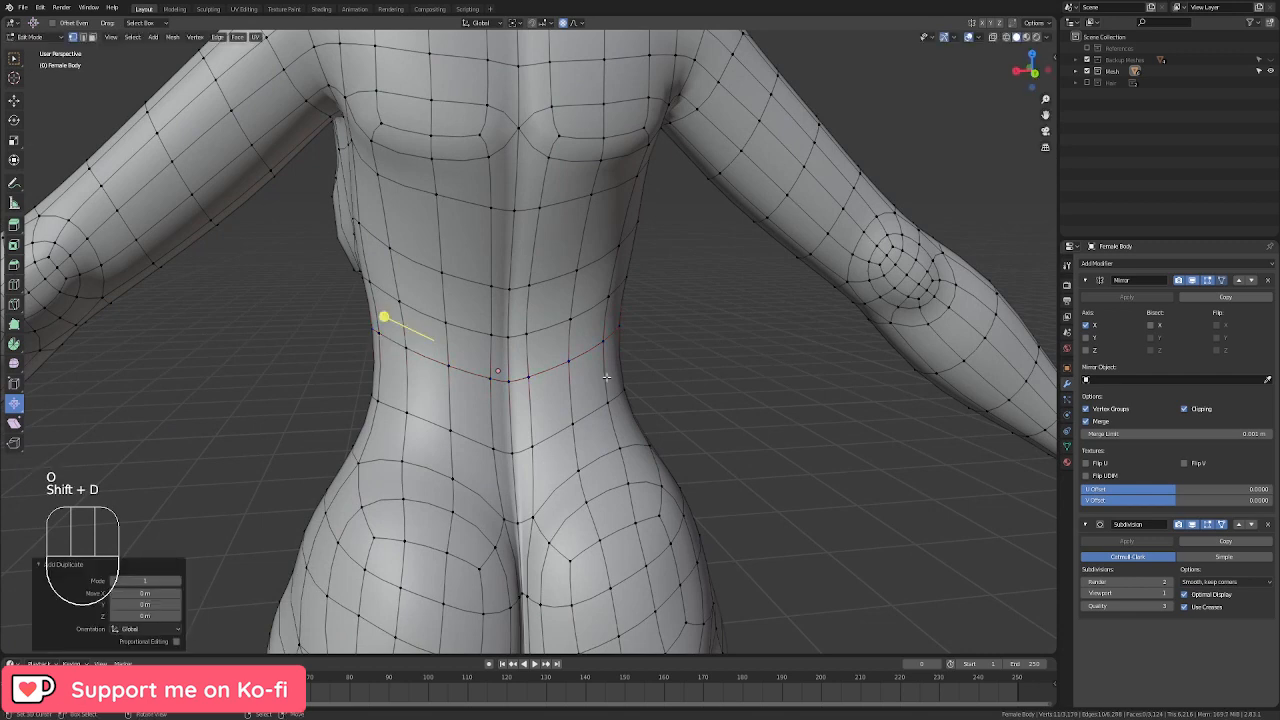
pyautogui.press('p')
pyautogui.click(606, 377)
pyautogui.press('Tab')
# Step: Open the separated loop Female Body.001 for editing and scale it up about 1.16 times around the waist
pyautogui.press('KP_1')
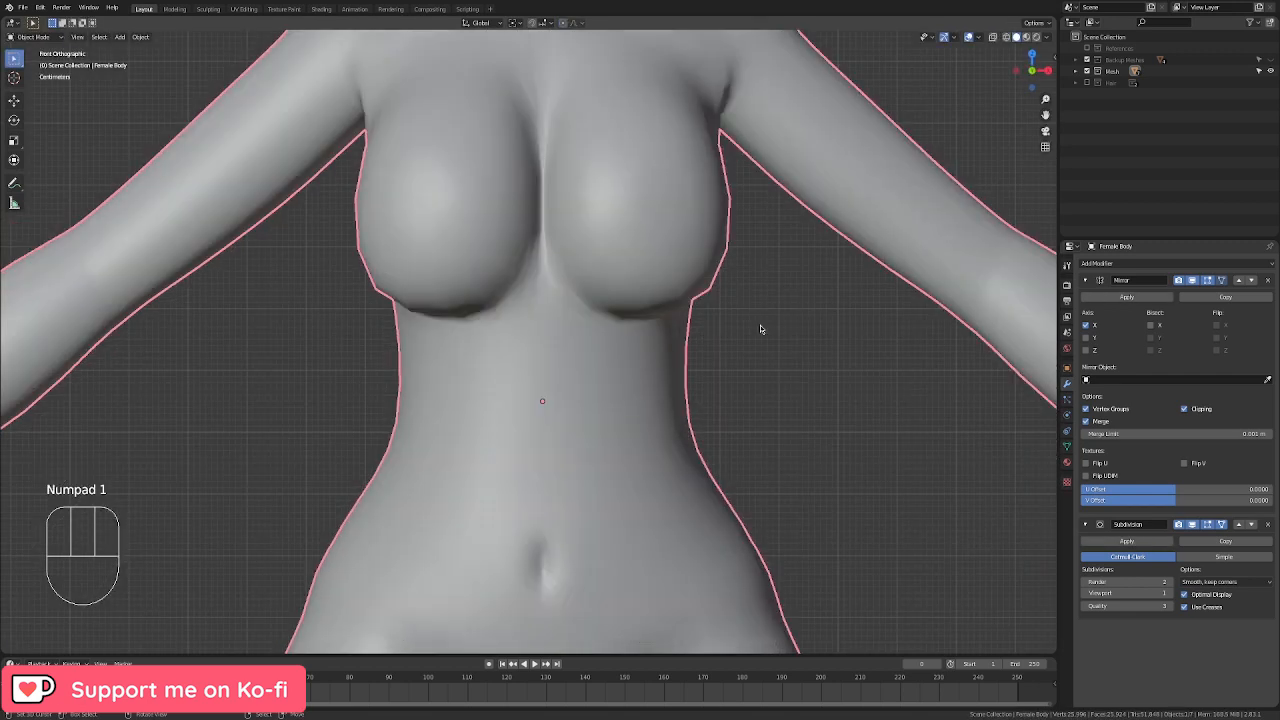
pyautogui.click(1076, 71)
pyautogui.click(1127, 128)
pyautogui.press('Tab')
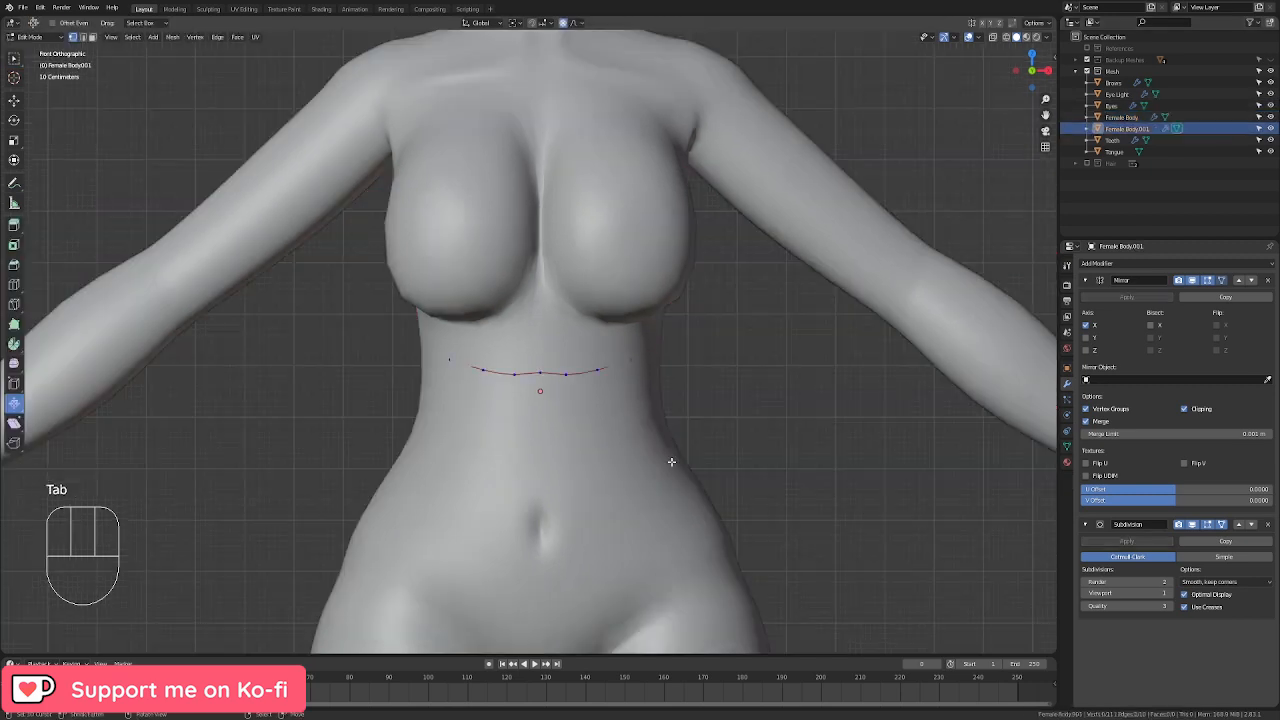
pyautogui.press('s')
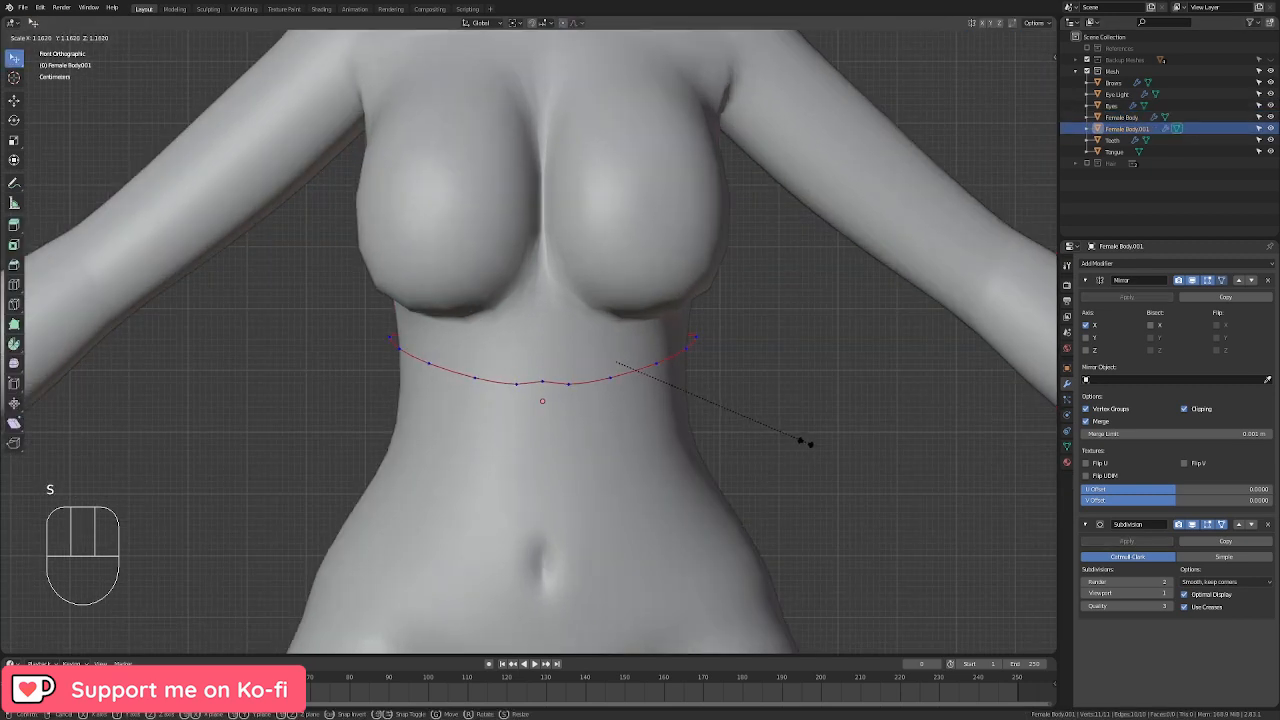
pyautogui.click(806, 443)
pyautogui.press('g')
pyautogui.click(800, 439)
# Step: Smooth the waist loop's vertices repeatedly and scale the loop up by about 1.11
pyautogui.press('KP_3')
pyautogui.moveTo(796, 435); pyautogui.dragTo(711, 508, button='middle')
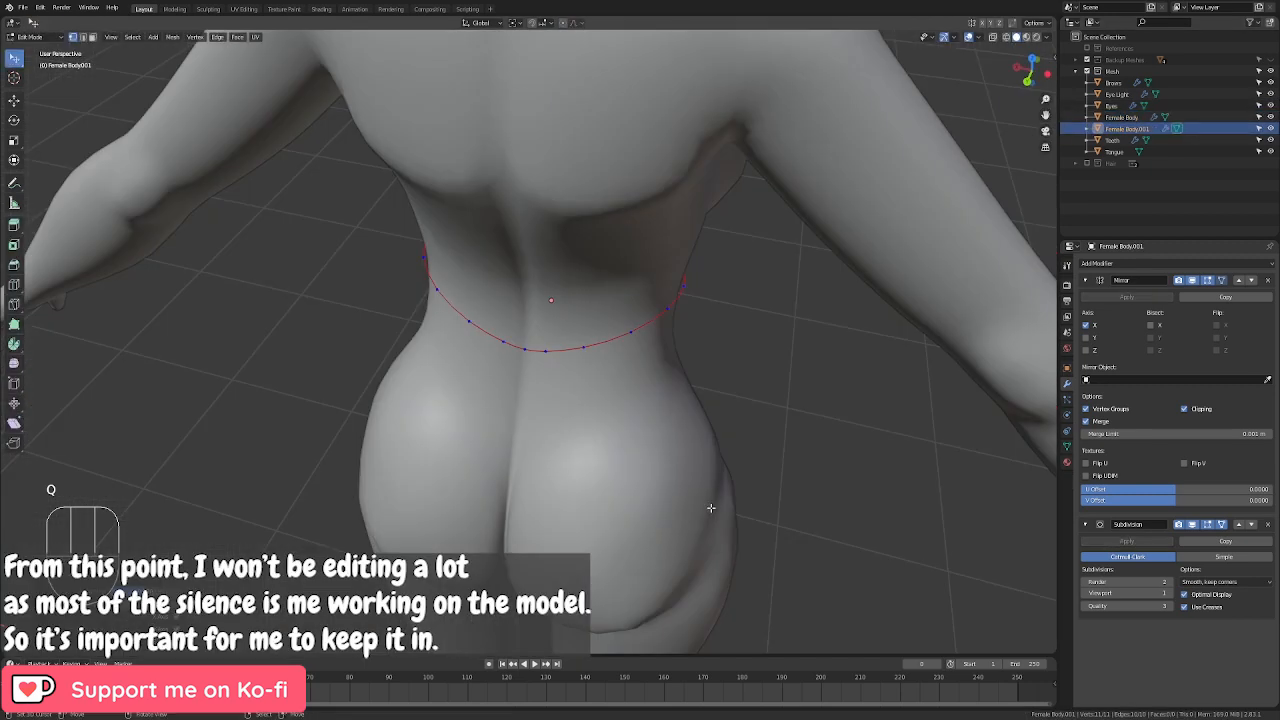
pyautogui.press('s')
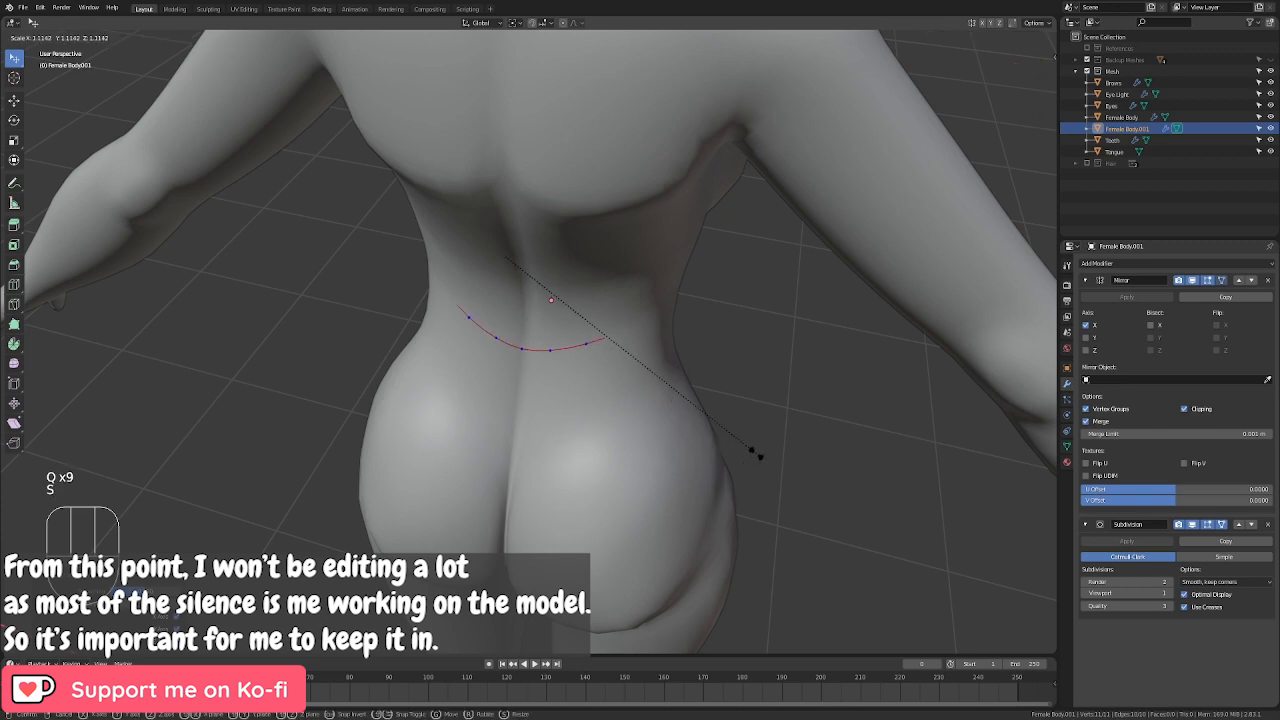
pyautogui.click(755, 453)
pyautogui.press('KP_4')
pyautogui.press('KP_1')
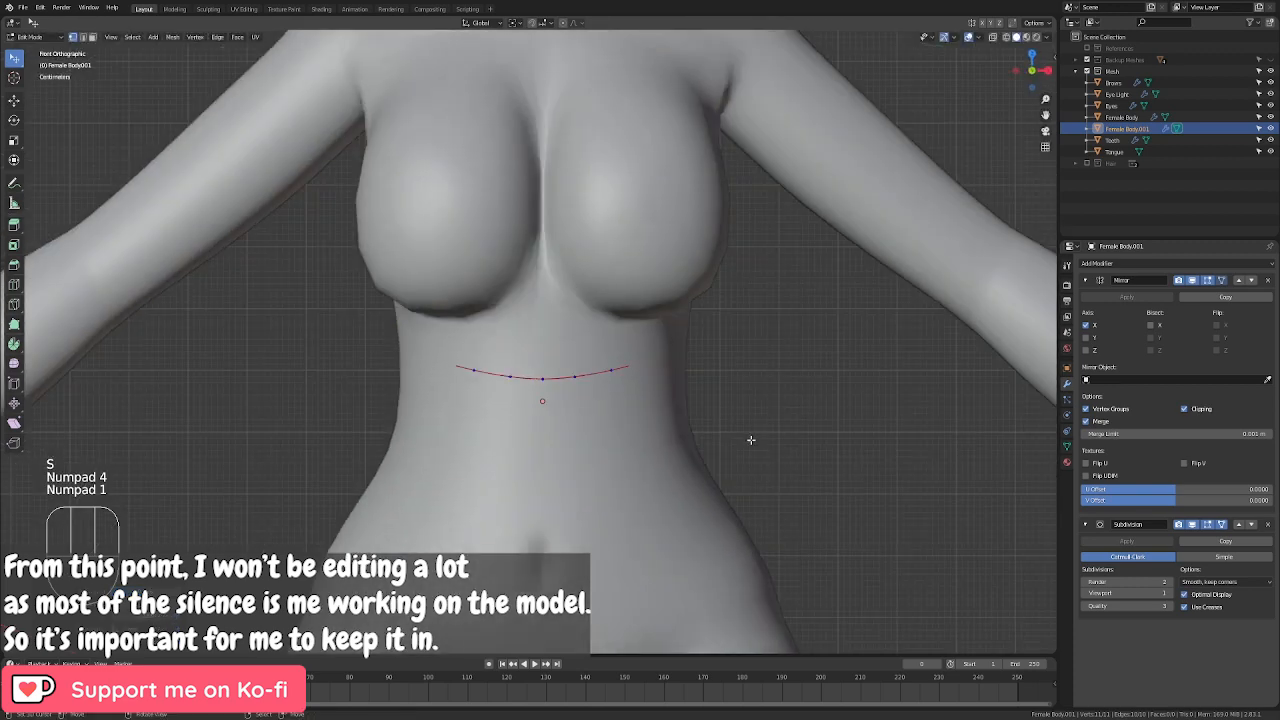
# Step: Enlarge the waist loop slightly further to clear the body and lower it about 0.022 m
pyautogui.press('g')
pyautogui.press('s')
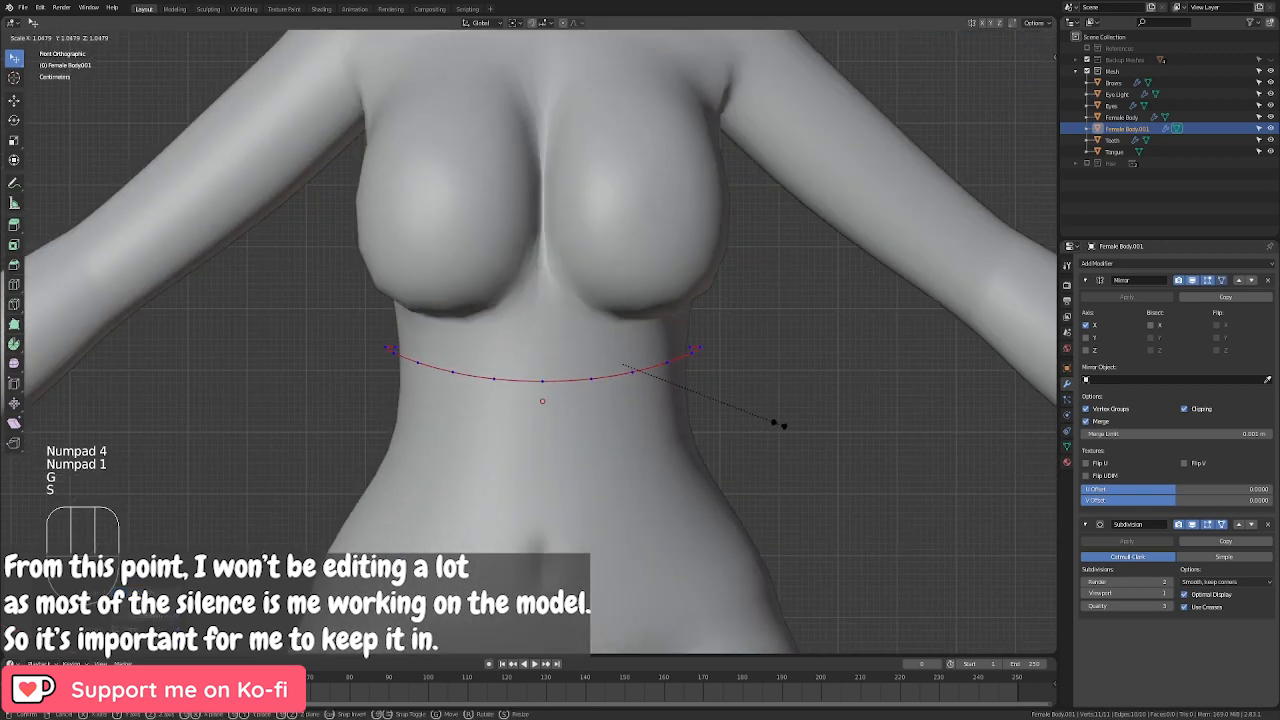
pyautogui.press('g')
pyautogui.click(785, 422)
pyautogui.press('s')
pyautogui.click(787, 422)
pyautogui.press('g')
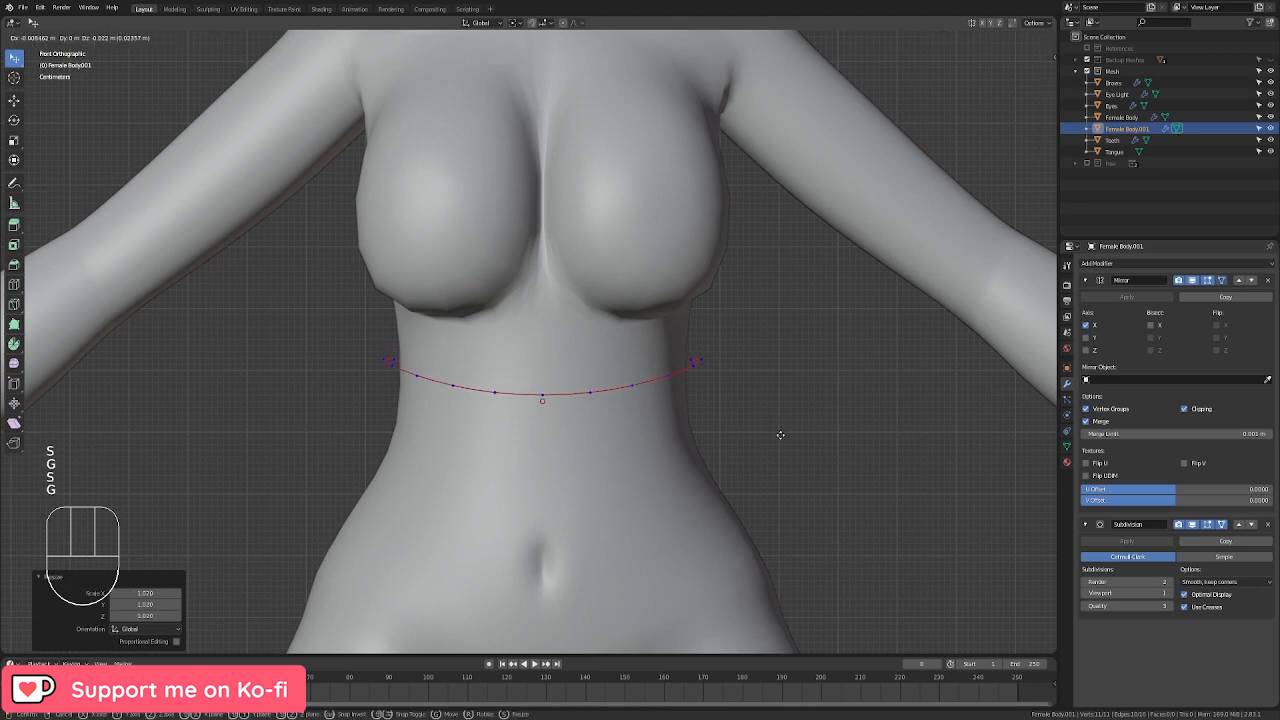
pyautogui.click(780, 435)
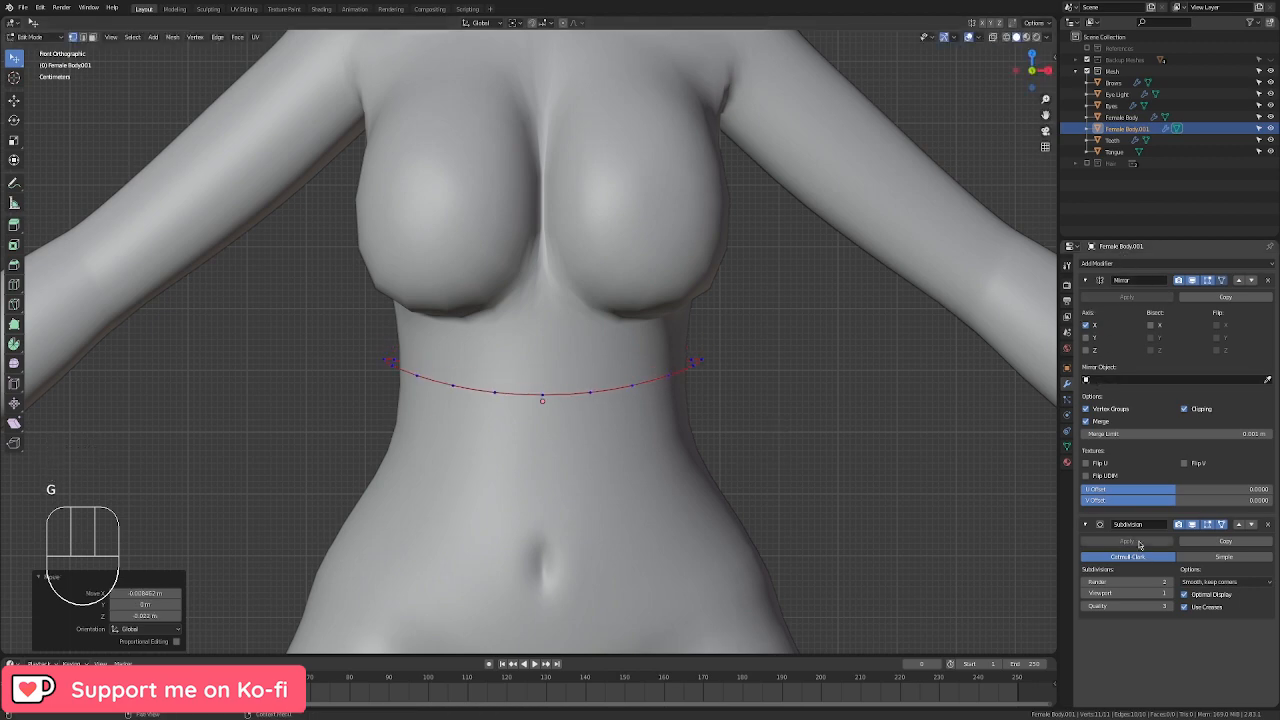
# Step: Lower the waist loop slightly along Z and scale it by 0.975 to fit closer to the waist
pyautogui.moveTo(540, 380); pyautogui.dragTo(647, 392, button='middle')
pyautogui.press('KP_1')
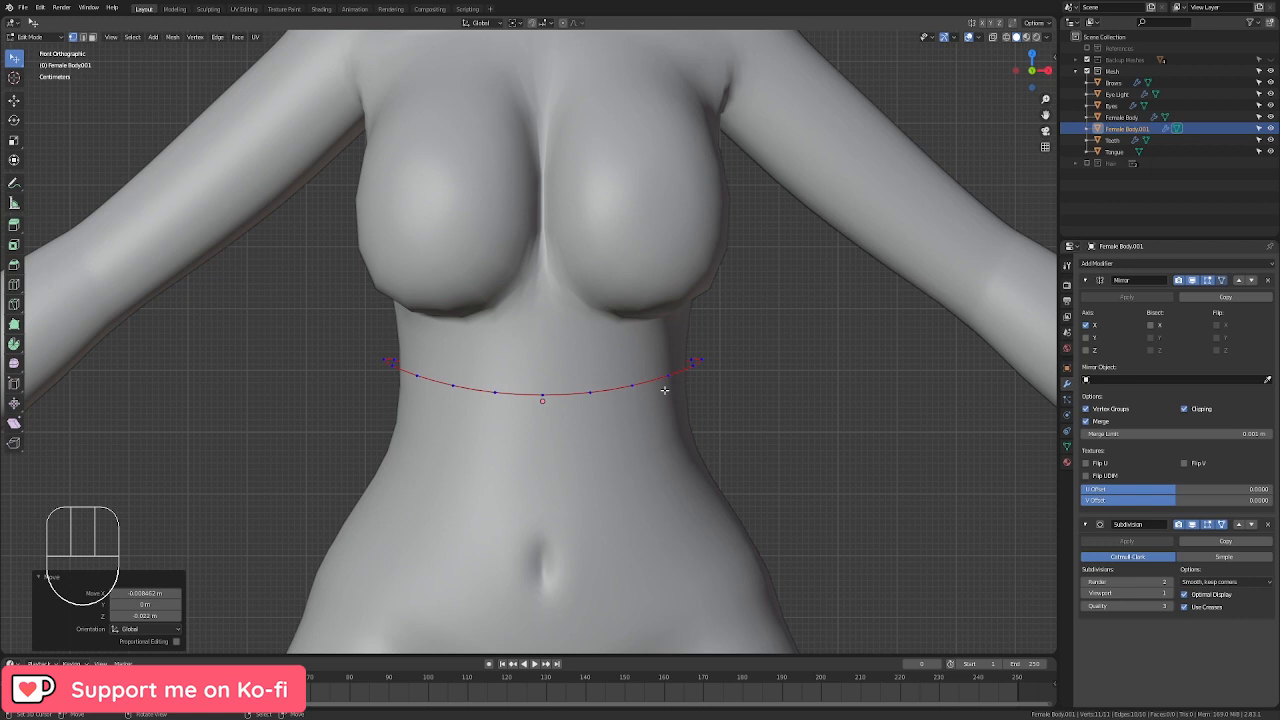
pyautogui.keyDown('shift'); pyautogui.moveTo(717, 352); pyautogui.dragTo(757, 397, button='middle'); pyautogui.keyUp('shift')
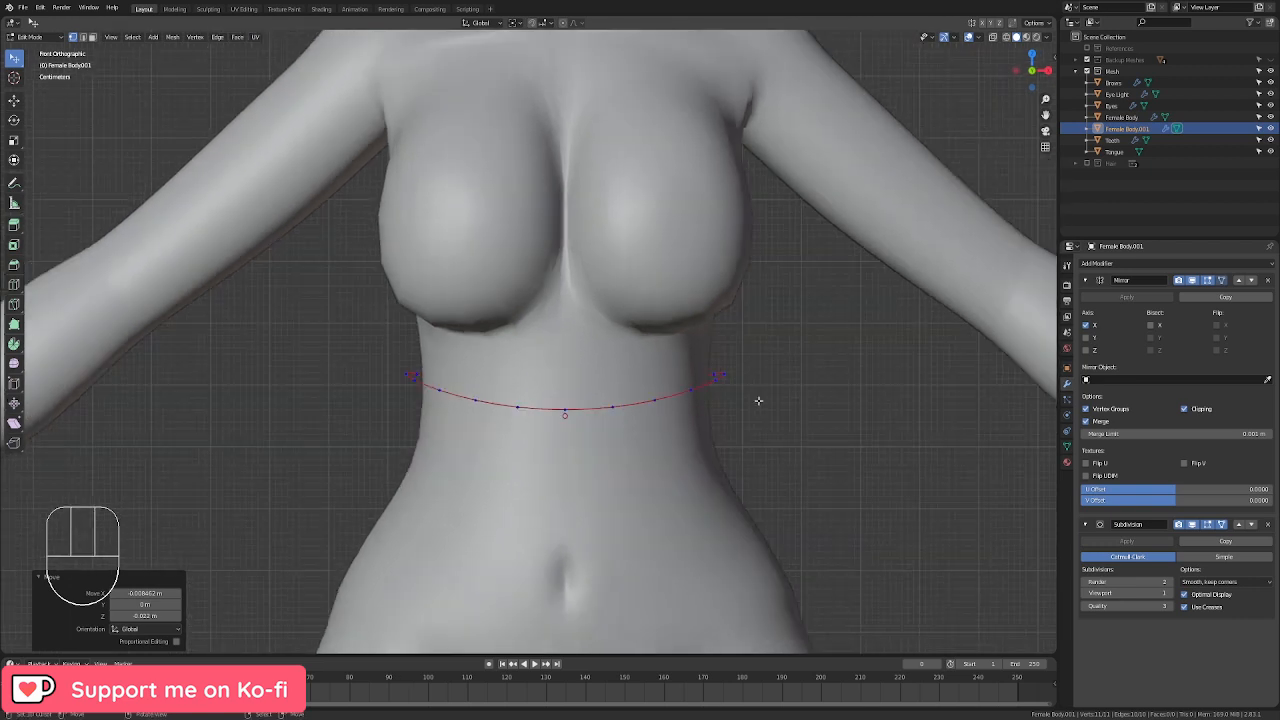
pyautogui.press('g')
pyautogui.press('z')
pyautogui.click(762, 416)
pyautogui.scroll(-2, 766, 423)
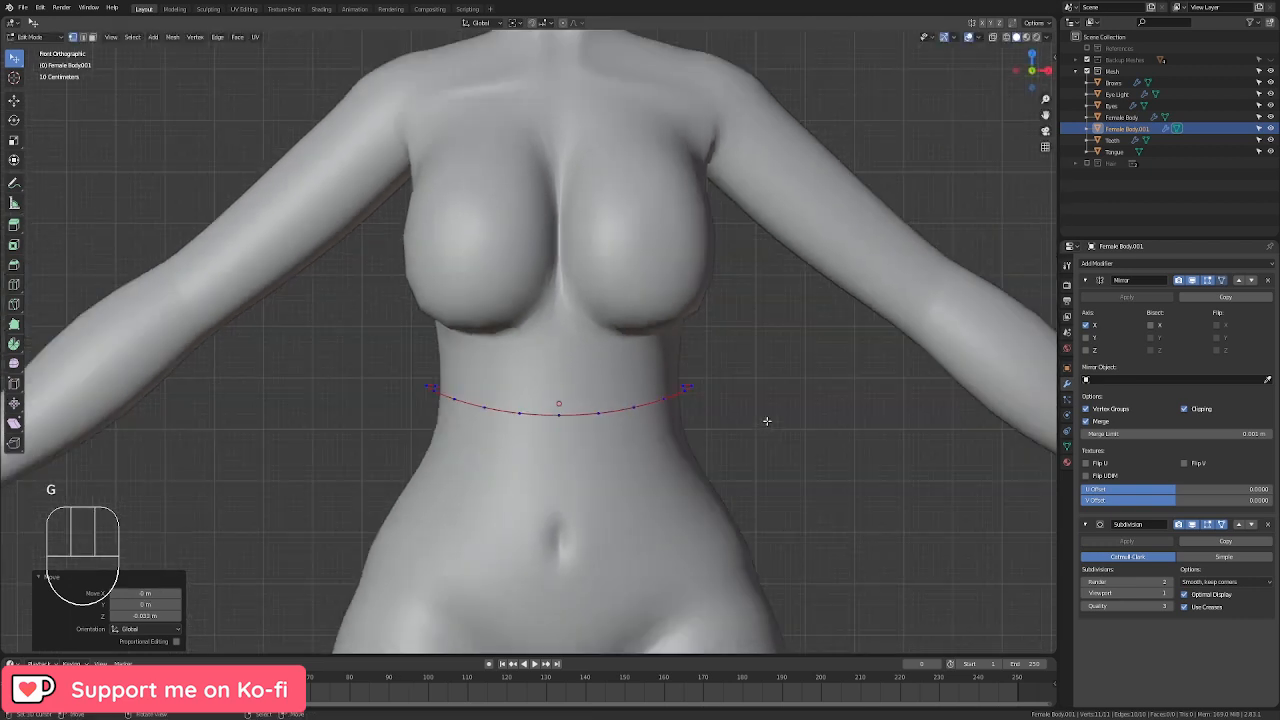
pyautogui.keyDown('shift'); pyautogui.moveTo(766, 423); pyautogui.dragTo(703, 471, button='middle'); pyautogui.keyUp('shift')
pyautogui.scroll(-1, 744, 353)
pyautogui.scroll(2, 744, 353)
pyautogui.scroll(2, 740, 396)
pyautogui.press('s')
pyautogui.click(736, 392)
pyautogui.scroll(-2, 703, 471)
pyautogui.keyDown('shift'); pyautogui.moveTo(714, 426); pyautogui.dragTo(714, 493, button='middle'); pyautogui.keyUp('shift')
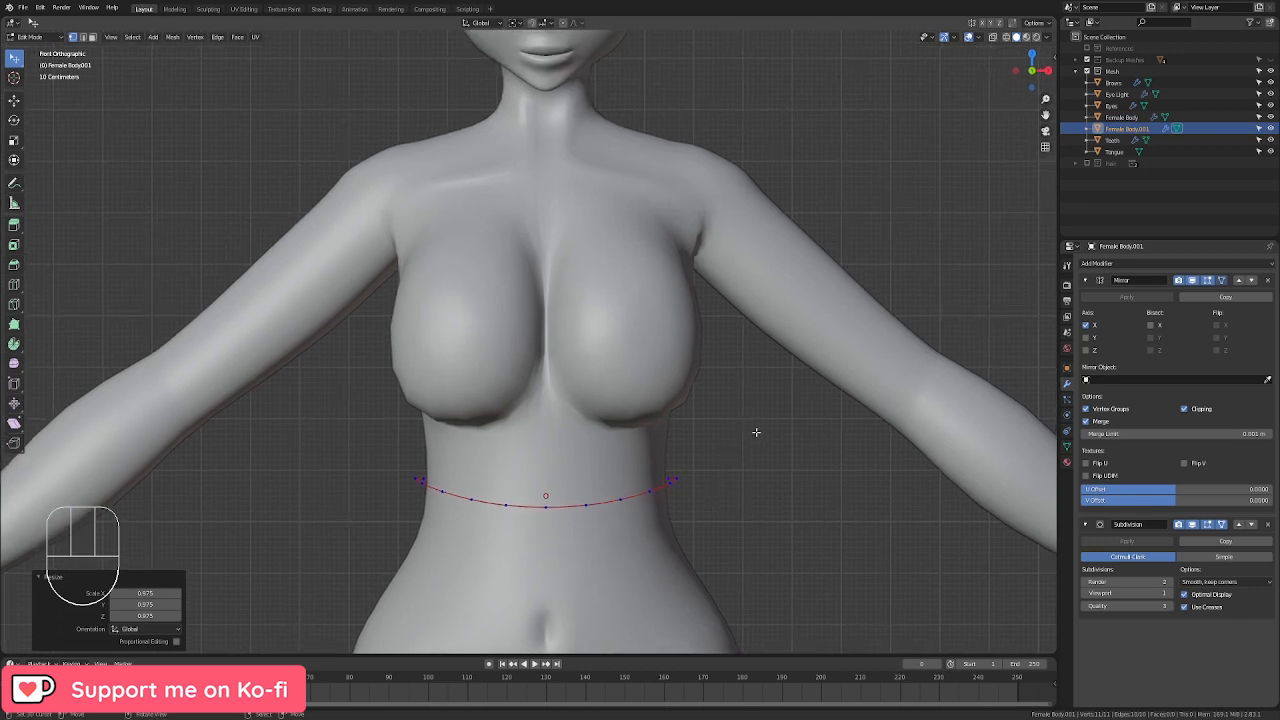
# Step: Extrude the waist loop up about 0.12 m, then widen its upper edge by about 1.1 and raise it just below the bust
pyautogui.press('e')
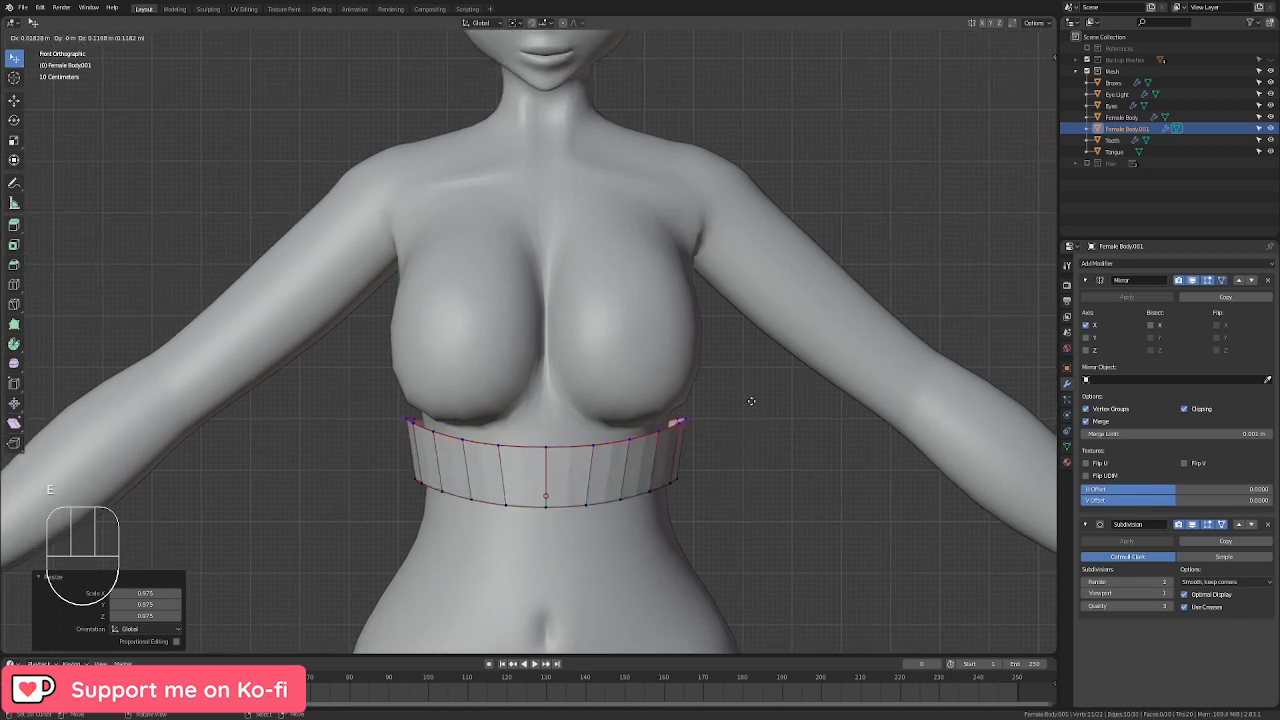
pyautogui.click(754, 402)
pyautogui.press('s')
pyautogui.click(791, 434)
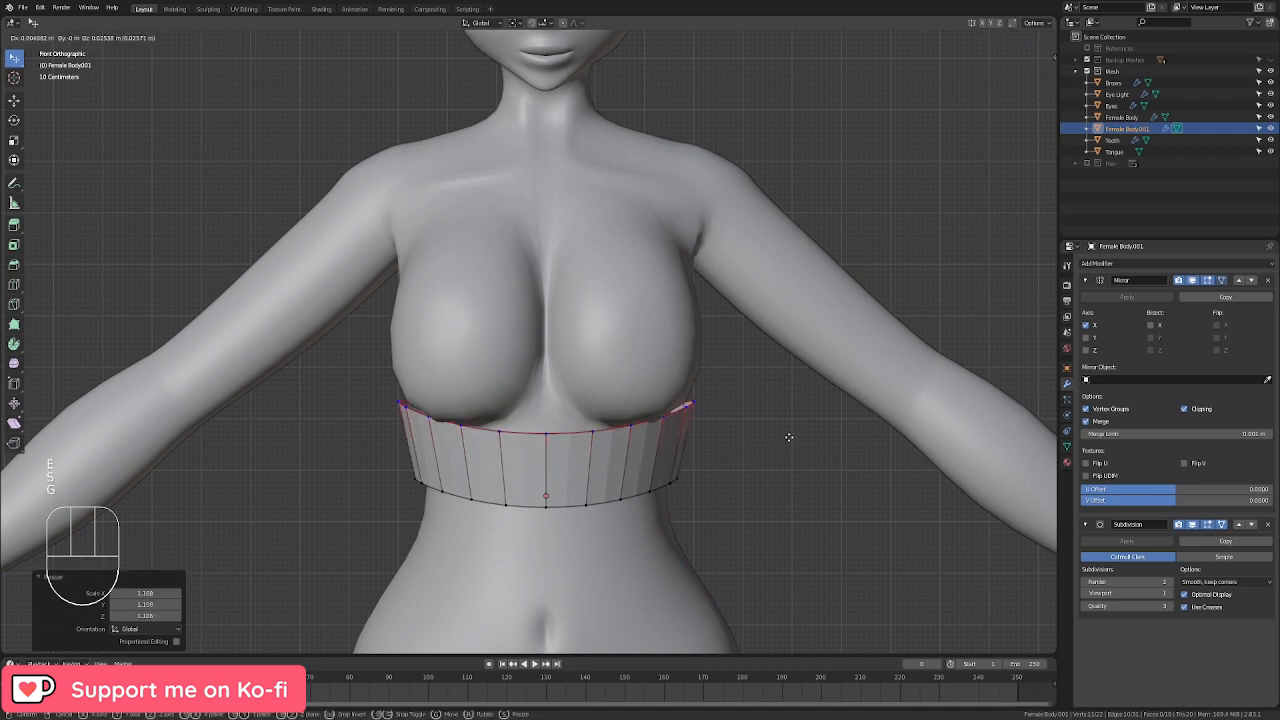
pyautogui.press('g')
pyautogui.click(785, 436)
# Step: Raise the garment's upper edge to about mid-bust height in side view and scale it up by about 1.2
pyautogui.press('KP_3')
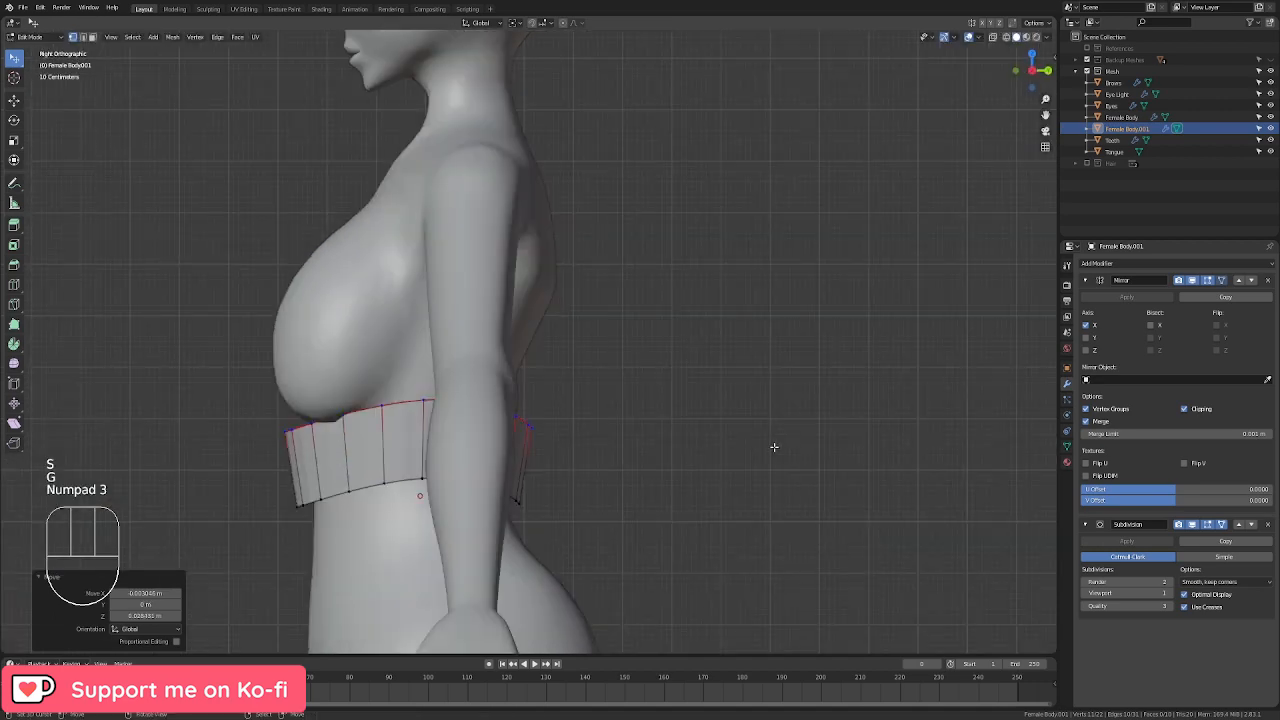
pyautogui.scroll(1, 774, 447)
pyautogui.keyDown('shift'); pyautogui.moveTo(519, 486); pyautogui.dragTo(643, 420, button='middle'); pyautogui.keyUp('shift')
pyautogui.press('g')
pyautogui.press('y')
pyautogui.rightClick(639, 322)
pyautogui.press('g')
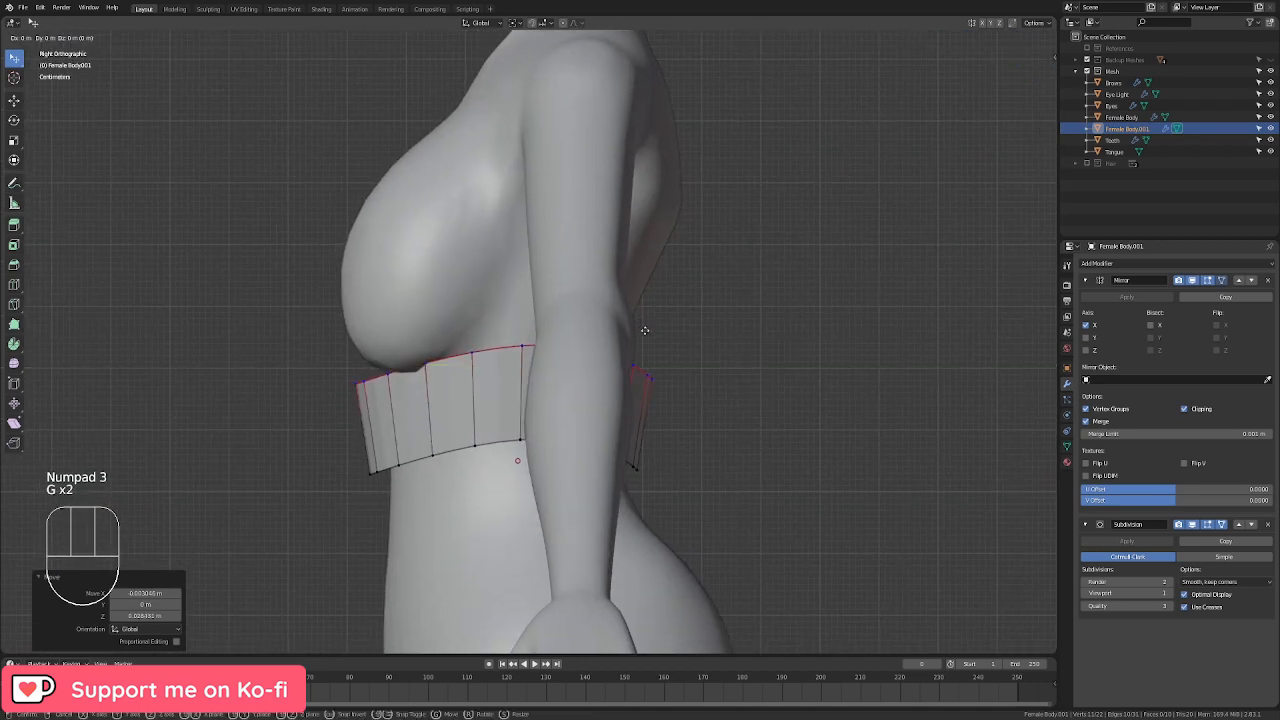
pyautogui.click(648, 214)
pyautogui.press('s')
pyautogui.click(705, 246)
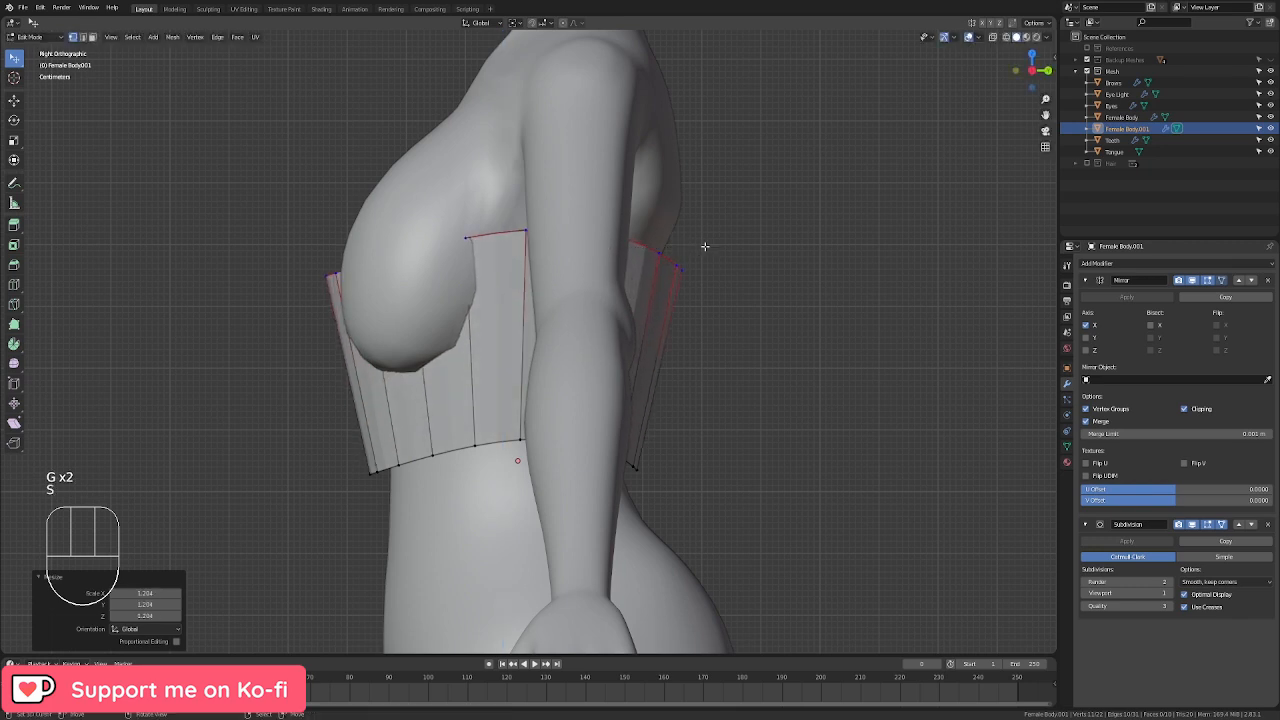
# Step: Move the upper-edge vertex beside the bust outward, forward and down to start wrapping the garment around it
pyautogui.press('KP_1')
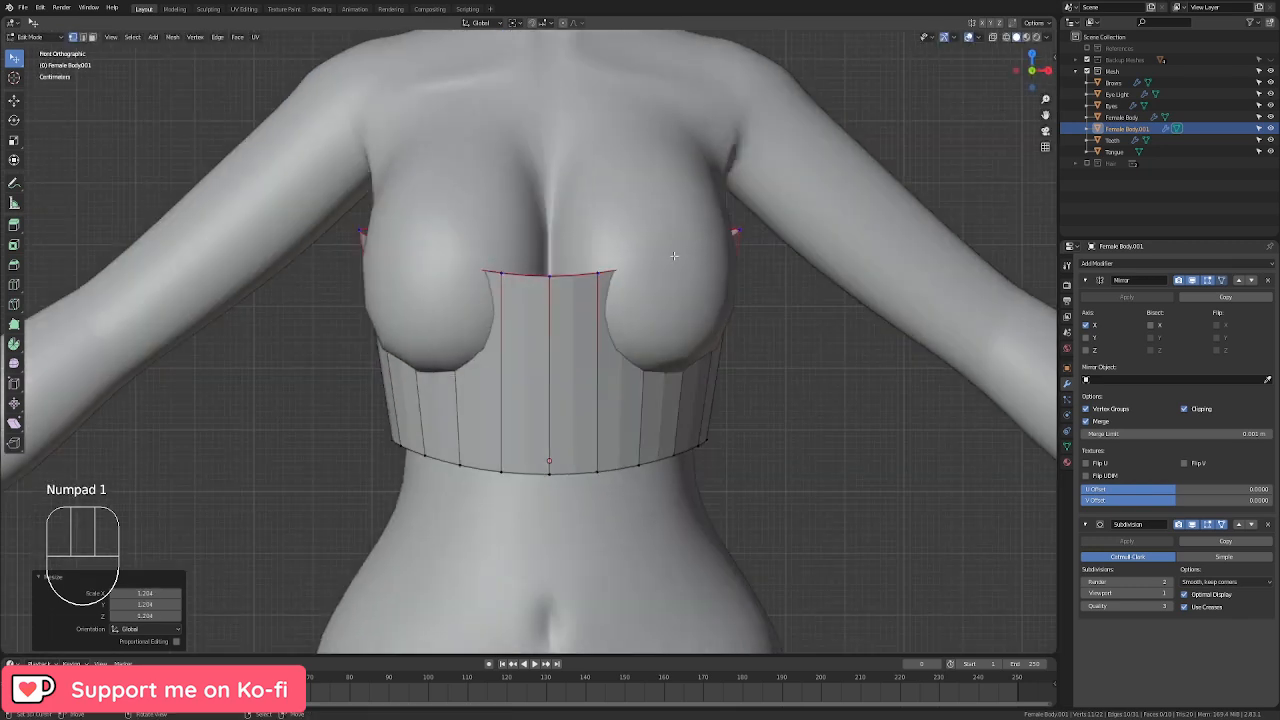
pyautogui.click(644, 262)
pyautogui.click(994, 38)
pyautogui.moveTo(915, 125); pyautogui.dragTo(880, 199, button='middle')
pyautogui.click(995, 39)
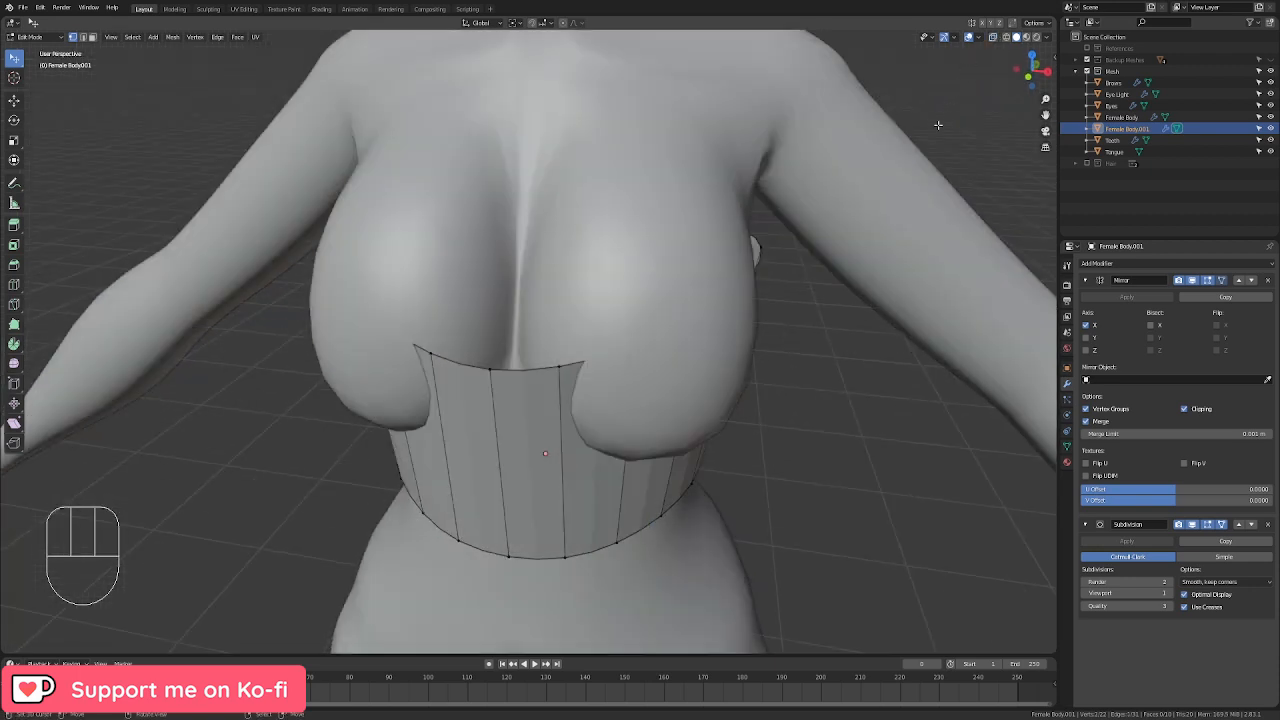
pyautogui.moveTo(800, 260); pyautogui.dragTo(805, 425, button='middle')
pyautogui.press('g')
pyautogui.click(818, 438)
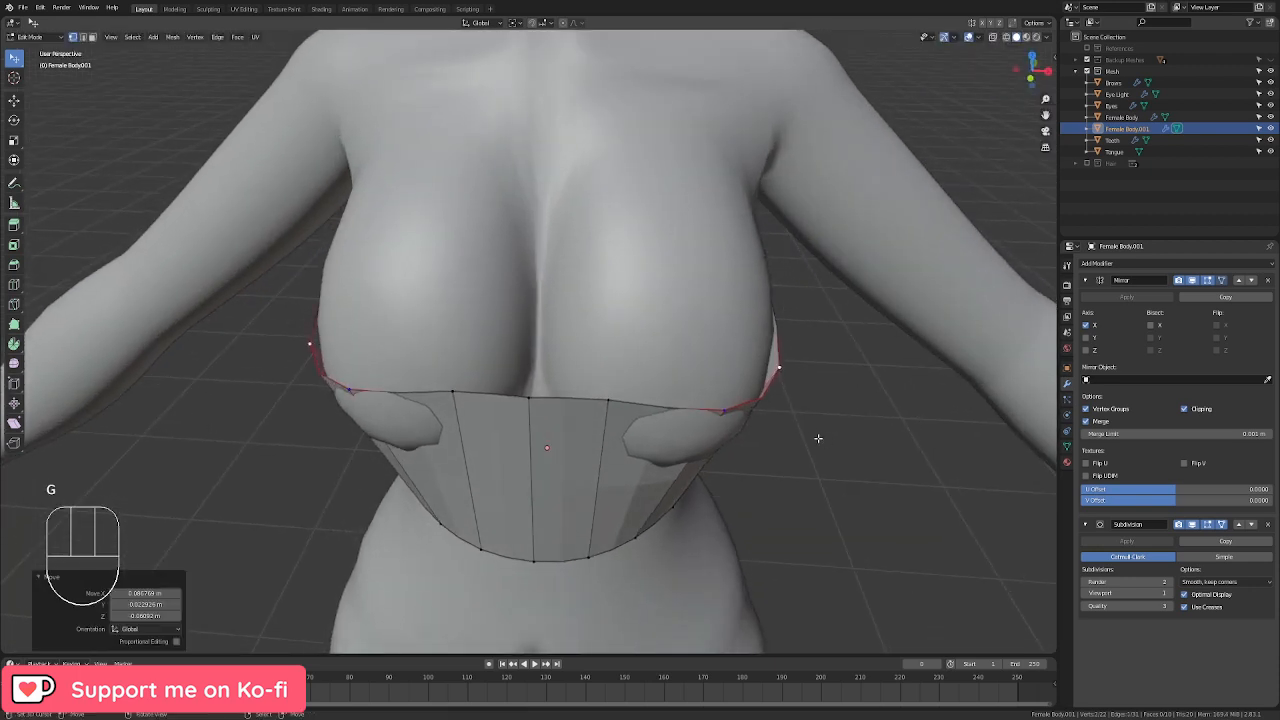
# Step: Pull the upper-edge vertex next to the front centre outward and forward so the garment covers the lower bust
pyautogui.moveTo(613, 410); pyautogui.dragTo(540, 470, button='middle')
pyautogui.press('g')
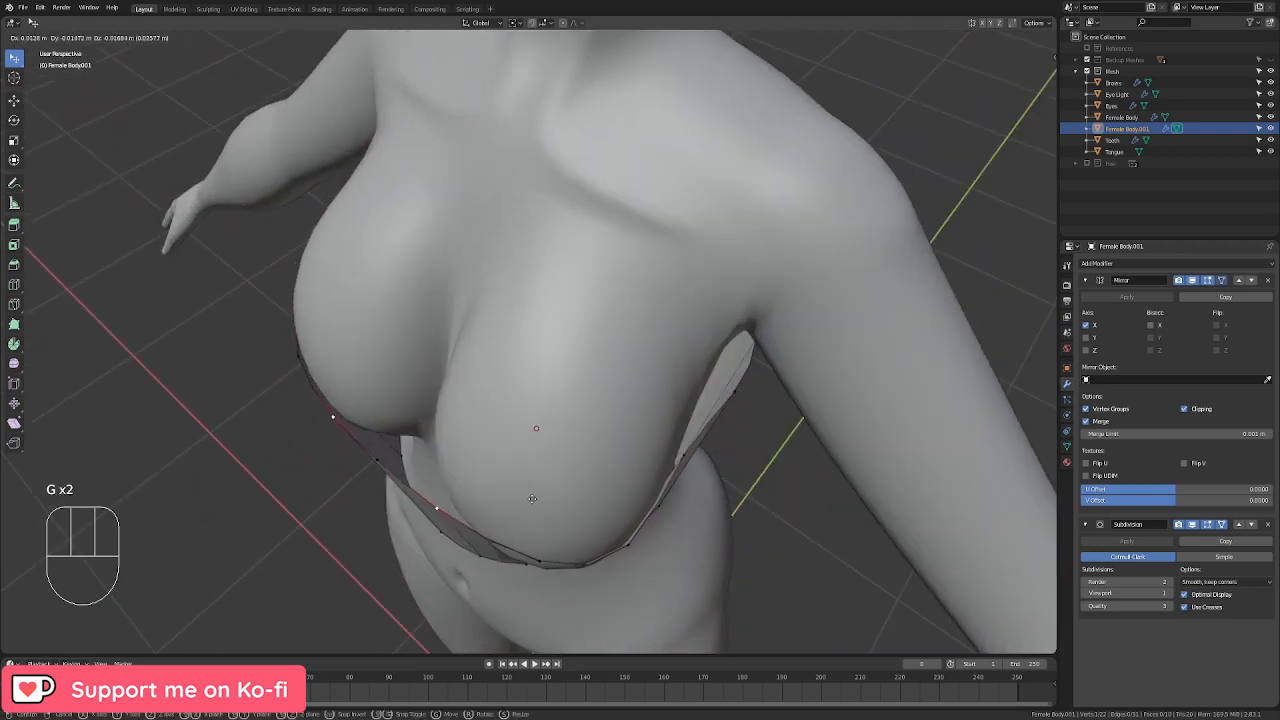
pyautogui.click(548, 512)
pyautogui.press('g')
pyautogui.click(571, 540)
pyautogui.moveTo(571, 540); pyautogui.dragTo(652, 445, button='middle')
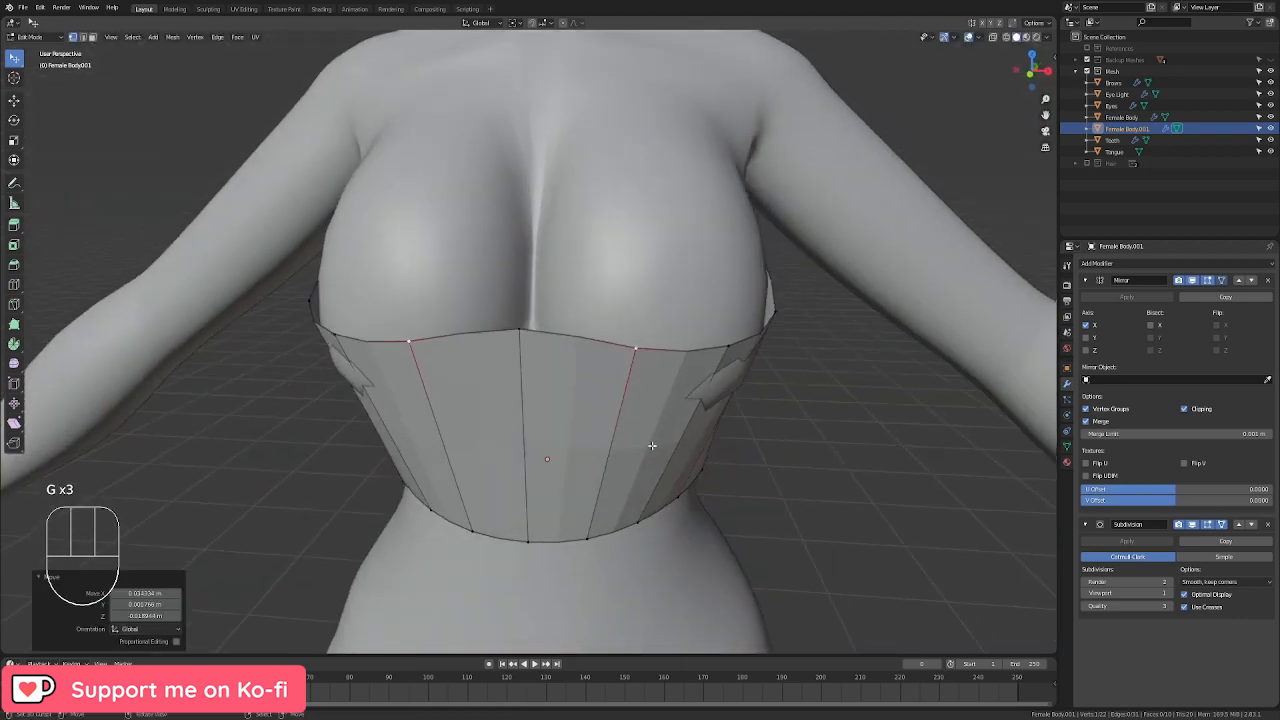
# Step: Rotate the garment's upper edge loop about the X axis to raise its front against the bust
pyautogui.press('KP_1')
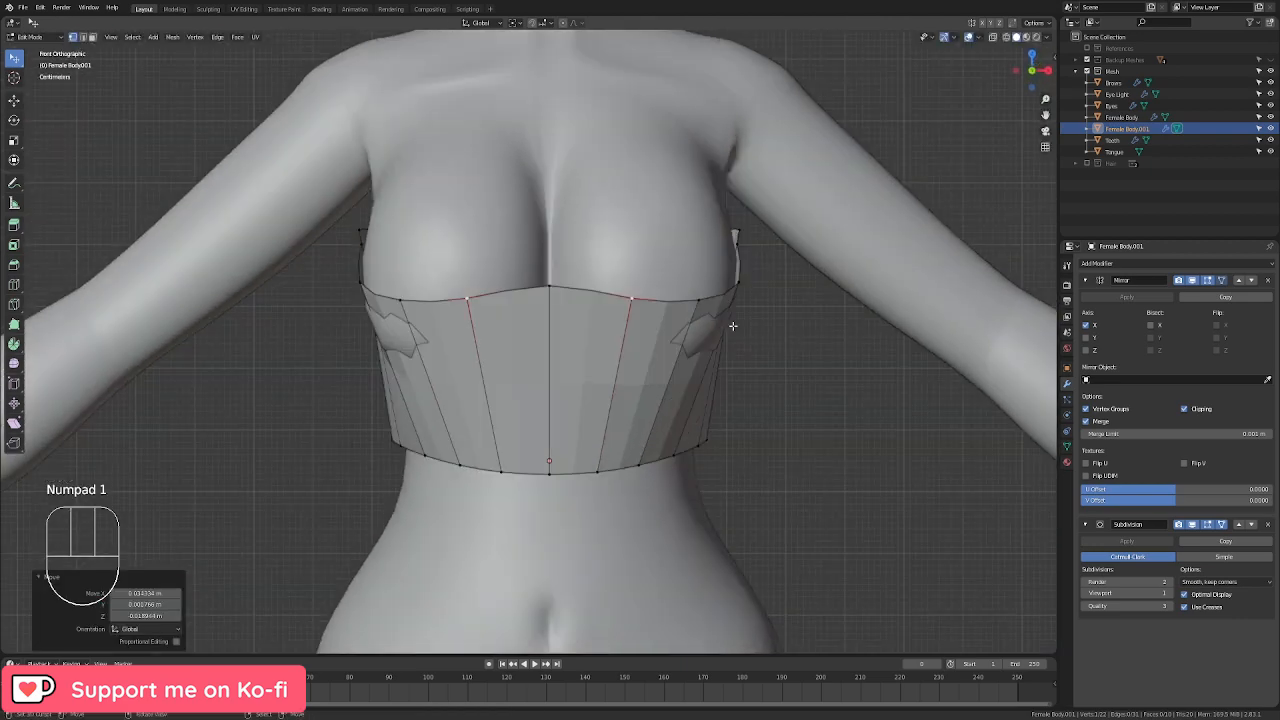
pyautogui.keyDown('alt'); pyautogui.click(750, 293); pyautogui.keyUp('alt')
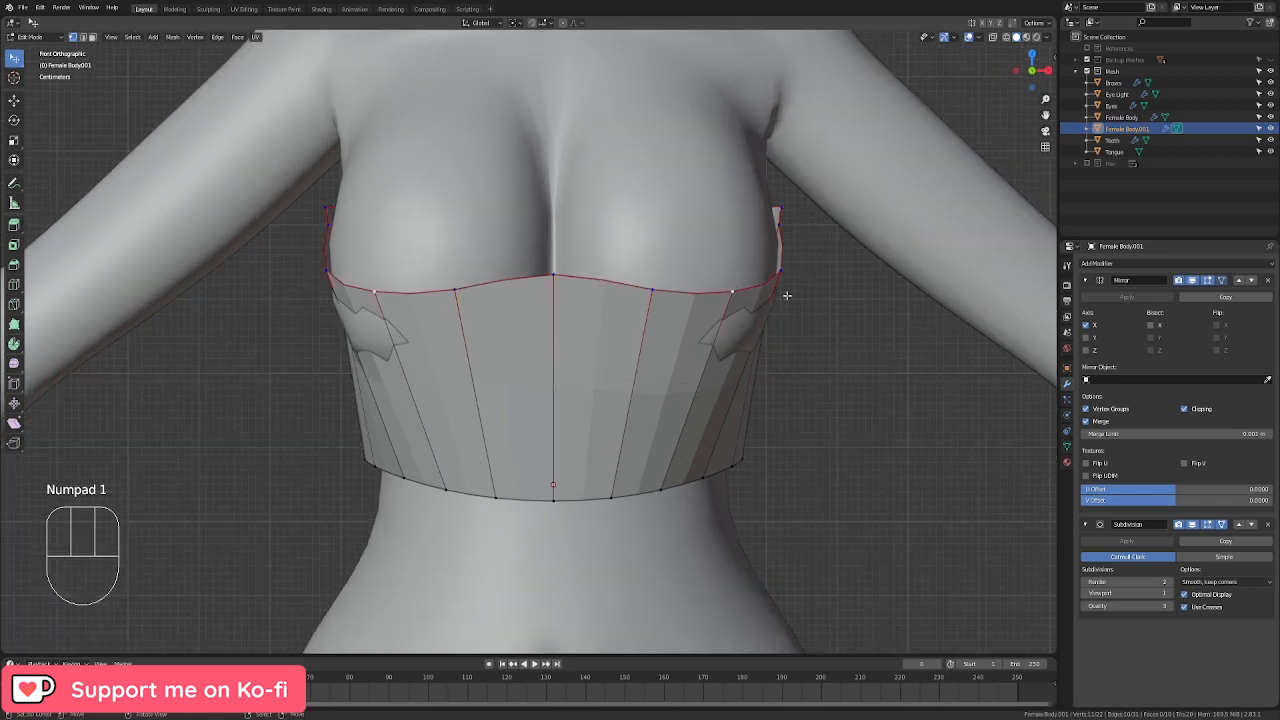
pyautogui.press('r')
pyautogui.press('x')
pyautogui.click(771, 271)
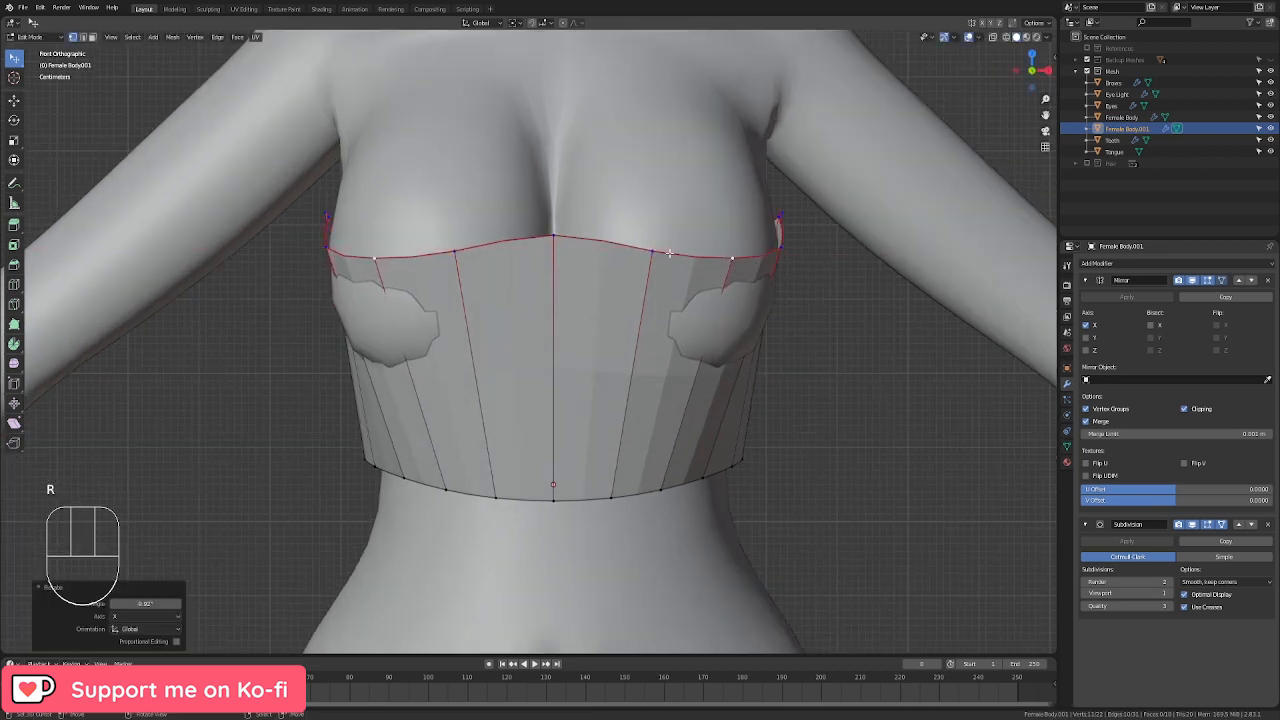
# Step: Move the upper-edge vertex beside the front centre inward and up, and lower the centre vertex vertically
pyautogui.click(657, 251)
pyautogui.press('g')
pyautogui.click(636, 227)
pyautogui.click(556, 229)
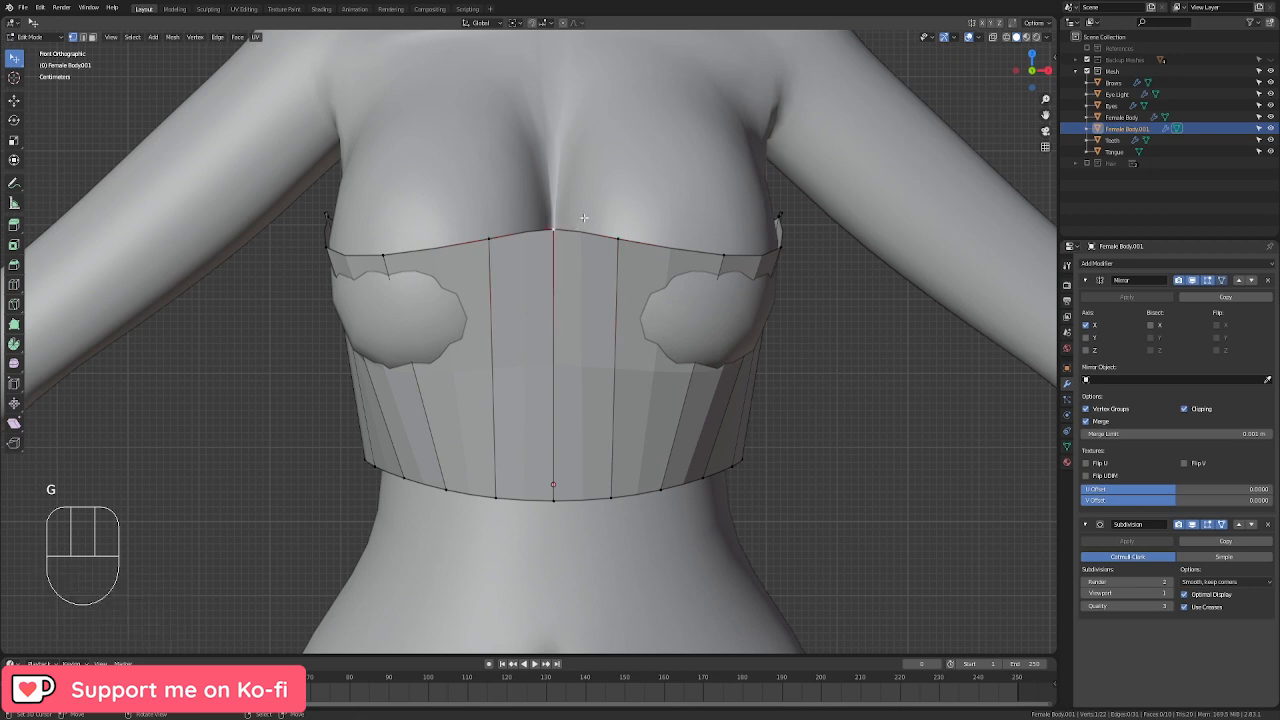
pyautogui.press('g')
pyautogui.press('z')
pyautogui.click(602, 238)
# Step: Move the upper-edge vertices at the front and outer side of the bust inward and up
pyautogui.click(726, 255)
pyautogui.press('g')
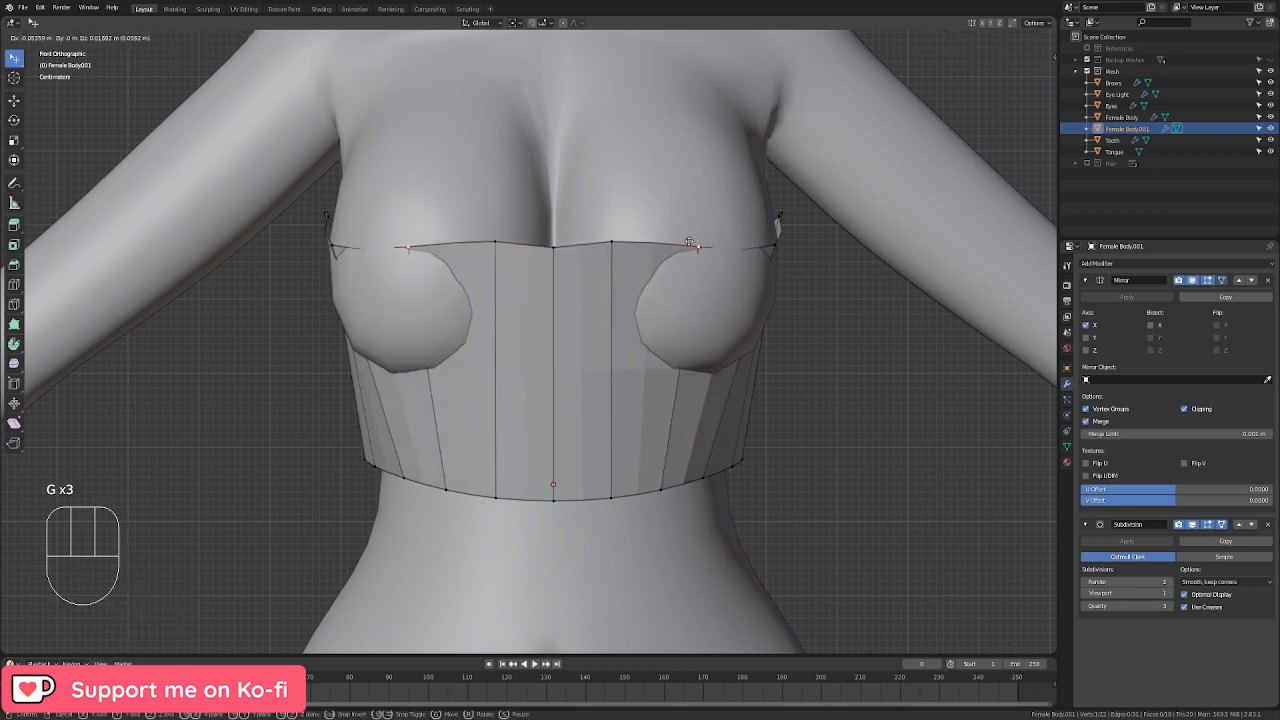
pyautogui.click(700, 247)
pyautogui.press('g')
pyautogui.press('z')
pyautogui.click(699, 222)
pyautogui.press('g')
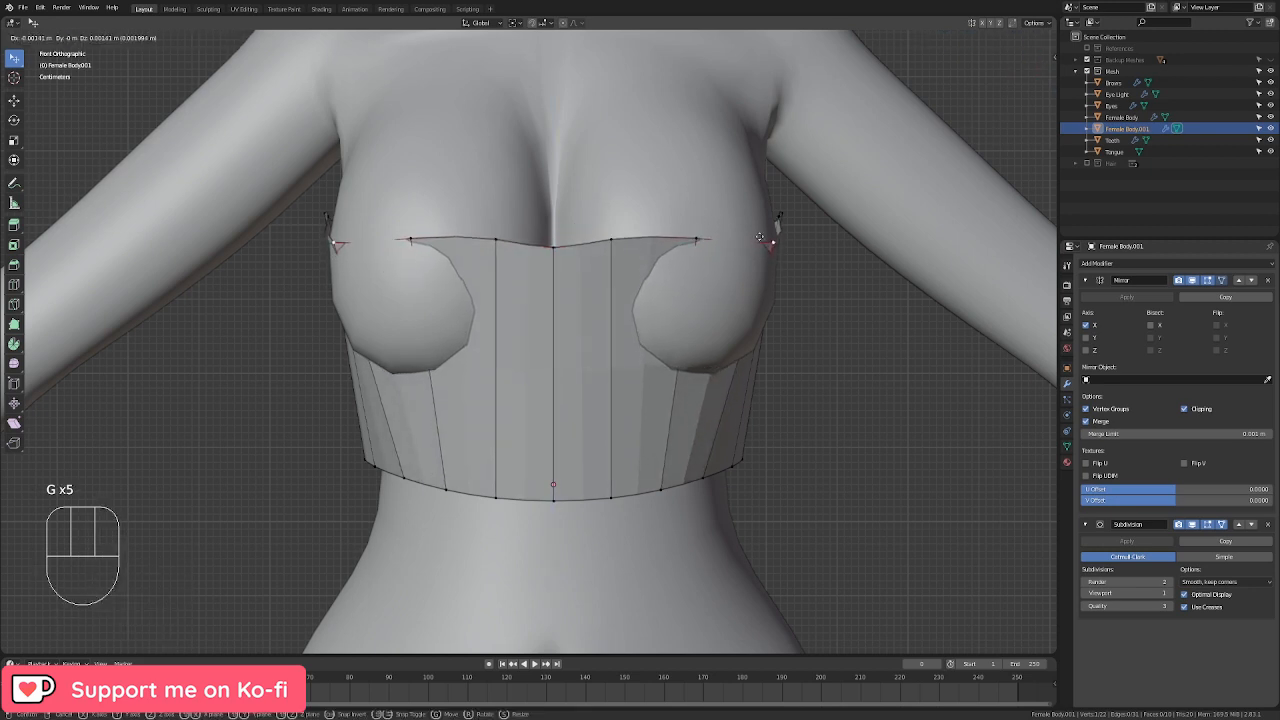
pyautogui.click(737, 223)
# Step: Push the front-centre vertex of the upper edge back about 0.065 m along Y between the breasts
pyautogui.moveTo(737, 223); pyautogui.dragTo(566, 369, button='middle')
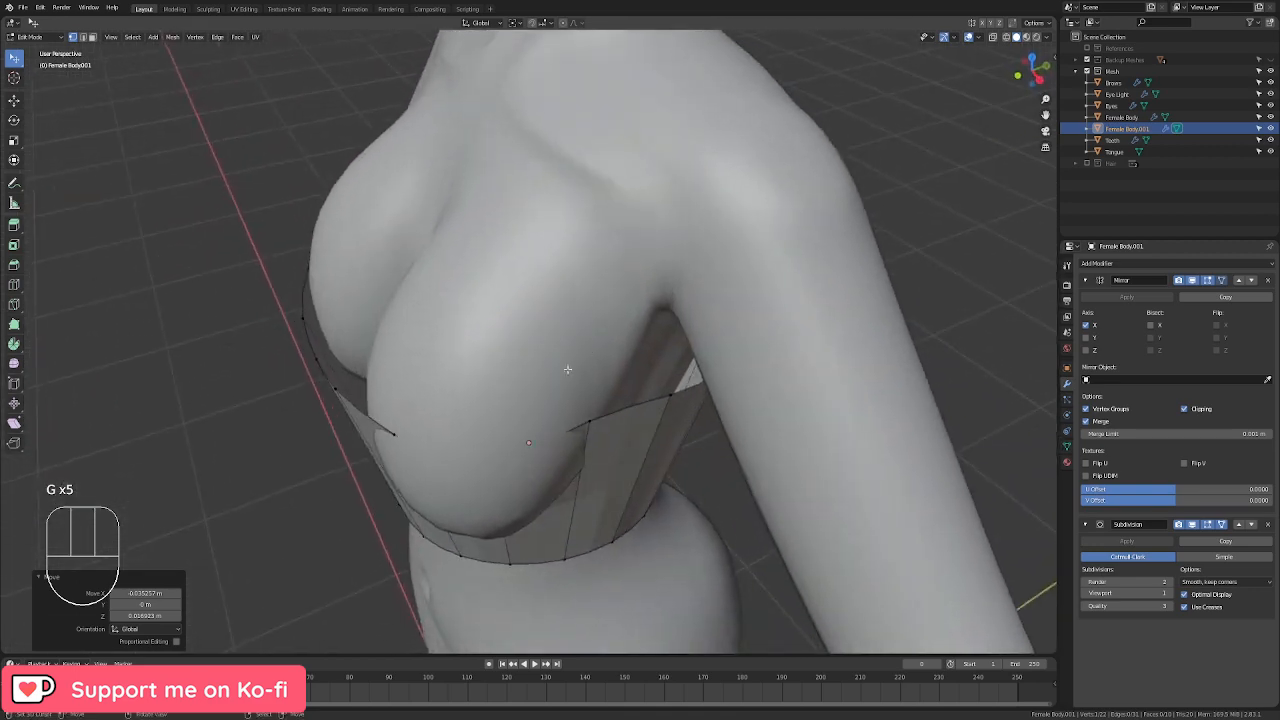
pyautogui.moveTo(313, 379); pyautogui.dragTo(480, 429, button='middle')
pyautogui.rightClick(401, 409)
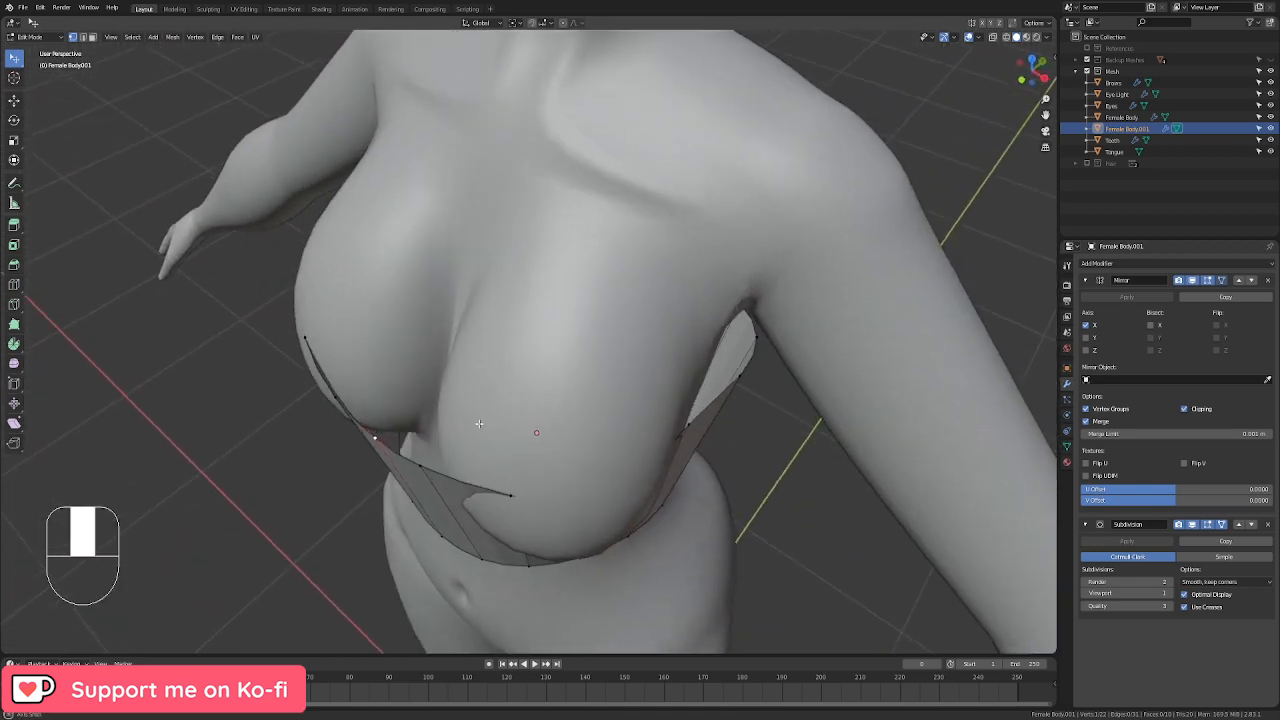
pyautogui.press('g')
pyautogui.click(486, 442)
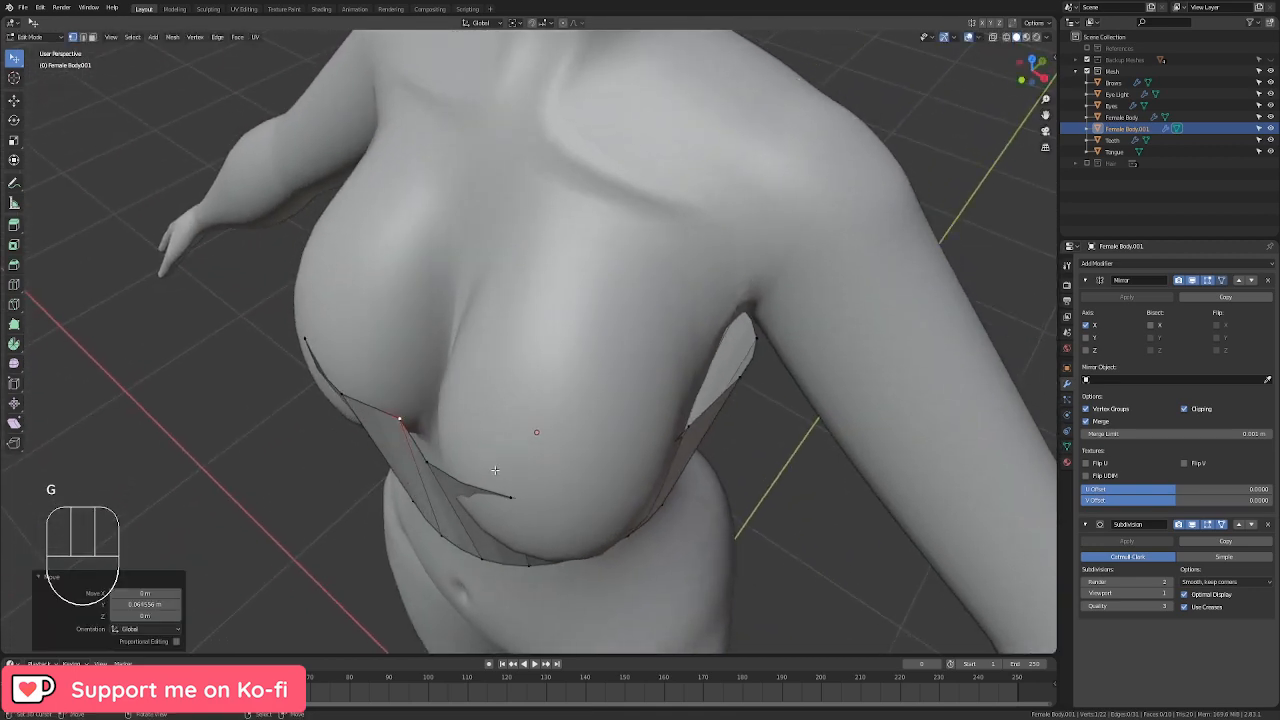
# Step: Select the hidden upper-edge vertex at the front of the bust in X-ray and reposition it around the bust
pyautogui.click(991, 38)
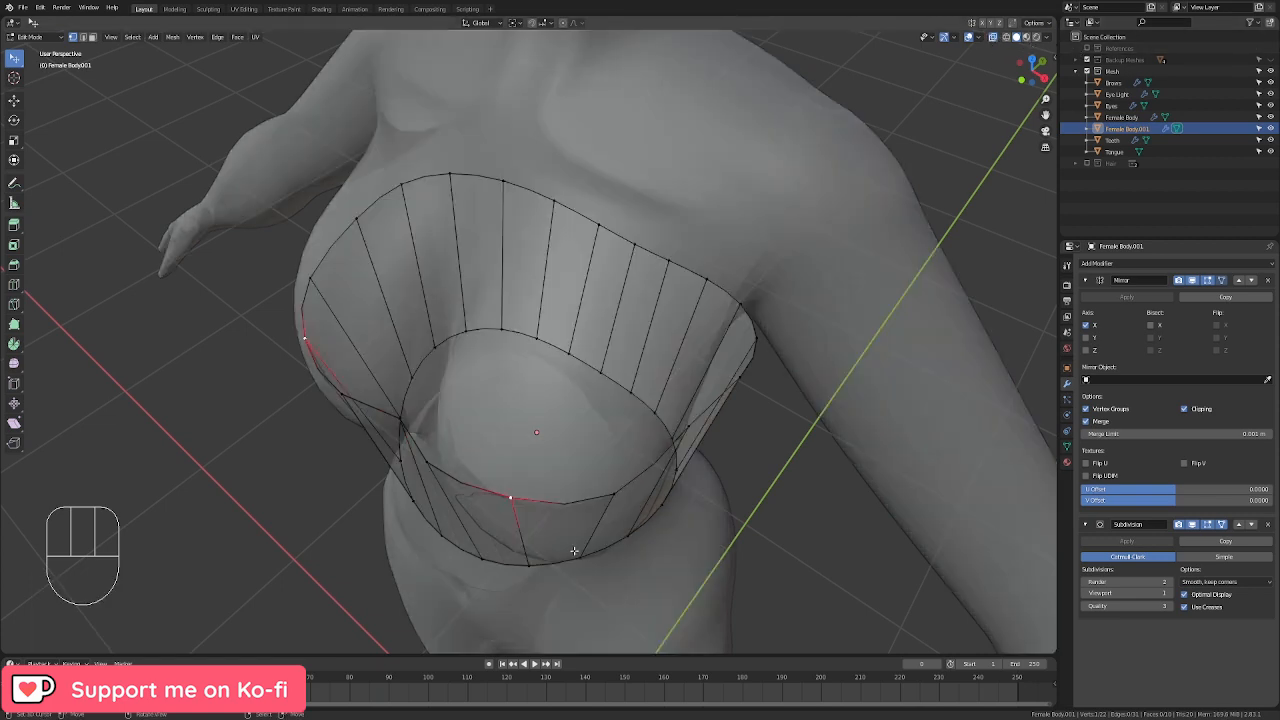
pyautogui.click(991, 38)
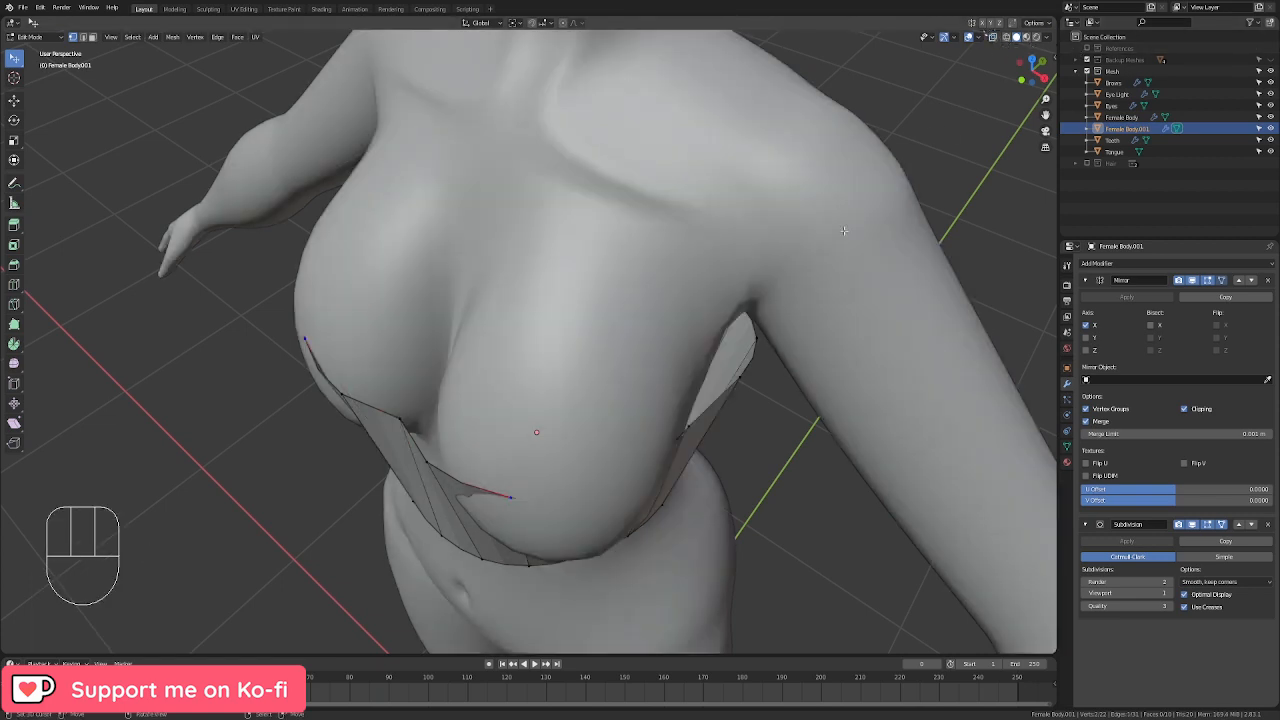
pyautogui.moveTo(722, 380); pyautogui.dragTo(777, 290, button='middle')
pyautogui.press('g')
pyautogui.click(712, 460)
# Step: Scale the whole upper edge loop down to about 0.9 and reposition it closer to the torso
pyautogui.rightClick(492, 325)
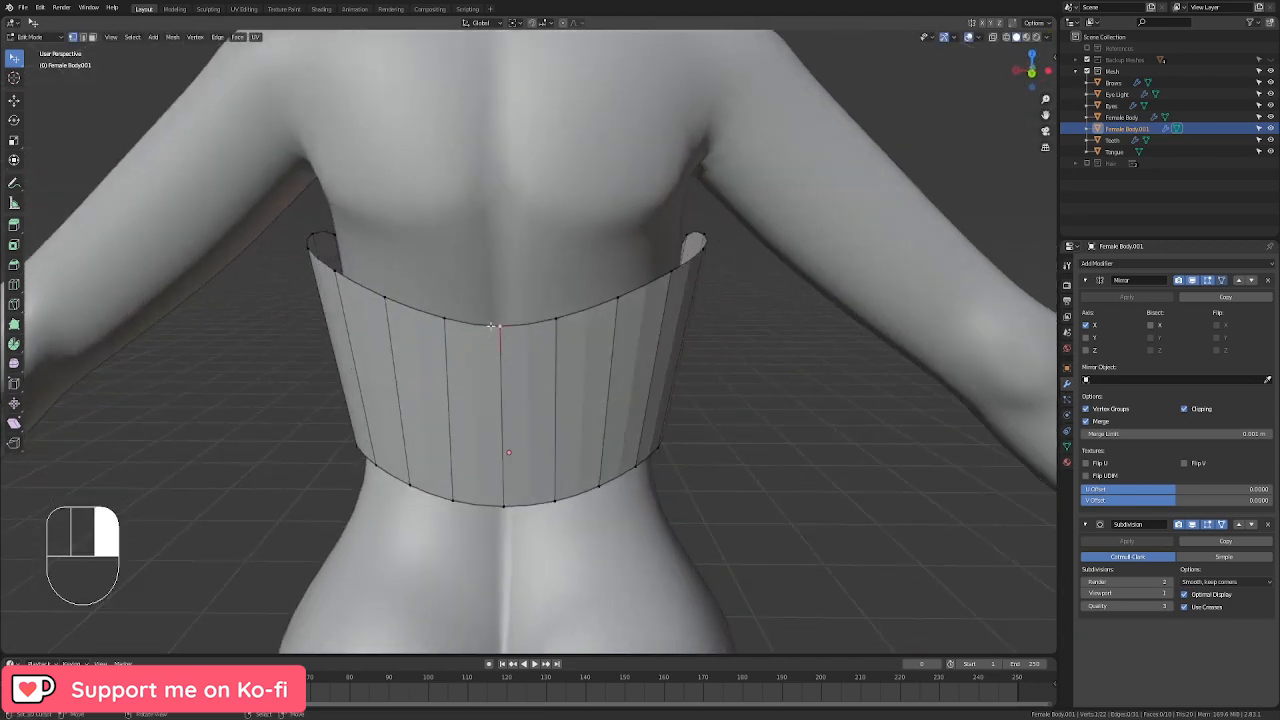
pyautogui.keyDown('alt'); pyautogui.rightClick(584, 301); pyautogui.keyUp('alt')
pyautogui.press('s')
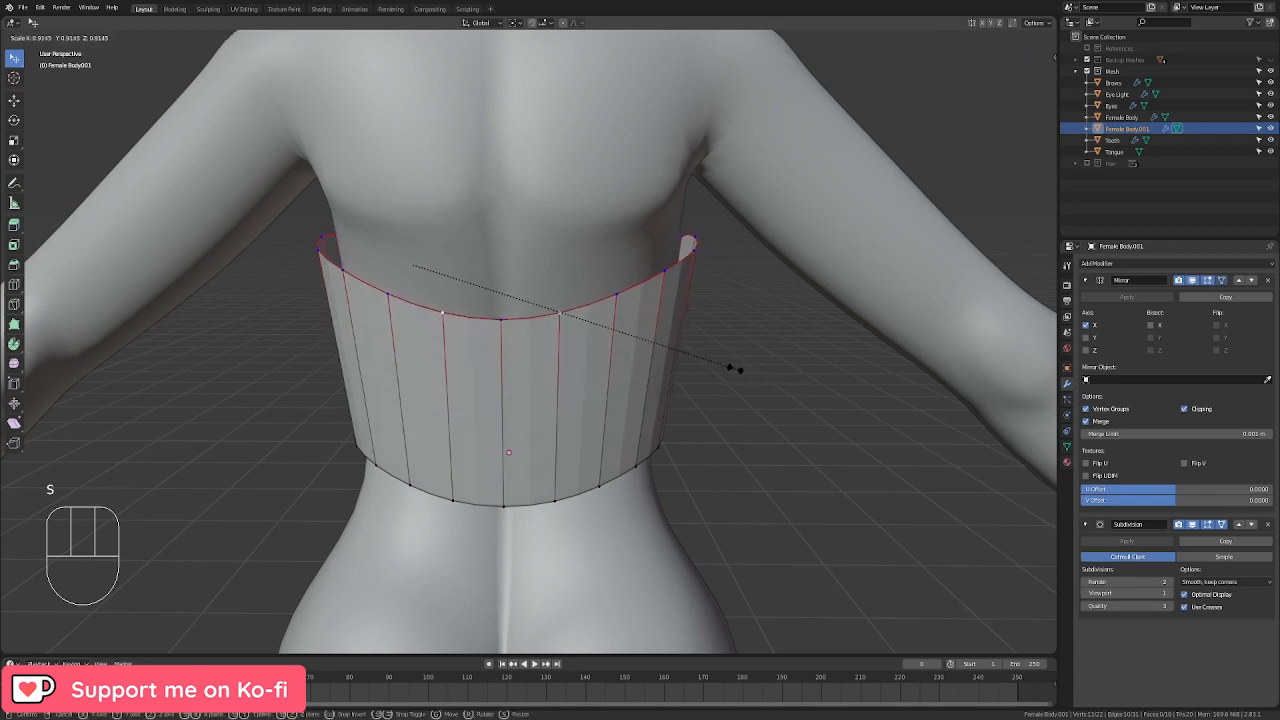
pyautogui.click(734, 369)
pyautogui.press('g')
pyautogui.click(669, 354)
pyautogui.moveTo(669, 354); pyautogui.dragTo(630, 335, button='middle')
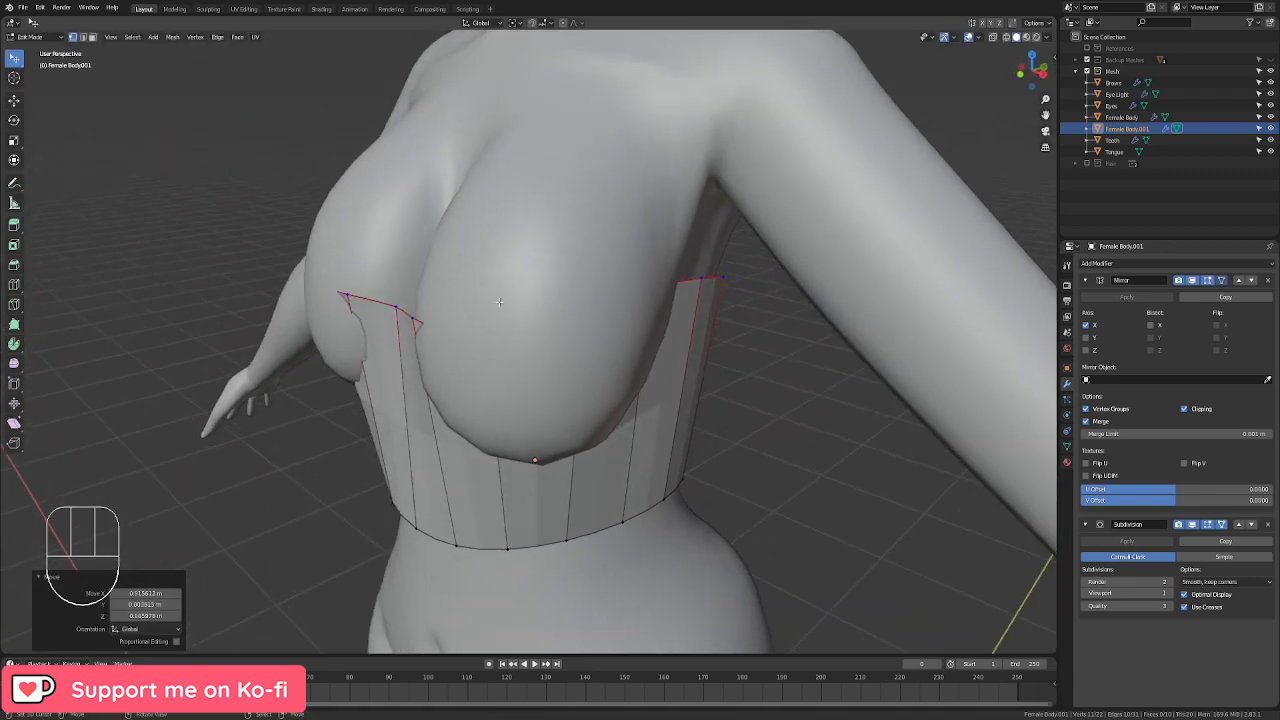
# Step: Move the two upper-edge vertices at the front of the bust outward, forward and down to cover it
pyautogui.click(993, 37)
pyautogui.click(485, 344)
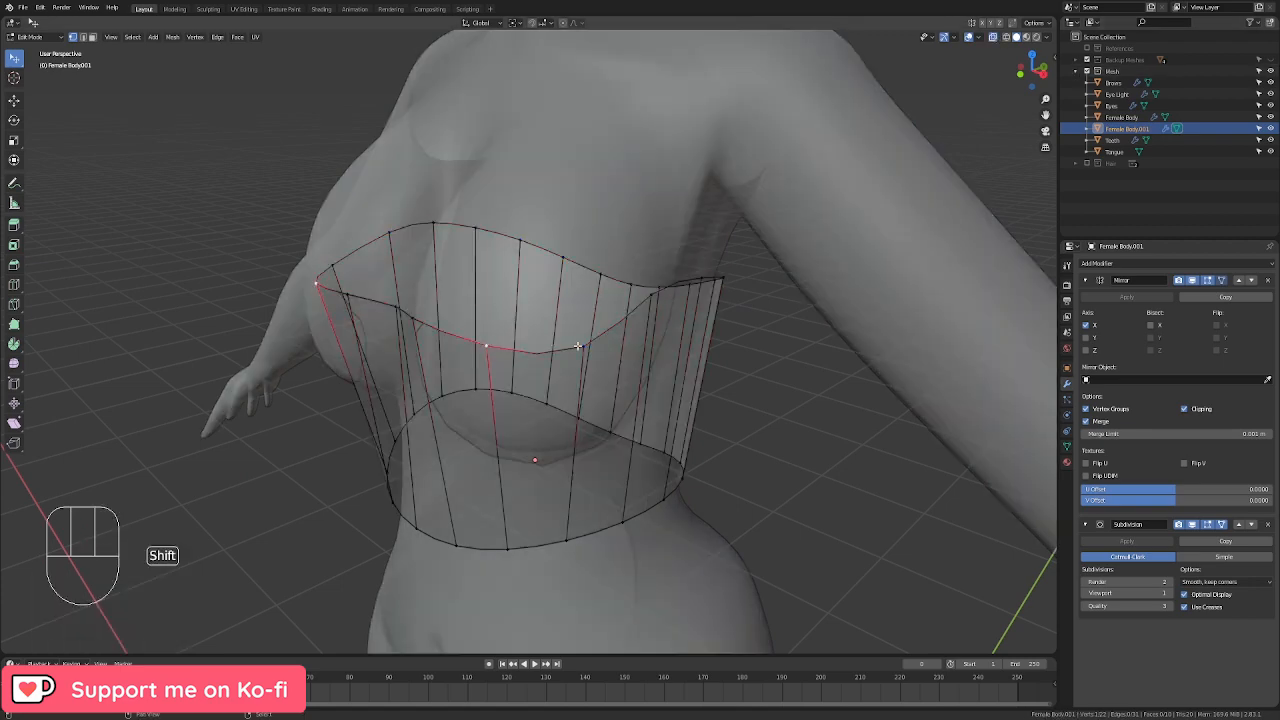
pyautogui.click(993, 37)
pyautogui.moveTo(560, 290); pyautogui.dragTo(611, 407, button='middle')
pyautogui.press('g')
pyautogui.click(478, 471)
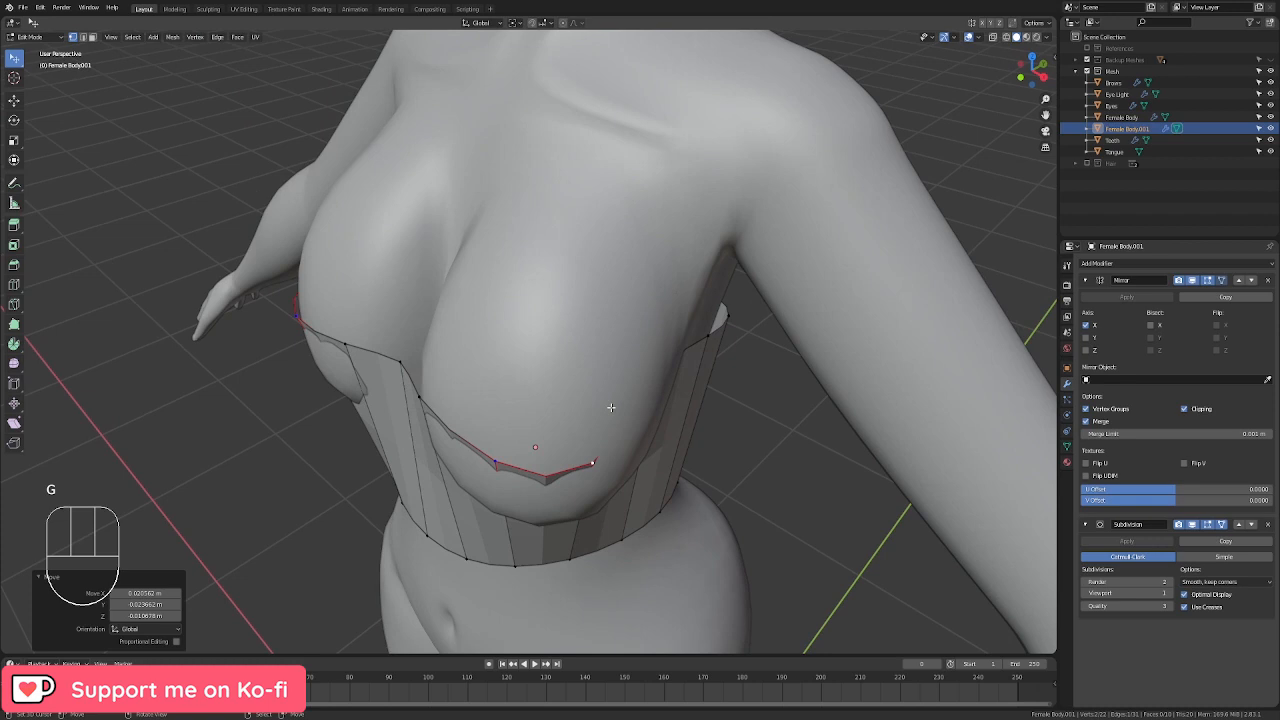
# Step: Rotate the upper-edge vertices beside the bust about Z and move them outward so the garment wraps its outer side
pyautogui.click(651, 369)
pyautogui.click(992, 38)
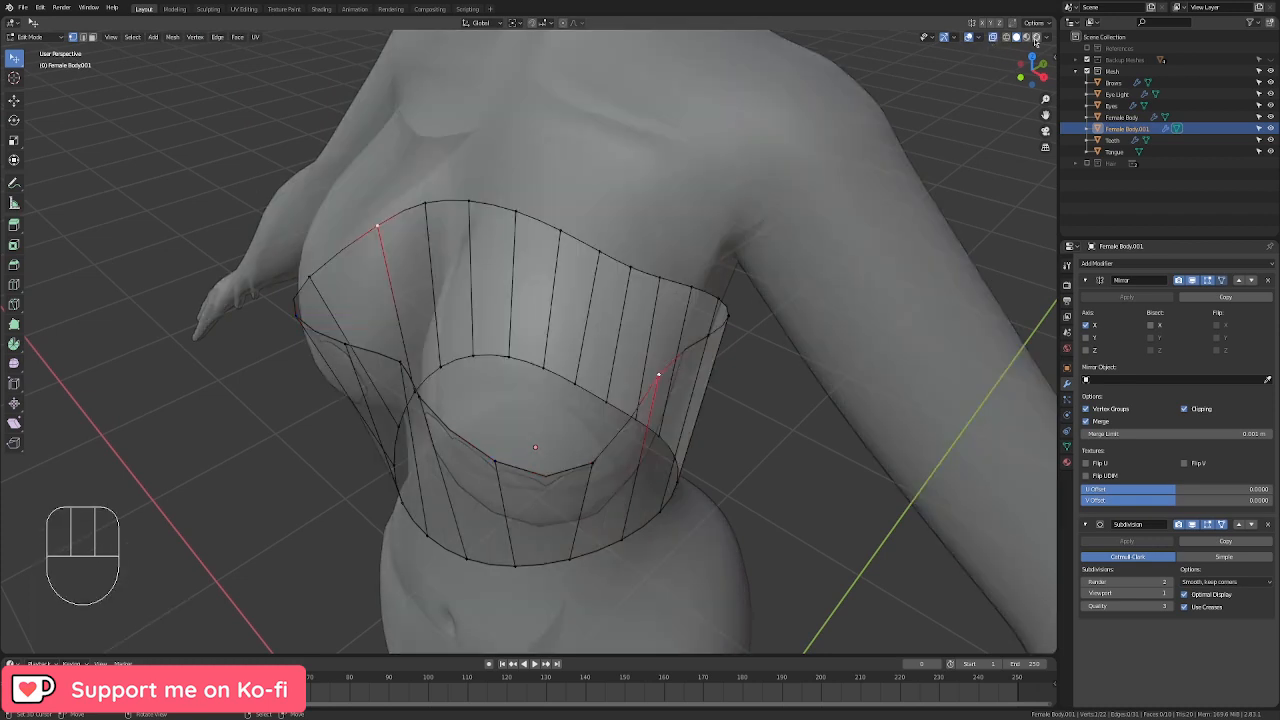
pyautogui.click(992, 38)
pyautogui.press('r')
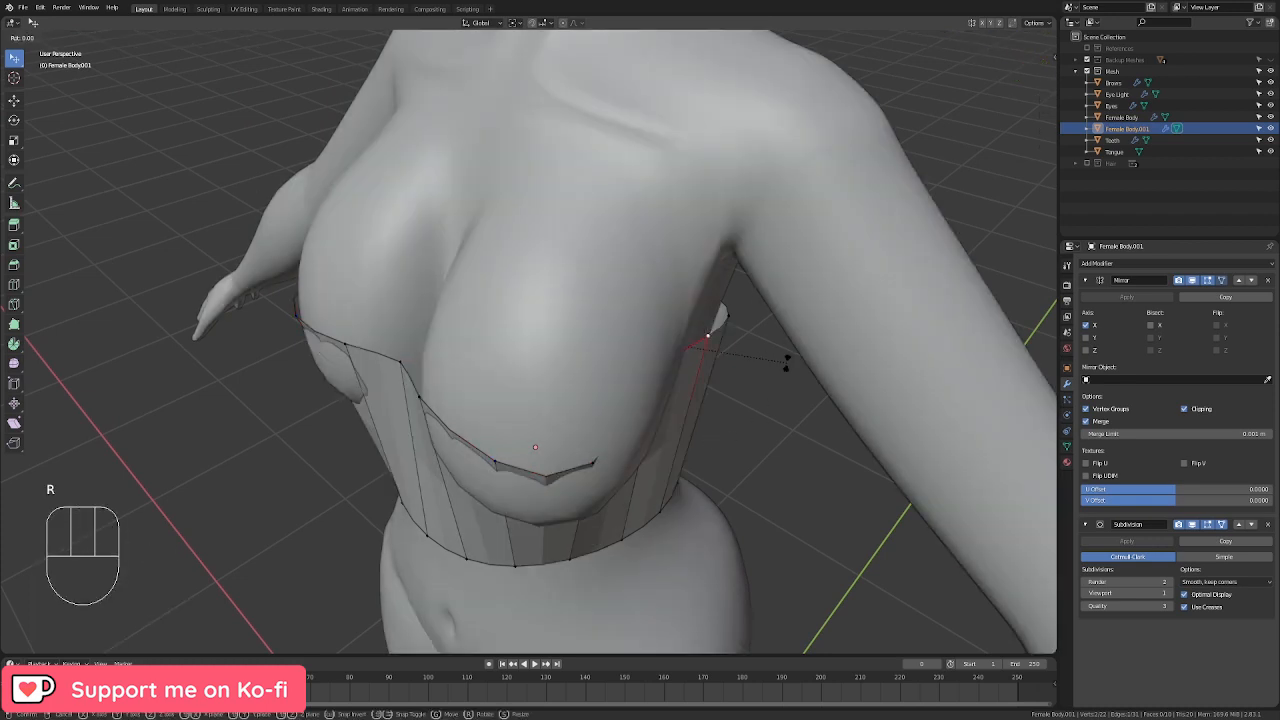
pyautogui.press('z')
pyautogui.click(789, 331)
pyautogui.press('g')
pyautogui.click(806, 343)
pyautogui.press('g')
pyautogui.press('g')
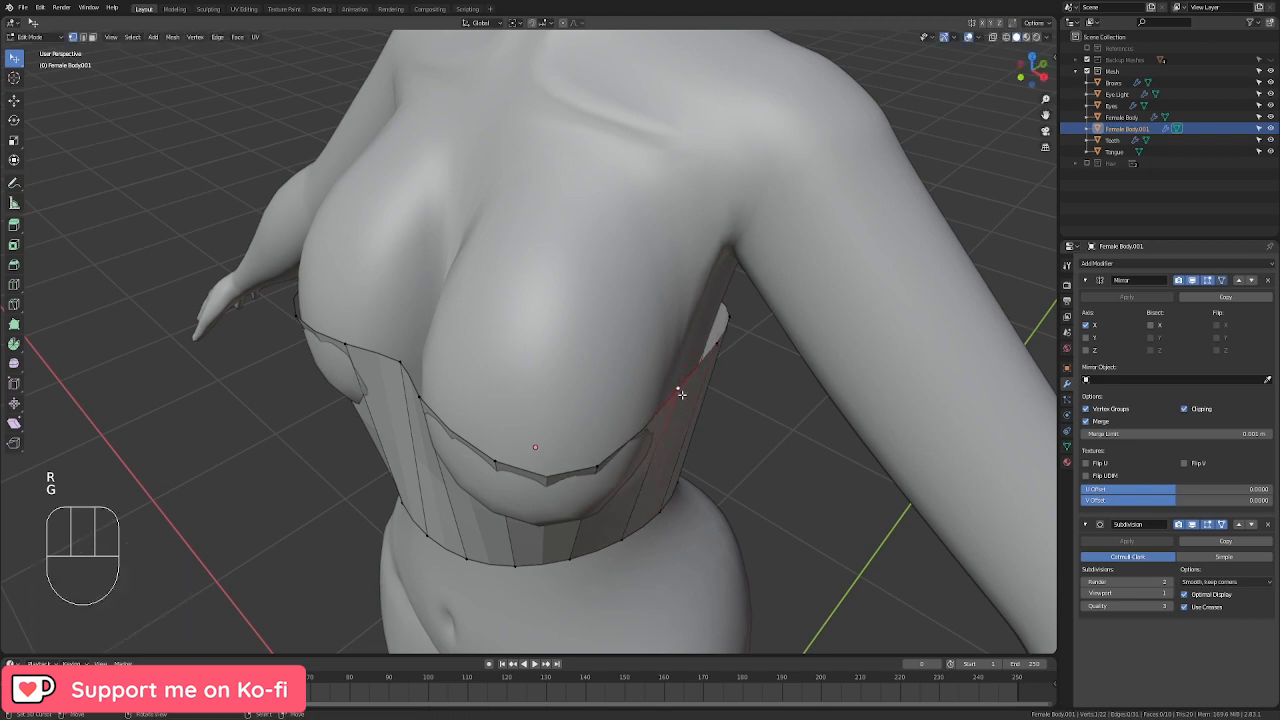
pyautogui.click(680, 400)
# Step: Add one horizontal loop cut around the garment and slide it up to just under the bust
pyautogui.moveTo(680, 400); pyautogui.dragTo(445, 340, button='middle')
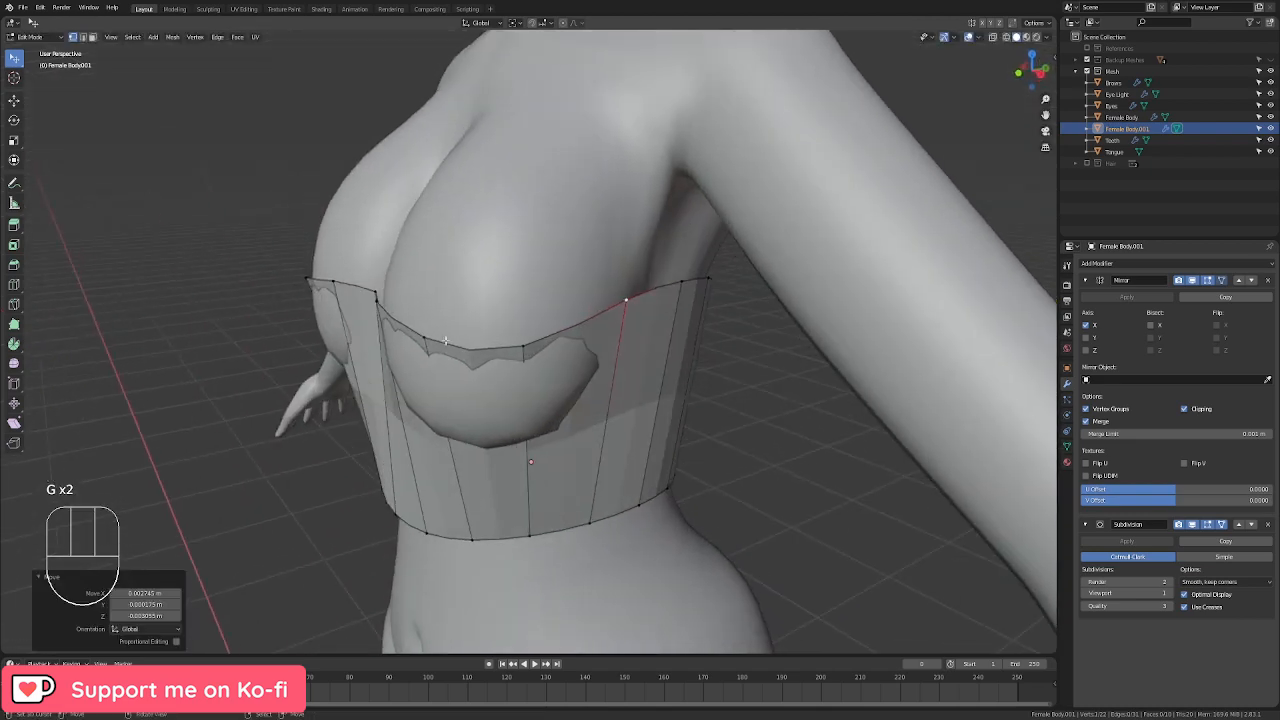
pyautogui.press('KP_1')
pyautogui.scroll(2, 494, 389)
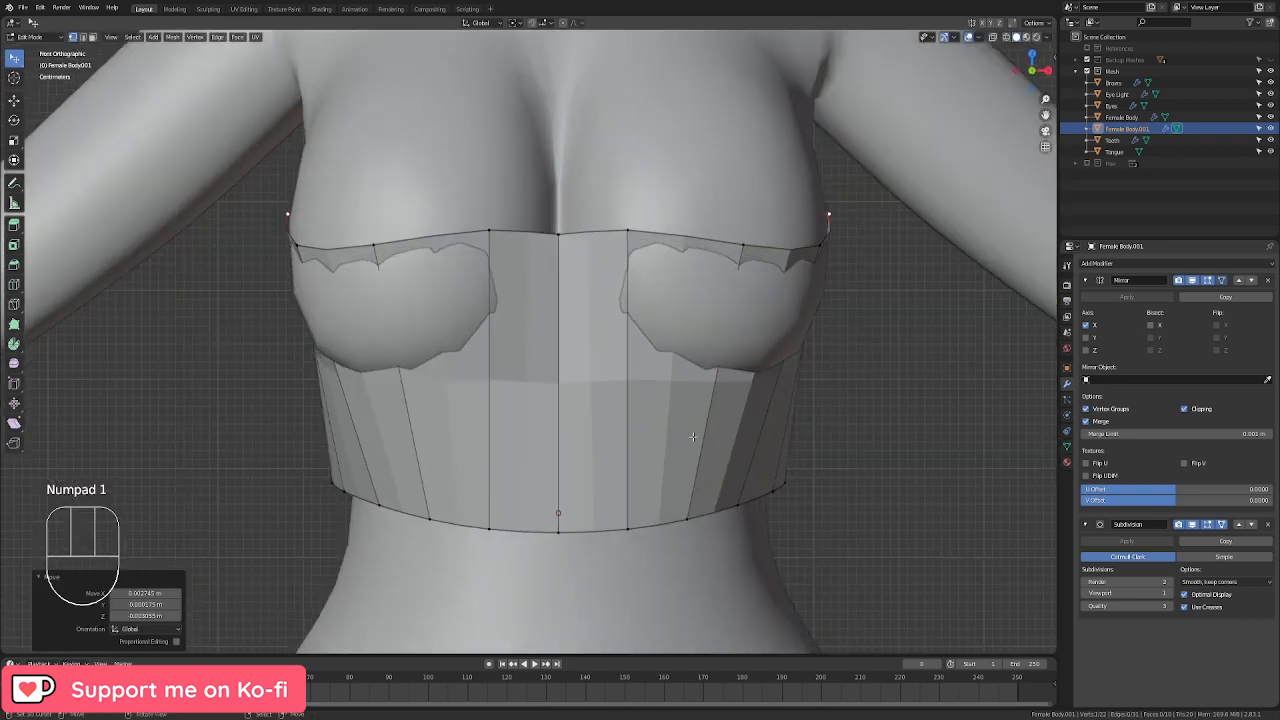
pyautogui.hotkey('ctrl', 'r')
pyautogui.click(703, 391)
pyautogui.click(728, 346)
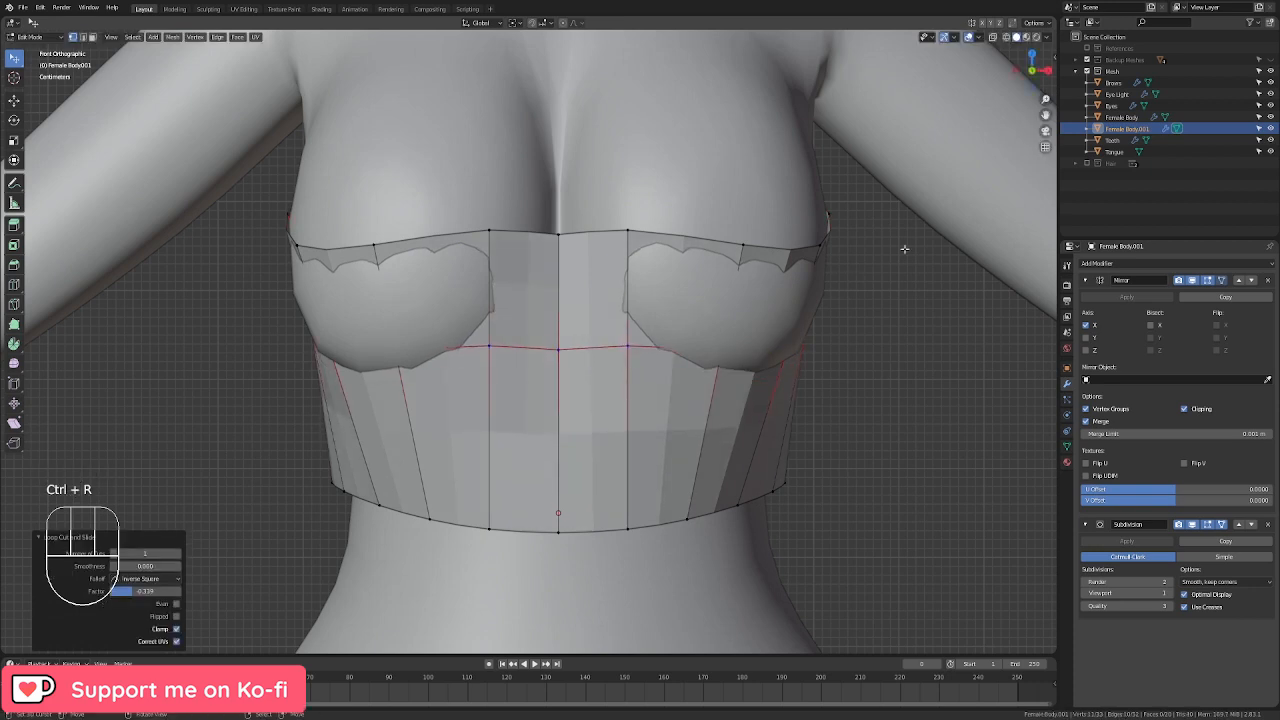
# Step: Scale the new loop along Y to about 0.9 and shift it forward about 0.03 m
pyautogui.press('KP_3')
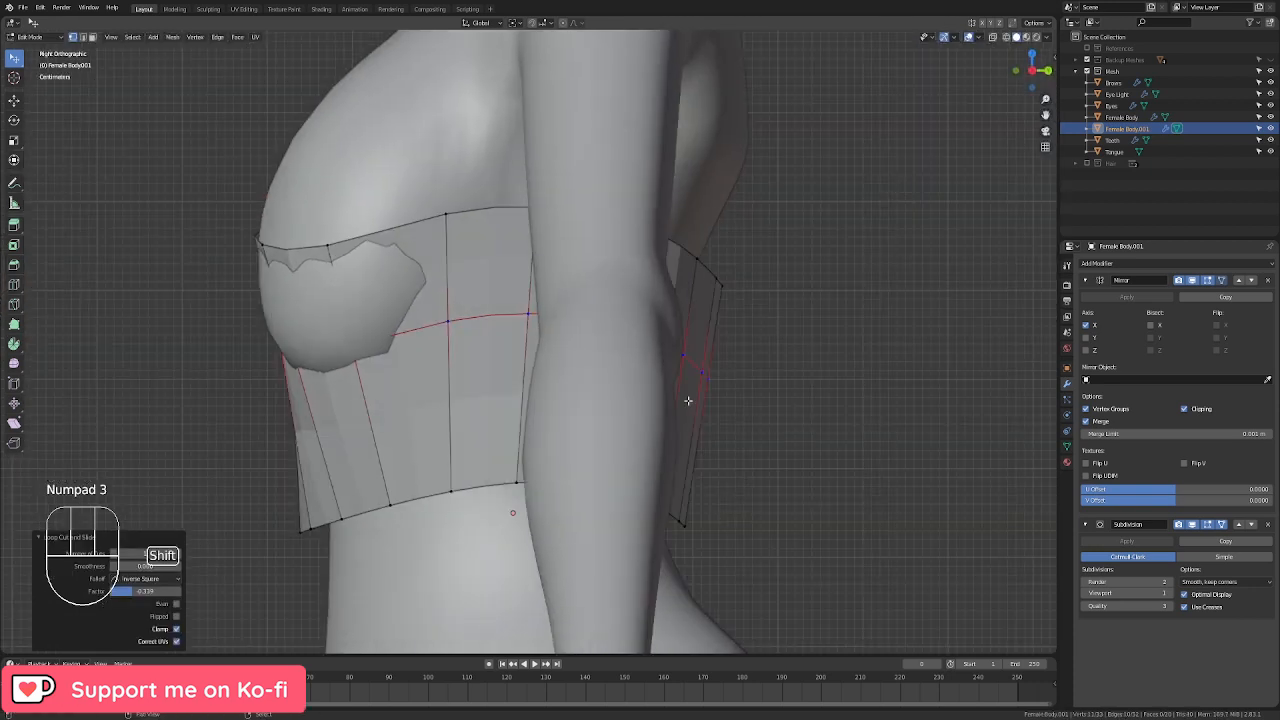
pyautogui.scroll(2, 811, 443)
pyautogui.press('s')
pyautogui.press('y')
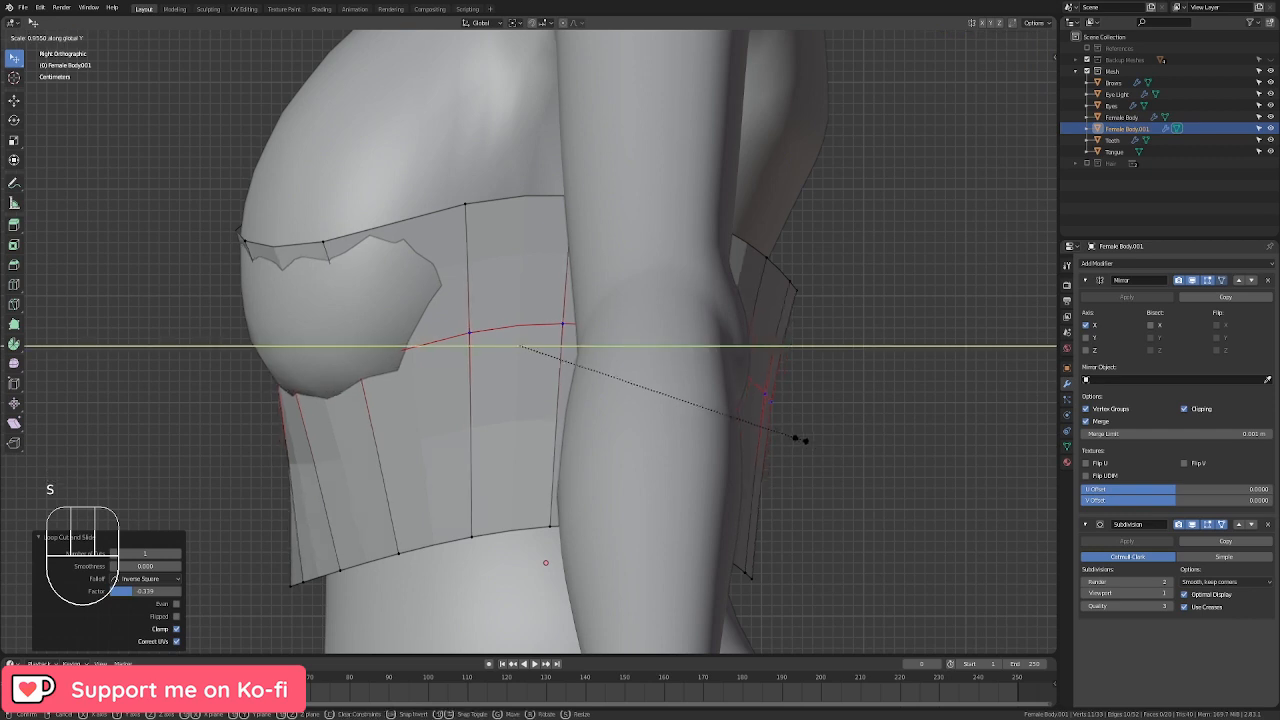
pyautogui.click(778, 430)
pyautogui.press('g')
pyautogui.press('y')
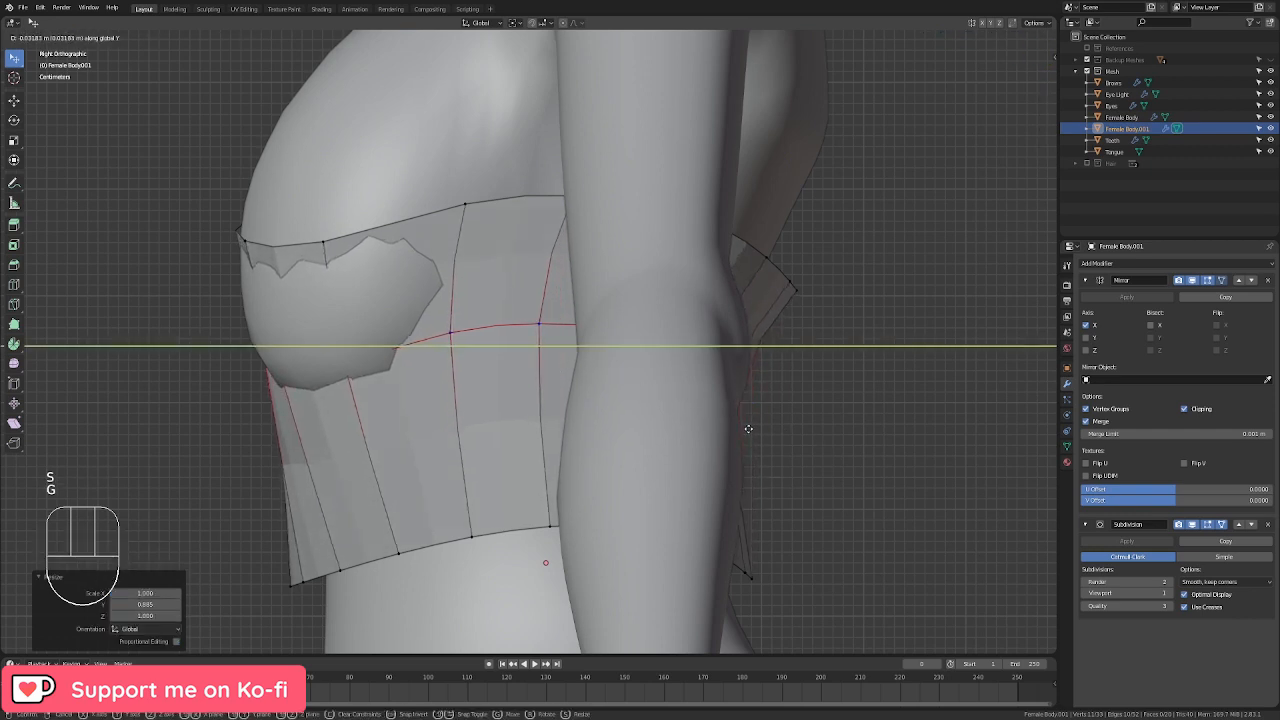
pyautogui.click(748, 428)
# Step: Select the middle-loop vertices under the bust in X-ray and pull them forward to enclose the lower bust
pyautogui.moveTo(748, 428); pyautogui.dragTo(746, 354, button='middle')
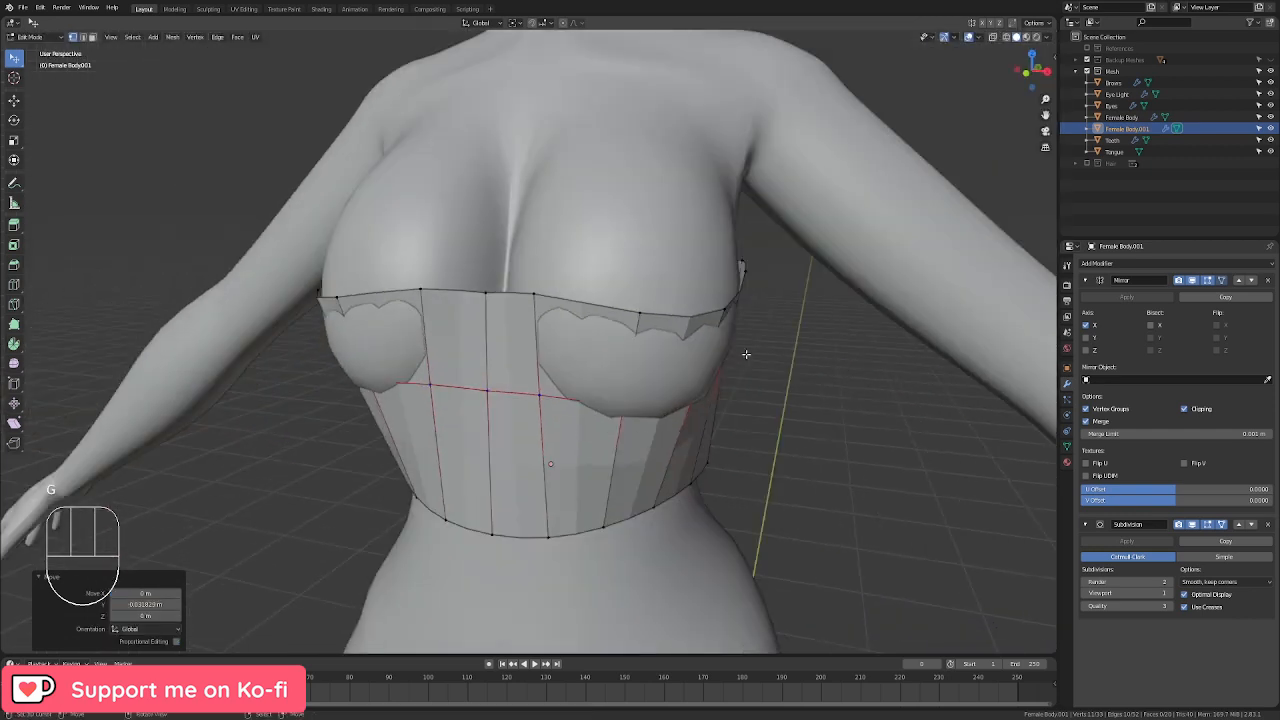
pyautogui.click(993, 38)
pyautogui.click(623, 405)
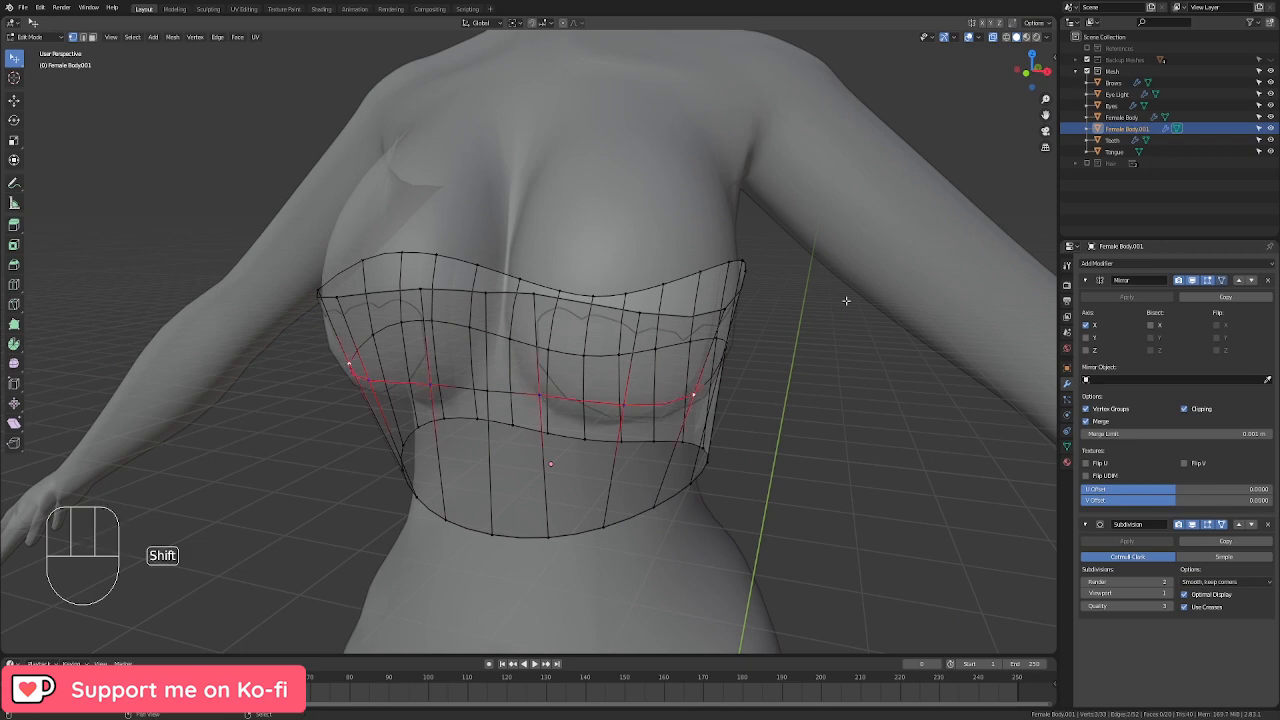
pyautogui.click(993, 38)
pyautogui.moveTo(731, 498); pyautogui.dragTo(517, 481, button='middle')
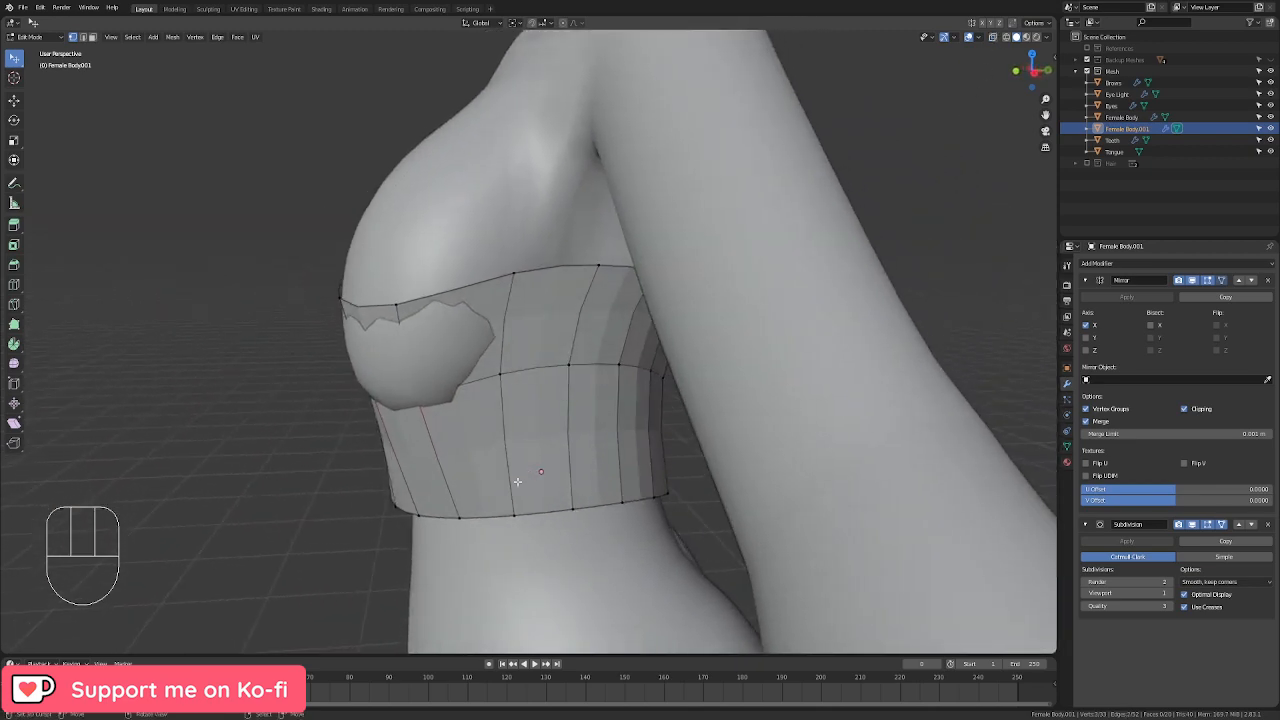
pyautogui.press('g')
pyautogui.click(535, 438)
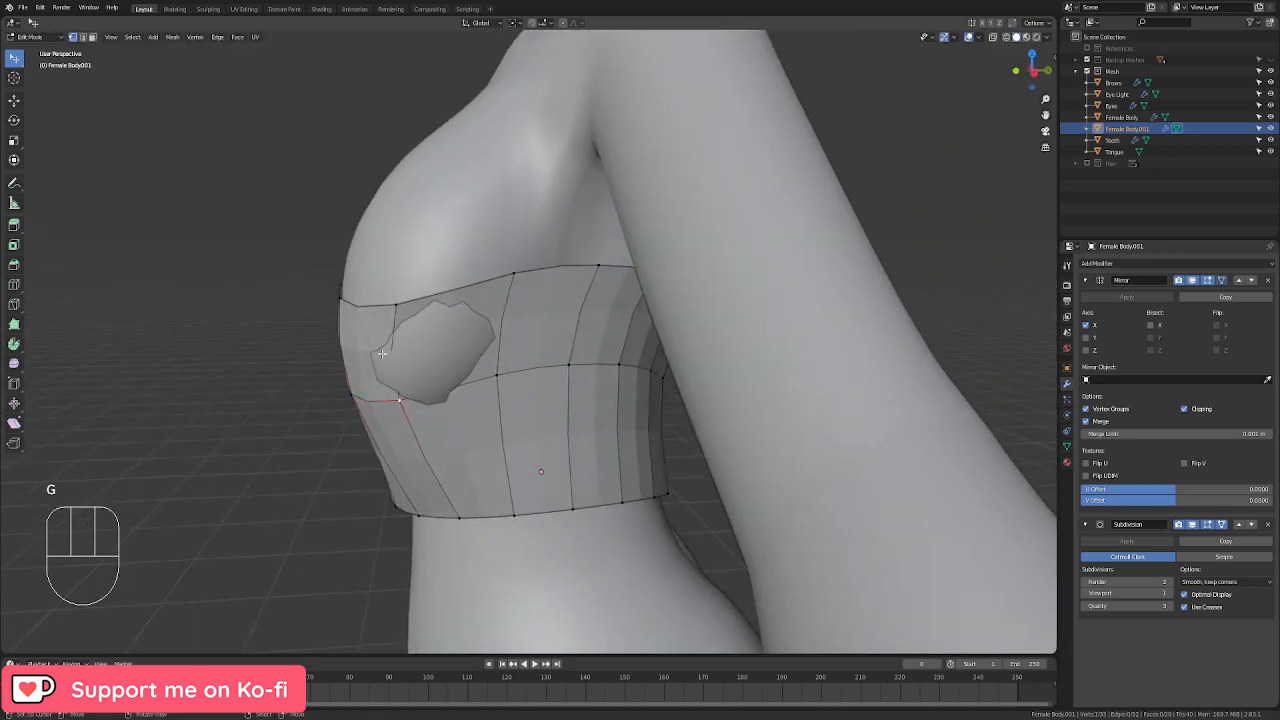
pyautogui.moveTo(408, 392); pyautogui.dragTo(510, 397, button='middle')
pyautogui.press('g')
pyautogui.click(806, 452)
# Step: Rotate the two selected garment vertices and move them to fit the mesh around the bust
pyautogui.rightClick(586, 290)
pyautogui.keyDown('shift'); pyautogui.rightClick(575, 386); pyautogui.keyUp('shift')
pyautogui.press('r')
pyautogui.click(623, 352)
pyautogui.moveTo(623, 352); pyautogui.dragTo(640, 461, button='middle')
pyautogui.press('g')
pyautogui.click(583, 468)
# Step: Tilt the whole upper edge loop slightly about the X axis so its front sits higher on the bust
pyautogui.press('KP_1')
pyautogui.scroll(2, 669, 366)
pyautogui.keyDown('shift'); pyautogui.rightClick(578, 322); pyautogui.keyUp('shift')
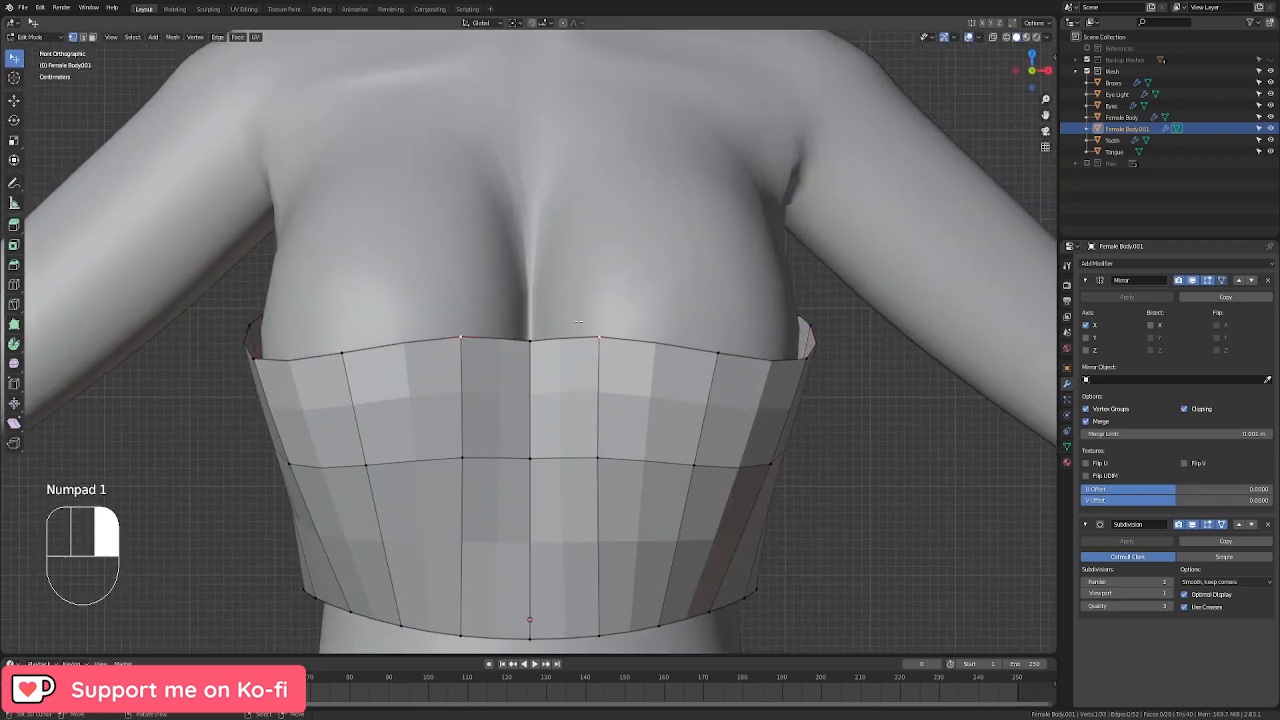
pyautogui.press('r')
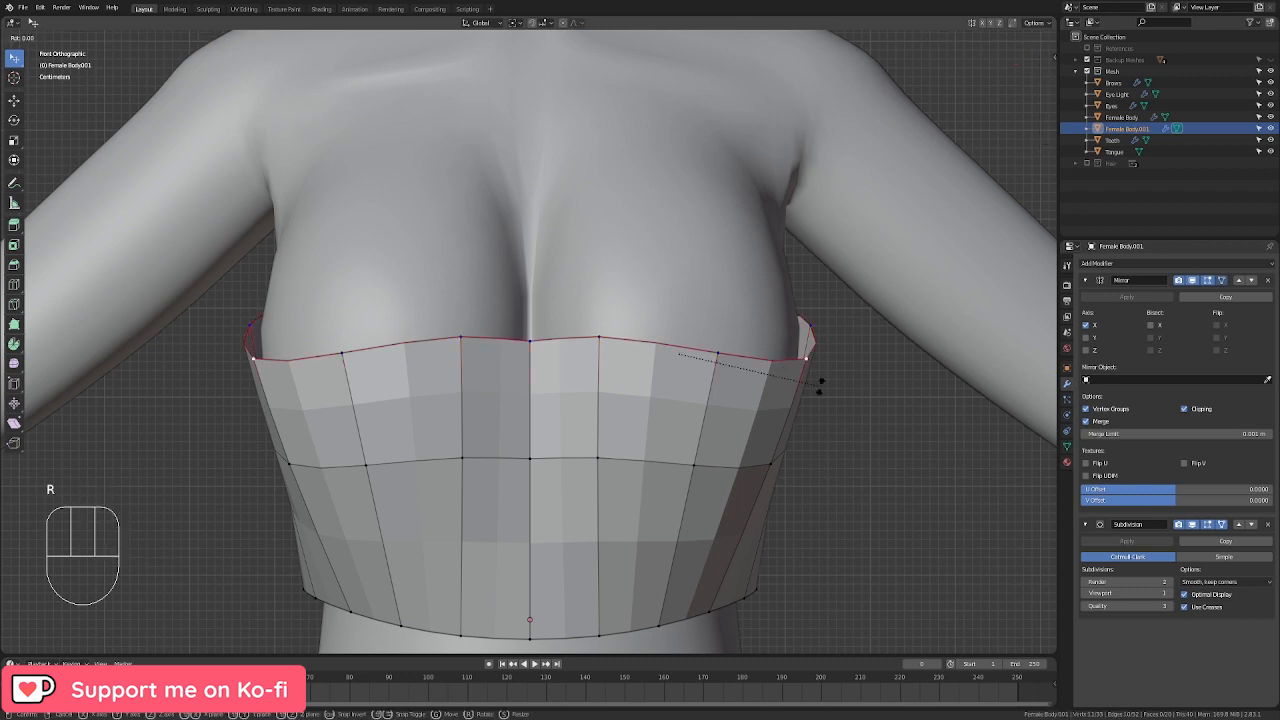
pyautogui.press('x')
pyautogui.click(815, 371)
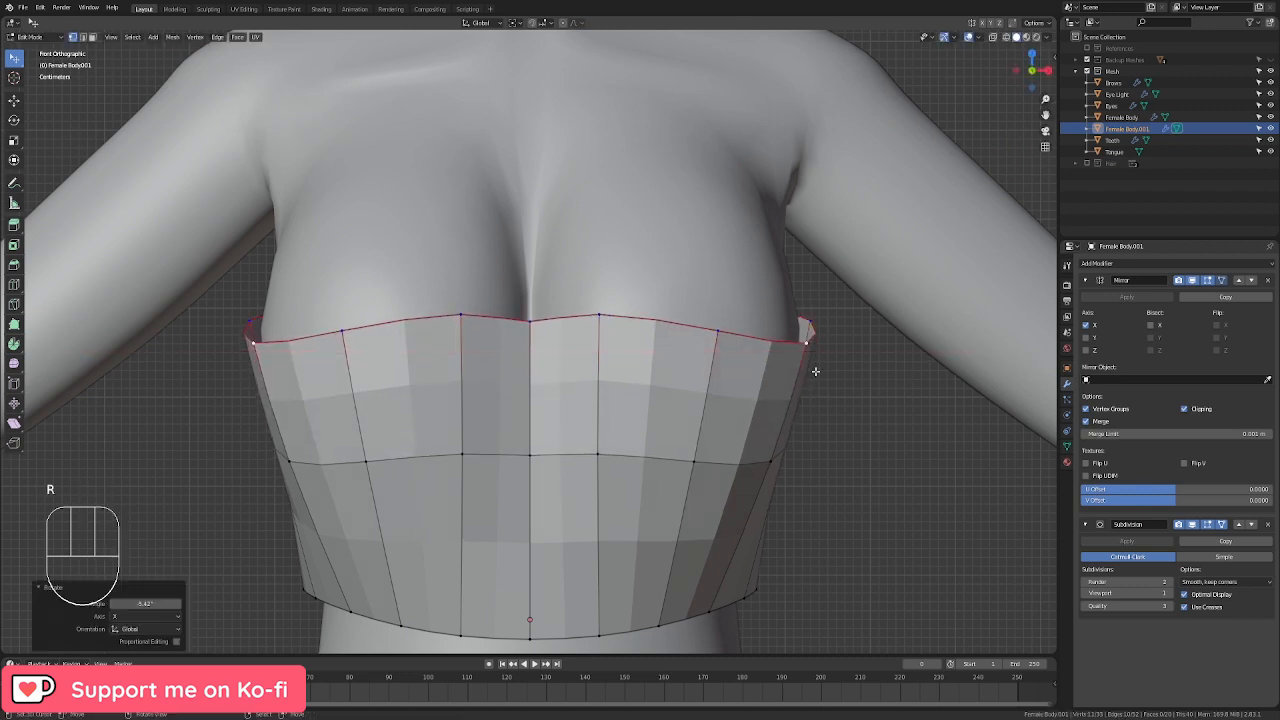
# Step: Apply smooth shading to the garment in Object Mode, then return to editing its mesh in front view
pyautogui.scroll(-3, 677, 463)
pyautogui.press('Tab')
pyautogui.click(735, 468)
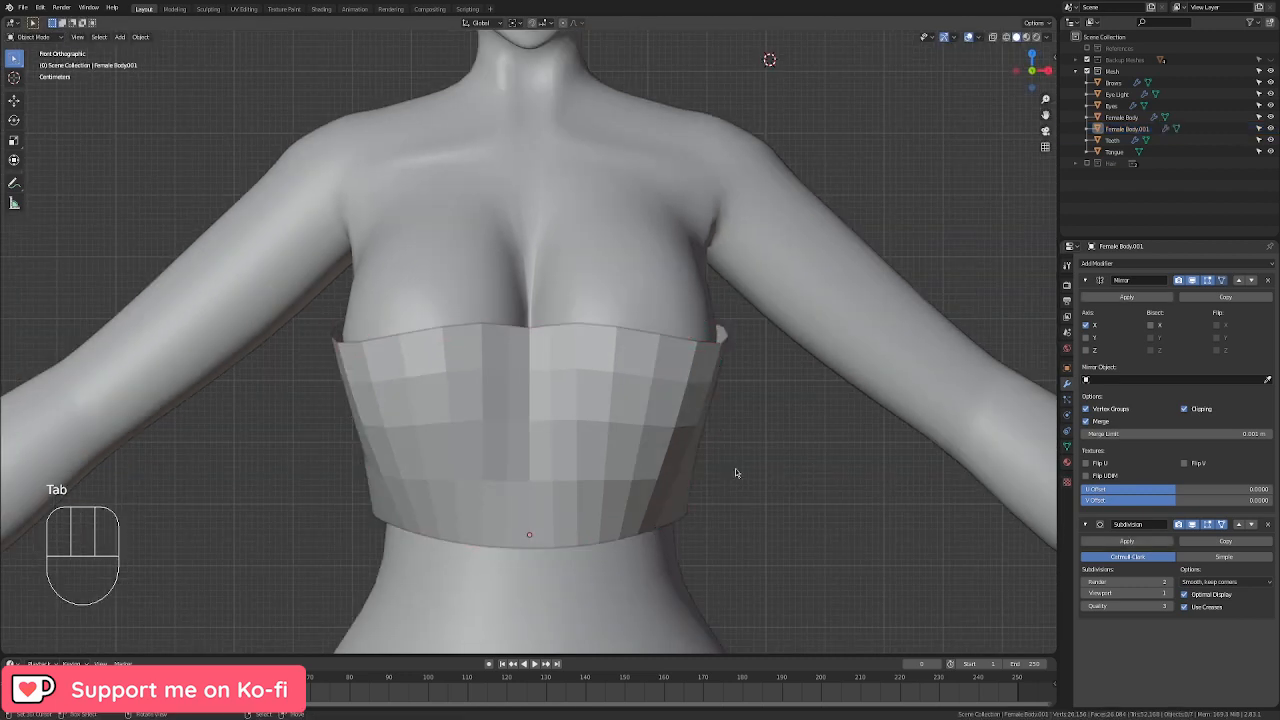
pyautogui.click(642, 461)
pyautogui.press('w')
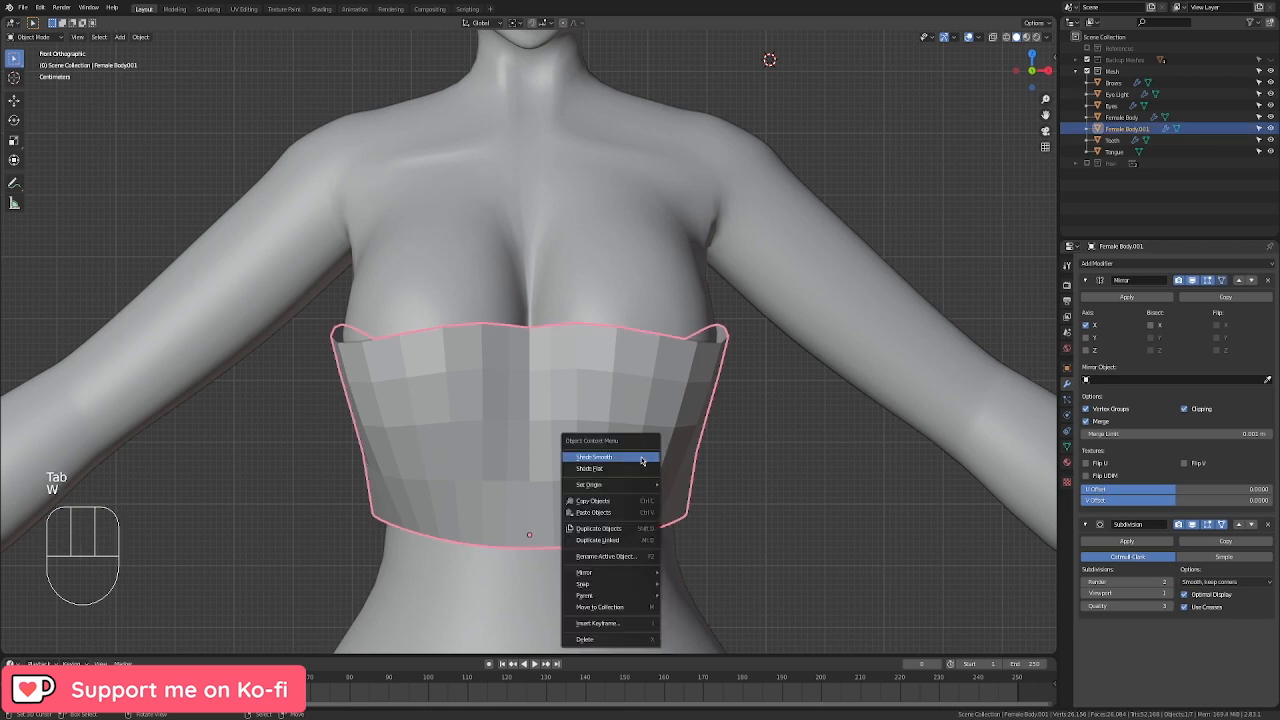
pyautogui.click(617, 462)
pyautogui.moveTo(617, 462); pyautogui.dragTo(688, 423, button='middle')
pyautogui.press('Tab')
pyautogui.moveTo(596, 567); pyautogui.dragTo(713, 433, button='middle')
pyautogui.press('KP_1')
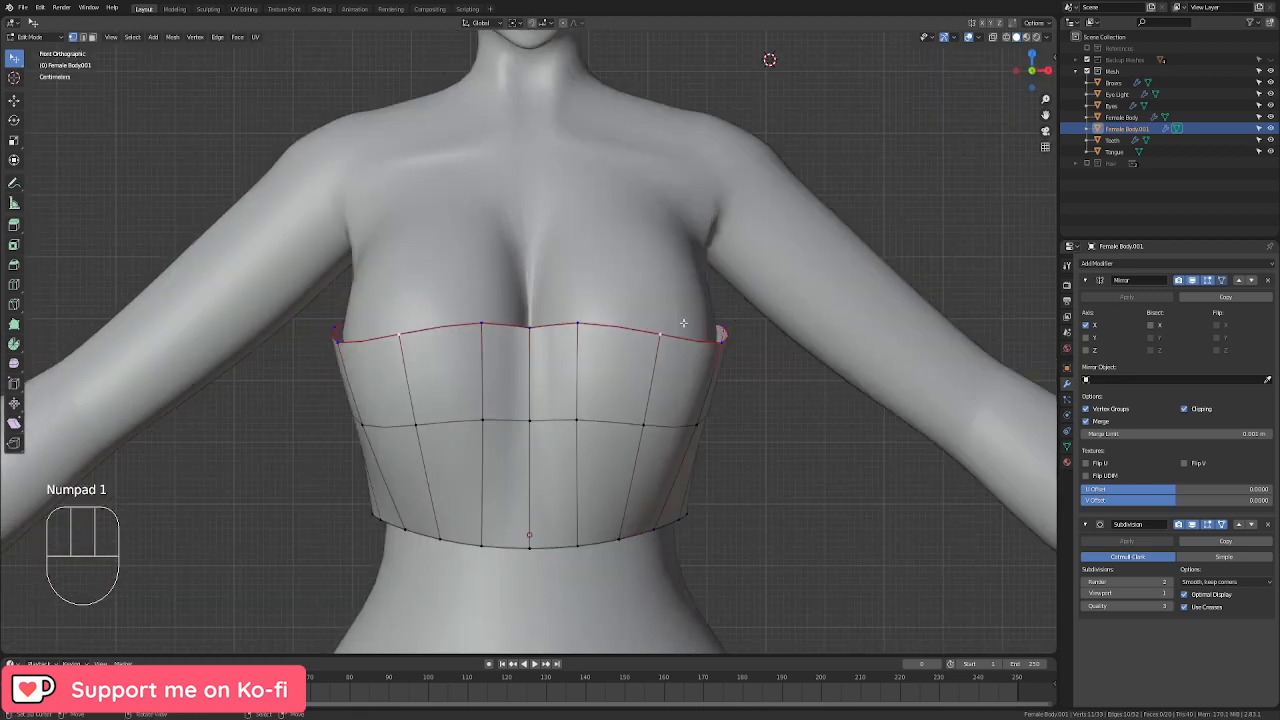
# Step: In side view, scale the garment's upper edge loop along Y to about 0.973 and reposition it around the bust
pyautogui.keyDown('shift'); pyautogui.moveTo(683, 324); pyautogui.dragTo(716, 424, button='middle'); pyautogui.keyUp('shift')
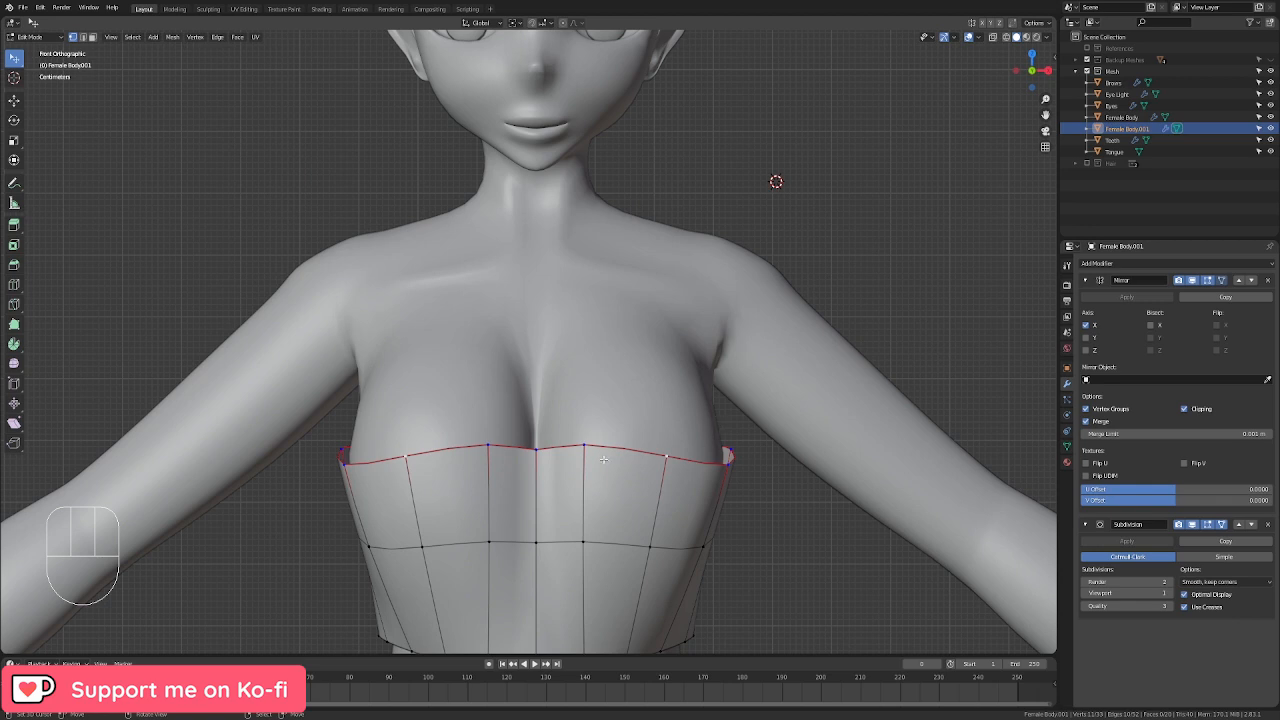
pyautogui.moveTo(722, 455)
pyautogui.keyDown('shift'); pyautogui.mouseDown(button='middle')
pyautogui.moveTo(714, 434)
pyautogui.moveTo(732, 460)
pyautogui.mouseUp(button='middle'); pyautogui.keyUp('shift')
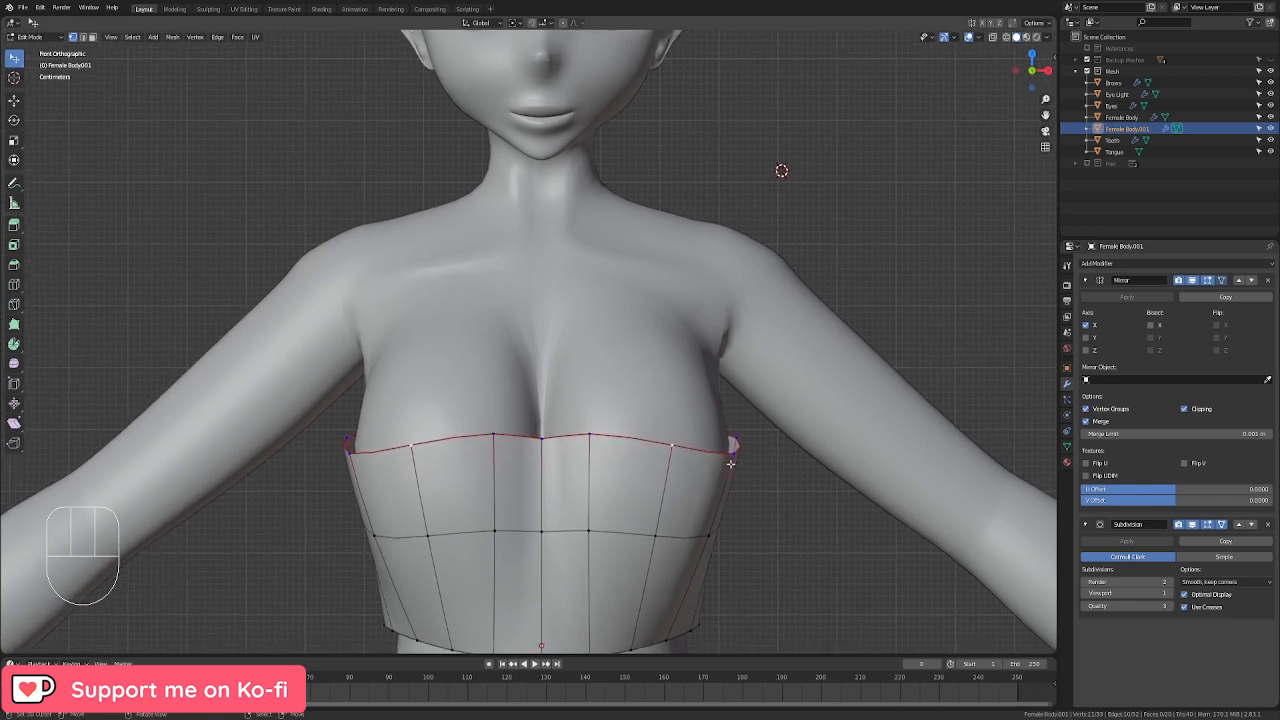
pyautogui.scroll(-1, 731, 464)
pyautogui.scroll(1, 731, 464)
pyautogui.press('KP_3')
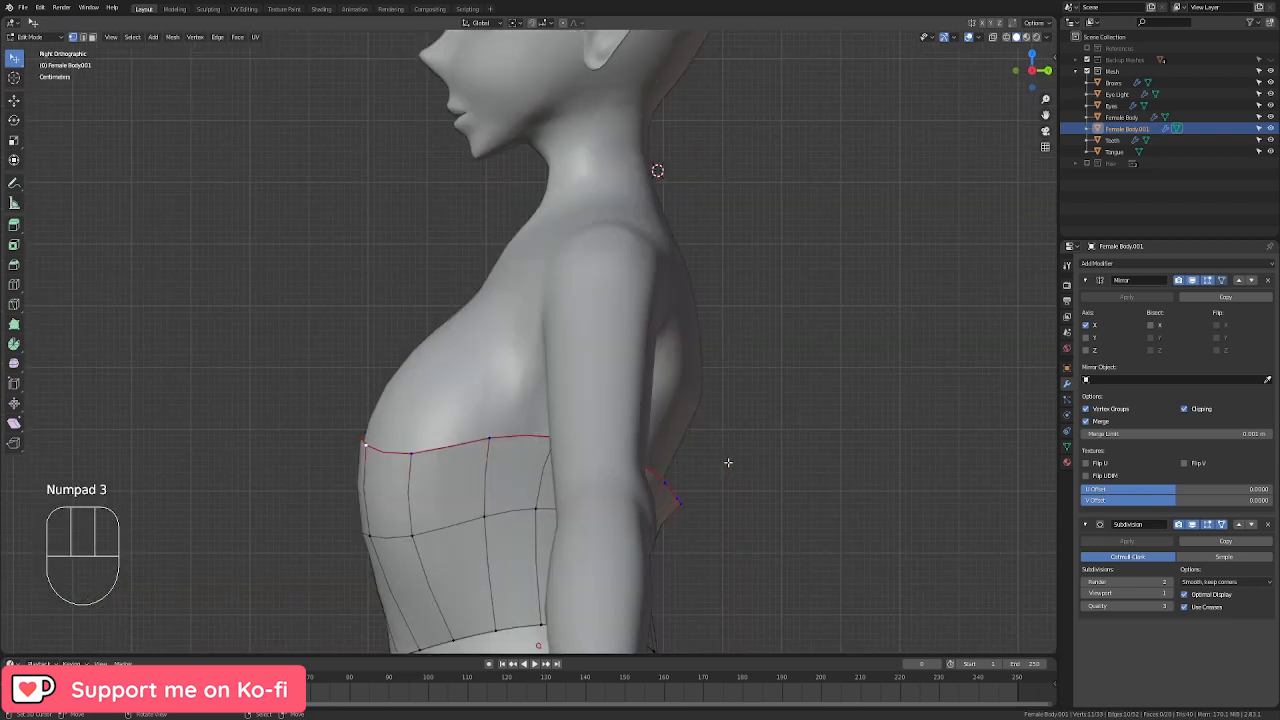
pyautogui.press('s')
pyautogui.click(766, 491)
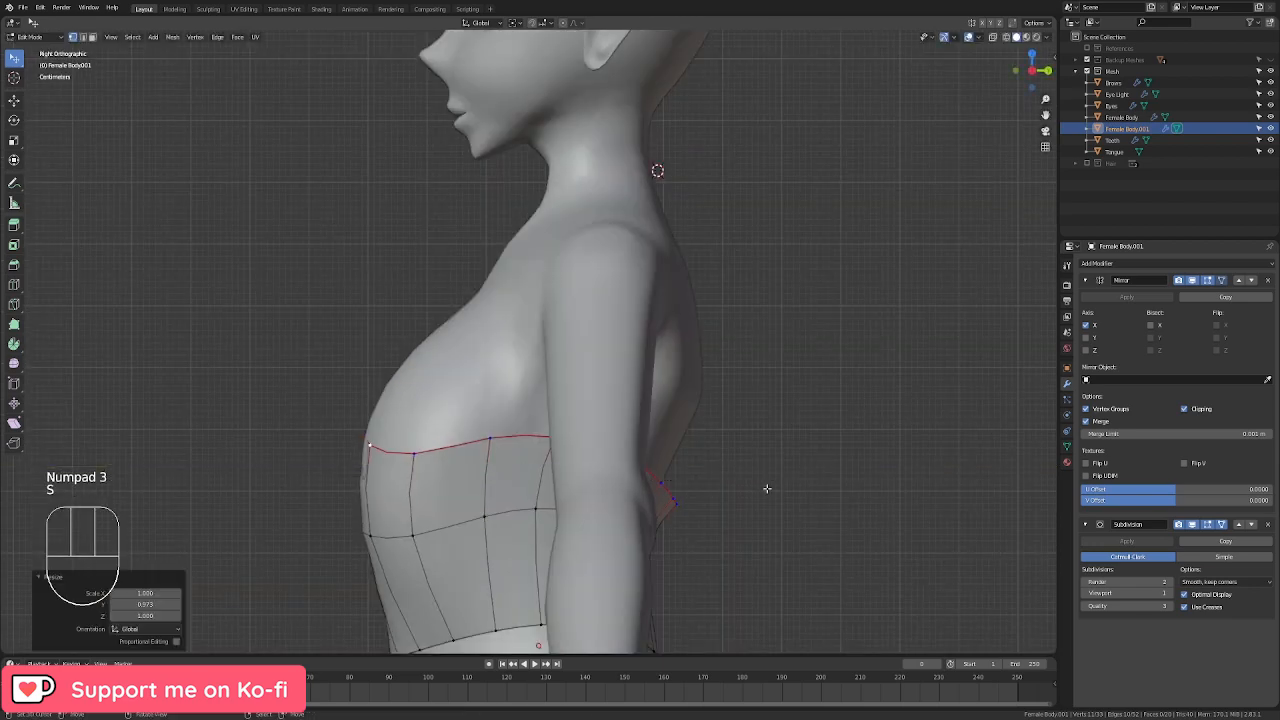
pyautogui.press('g')
pyautogui.click(757, 484)
# Step: Extrude the upper edge loop upward along Z and shift the new edge back along Y to follow the upper bust
pyautogui.press('e')
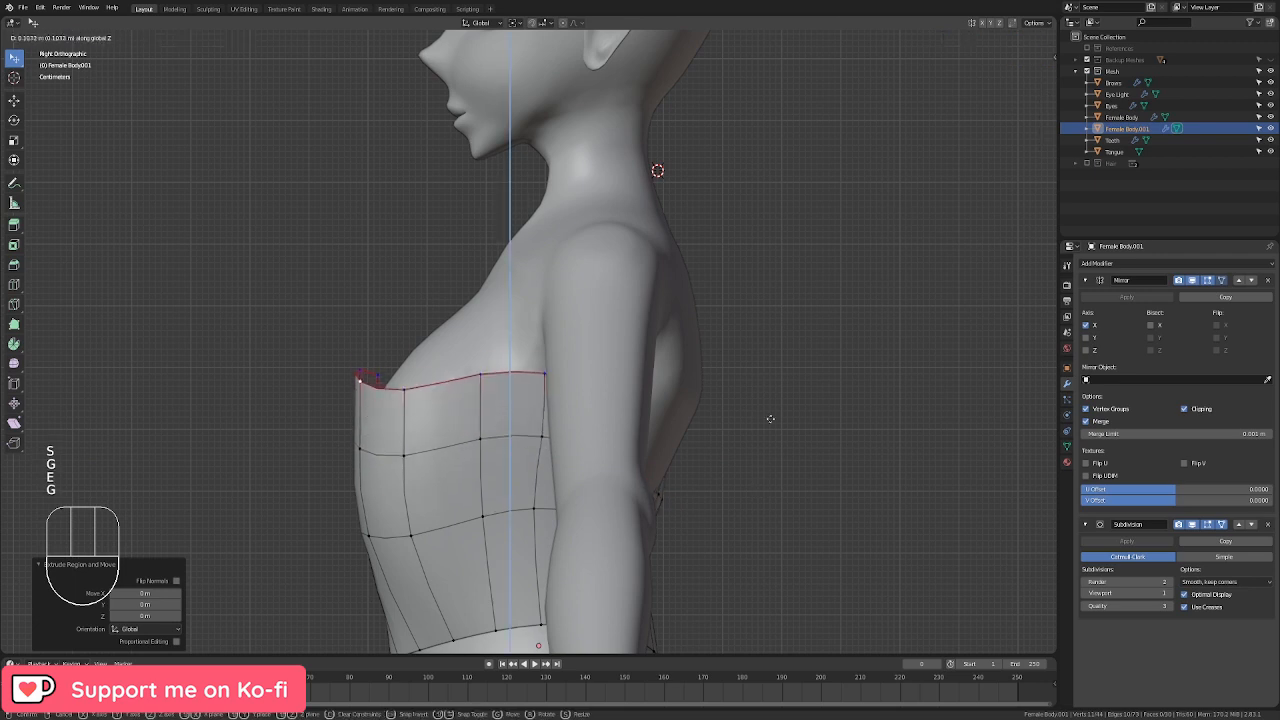
pyautogui.click(774, 397)
pyautogui.press('g')
pyautogui.press('g')
pyautogui.click(819, 441)
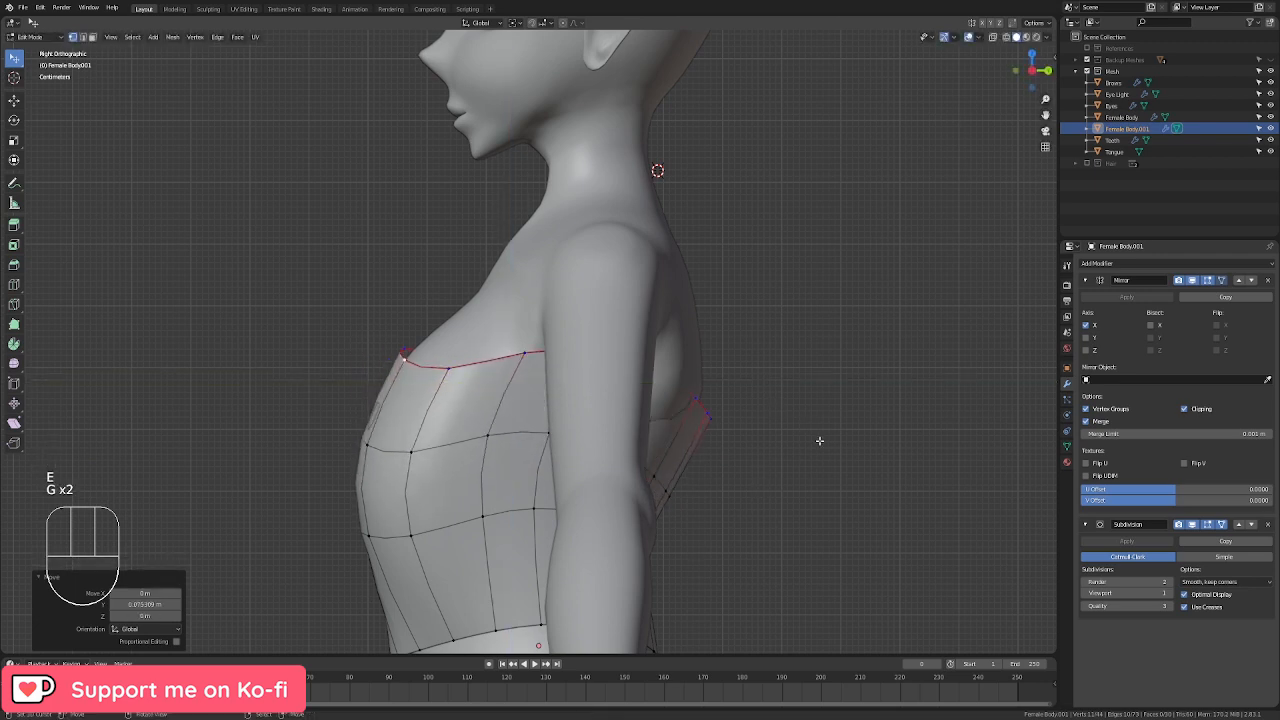
# Step: Select the front vertices on the loop across the bust and move them forward and slightly upward to enclose it
pyautogui.rightClick(369, 444)
pyautogui.moveTo(371, 444); pyautogui.dragTo(519, 445, button='middle')
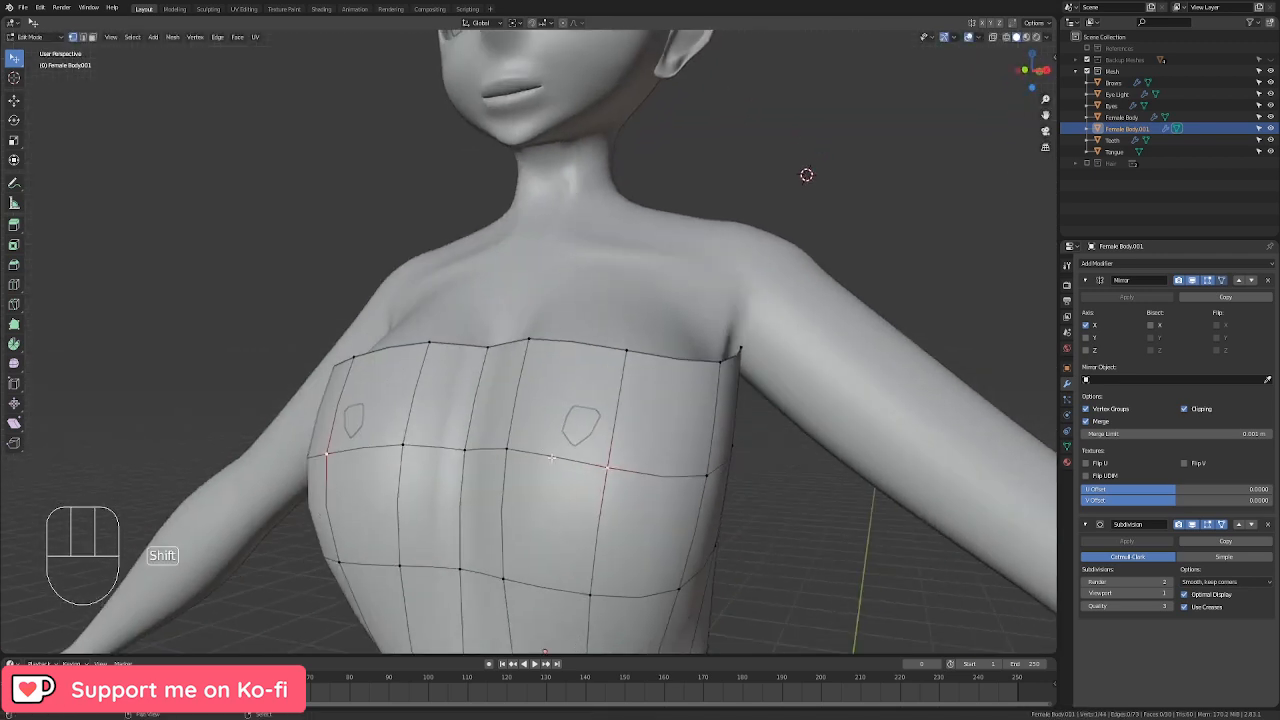
pyautogui.keyDown('shift'); pyautogui.rightClick(519, 445); pyautogui.keyUp('shift')
pyautogui.moveTo(668, 470)
pyautogui.mouseDown(button='middle')
pyautogui.moveTo(588, 465)
pyautogui.moveTo(657, 454)
pyautogui.mouseUp(button='middle')
pyautogui.press('g')
pyautogui.click(574, 457)
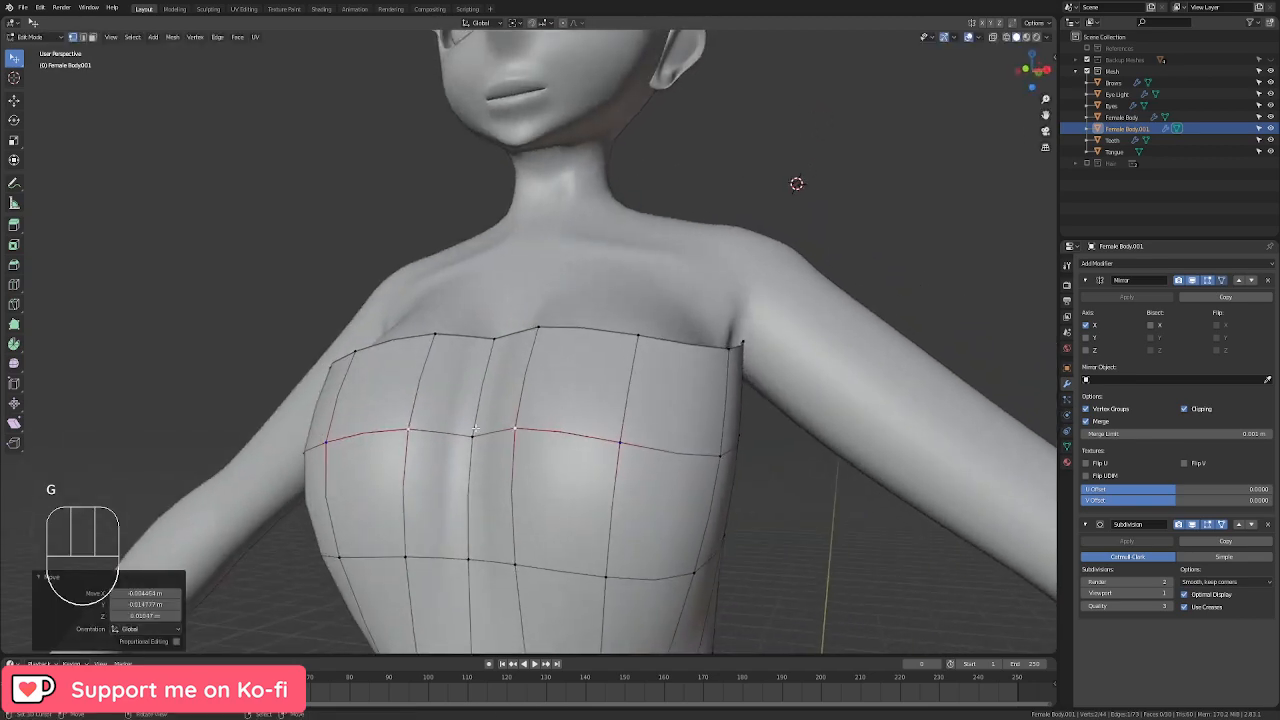
# Step: Select the front vertex on the garment's upper edge and adjust its depth along Y
pyautogui.rightClick(514, 336)
pyautogui.press('g')
pyautogui.moveTo(540, 320); pyautogui.dragTo(527, 231, button='middle')
pyautogui.press('y')
pyautogui.click(417, 461)
# Step: Smooth the upper-edge vertices beneath the arm several times and move the underarm vertex to fit the back
pyautogui.rightClick(487, 339)
pyautogui.keyDown('shift'); pyautogui.rightClick(505, 207); pyautogui.keyUp('shift')
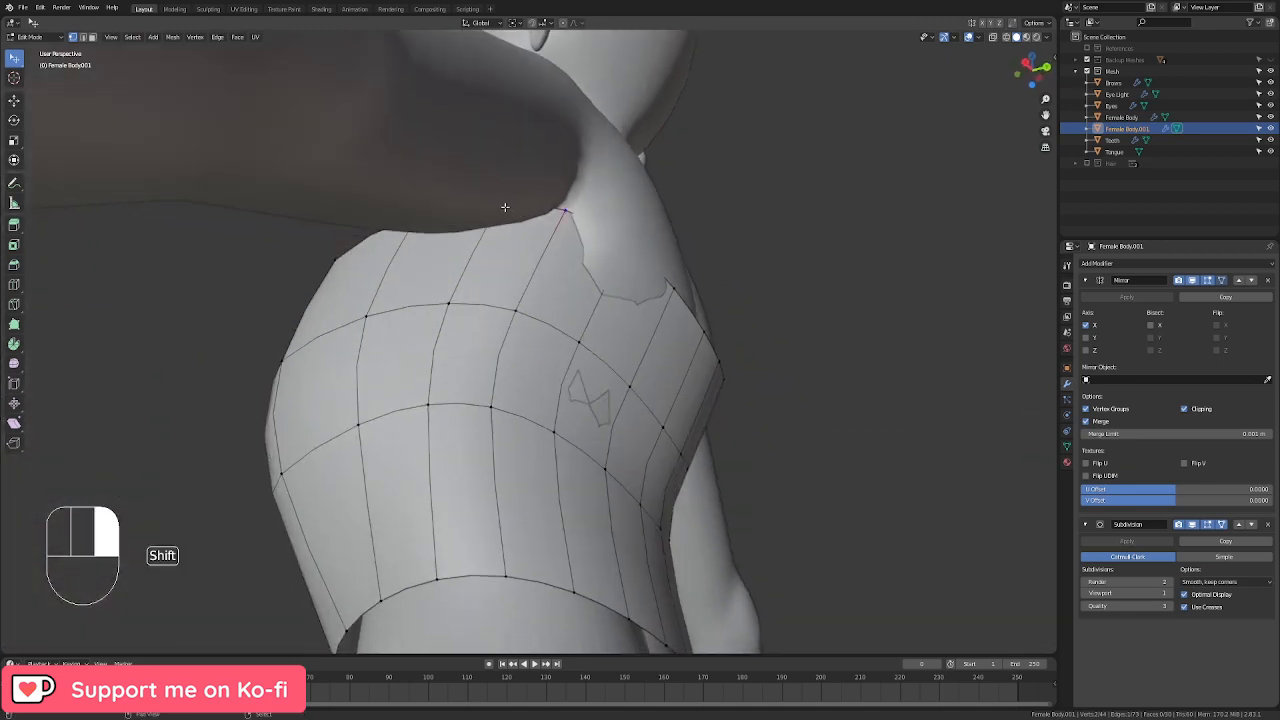
pyautogui.press('q')
pyautogui.press('q')
pyautogui.press('q')
pyautogui.press('q')
pyautogui.moveTo(420, 206); pyautogui.dragTo(565, 357, button='middle')
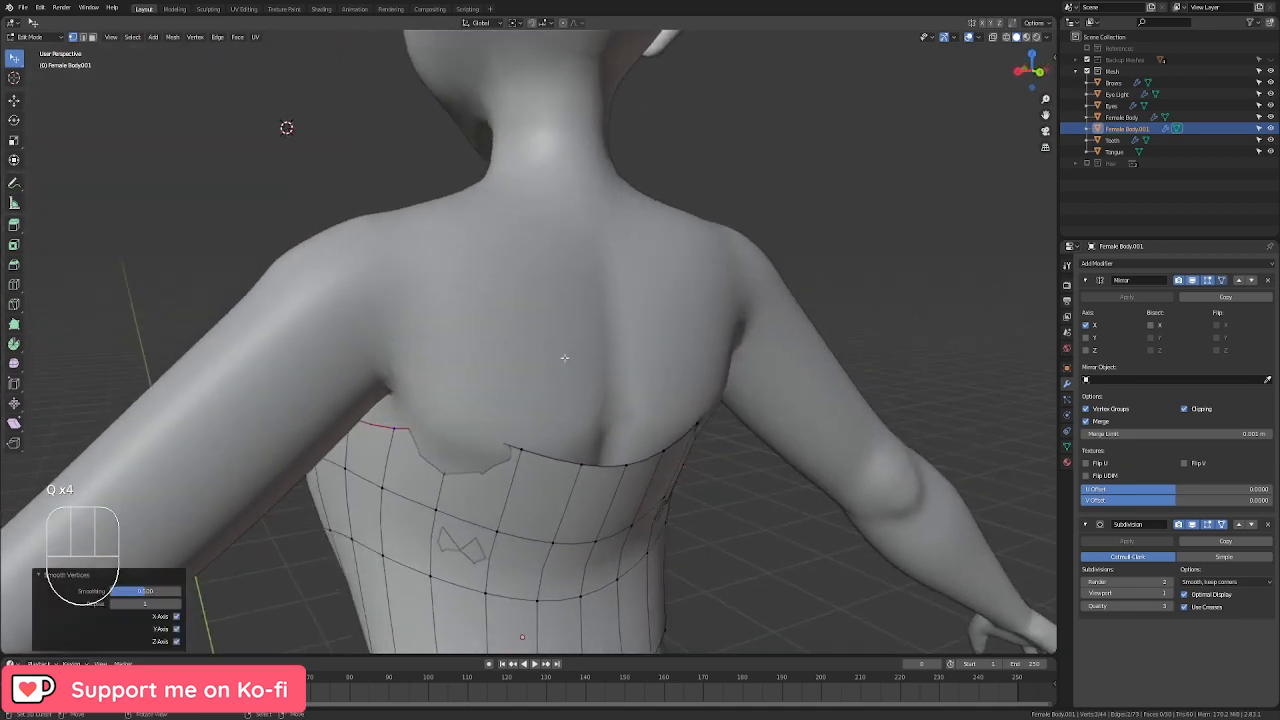
pyautogui.moveTo(468, 441); pyautogui.dragTo(511, 429, button='middle')
pyautogui.click(434, 477)
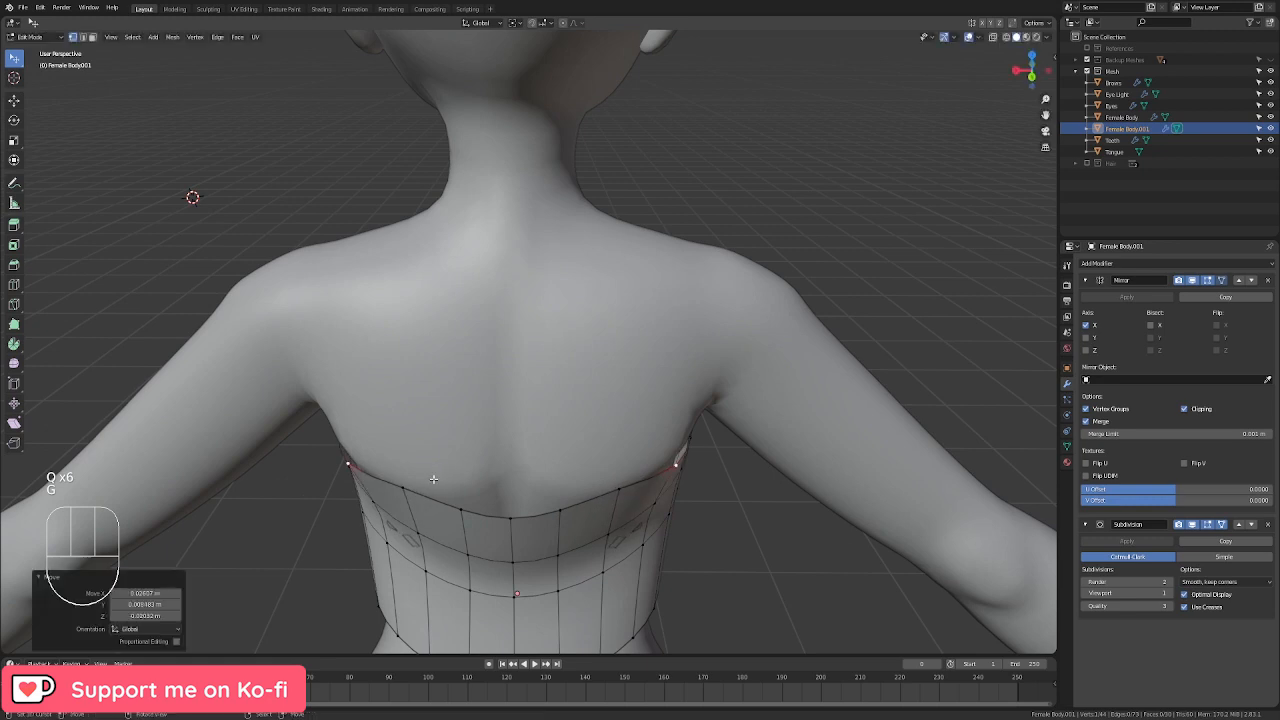
# Step: Select two neighbouring vertices on the side of the garment's back and move them to follow the body
pyautogui.rightClick(417, 536)
pyautogui.keyDown('shift'); pyautogui.rightClick(388, 514); pyautogui.keyUp('shift')
pyautogui.moveTo(412, 567); pyautogui.dragTo(510, 478, button='middle')
pyautogui.press('g')
pyautogui.click(433, 529)
# Step: Select the vertices in the middle of the back and move them along Y by about 0.013 m
pyautogui.rightClick(542, 450)
pyautogui.press('g')
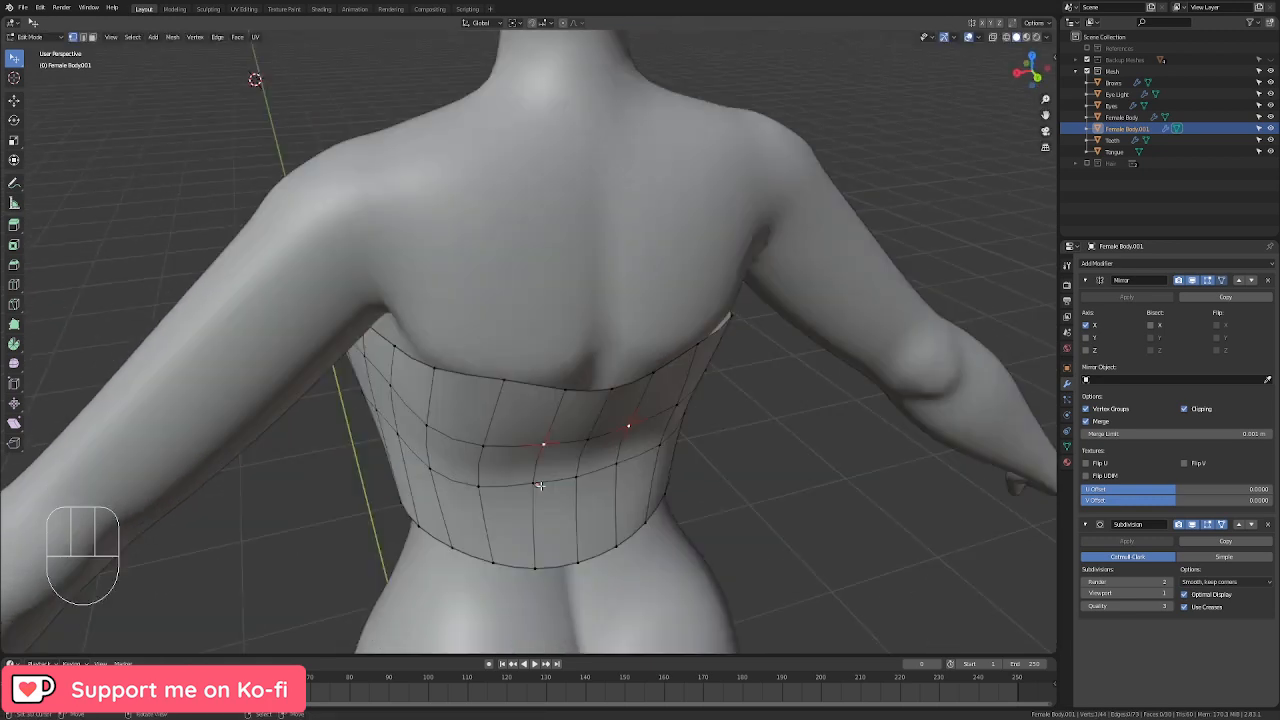
pyautogui.press('g')
pyautogui.keyDown('shift'); pyautogui.moveTo(595, 503); pyautogui.dragTo(557, 488, button='middle'); pyautogui.keyUp('shift')
pyautogui.press('y')
pyautogui.click(631, 523)
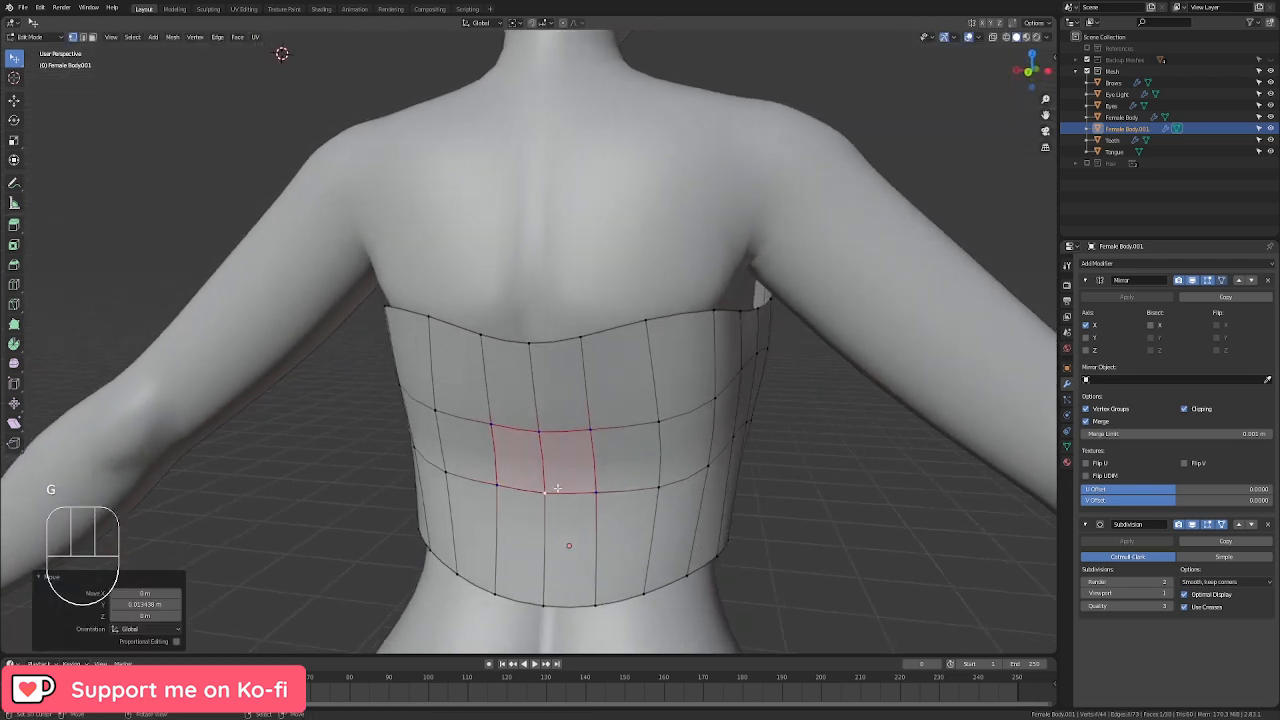
# Step: Select the whole edge loop around the lower ribcage and reposition it on the garment
pyautogui.click(550, 494)
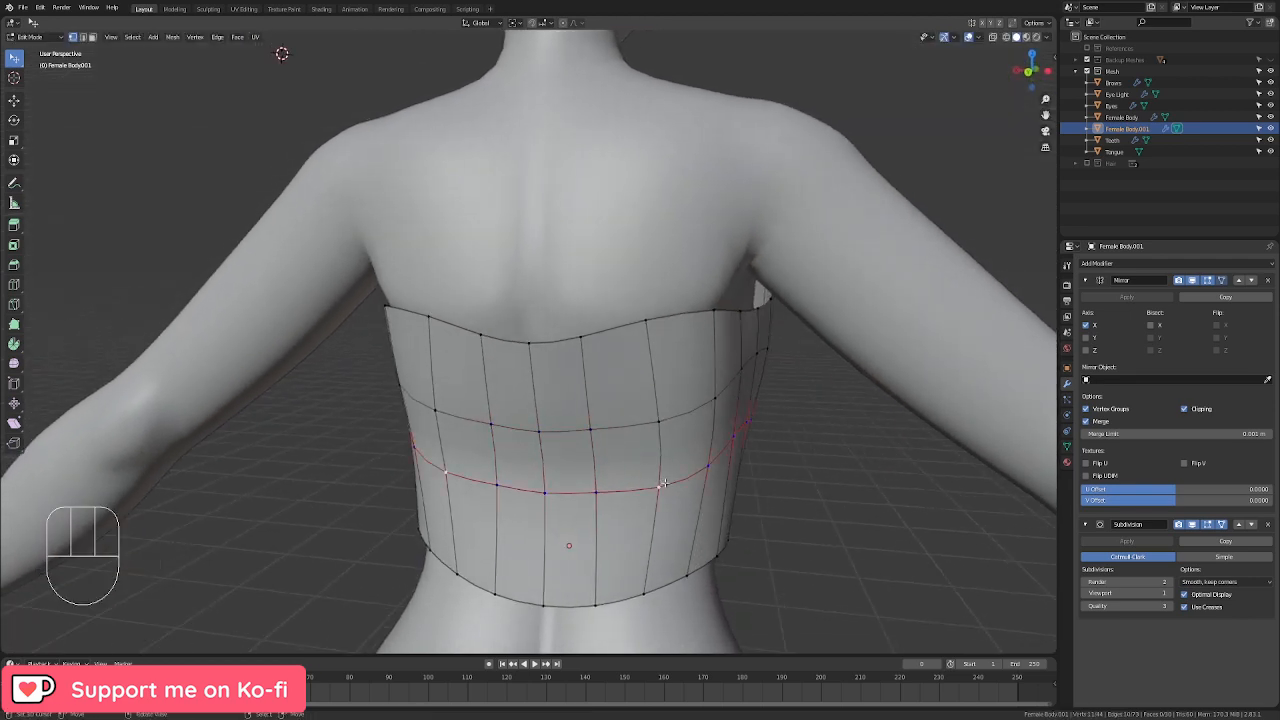
pyautogui.press('g')
pyautogui.press('g')
pyautogui.click(666, 506)
# Step: Rotate the selected vertices below the bust and move the side vertices to wrap around the ribcage
pyautogui.moveTo(666, 506); pyautogui.dragTo(717, 443, button='middle')
pyautogui.keyDown('shift'); pyautogui.click(402, 476); pyautogui.keyUp('shift')
pyautogui.press('r')
pyautogui.click(484, 448)
pyautogui.press('g')
pyautogui.click(470, 450)
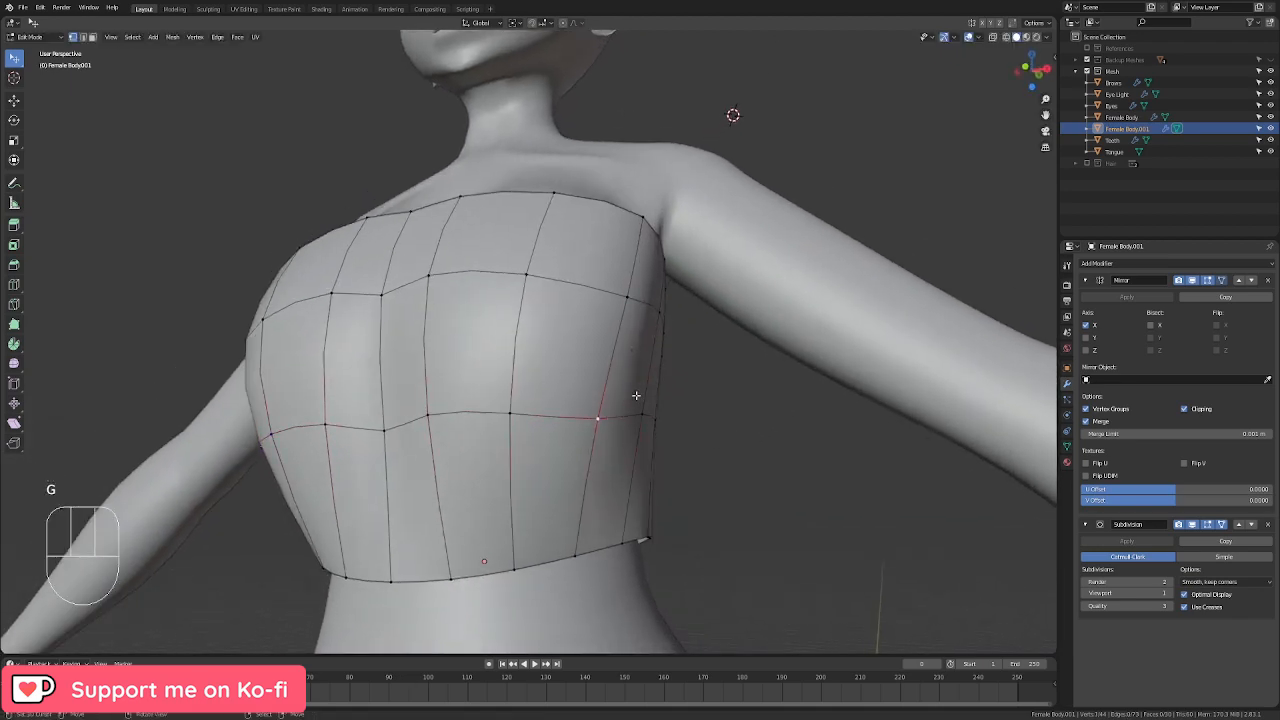
pyautogui.press('g')
pyautogui.click(600, 415)
# Step: From above, move the underarm vertex on the upper edge outward so the garment clears the side of the bust
pyautogui.moveTo(600, 415); pyautogui.dragTo(501, 563, button='middle')
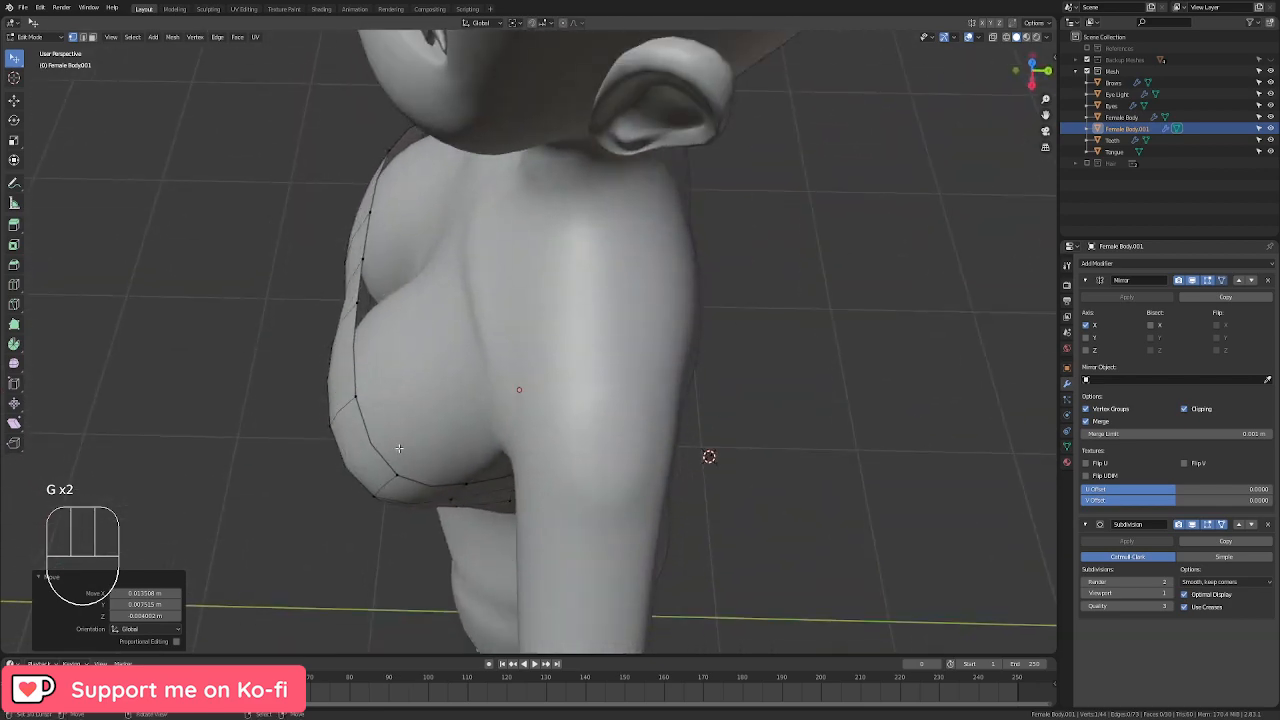
pyautogui.moveTo(381, 472); pyautogui.dragTo(571, 438, button='middle')
pyautogui.press('g')
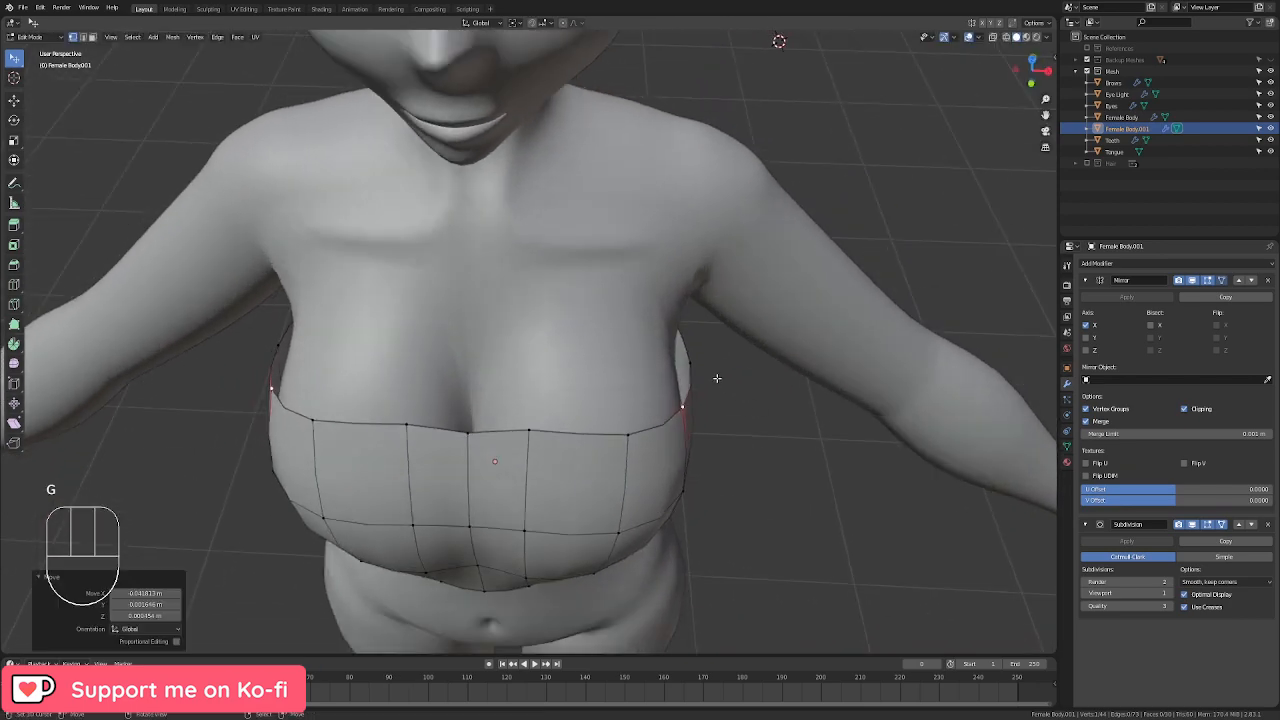
pyautogui.click(783, 365)
# Step: Select two upper-edge vertices at the middle of the back and move them along Y by about -0.02 m
pyautogui.moveTo(783, 365); pyautogui.dragTo(339, 382, button='middle')
pyautogui.rightClick(545, 449)
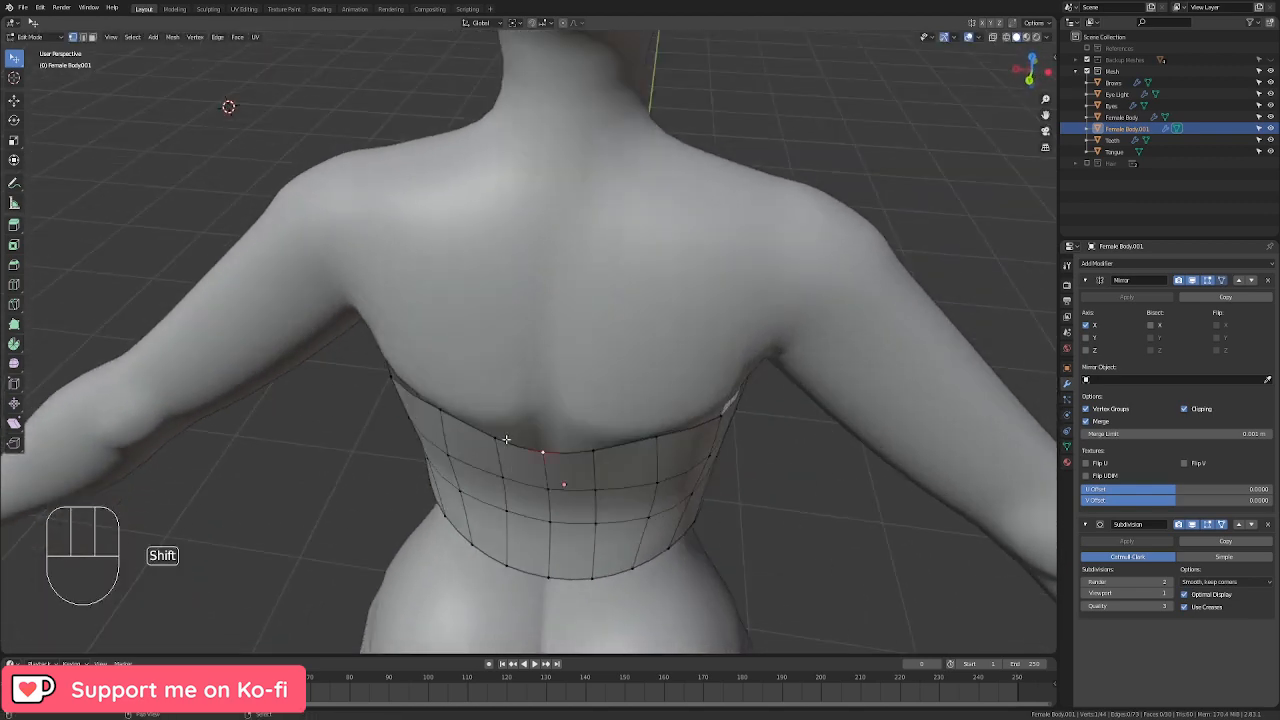
pyautogui.keyDown('shift'); pyautogui.rightClick(499, 438); pyautogui.keyUp('shift')
pyautogui.moveTo(505, 440); pyautogui.dragTo(587, 497, button='middle')
pyautogui.press('g')
pyautogui.press('y')
pyautogui.click(592, 481)
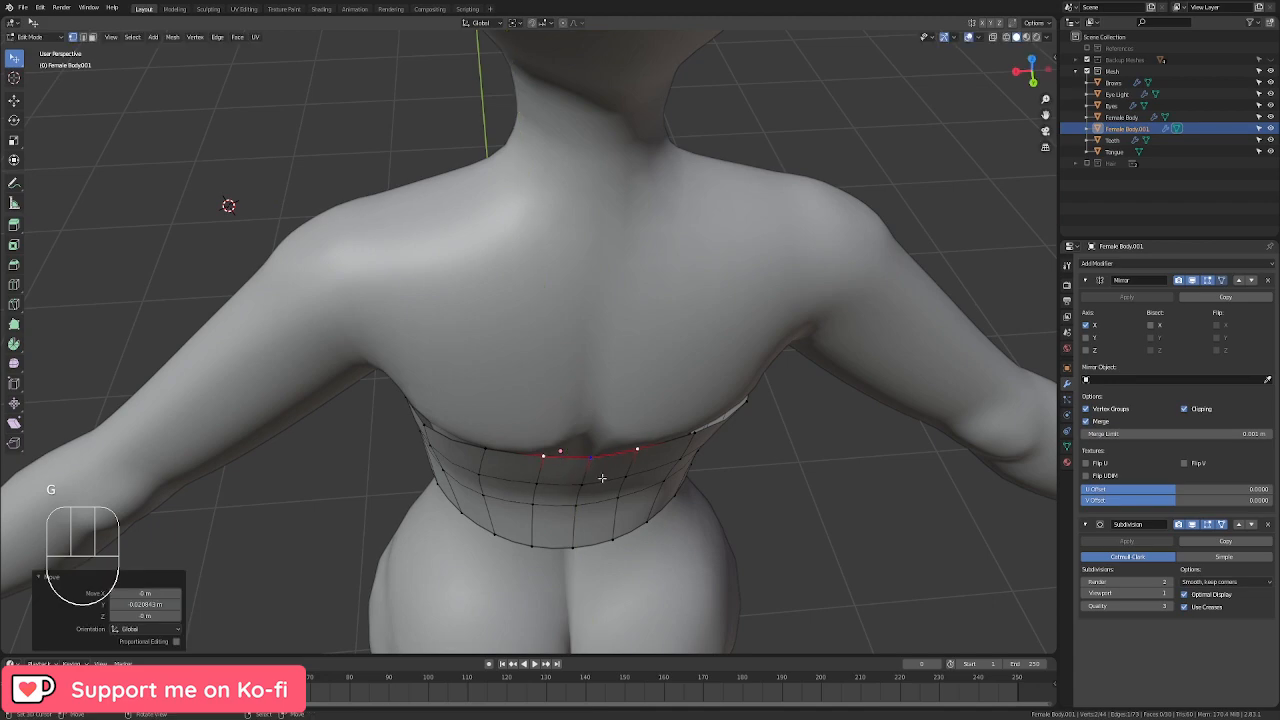
pyautogui.press('r')
pyautogui.press('z')
pyautogui.press('Escape')
# Step: Move the vertex just below the upper edge at the back along Y and preview the garment in Object Mode
pyautogui.rightClick(576, 497)
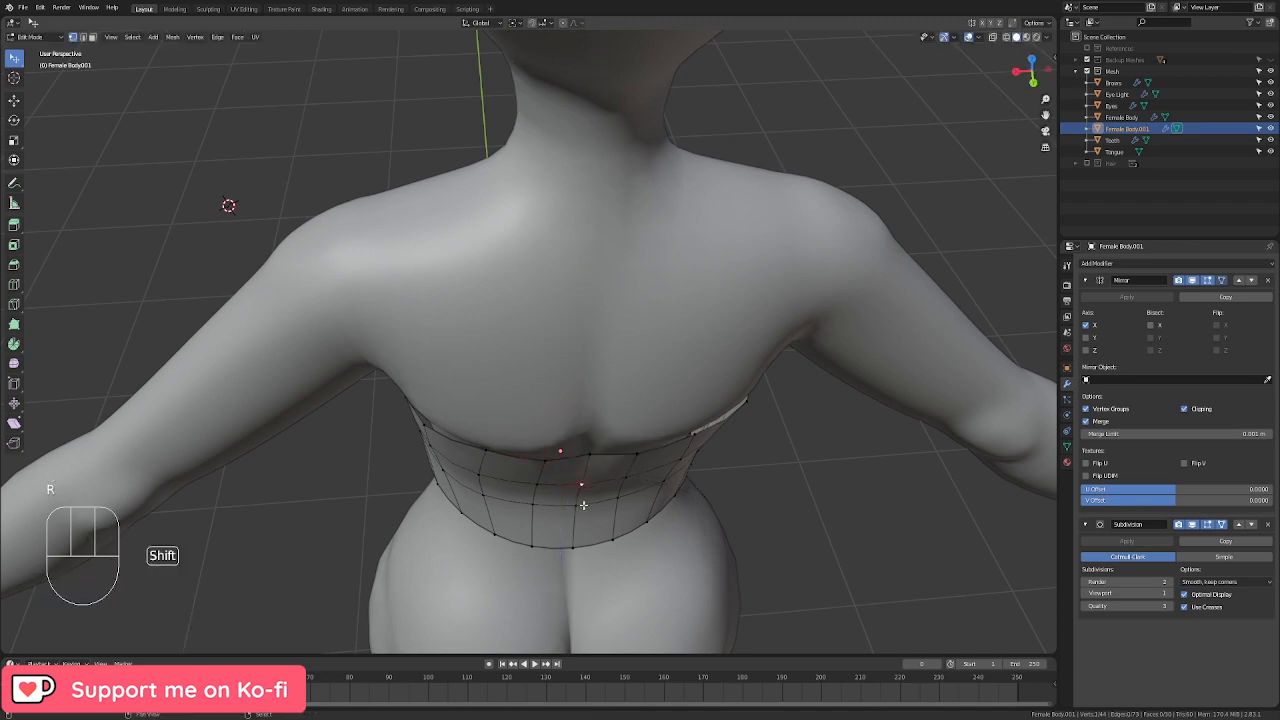
pyautogui.press('g')
pyautogui.press('y')
pyautogui.click(620, 507)
pyautogui.moveTo(620, 507); pyautogui.dragTo(683, 405, button='middle')
pyautogui.press('Tab')
pyautogui.press('Tab')
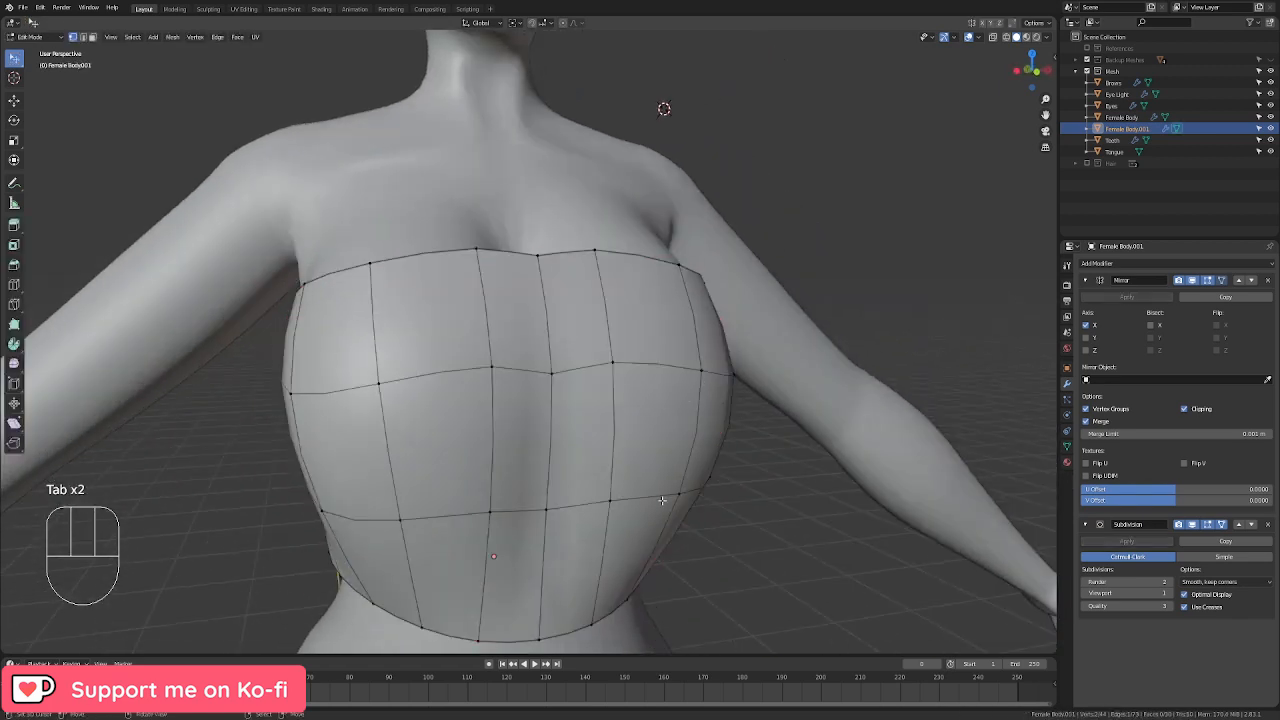
# Step: In front view, select the two outer vertices on the loop under the bust, scale them closer together and move them
pyautogui.press('KP_1')
pyautogui.scroll(2, 652, 490)
pyautogui.rightClick(694, 486)
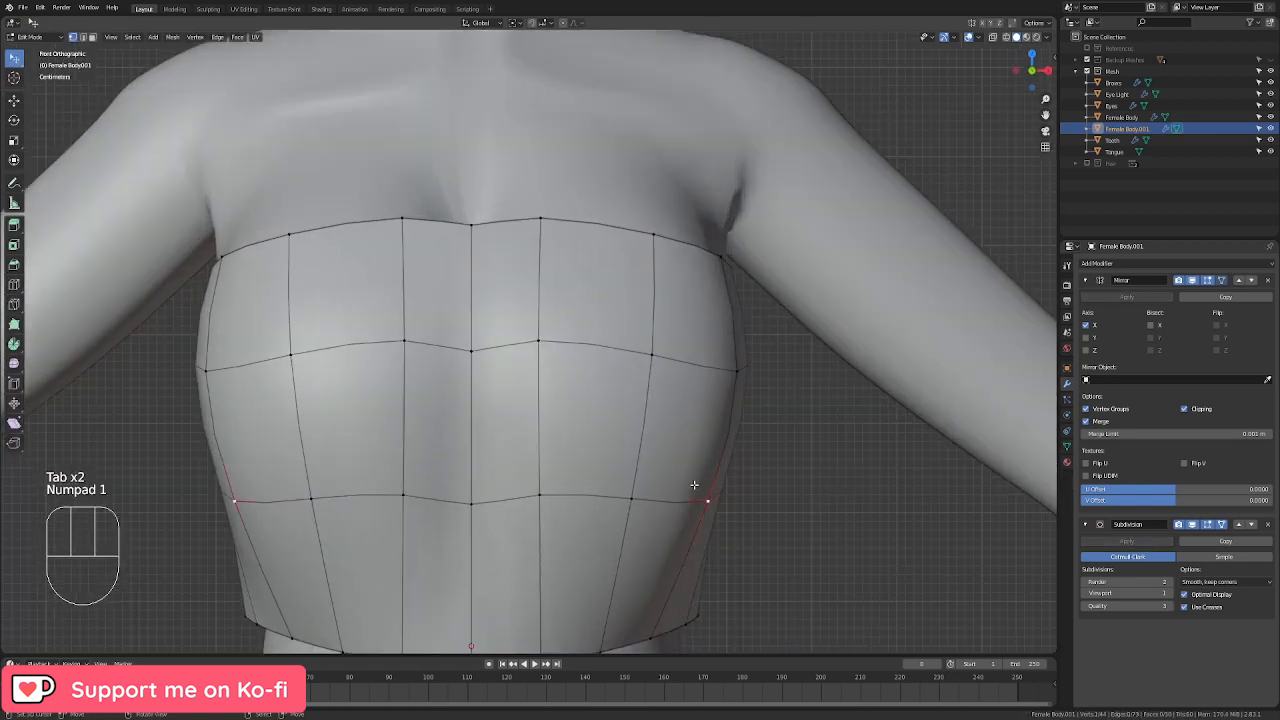
pyautogui.keyDown('shift'); pyautogui.rightClick(651, 470); pyautogui.keyUp('shift')
pyautogui.keyDown('shift'); pyautogui.moveTo(742, 538); pyautogui.dragTo(736, 461, button='middle'); pyautogui.keyUp('shift')
pyautogui.press('s')
pyautogui.click(731, 434)
pyautogui.press('g')
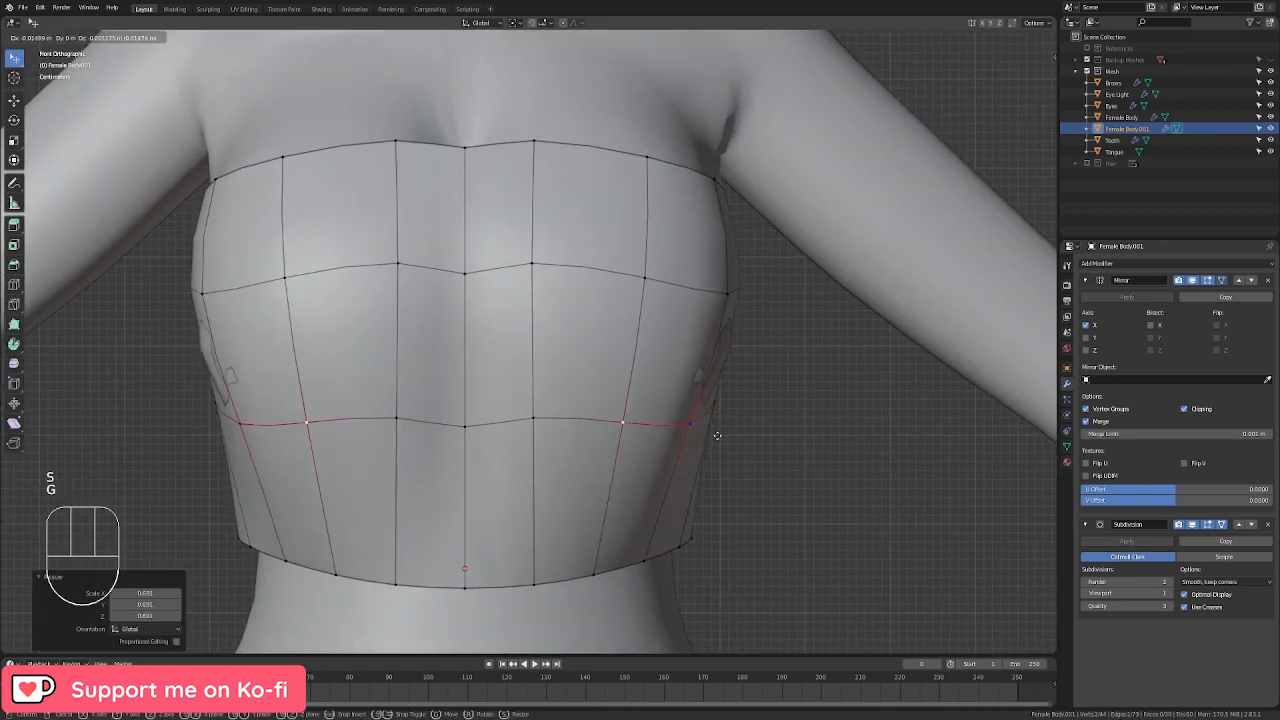
pyautogui.click(718, 435)
# Step: Move the side vertices on the loop under the bust outward to even out the garment's silhouette
pyautogui.rightClick(729, 291)
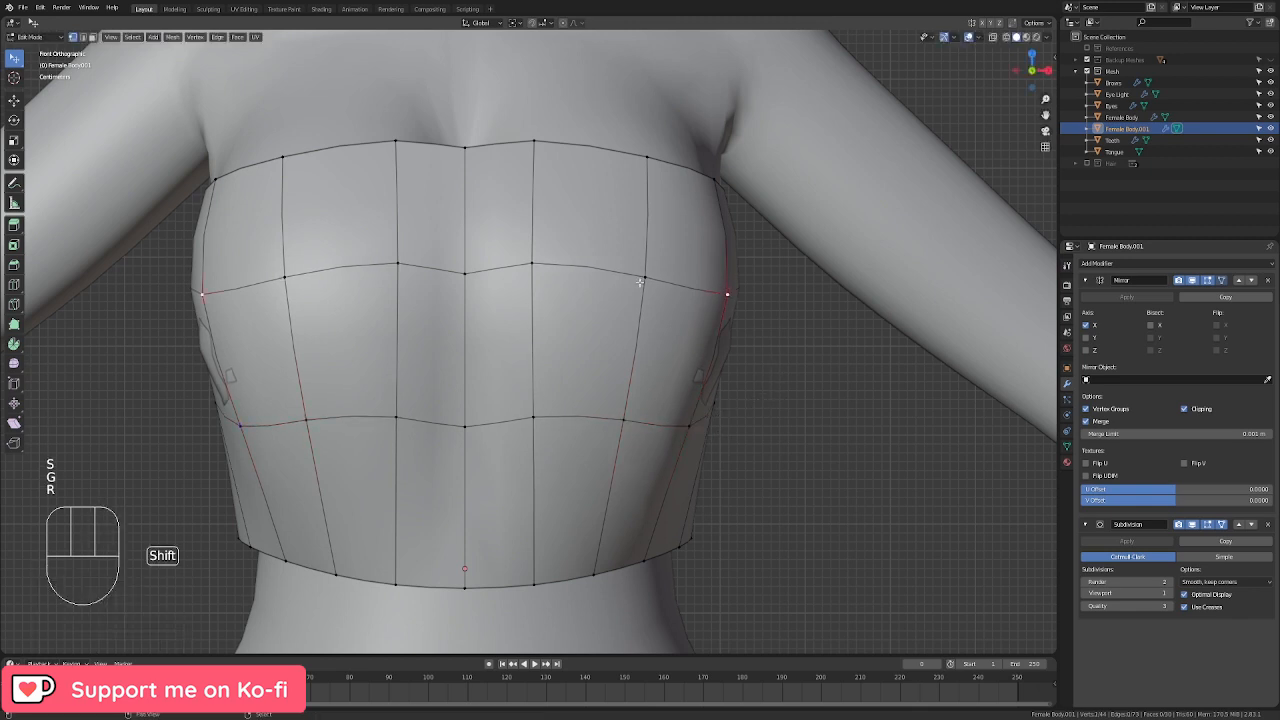
pyautogui.rightClick(716, 408)
pyautogui.press('g')
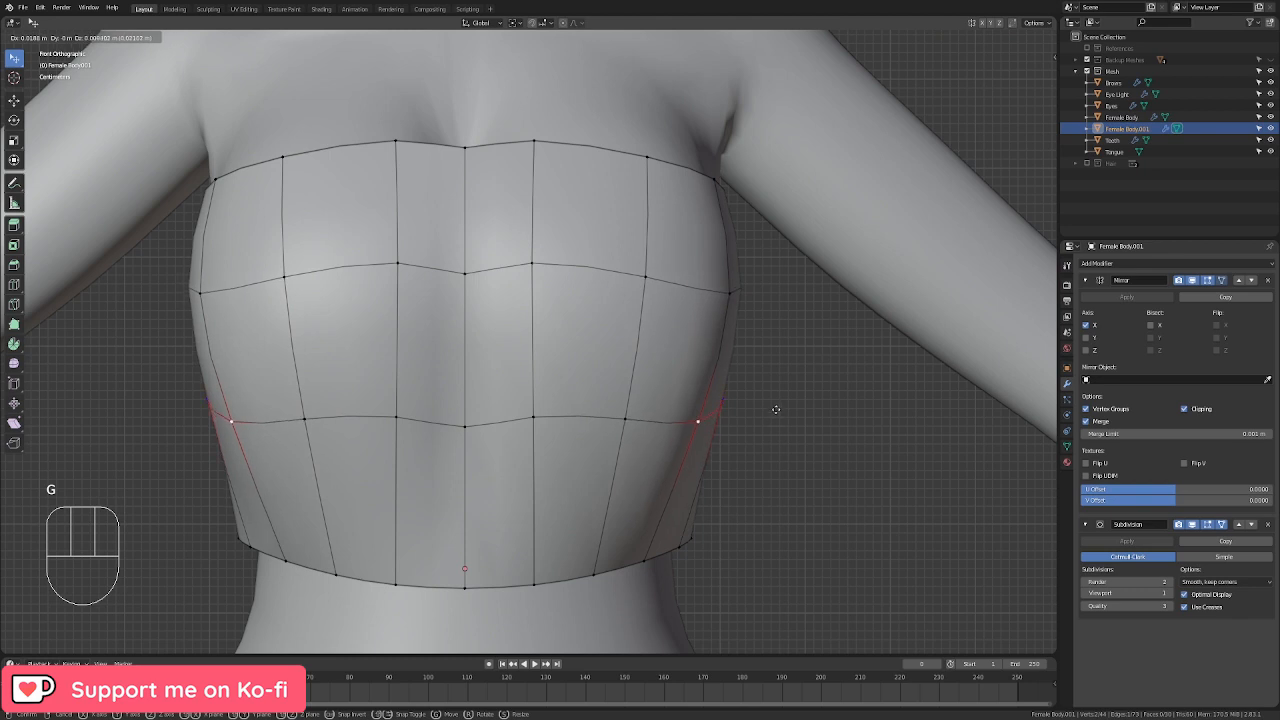
pyautogui.click(776, 409)
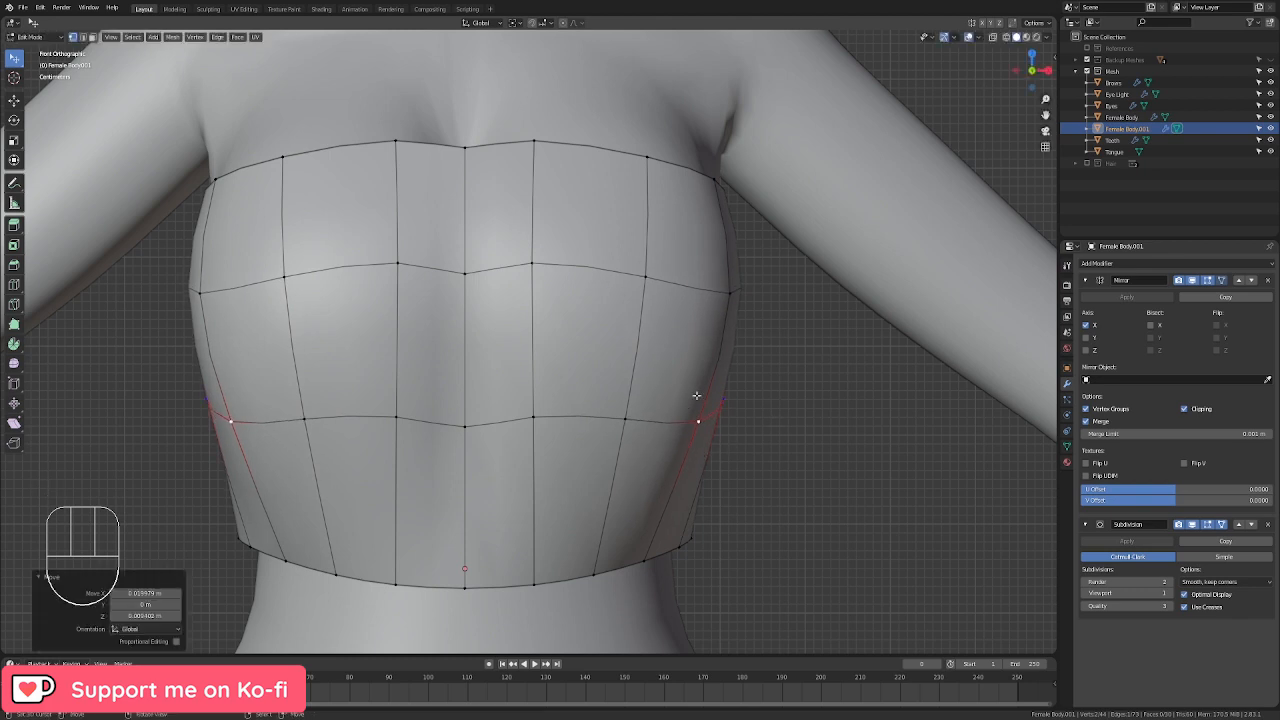
# Step: Smooth the vertices at the side below the bust and adjust their depth along Y
pyautogui.moveTo(711, 408); pyautogui.dragTo(520, 385, button='middle')
pyautogui.press('q')
pyautogui.click(248, 429)
pyautogui.press('g')
pyautogui.press('y')
pyautogui.click(374, 487)
# Step: Return to Object Mode in front view and deselect the garment to review its fit
pyautogui.scroll(-3, 500, 360)
pyautogui.press('Tab')
pyautogui.scroll(2, 443, 344)
pyautogui.press('KP_1')
pyautogui.scroll(-3, 443, 344)
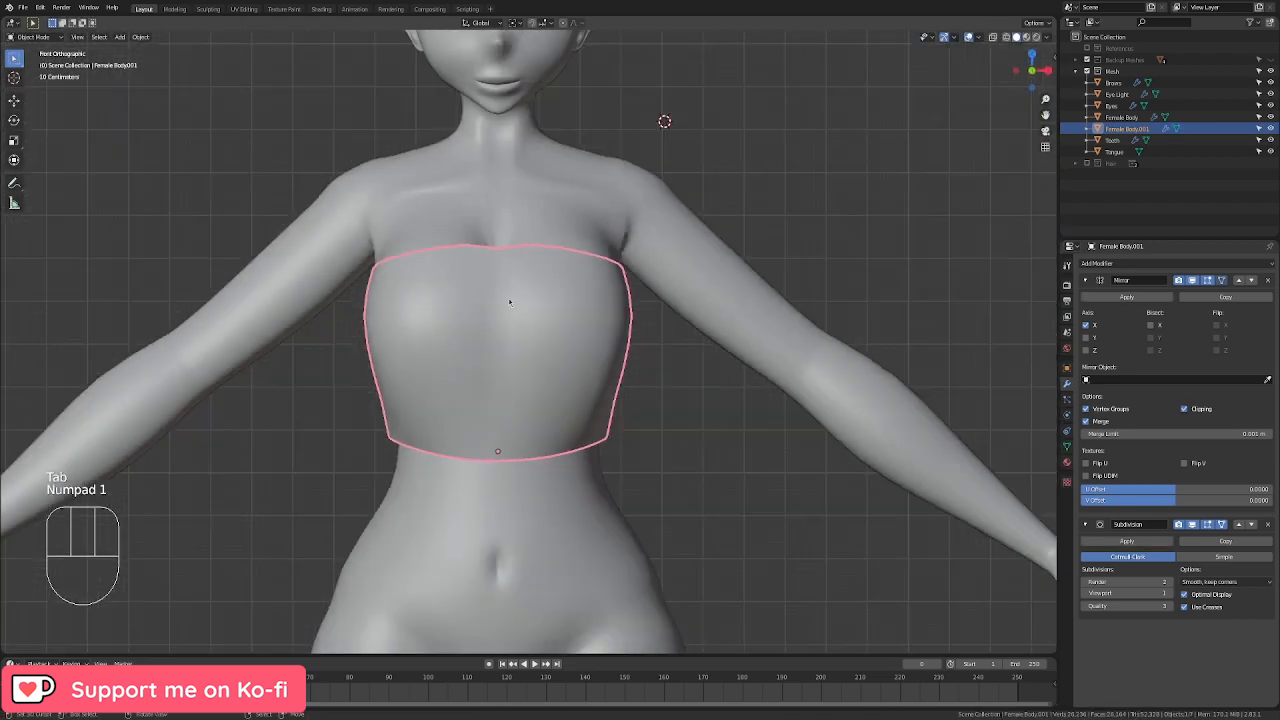
pyautogui.keyDown('shift'); pyautogui.moveTo(588, 200); pyautogui.dragTo(623, 344, button='middle'); pyautogui.keyUp('shift')
pyautogui.click(719, 263)
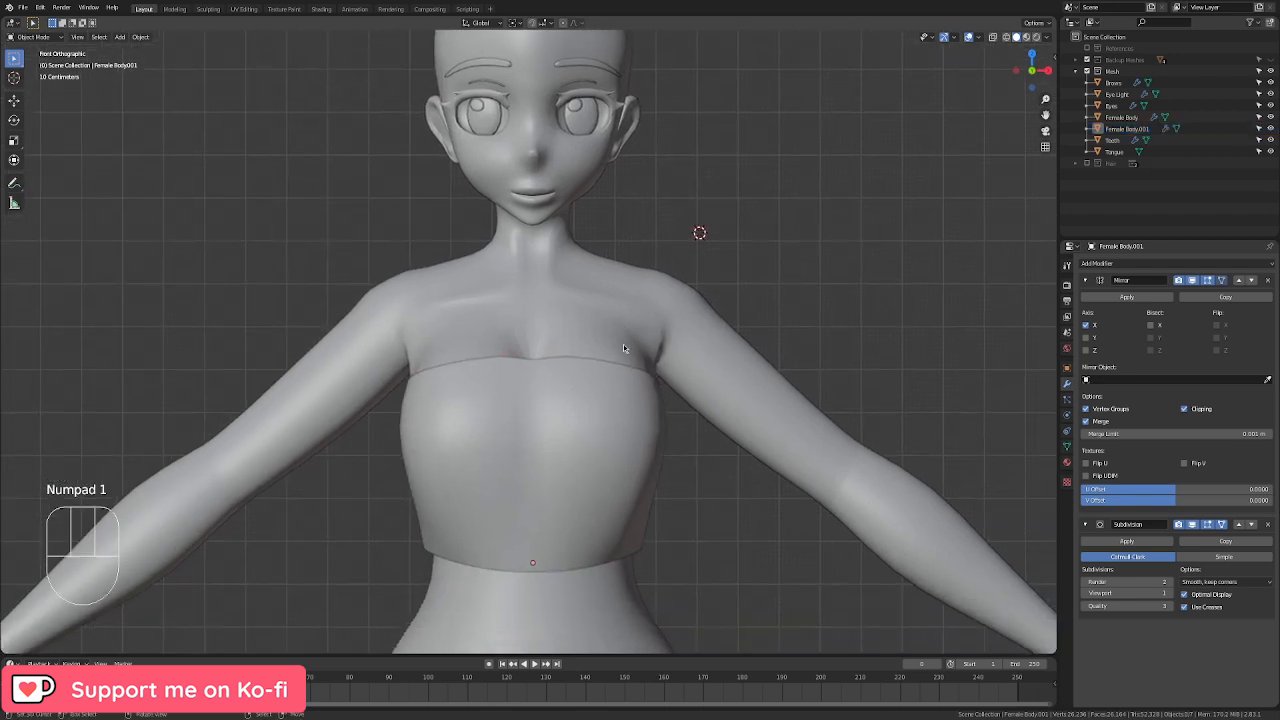
pyautogui.scroll(2, 623, 345)
# Step: Add a cylinder mesh with 12 vertices and its cap fill type set to Nothing
pyautogui.click(119, 37)
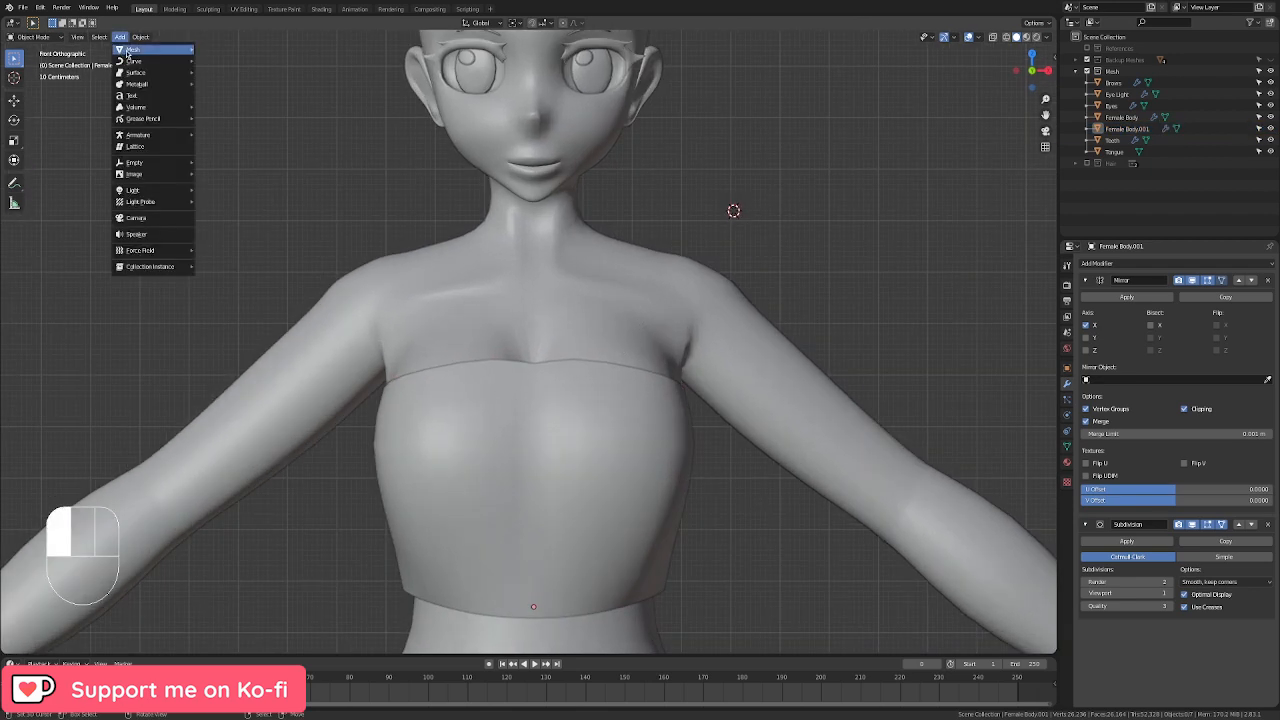
pyautogui.moveTo(181, 50)
pyautogui.click(225, 107)
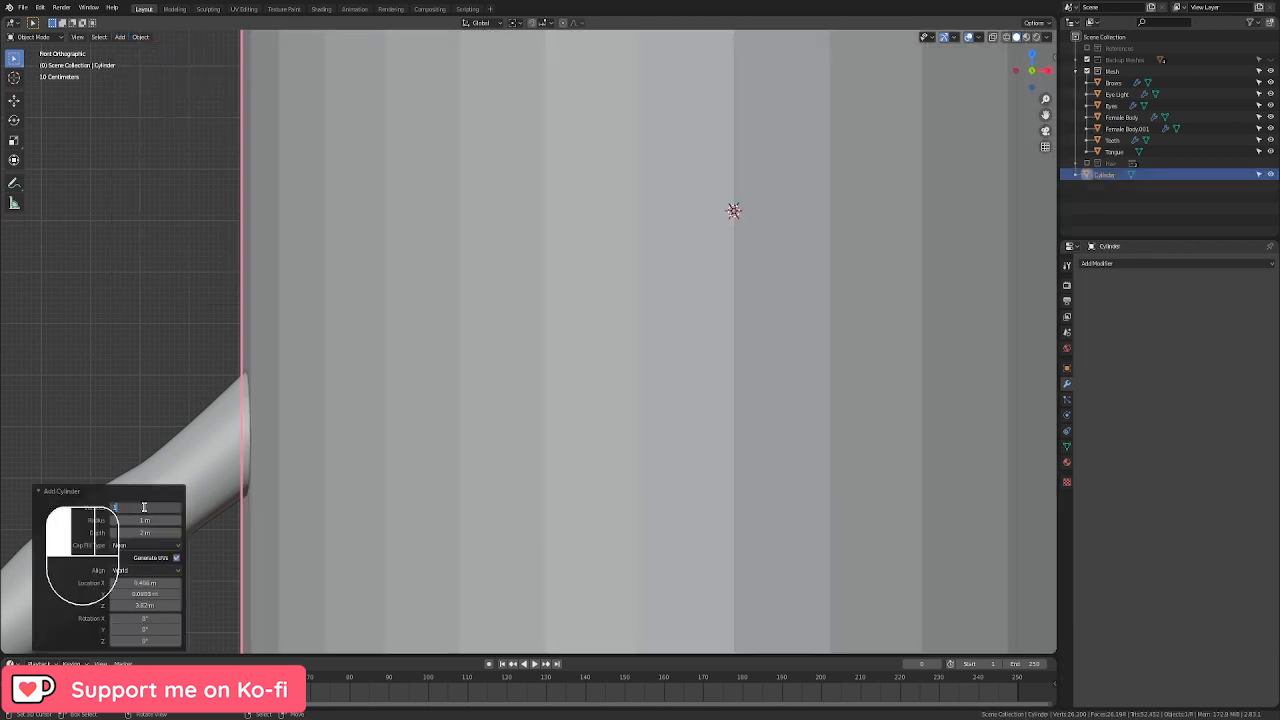
pyautogui.press('Return')
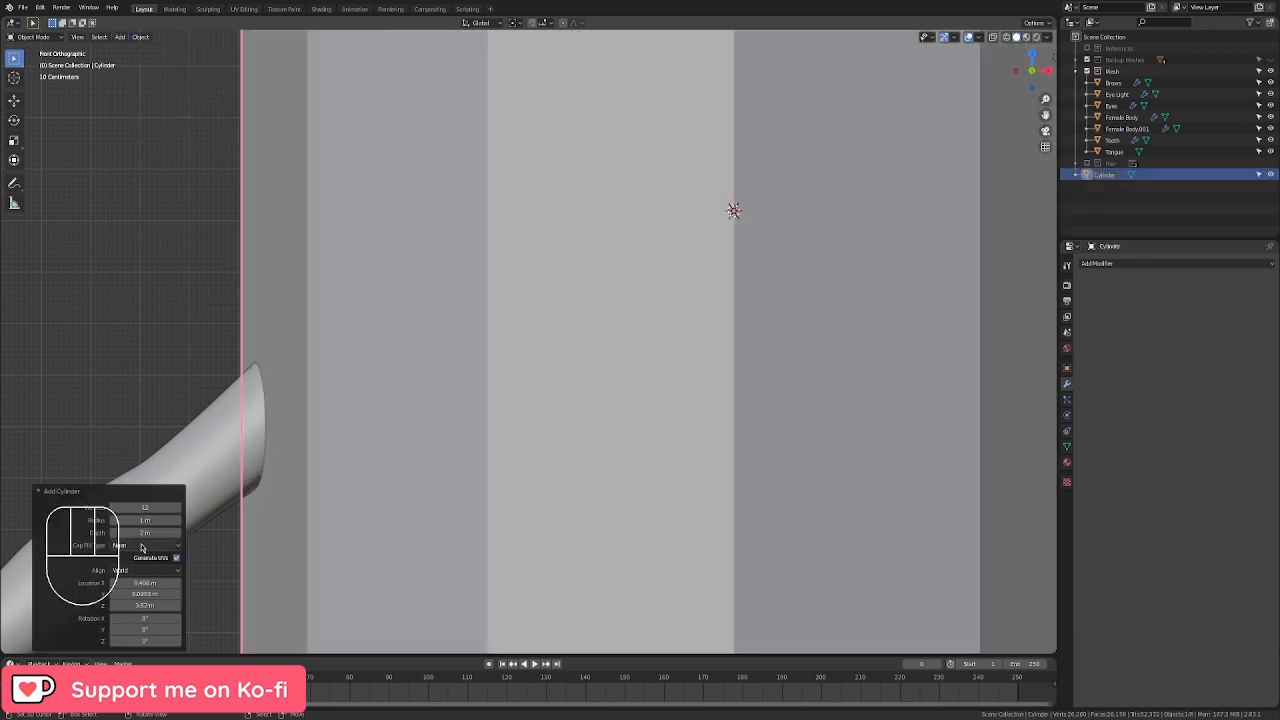
pyautogui.moveTo(142, 548)
pyautogui.mouseDown()
pyautogui.moveTo(148, 588)
pyautogui.moveTo(135, 560)
pyautogui.mouseUp()
# Step: Clear the cylinder's location and rotate it by 90 degrees in front view so it lies horizontally
pyautogui.scroll(-6, 574, 334)
pyautogui.hotkey('alt', 'g')
pyautogui.scroll(-1, 601, 400)
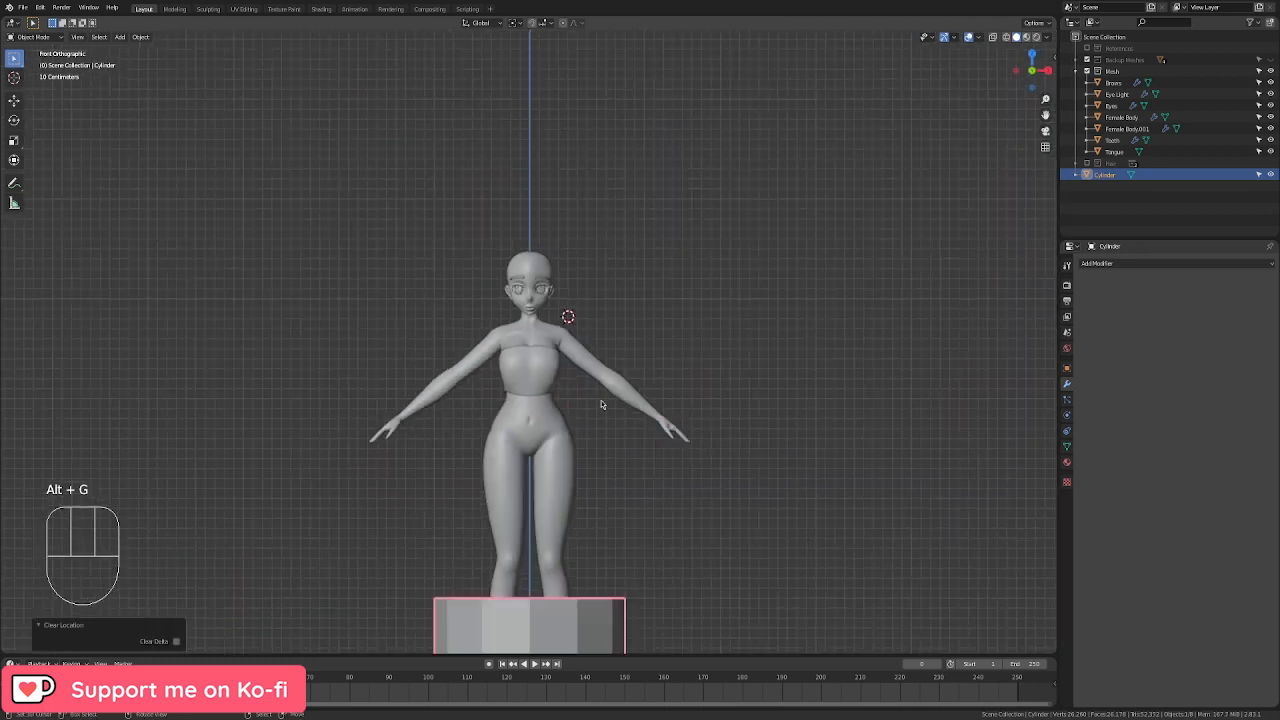
pyautogui.keyDown('shift'); pyautogui.moveTo(601, 400); pyautogui.dragTo(634, 247, button='middle'); pyautogui.keyUp('shift')
pyautogui.scroll(2, 656, 441)
pyautogui.write('r')
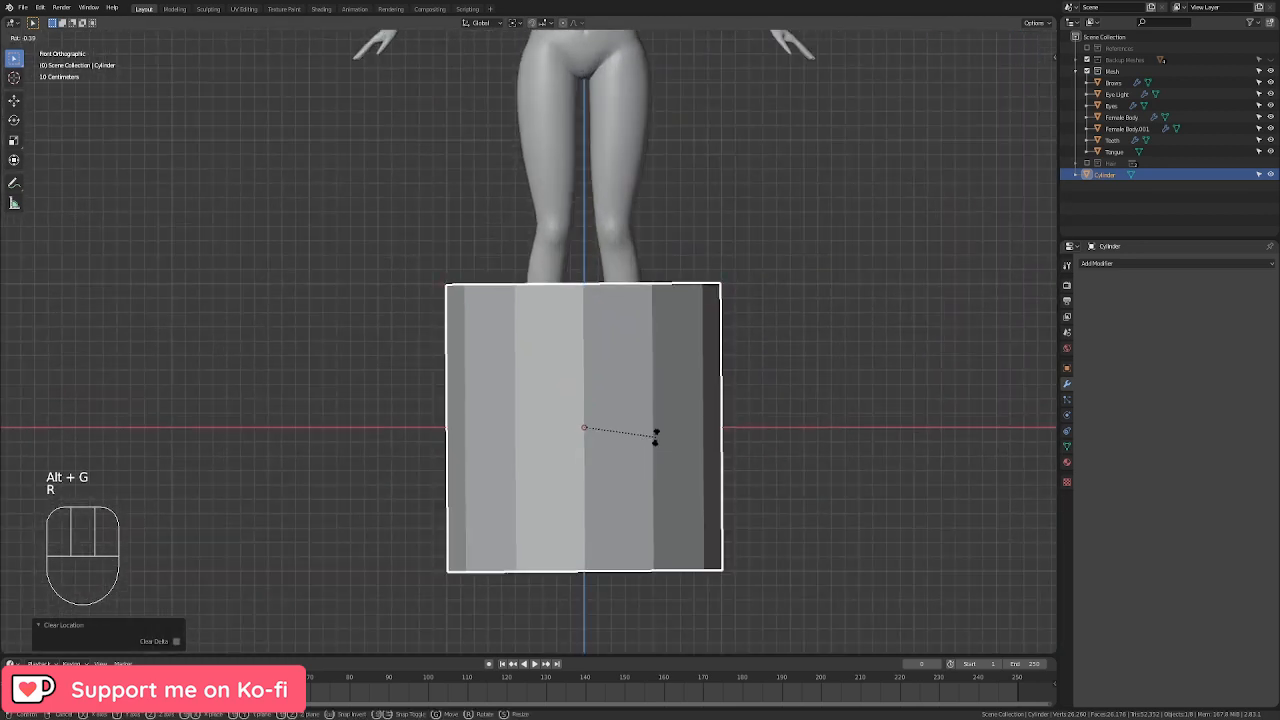
pyautogui.write('90')
pyautogui.press('Return')
# Step: Start editing the cylinder's mesh with nothing selected and turn on X-ray
pyautogui.press('Tab')
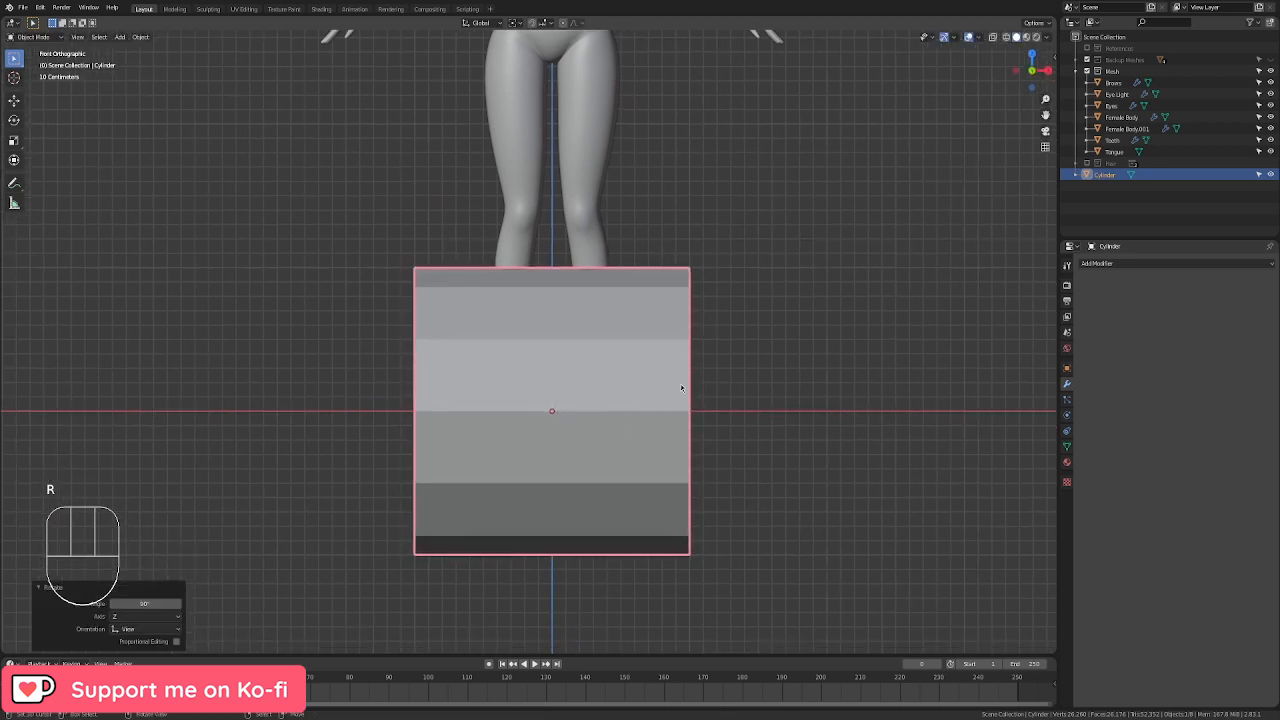
pyautogui.click(800, 482)
pyautogui.click(992, 37)
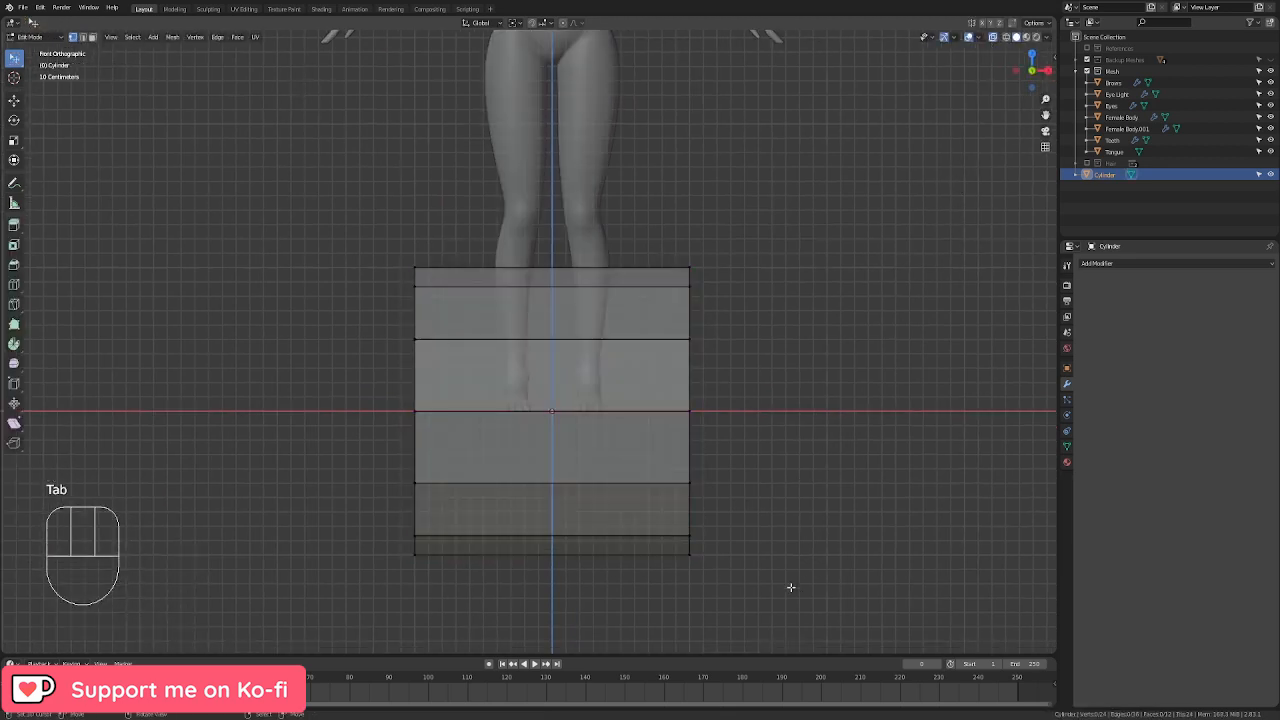
# Step: Delete the vertices below the horizontal midline of the cylinder, keeping only its upper half
pyautogui.press('c')
pyautogui.moveTo(682, 583); pyautogui.dragTo(414, 611)
pyautogui.rightClick(408, 614)
pyautogui.press('x')
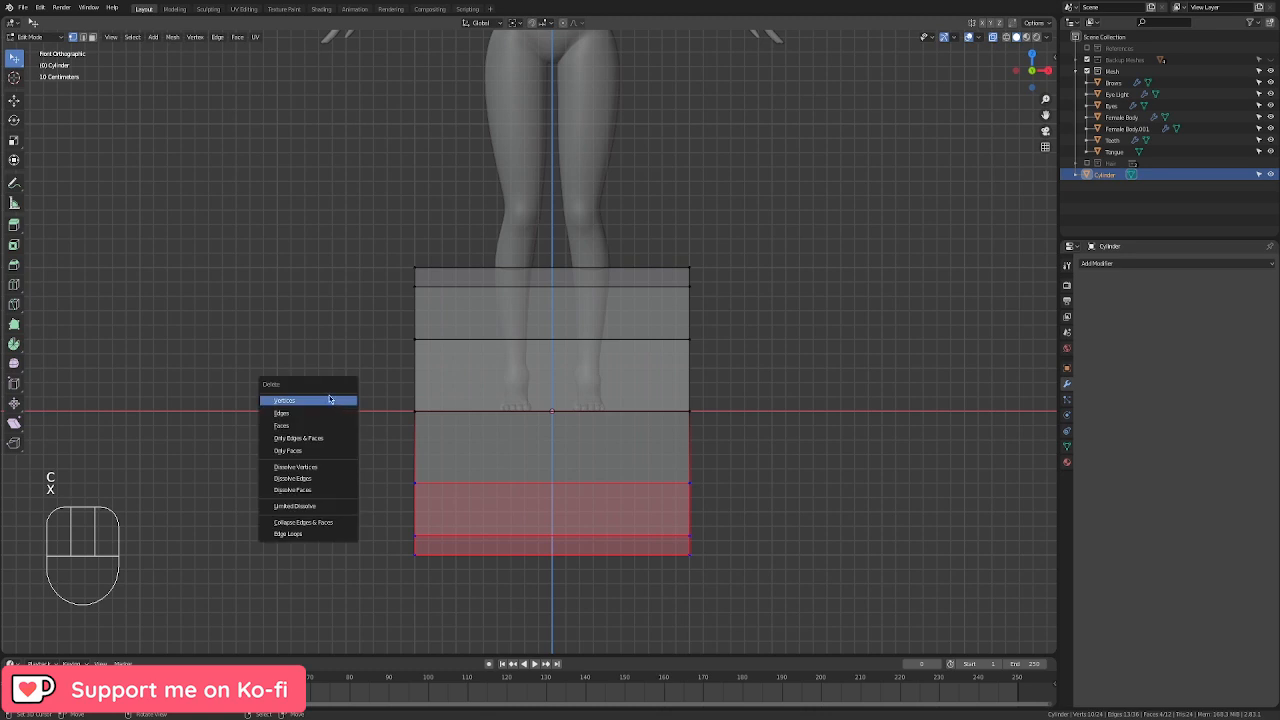
pyautogui.click(334, 401)
# Step: Add a centred loop cut across the half cylinder and delete all vertices on its left half in front view
pyautogui.scroll(2, 573, 344)
pyautogui.hotkey('ctrl', 'r')
pyautogui.click(589, 229)
pyautogui.rightClick(589, 229)
pyautogui.moveTo(425, 245); pyautogui.dragTo(416, 244, button='right')
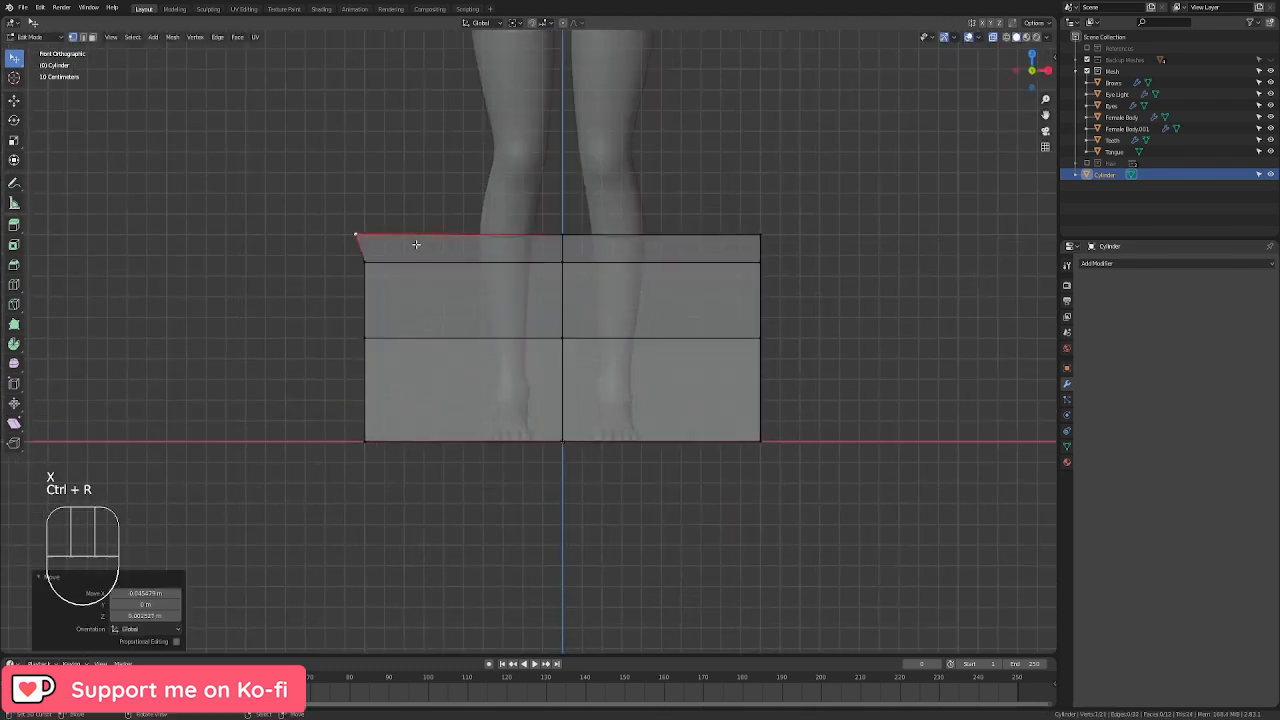
pyautogui.hotkey('ctrl', 'z')
pyautogui.press('c')
pyautogui.click(343, 197)
pyautogui.click(260, 527)
pyautogui.rightClick(260, 527)
pyautogui.press('x')
pyautogui.click(260, 527)
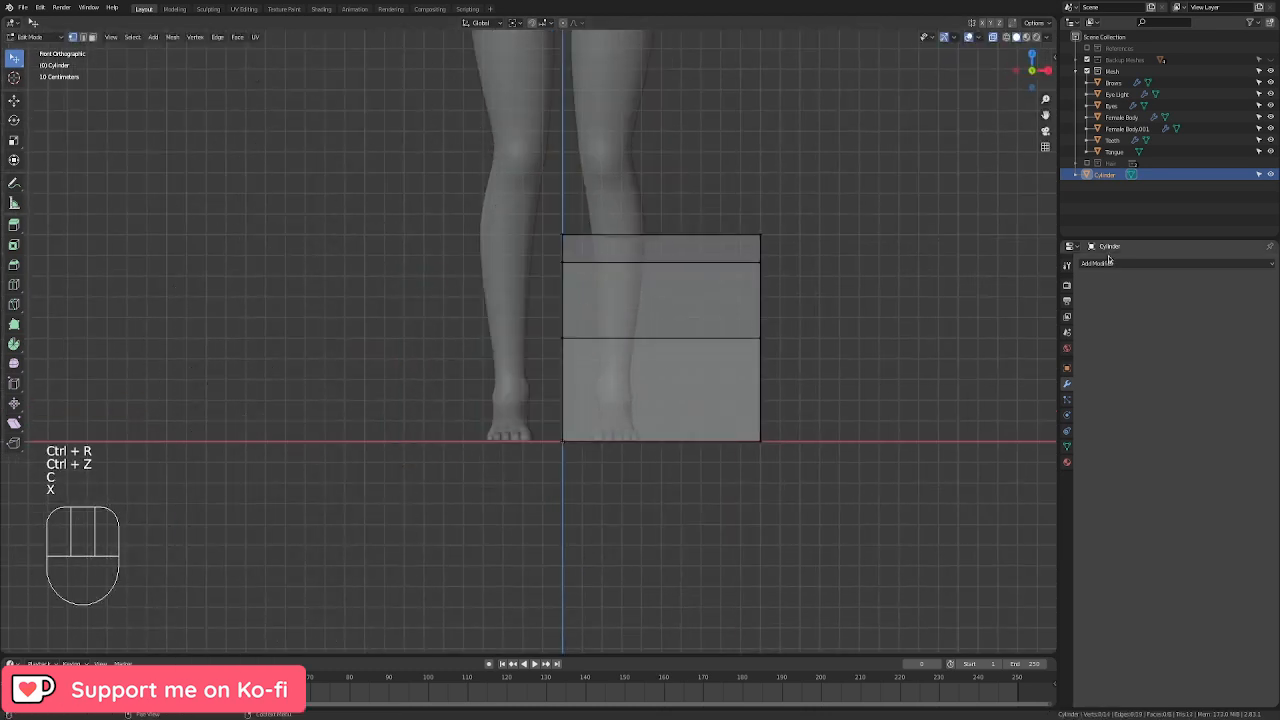
# Step: Add a Mirror modifier on the X axis to the cylinder, with on-cage display and Clipping enabled
pyautogui.click(1110, 265)
pyautogui.click(1064, 376)
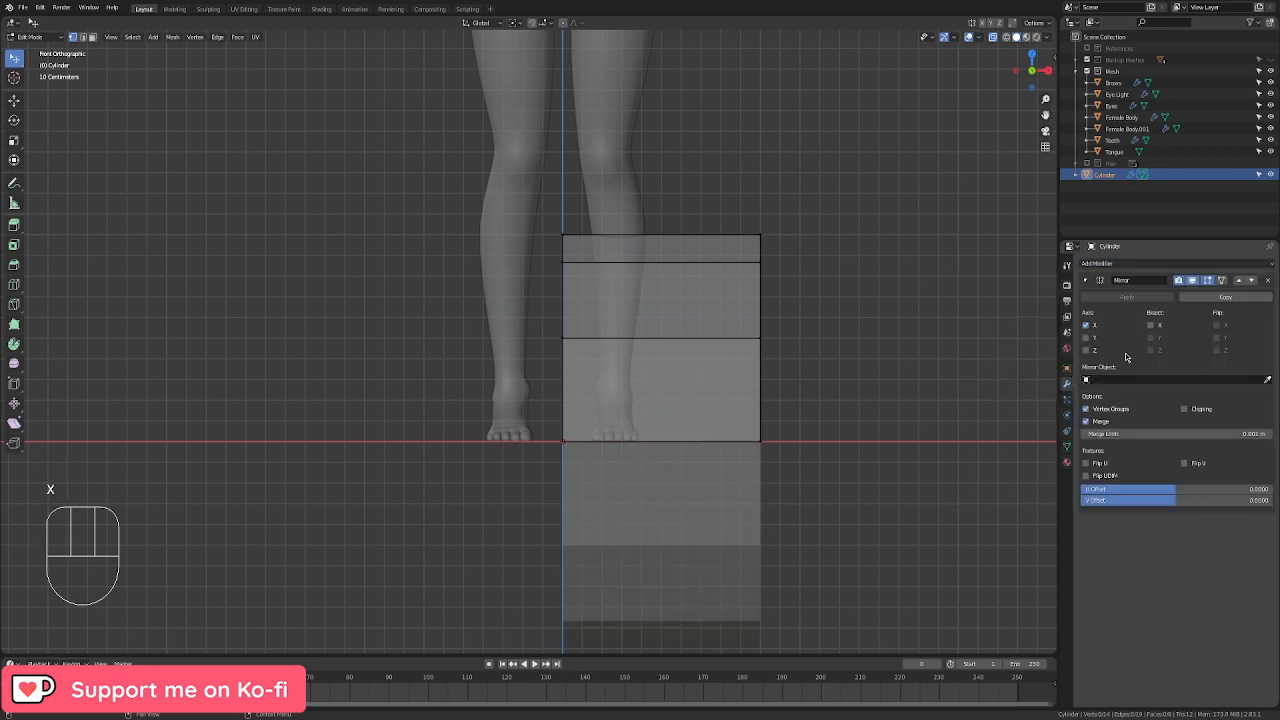
pyautogui.click(1221, 281)
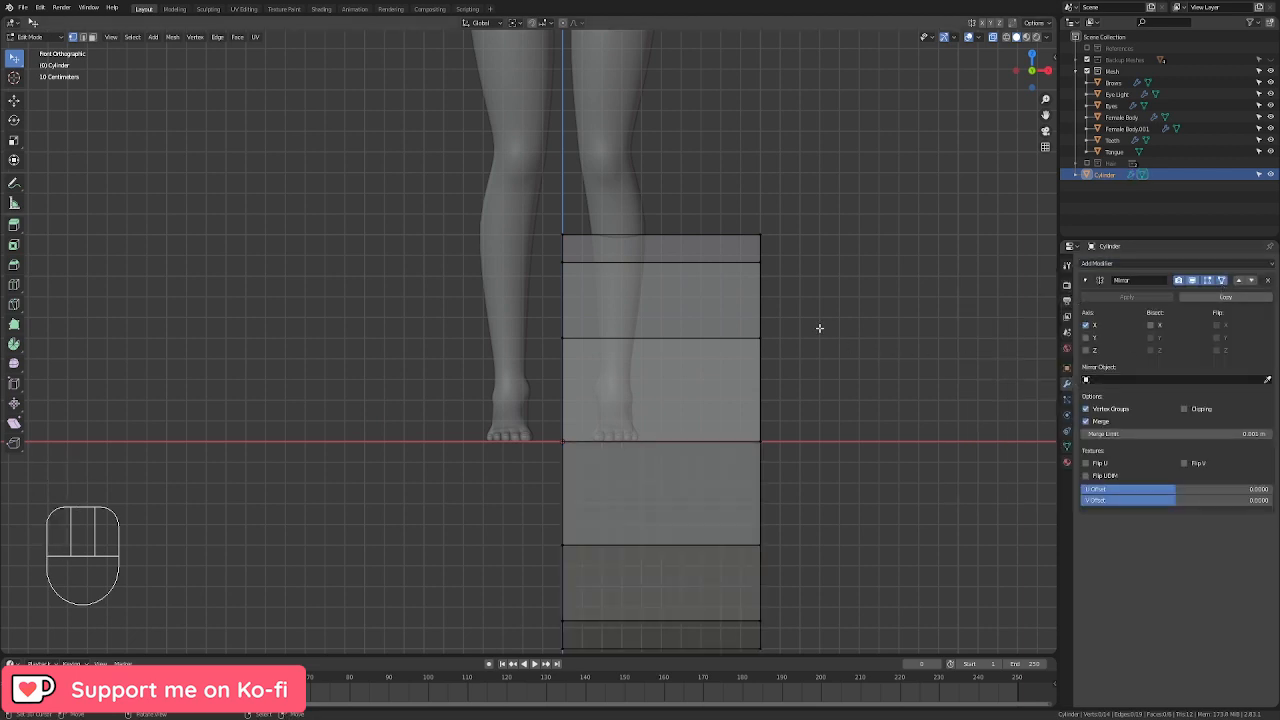
pyautogui.click(1185, 409)
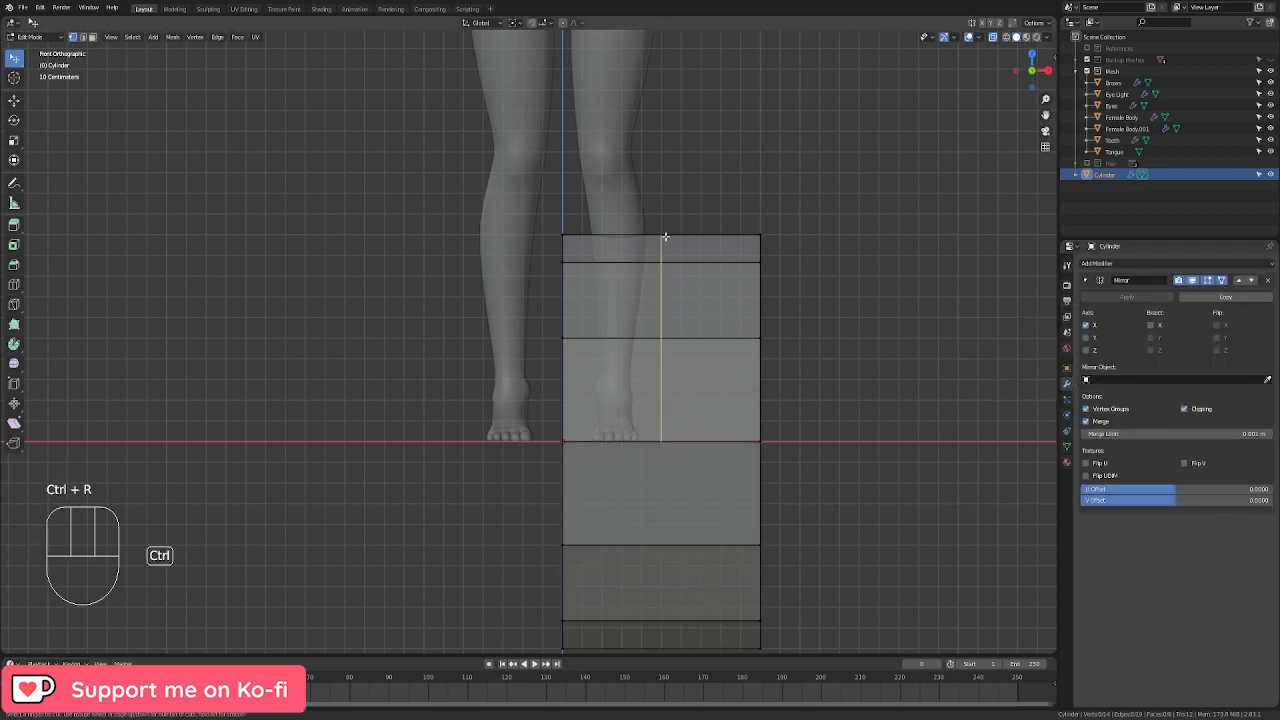
# Step: Add two evenly spaced vertical loop cuts across the remaining quarter of the cylinder
pyautogui.scroll(2, 665, 237)
pyautogui.scroll(-1, 665, 237)
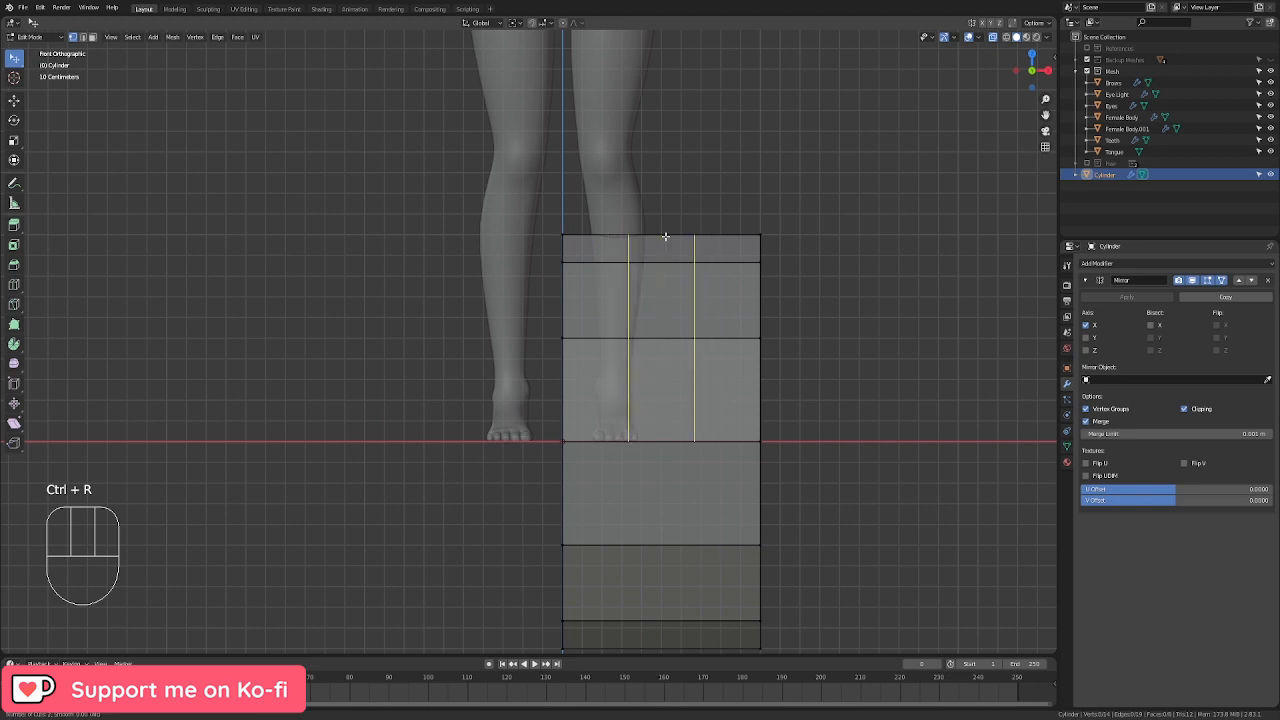
pyautogui.click(665, 236)
pyautogui.rightClick(666, 236)
pyautogui.keyDown('shift'); pyautogui.moveTo(666, 250); pyautogui.dragTo(664, 346, button='middle'); pyautogui.keyUp('shift')
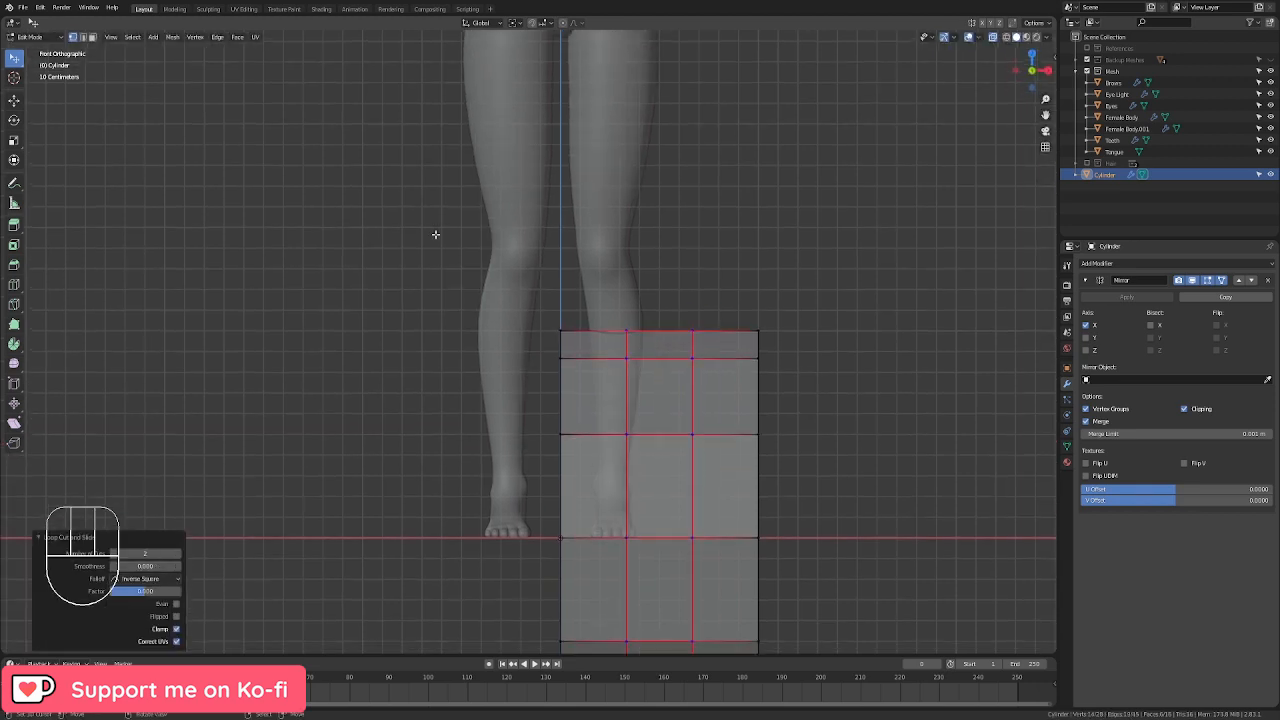
# Step: Apply all transforms of the cylinder in Object Mode so it mirrors sideways
pyautogui.press('Tab')
pyautogui.click(141, 37)
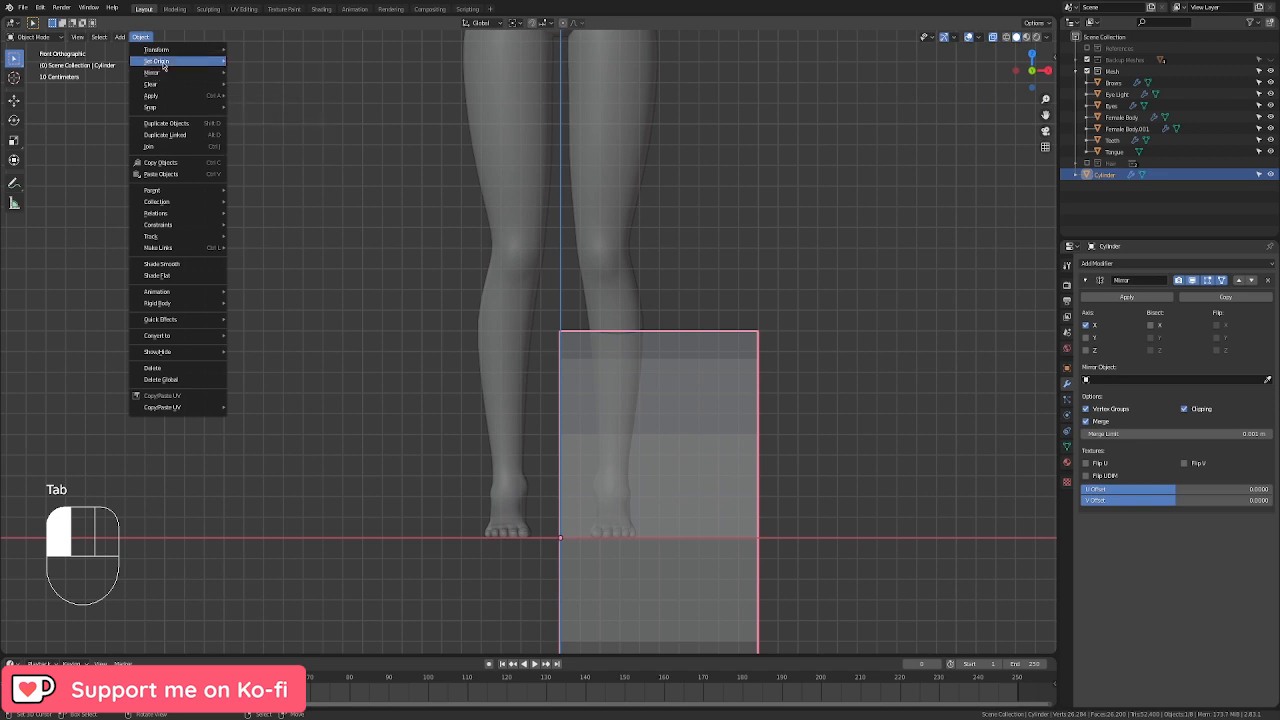
pyautogui.moveTo(168, 96)
pyautogui.click(300, 129)
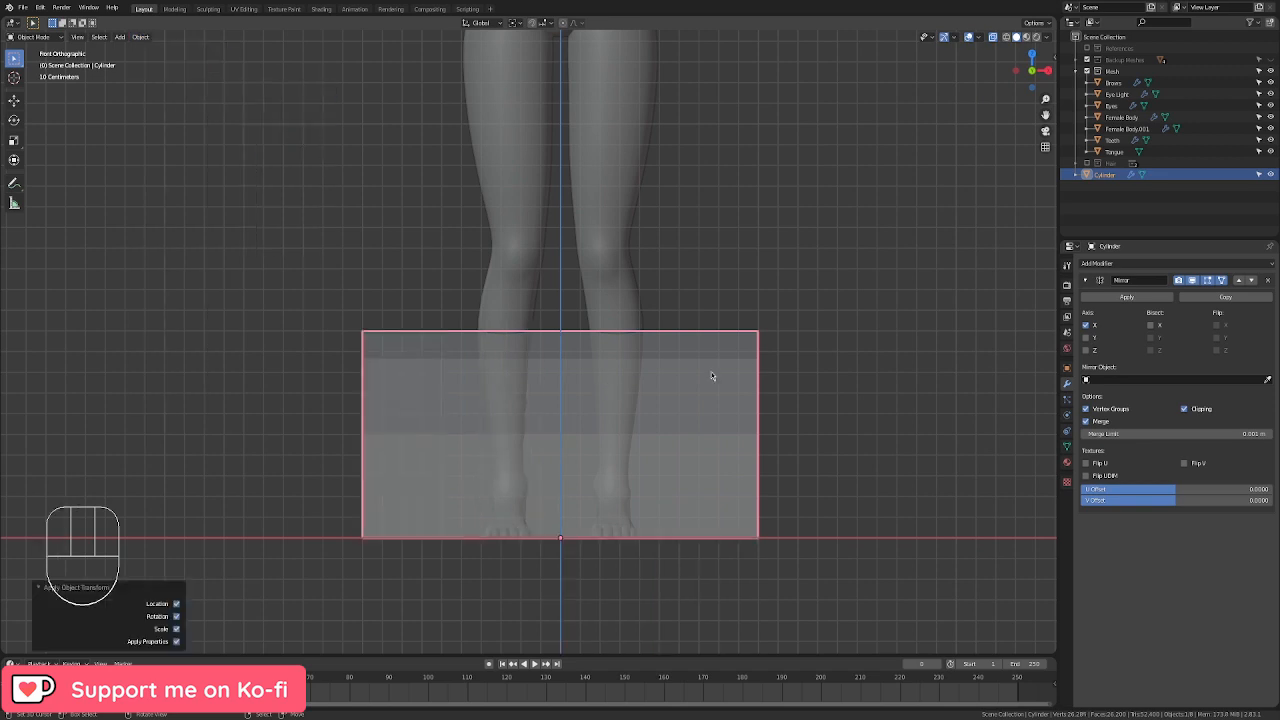
# Step: Add a Subdivision Surface modifier to the cylinder and return to Object Mode
pyautogui.press('Tab')
pyautogui.click(1127, 264)
pyautogui.click(1080, 451)
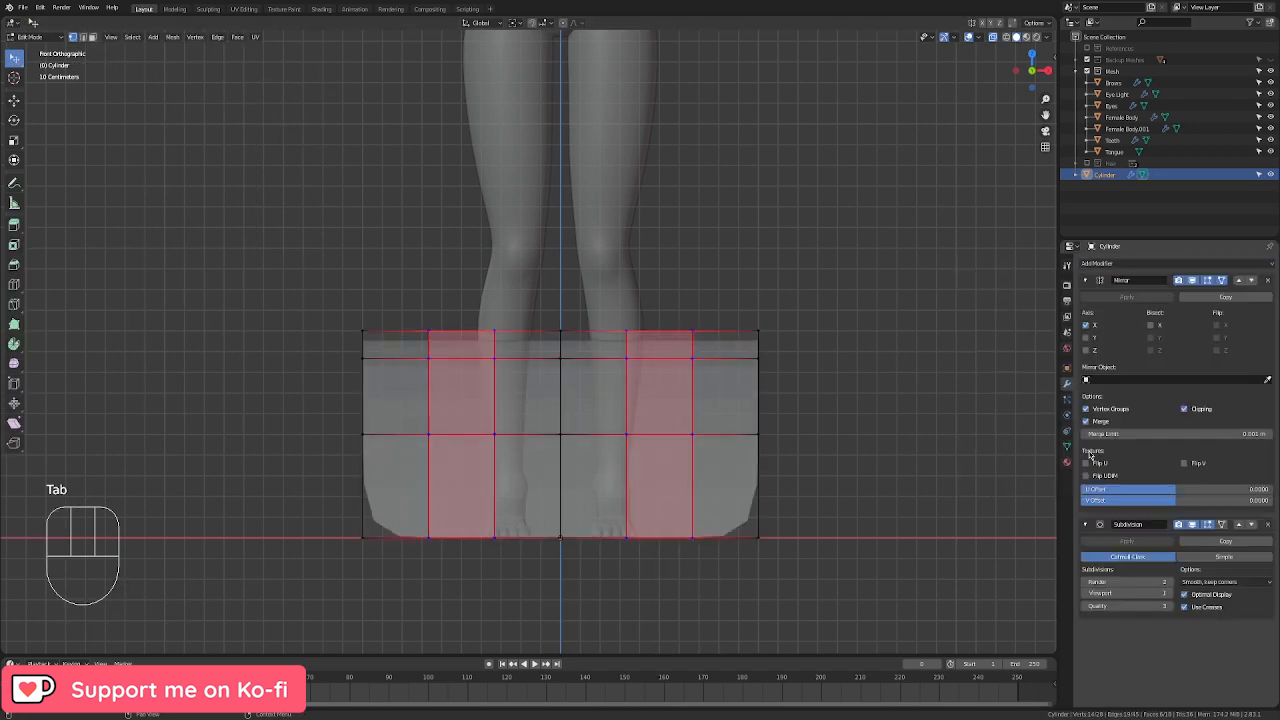
pyautogui.press('Tab')
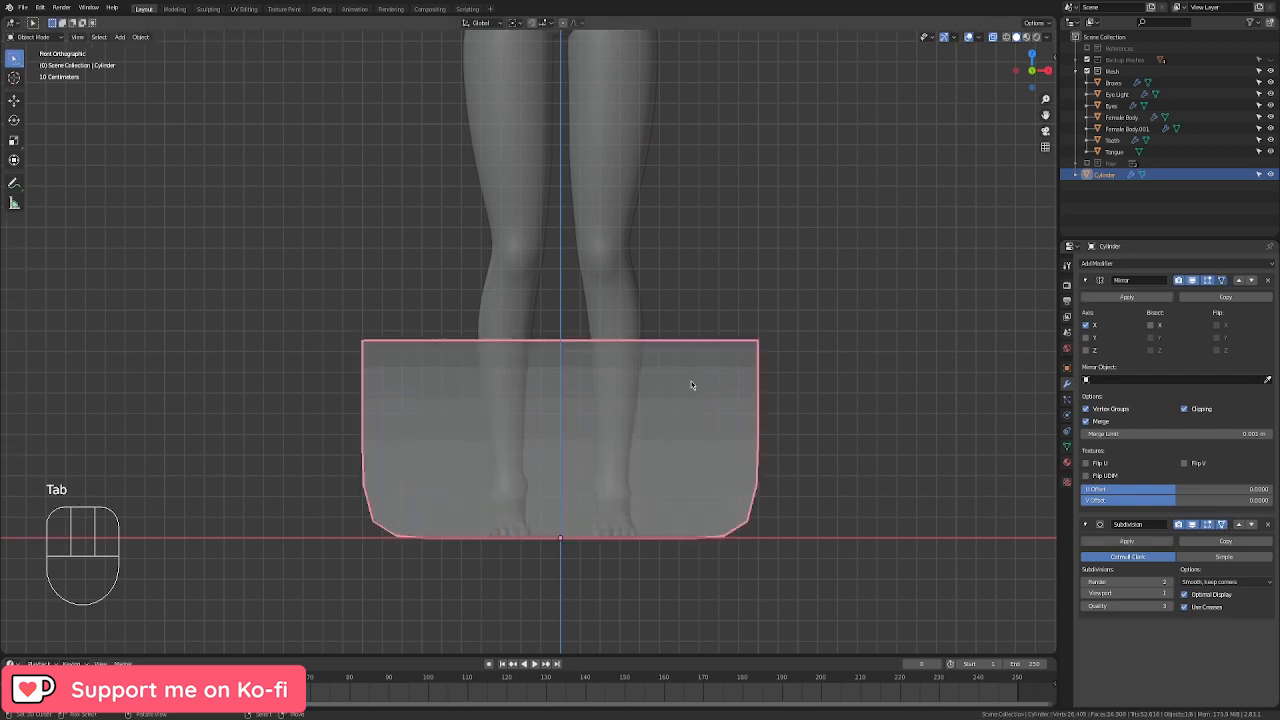
# Step: Raise the half cylinder vertically to the character's upper chest and scale it down to roughly torso width
pyautogui.press('w')
pyautogui.scroll(-3, 691, 381)
pyautogui.keyDown('shift'); pyautogui.moveTo(605, 211); pyautogui.dragTo(600, 428, button='middle'); pyautogui.keyUp('shift')
pyautogui.press('g')
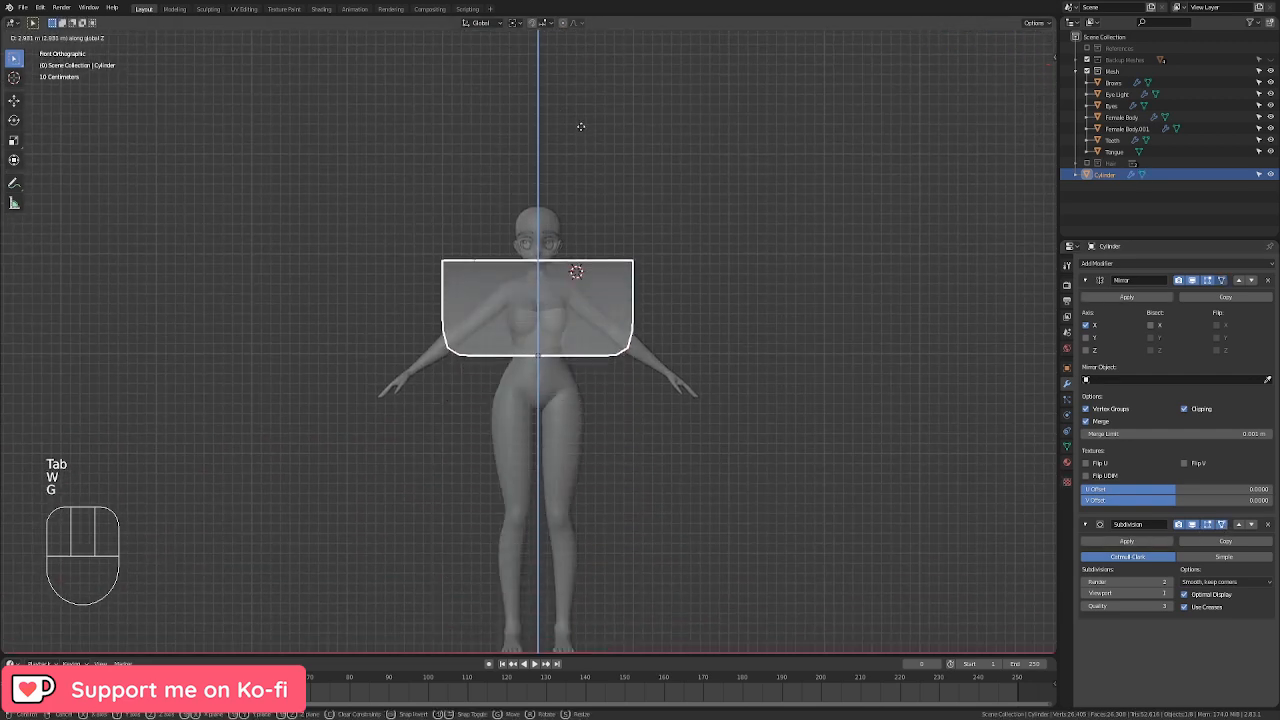
pyautogui.click(580, 126)
pyautogui.scroll(4, 750, 294)
pyautogui.press('s')
pyautogui.click(655, 300)
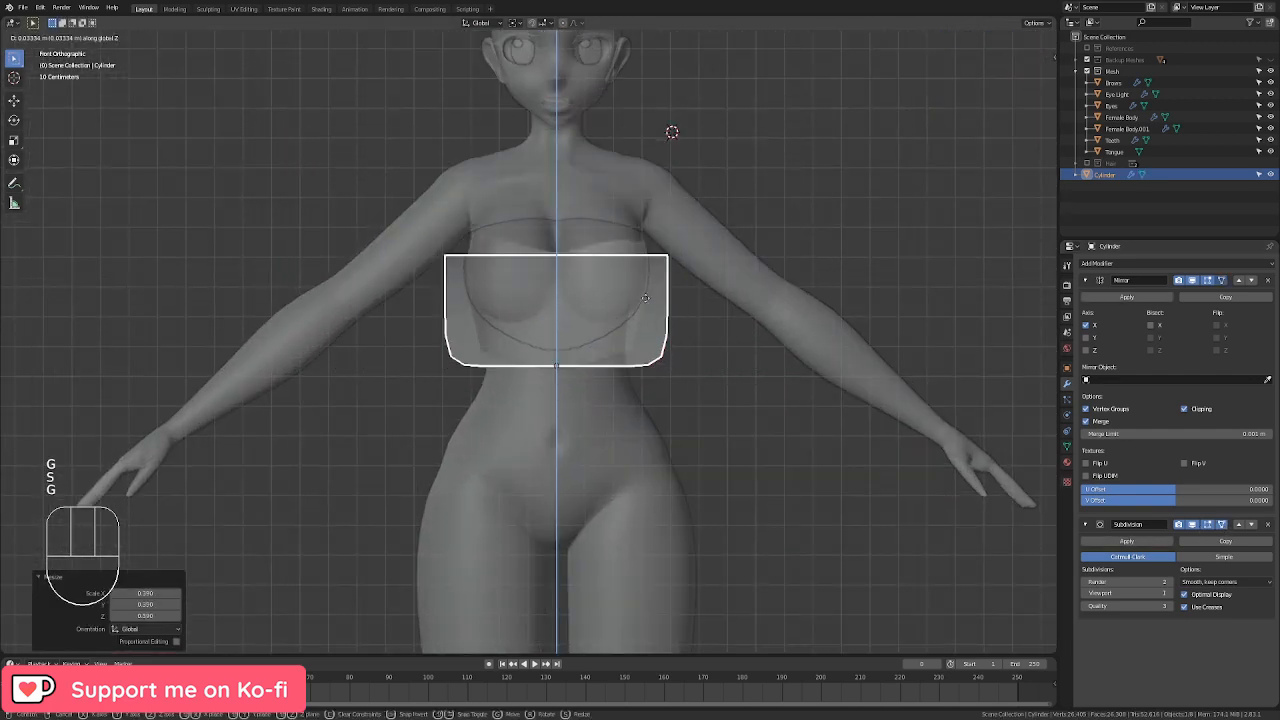
pyautogui.press('g')
pyautogui.click(652, 208)
# Step: Scale the half cylinder down further to match the shoulder width and turn off X-ray
pyautogui.keyDown('shift'); pyautogui.moveTo(652, 211); pyautogui.dragTo(651, 318, button='middle'); pyautogui.keyUp('shift')
pyautogui.scroll(3, 651, 318)
pyautogui.press('s')
pyautogui.click(695, 440)
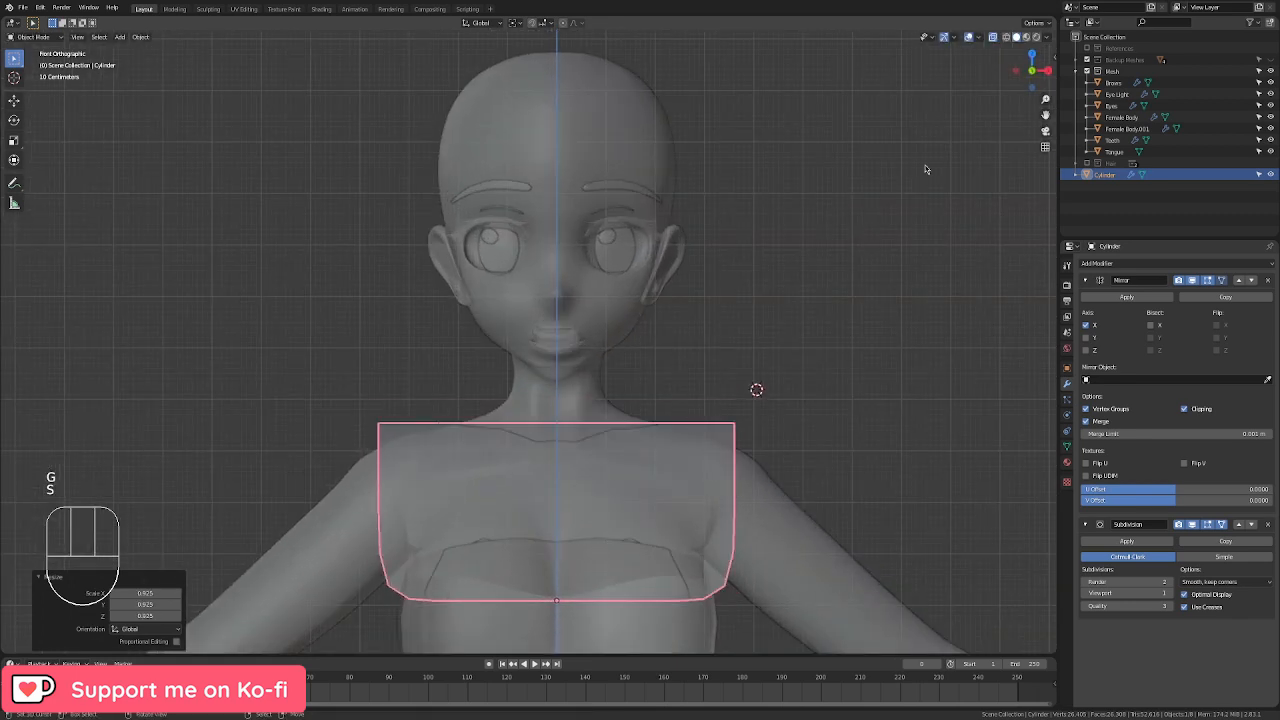
pyautogui.keyDown('shift'); pyautogui.moveTo(880, 424); pyautogui.dragTo(880, 274, button='middle'); pyautogui.keyUp('shift')
pyautogui.press('s')
pyautogui.click(856, 338)
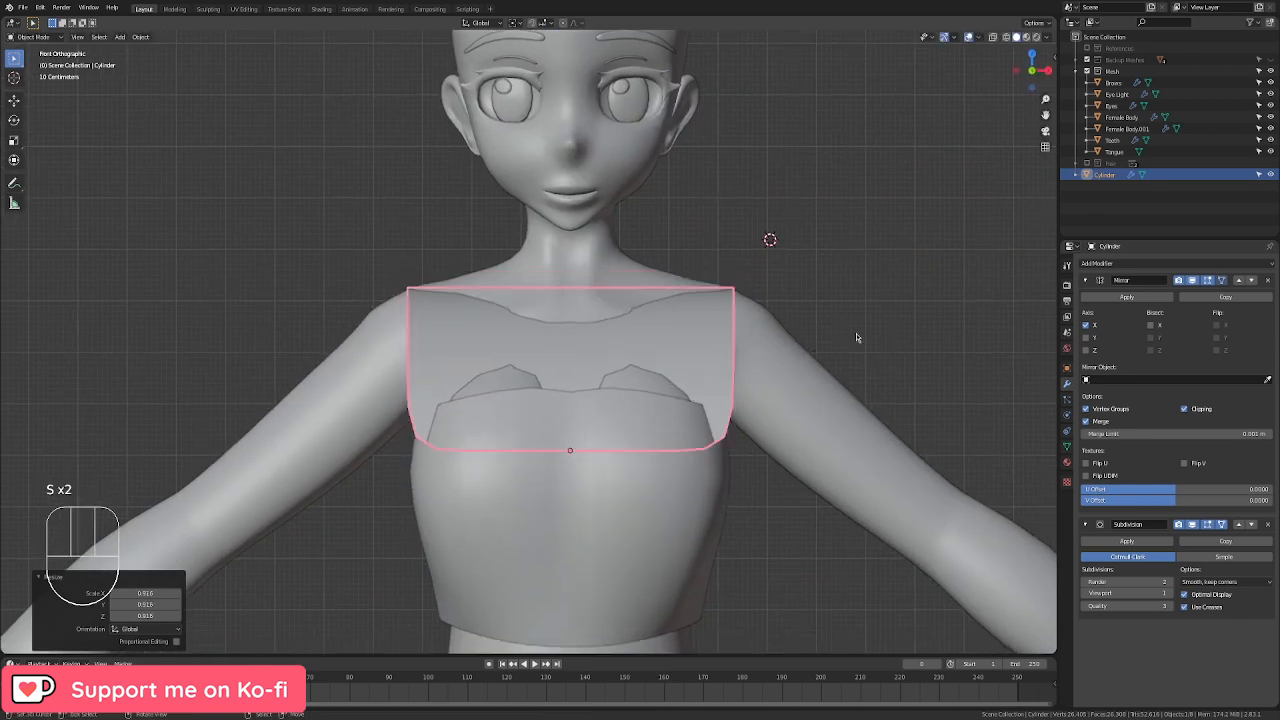
# Step: In right view, move the half cylinder forward along Y and raise it along Z over the shoulders
pyautogui.press('KP_3')
pyautogui.press('g')
pyautogui.press('y')
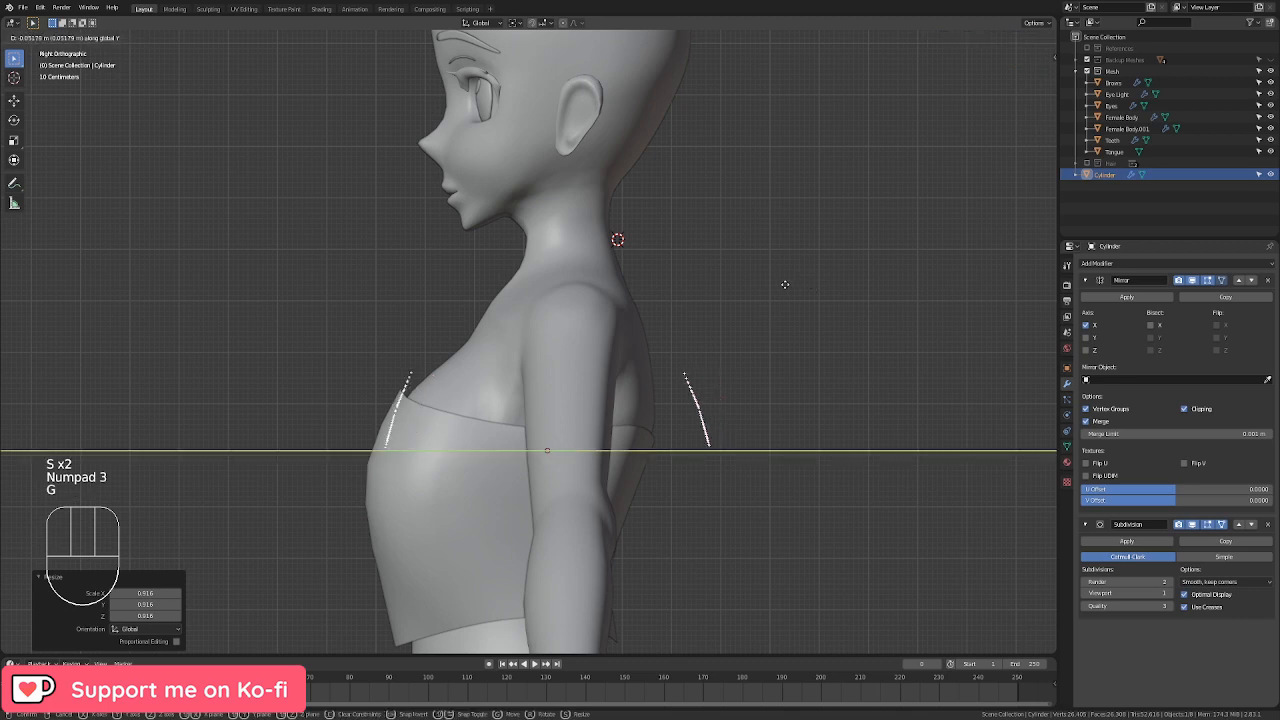
pyautogui.click(746, 286)
pyautogui.scroll(1, 778, 324)
pyautogui.press('g')
pyautogui.press('z')
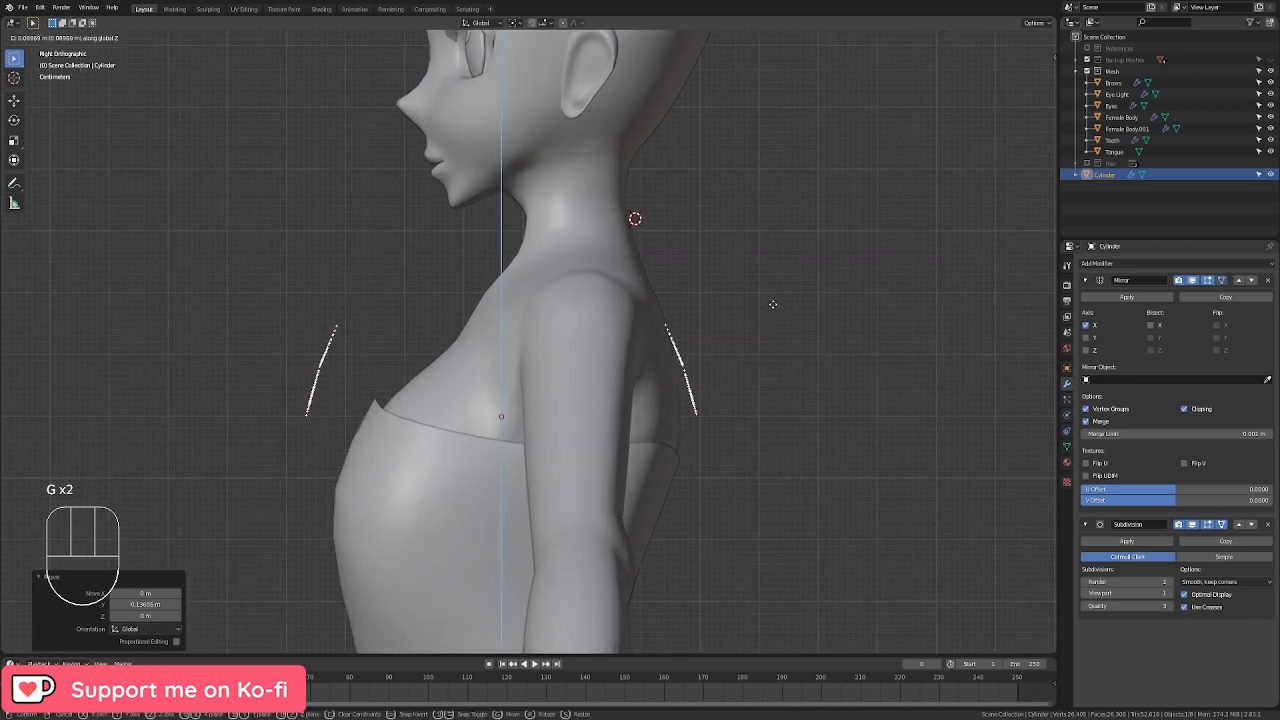
pyautogui.click(771, 303)
# Step: Rotate the half cylinder about X to follow the torso's lean and shift it back along Y
pyautogui.press('r')
pyautogui.press('x')
pyautogui.click(757, 352)
pyautogui.press('g')
pyautogui.press('y')
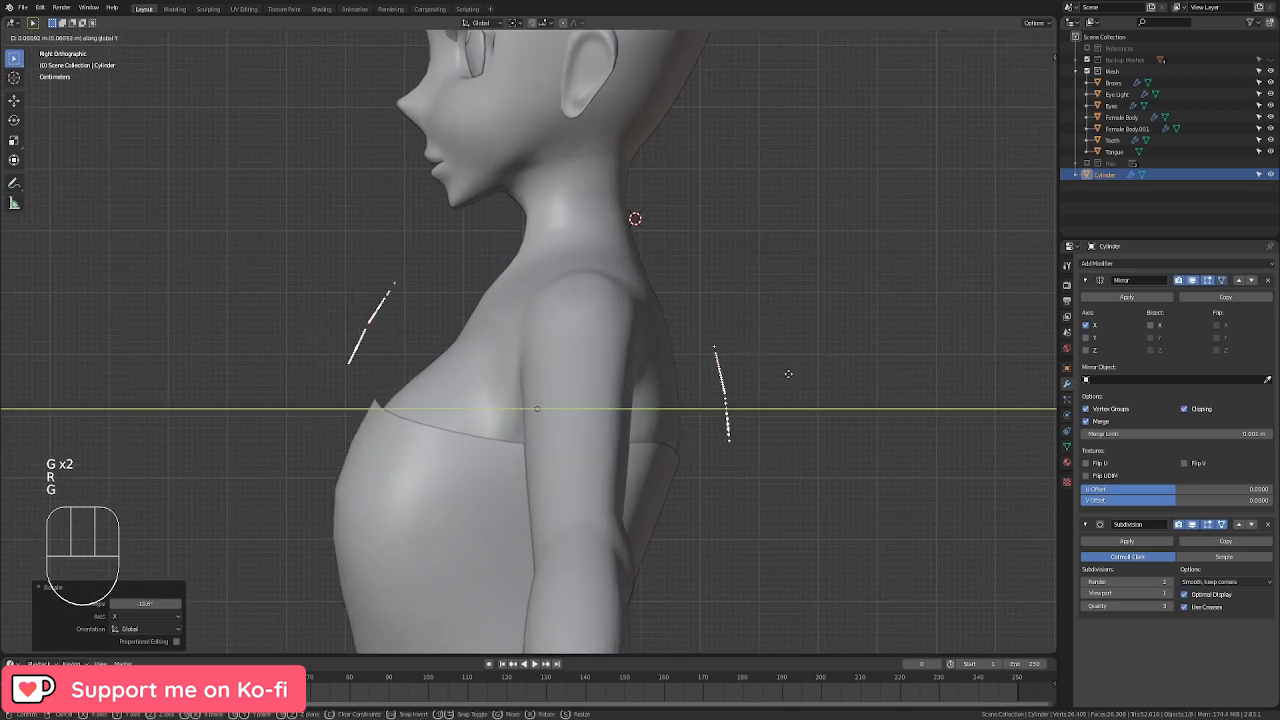
pyautogui.click(752, 377)
# Step: Scale the half cylinder along Y to bring it closer to the torso, and adjust its height along Z in front view
pyautogui.press('s')
pyautogui.press('y')
pyautogui.click(745, 376)
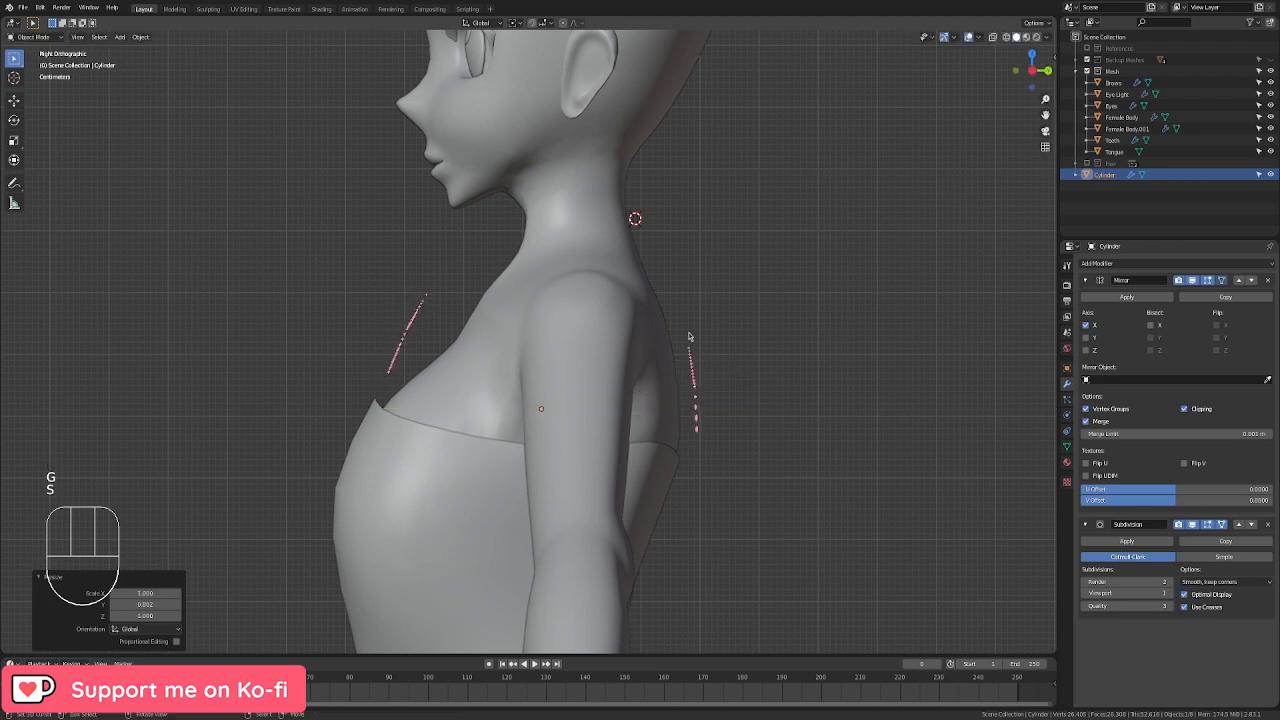
pyautogui.press('KP_1')
pyautogui.press('s')
pyautogui.press('z')
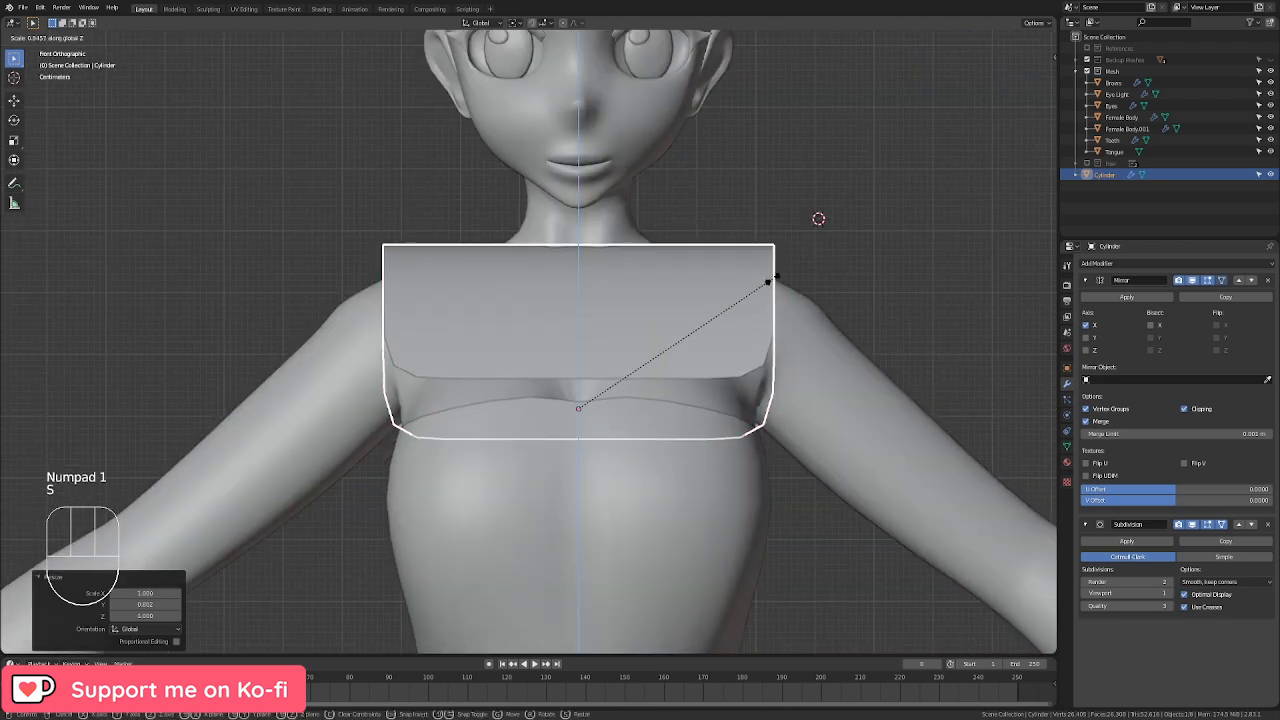
pyautogui.click(808, 252)
# Step: Join the half cylinder into the fitted top's object and start editing the combined mesh
pyautogui.press('Tab')
pyautogui.press('Tab')
pyautogui.keyDown('shift'); pyautogui.click(671, 422); pyautogui.keyUp('shift')
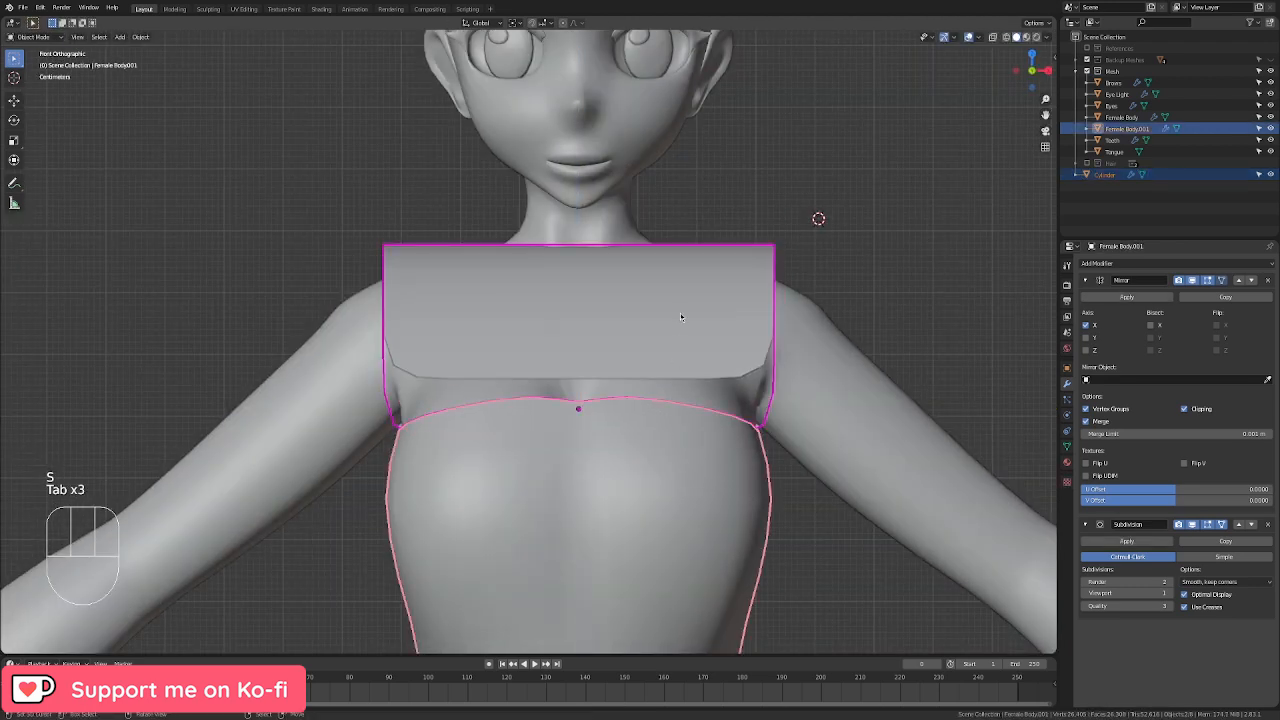
pyautogui.hotkey('ctrl', 'j')
pyautogui.scroll(1, 672, 343)
pyautogui.press('Tab')
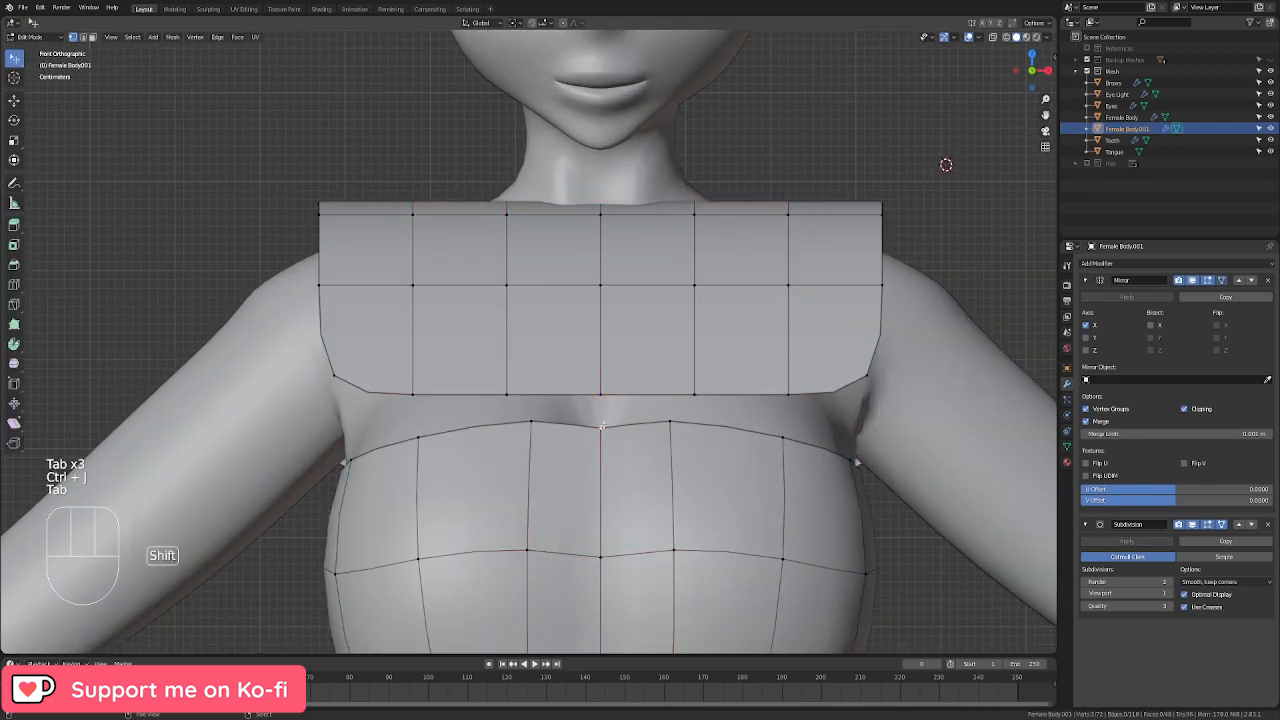
# Step: Merge the shoulder piece's front lower-edge vertices pairwise with the top's upper-edge vertices, from the centre out to the armpit
pyautogui.press('m')
pyautogui.click(603, 428)
pyautogui.keyDown('shift'); pyautogui.rightClick(695, 396); pyautogui.keyUp('shift')
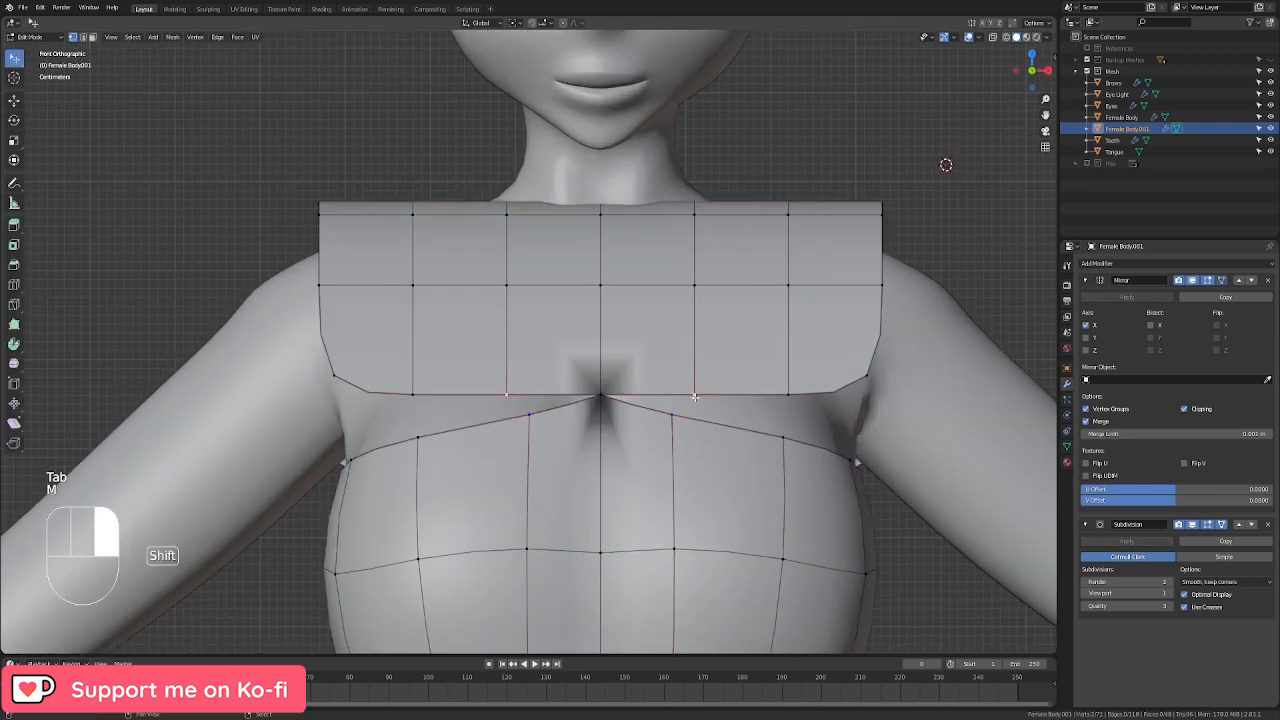
pyautogui.press('m')
pyautogui.click(696, 432)
pyautogui.rightClick(784, 437)
pyautogui.keyDown('shift'); pyautogui.rightClick(784, 394); pyautogui.keyUp('shift')
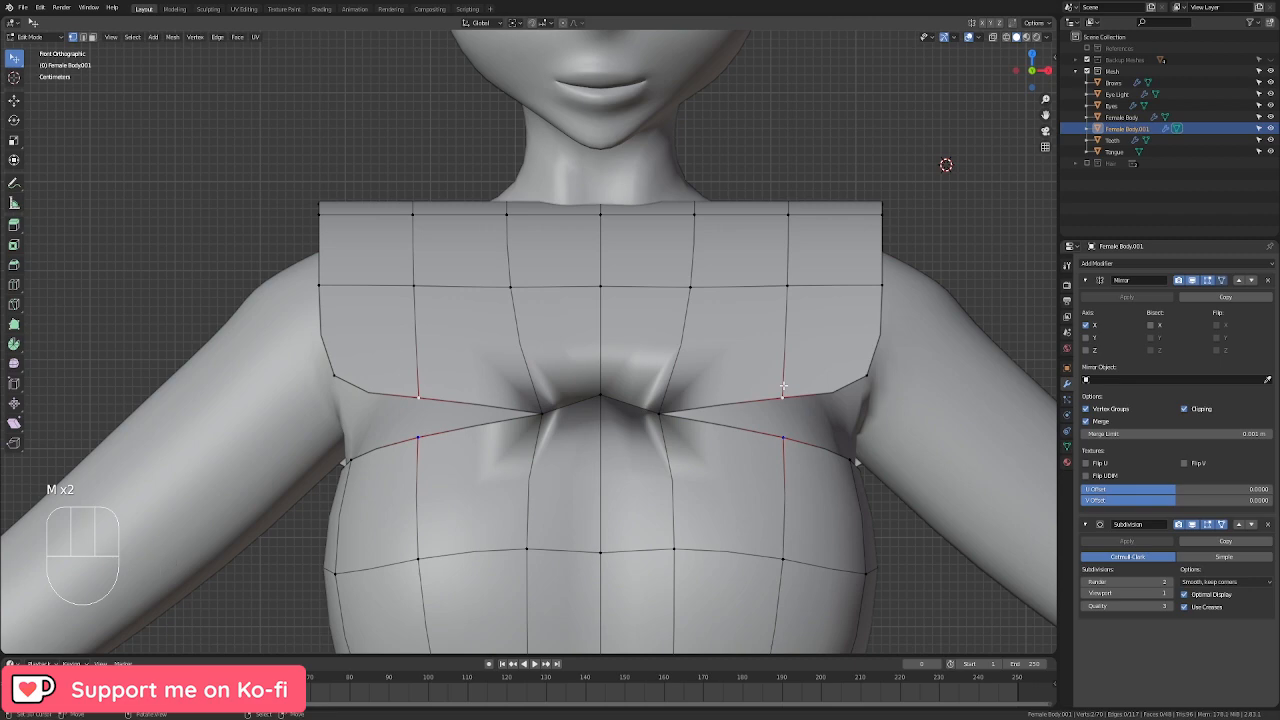
pyautogui.press('m')
pyautogui.click(784, 422)
pyautogui.moveTo(784, 422); pyautogui.dragTo(799, 505, button='middle')
pyautogui.keyDown('shift'); pyautogui.rightClick(973, 376); pyautogui.keyUp('shift')
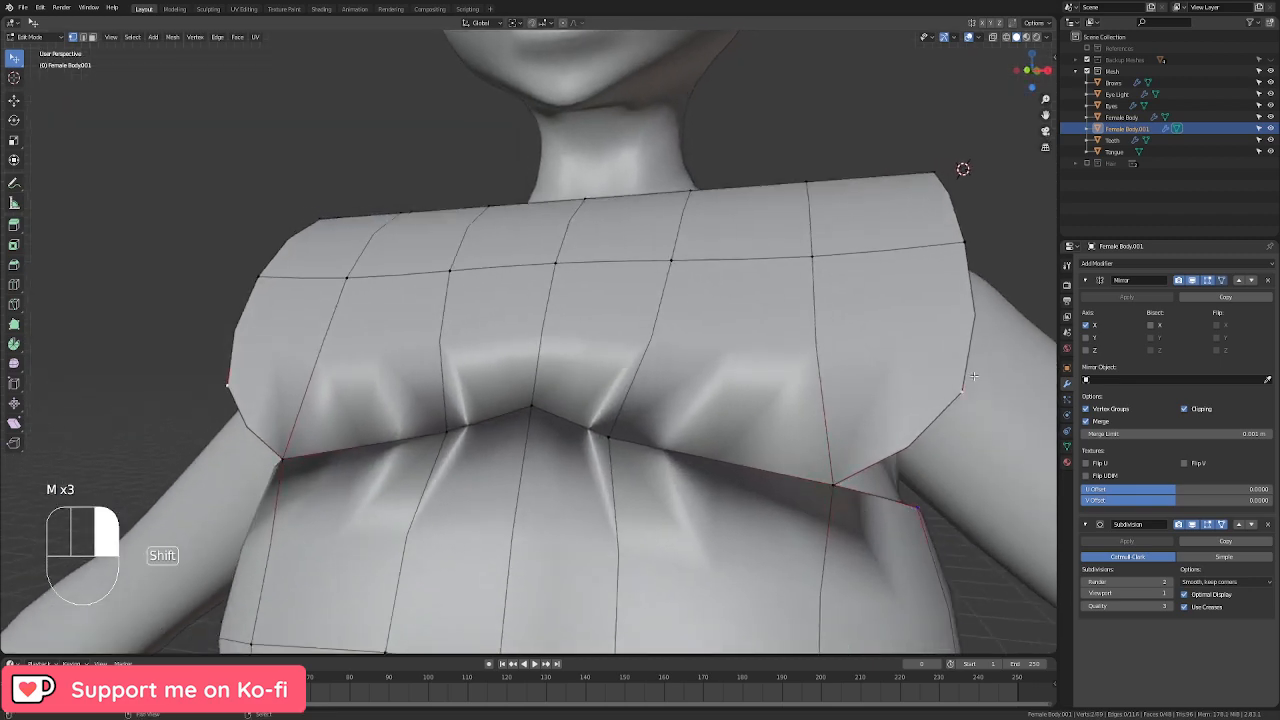
pyautogui.press('m')
pyautogui.click(975, 376)
# Step: Merge the centre-back vertex of the shoulder piece with the centre-back vertex on the top's upper edge
pyautogui.scroll(-4, 722, 404)
pyautogui.moveTo(722, 404); pyautogui.dragTo(222, 404, button='middle')
pyautogui.rightClick(469, 451)
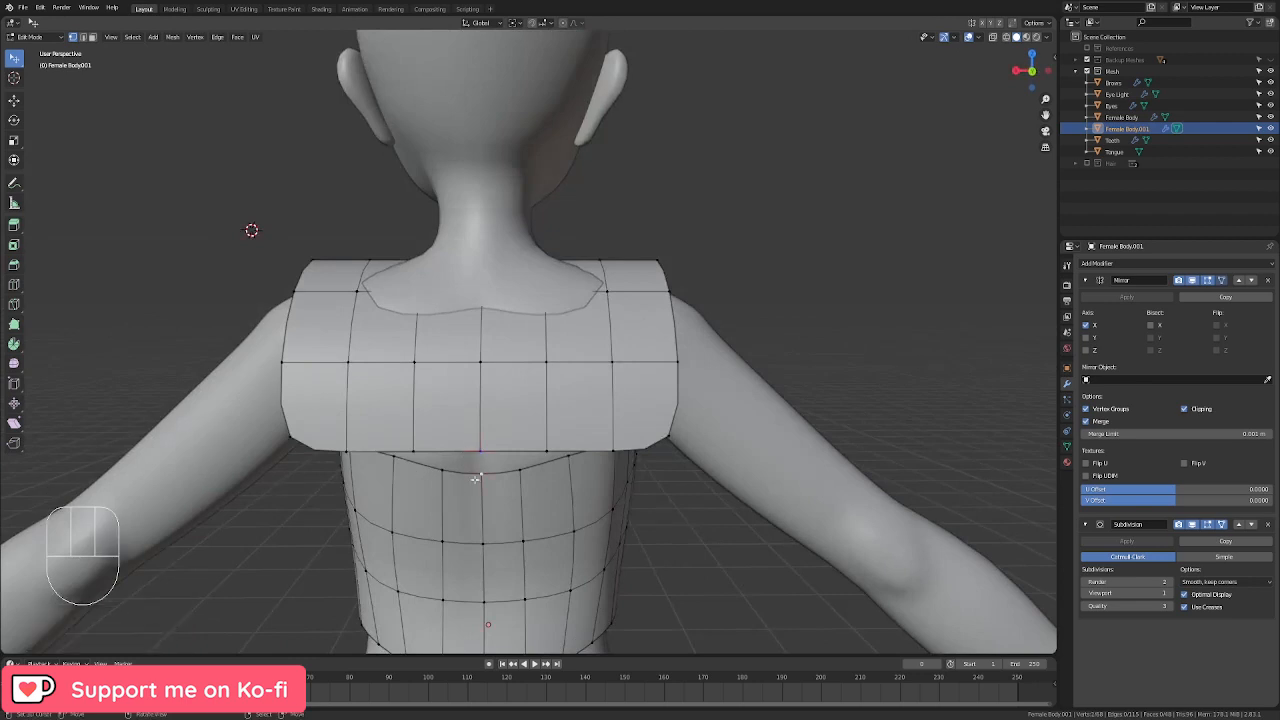
pyautogui.keyDown('shift'); pyautogui.rightClick(475, 479); pyautogui.keyUp('shift')
pyautogui.press('m')
pyautogui.click(475, 479)
# Step: Merge the remaining back vertex pairs between the shoulder piece and the top, working outwards to the armpit
pyautogui.moveTo(475, 479); pyautogui.dragTo(483, 365, button='middle')
pyautogui.rightClick(466, 329)
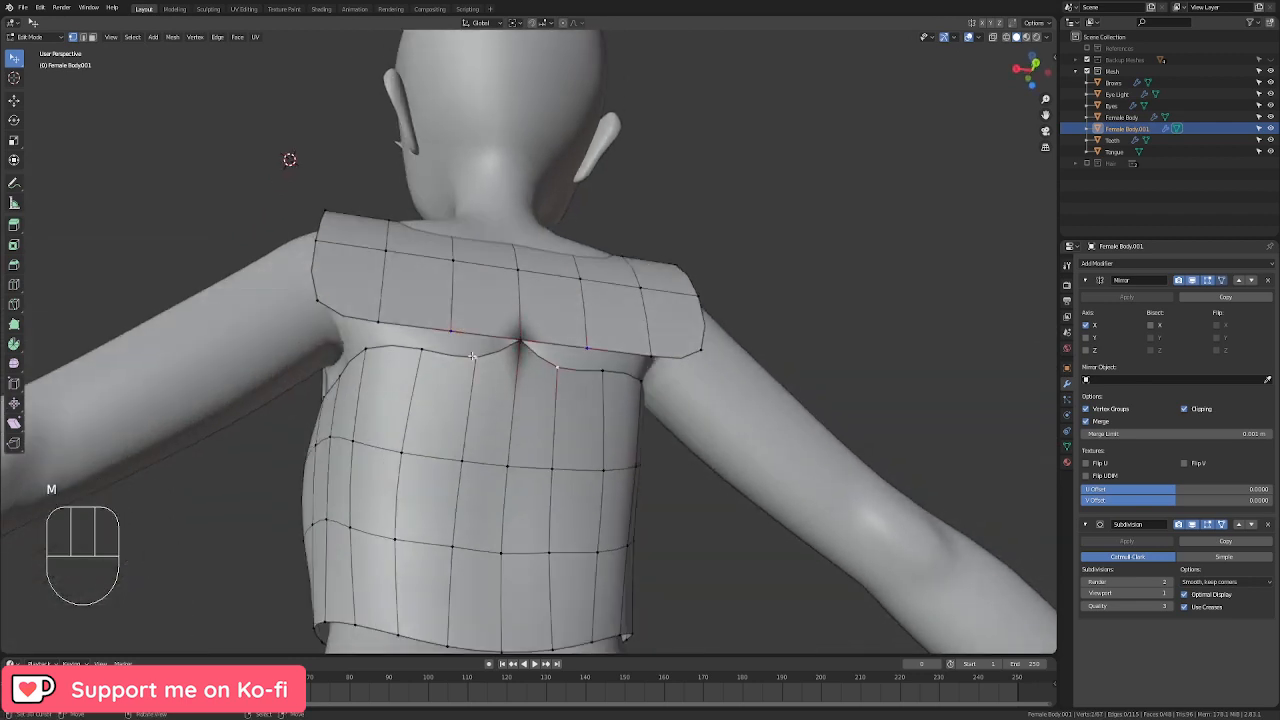
pyautogui.press('m')
pyautogui.click(466, 354)
pyautogui.rightClick(410, 325)
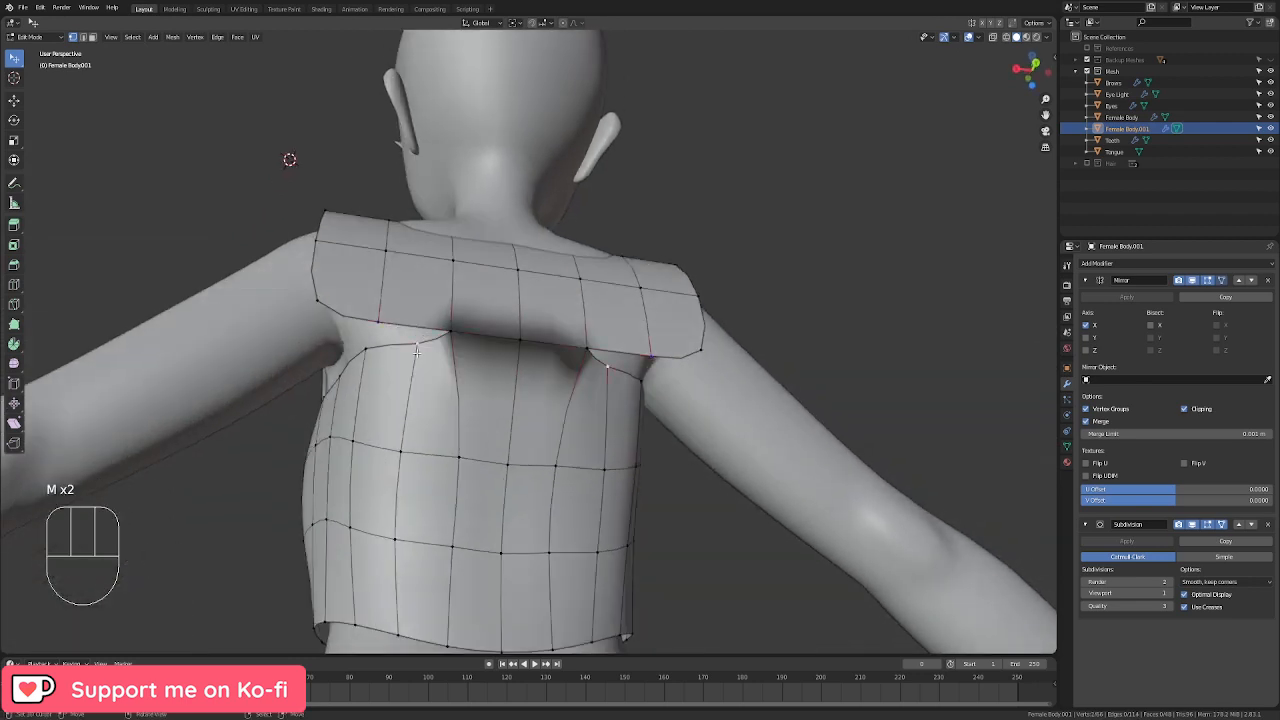
pyautogui.press('m')
pyautogui.click(420, 354)
pyautogui.rightClick(320, 305)
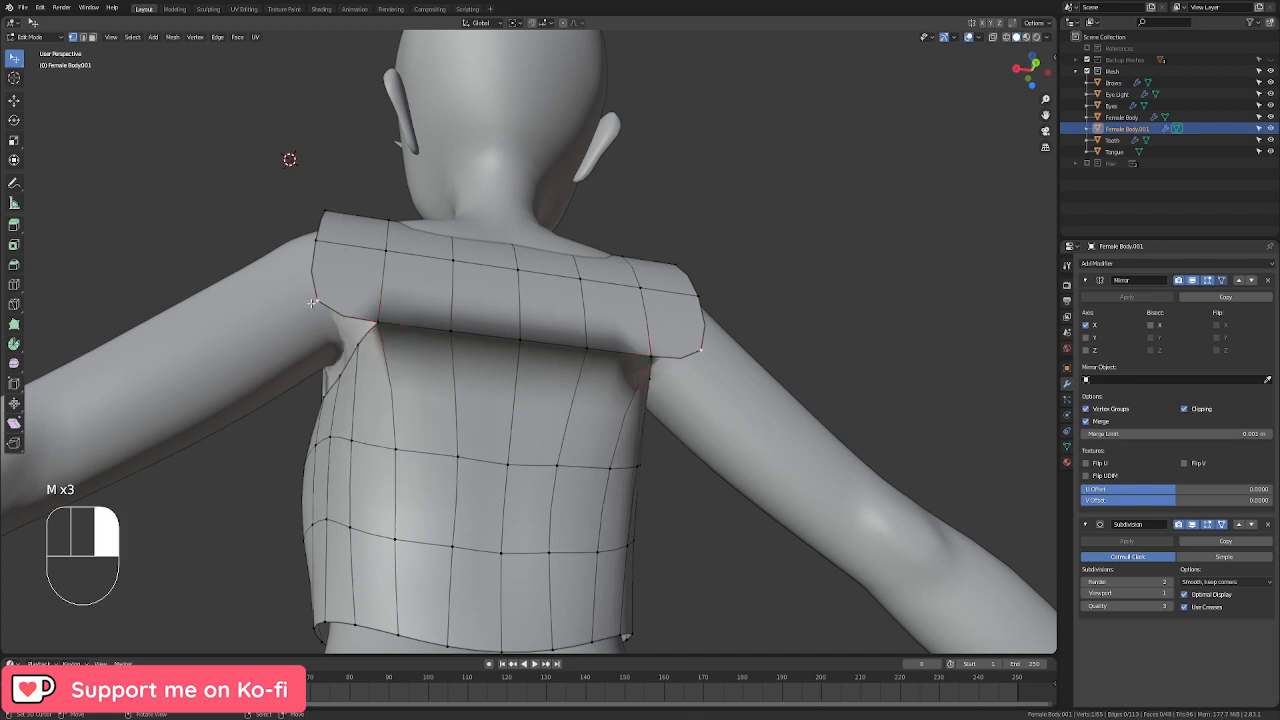
pyautogui.press('m')
pyautogui.click(351, 357)
# Step: Select the whole garment mesh and recalculate its normals to face outside
pyautogui.moveTo(353, 358); pyautogui.dragTo(520, 409, button='middle')
pyautogui.press('a')
pyautogui.scroll(-2, 617, 402)
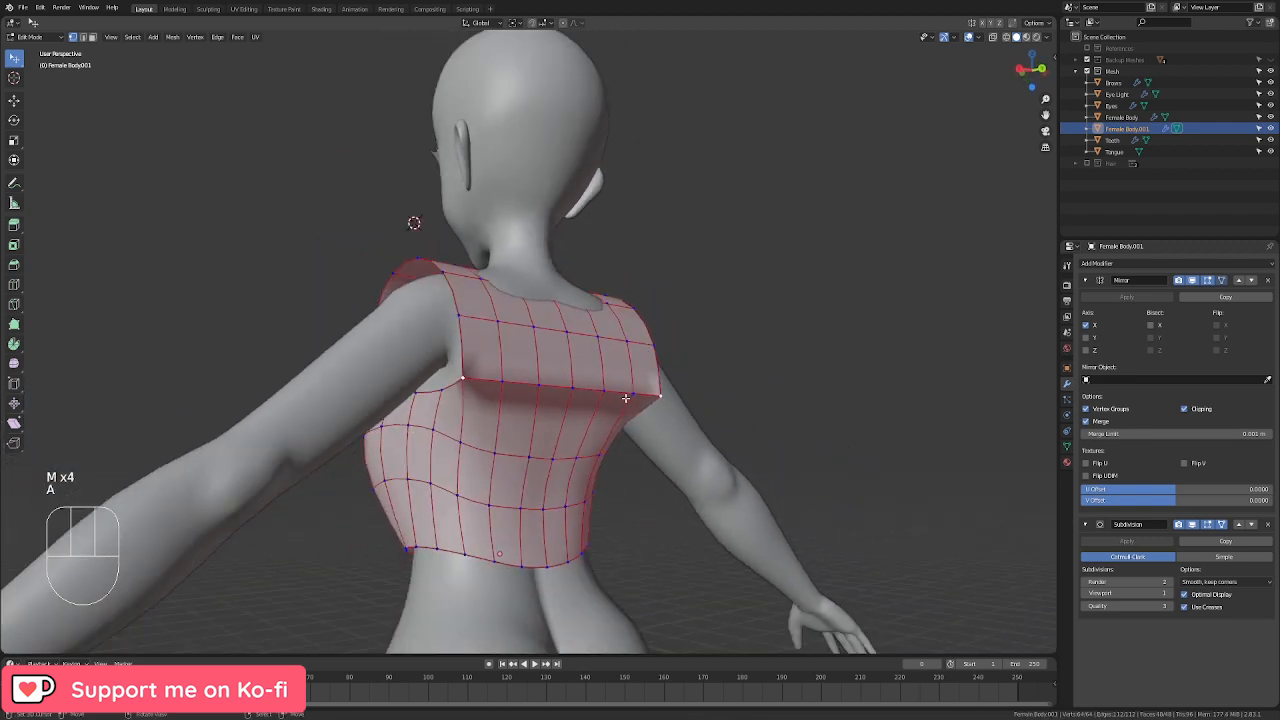
pyautogui.hotkey('alt', 'n')
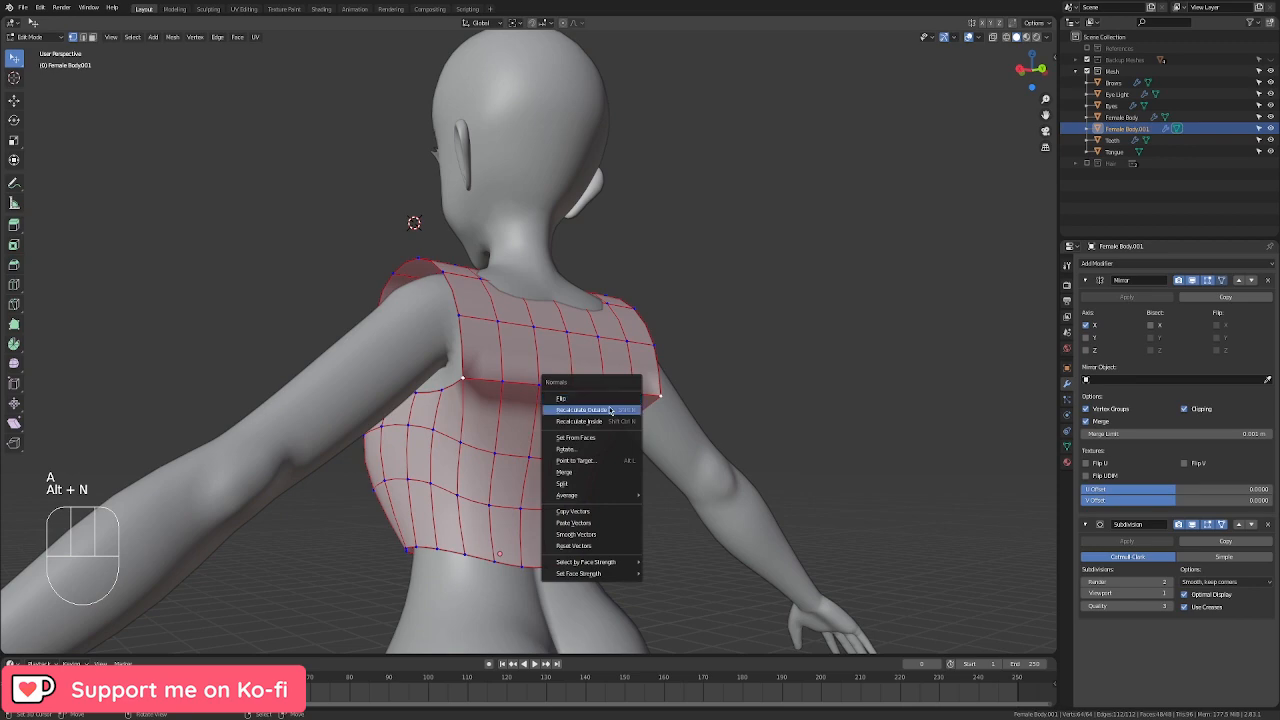
pyautogui.click(590, 404)
pyautogui.moveTo(590, 404); pyautogui.dragTo(571, 221, button='middle')
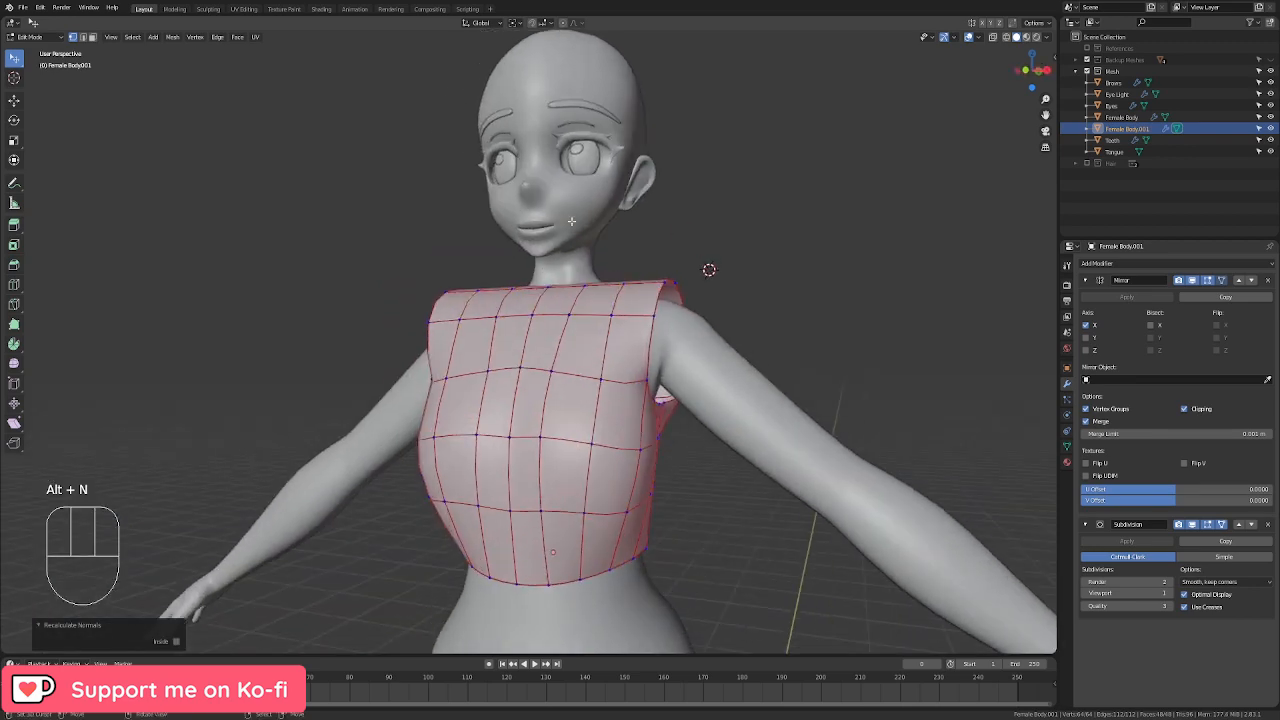
# Step: Select the edge loops across the upper chest, front shoulders and upper back, and smooth their vertices three times
pyautogui.press('KP_3')
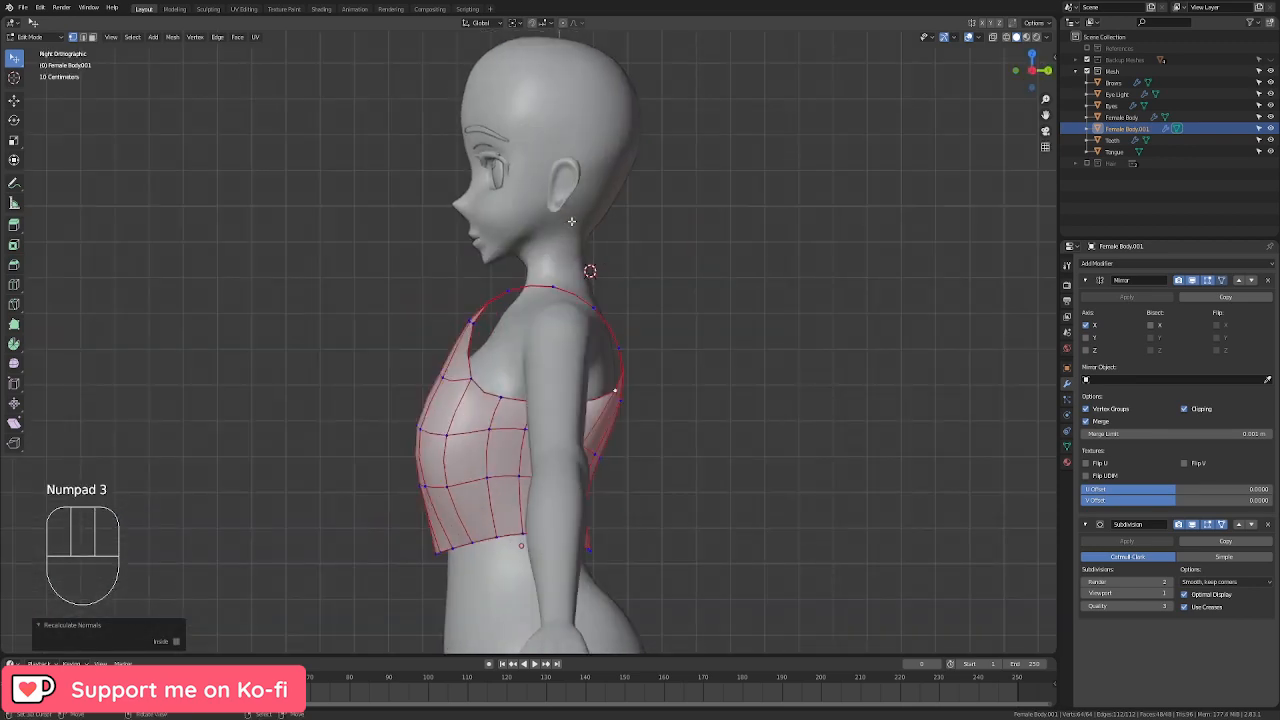
pyautogui.scroll(3, 571, 221)
pyautogui.moveTo(360, 480); pyautogui.dragTo(494, 529, button='middle')
pyautogui.keyDown('alt'); pyautogui.click(516, 484); pyautogui.keyUp('alt')
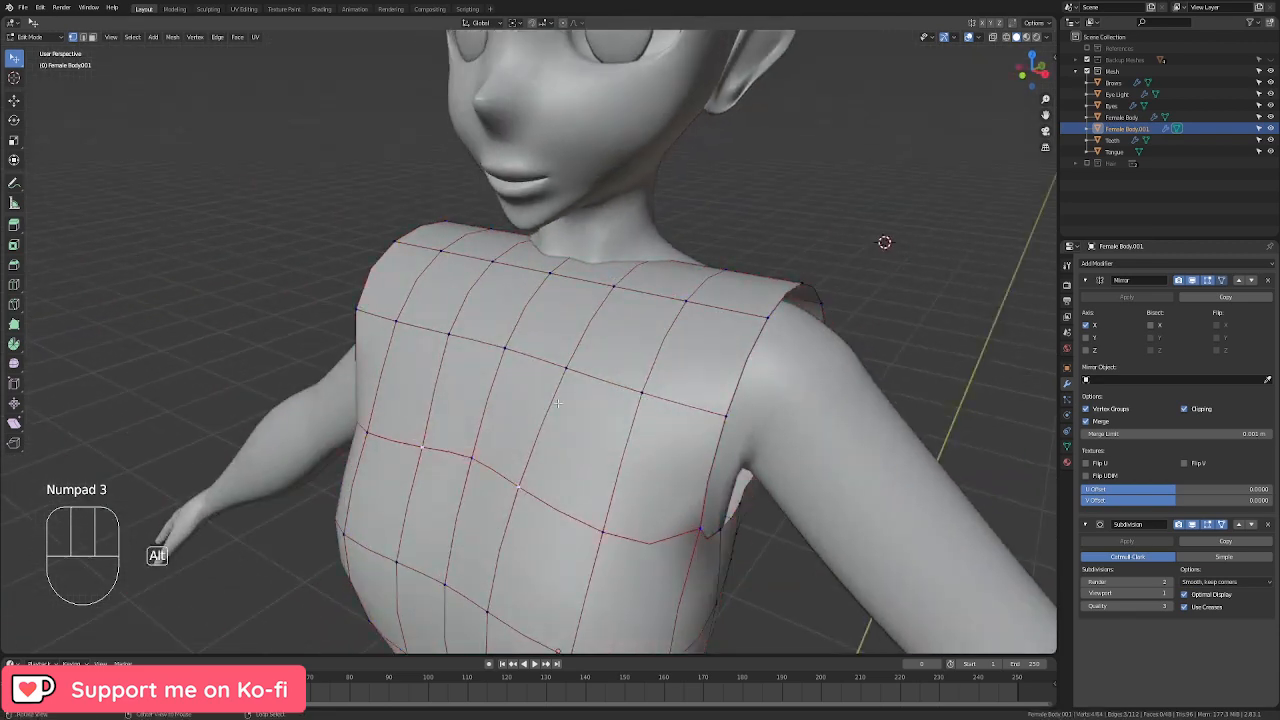
pyautogui.moveTo(649, 307); pyautogui.dragTo(521, 344, button='middle')
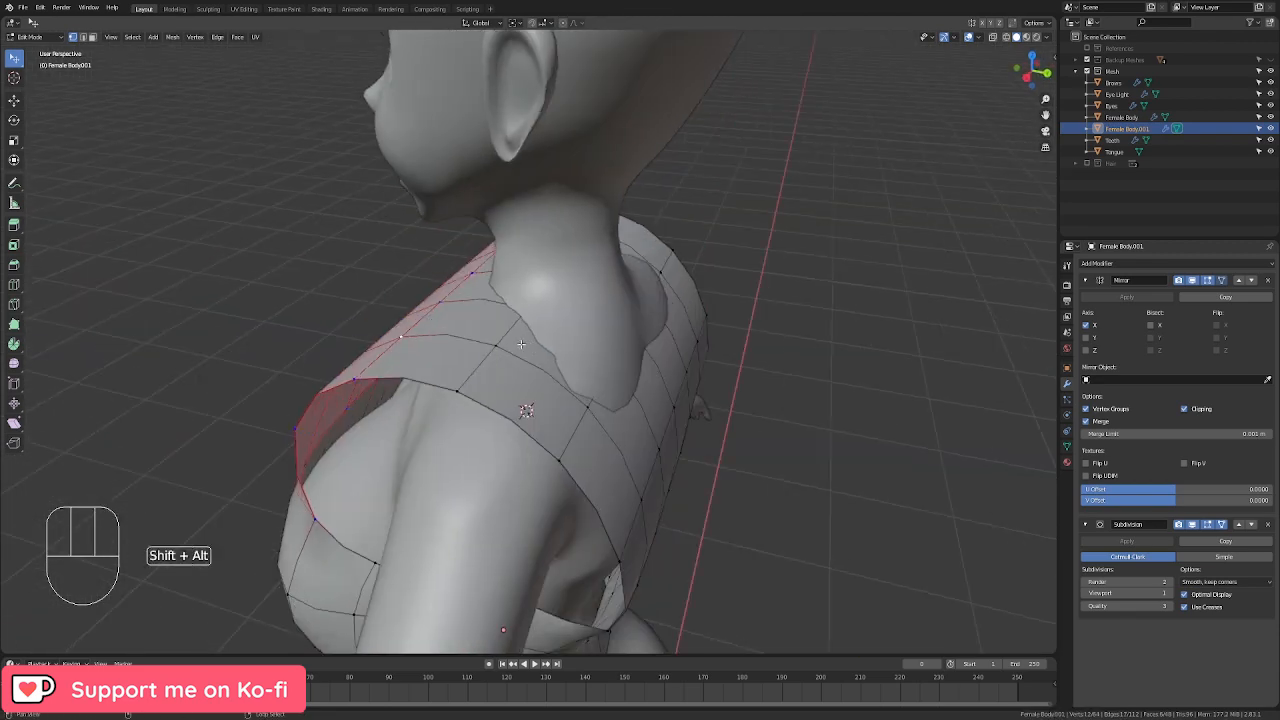
pyautogui.keyDown('alt'); pyautogui.keyDown('shift'); pyautogui.click(643, 460); pyautogui.keyUp('shift'); pyautogui.keyUp('alt')
pyautogui.moveTo(694, 514)
pyautogui.mouseDown(button='middle')
pyautogui.moveTo(614, 452)
pyautogui.moveTo(712, 499)
pyautogui.mouseUp(button='middle')
pyautogui.keyDown('alt'); pyautogui.keyDown('shift'); pyautogui.click(614, 452); pyautogui.keyUp('shift'); pyautogui.keyUp('alt')
pyautogui.press('q')
pyautogui.press('q')
pyautogui.press('q')
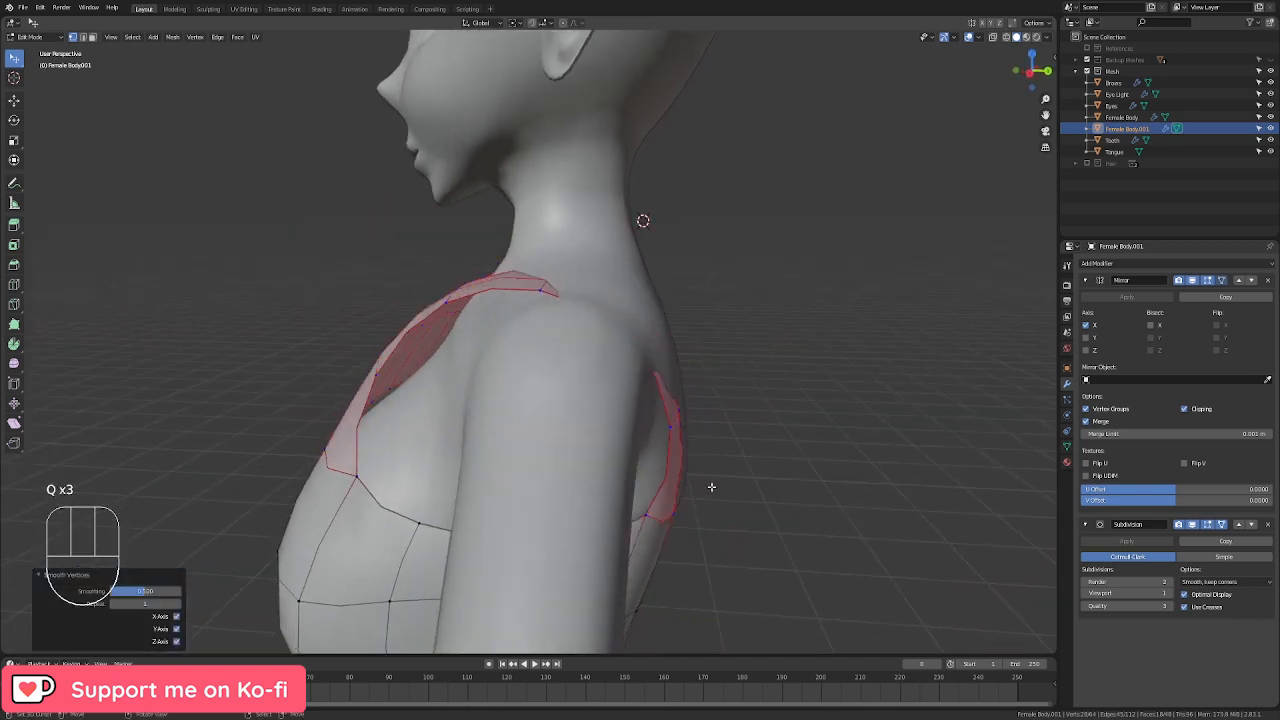
# Step: Refit the selected shoulder loops by scaling them to 0.944 along Y, moving them about 0.014 m along Y and tilting them about X
pyautogui.press('s')
pyautogui.press('y')
pyautogui.click(700, 477)
pyautogui.press('g')
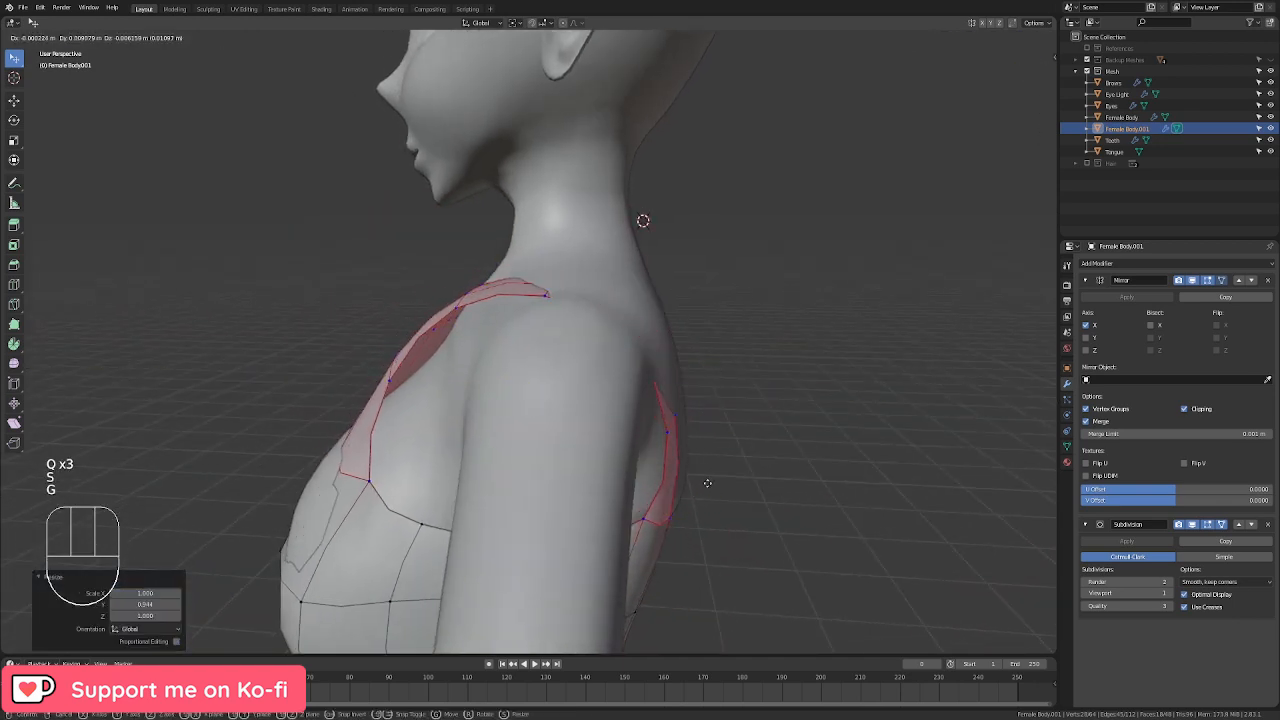
pyautogui.rightClick(707, 482)
pyautogui.press('g')
pyautogui.press('y')
pyautogui.click(716, 479)
pyautogui.press('r')
pyautogui.press('x')
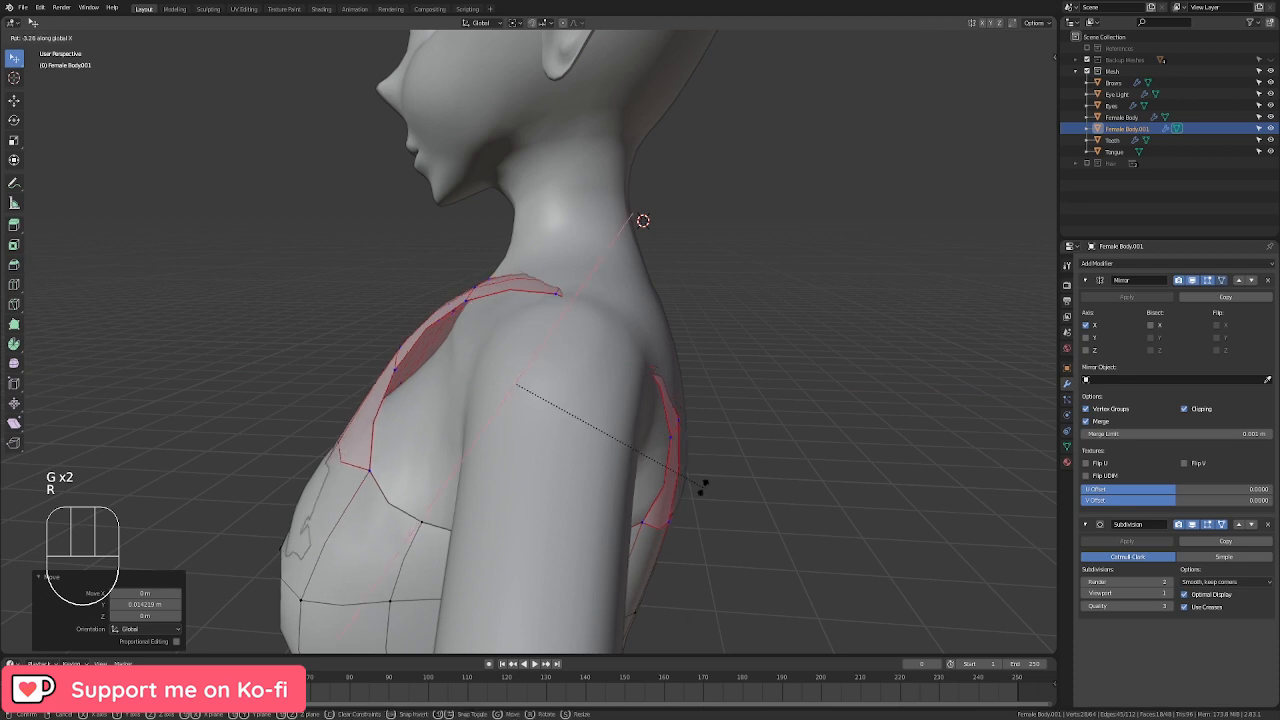
pyautogui.click(703, 488)
# Step: Tilt the edge loop around the bust about the X axis and scale it to 1.022
pyautogui.moveTo(703, 488); pyautogui.dragTo(826, 495, button='middle')
pyautogui.keyDown('alt'); pyautogui.click(397, 568); pyautogui.keyUp('alt')
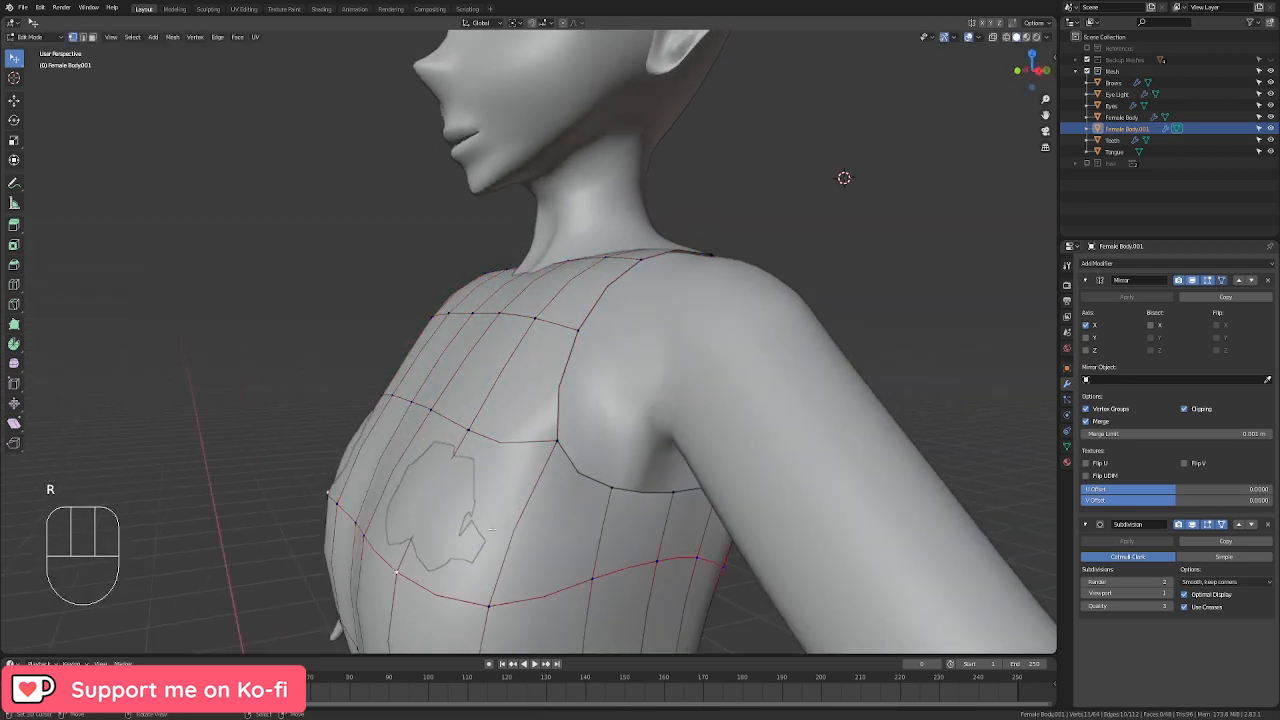
pyautogui.press('r')
pyautogui.press('x')
pyautogui.click(663, 549)
pyautogui.moveTo(645, 541); pyautogui.dragTo(666, 457, button='middle')
pyautogui.press('s')
pyautogui.click(686, 467)
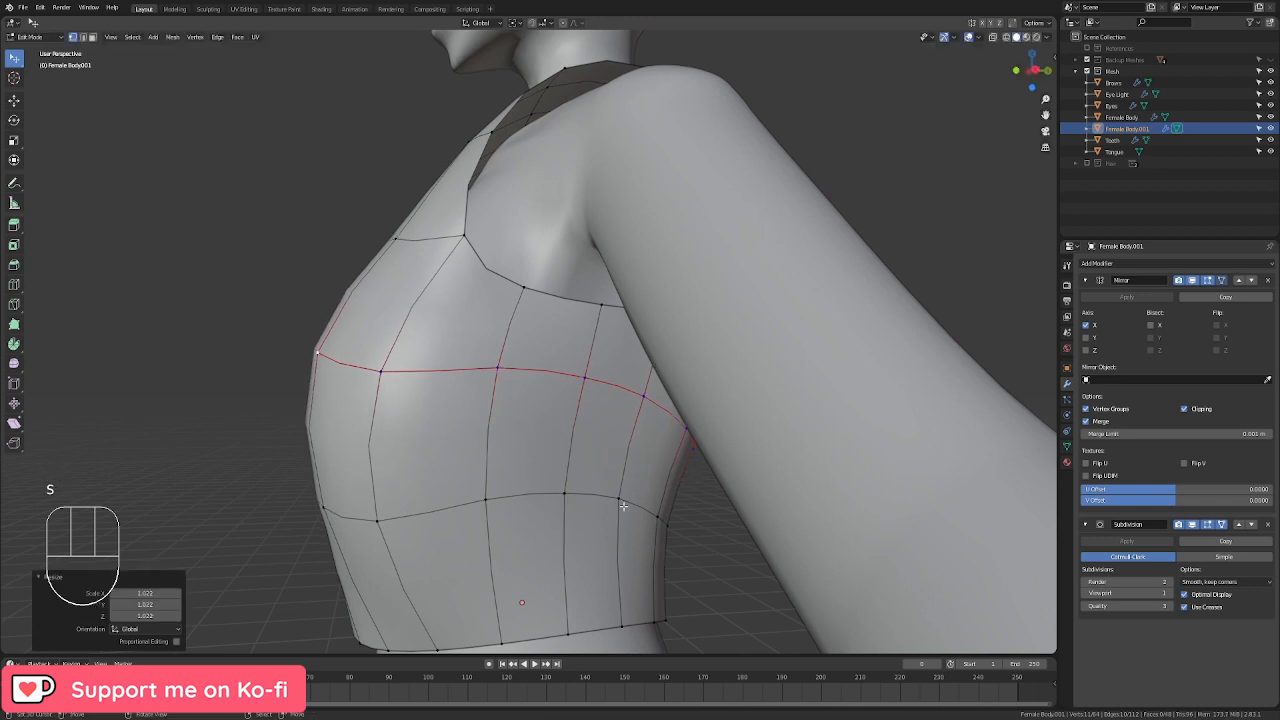
# Step: Scale the edge loop below the bust to 1.041 so it stands off the body
pyautogui.keyDown('alt'); pyautogui.click(566, 497); pyautogui.keyUp('alt')
pyautogui.press('s')
pyautogui.click(666, 517)
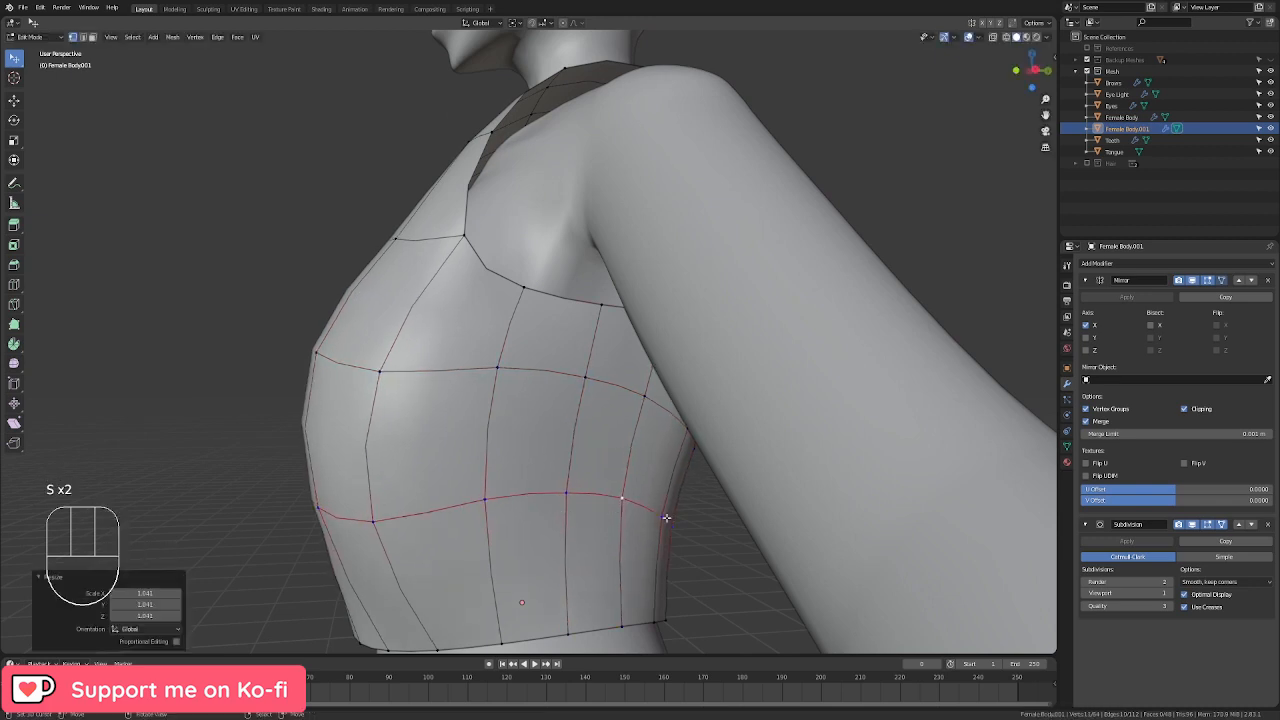
# Step: In side view, select the edge row below the collarbone and move it along the Y axis
pyautogui.keyDown('shift'); pyautogui.moveTo(632, 130); pyautogui.dragTo(564, 491, button='middle'); pyautogui.keyUp('shift')
pyautogui.press('KP_2')
pyautogui.press('KP_3')
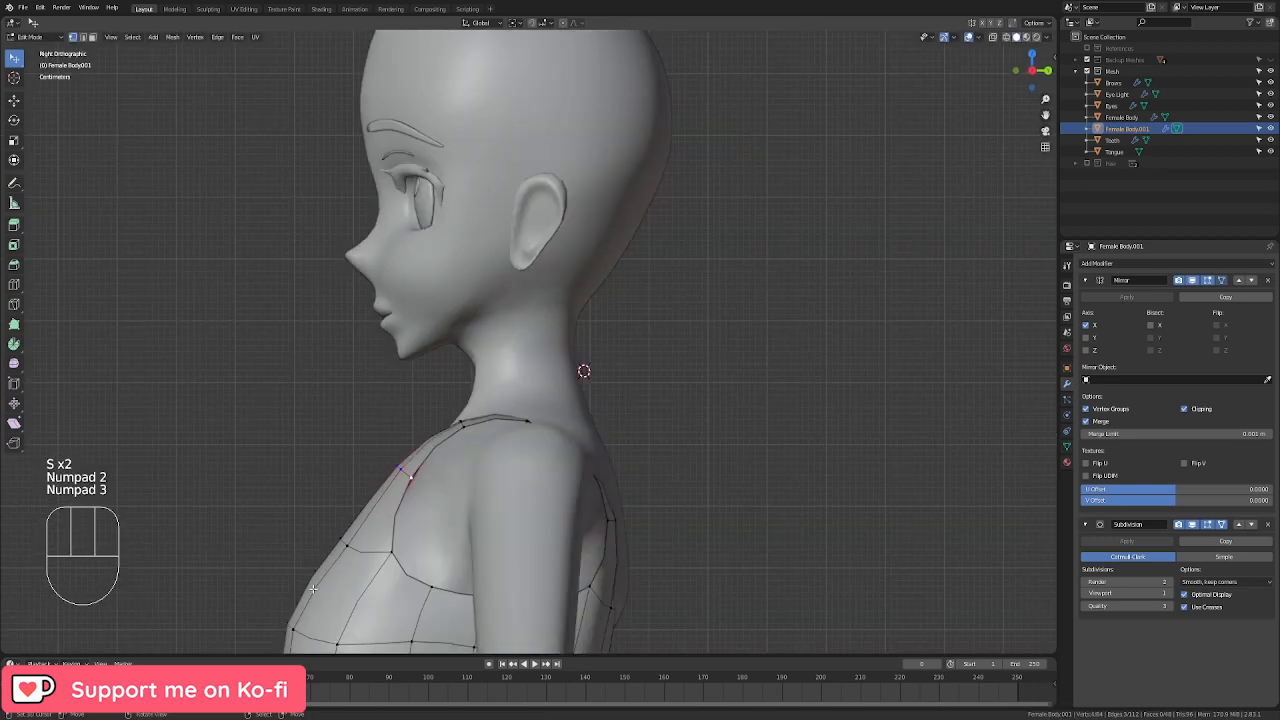
pyautogui.keyDown('shift'); pyautogui.moveTo(368, 369); pyautogui.dragTo(373, 268, button='middle'); pyautogui.keyUp('shift')
pyautogui.scroll(3, 373, 268)
pyautogui.press('g')
pyautogui.middleClick(514, 460)
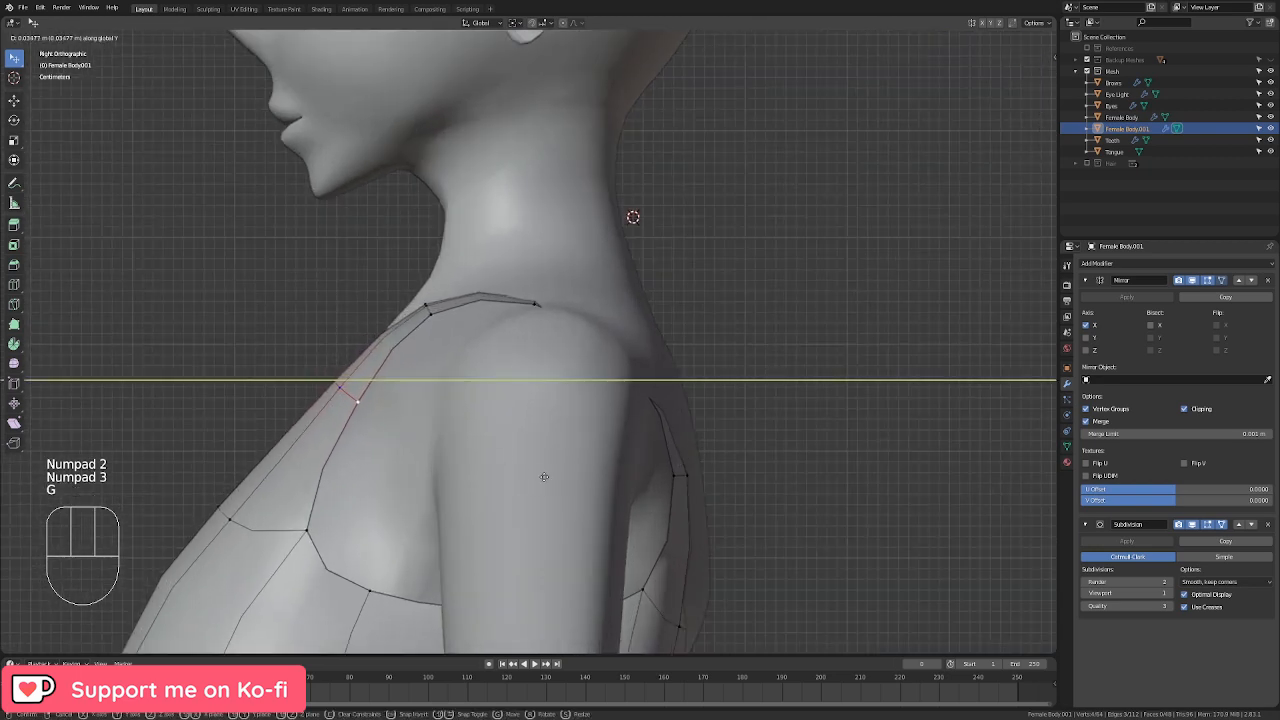
pyautogui.click(547, 479)
# Step: Move the shoulder-blade edge row and the row beneath it rearward along Y, rotating the upper one to follow the back
pyautogui.keyDown('alt'); pyautogui.click(680, 479); pyautogui.keyUp('alt')
pyautogui.press('g')
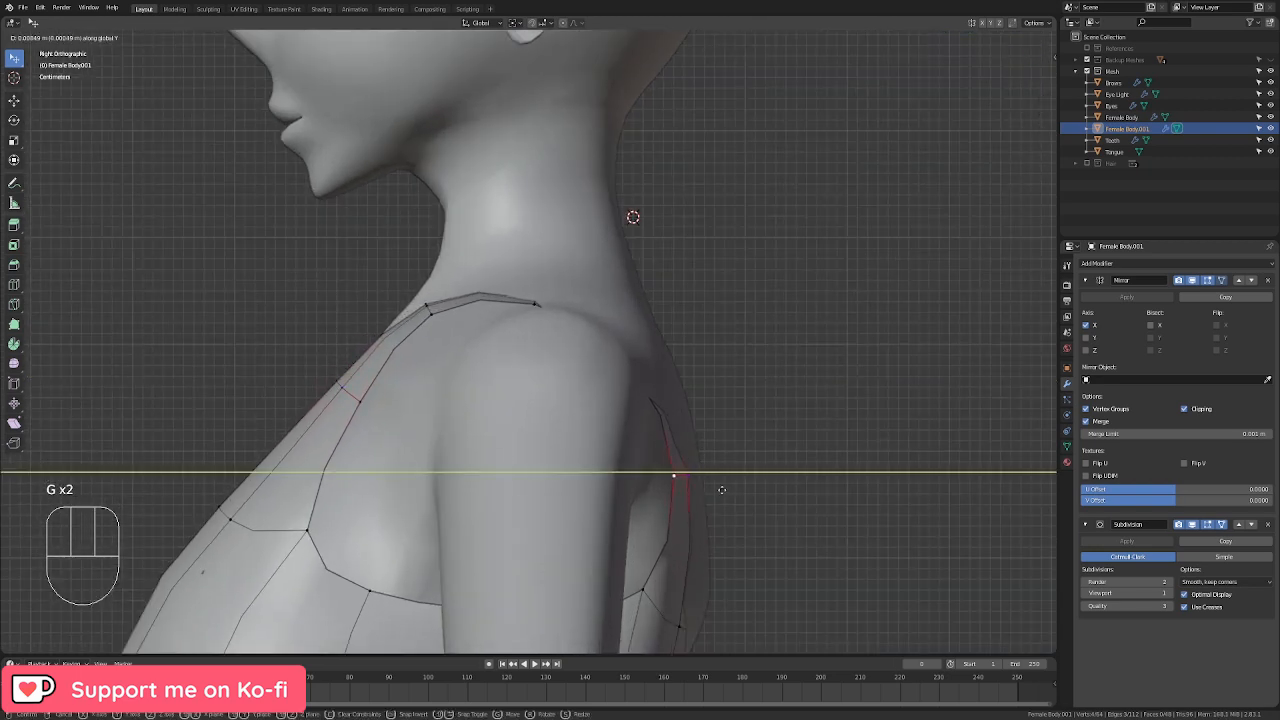
pyautogui.press('r')
pyautogui.click(742, 507)
pyautogui.keyDown('alt'); pyautogui.rightClick(665, 617); pyautogui.keyUp('alt')
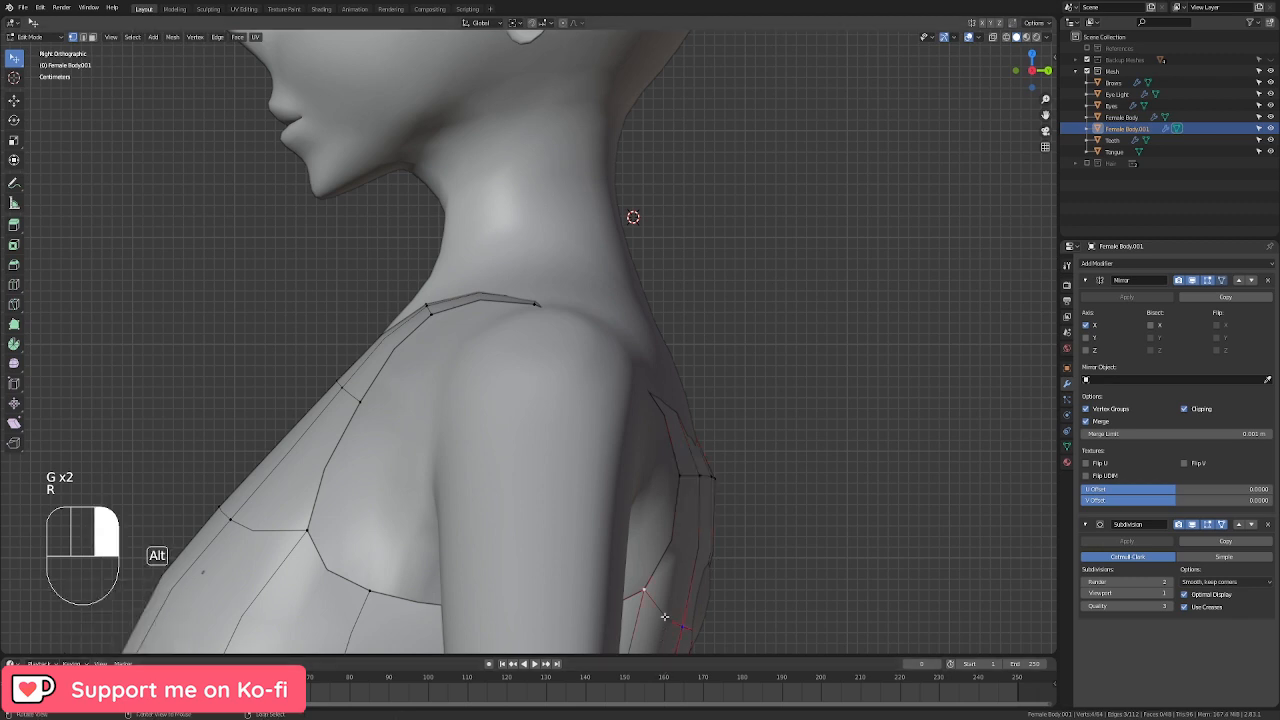
pyautogui.press('g')
pyautogui.middleClick(734, 614)
pyautogui.click(740, 616)
# Step: Select the upper-back edge row in see-through display, move it about 0.05 m rearward along Y and rotate it slightly about Z
pyautogui.moveTo(662, 262); pyautogui.dragTo(796, 305, button='middle')
pyautogui.click(993, 38)
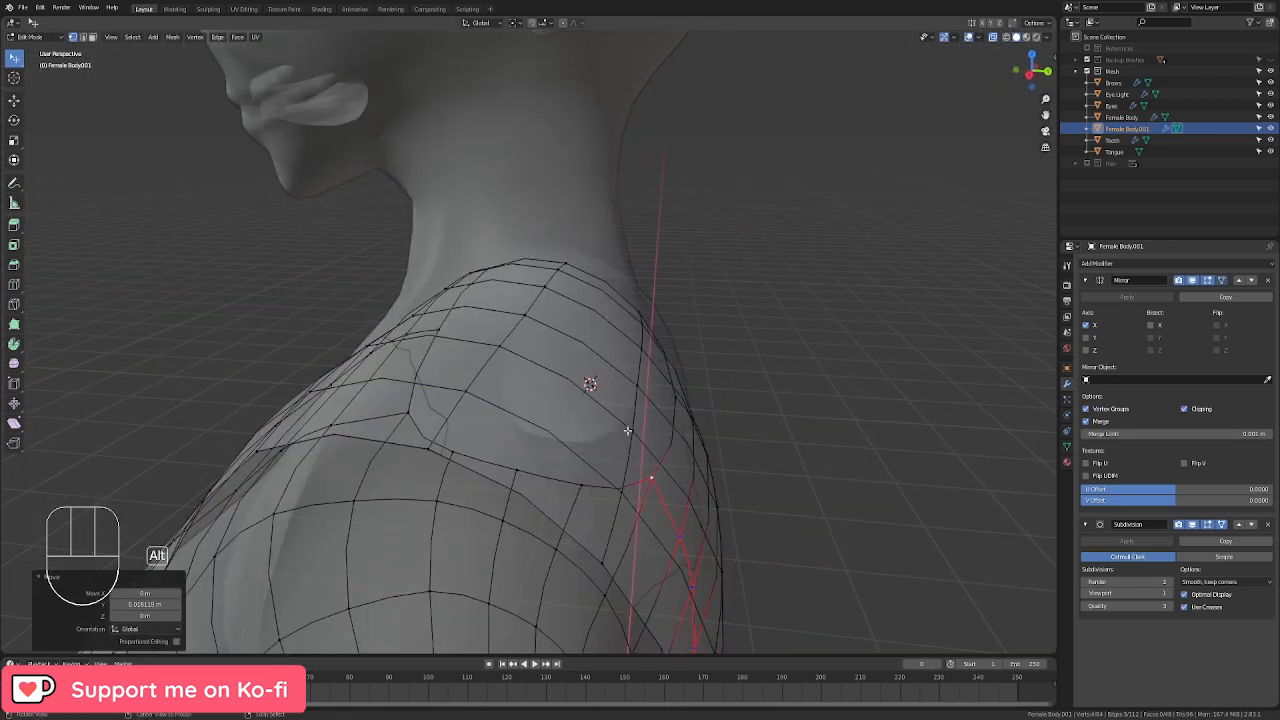
pyautogui.keyDown('alt'); pyautogui.rightClick(627, 427); pyautogui.keyUp('alt')
pyautogui.keyDown('alt'); pyautogui.rightClick(642, 334); pyautogui.keyUp('alt')
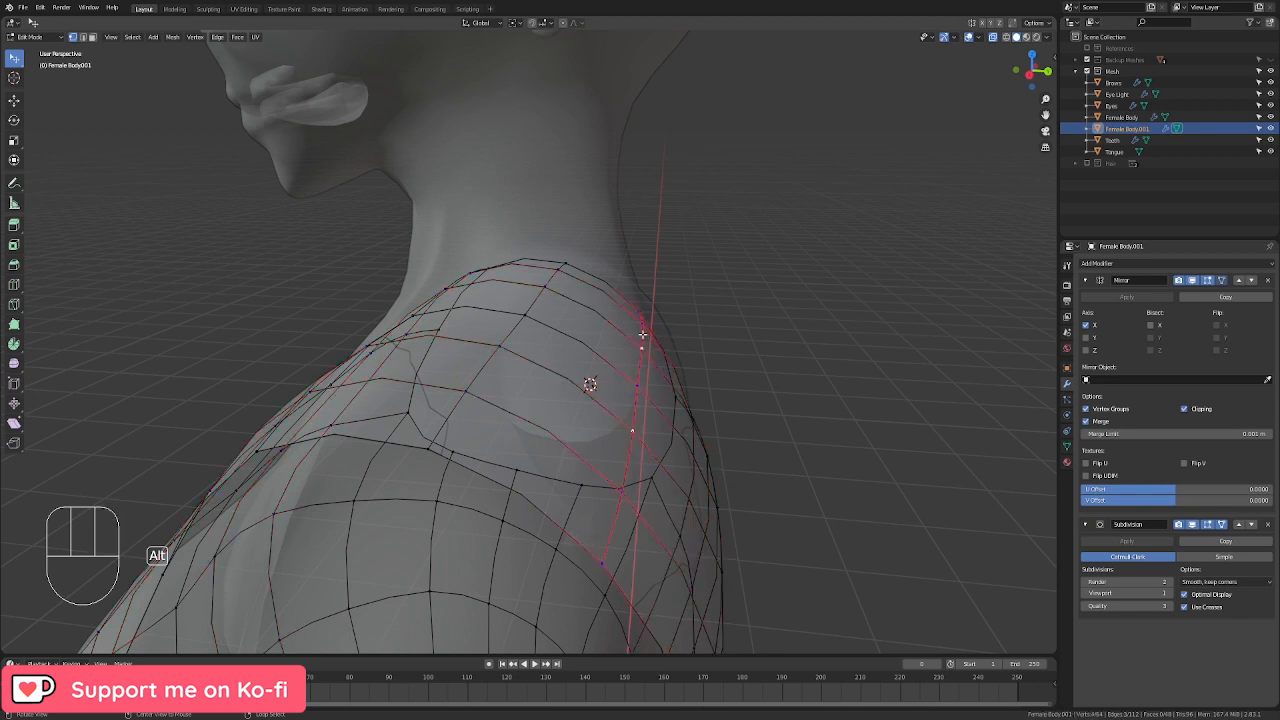
pyautogui.click(994, 39)
pyautogui.press('KP_3')
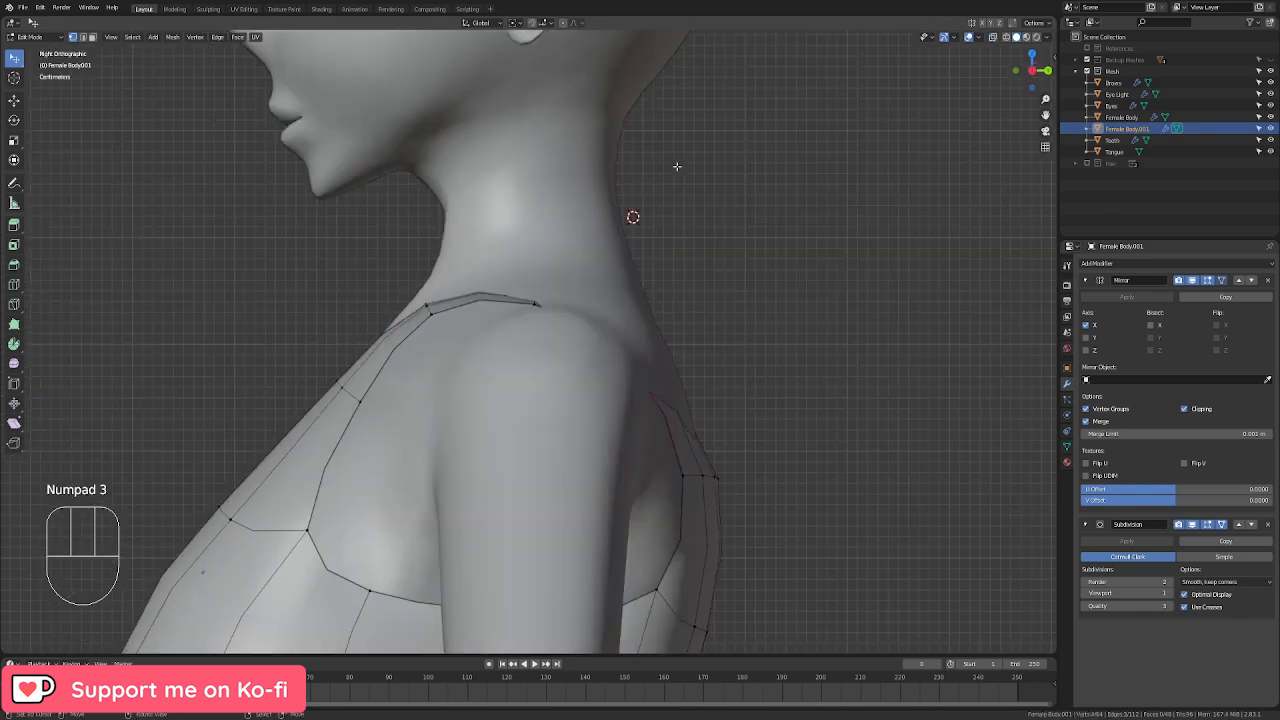
pyautogui.press('g')
pyautogui.press('y')
pyautogui.click(731, 199)
pyautogui.press('r')
pyautogui.press('z')
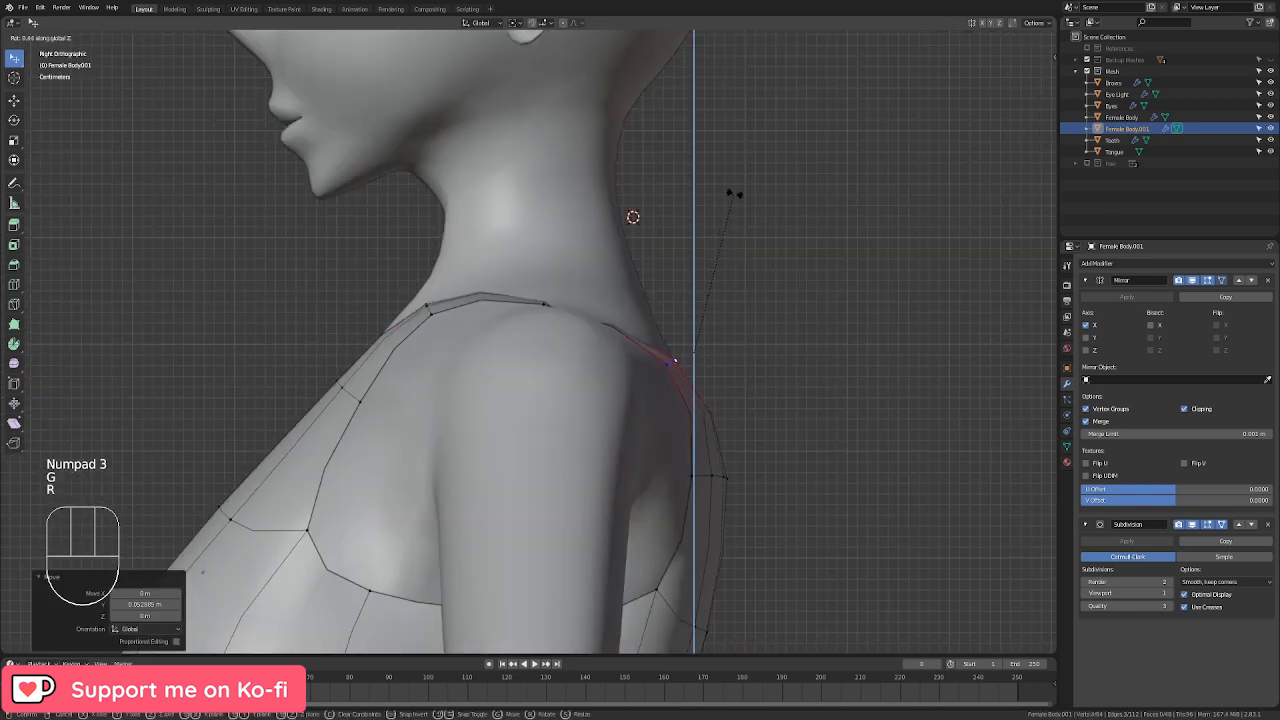
pyautogui.click(746, 178)
# Step: Add an edge loop between the shoulder-top and upper-back rows and move it up and back, clear of the shoulder
pyautogui.hotkey('ctrl', 'r')
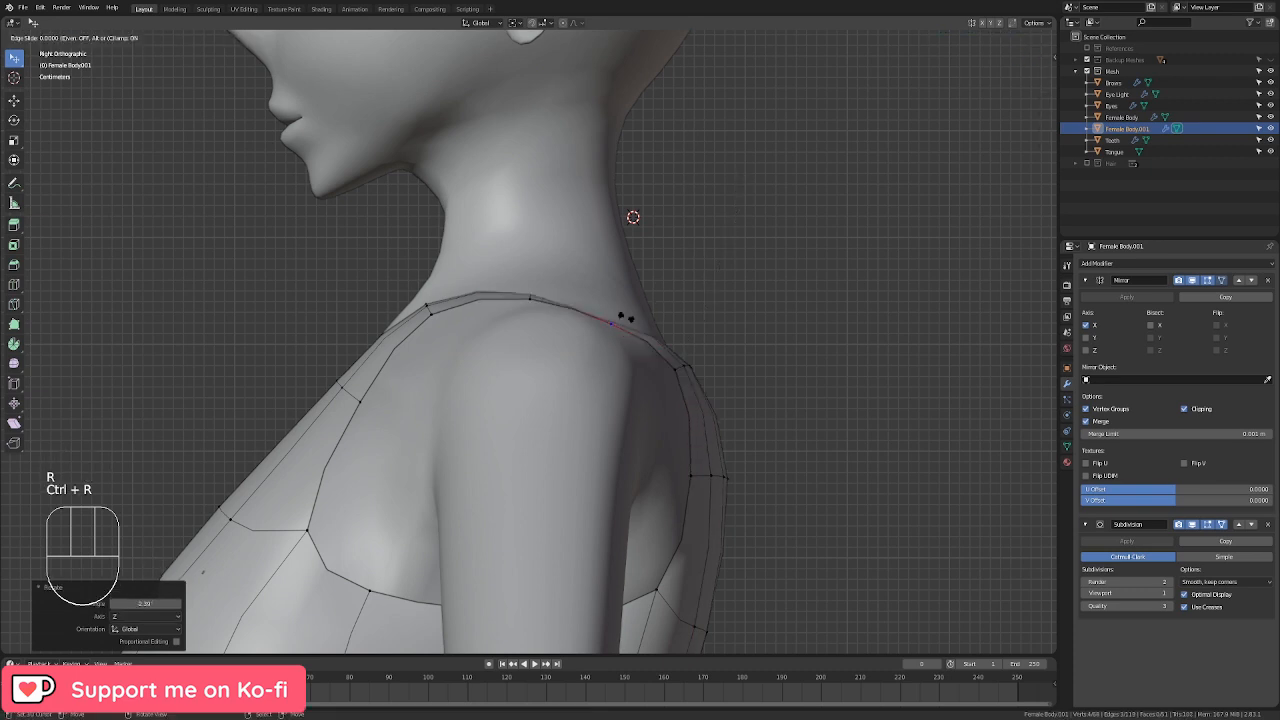
pyautogui.click(620, 313)
pyautogui.rightClick(624, 315)
pyautogui.press('g')
pyautogui.click(655, 313)
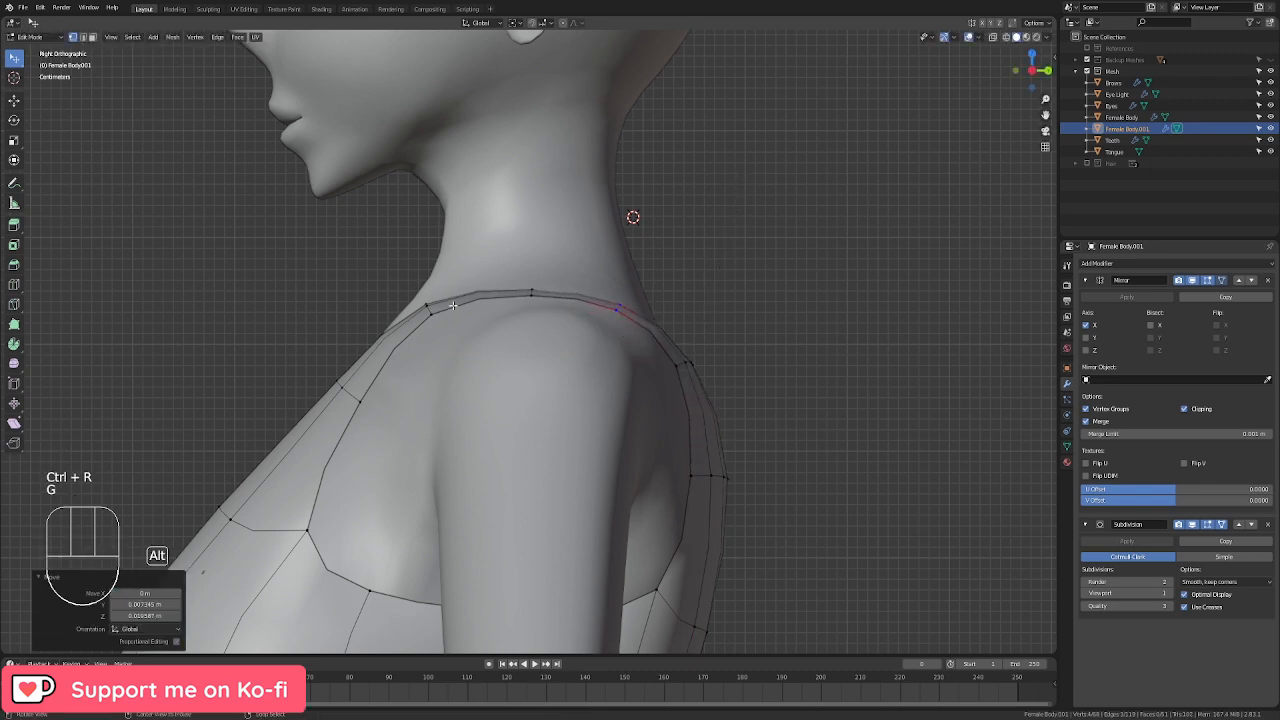
# Step: Add an edge loop across the upper chest between the collarbone row and the armpit row
pyautogui.click(319, 453)
pyautogui.rightClick(319, 453)
pyautogui.press('g')
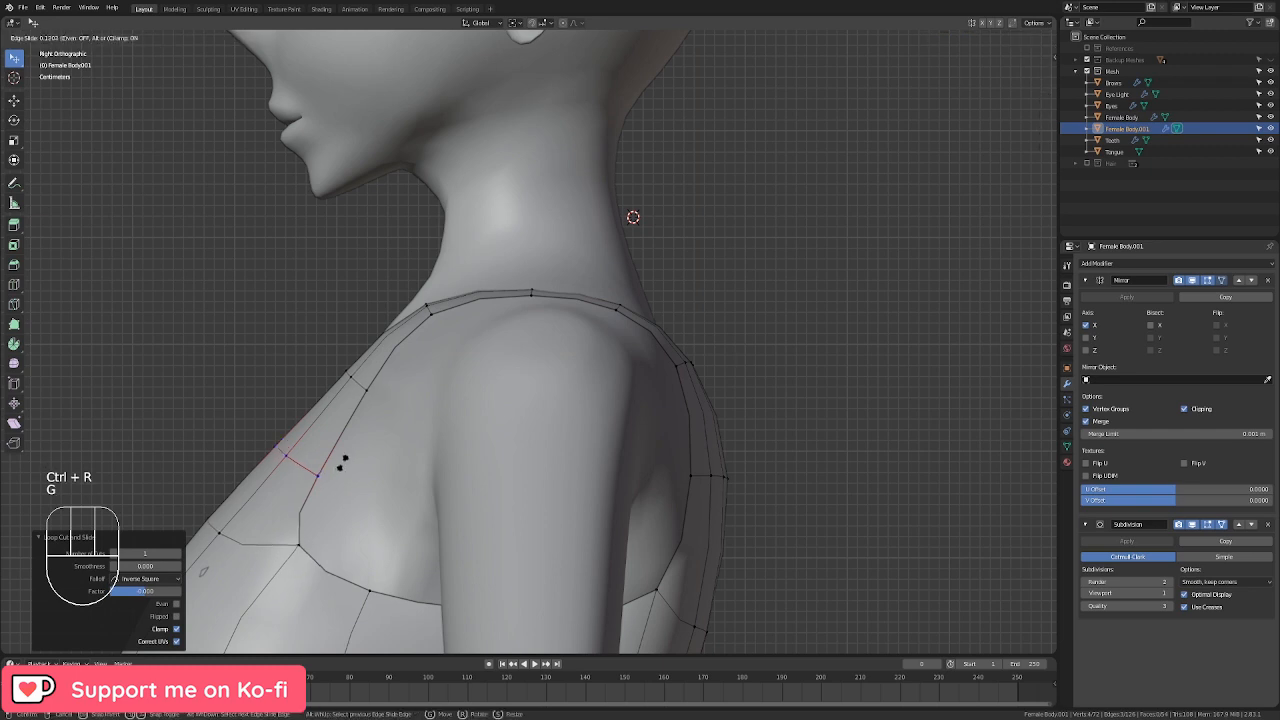
pyautogui.click(334, 470)
# Step: Rotate the chest edge row at armpit height in side view and reposition it along the bust contour
pyautogui.keyDown('shift'); pyautogui.moveTo(334, 470); pyautogui.dragTo(479, 405, button='middle'); pyautogui.keyUp('shift')
pyautogui.keyDown('alt'); pyautogui.rightClick(386, 478); pyautogui.keyUp('alt')
pyautogui.press('r')
pyautogui.click(548, 472)
pyautogui.press('g')
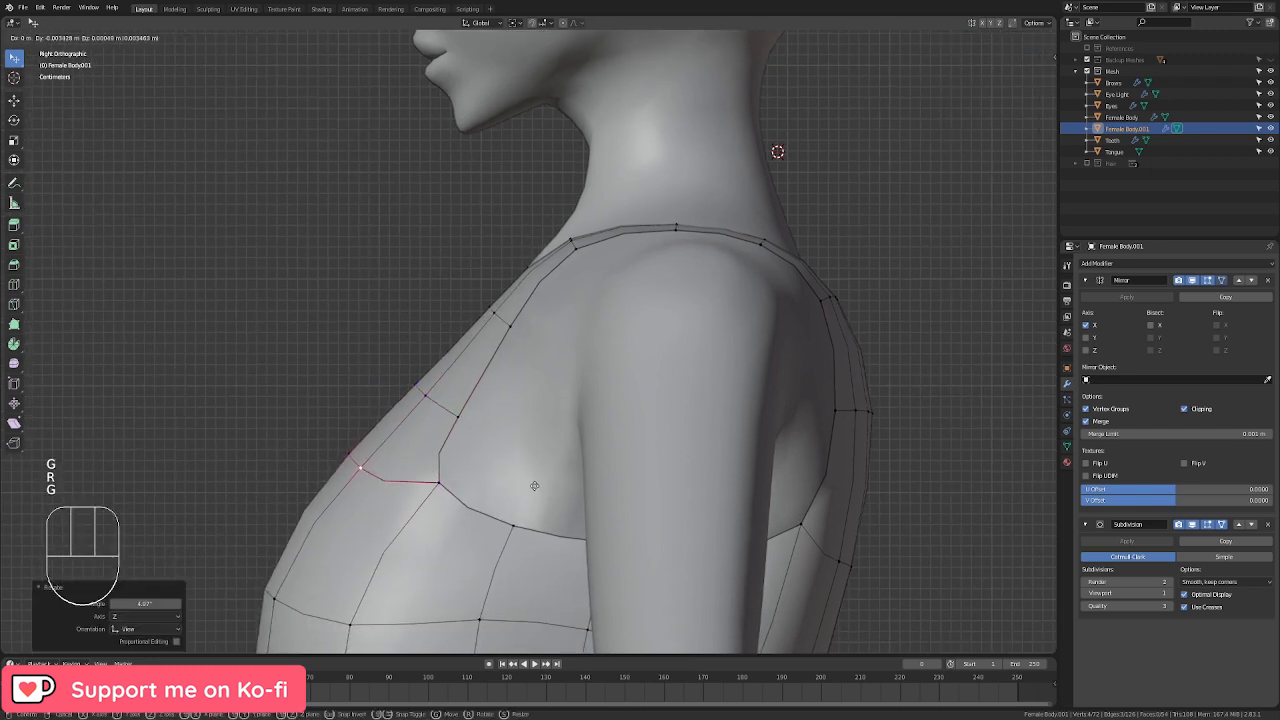
pyautogui.click(534, 486)
# Step: Slide the new upper-chest edge loop along its adjoining edges to even out the spacing
pyautogui.keyDown('shift'); pyautogui.moveTo(568, 354); pyautogui.dragTo(556, 412, button='middle'); pyautogui.keyUp('shift')
pyautogui.keyDown('alt'); pyautogui.rightClick(436, 468); pyautogui.keyUp('alt')
pyautogui.press('g')
pyautogui.press('g')
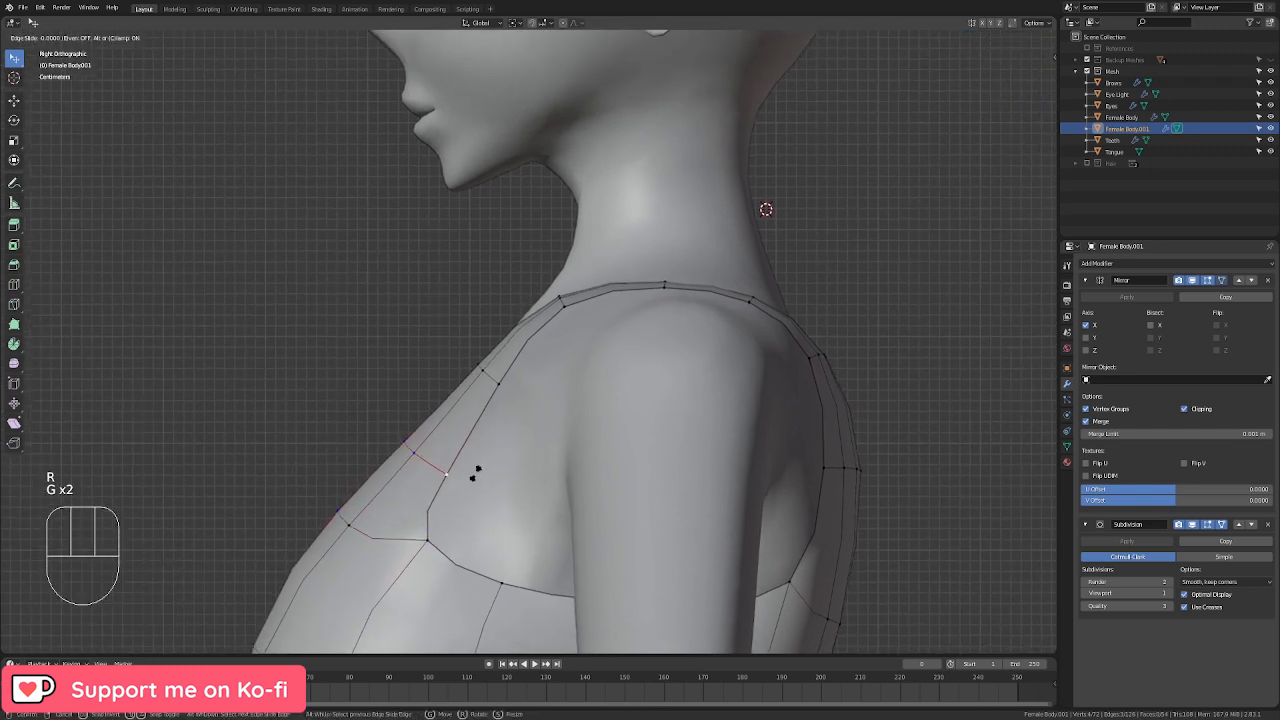
pyautogui.click(471, 478)
# Step: Reposition the collarbone row and the front shoulder row in side view so the garment follows the shoulder slope
pyautogui.keyDown('alt'); pyautogui.rightClick(487, 384); pyautogui.keyUp('alt')
pyautogui.press('g')
pyautogui.click(562, 298)
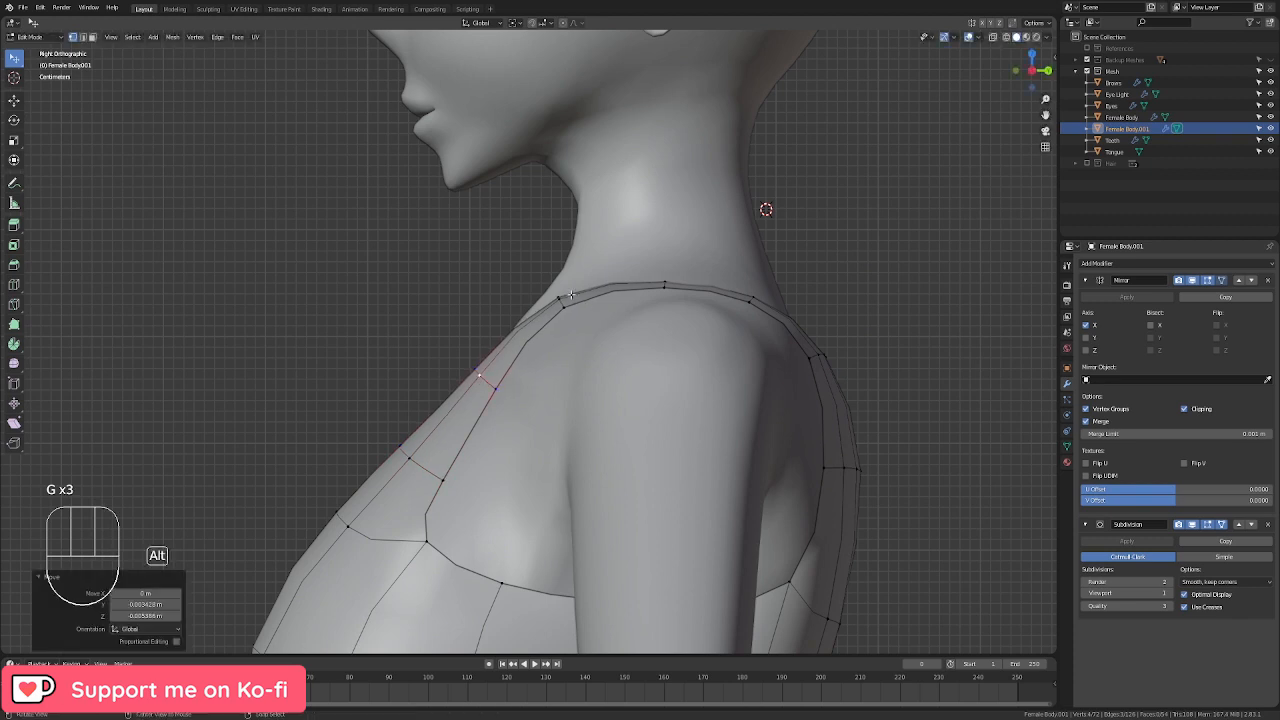
pyautogui.click(609, 336)
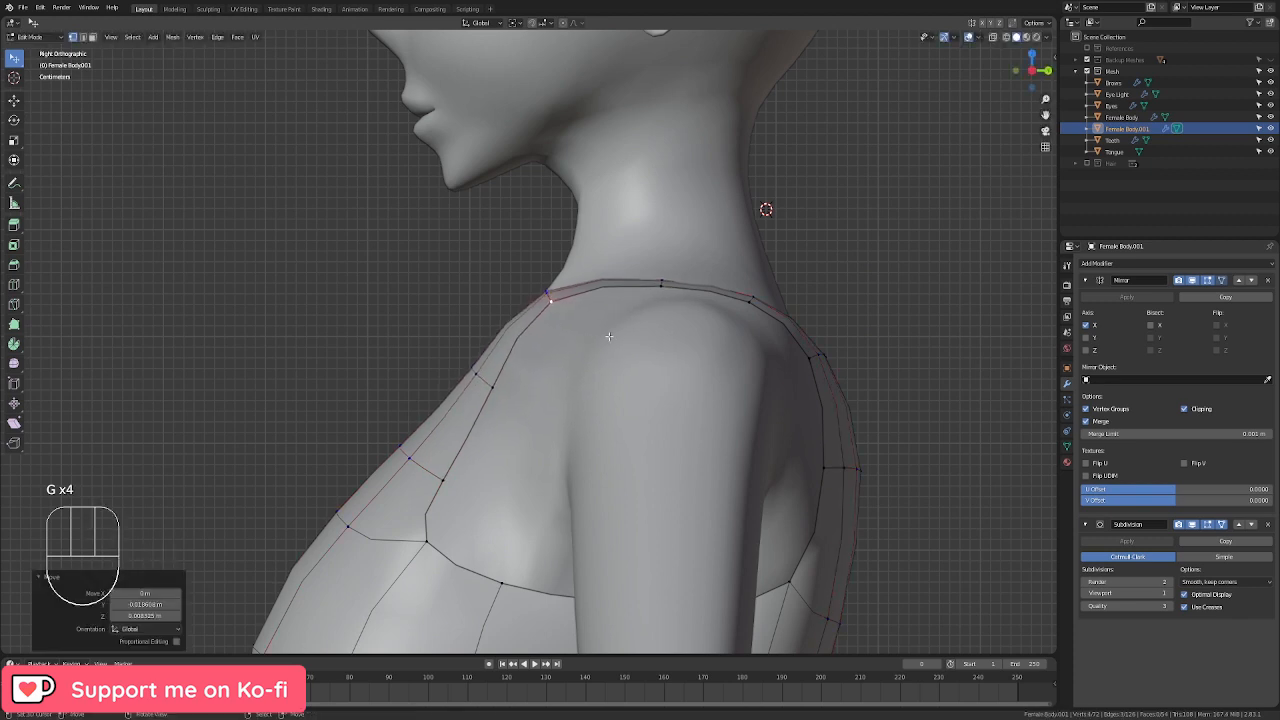
pyautogui.keyDown('alt'); pyautogui.rightClick(481, 382); pyautogui.keyUp('alt')
pyautogui.press('g')
pyautogui.click(511, 398)
# Step: Raise the shoulder-top edge row about 0.016 m along Z and move the row behind it up and back
pyautogui.keyDown('alt'); pyautogui.rightClick(661, 285); pyautogui.keyUp('alt')
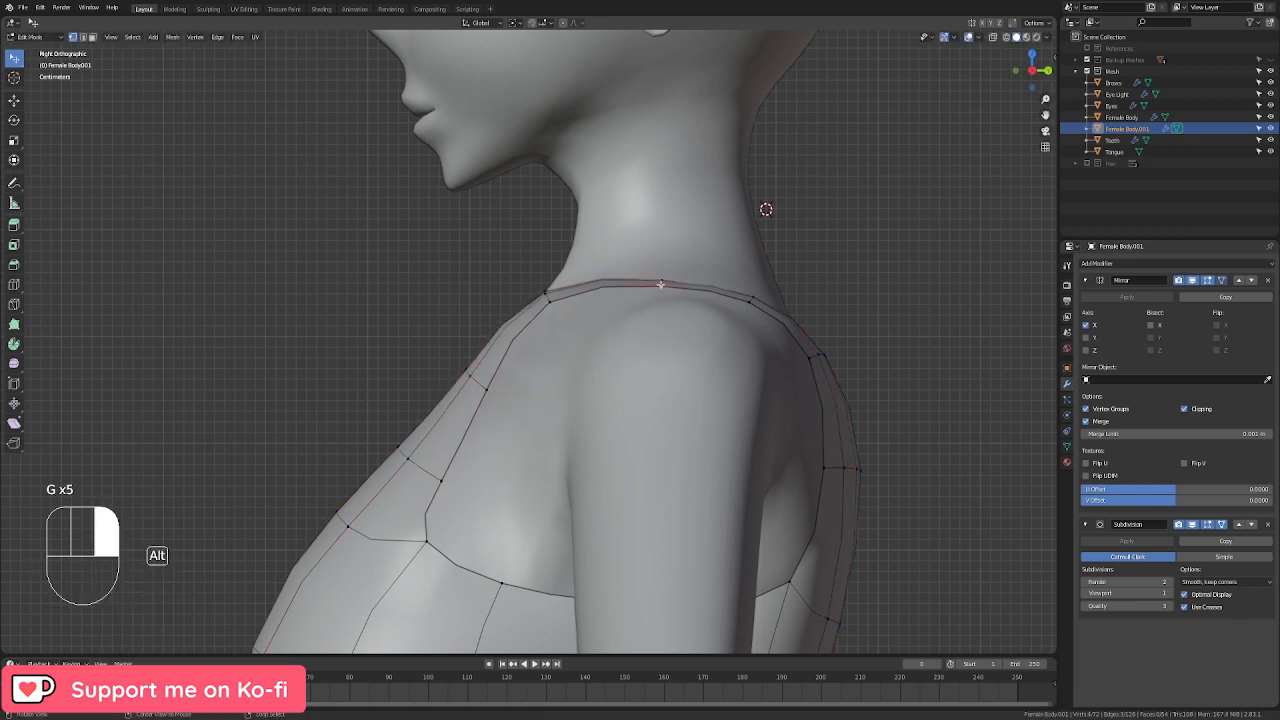
pyautogui.keyDown('shift'); pyautogui.moveTo(688, 292); pyautogui.dragTo(639, 383, button='middle'); pyautogui.keyUp('shift')
pyautogui.press('g')
pyautogui.middleClick(650, 380)
pyautogui.click(663, 377)
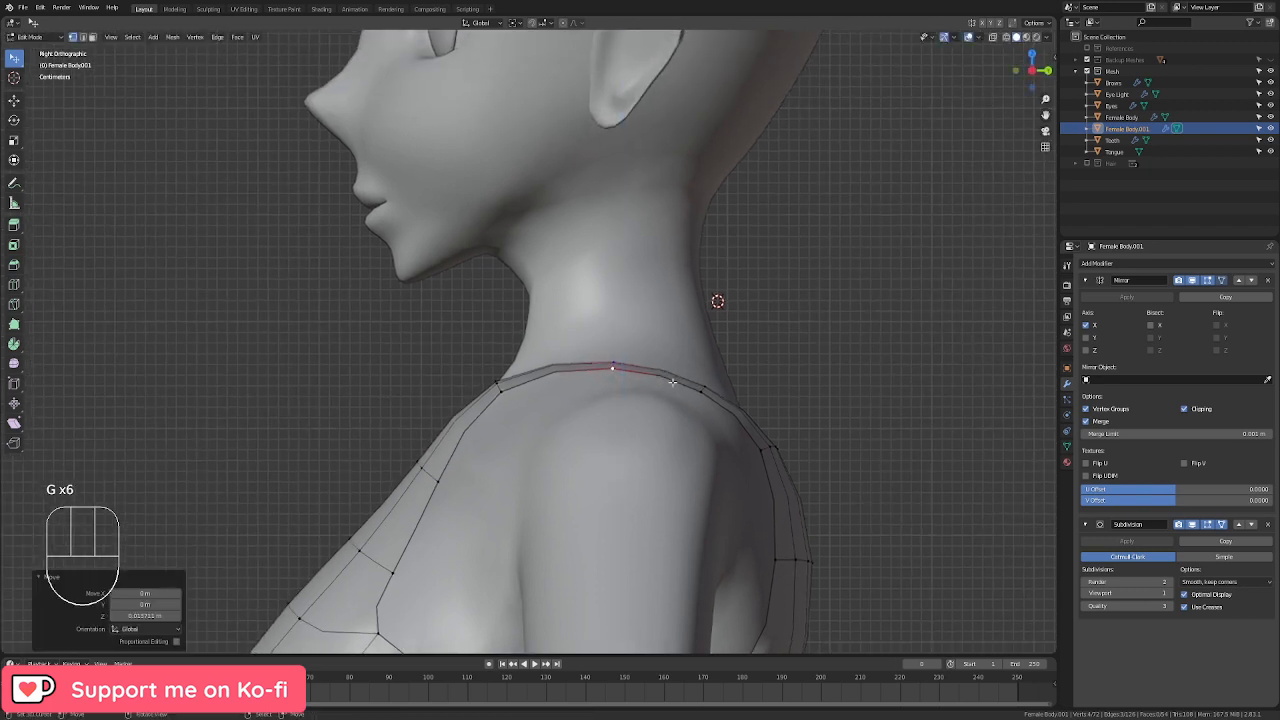
pyautogui.keyDown('alt'); pyautogui.rightClick(704, 388); pyautogui.keyUp('alt')
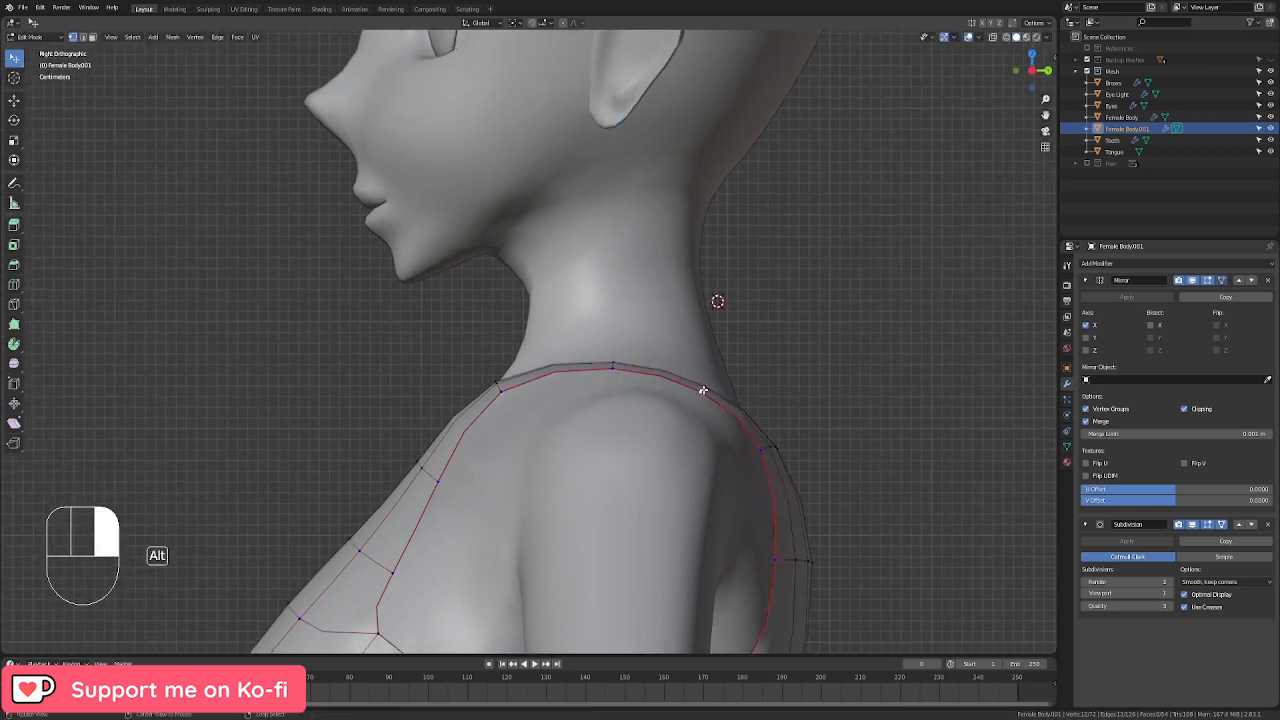
pyautogui.click(772, 410)
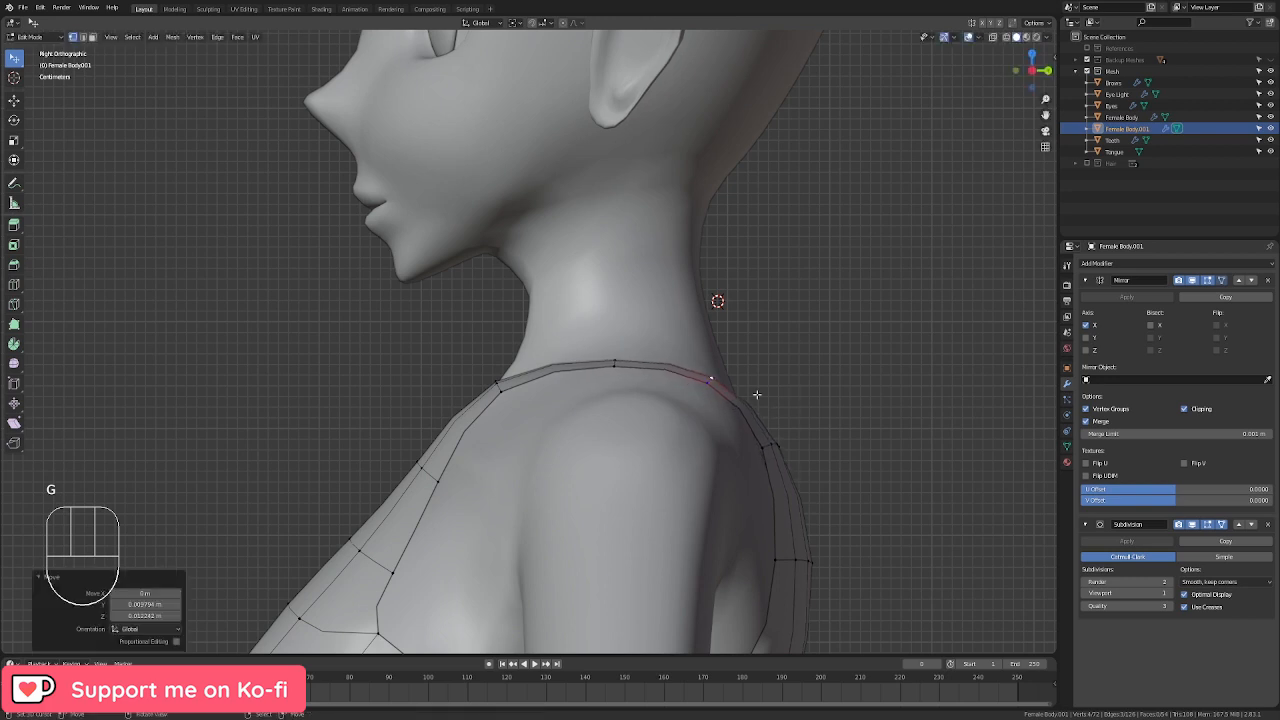
# Step: Try deleting a centre vertex of the shoulder piece at the neck, and undo the deletion
pyautogui.moveTo(772, 410); pyautogui.dragTo(848, 421, button='middle')
pyautogui.press('x')
pyautogui.click(560, 440)
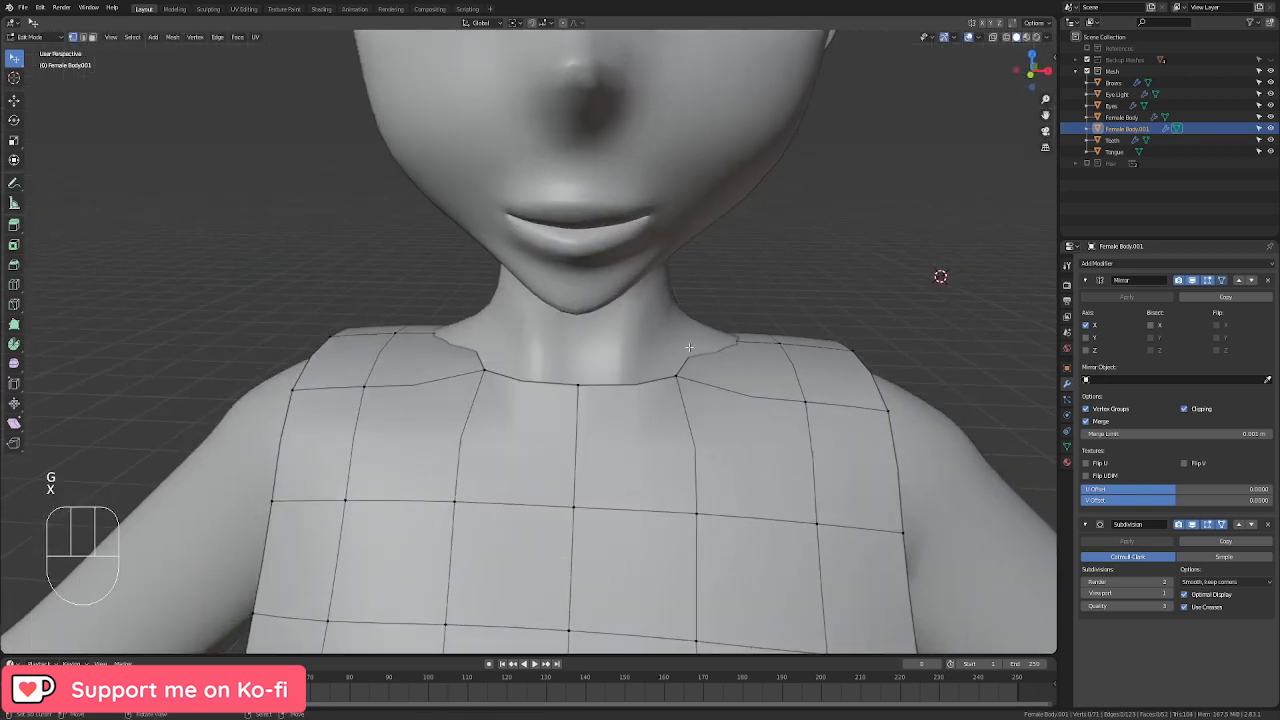
pyautogui.hotkey('ctrl', 'z')
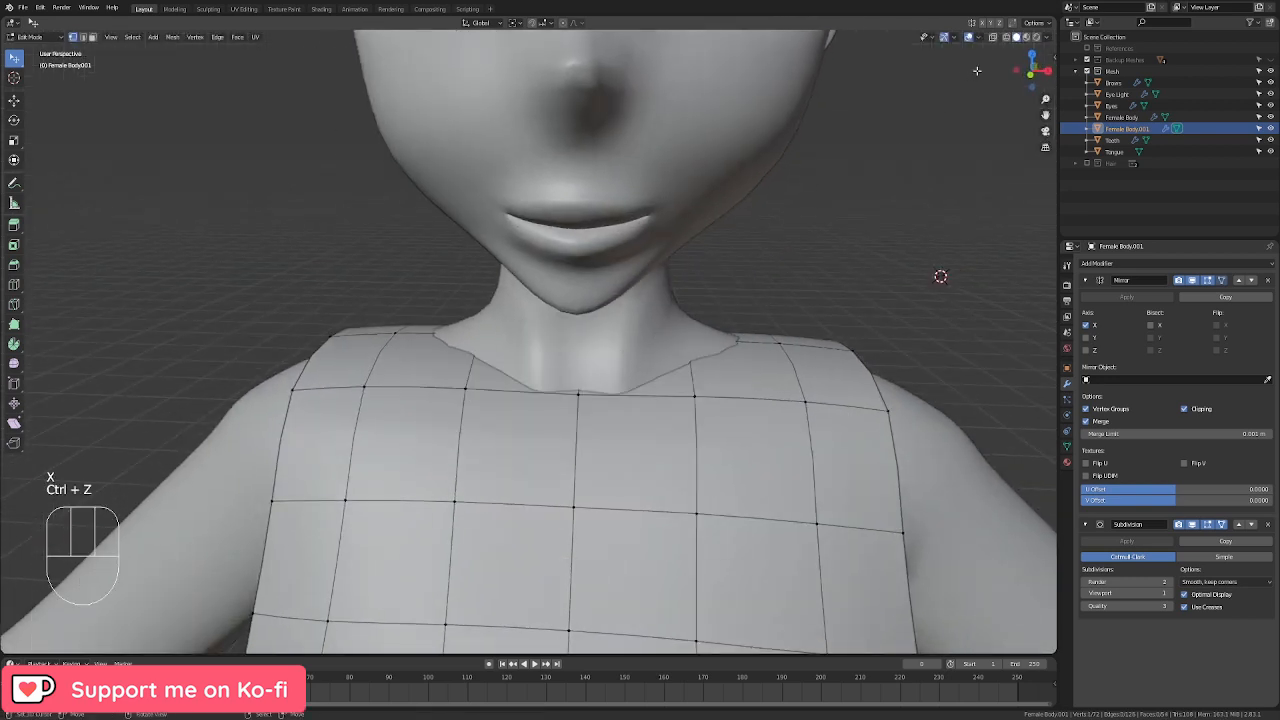
# Step: Delete the centre vertex of the shoulder piece inside the neck to open a neck hole, and smooth the hole's edge loop twice
pyautogui.click(994, 37)
pyautogui.moveTo(891, 135); pyautogui.dragTo(634, 254, button='middle')
pyautogui.moveTo(613, 399); pyautogui.dragTo(453, 455, button='middle')
pyautogui.press('x')
pyautogui.click(475, 410)
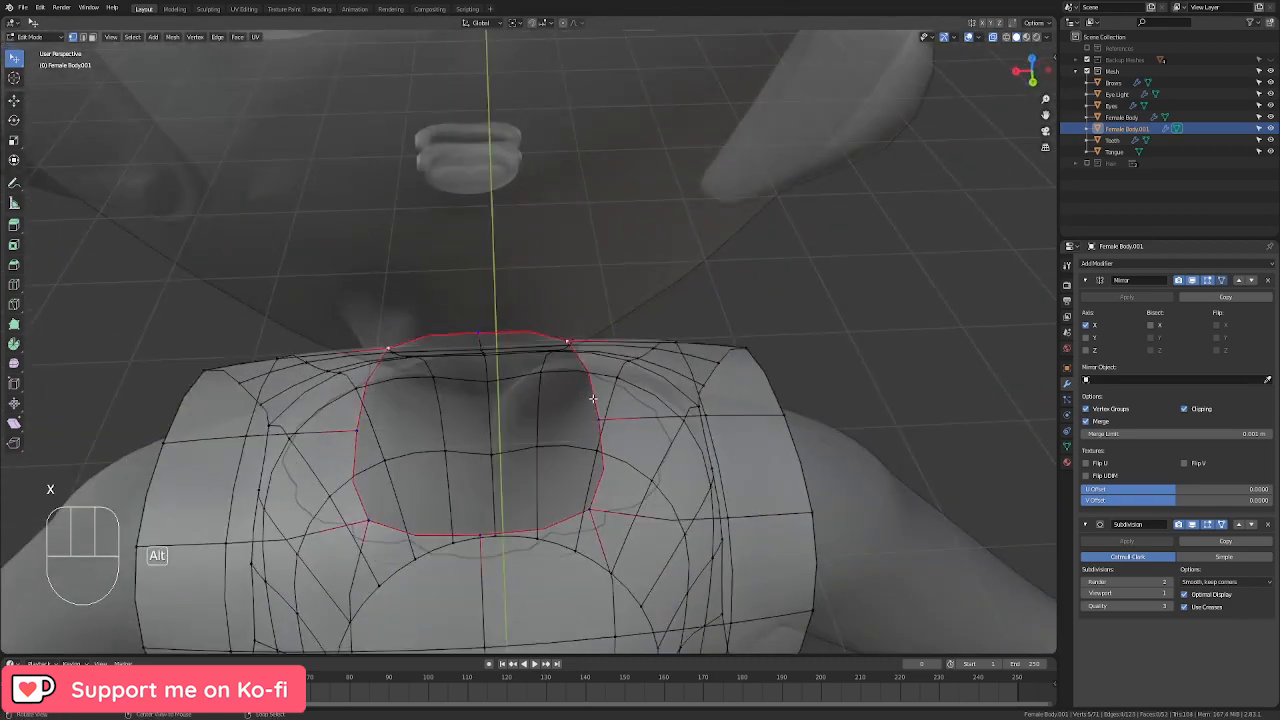
pyautogui.press('q')
pyautogui.press('q')
pyautogui.click(993, 37)
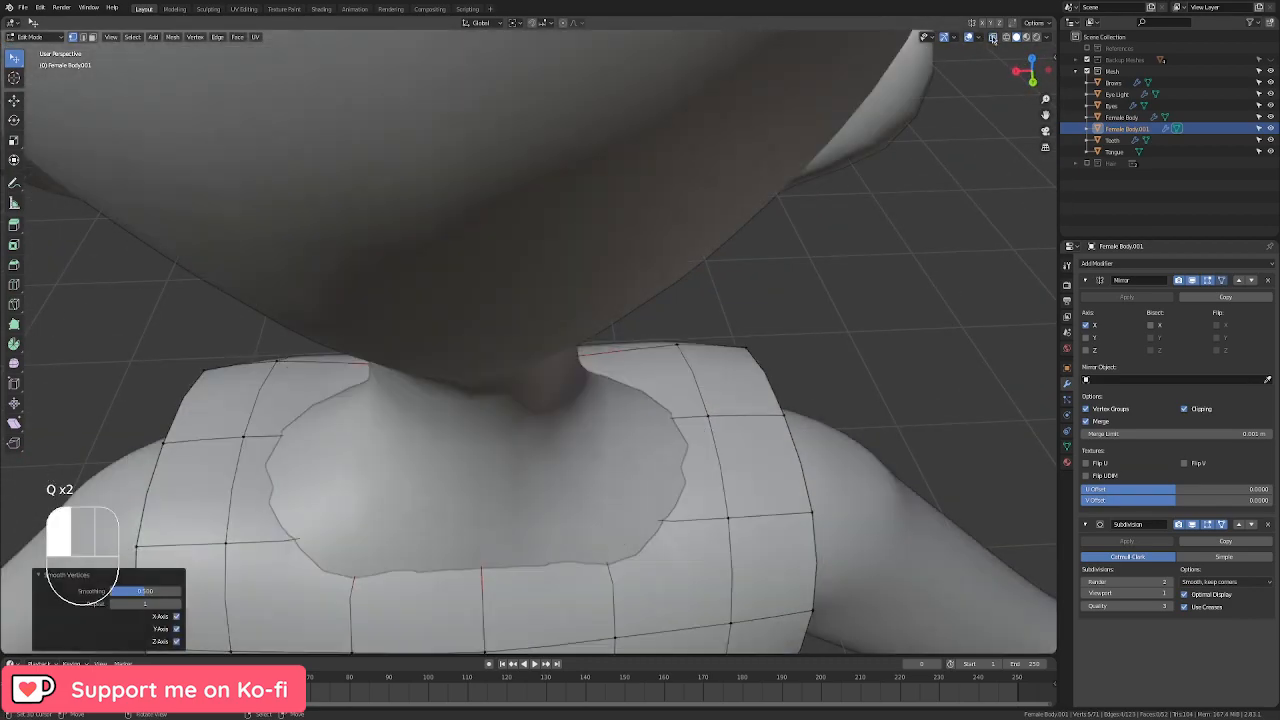
# Step: In front view, raise the neckline loop along Z, tilt it about X and shift it to fit the base of the neck
pyautogui.press('KP_1')
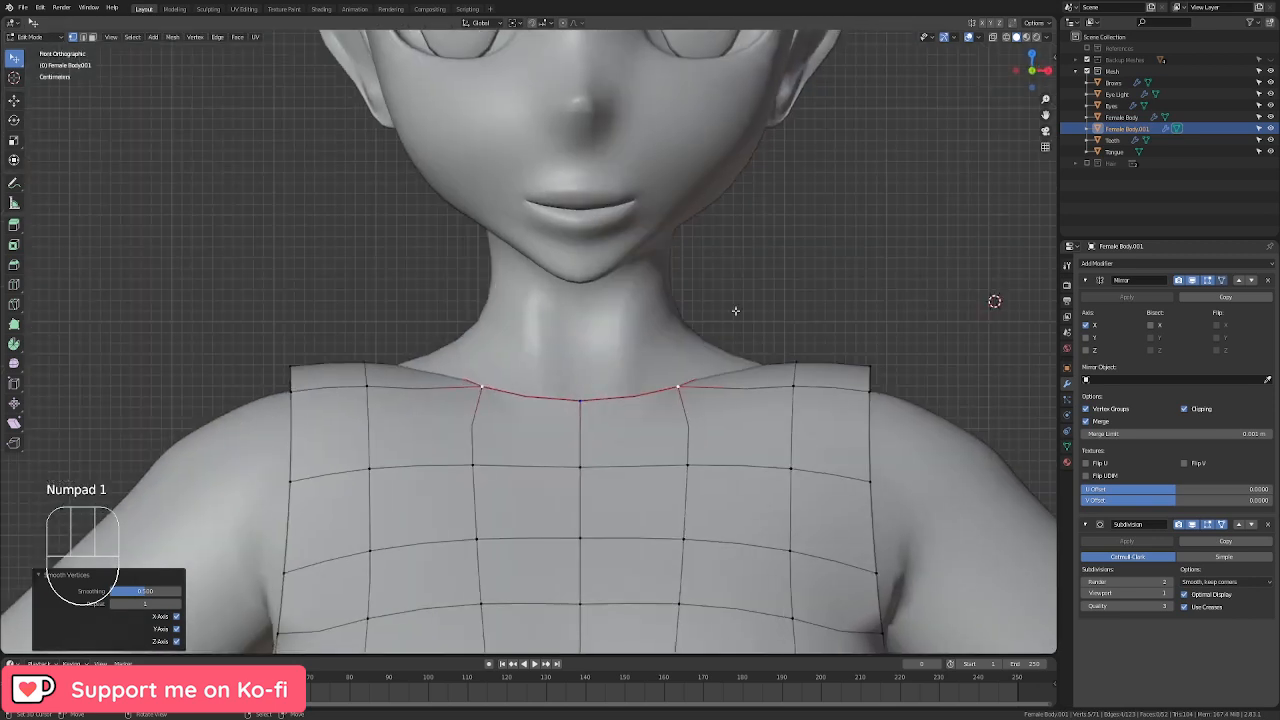
pyautogui.press('g')
pyautogui.press('z')
pyautogui.click(774, 346)
pyautogui.press('r')
pyautogui.press('x')
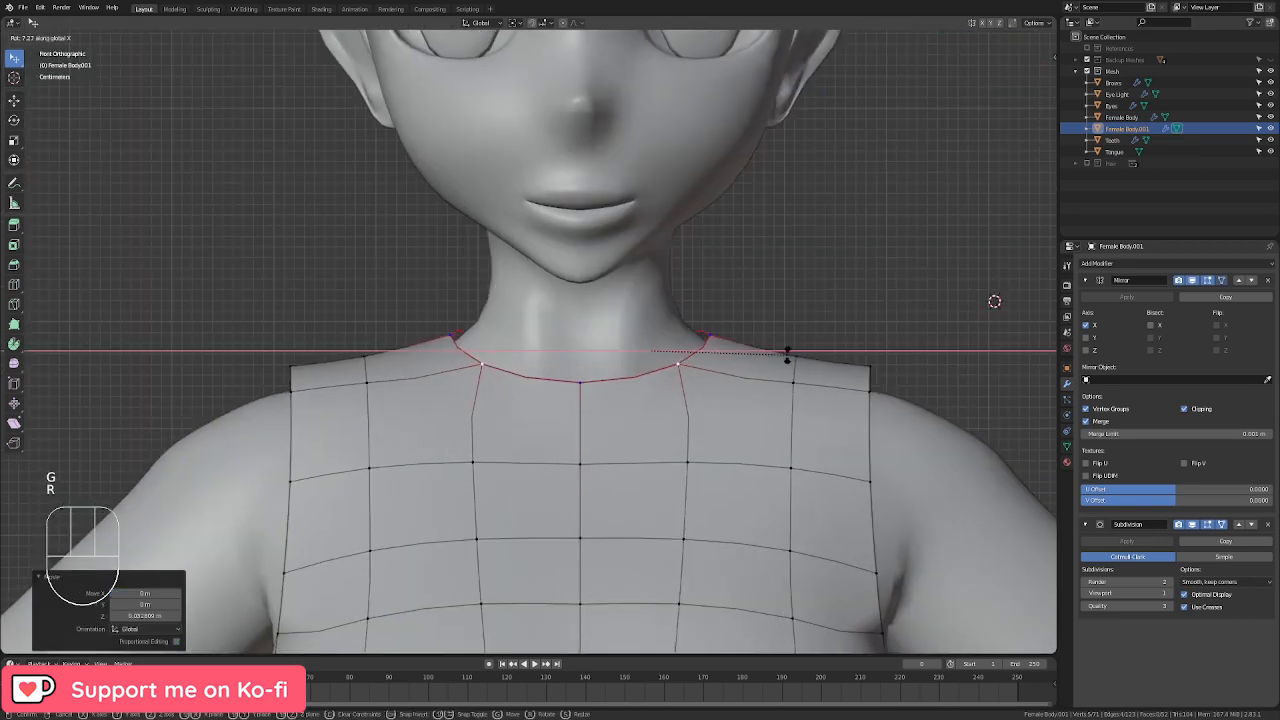
pyautogui.click(789, 362)
pyautogui.press('g')
pyautogui.click(776, 364)
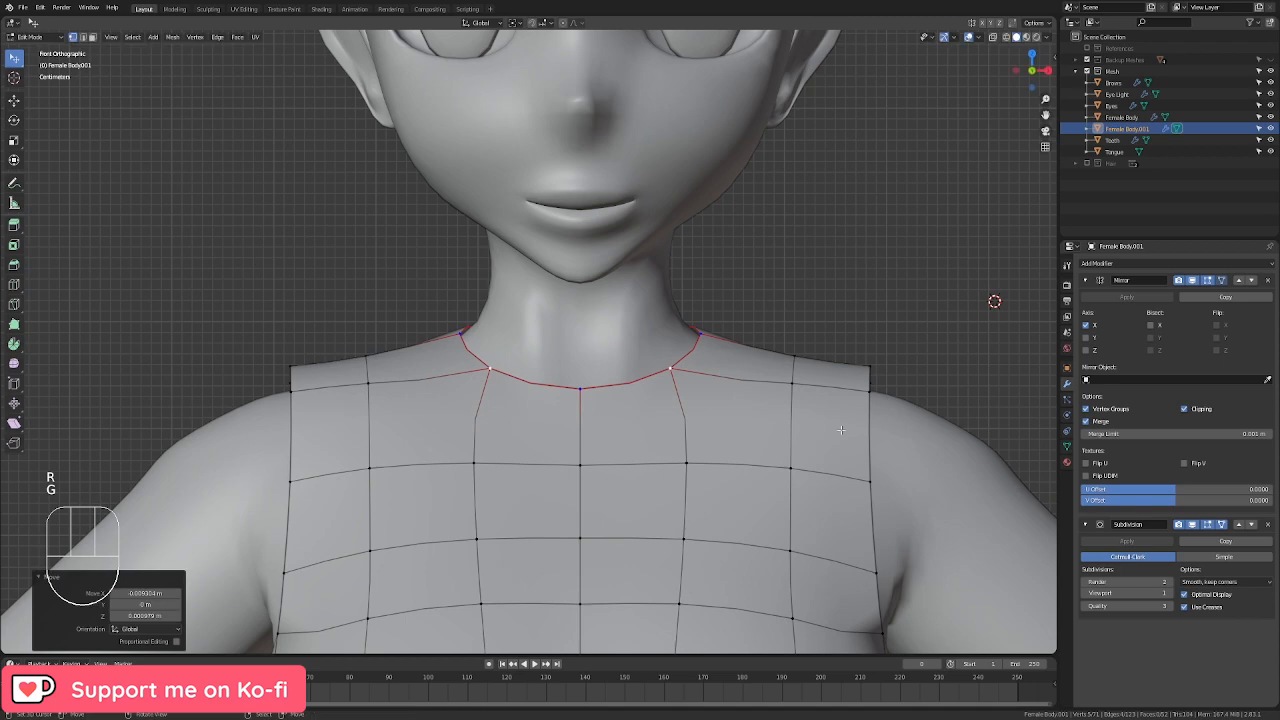
# Step: Select the edge loops across the shoulder top, smooth their vertices, and rotate them in front view to follow the shoulder slope
pyautogui.keyDown('alt'); pyautogui.click(789, 382); pyautogui.keyUp('alt')
pyautogui.keyDown('alt'); pyautogui.keyDown('shift'); pyautogui.click(806, 360); pyautogui.keyUp('shift'); pyautogui.keyUp('alt')
pyautogui.moveTo(806, 360); pyautogui.dragTo(805, 469, button='middle')
pyautogui.keyDown('alt'); pyautogui.keyDown('shift'); pyautogui.click(805, 470); pyautogui.keyUp('shift'); pyautogui.keyUp('alt')
pyautogui.press('q')
pyautogui.press('KP_1')
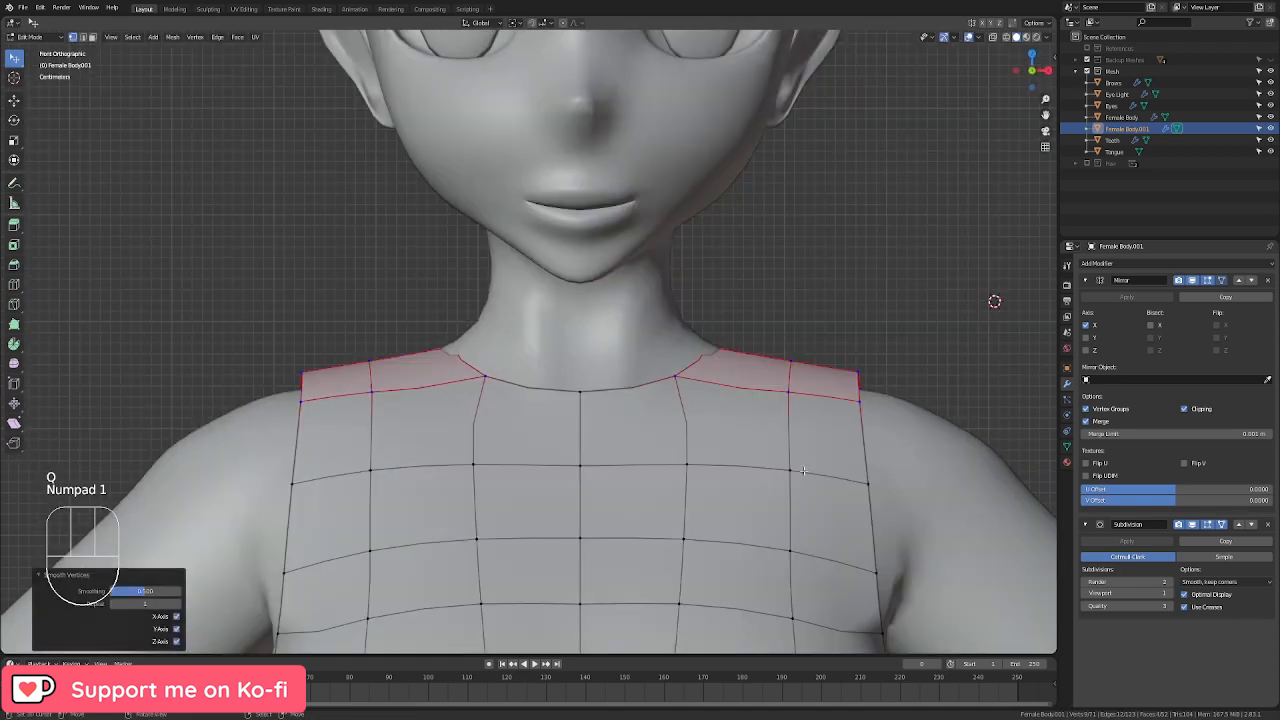
pyautogui.press('r')
pyautogui.press('r')
pyautogui.click(812, 305)
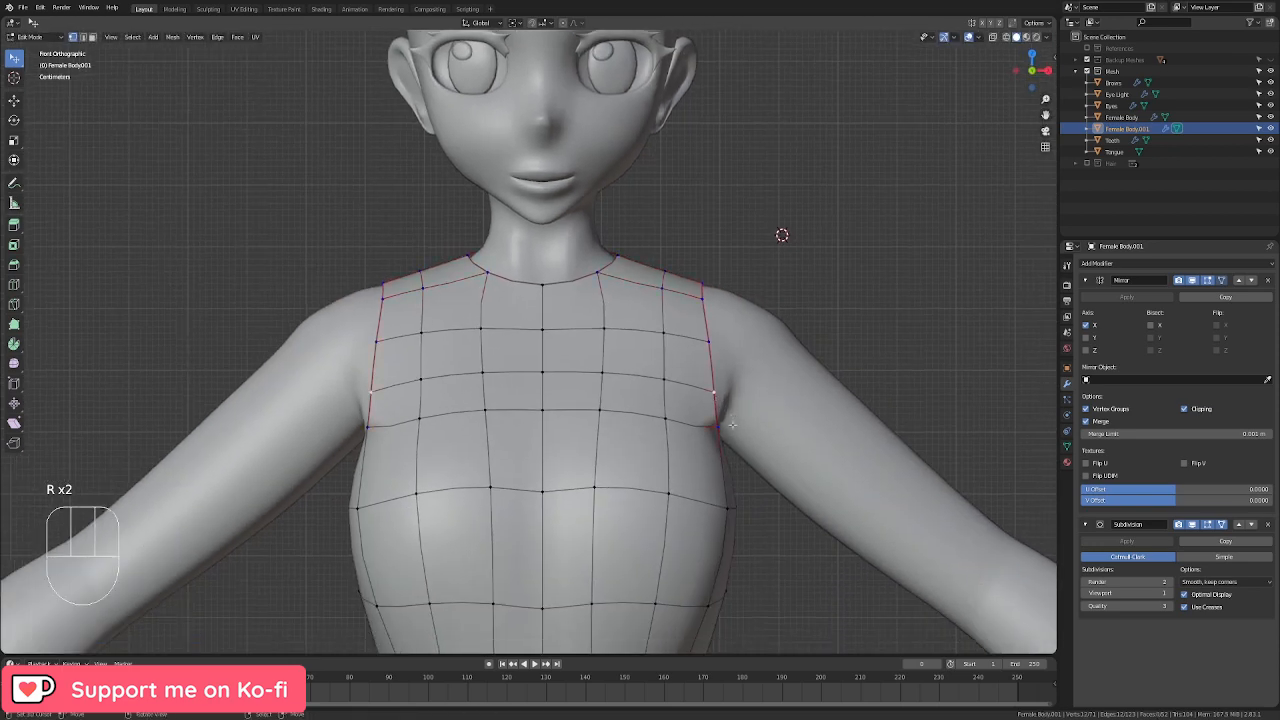
# Step: Smooth the armhole edge loop four times
pyautogui.moveTo(754, 447); pyautogui.dragTo(573, 457, button='middle')
pyautogui.press('q')
pyautogui.click(573, 457)
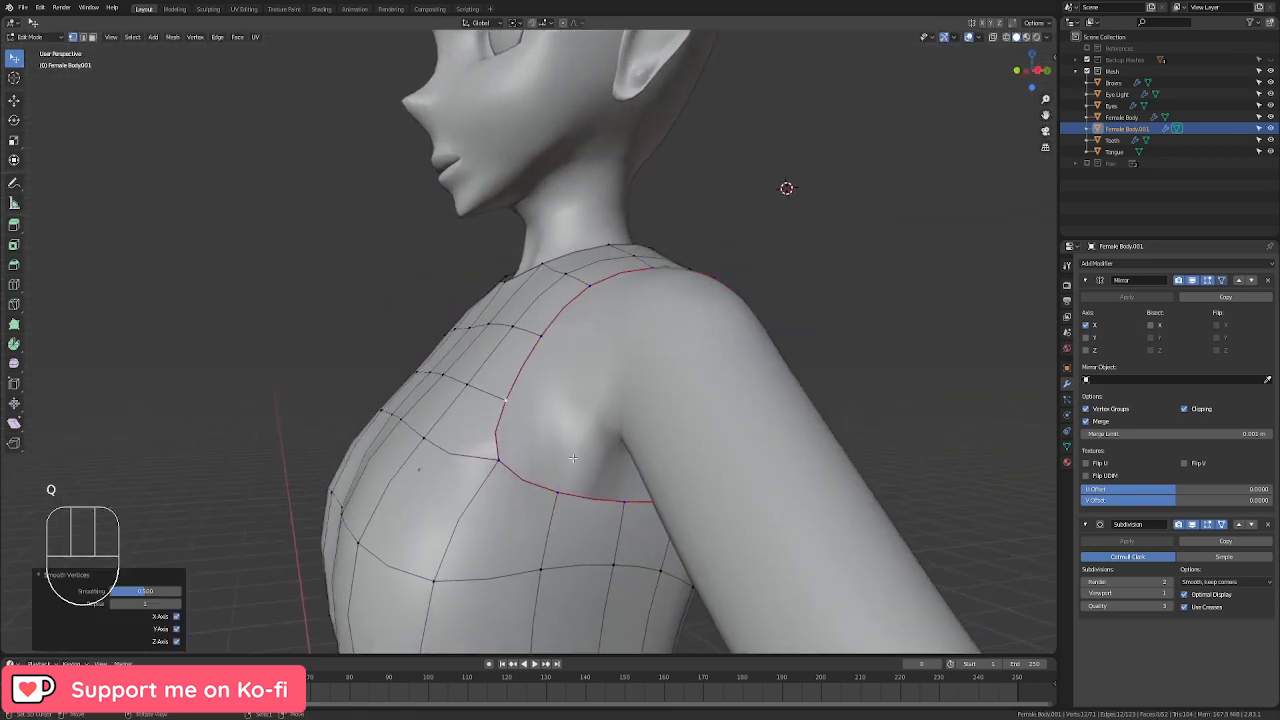
pyautogui.press('KP_1')
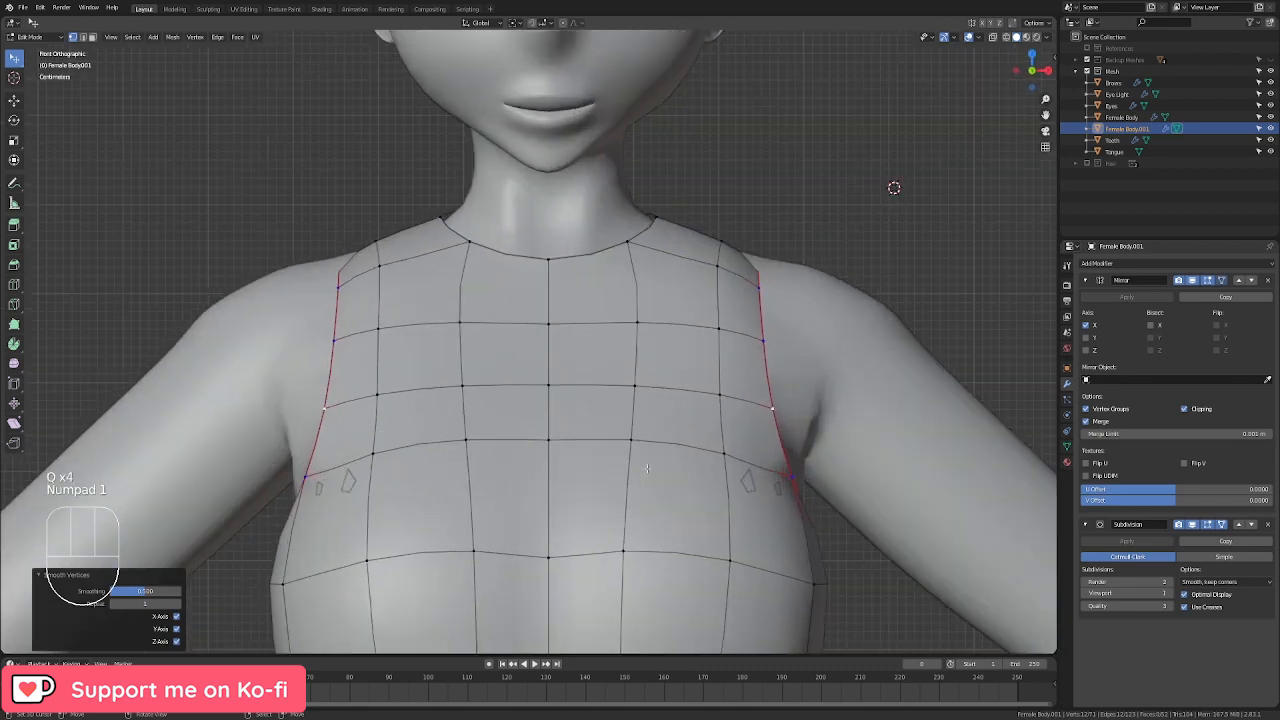
# Step: In front view, raise the armhole loop along Z, scale it up slightly and shift it a little outward and down
pyautogui.press('g')
pyautogui.middleClick(697, 461)
pyautogui.click(706, 454)
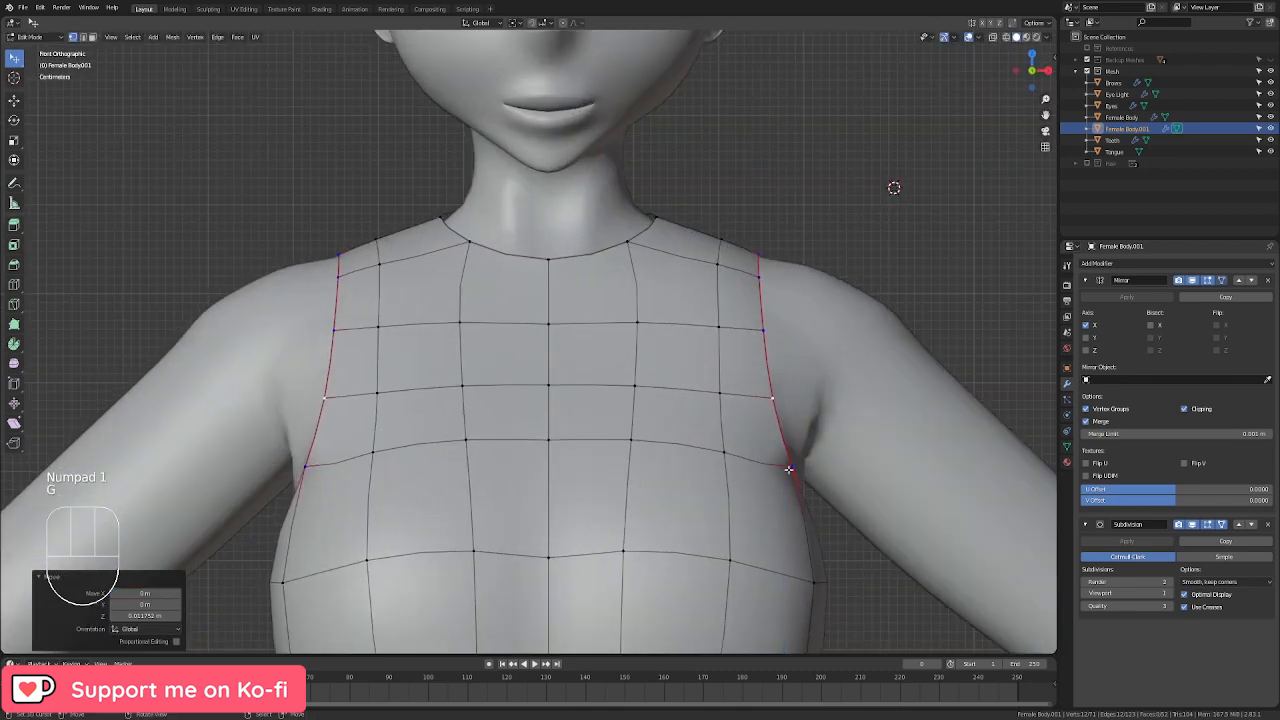
pyautogui.press('s')
pyautogui.click(811, 468)
pyautogui.press('g')
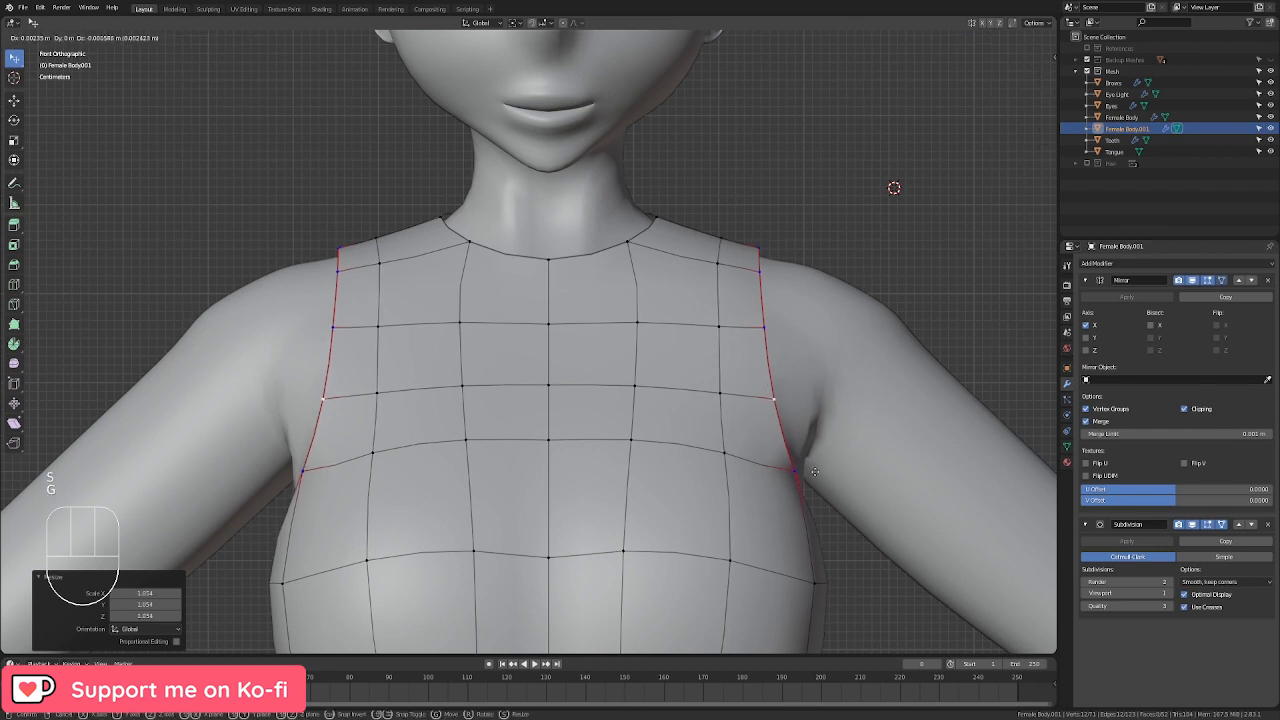
pyautogui.click(816, 472)
# Step: Extrude the armhole loop outward over the shoulder, flatten it to 0 along X, and scale it down to about 0.935
pyautogui.scroll(-2, 816, 472)
pyautogui.scroll(4, 604, 449)
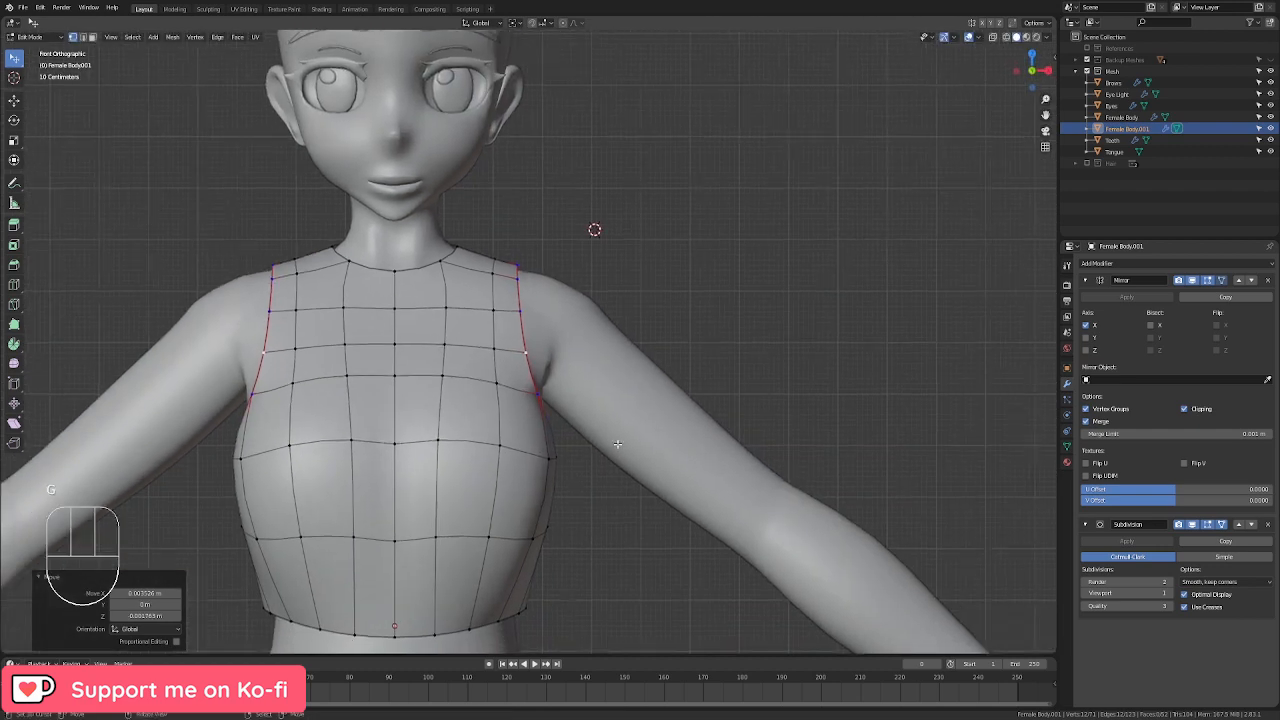
pyautogui.press('e')
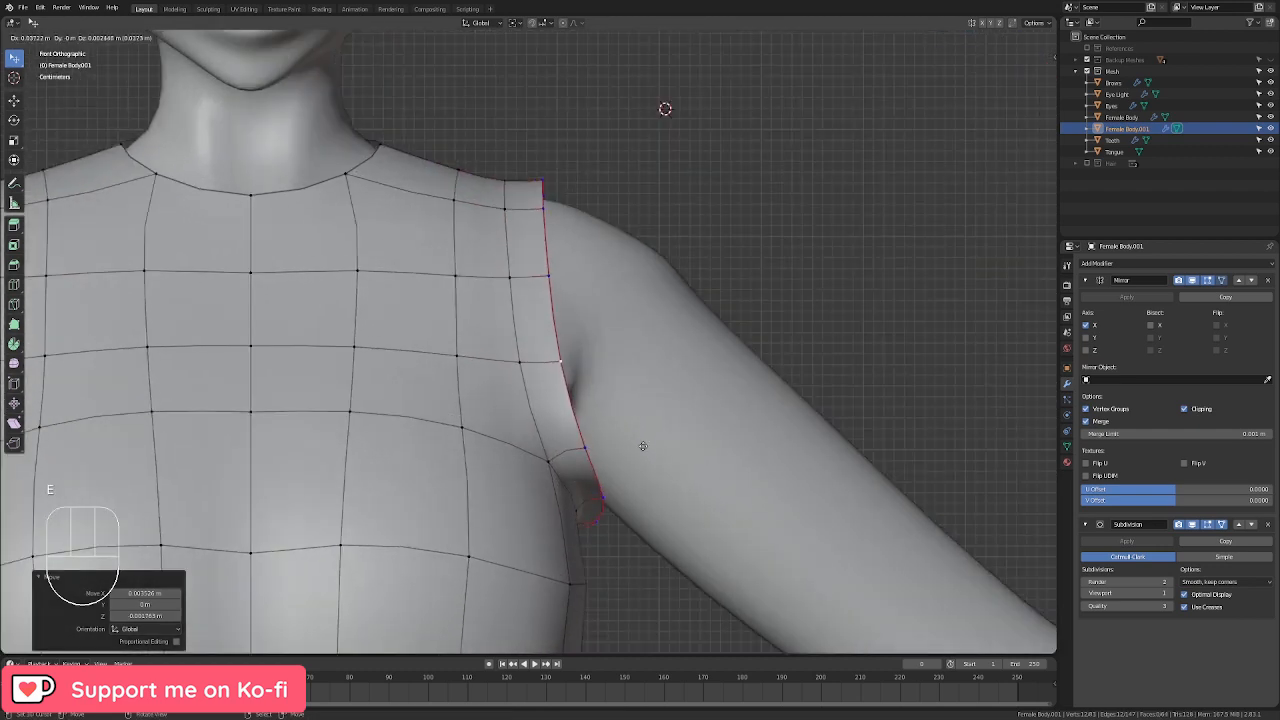
pyautogui.click(641, 446)
pyautogui.press('s')
pyautogui.press('0')
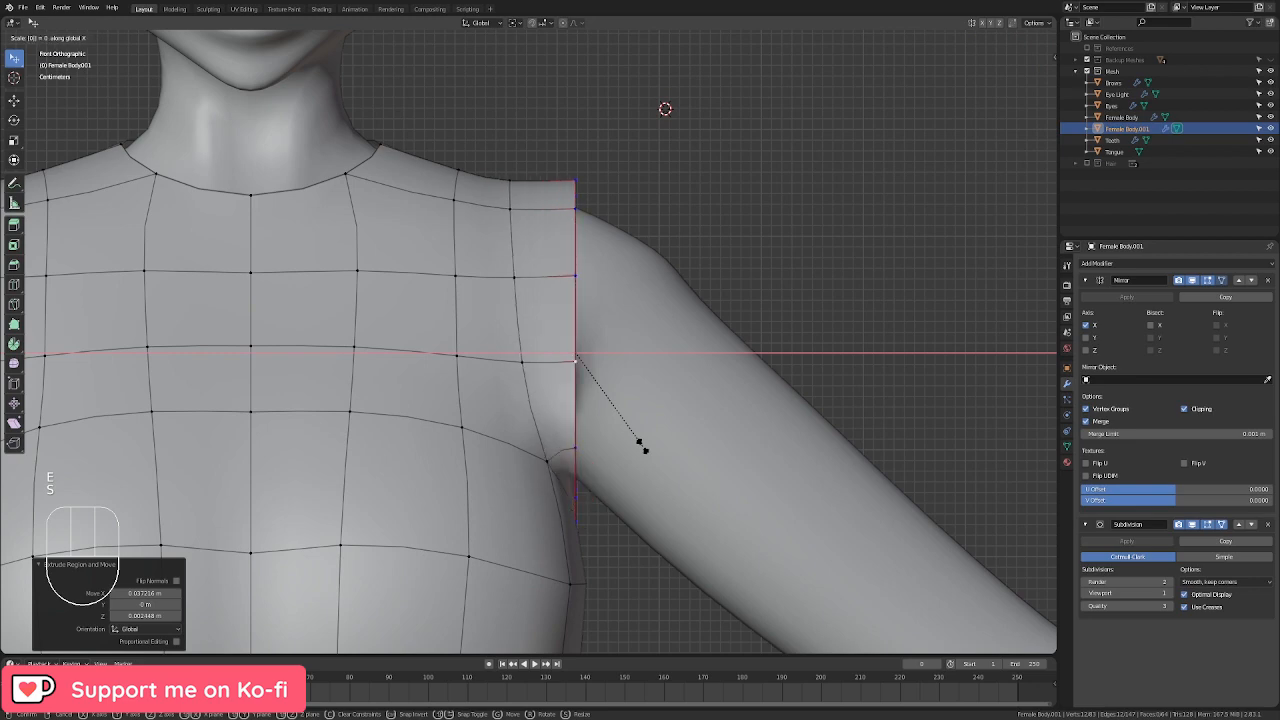
pyautogui.click(645, 449)
pyautogui.press('s')
pyautogui.click(646, 505)
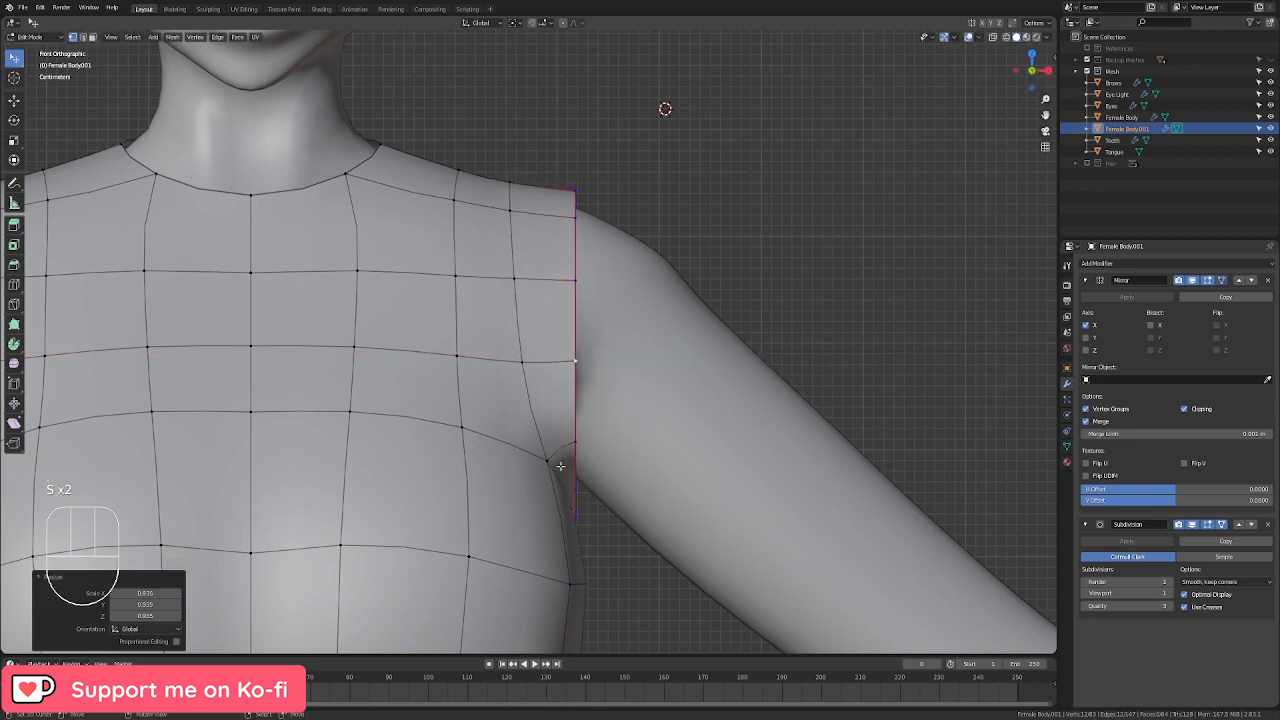
# Step: Centre the extruded armhole loop around the arm by moving it along Y and narrowing it along Y
pyautogui.scroll(-3, 711, 349)
pyautogui.moveTo(711, 349); pyautogui.dragTo(452, 508, button='middle')
pyautogui.press('g')
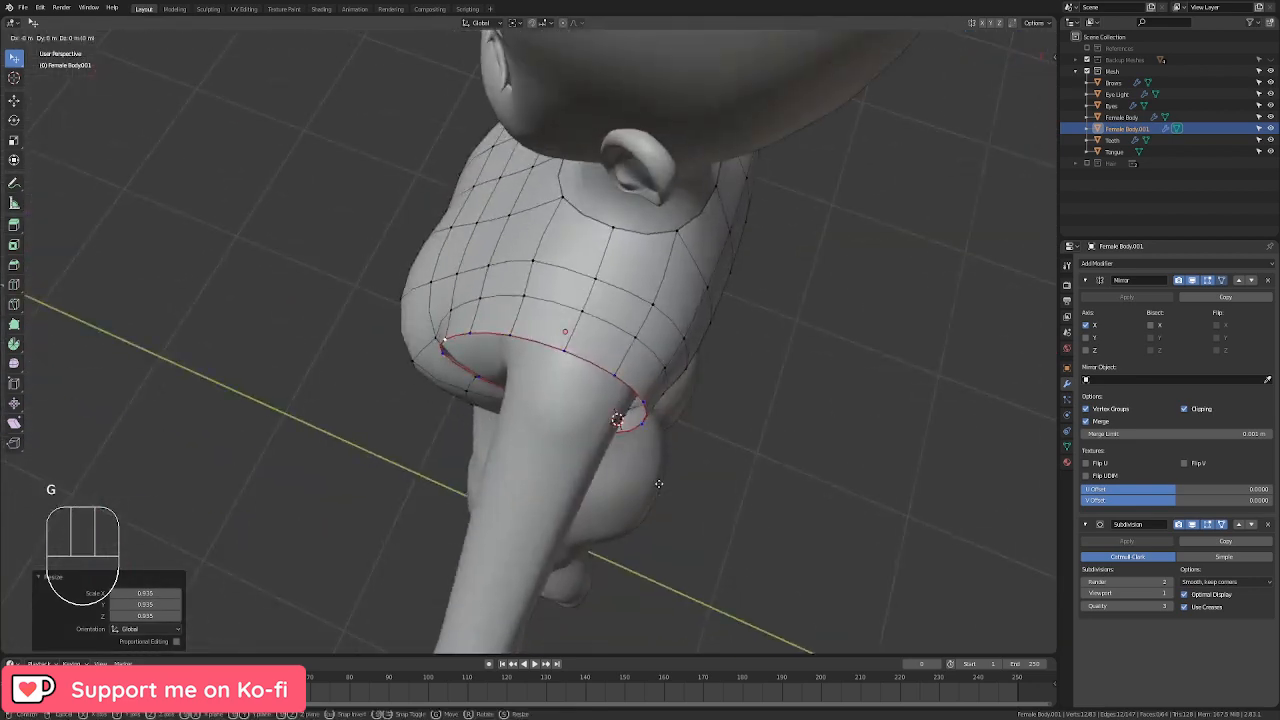
pyautogui.press('y')
pyautogui.click(668, 486)
pyautogui.press('s')
pyautogui.press('y')
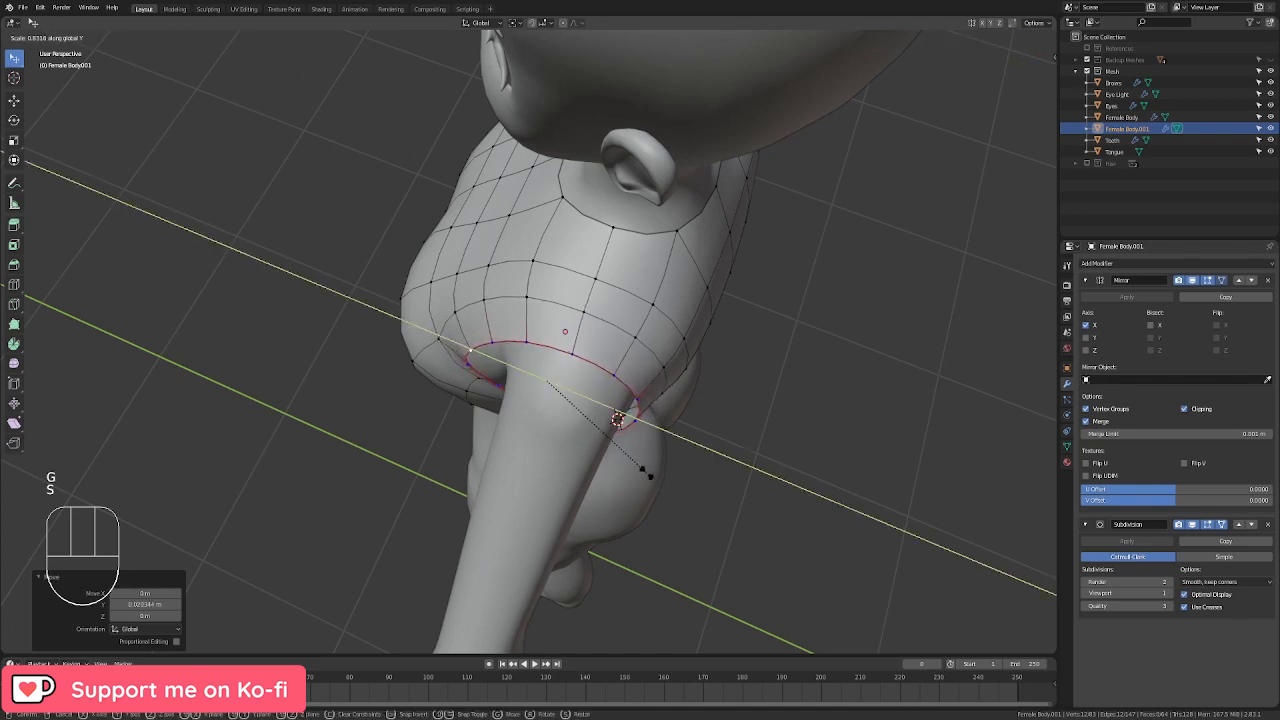
pyautogui.click(645, 471)
pyautogui.press('g')
pyautogui.press('y')
pyautogui.click(651, 476)
# Step: Rotate the armhole loop about 6.2° around Z and tilt it slightly in front view
pyautogui.press('r')
pyautogui.press('z')
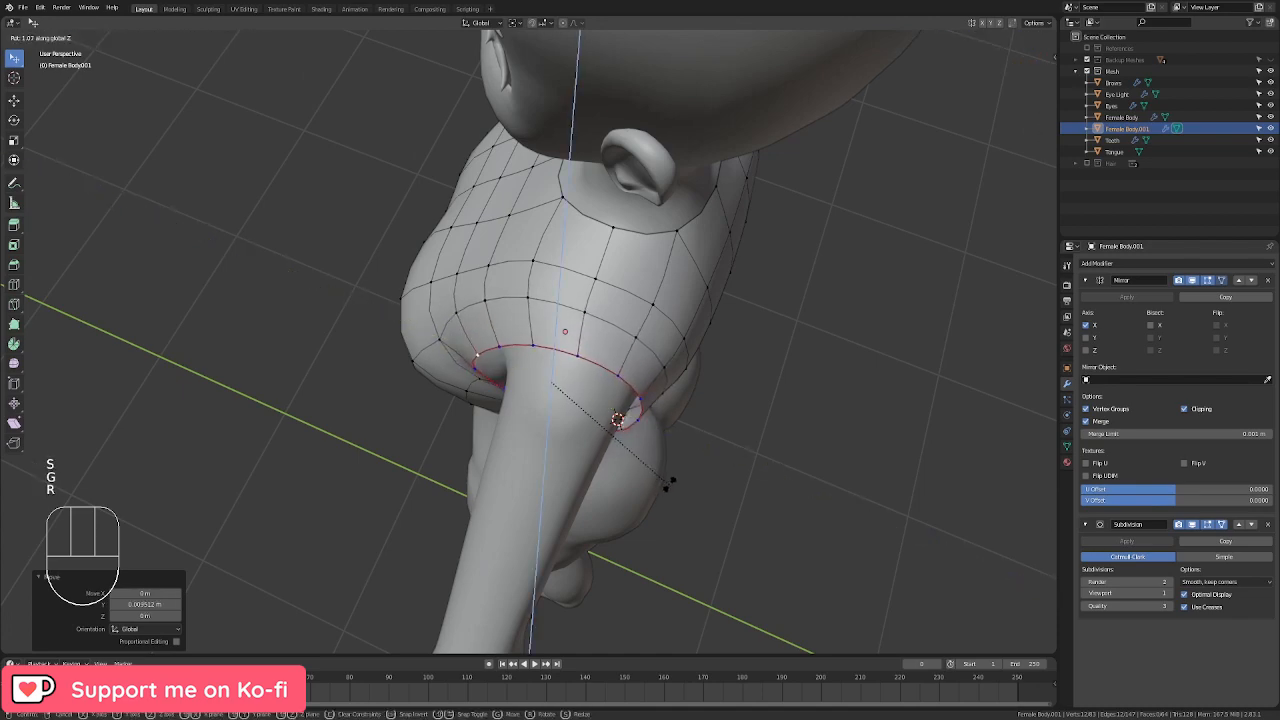
pyautogui.click(676, 470)
pyautogui.moveTo(671, 471); pyautogui.dragTo(625, 392, button='middle')
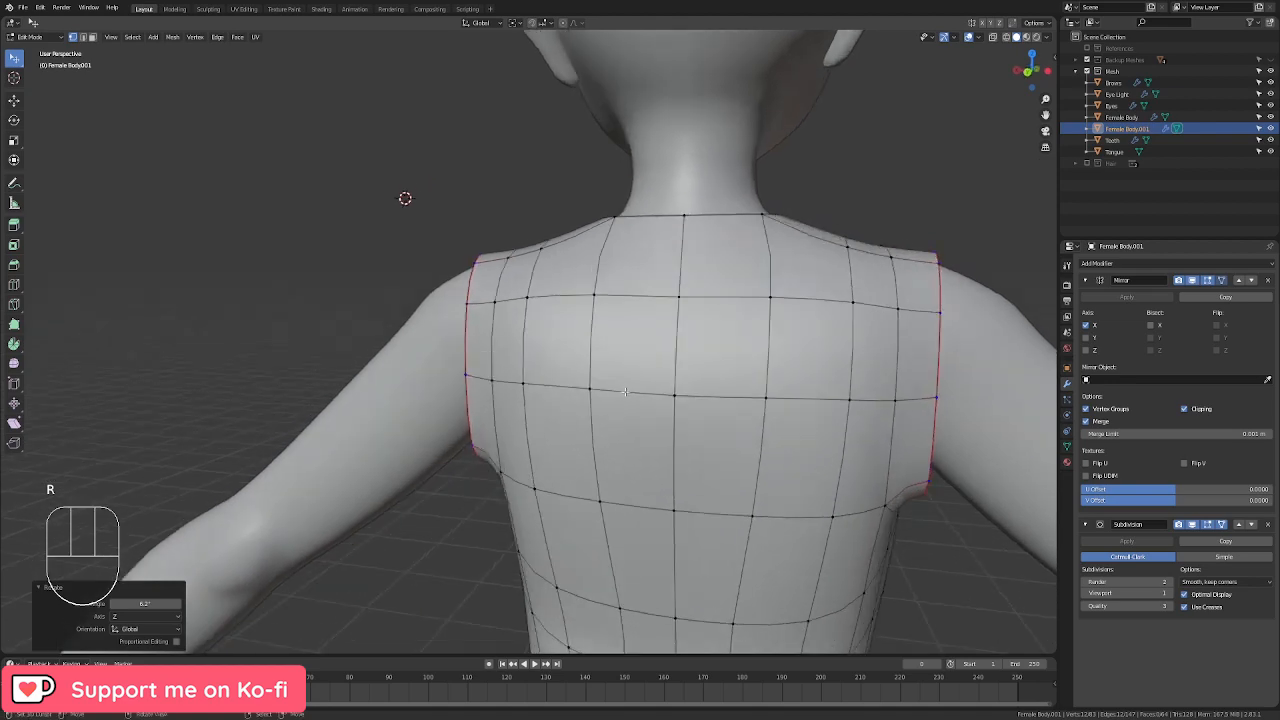
pyautogui.press('KP_1')
pyautogui.scroll(4, 694, 400)
pyautogui.press('r')
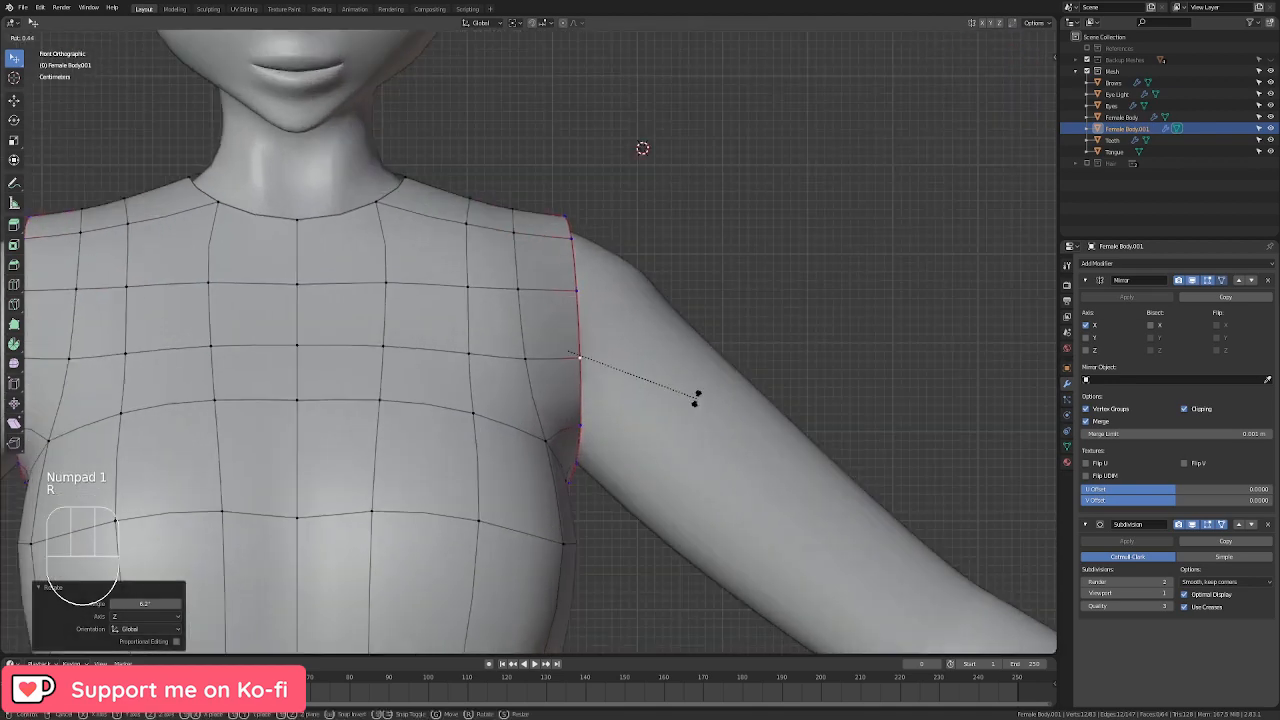
pyautogui.keyDown('shift'); pyautogui.moveTo(698, 400); pyautogui.dragTo(636, 373, button='middle'); pyautogui.keyUp('shift')
# Step: Extrude the armhole loop down the upper arm, and rotate, move and scale the new loop to wrap the arm
pyautogui.press('e')
pyautogui.click(620, 380)
pyautogui.press('r')
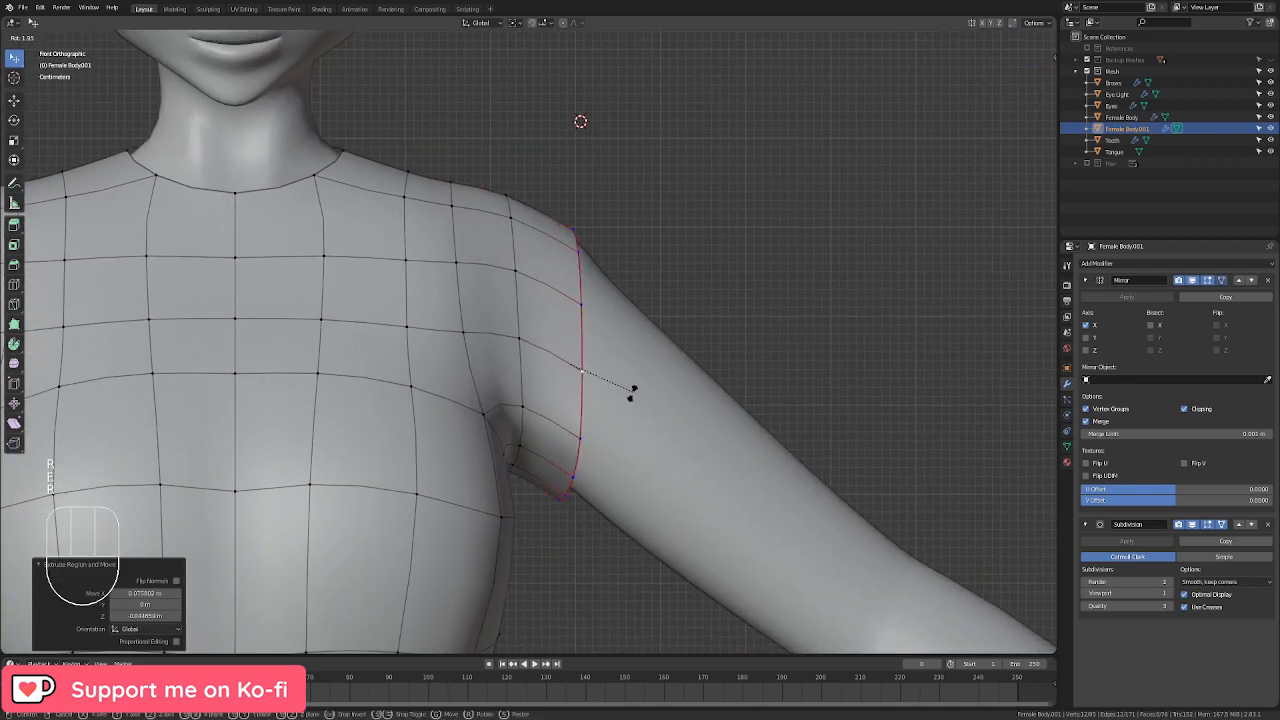
pyautogui.click(624, 433)
pyautogui.press('g')
pyautogui.click(654, 453)
pyautogui.press('s')
pyautogui.click(644, 446)
pyautogui.press('g')
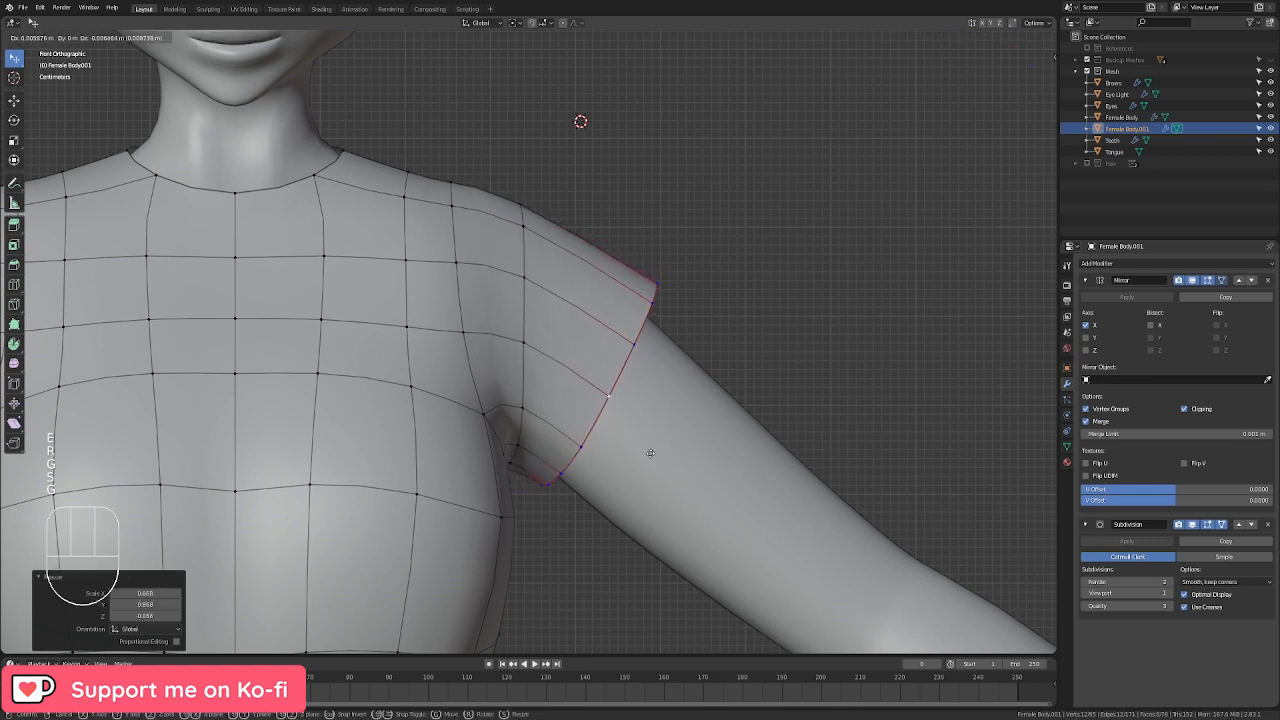
pyautogui.click(659, 465)
pyautogui.press('s')
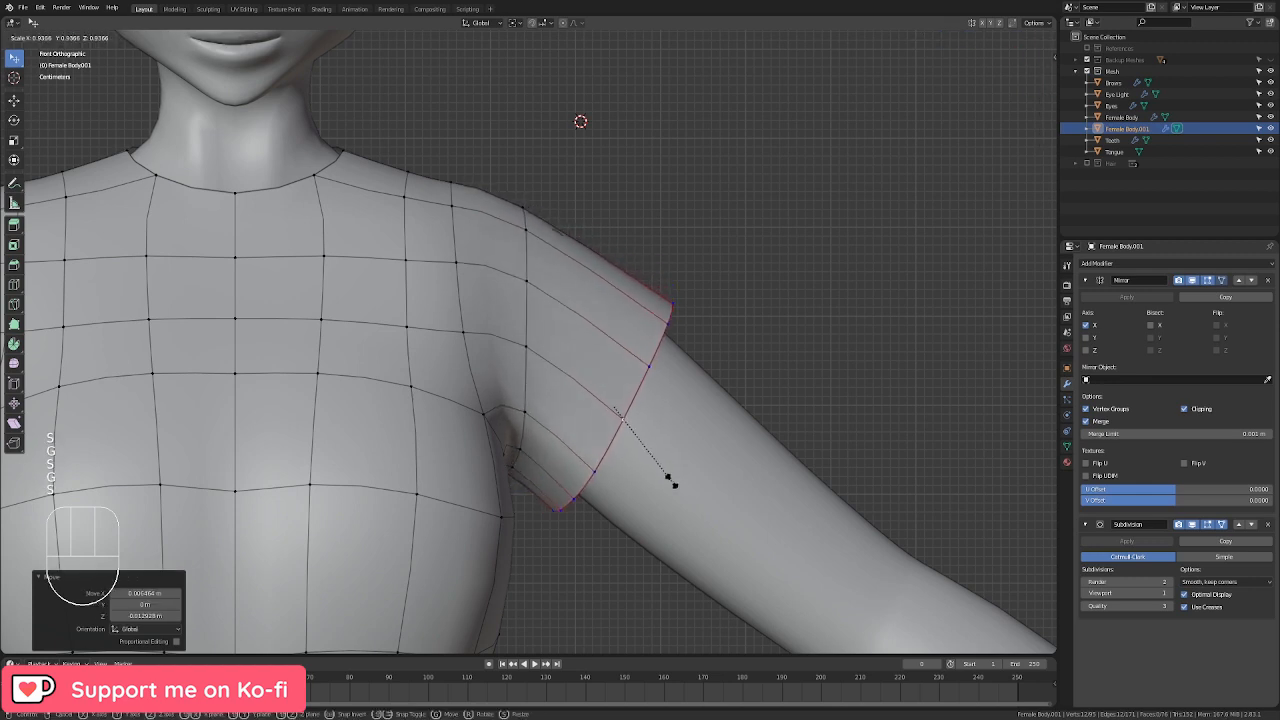
pyautogui.click(676, 483)
# Step: Extrude the sleeve opening one more segment down the arm and scale its edge loop to fit
pyautogui.press('e')
pyautogui.click(720, 520)
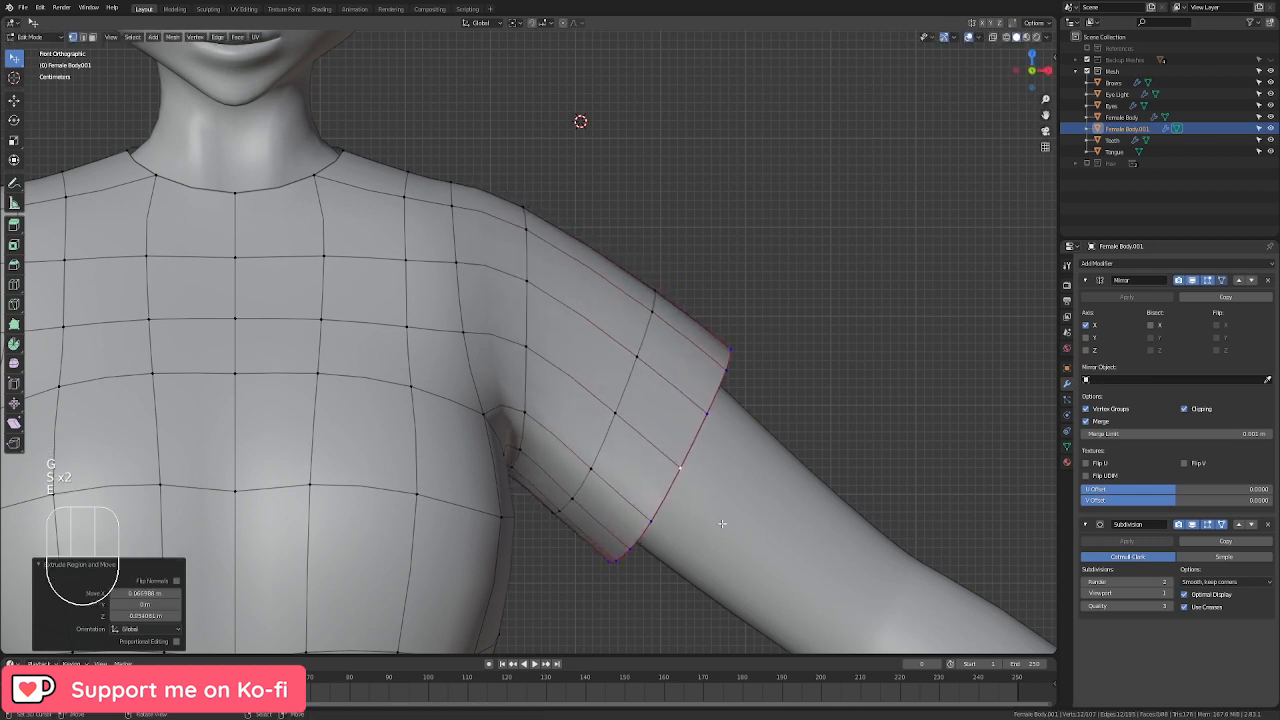
pyautogui.press('s')
pyautogui.click(714, 516)
# Step: Edge-slide the three lengthwise loops on the front of the sleeve and chest to even out their spacing
pyautogui.keyDown('alt'); pyautogui.click(646, 517); pyautogui.keyUp('alt')
pyautogui.press('g')
pyautogui.press('g')
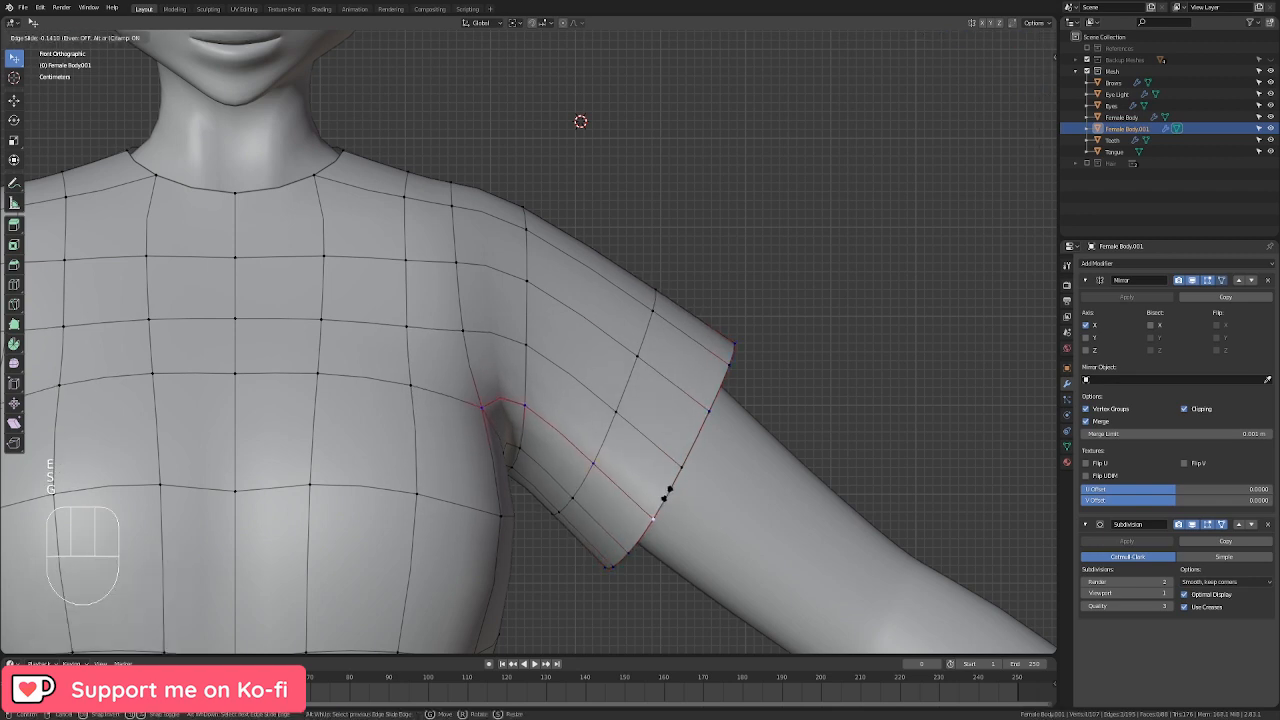
pyautogui.click(666, 494)
pyautogui.keyDown('alt'); pyautogui.click(655, 440); pyautogui.keyUp('alt')
pyautogui.press('g')
pyautogui.press('g')
pyautogui.click(664, 438)
pyautogui.keyDown('alt'); pyautogui.click(683, 389); pyautogui.keyUp('alt')
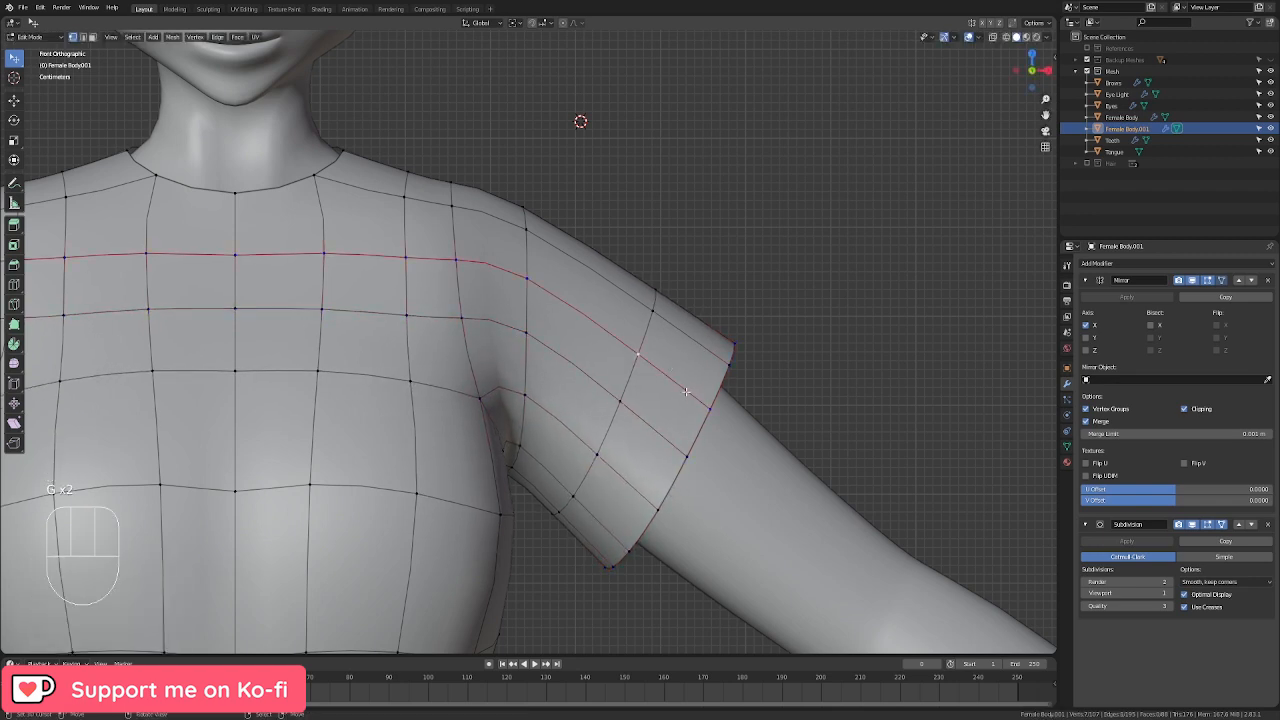
pyautogui.press('g')
pyautogui.press('g')
pyautogui.click(697, 397)
# Step: Edge-slide the two lengthwise loops across the back of the sleeve and shoulder to even out their spacing
pyautogui.moveTo(697, 397); pyautogui.dragTo(336, 456, button='middle')
pyautogui.keyDown('alt'); pyautogui.click(705, 323); pyautogui.keyUp('alt')
pyautogui.press('g')
pyautogui.press('g')
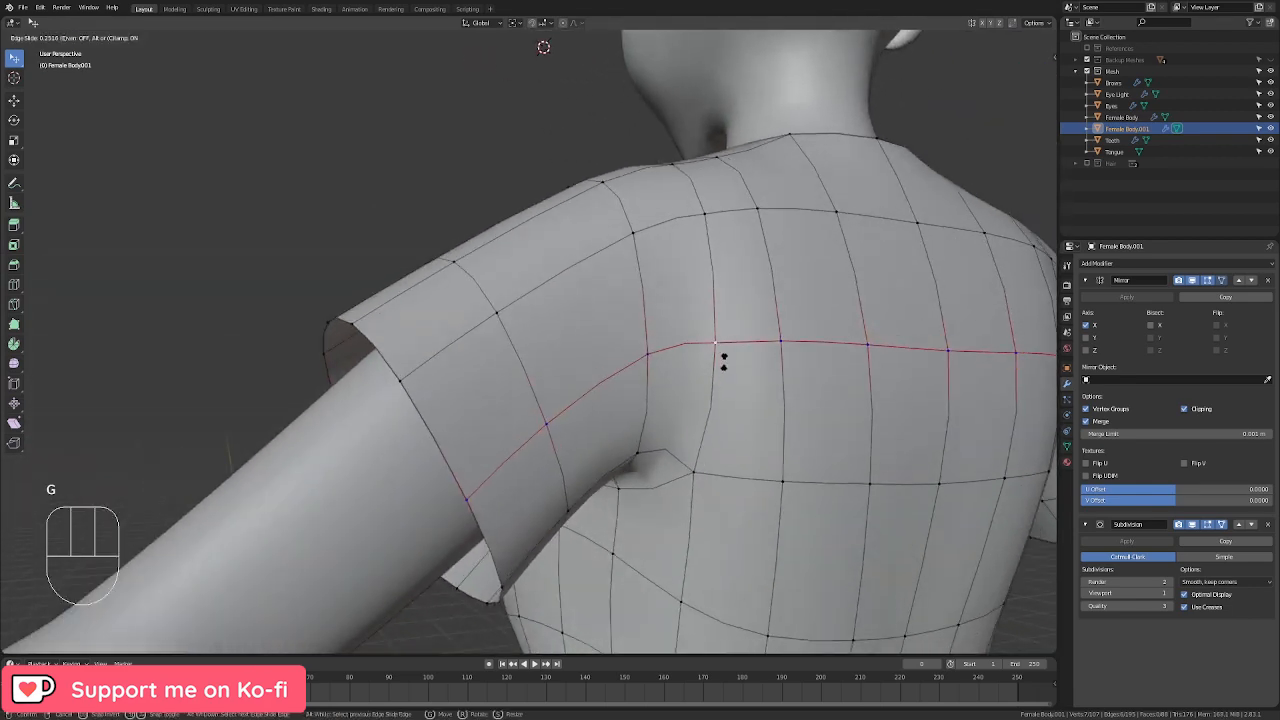
pyautogui.click(725, 365)
pyautogui.keyDown('alt'); pyautogui.click(645, 213); pyautogui.keyUp('alt')
pyautogui.press('g')
pyautogui.press('g')
pyautogui.click(660, 240)
# Step: Add the neighbouring back loop to the selection and move both loops along Y to clear the body
pyautogui.moveTo(660, 240); pyautogui.dragTo(705, 398, button='middle')
pyautogui.keyDown('alt'); pyautogui.keyDown('shift'); pyautogui.click(705, 399); pyautogui.keyUp('shift'); pyautogui.keyUp('alt')
pyautogui.press('g')
pyautogui.press('y')
pyautogui.click(911, 449)
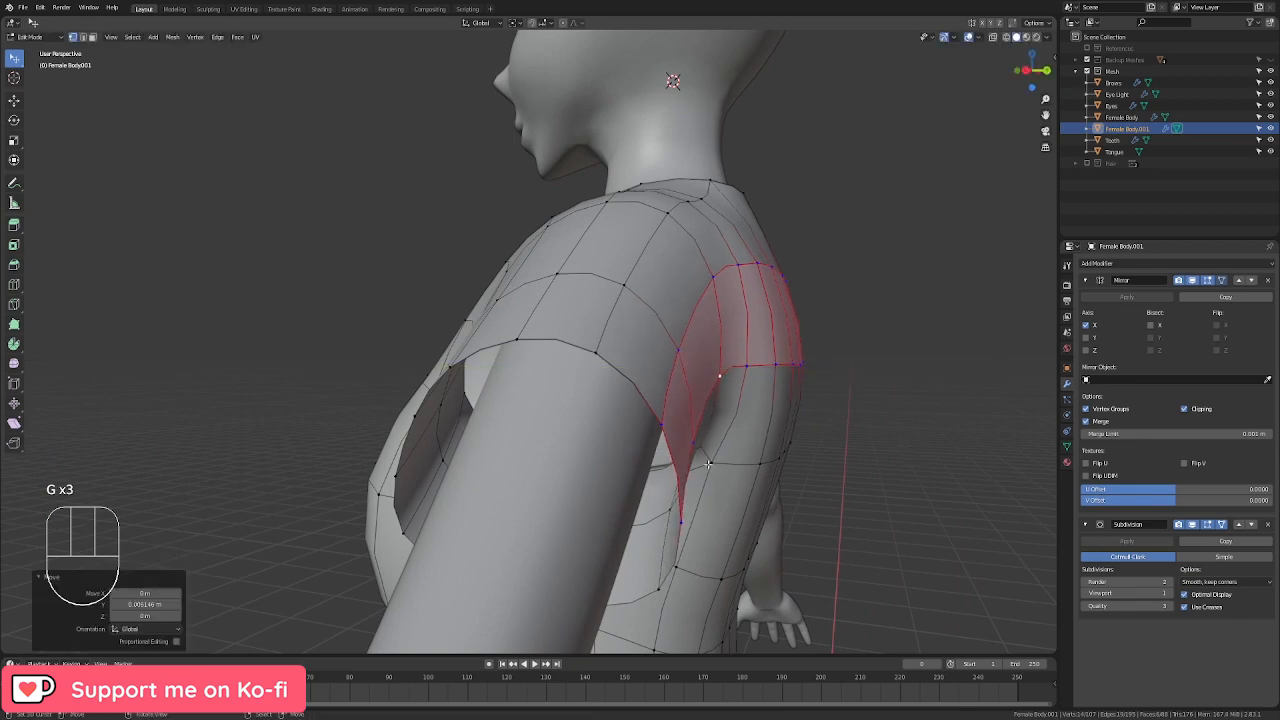
# Step: From below, move and rotate the front underarm edges of the sleeve, and rotate the rear underarm edges about Z
pyautogui.moveTo(740, 560); pyautogui.dragTo(675, 380, button='middle')
pyautogui.moveTo(572, 421); pyautogui.dragTo(528, 384, button='middle')
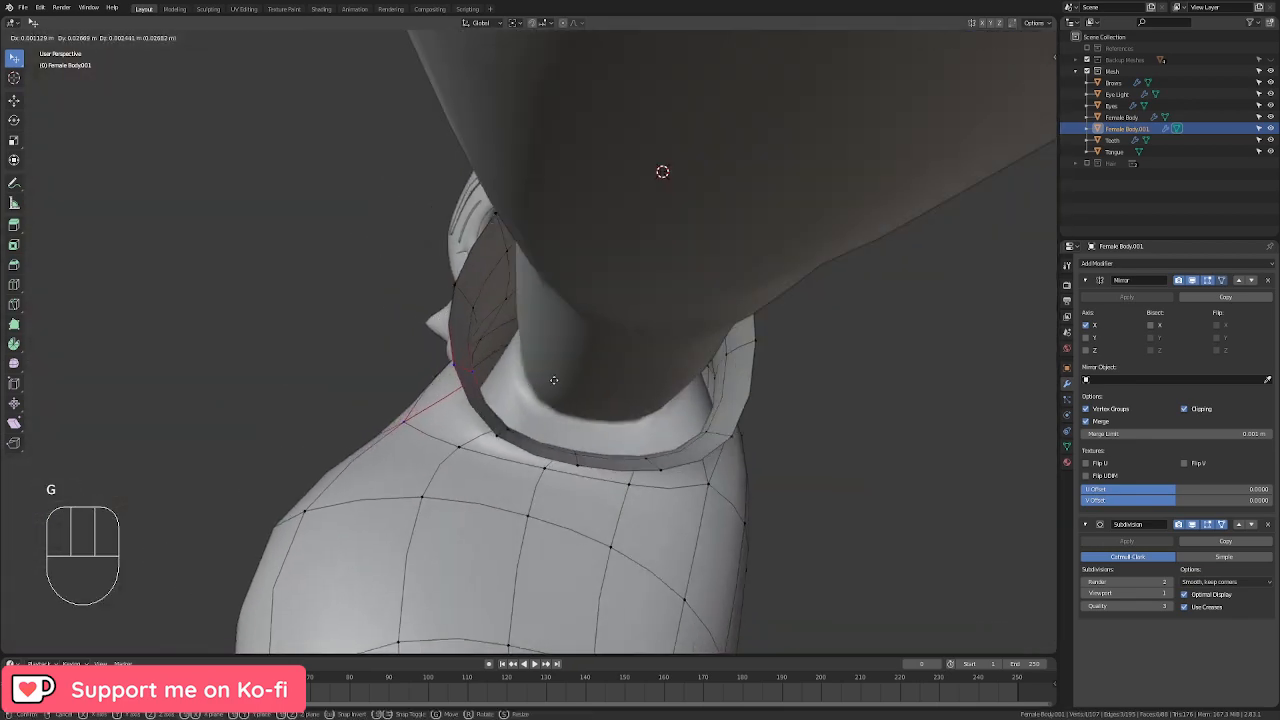
pyautogui.press('g')
pyautogui.press('r')
pyautogui.click(716, 457)
pyautogui.press('r')
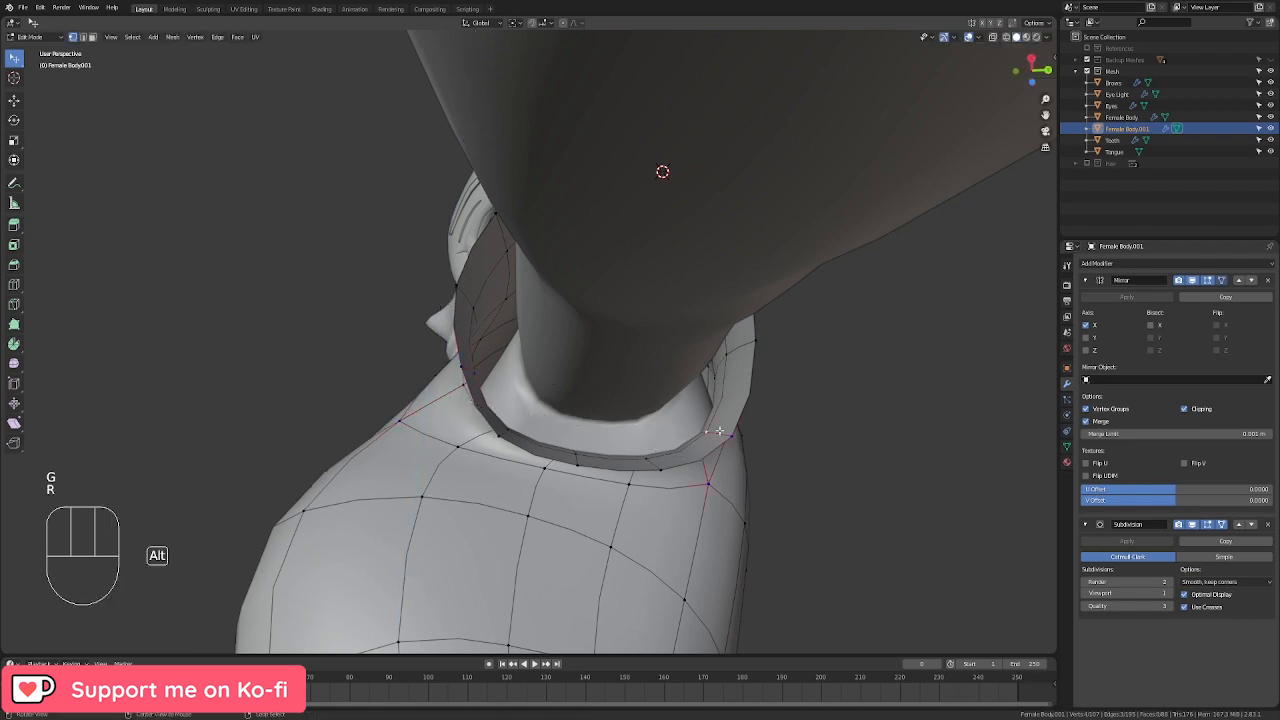
pyautogui.press('z')
pyautogui.click(810, 456)
# Step: Rotate the lengthwise loop along the sleeve's front underside about Z and move it back along Y
pyautogui.moveTo(803, 451); pyautogui.dragTo(555, 531, button='middle')
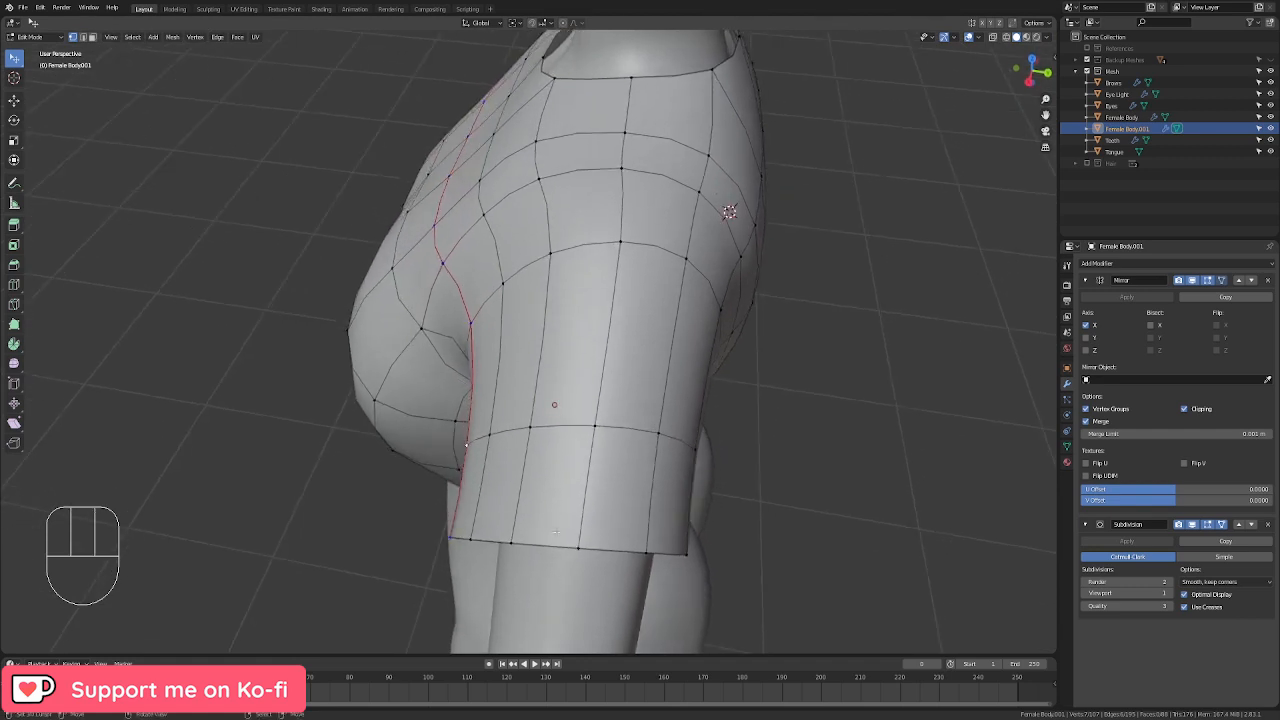
pyautogui.press('r')
pyautogui.press('z')
pyautogui.click(634, 485)
pyautogui.press('g')
pyautogui.press('y')
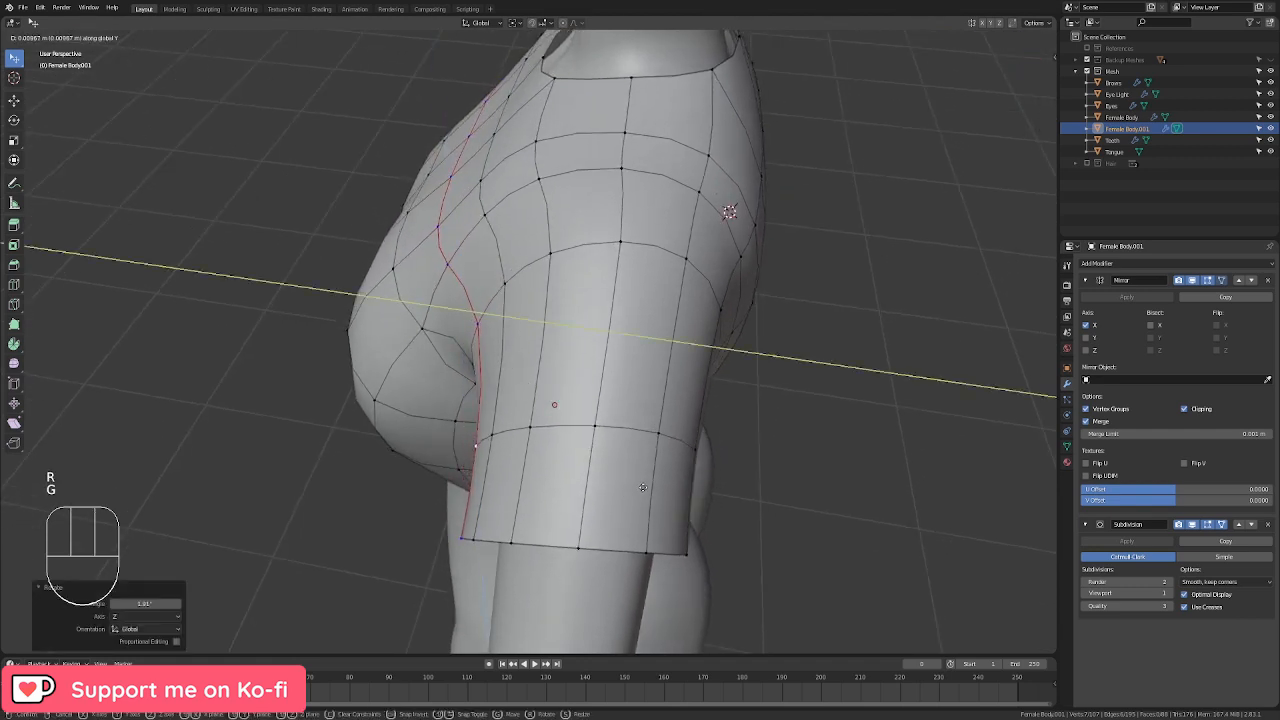
pyautogui.click(642, 485)
# Step: Rotate the next lengthwise loop on the sleeve's front about Z and adjust its position along Y
pyautogui.keyDown('alt'); pyautogui.click(505, 320); pyautogui.keyUp('alt')
pyautogui.press('r')
pyautogui.press('z')
pyautogui.click(603, 412)
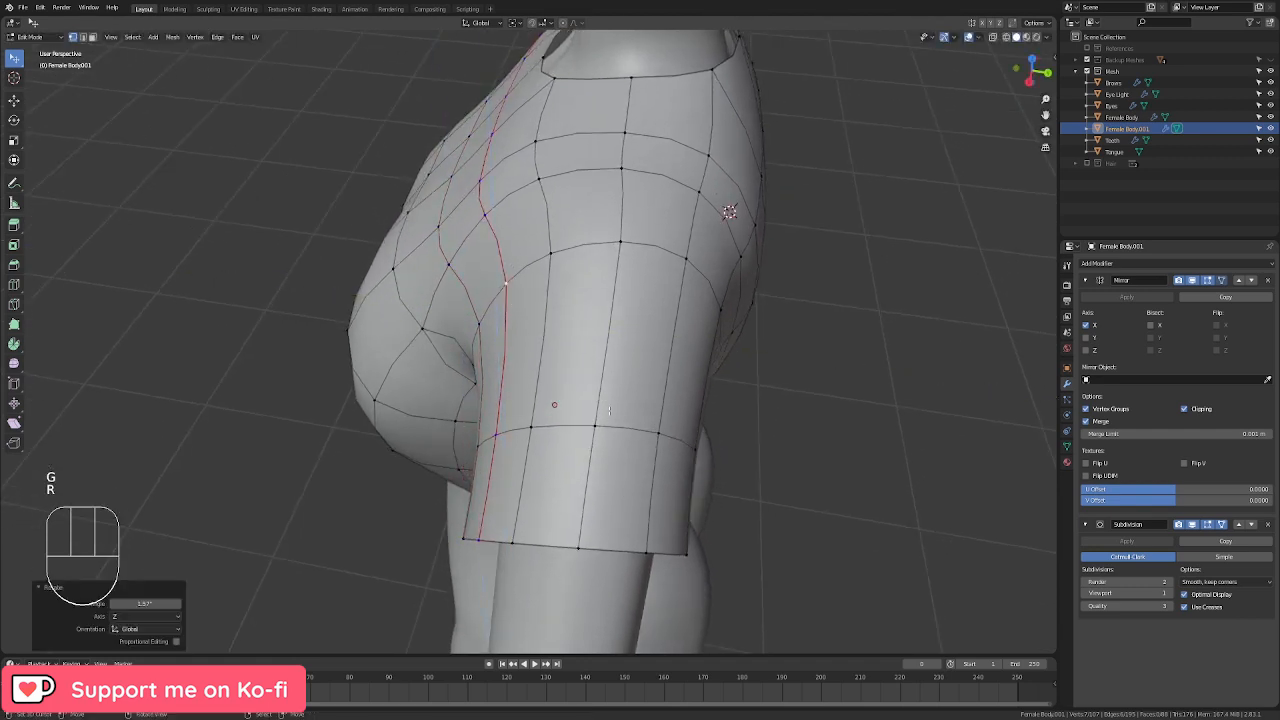
pyautogui.press('g')
pyautogui.press('y')
pyautogui.click(610, 411)
# Step: Shift the three lengthwise loops over the sleeve top toward the back to space them evenly around the arm
pyautogui.moveTo(610, 411); pyautogui.dragTo(560, 340, button='middle')
pyautogui.keyDown('alt'); pyautogui.rightClick(535, 343); pyautogui.keyUp('alt')
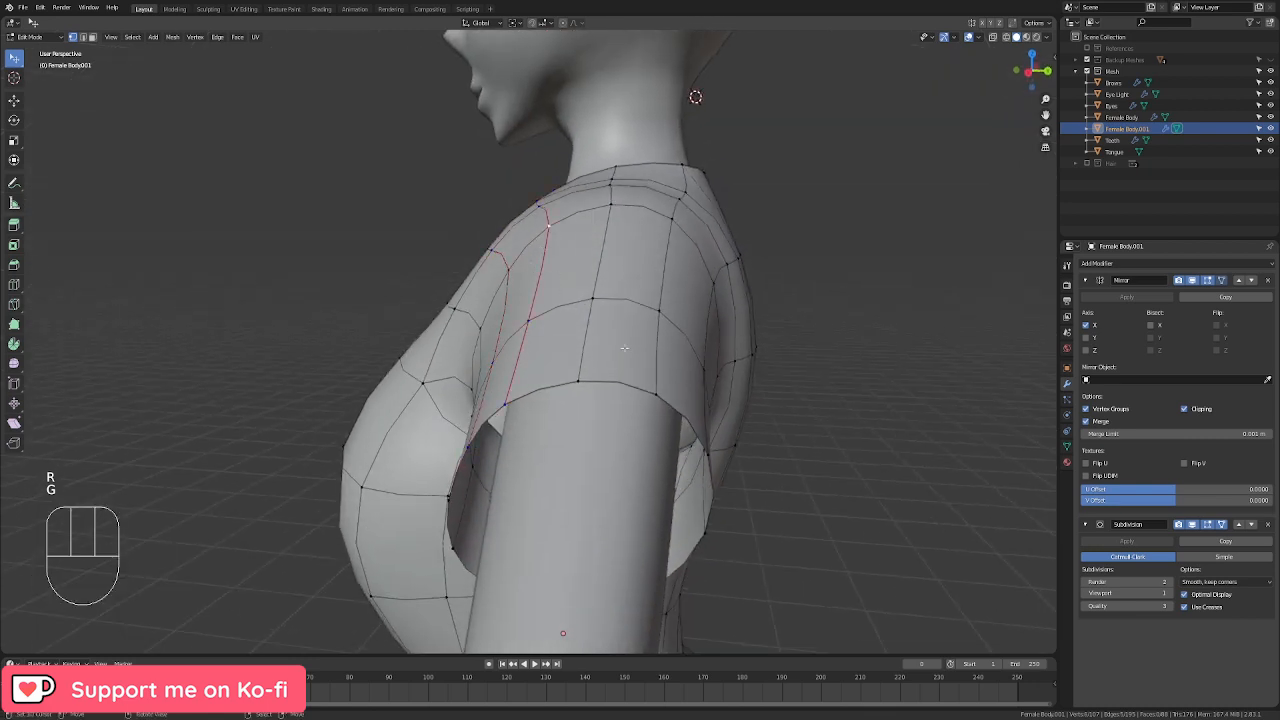
pyautogui.press('g')
pyautogui.press('g')
pyautogui.click(637, 351)
pyautogui.keyDown('alt'); pyautogui.rightClick(597, 261); pyautogui.keyUp('alt')
pyautogui.press('g')
pyautogui.press('g')
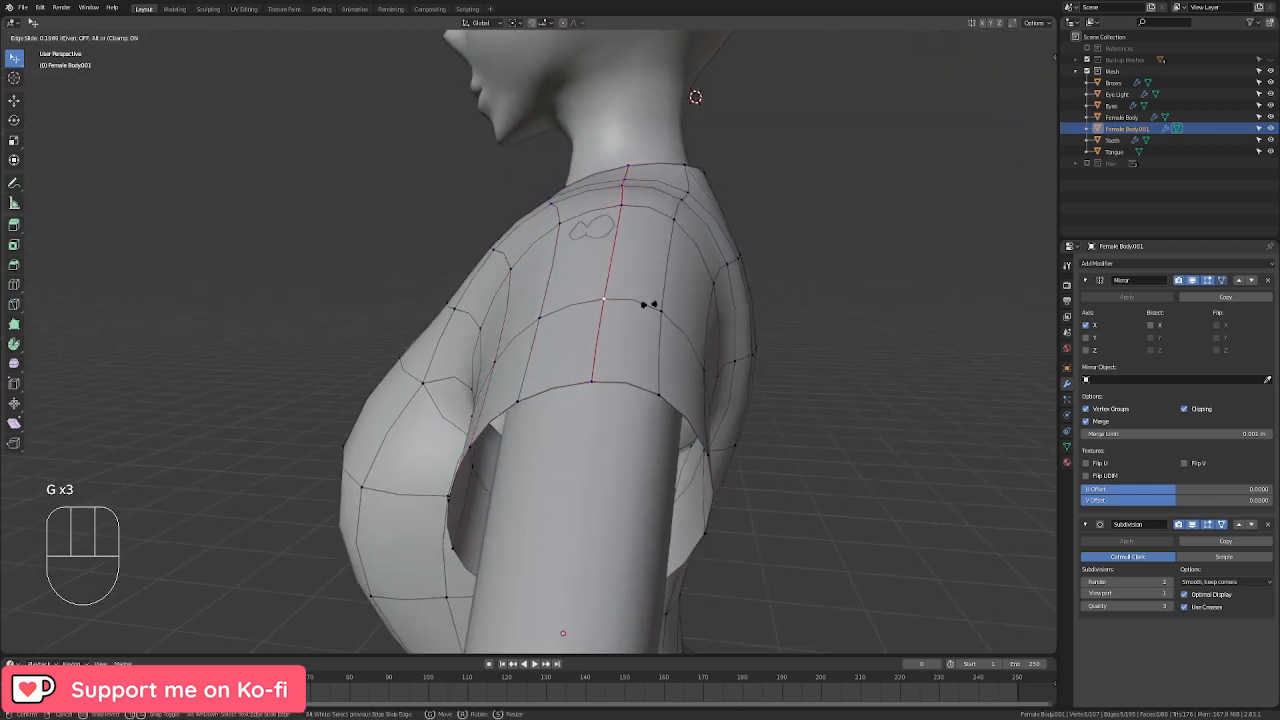
pyautogui.click(649, 304)
pyautogui.keyDown('alt'); pyautogui.rightClick(666, 291); pyautogui.keyUp('alt')
pyautogui.press('g')
pyautogui.click(705, 316)
# Step: Select the vertices on top of the shoulder, then move and rotate that patch to align with the sleeve
pyautogui.keyDown('alt'); pyautogui.rightClick(621, 211); pyautogui.keyUp('alt')
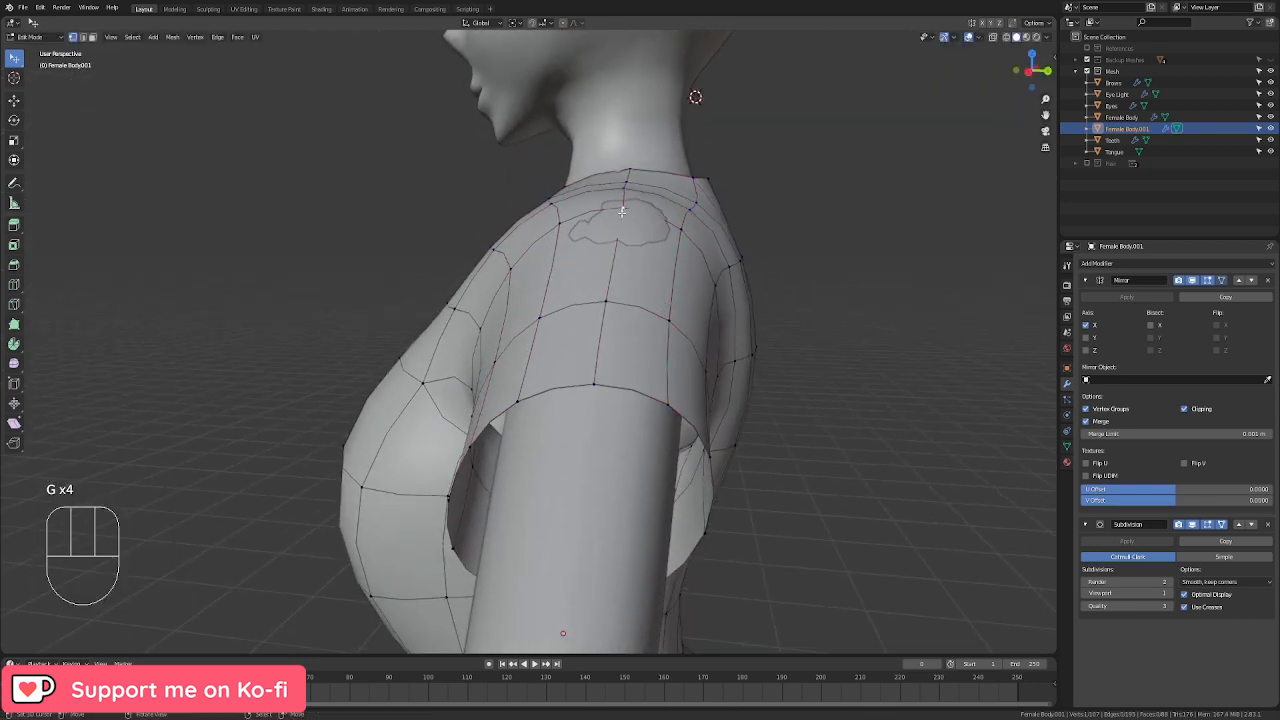
pyautogui.keyDown('shift'); pyautogui.rightClick(690, 212); pyautogui.keyUp('shift')
pyautogui.moveTo(729, 226); pyautogui.dragTo(700, 440, button='middle')
pyautogui.press('g')
pyautogui.click(543, 280)
pyautogui.press('g')
pyautogui.press('r')
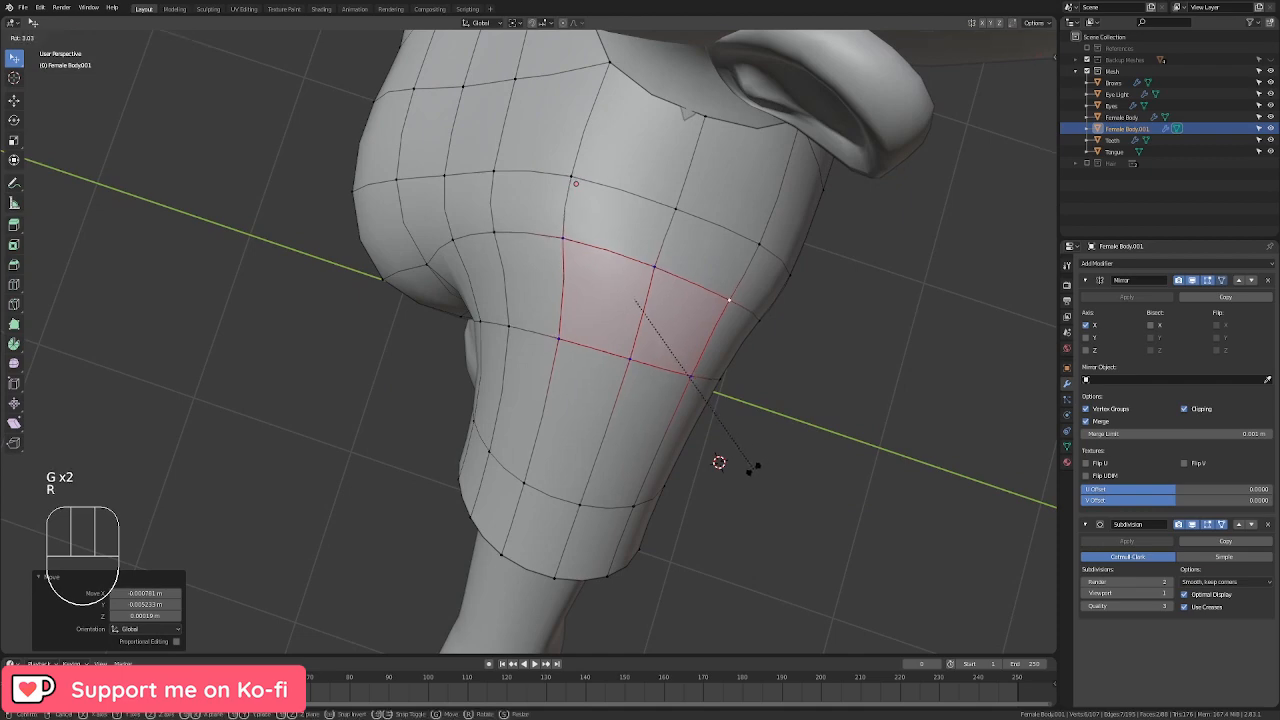
pyautogui.click(753, 468)
pyautogui.press('g')
pyautogui.click(754, 474)
# Step: Select the shoulder-top edge beside the neckline, and rotate and move it to sit against the neck base
pyautogui.rightClick(705, 118)
pyautogui.moveTo(705, 125); pyautogui.dragTo(760, 250, button='middle')
pyautogui.keyDown('shift'); pyautogui.rightClick(684, 298); pyautogui.keyUp('shift')
pyautogui.press('r')
pyautogui.click(817, 322)
pyautogui.press('g')
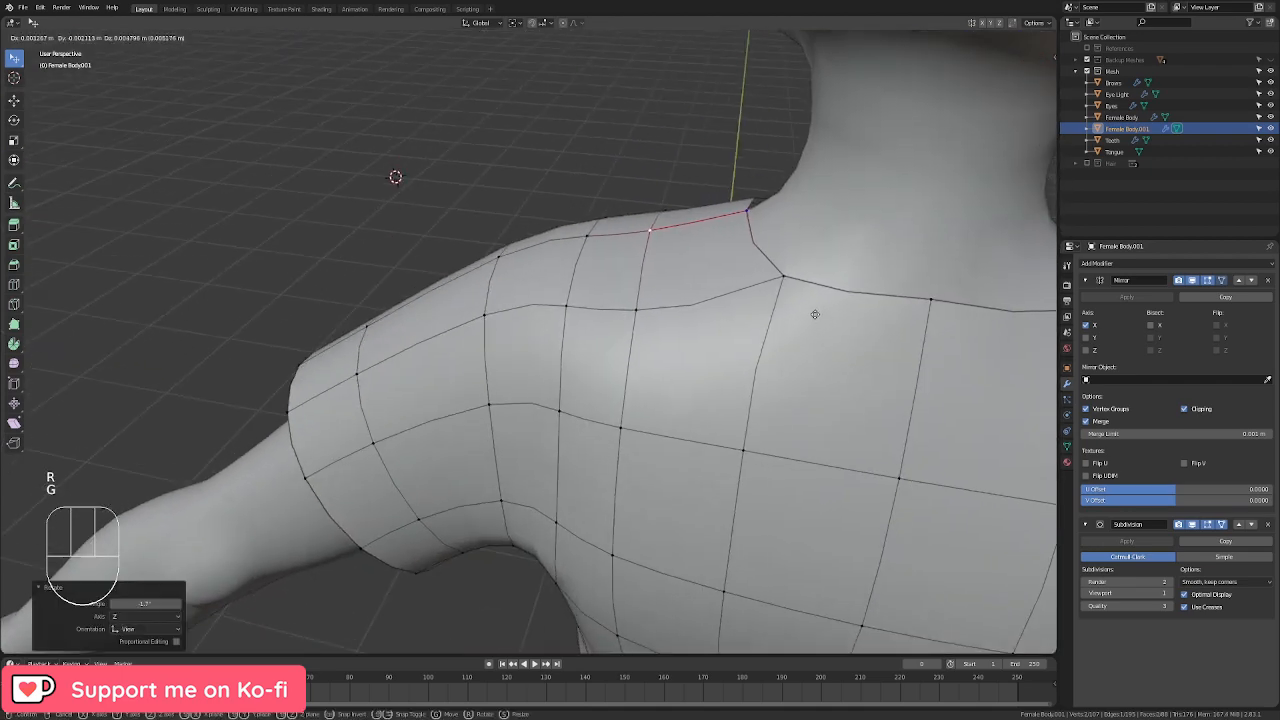
pyautogui.click(815, 314)
# Step: Add one centred loop cut around the upper segment of the sleeve
pyautogui.moveTo(815, 314); pyautogui.dragTo(717, 323, button='middle')
pyautogui.moveTo(630, 443); pyautogui.dragTo(481, 432, button='middle')
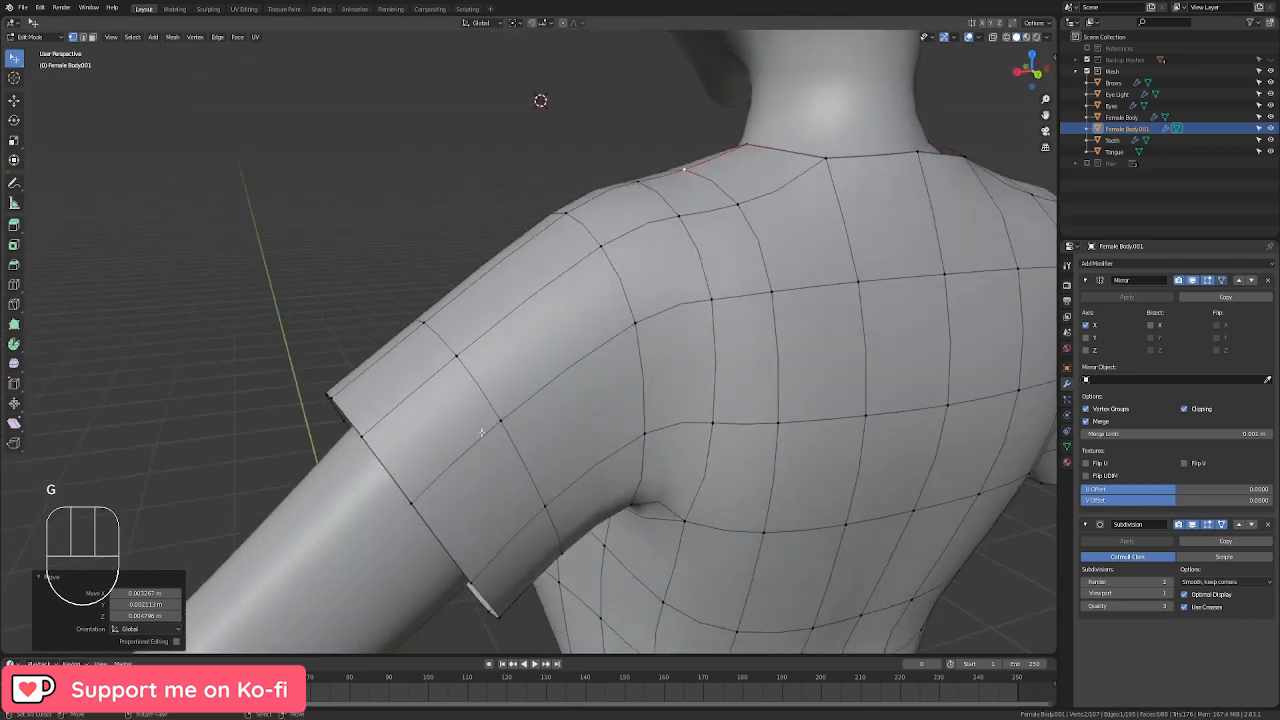
pyautogui.hotkey('ctrl', 'r')
pyautogui.click(543, 366)
pyautogui.rightClick(563, 340)
pyautogui.moveTo(563, 340); pyautogui.dragTo(508, 549, button='middle')
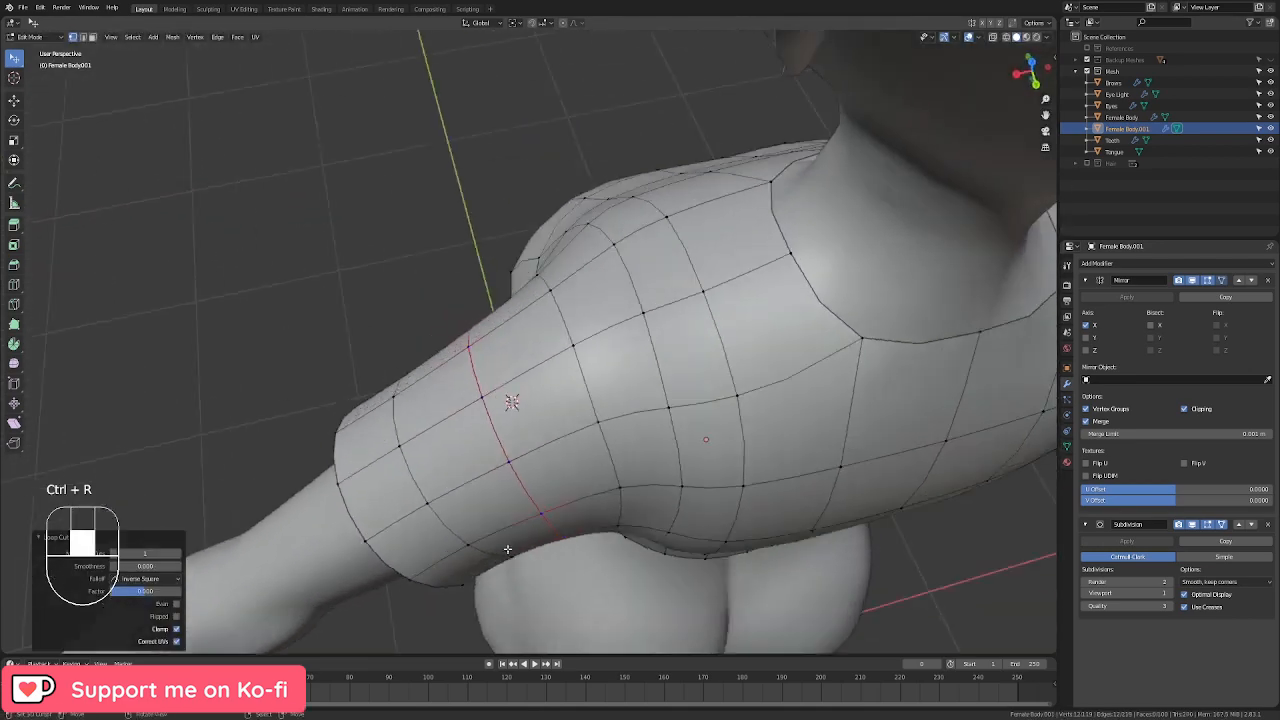
pyautogui.moveTo(606, 351); pyautogui.dragTo(635, 329, button='middle')
pyautogui.keyDown('shift'); pyautogui.click(568, 437); pyautogui.keyUp('shift')
pyautogui.moveTo(737, 313); pyautogui.dragTo(540, 370, button='middle')
pyautogui.press('x')
pyautogui.click(539, 369)
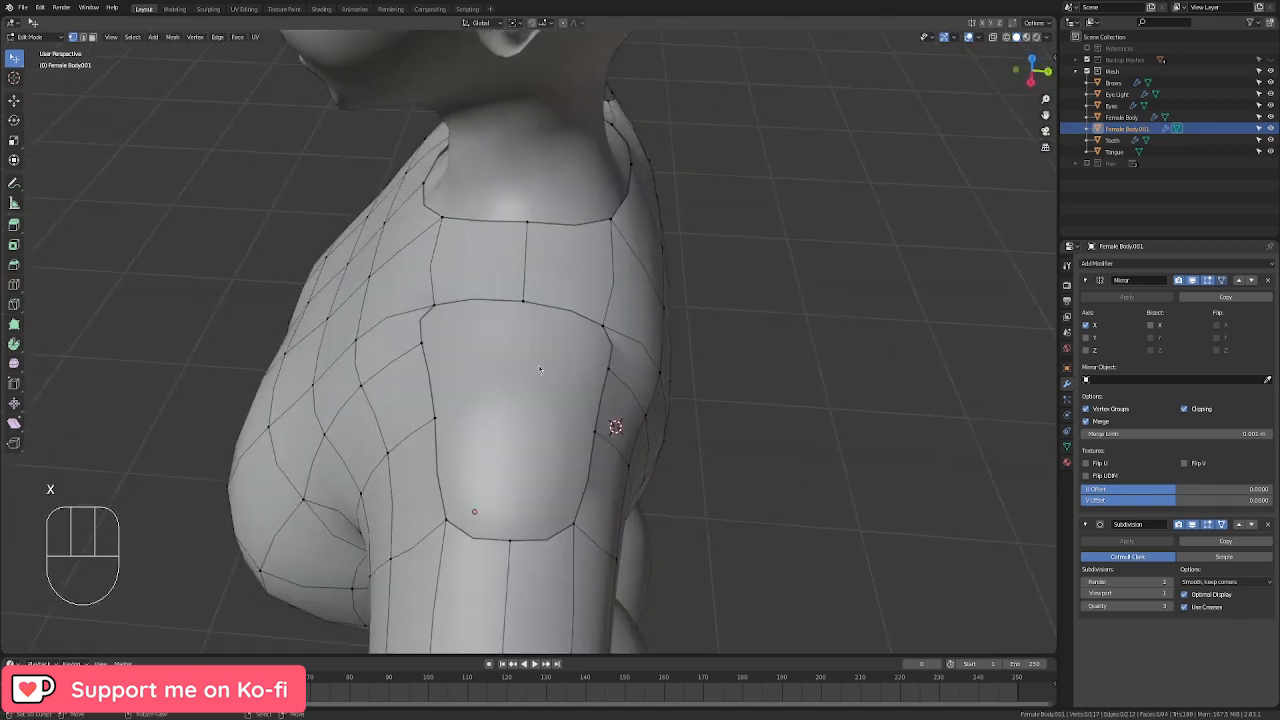
pyautogui.hotkey('ctrl', 'z')
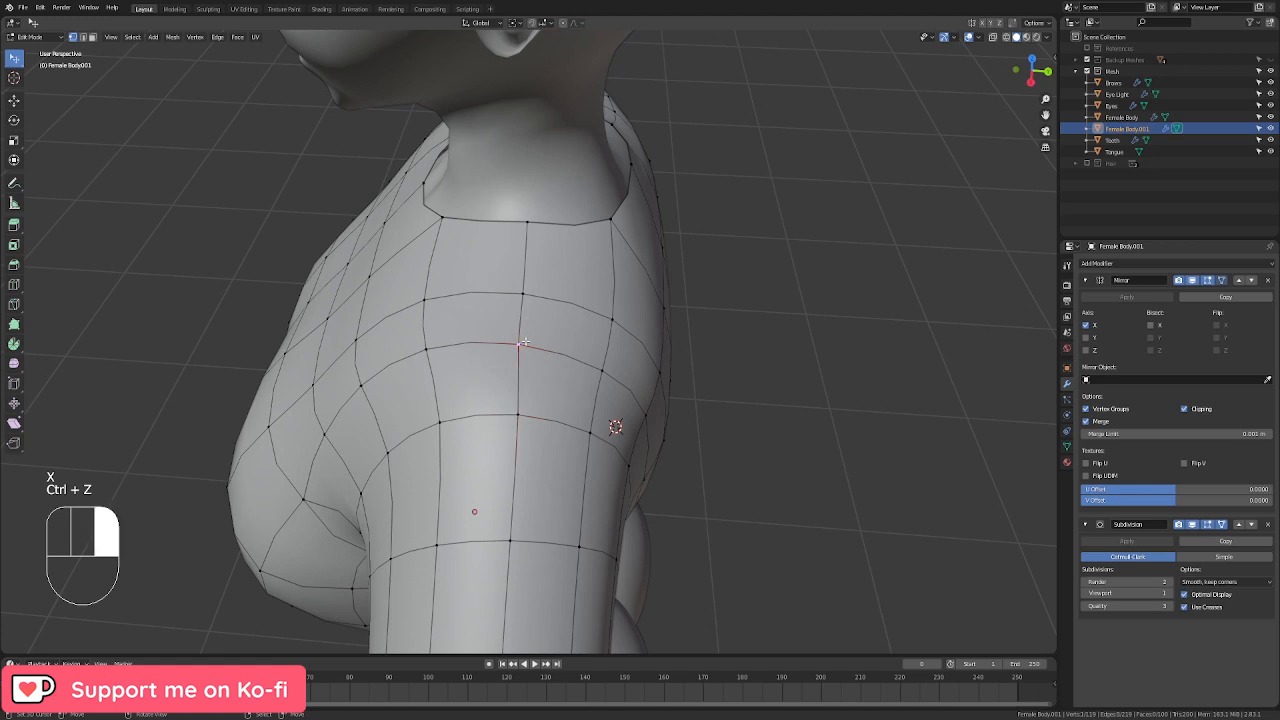
# Step: Delete the selected vertices on top of the shoulder to open a hole there
pyautogui.moveTo(568, 369)
pyautogui.mouseDown(button='middle')
pyautogui.moveTo(751, 271)
pyautogui.moveTo(547, 362)
pyautogui.mouseUp(button='middle')
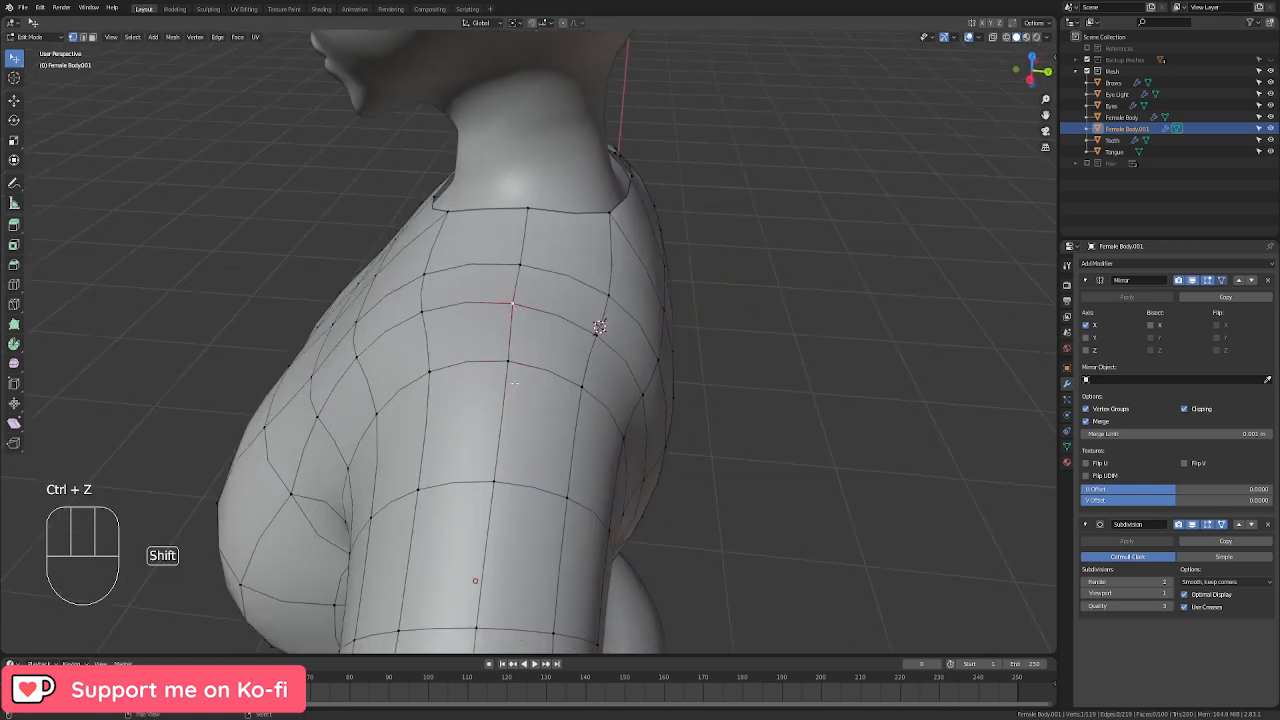
pyautogui.press('x')
pyautogui.click(597, 327)
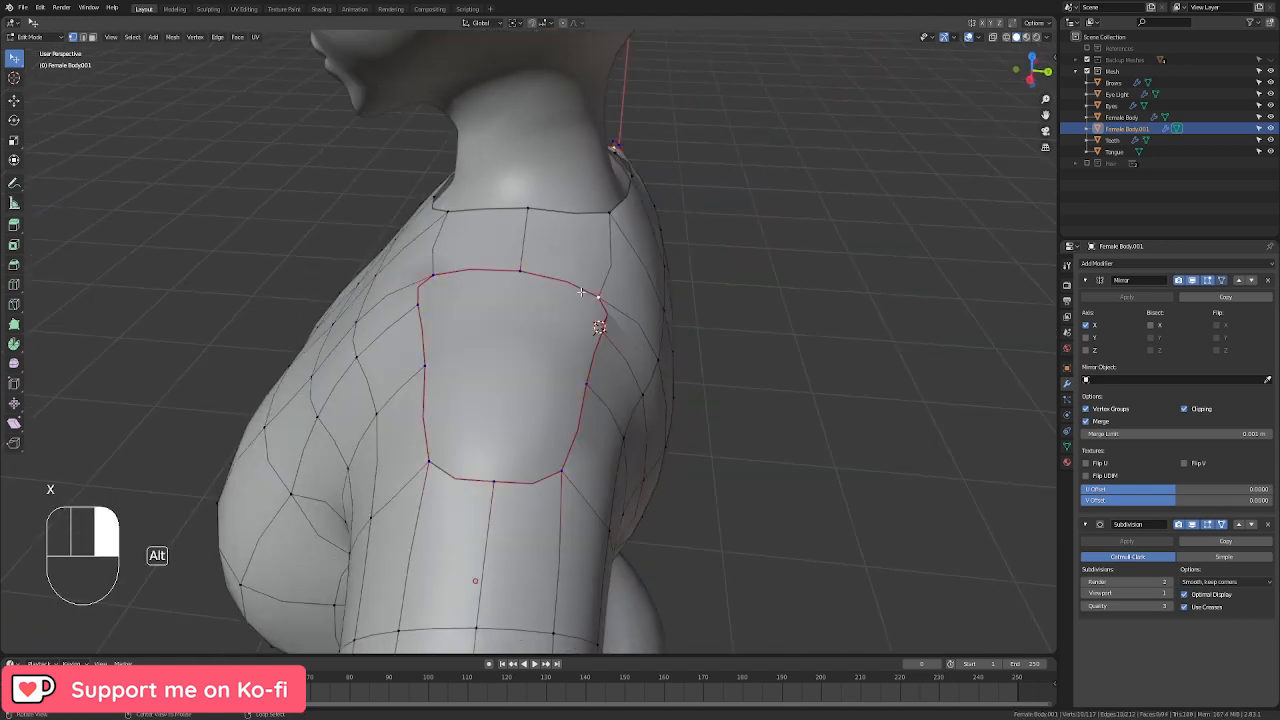
# Step: Smooth the border vertices of the shoulder hole and move that border along the Z axis to sit above the shoulder
pyautogui.press('q')
pyautogui.click(586, 320)
pyautogui.moveTo(589, 376); pyautogui.dragTo(786, 395, button='middle')
pyautogui.press('g')
pyautogui.middleClick(788, 385)
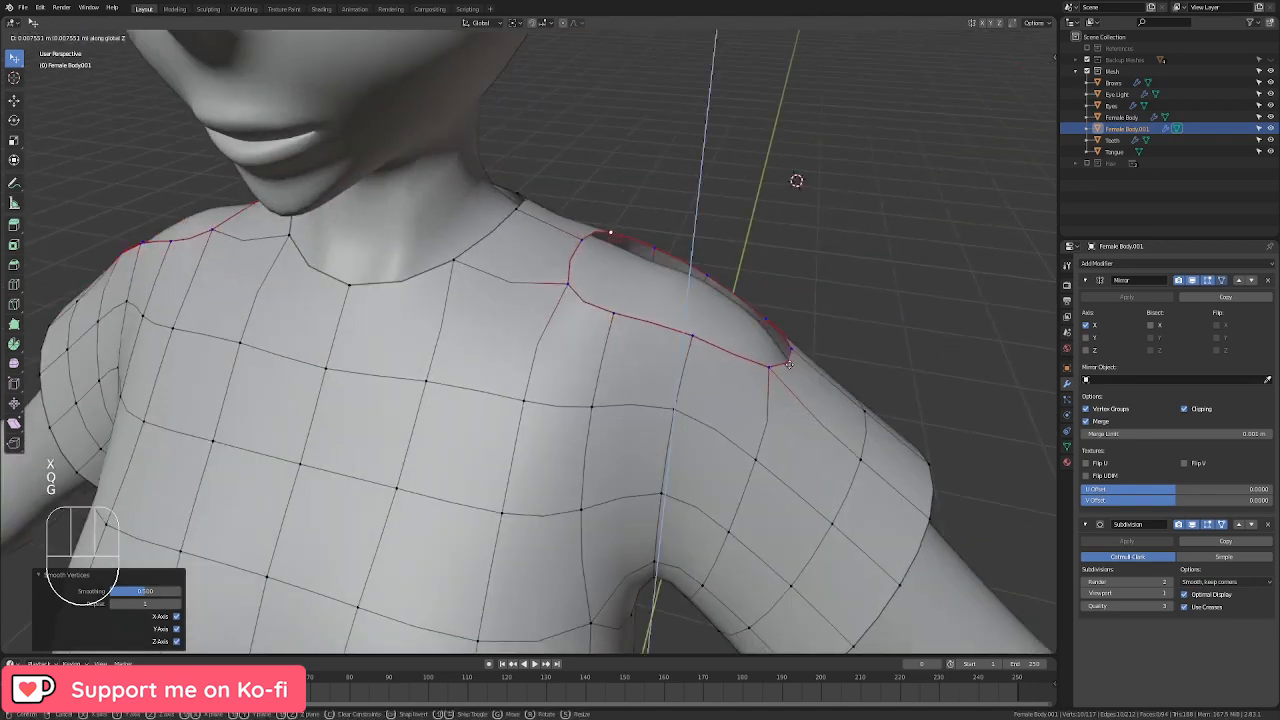
pyautogui.click(788, 365)
# Step: Extrude the hole border inward twice, scaling and moving each new ring to follow the shoulder's curve
pyautogui.press('e')
pyautogui.rightClick(795, 368)
pyautogui.press('s')
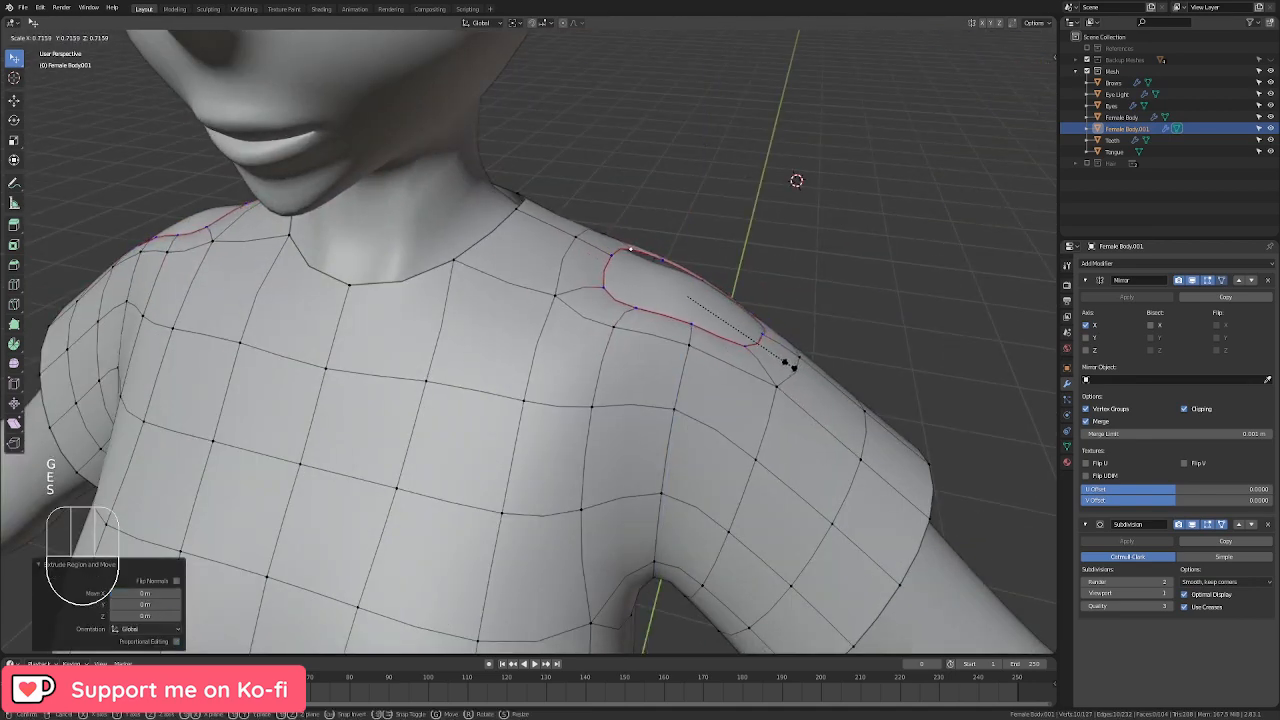
pyautogui.click(795, 358)
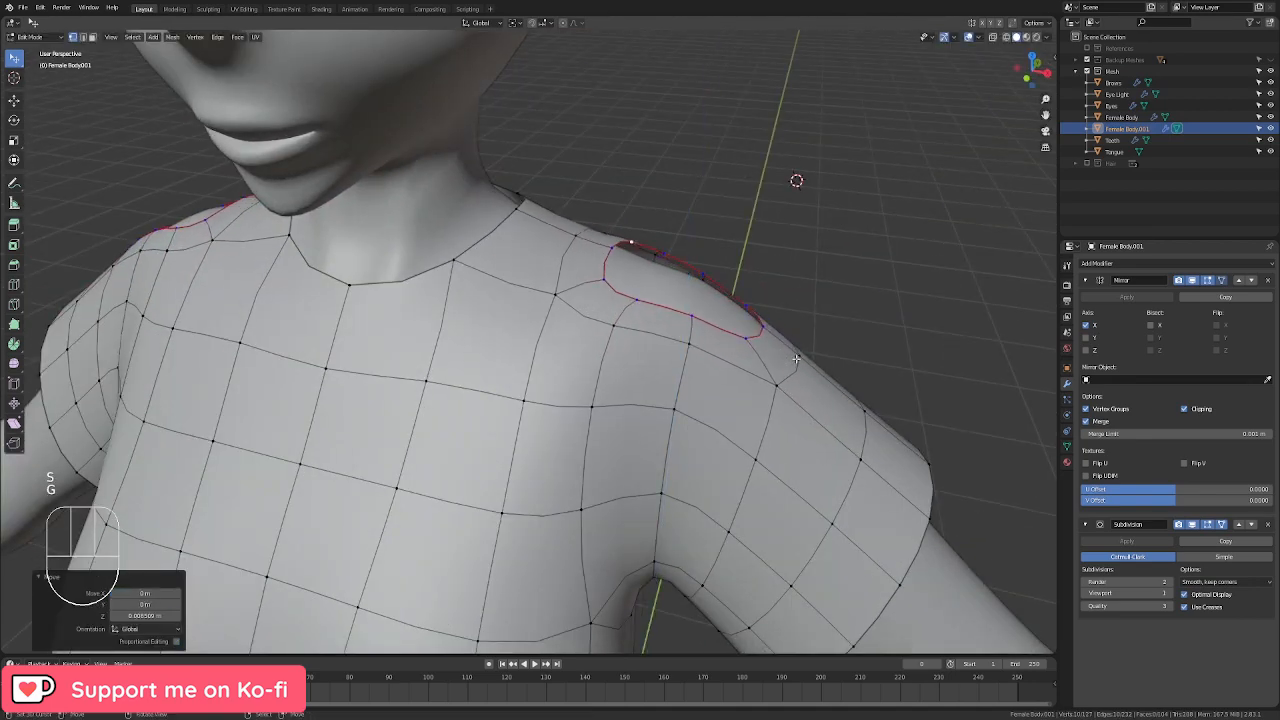
pyautogui.press('s')
pyautogui.click(800, 345)
pyautogui.press('g')
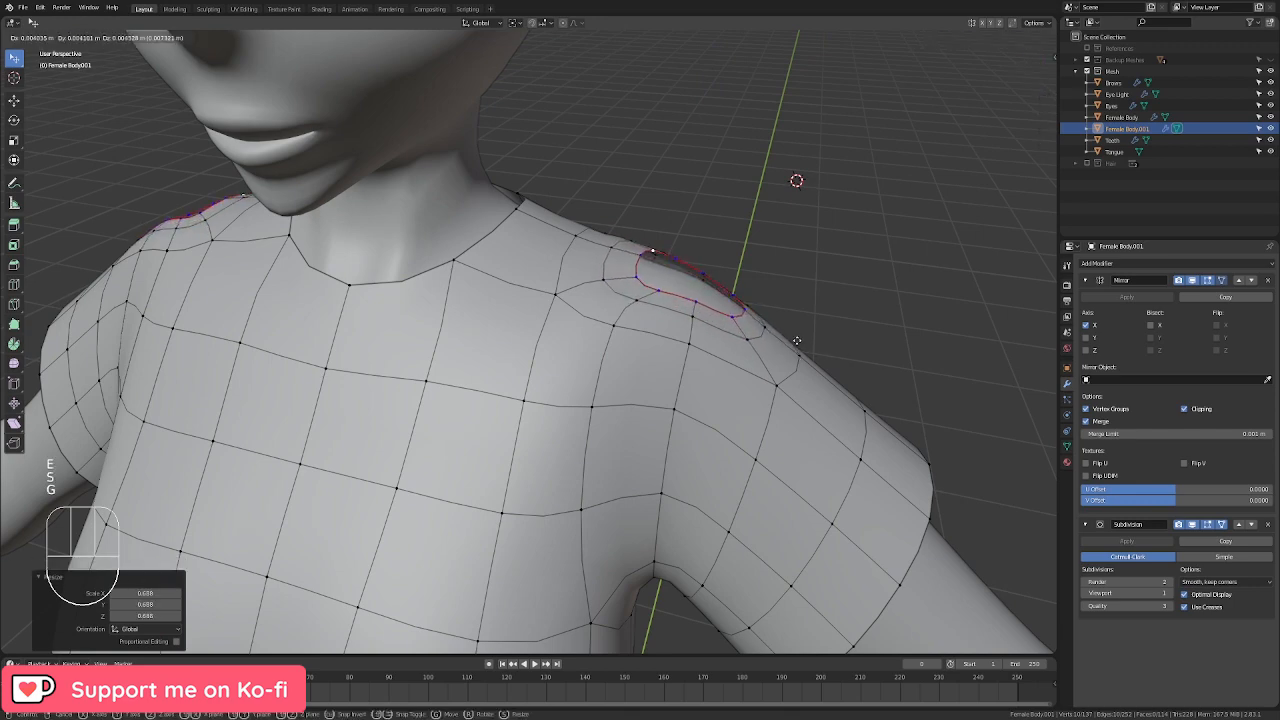
pyautogui.click(797, 337)
# Step: Fill the remaining opening on the shoulder with faces joining its opposite border vertices
pyautogui.moveTo(797, 337); pyautogui.dragTo(546, 393, button='middle')
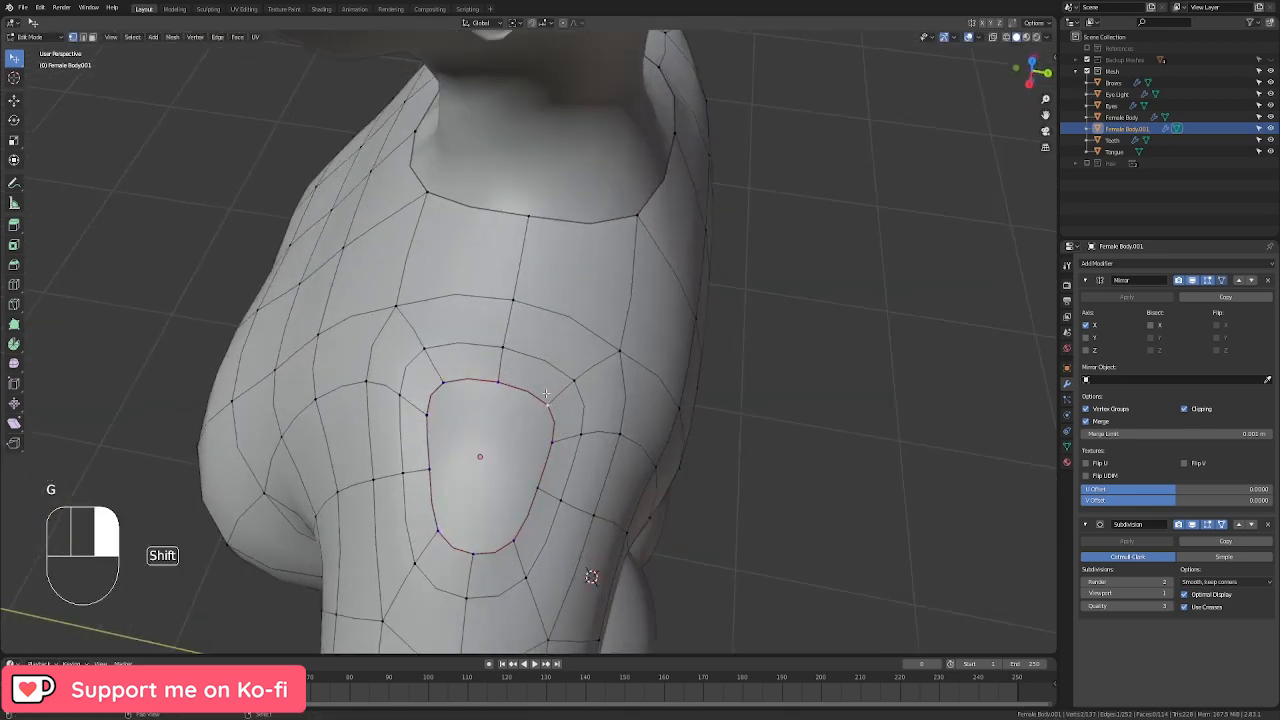
pyautogui.press('f')
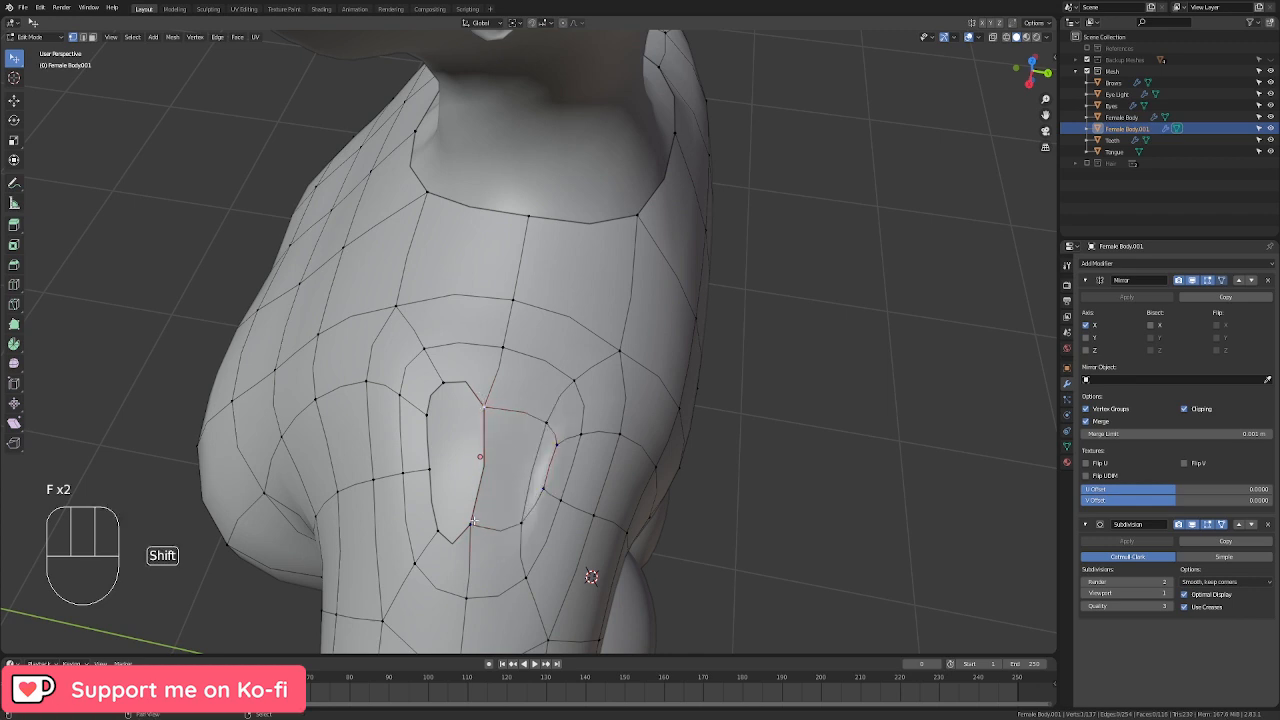
pyautogui.press('f')
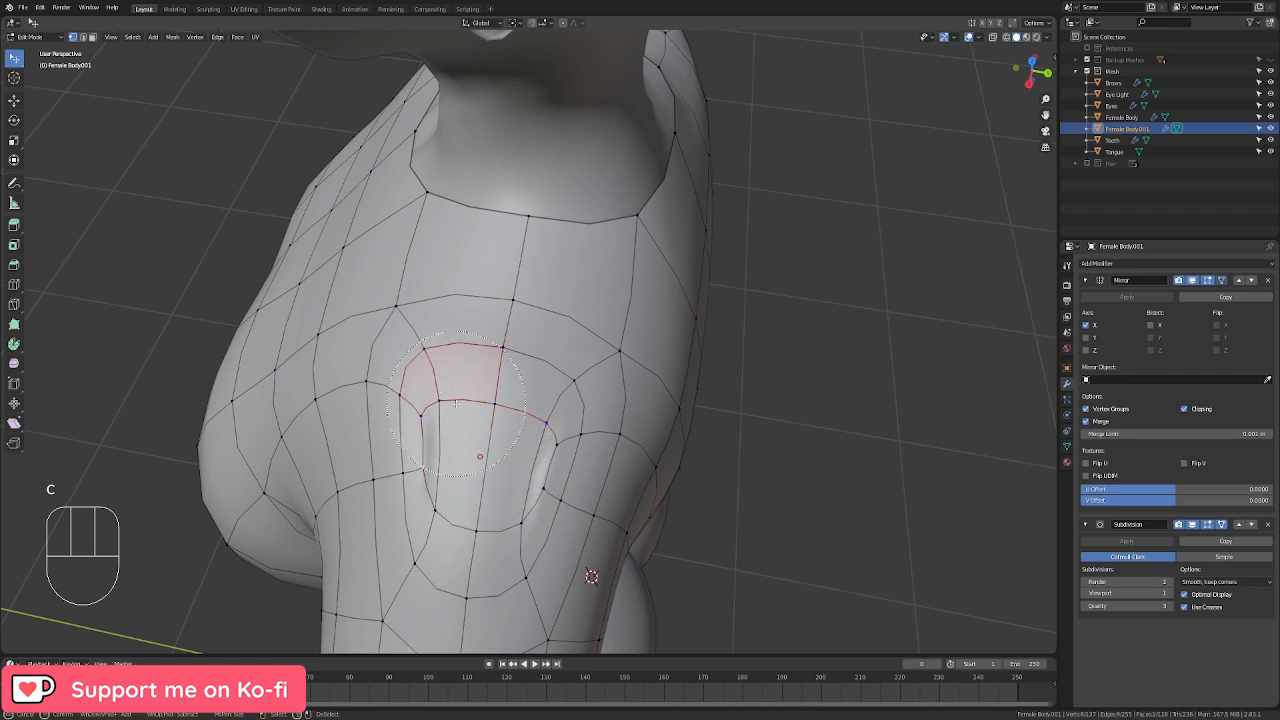
# Step: Select the cap faces and their surrounding ring on the shoulder, and smooth the vertices 13 times
pyautogui.moveTo(507, 396); pyautogui.dragTo(533, 406, button='middle')
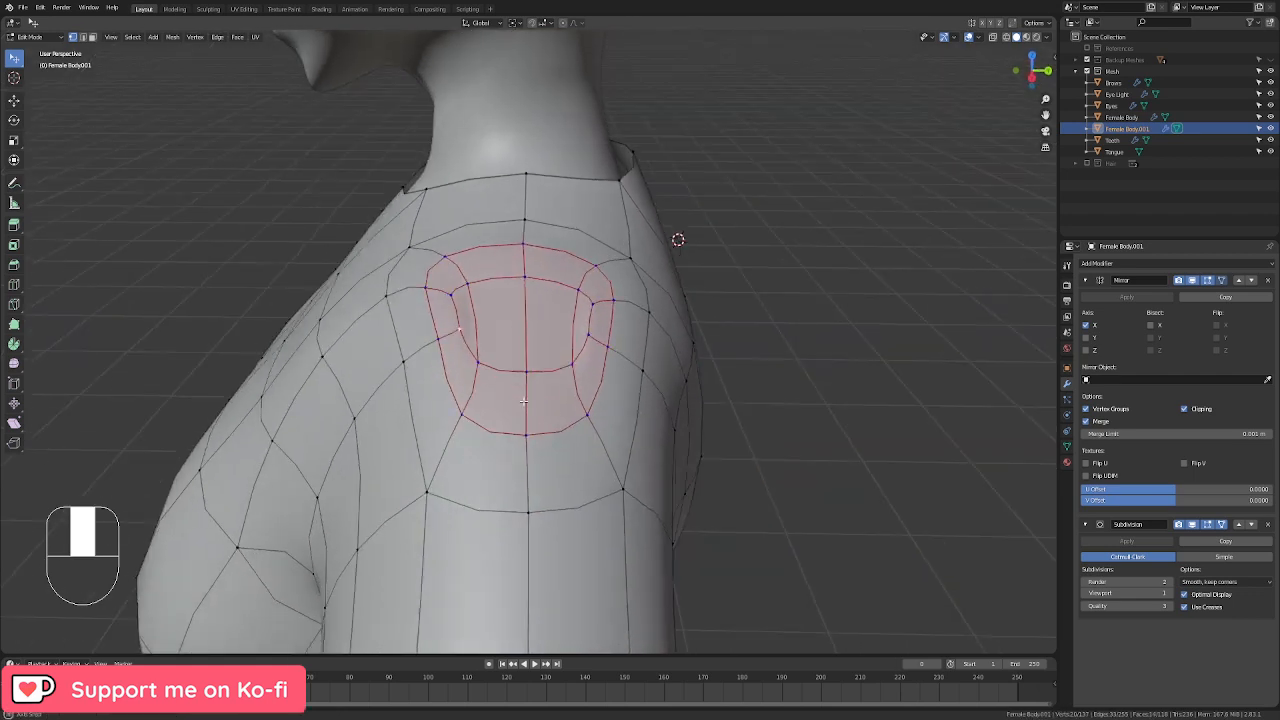
pyautogui.press('q')
pyautogui.press('q')
pyautogui.press('q')
pyautogui.press('q')
pyautogui.press('q')
pyautogui.press('q')
pyautogui.press('q')
pyautogui.press('q')
pyautogui.press('q')
pyautogui.press('q')
pyautogui.press('q')
pyautogui.press('q')
pyautogui.press('q')
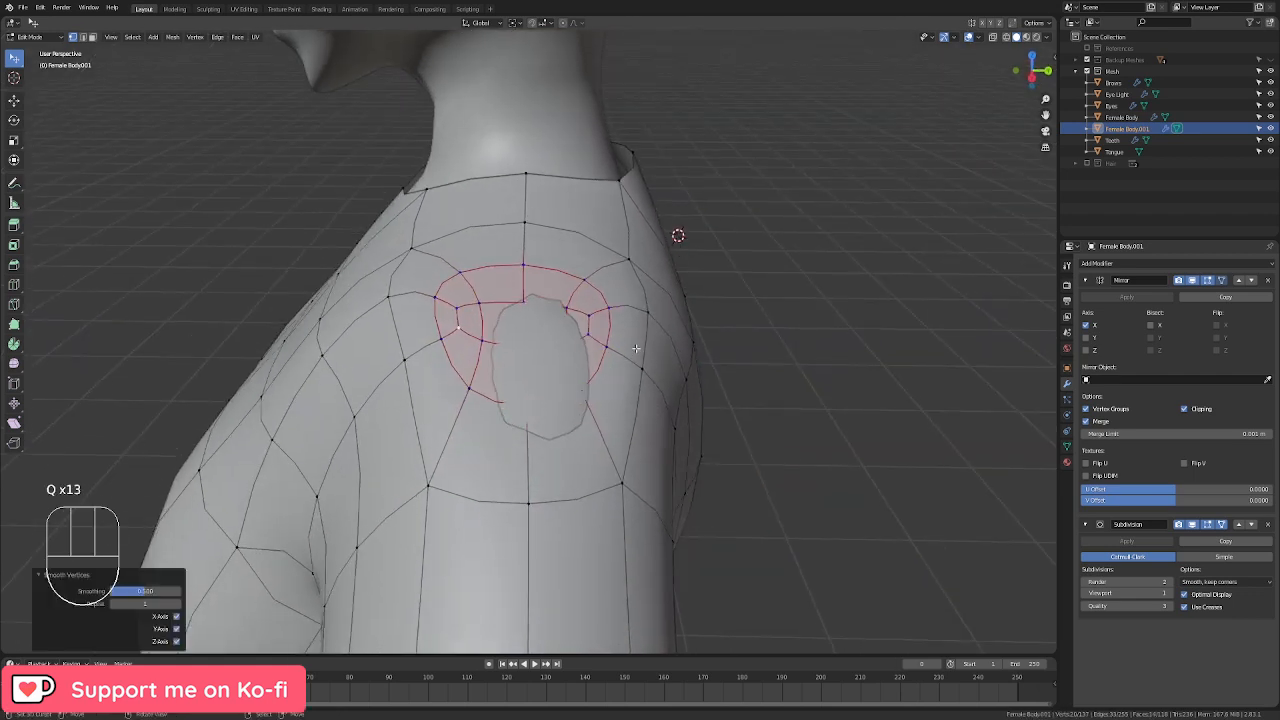
# Step: Add the next outer ring of the shoulder patch to the selection and smooth the vertices eight times
pyautogui.keyDown('alt'); pyautogui.keyDown('shift'); pyautogui.click(639, 346); pyautogui.keyUp('shift'); pyautogui.keyUp('alt')
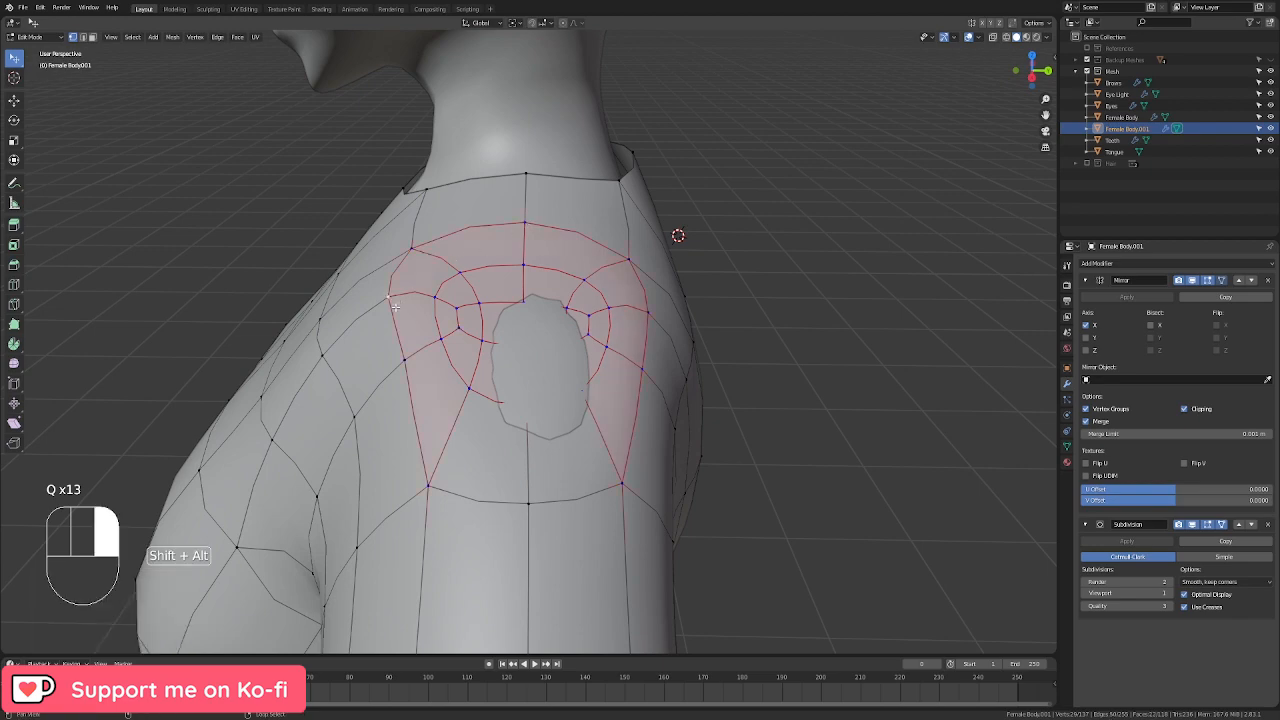
pyautogui.press('q')
pyautogui.press('q')
pyautogui.press('q')
pyautogui.press('q')
pyautogui.press('q')
pyautogui.press('q')
pyautogui.press('q')
pyautogui.press('q')
pyautogui.moveTo(553, 548); pyautogui.dragTo(700, 480, button='middle')
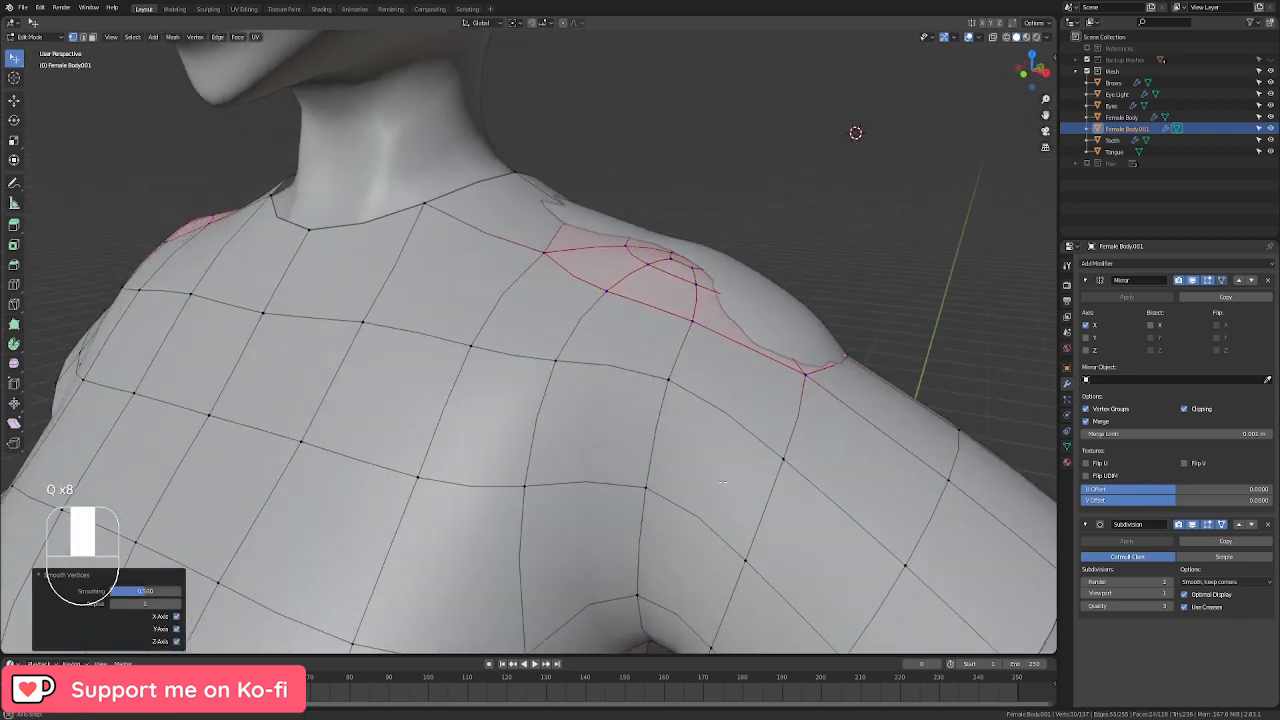
# Step: Raise the shoulder patch about 0.018 m along Z, and adjust its offset from the body with Shrink/Fatten
pyautogui.press('g')
pyautogui.click(743, 460)
pyautogui.hotkey('alt', 's')
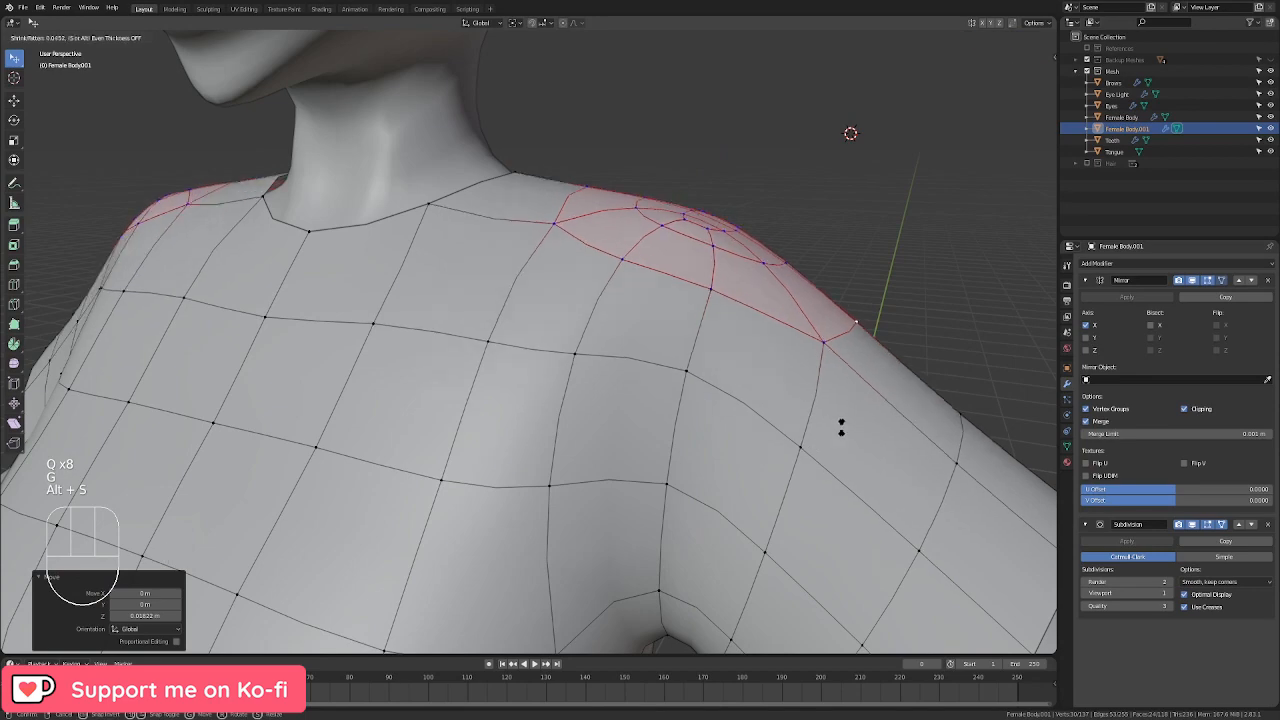
pyautogui.rightClick(831, 459)
pyautogui.hotkey('alt', 's')
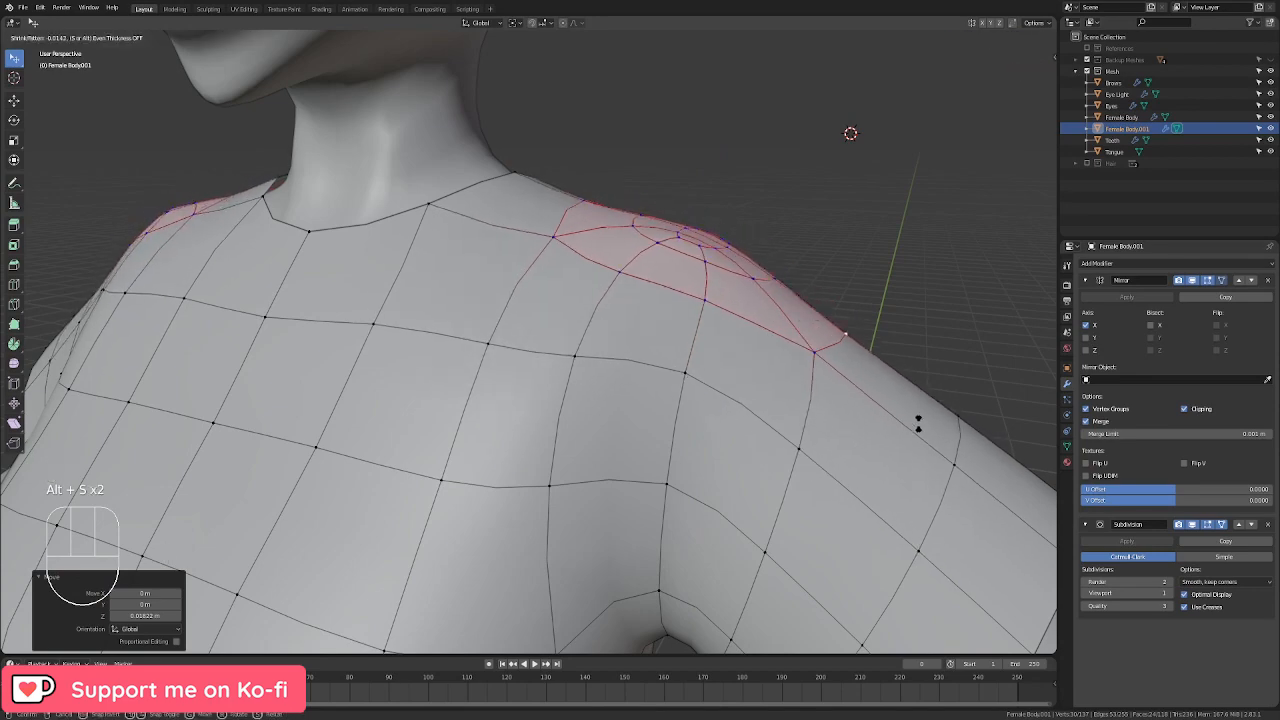
pyautogui.click(930, 423)
# Step: Scale the shoulder patch along the Y axis to about 1.09
pyautogui.moveTo(930, 423); pyautogui.dragTo(697, 514, button='middle')
pyautogui.press('s')
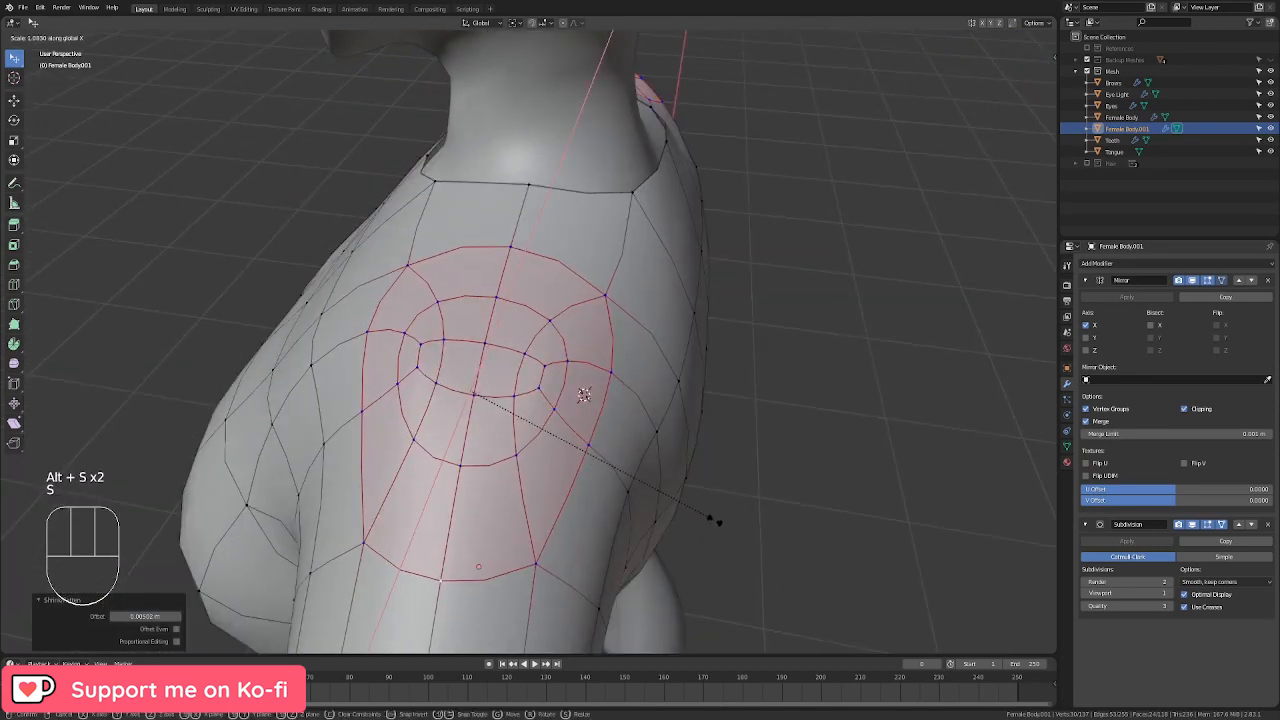
pyautogui.rightClick(706, 517)
pyautogui.press('s')
pyautogui.press('y')
pyautogui.click(729, 528)
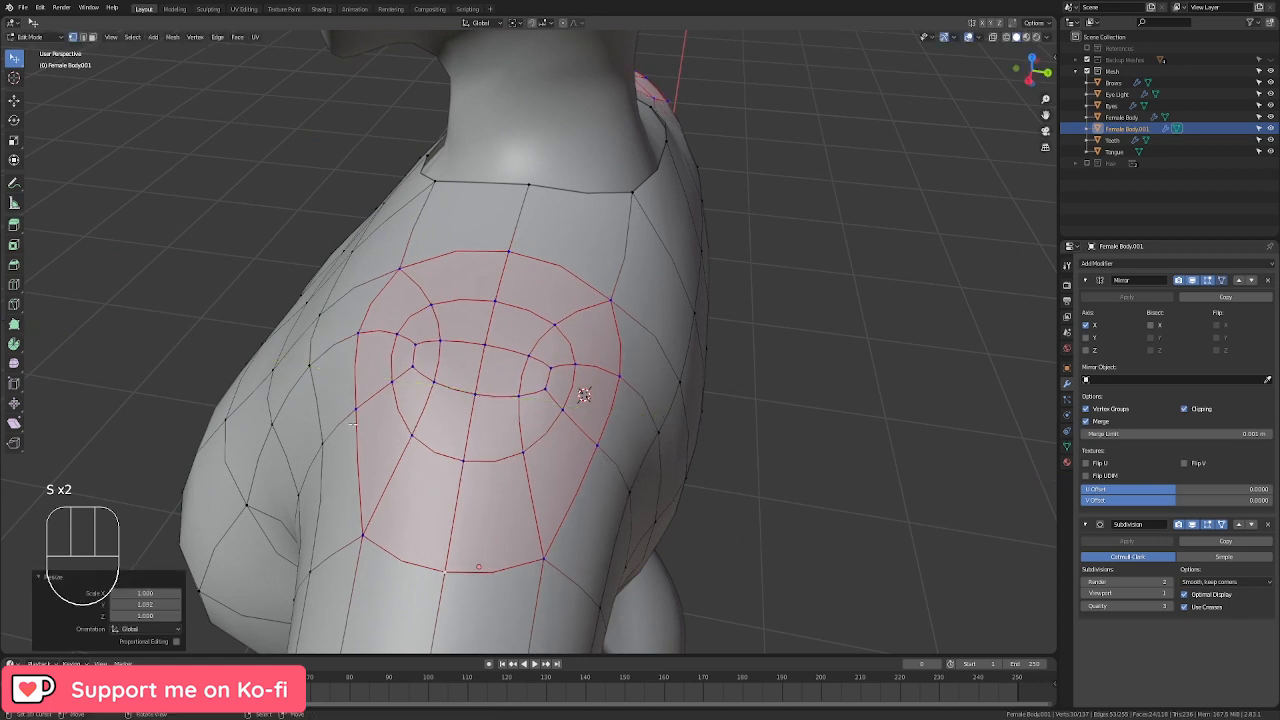
# Step: Select the three vertices on the front edge of the shoulder patch and move them forward
pyautogui.rightClick(355, 346)
pyautogui.keyDown('shift'); pyautogui.rightClick(355, 386); pyautogui.keyUp('shift')
pyautogui.keyDown('shift'); pyautogui.rightClick(362, 532); pyautogui.keyUp('shift')
pyautogui.moveTo(362, 532); pyautogui.dragTo(432, 458, button='middle')
pyautogui.press('g')
pyautogui.click(403, 441)
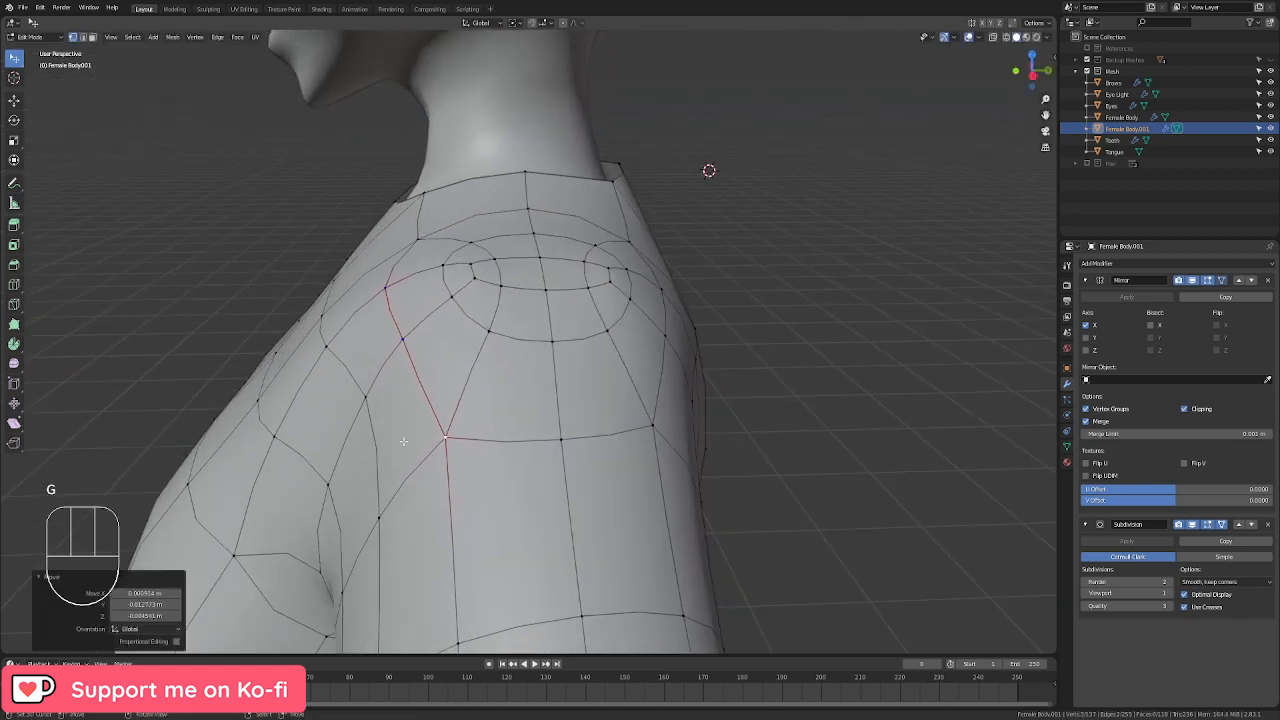
# Step: Move the two vertices in front of the shoulder patch forward and rotate them slightly about the Z axis
pyautogui.rightClick(366, 397)
pyautogui.keyDown('shift'); pyautogui.rightClick(379, 517); pyautogui.keyUp('shift')
pyautogui.press('g')
pyautogui.click(432, 473)
pyautogui.press('r')
pyautogui.press('z')
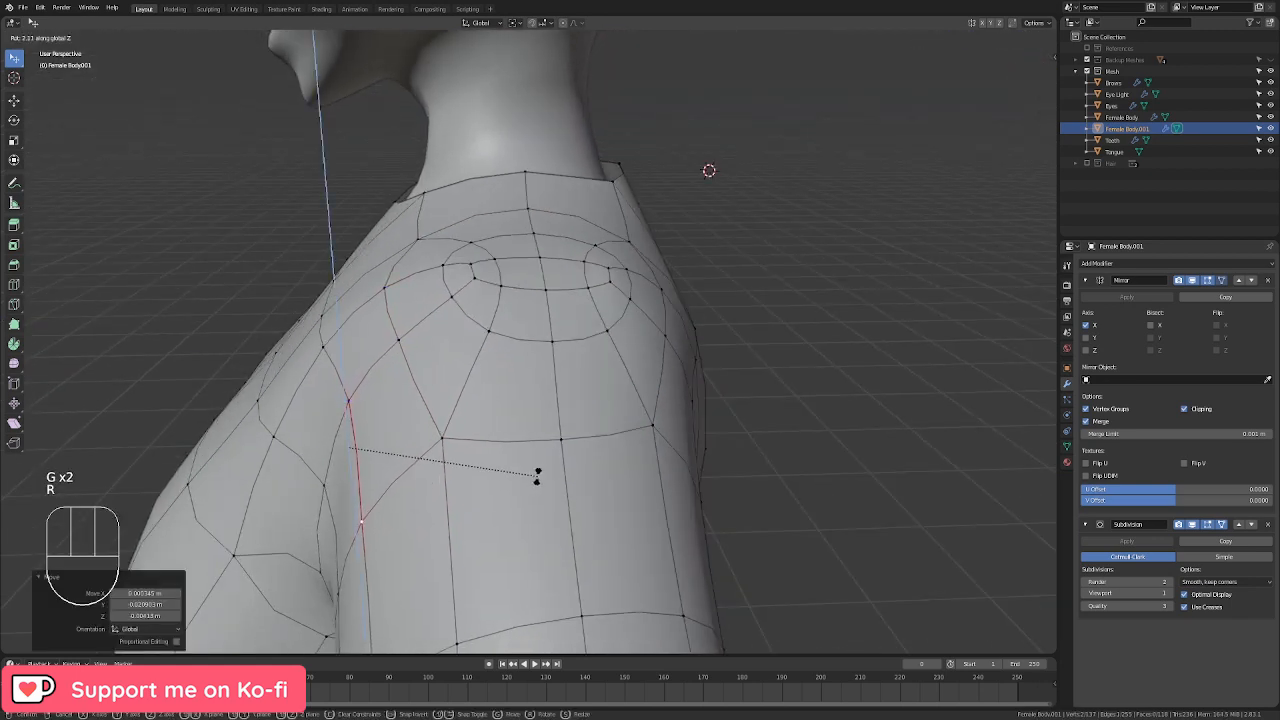
pyautogui.click(537, 476)
# Step: Reposition the vertex behind the shoulder patch to even out the mesh at the back
pyautogui.moveTo(656, 423); pyautogui.dragTo(341, 420, button='middle')
pyautogui.rightClick(654, 400)
pyautogui.press('g')
pyautogui.click(657, 429)
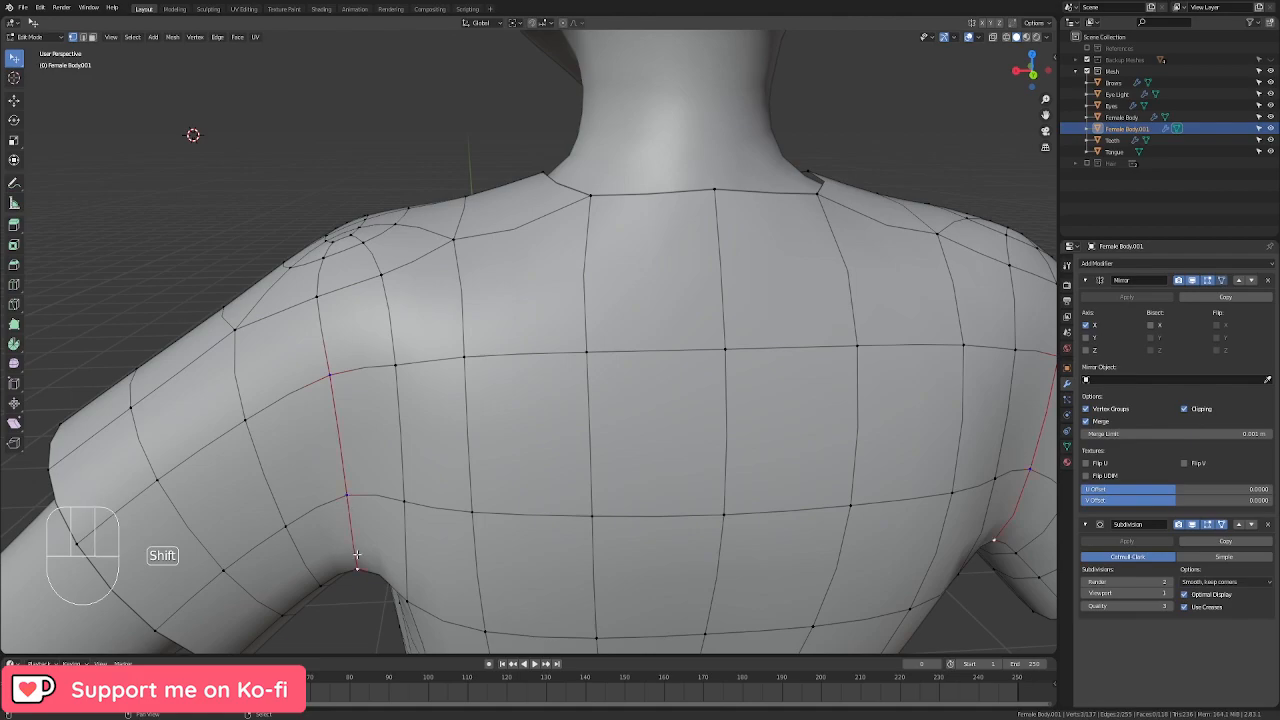
# Step: Smooth the selected armhole loop running from the shoulder down to the underarm
pyautogui.moveTo(357, 554); pyautogui.dragTo(708, 500, button='middle')
pyautogui.scroll(-3, 731, 540)
pyautogui.press('q')
pyautogui.click(740, 510)
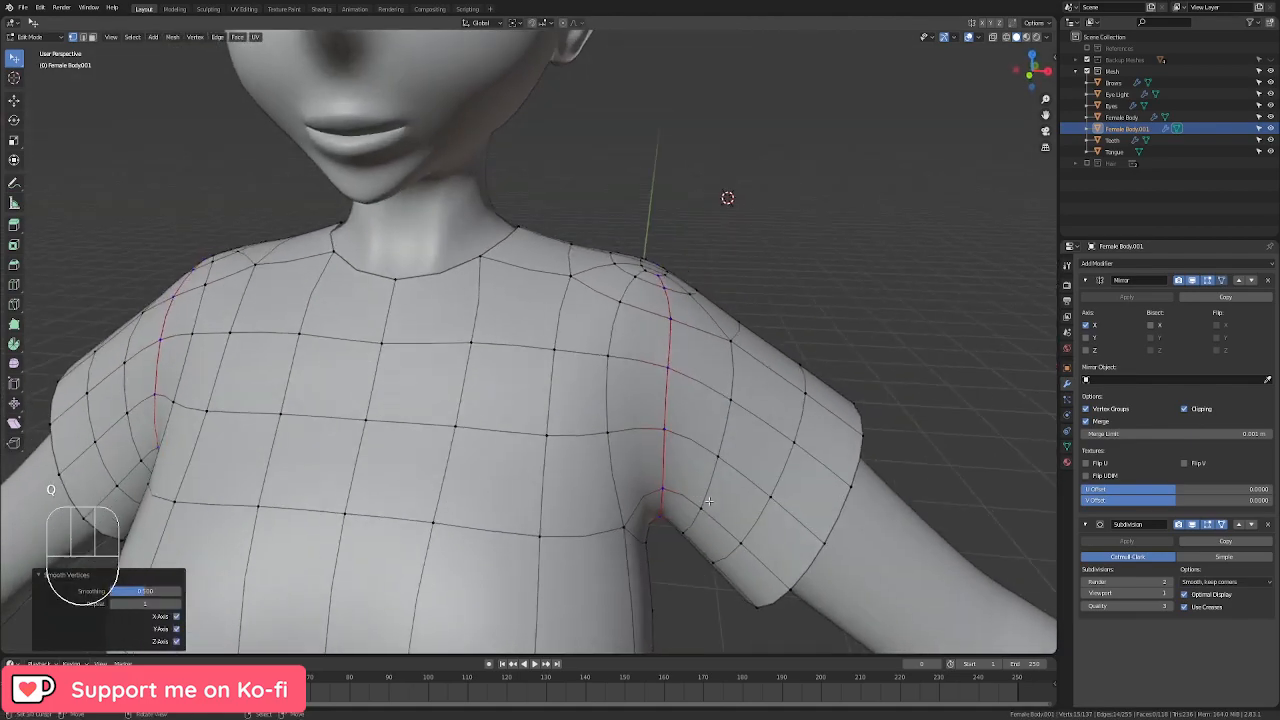
# Step: Add edge loops around the armhole seam and slide the loops on either side close to its centre loop
pyautogui.scroll(2, 655, 310)
pyautogui.click(655, 310)
pyautogui.moveTo(664, 359)
pyautogui.mouseDown(button='middle')
pyautogui.moveTo(627, 356)
pyautogui.moveTo(646, 357)
pyautogui.mouseUp(button='middle')
pyautogui.press('g')
pyautogui.press('g')
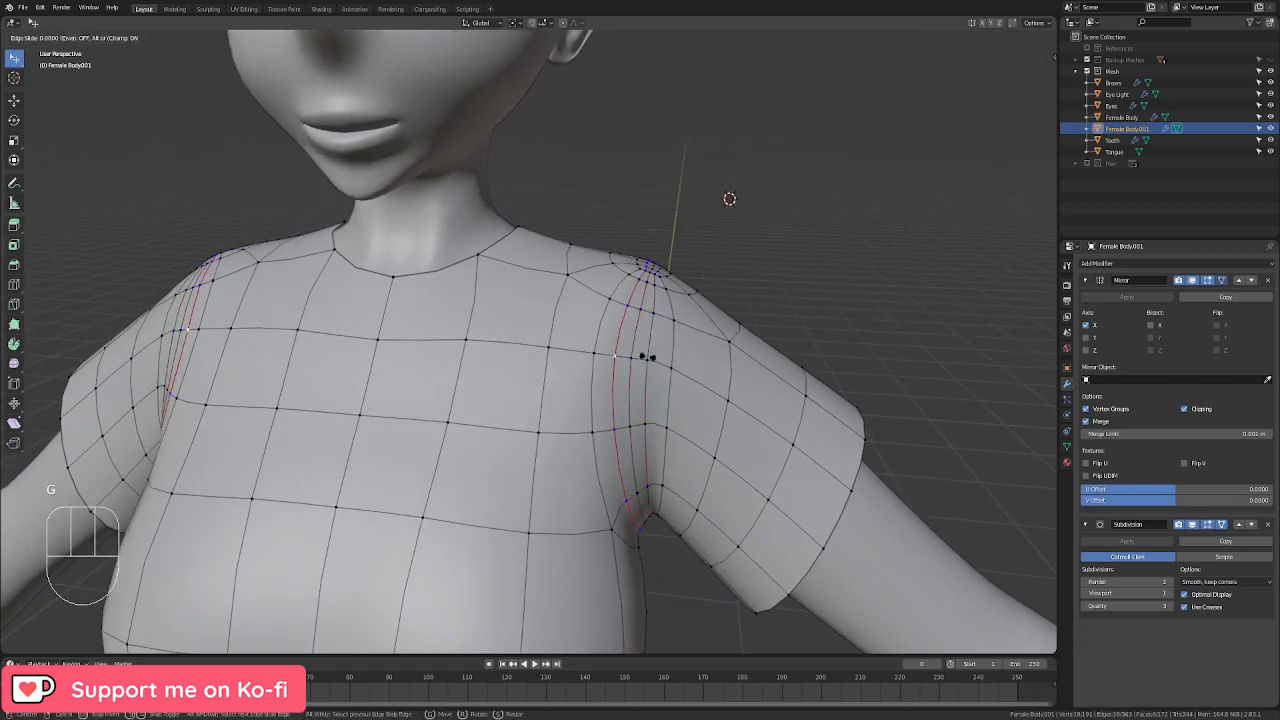
pyautogui.click(657, 362)
pyautogui.keyDown('alt'); pyautogui.rightClick(652, 357); pyautogui.keyUp('alt')
pyautogui.press('g')
pyautogui.press('g')
pyautogui.click(734, 383)
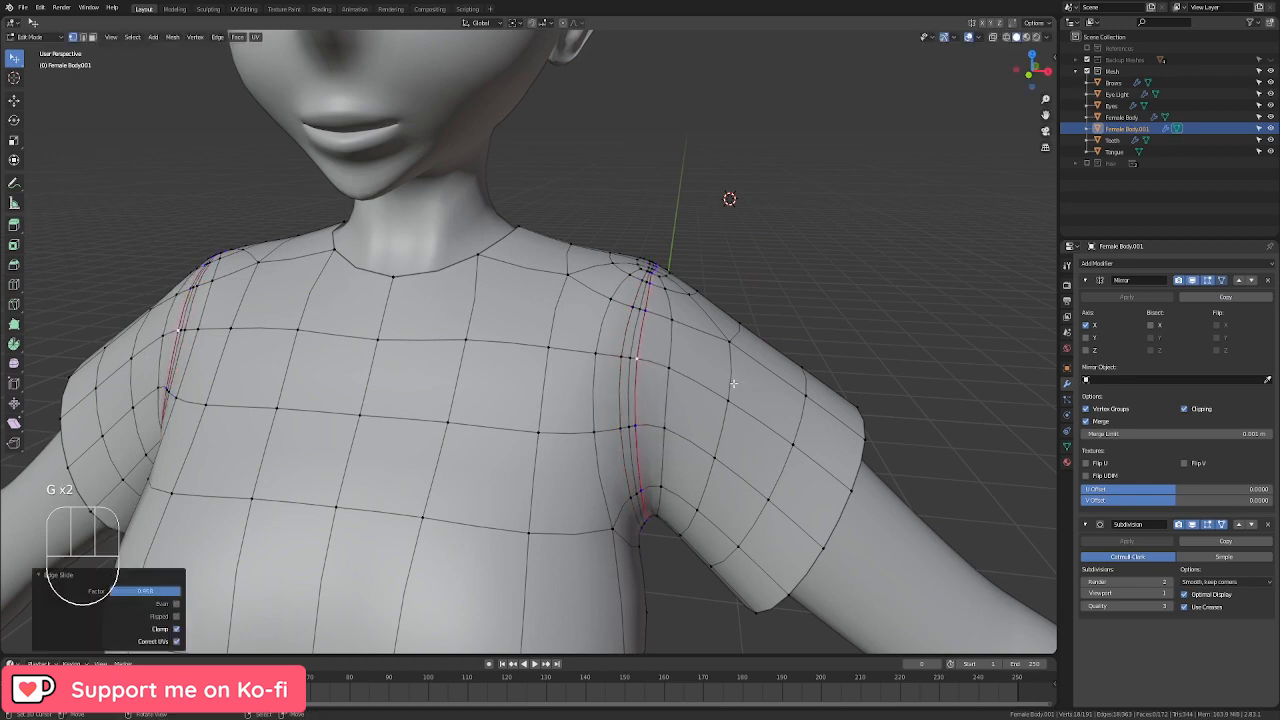
# Step: Select the centre loop of the armhole seam, scale it down slightly into a groove, and check the result in Object Mode
pyautogui.keyDown('alt'); pyautogui.rightClick(630, 354); pyautogui.keyUp('alt')
pyautogui.press('s')
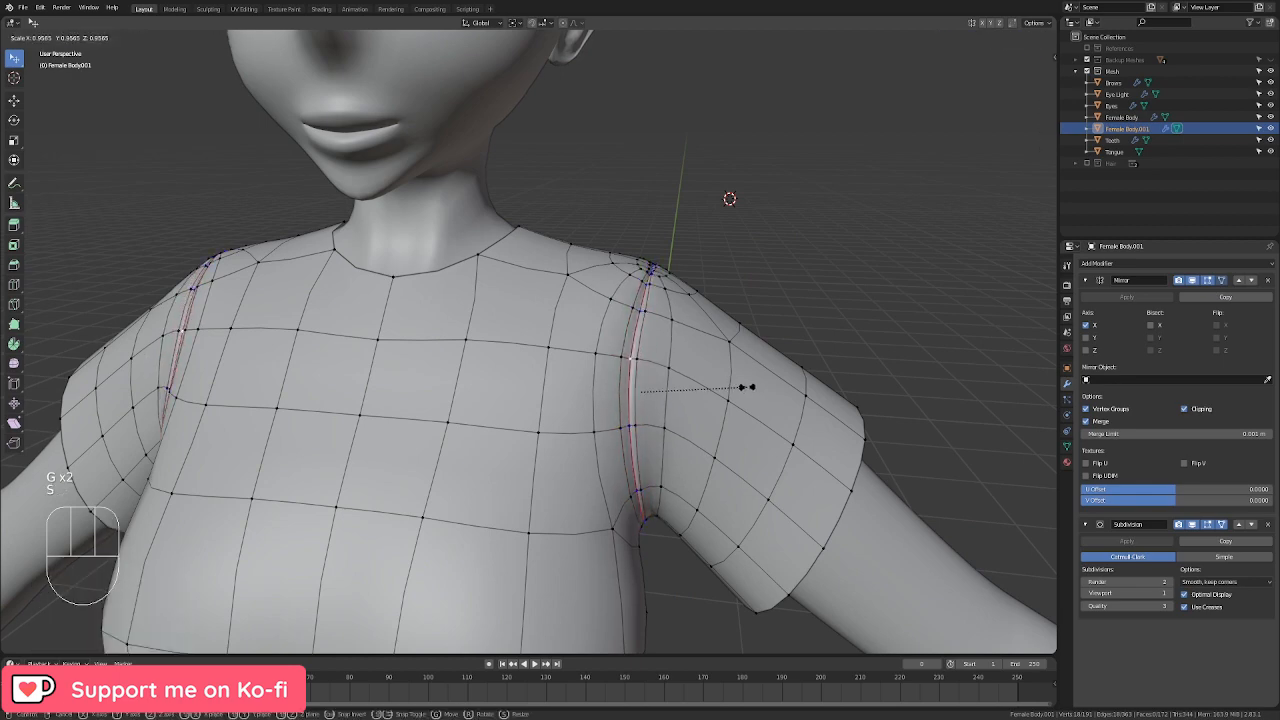
pyautogui.click(745, 386)
pyautogui.press('Tab')
pyautogui.moveTo(745, 386); pyautogui.dragTo(541, 413, button='middle')
pyautogui.press('Tab')
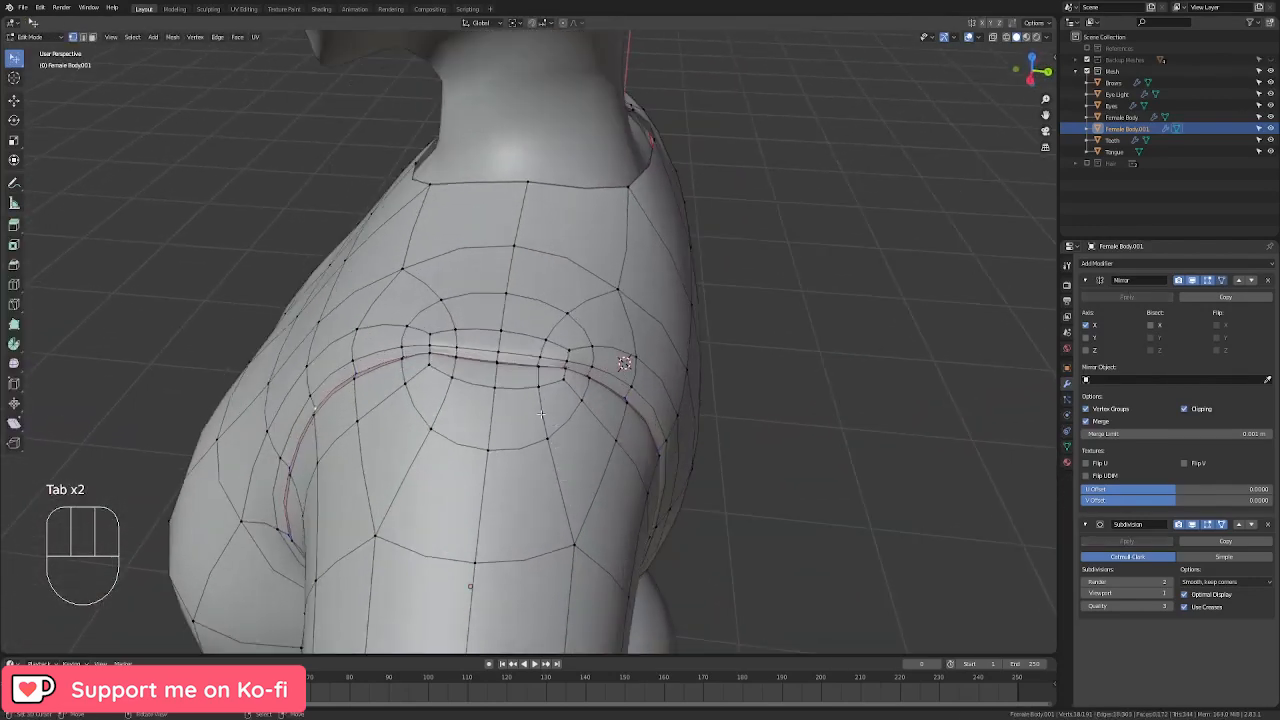
# Step: Select the centre column of vertices crossing the seam on top of the shoulder and raise it about 0.005 m along Z
pyautogui.scroll(1, 508, 330)
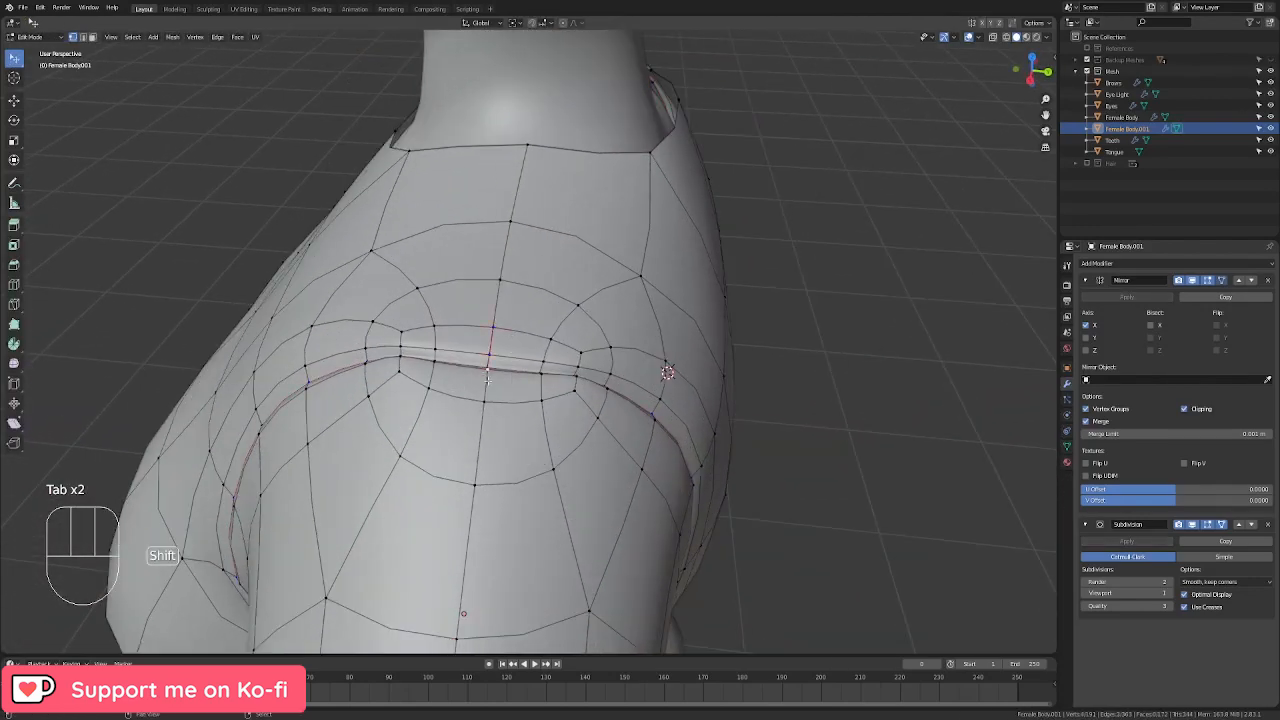
pyautogui.moveTo(485, 421); pyautogui.dragTo(469, 366, button='middle')
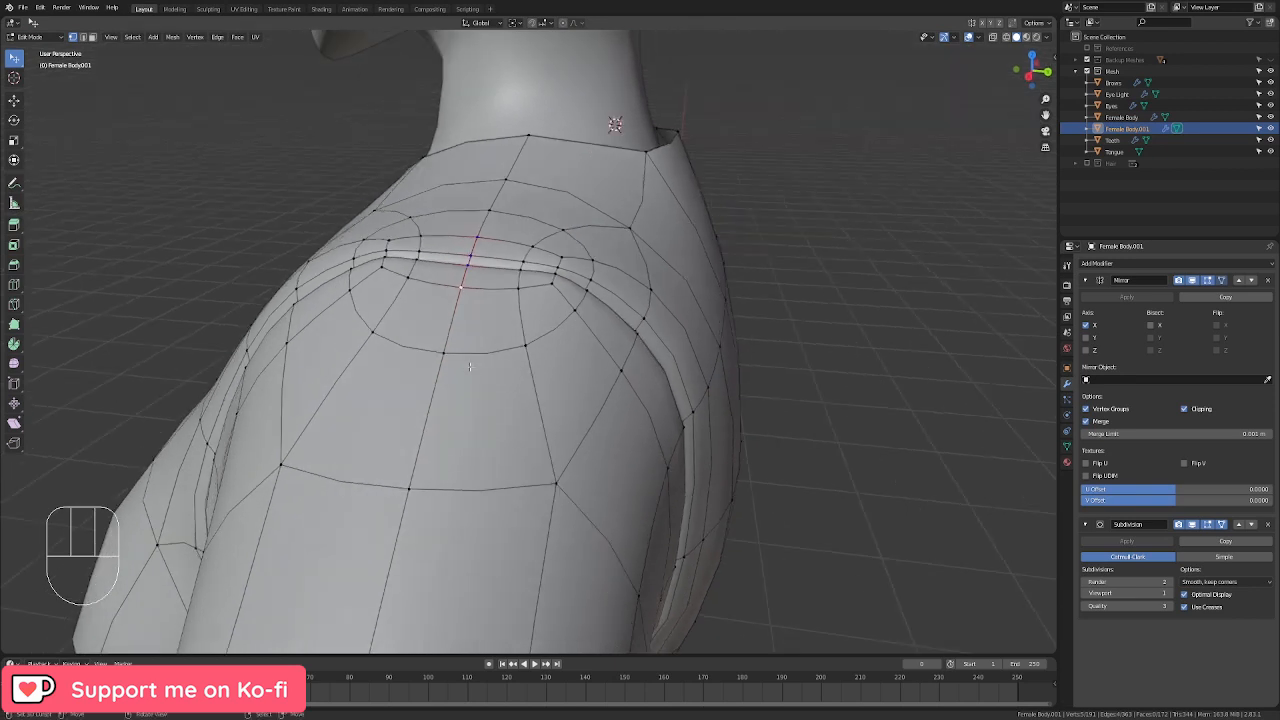
pyautogui.keyDown('shift'); pyautogui.rightClick(502, 224); pyautogui.keyUp('shift')
pyautogui.press('g')
pyautogui.click(597, 346)
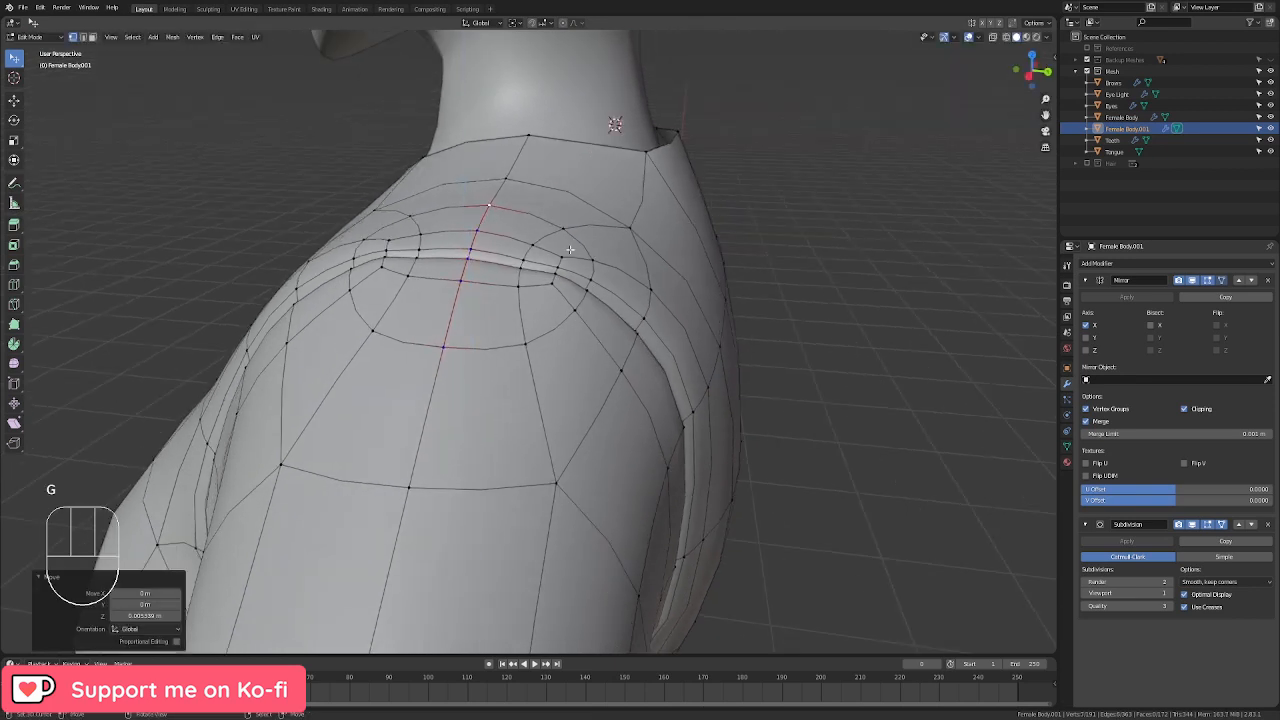
# Step: Select the vertex column just behind the centre across the shoulder seam and move it slightly
pyautogui.keyDown('shift'); pyautogui.rightClick(543, 241); pyautogui.keyUp('shift')
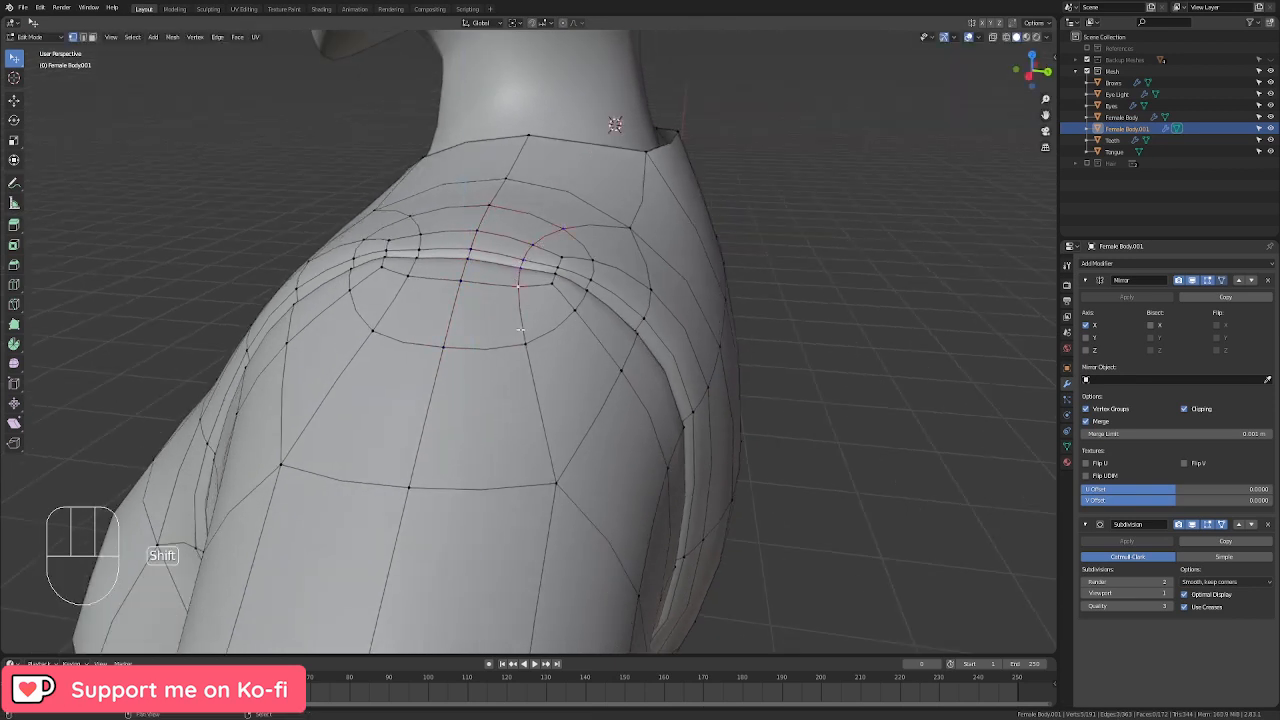
pyautogui.press('g')
pyautogui.click(552, 316)
# Step: Add the column in front of the centre to the selection, move both columns along Z, and check the shoulder in Object Mode
pyautogui.rightClick(415, 217)
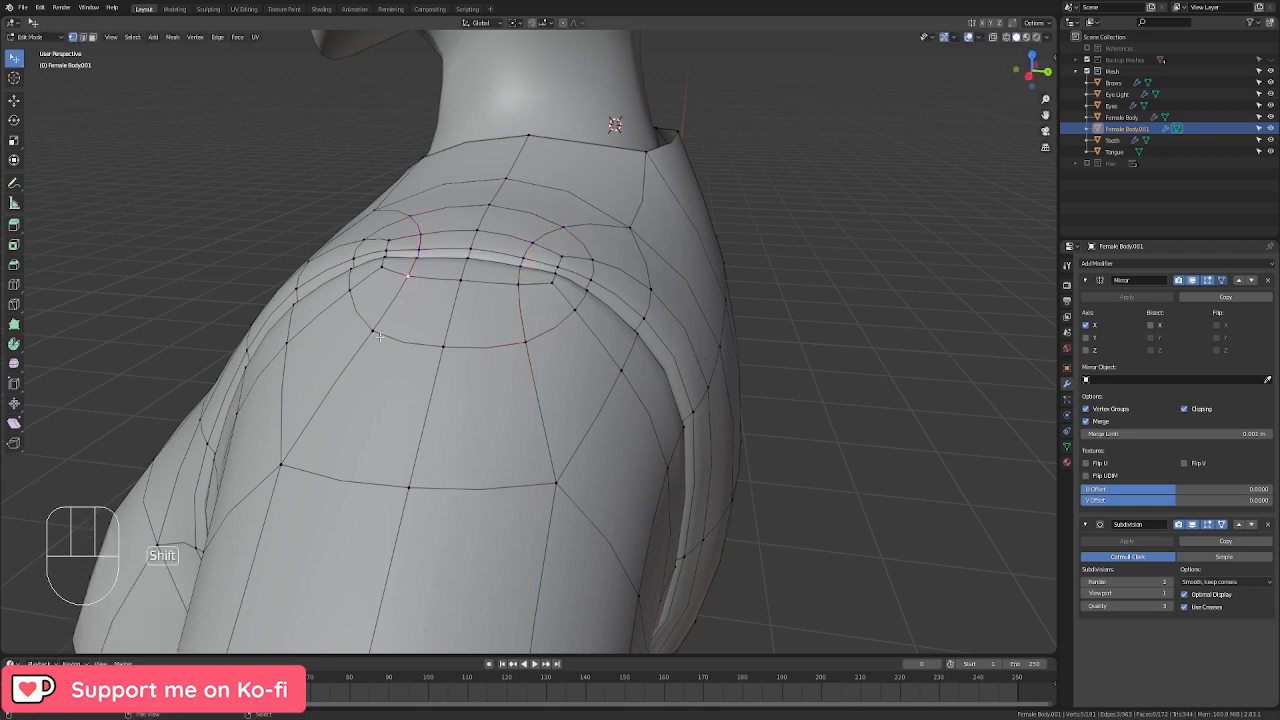
pyautogui.moveTo(379, 337); pyautogui.dragTo(420, 425, button='middle')
pyautogui.moveTo(444, 438); pyautogui.dragTo(530, 330, button='middle')
pyautogui.press('g')
pyautogui.press('z')
pyautogui.click(606, 396)
pyautogui.press('Tab')
pyautogui.scroll(-6, 686, 416)
pyautogui.press('Tab')
pyautogui.click(530, 249)
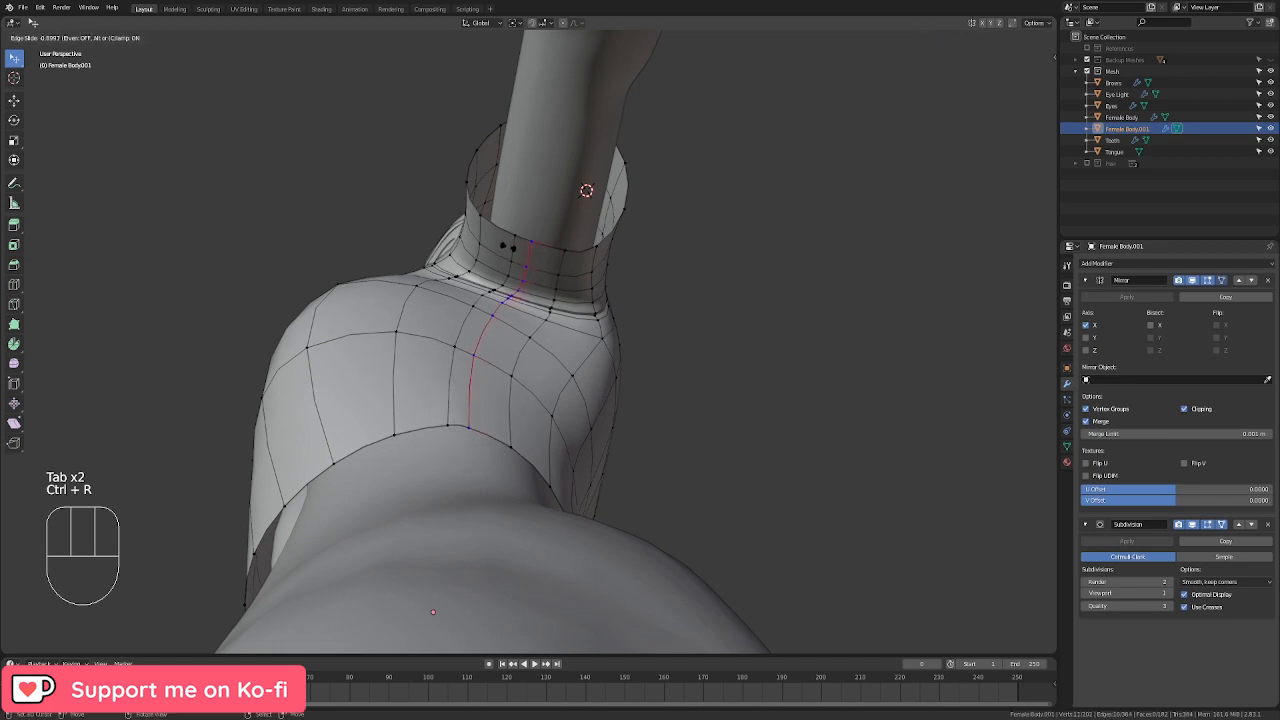
pyautogui.click(508, 247)
pyautogui.hotkey('ctrl', 'z')
# Step: Add a loop cut from the sleeve opening through the underarm to the hem, slid toward the neighbouring lengthwise loop
pyautogui.scroll(2, 512, 215)
pyautogui.click(508, 201)
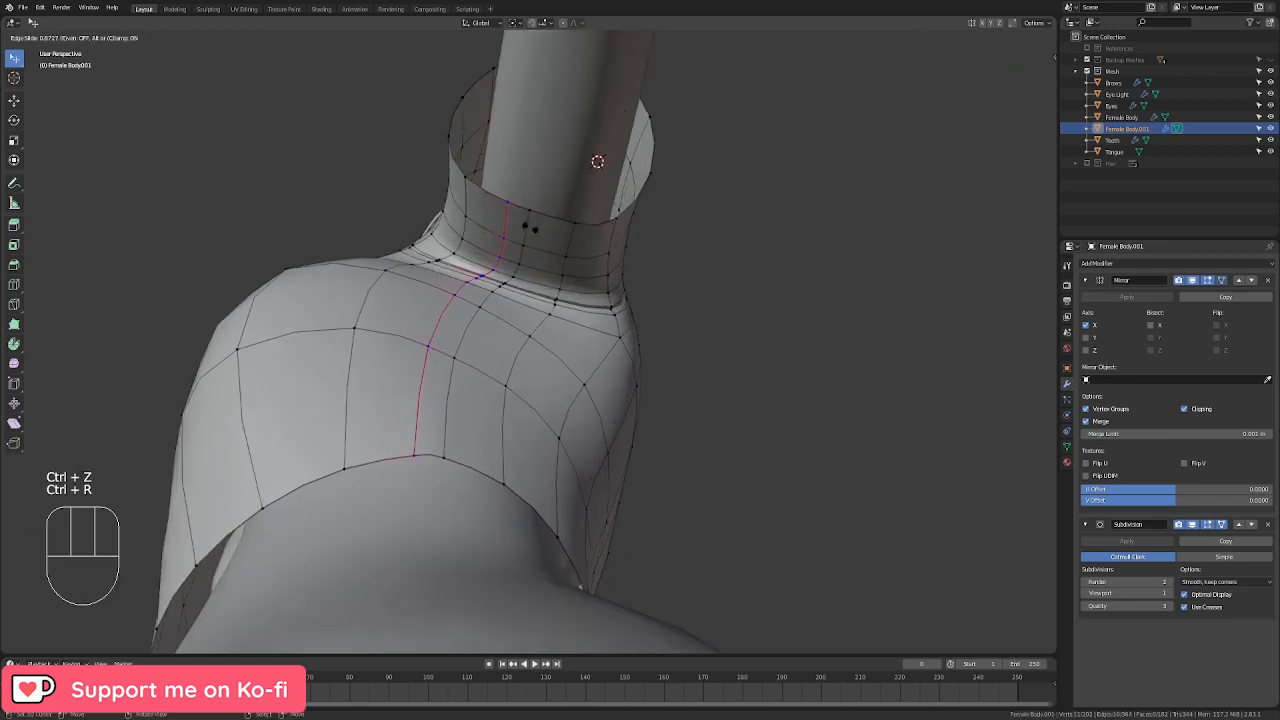
pyautogui.click(546, 237)
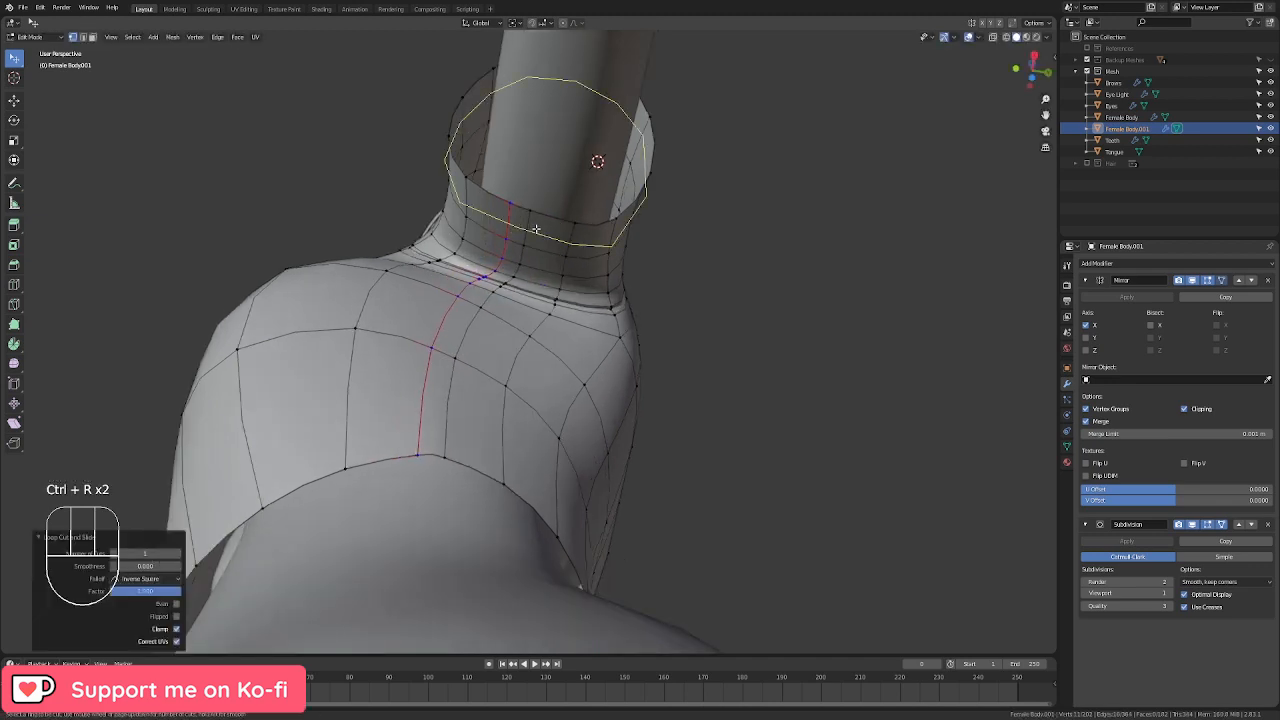
# Step: Add a loop cut around the sleeve, scale it to fit the sleeve's shape, and check it in Object Mode
pyautogui.click(536, 230)
pyautogui.moveTo(512, 234); pyautogui.dragTo(720, 486, button='middle')
pyautogui.press('s')
pyautogui.click(782, 517)
pyautogui.hotkey('ctrl', 'z')
pyautogui.press('s')
pyautogui.click(749, 471)
pyautogui.press('s')
pyautogui.click(808, 486)
pyautogui.press('Tab')
pyautogui.press('Tab')
# Step: Select the edge loop at the sleeve opening and smooth its vertices
pyautogui.keyDown('alt'); pyautogui.click(644, 366); pyautogui.keyUp('alt')
pyautogui.press('q')
pyautogui.click(726, 454)
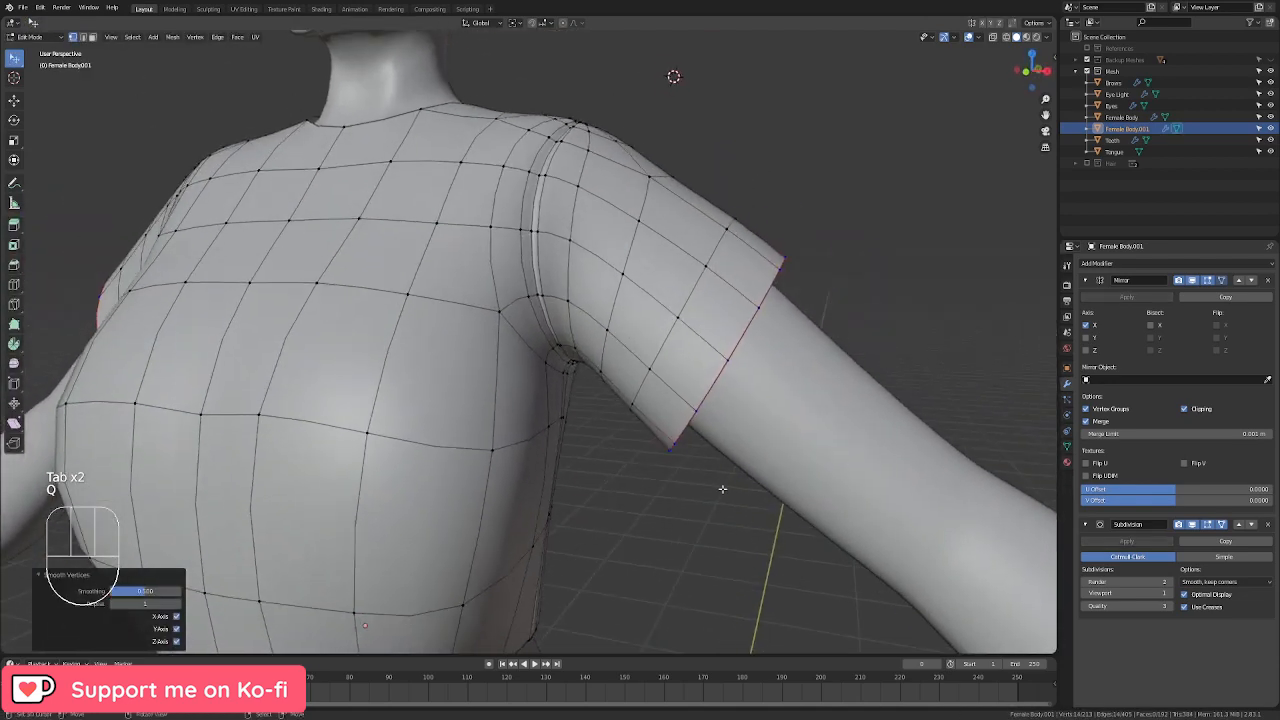
# Step: Scale the sleeve opening loop up slightly in front view and move it outward along the arm
pyautogui.press('KP_4')
pyautogui.press('KP_1')
pyautogui.scroll(1, 745, 410)
pyautogui.keyDown('shift'); pyautogui.moveTo(759, 383); pyautogui.dragTo(589, 457, button='middle'); pyautogui.keyUp('shift')
pyautogui.scroll(2, 589, 457)
pyautogui.press('s')
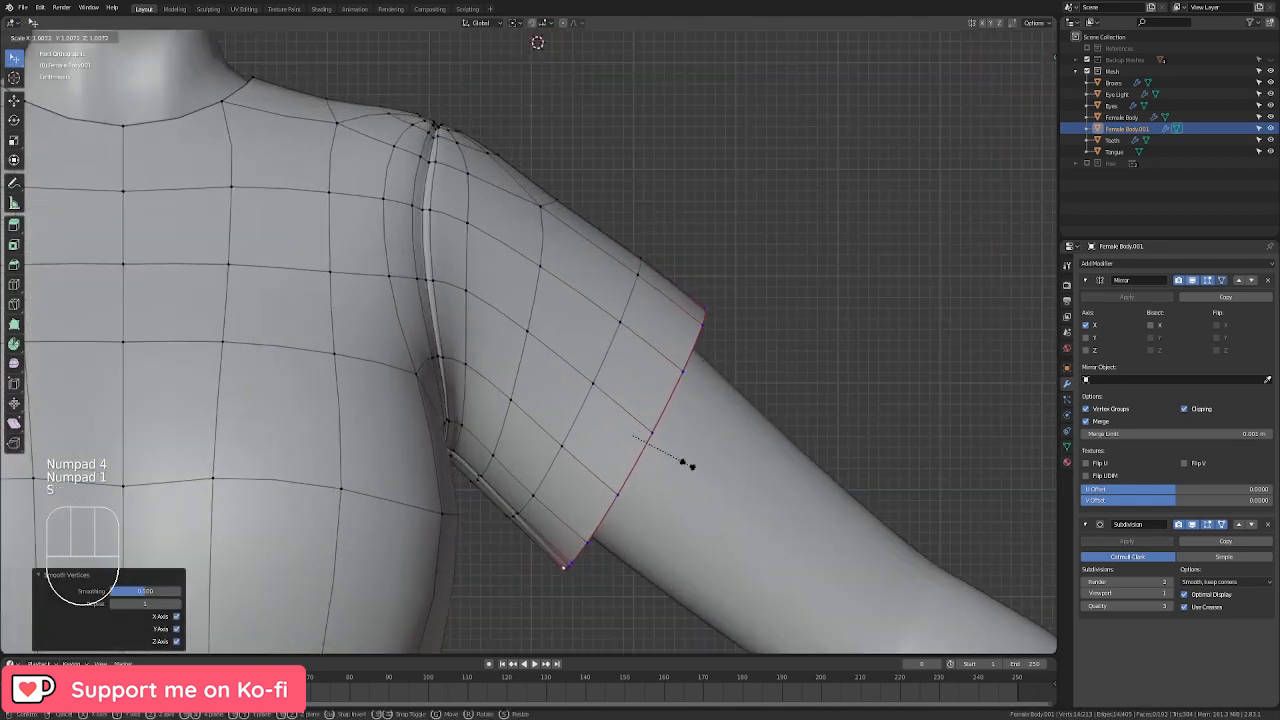
pyautogui.click(686, 463)
pyautogui.press('s')
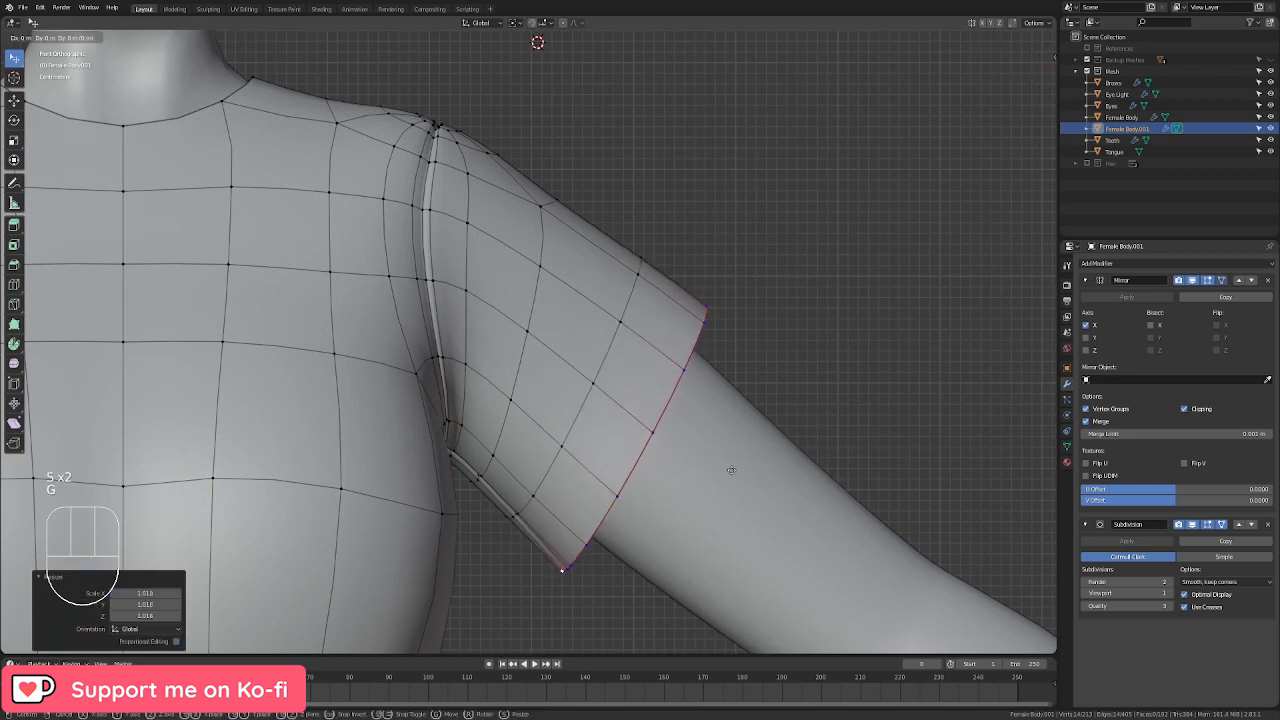
pyautogui.click(738, 472)
# Step: Scale up the sleeve loops above the opening, using about 1.042 for the nearest one, and slightly enlarge the opening loop
pyautogui.keyDown('alt'); pyautogui.click(625, 316); pyautogui.keyUp('alt')
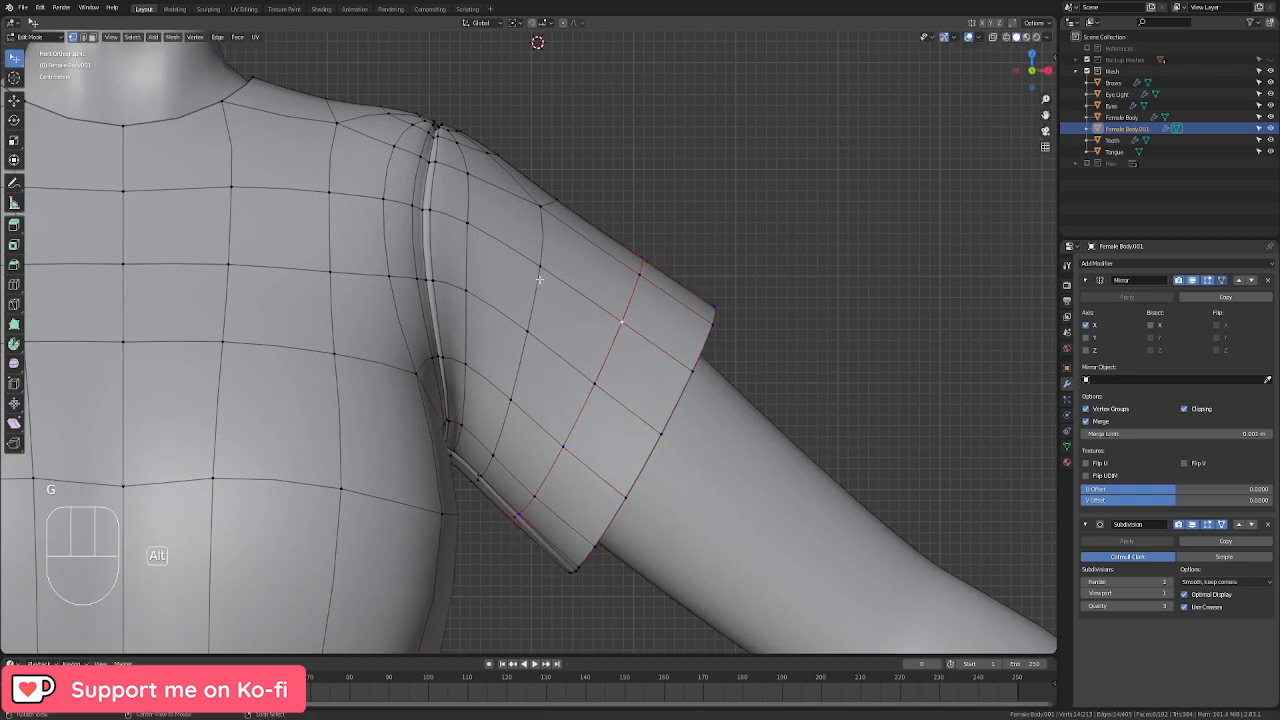
pyautogui.press('s')
pyautogui.click(708, 313)
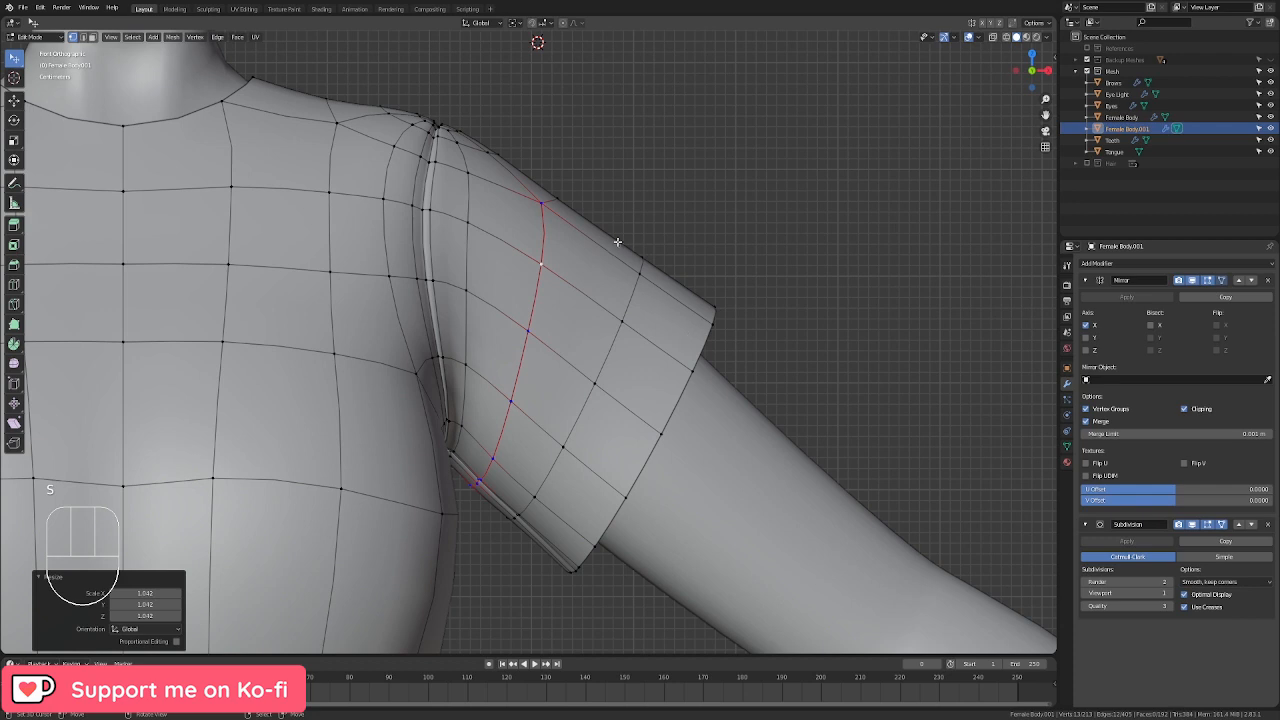
pyautogui.keyDown('alt'); pyautogui.click(669, 302); pyautogui.keyUp('alt')
pyautogui.press('s')
pyautogui.click(688, 318)
pyautogui.keyDown('alt'); pyautogui.click(709, 336); pyautogui.keyUp('alt')
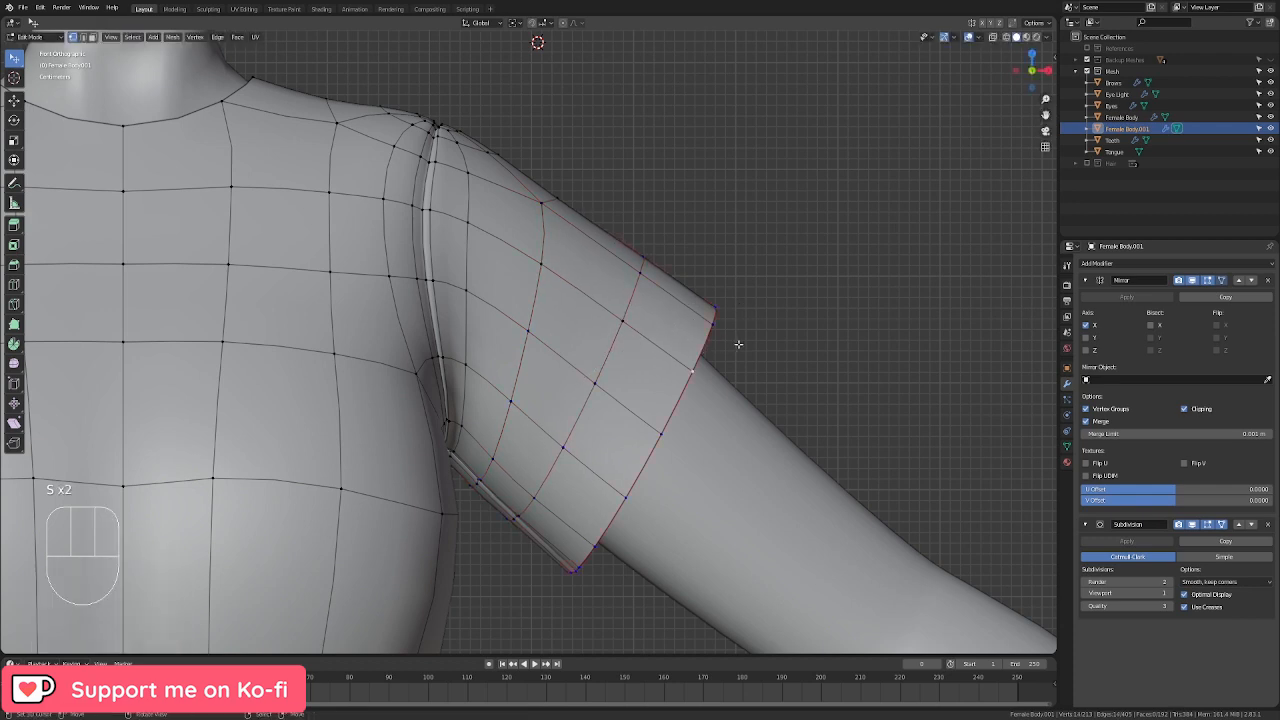
pyautogui.press('s')
pyautogui.click(744, 342)
# Step: Scale up the mid-sleeve edge loop so it bulges away from the arm
pyautogui.keyDown('alt'); pyautogui.click(542, 259); pyautogui.keyUp('alt')
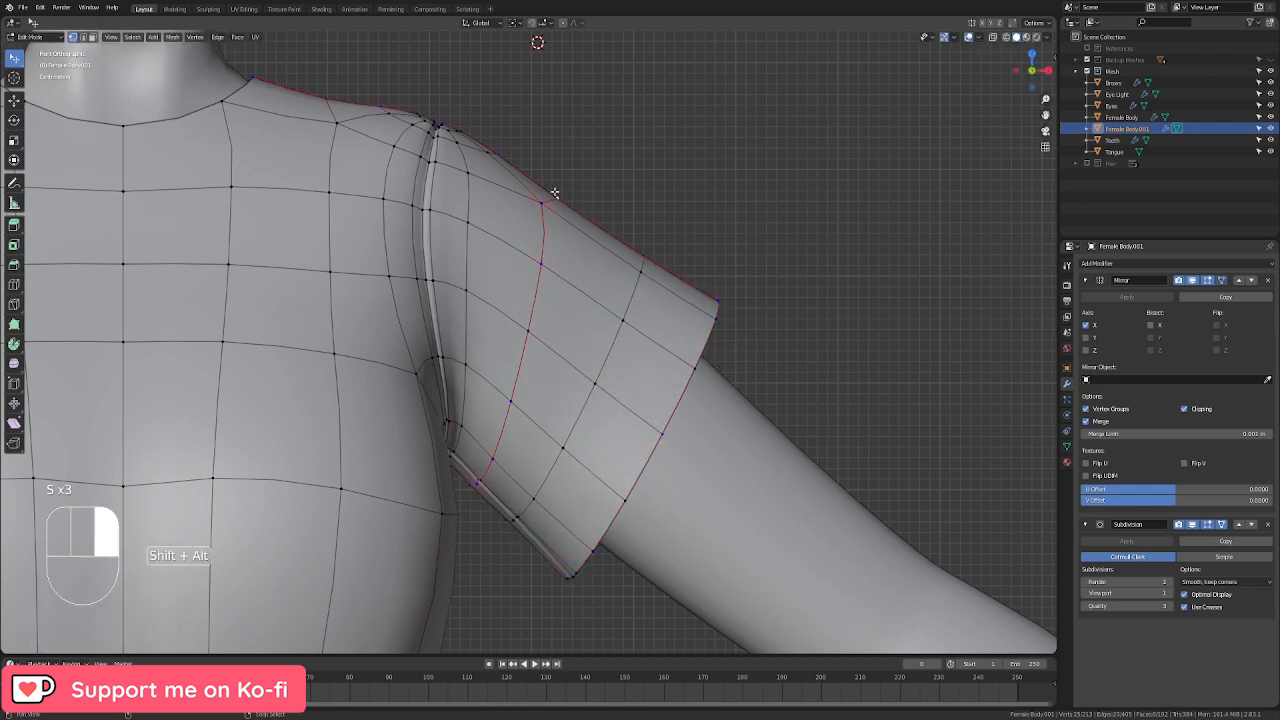
pyautogui.press('s')
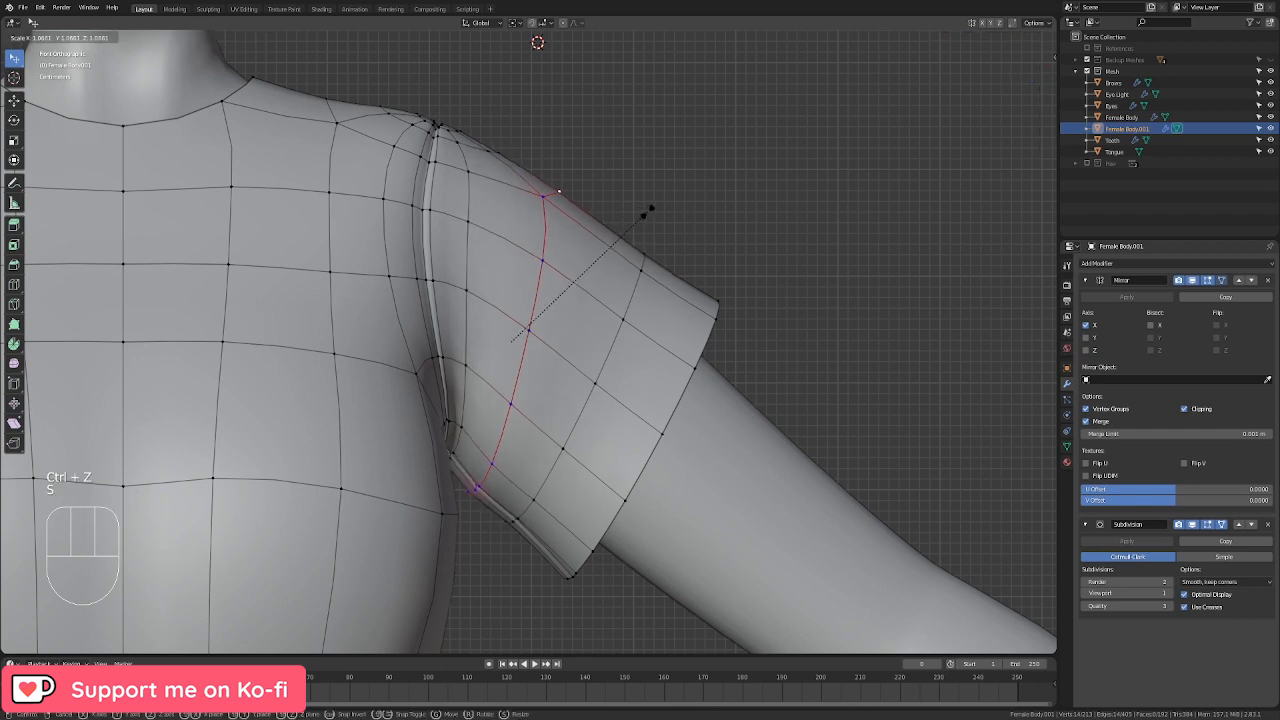
pyautogui.click(640, 210)
# Step: Select the three outer sleeve loops together, scale them up slightly, and move them outward along the arm
pyautogui.keyDown('alt'); pyautogui.keyDown('shift'); pyautogui.click(630, 297); pyautogui.keyUp('shift'); pyautogui.keyUp('alt')
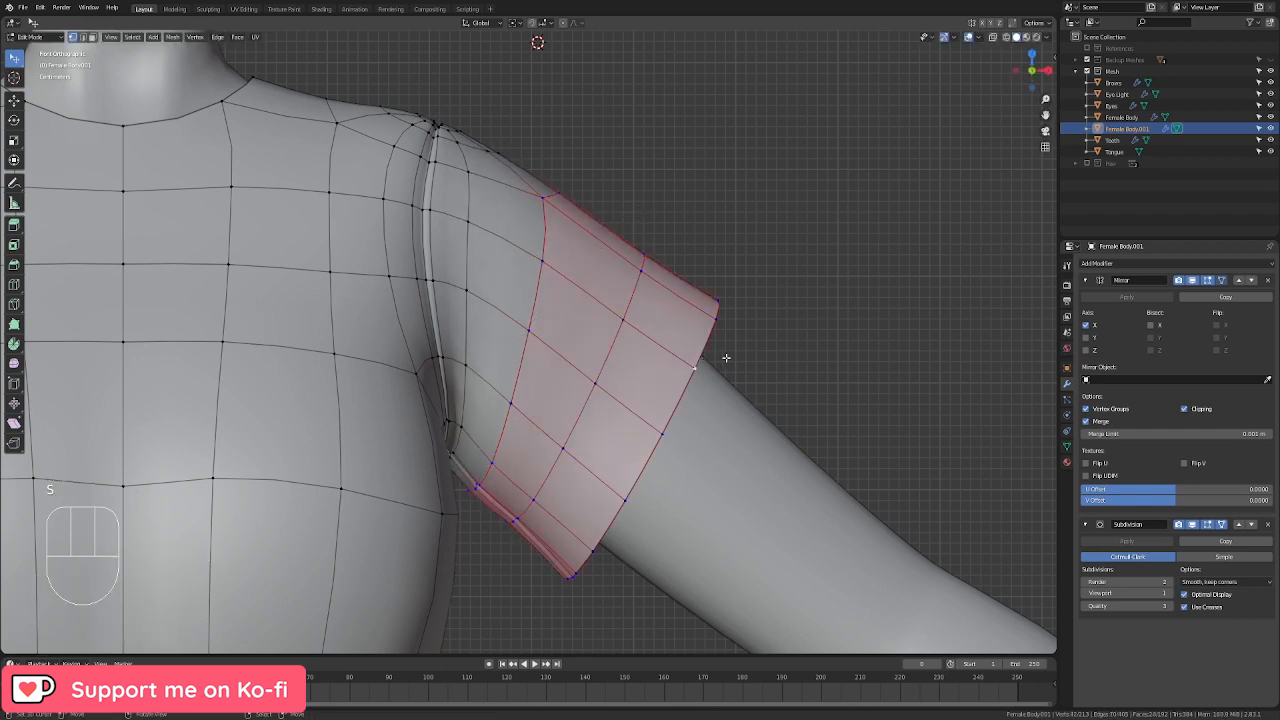
pyautogui.press('s')
pyautogui.click(731, 357)
pyautogui.press('g')
pyautogui.click(749, 369)
pyautogui.press('s')
pyautogui.click(756, 366)
pyautogui.press('g')
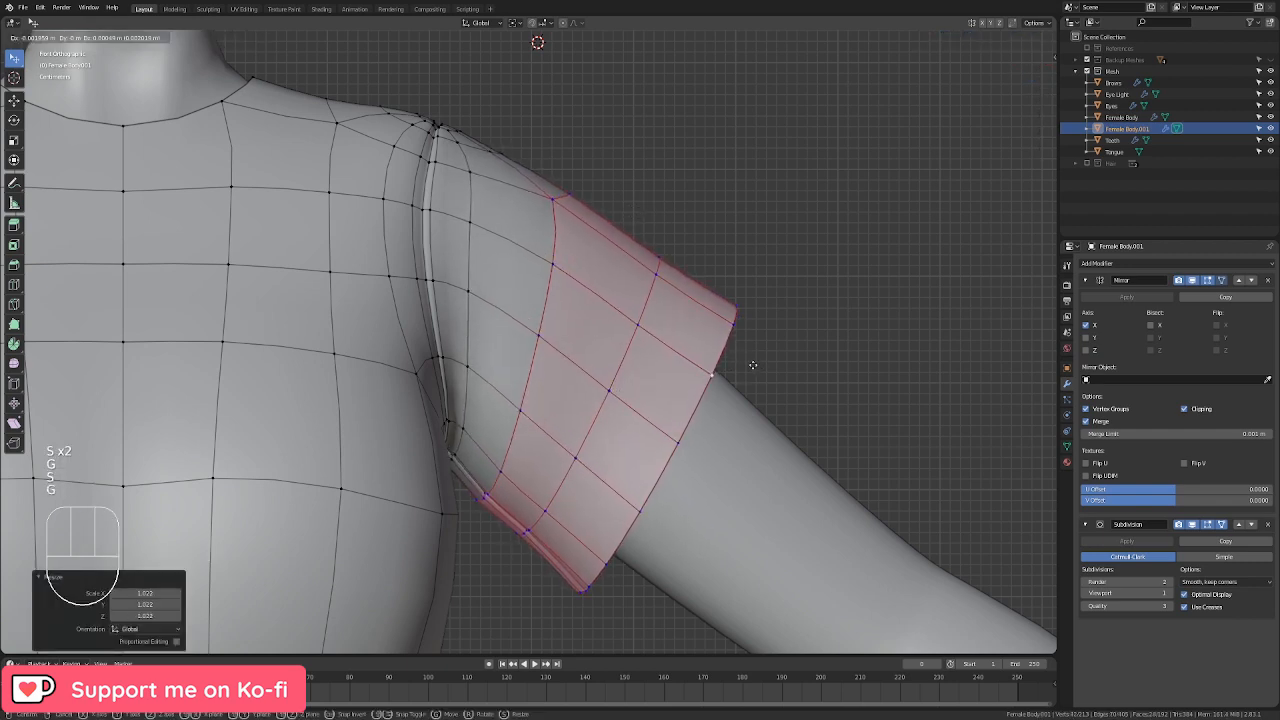
pyautogui.click(744, 377)
# Step: Extrude the sleeve opening loop inward several times, scaling each extrusion down to give the rim thickness
pyautogui.keyDown('alt'); pyautogui.click(712, 370); pyautogui.keyUp('alt')
pyautogui.keyDown('shift'); pyautogui.moveTo(735, 360); pyautogui.dragTo(557, 271, button='middle'); pyautogui.keyUp('shift')
pyautogui.scroll(1, 574, 284)
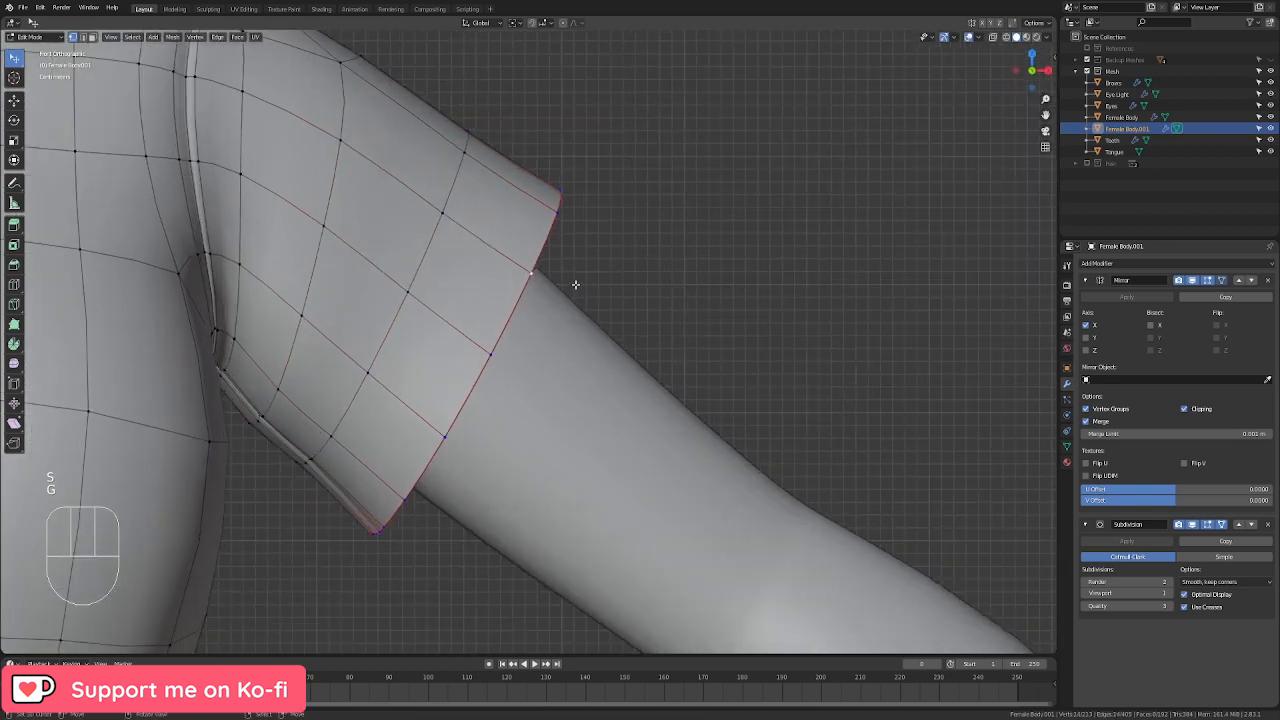
pyautogui.press('s')
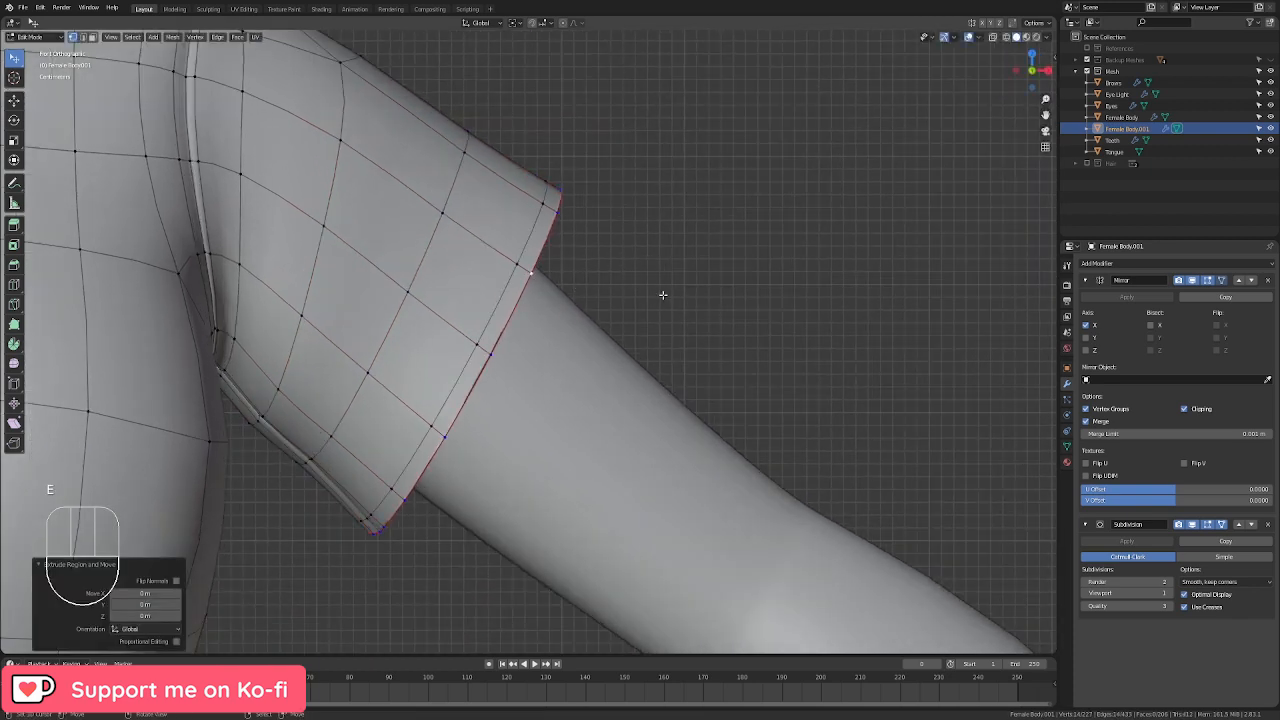
pyautogui.click(658, 293)
pyautogui.press('e')
pyautogui.rightClick(657, 292)
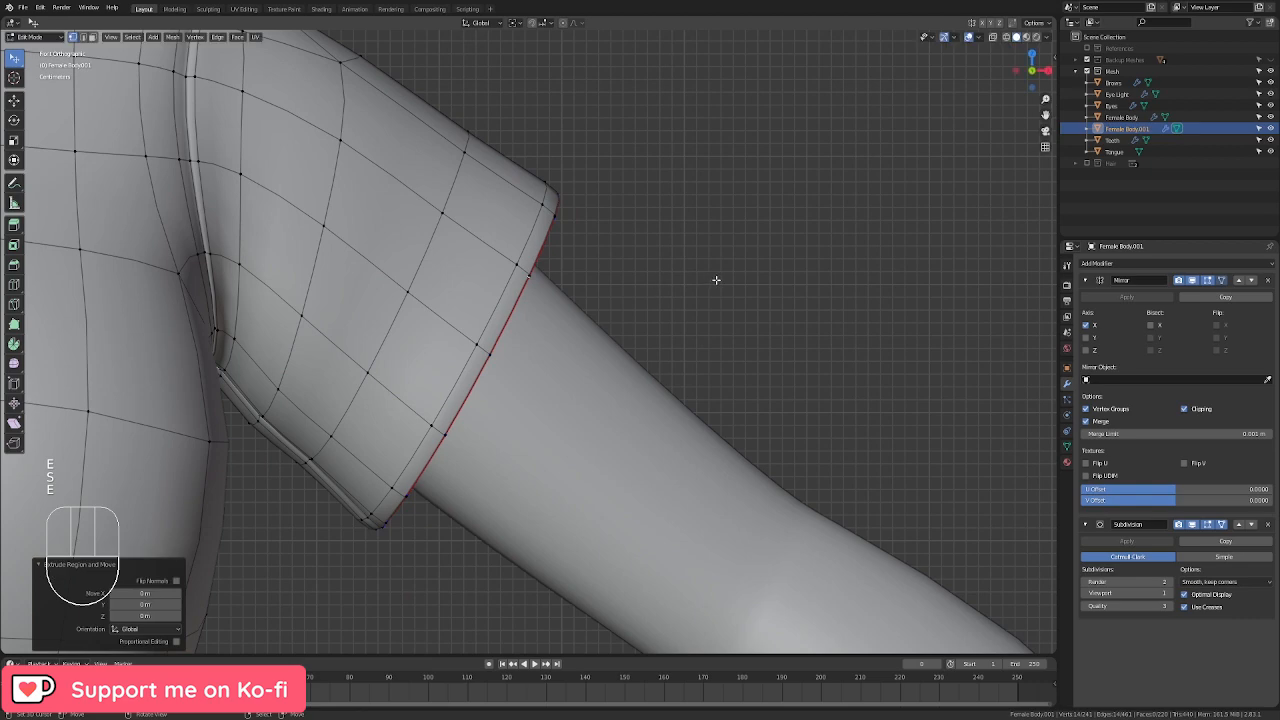
pyautogui.press('s')
pyautogui.click(638, 316)
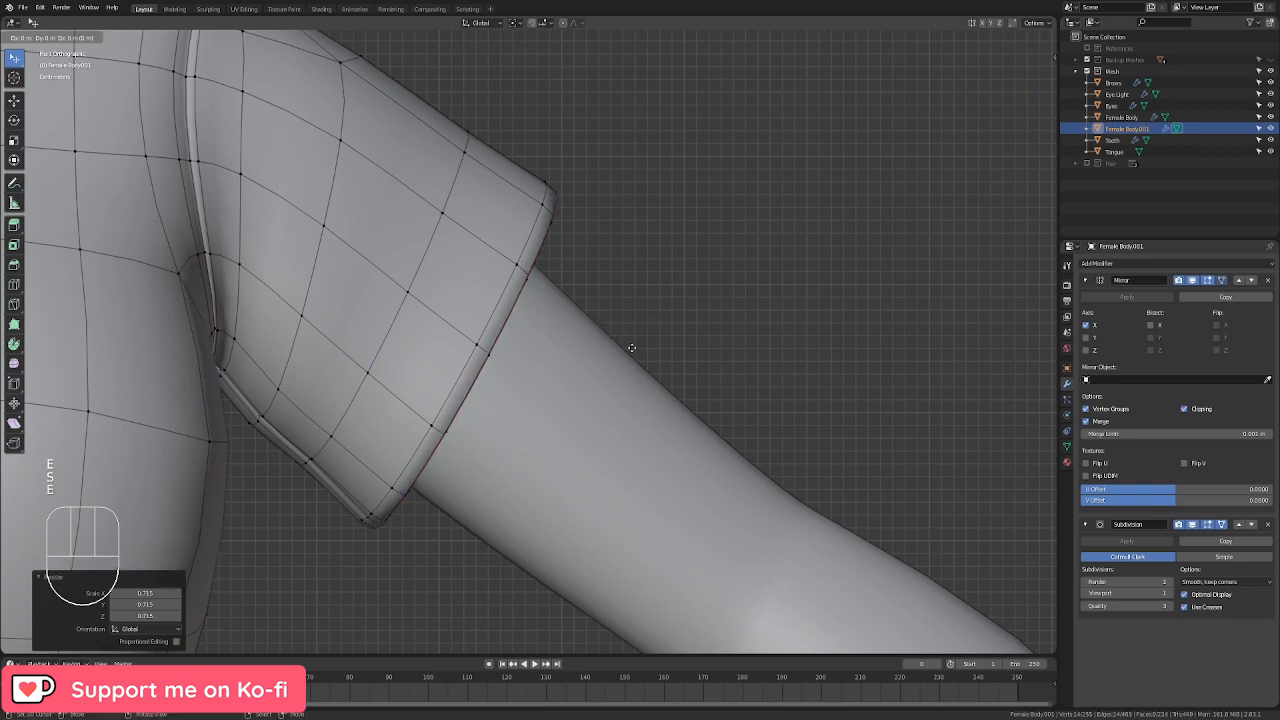
pyautogui.click(557, 293)
# Step: Scale the innermost loop inside the sleeve and fill the remaining hole with faces
pyautogui.moveTo(557, 293); pyautogui.dragTo(759, 350, button='middle')
pyautogui.press('s')
pyautogui.click(766, 357)
pyautogui.press('s')
pyautogui.click(817, 388)
pyautogui.click(729, 332)
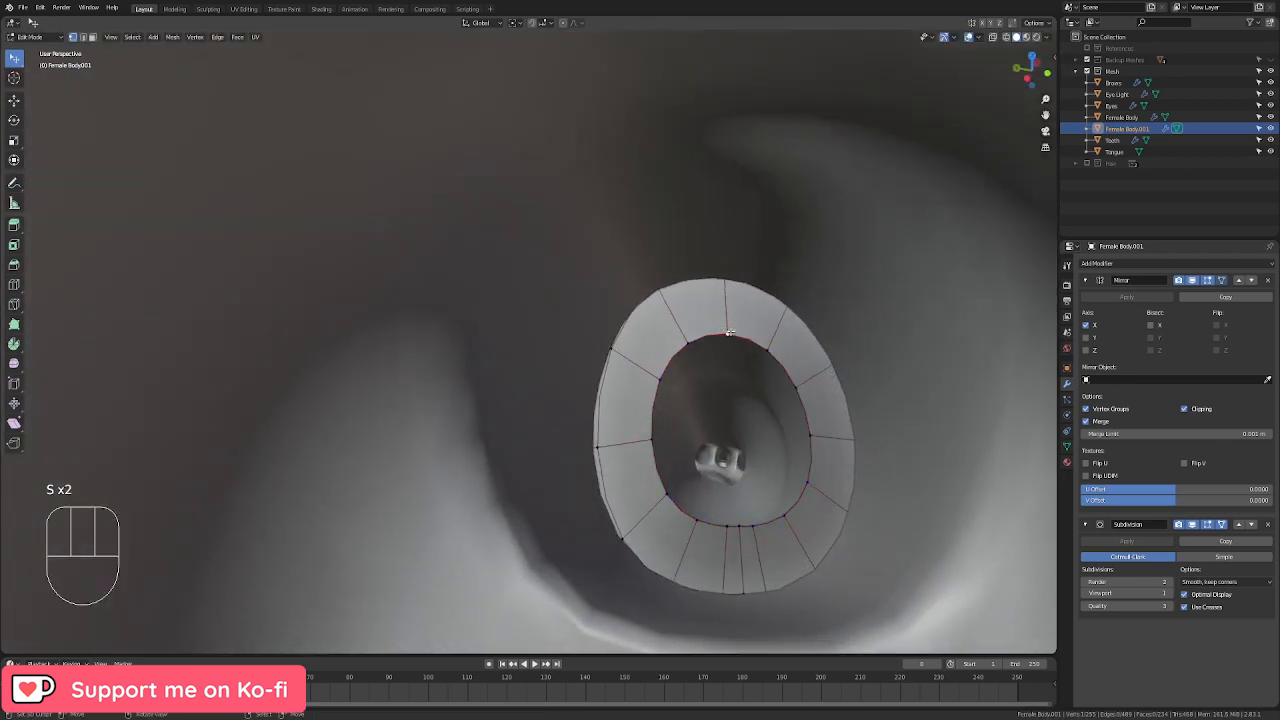
pyautogui.press('f')
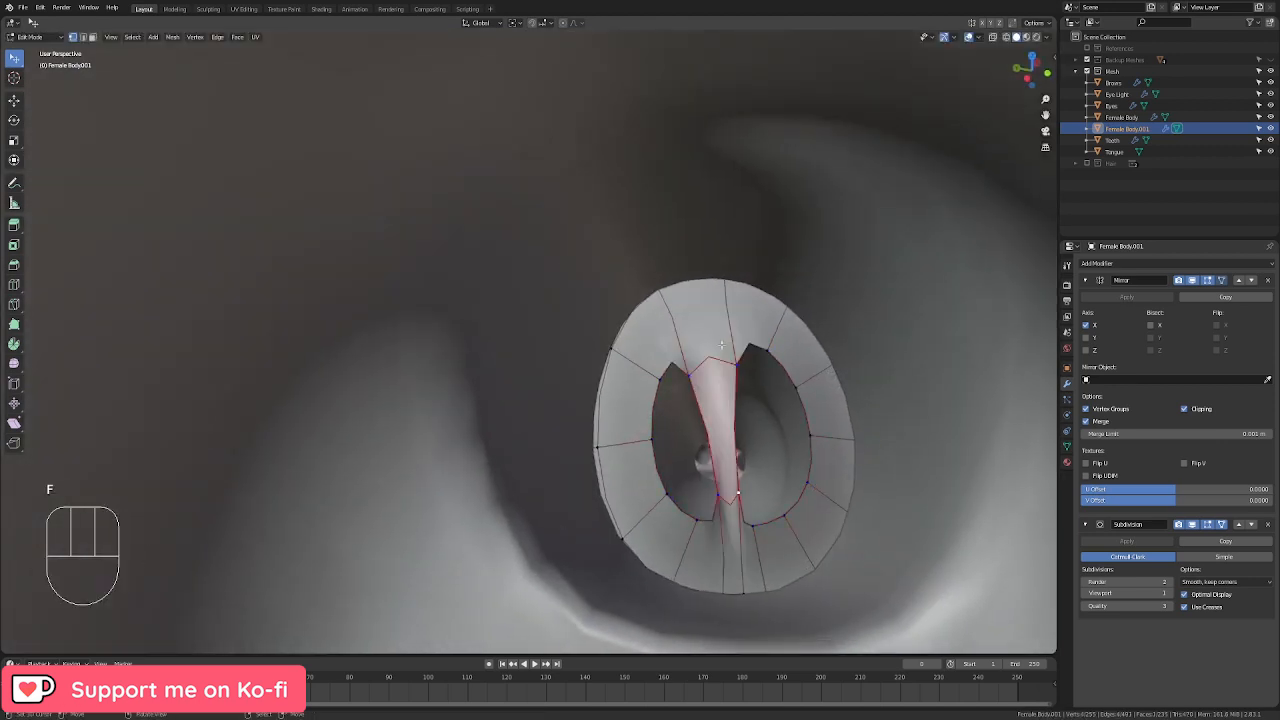
pyautogui.press('f')
pyautogui.press('f')
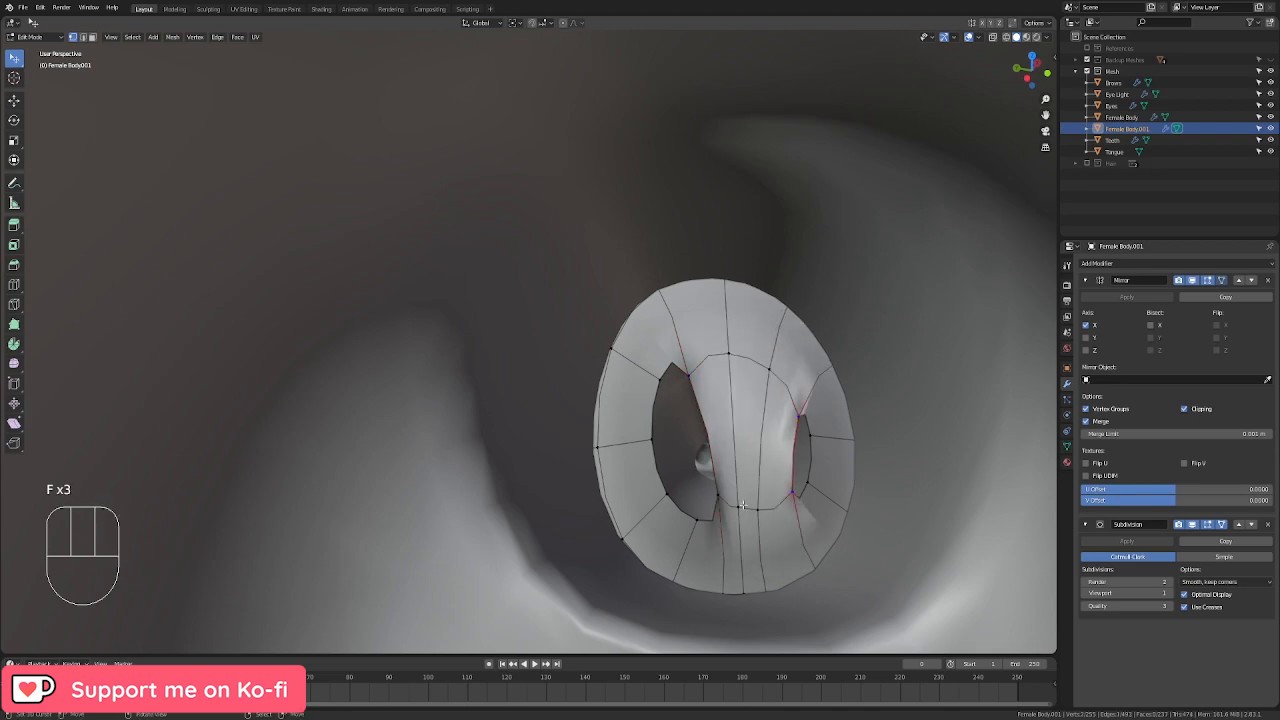
pyautogui.press('f')
pyautogui.press('f')
pyautogui.press('f')
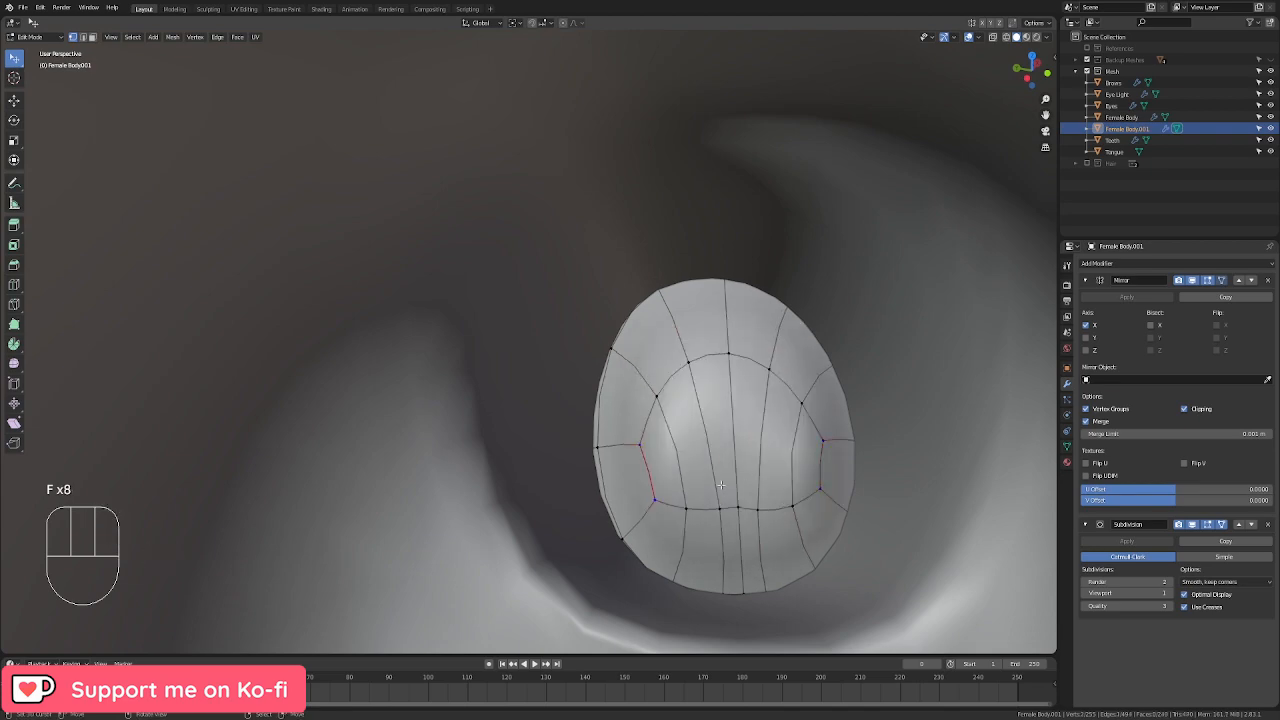
# Step: Examine the sleeve in Object Mode from several angles and from the front
pyautogui.moveTo(707, 486); pyautogui.dragTo(314, 397, button='middle')
pyautogui.press('Tab')
pyautogui.moveTo(600, 410); pyautogui.dragTo(835, 328, button='middle')
pyautogui.press('KP_1')
pyautogui.scroll(-3, 791, 433)
# Step: Select the female body and turn on X-ray to compare its arm outline with the sleeve
pyautogui.rightClick(846, 462)
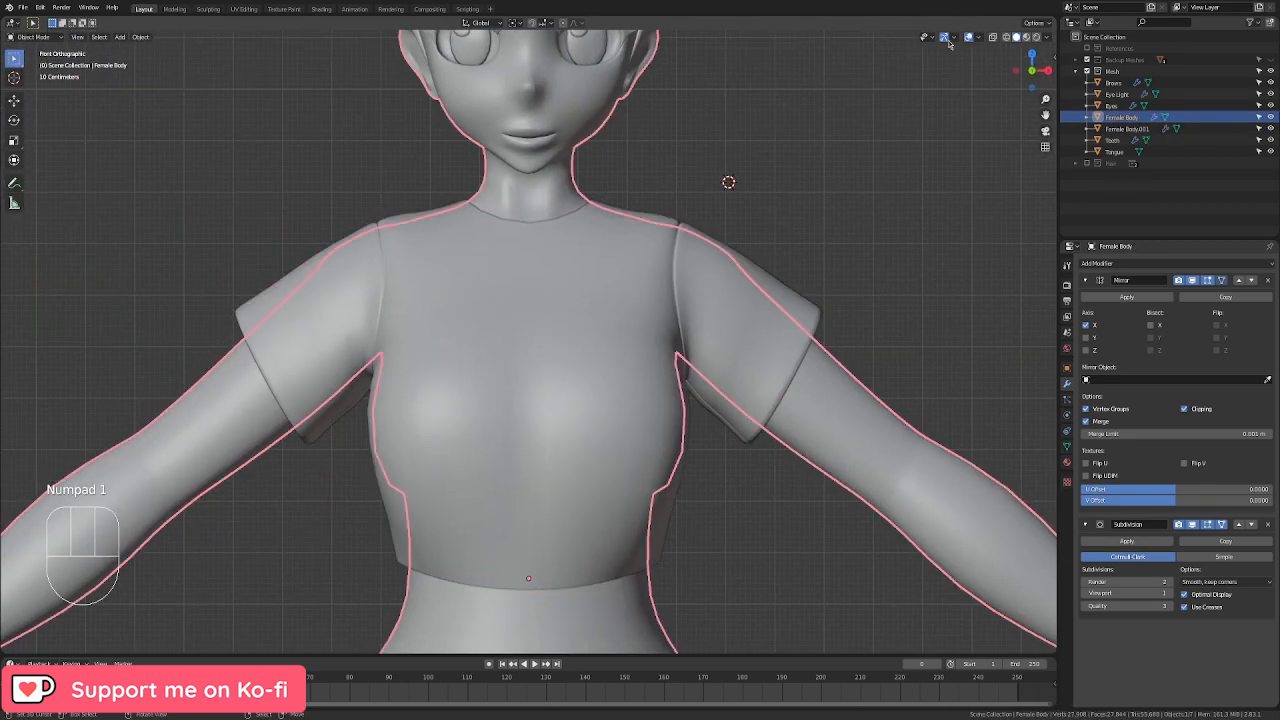
pyautogui.click(991, 38)
pyautogui.keyDown('shift'); pyautogui.moveTo(837, 236); pyautogui.dragTo(760, 266, button='middle'); pyautogui.keyUp('shift')
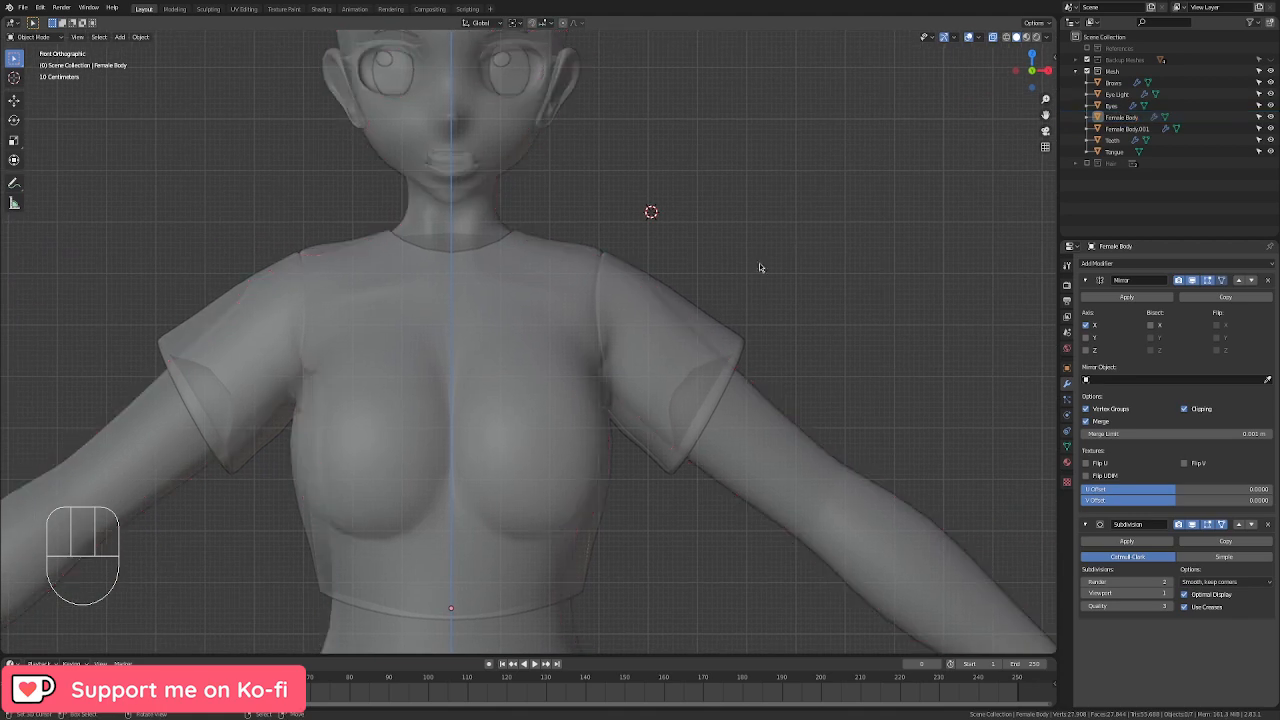
pyautogui.rightClick(660, 348)
pyautogui.rightClick(740, 408)
pyautogui.scroll(4, 829, 320)
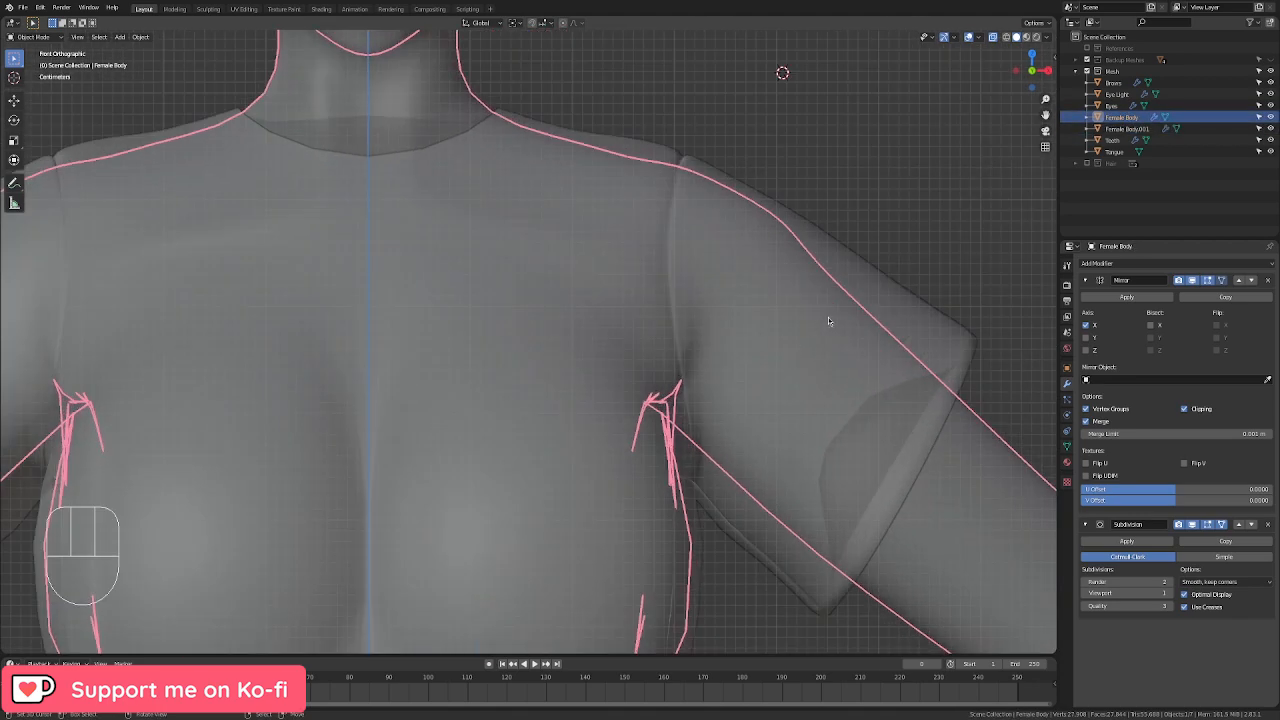
# Step: Try adding a loop cut around the body's upper arm, undo it, and turn X-ray off in Object Mode
pyautogui.press('Tab')
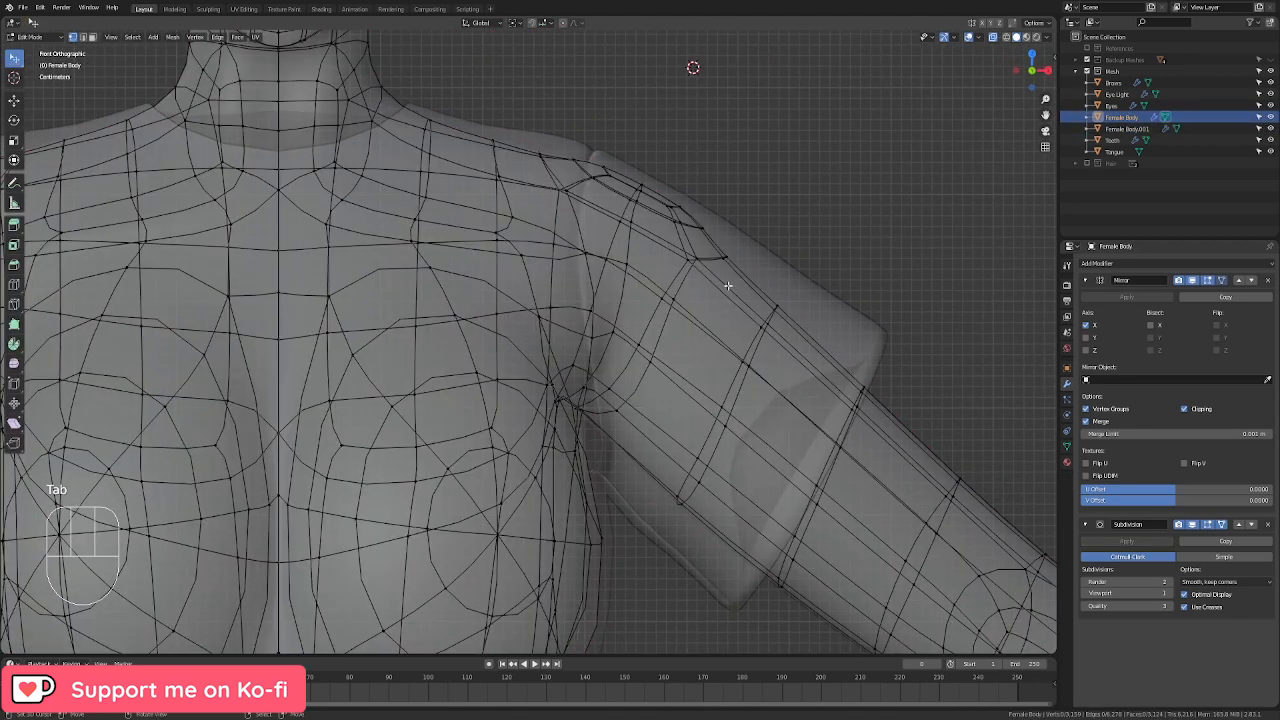
pyautogui.click(737, 280)
pyautogui.rightClick(722, 248)
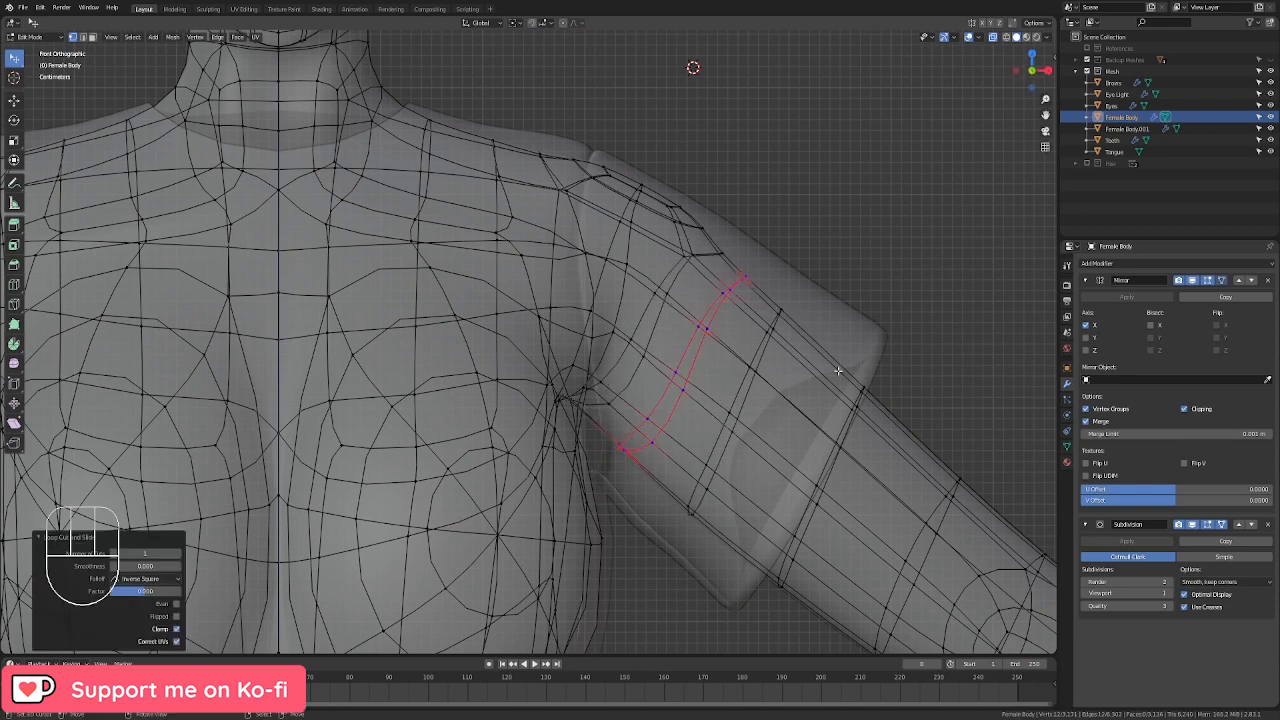
pyautogui.hotkey('ctrl', 'z')
pyautogui.scroll(-8, 778, 307)
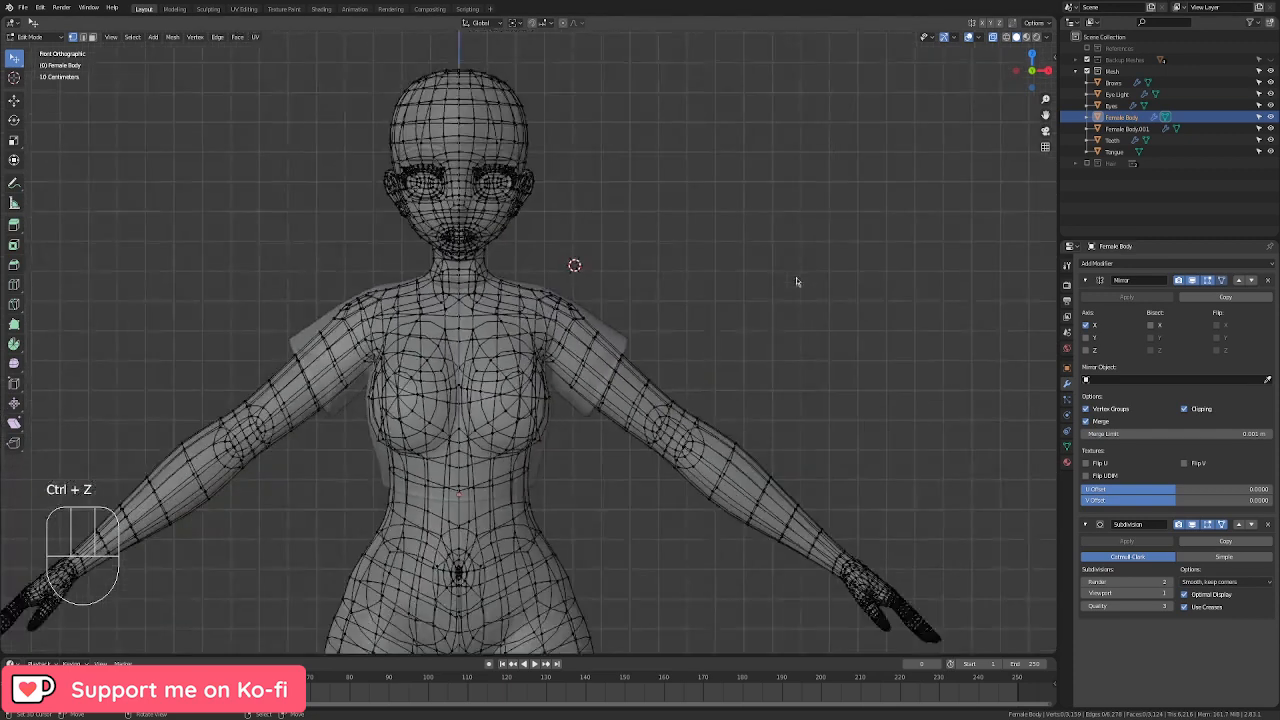
pyautogui.press('Tab')
pyautogui.scroll(4, 796, 277)
pyautogui.click(797, 282)
pyautogui.click(991, 40)
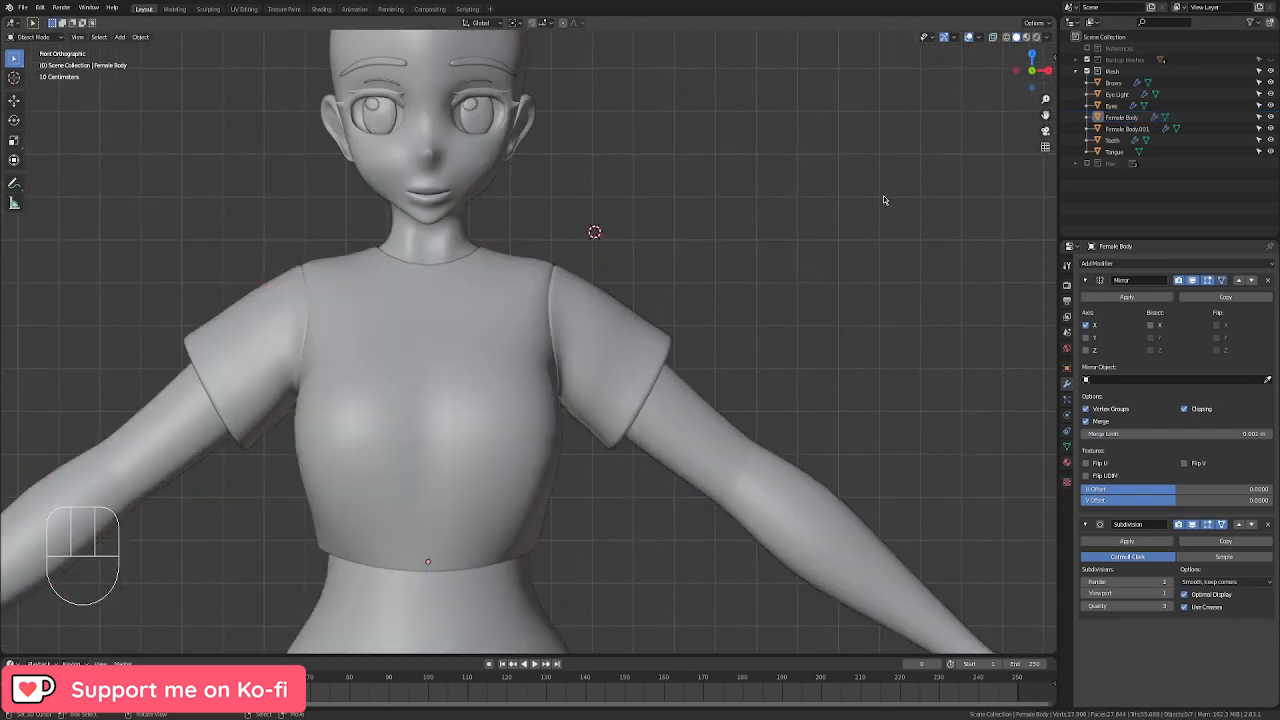
# Step: Select the top from a view below the arm and enter Edit Mode on it
pyautogui.moveTo(855, 243); pyautogui.dragTo(612, 362, button='middle')
pyautogui.scroll(1, 530, 275)
pyautogui.press('Tab')
pyautogui.press('Tab')
pyautogui.moveTo(525, 320); pyautogui.dragTo(453, 270, button='middle')
pyautogui.click(470, 284)
pyautogui.press('Tab')
# Step: Edge-slide the two neighbouring lengthwise loops through the underarm to adjust their spacing, and check the top in Object Mode
pyautogui.scroll(1, 490, 284)
pyautogui.moveTo(440, 207); pyautogui.dragTo(434, 204, button='middle')
pyautogui.keyDown('alt'); pyautogui.click(434, 204); pyautogui.keyUp('alt')
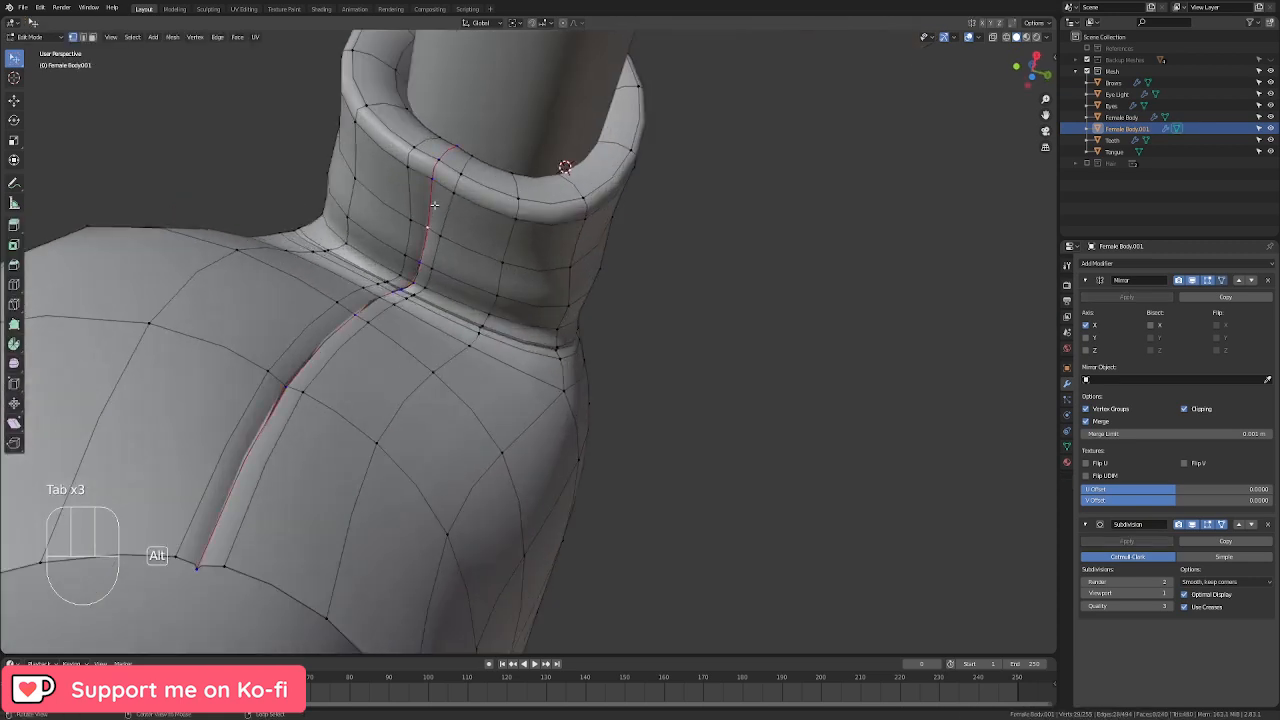
pyautogui.press('g')
pyautogui.press('g')
pyautogui.click(464, 235)
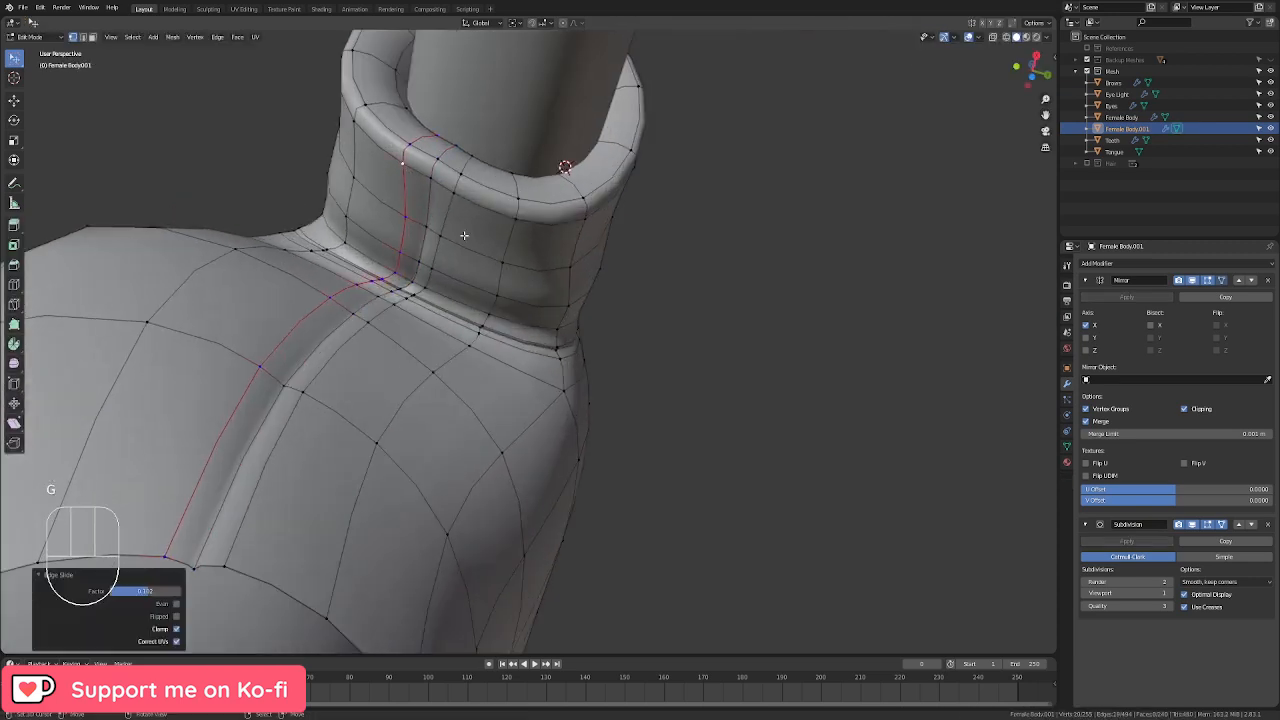
pyautogui.press('g')
pyautogui.press('g')
pyautogui.click(505, 250)
pyautogui.press('Tab')
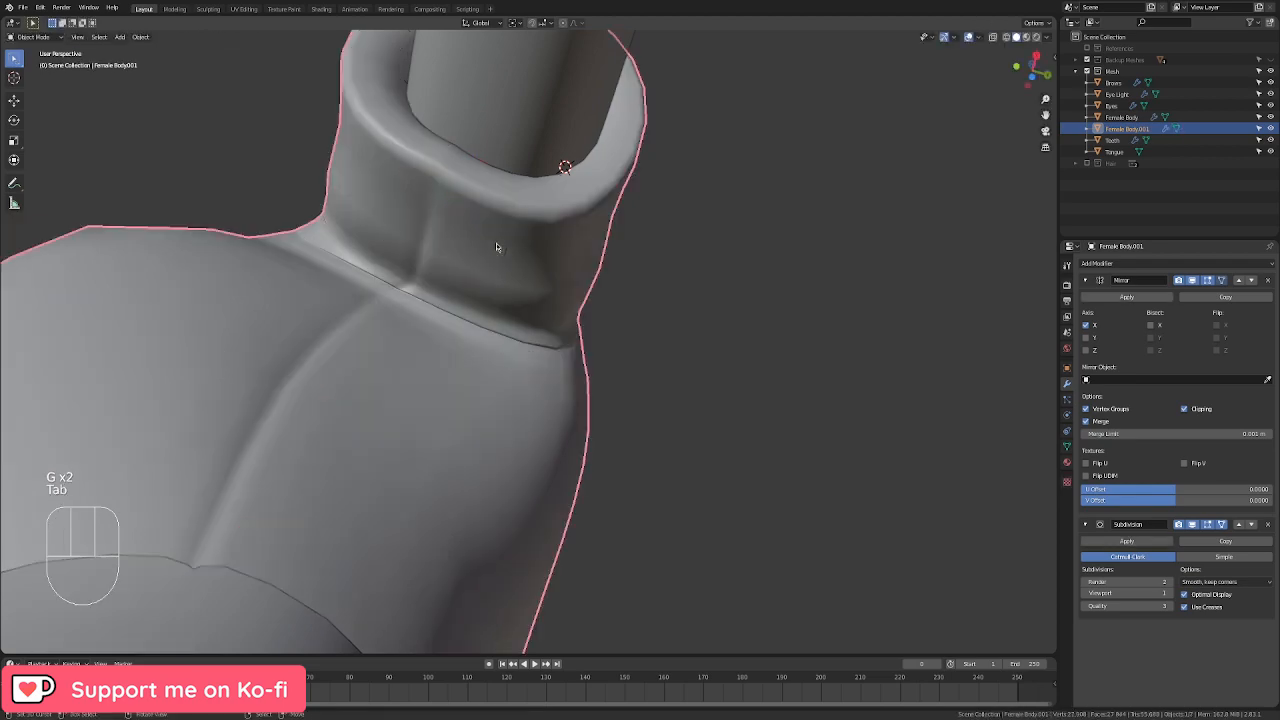
pyautogui.moveTo(505, 250); pyautogui.dragTo(547, 457, button='middle')
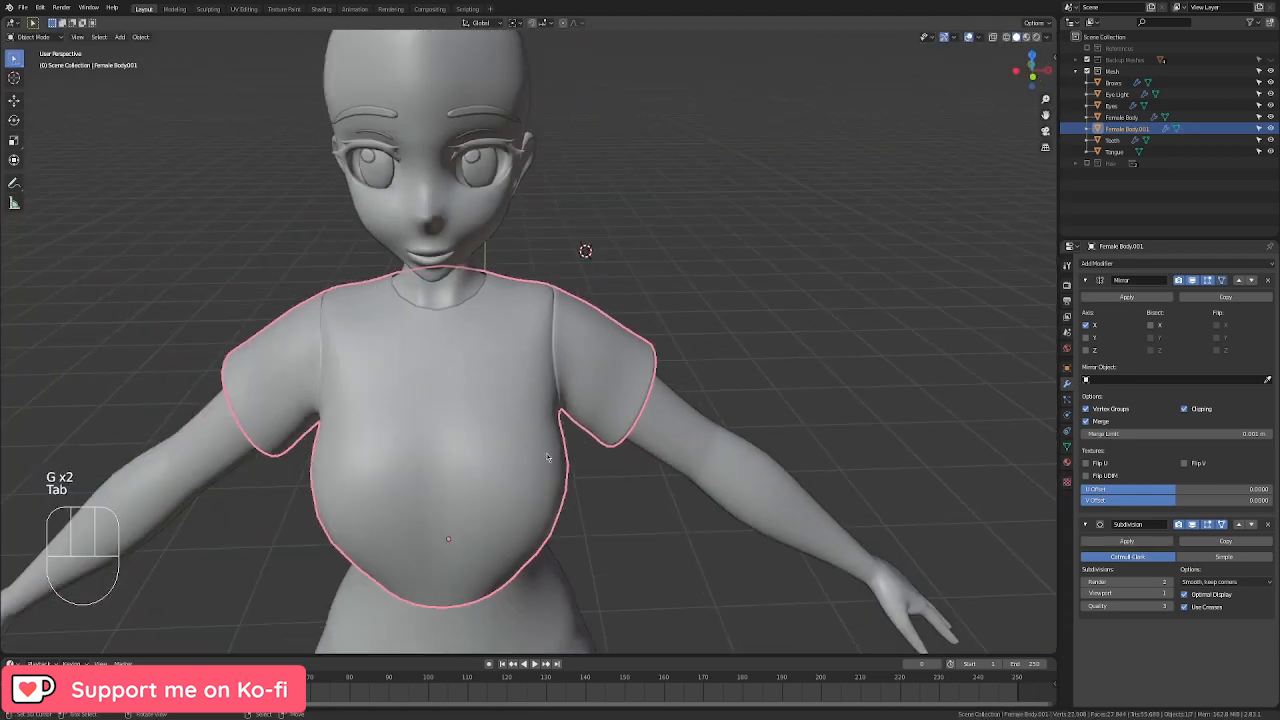
# Step: Add three loop cuts around the sleeve near its opening in front view
pyautogui.press('KP_1')
pyautogui.press('Tab')
pyautogui.scroll(8, 547, 457)
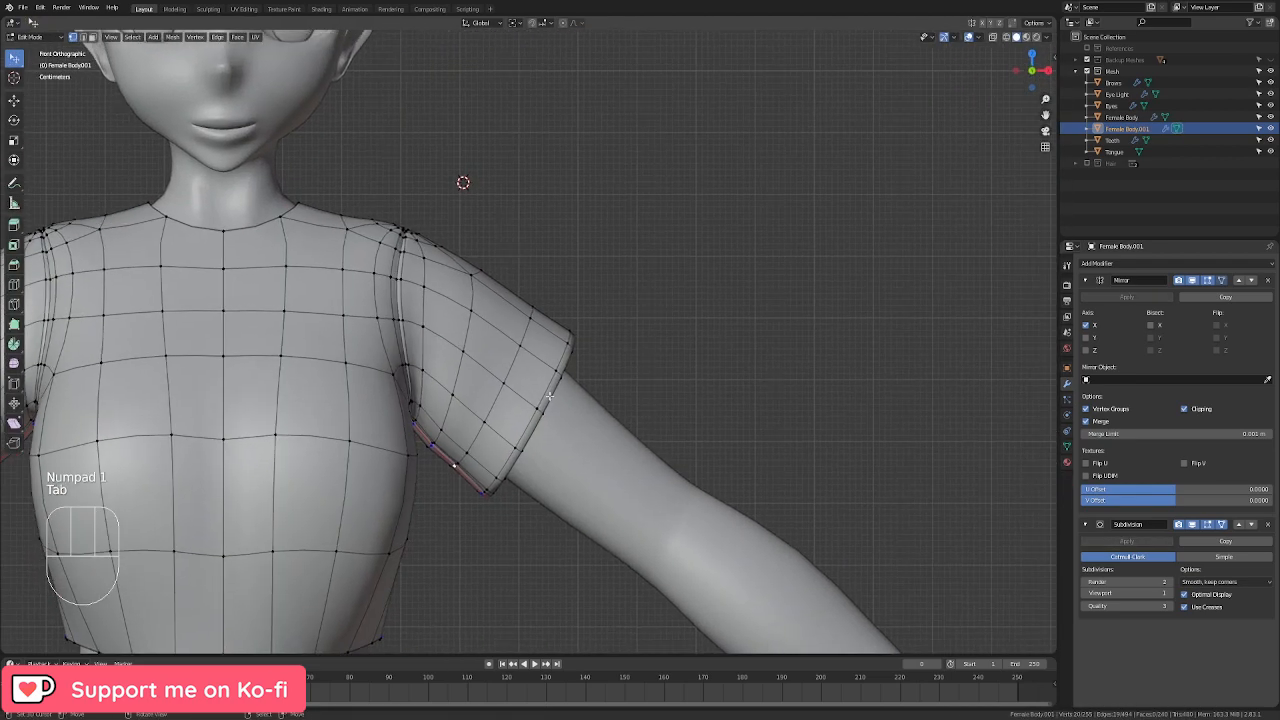
pyautogui.click(584, 321)
pyautogui.rightClick(584, 321)
pyautogui.scroll(3, 590, 310)
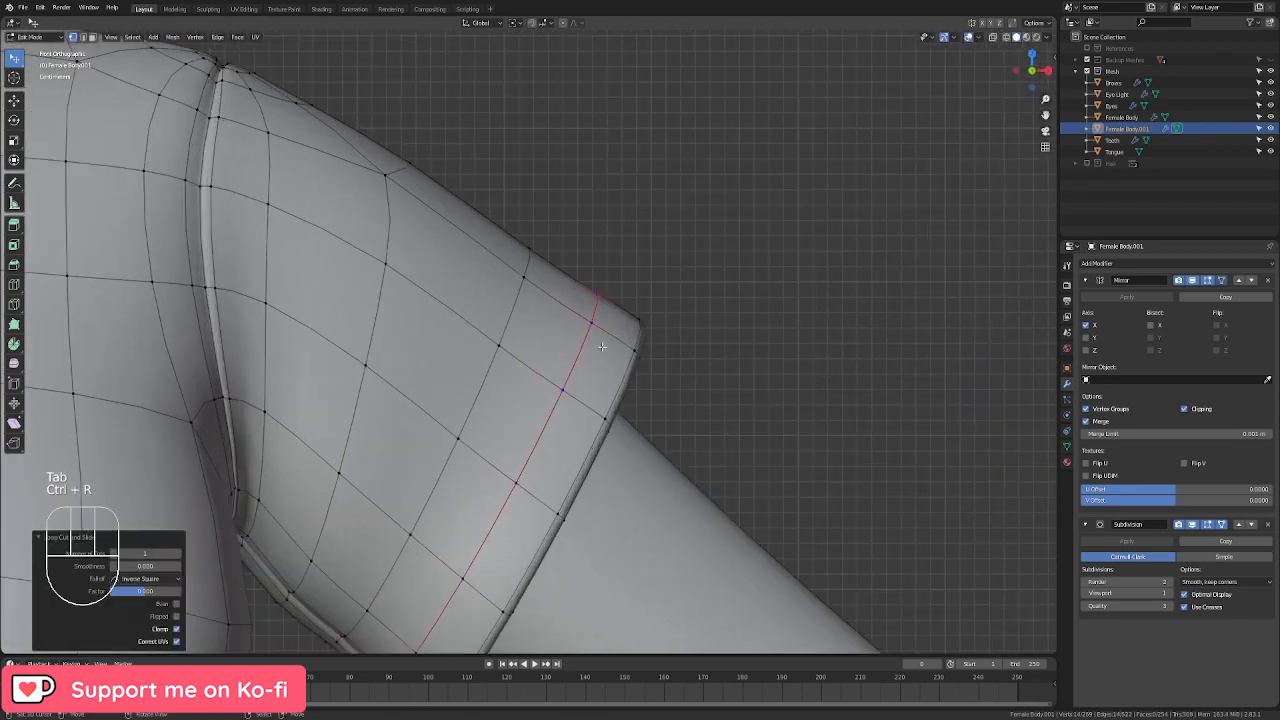
pyautogui.click(623, 290)
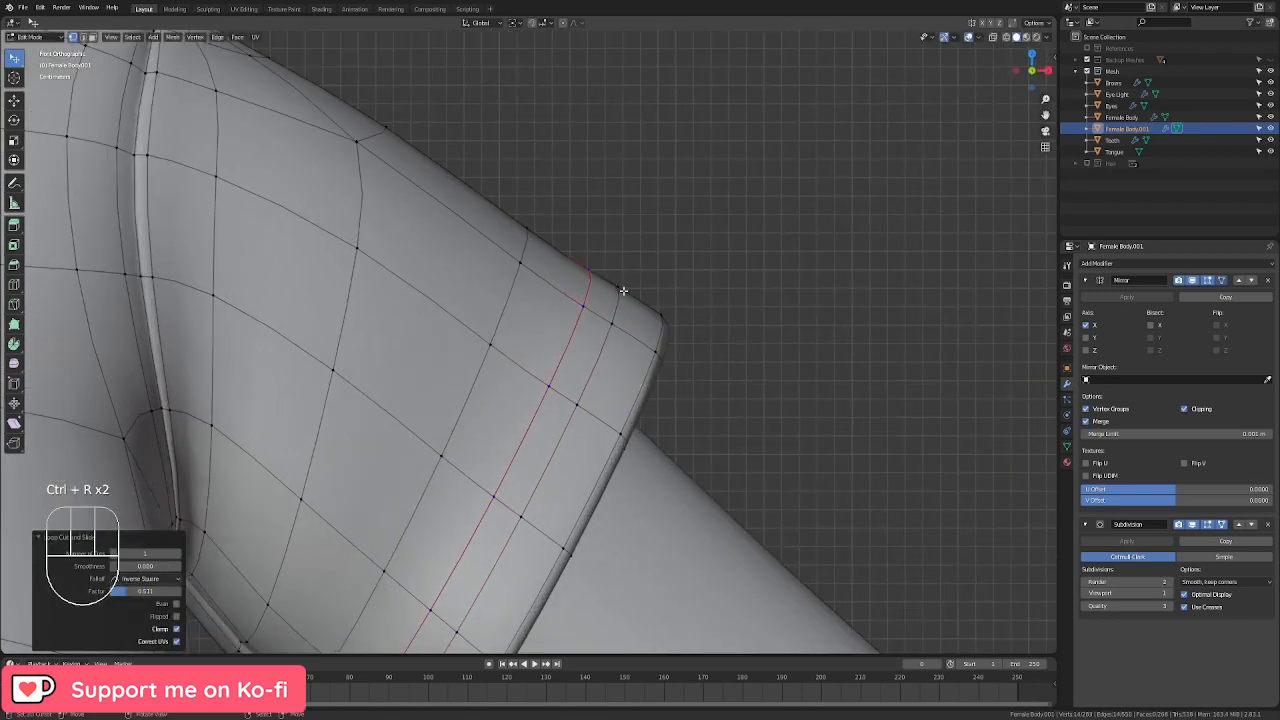
pyautogui.click(614, 287)
pyautogui.rightClick(614, 287)
# Step: Scale the middle new sleeve loop inward to form a groove, and enlarge the loop just above it by about 1.020
pyautogui.press('s')
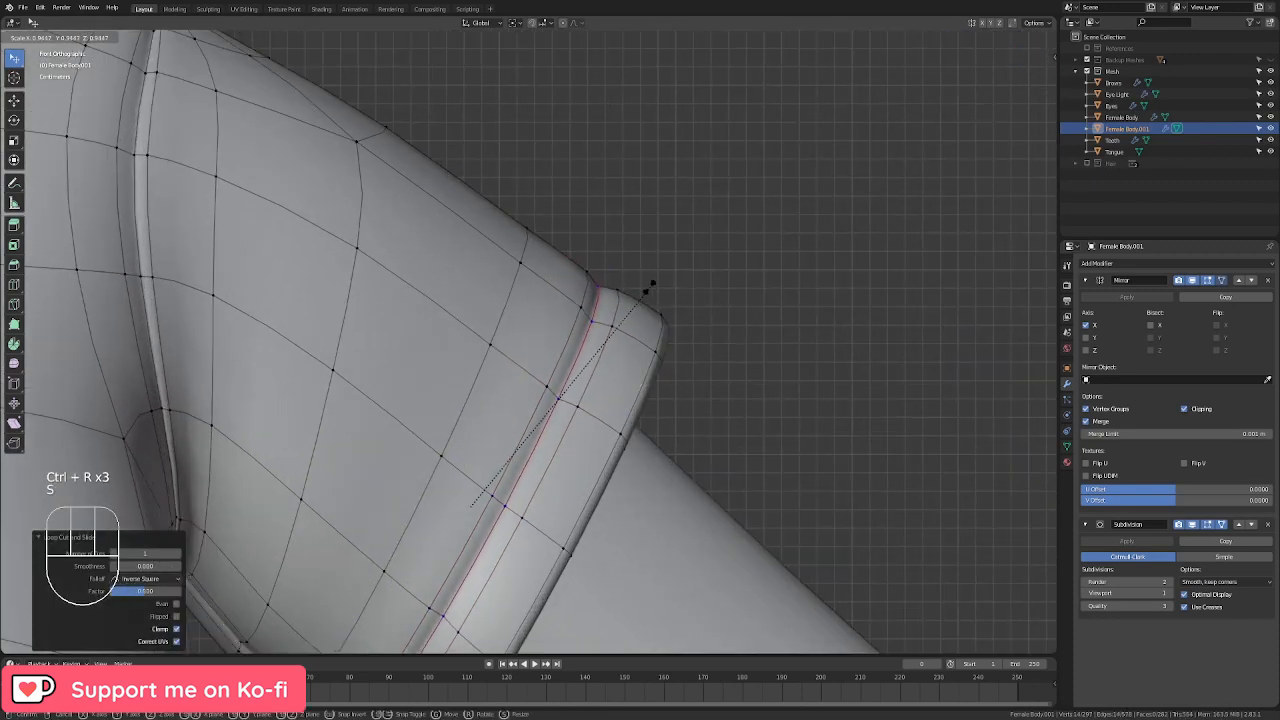
pyautogui.click(648, 288)
pyautogui.keyDown('shift'); pyautogui.moveTo(600, 300); pyautogui.dragTo(695, 164, button='middle'); pyautogui.keyUp('shift')
pyautogui.keyDown('alt'); pyautogui.rightClick(678, 166); pyautogui.keyUp('alt')
pyautogui.press('s')
pyautogui.click(746, 178)
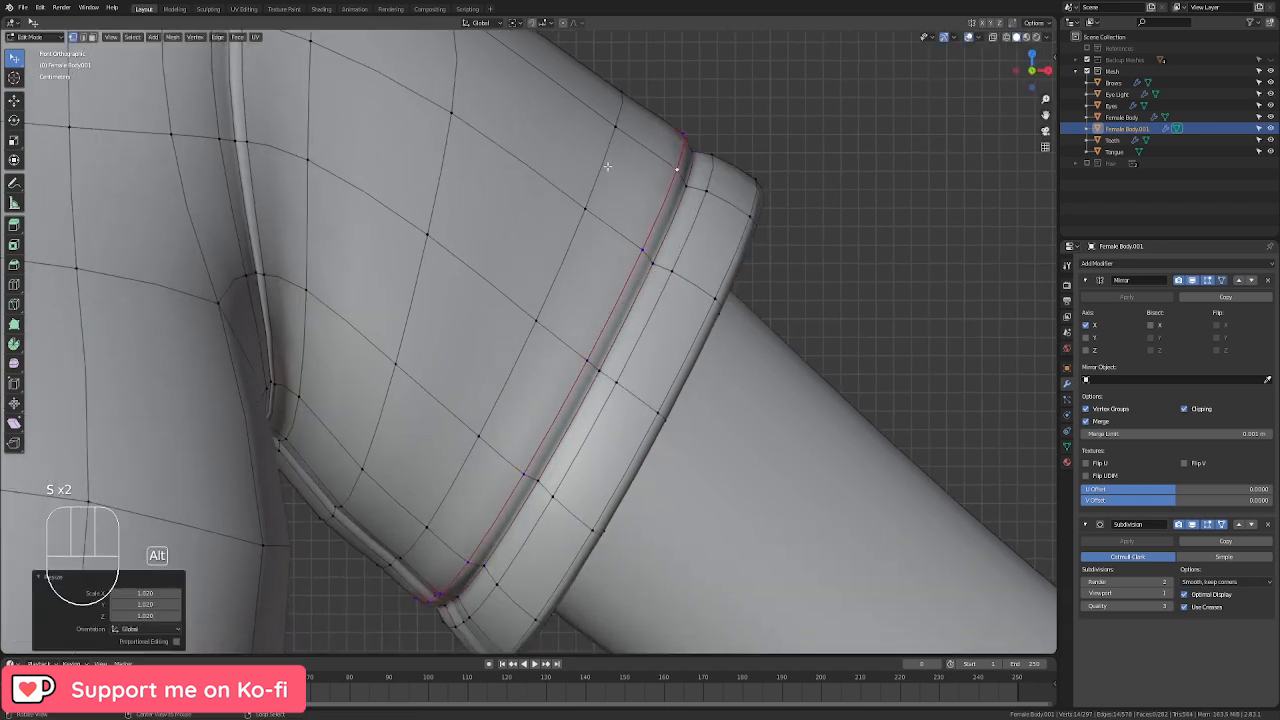
# Step: Scale the next sleeve loop above the groove by about 1.071, edge-slide it, and scale it again by about 1.014
pyautogui.press('s')
pyautogui.click(778, 198)
pyautogui.press('g')
pyautogui.press('g')
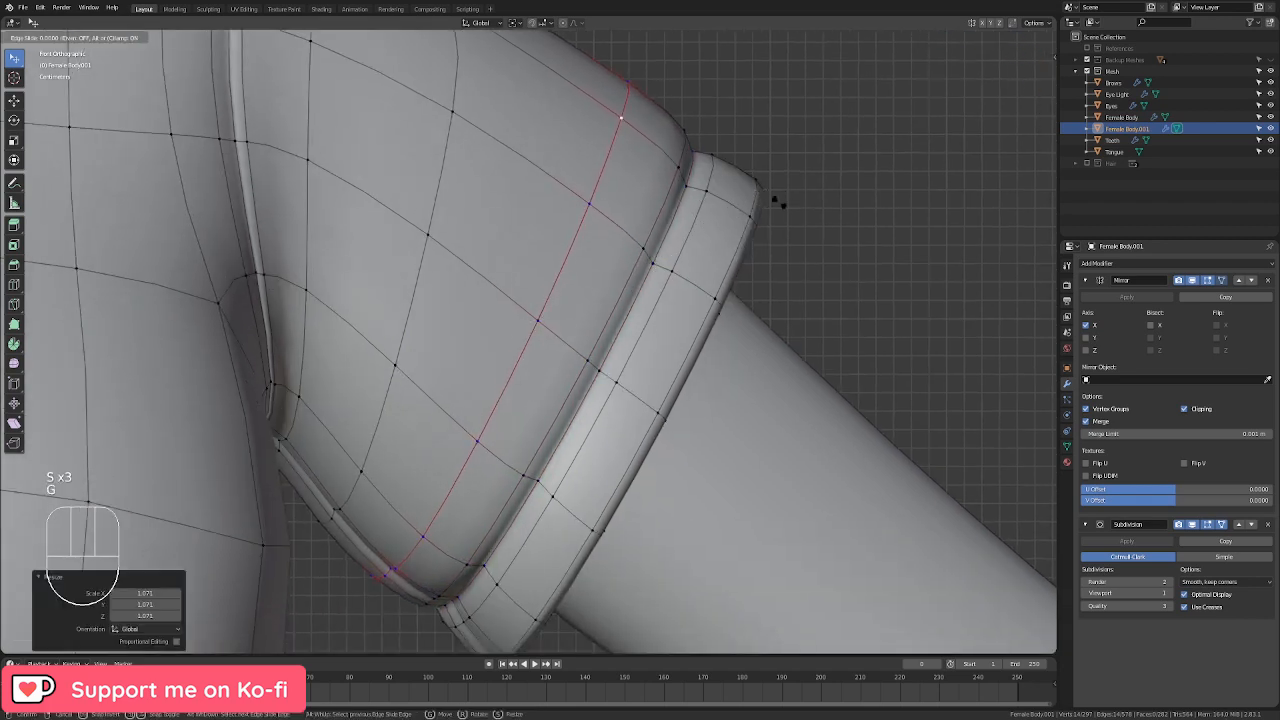
pyautogui.click(760, 198)
pyautogui.press('s')
pyautogui.click(770, 202)
pyautogui.scroll(-3, 728, 280)
pyautogui.scroll(2, 712, 287)
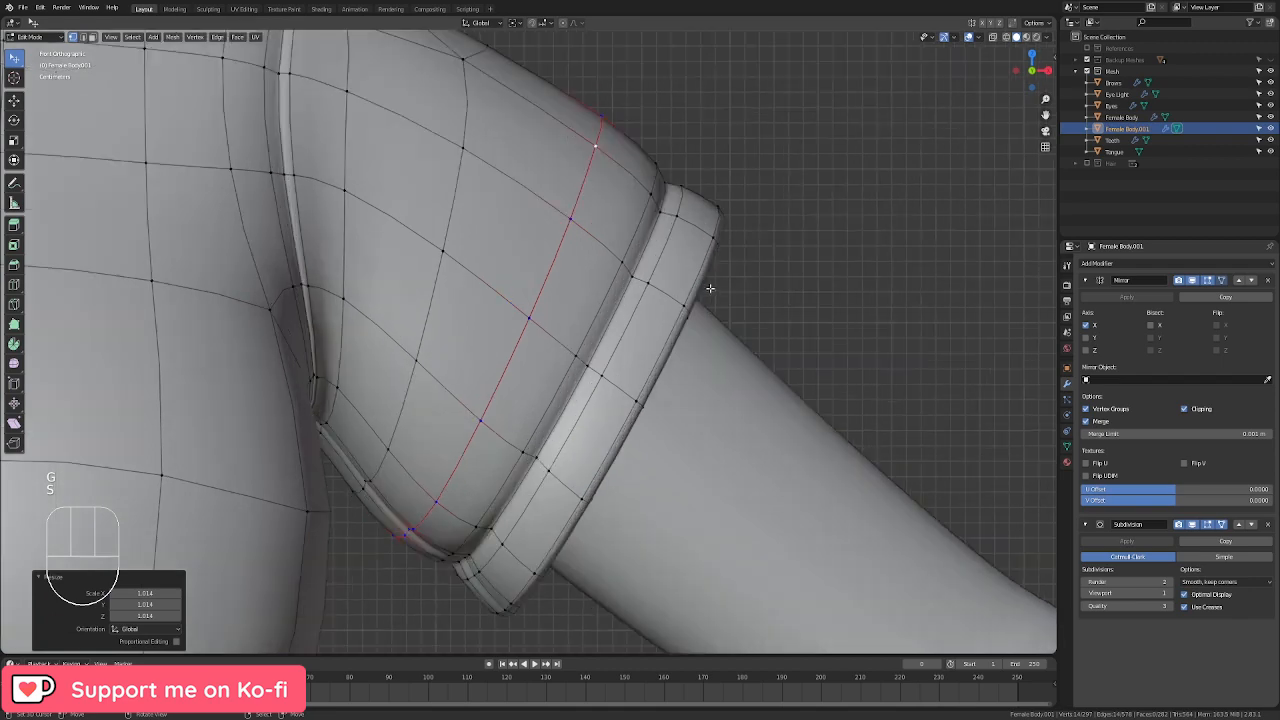
# Step: Select the narrow face loop at the sleeve opening, rescale it in front view, and check the sleeve in Object Mode
pyautogui.keyDown('alt'); pyautogui.rightClick(714, 284); pyautogui.keyUp('alt')
pyautogui.moveTo(743, 274); pyautogui.dragTo(627, 269, button='middle')
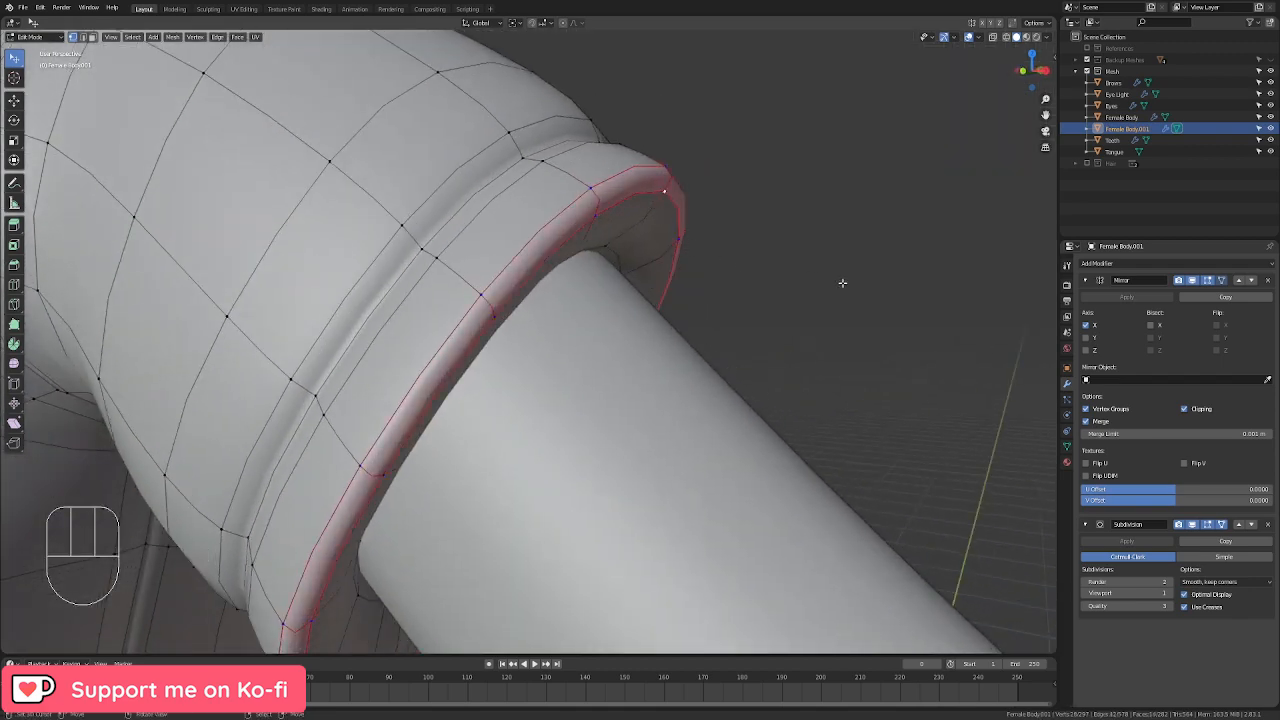
pyautogui.press('KP_1')
pyautogui.press('s')
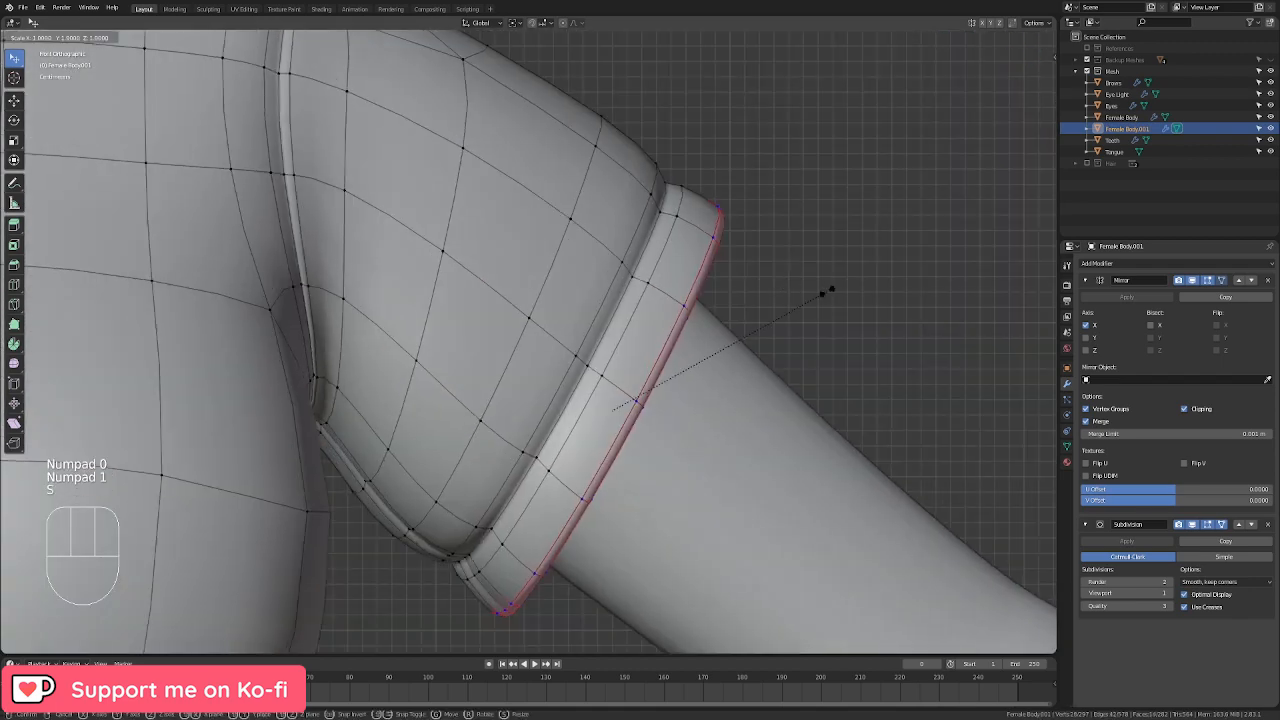
pyautogui.click(817, 294)
pyautogui.scroll(-6, 817, 292)
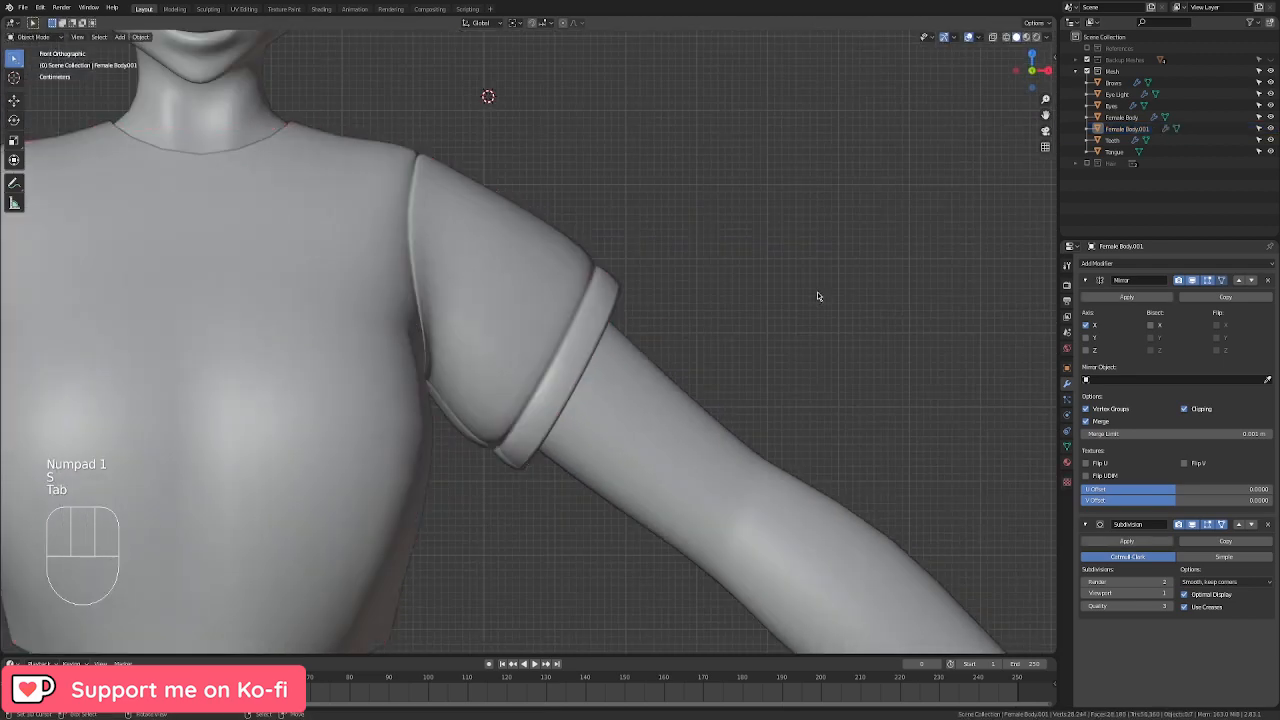
pyautogui.press('Tab')
pyautogui.scroll(2, 692, 345)
pyautogui.press('Tab')
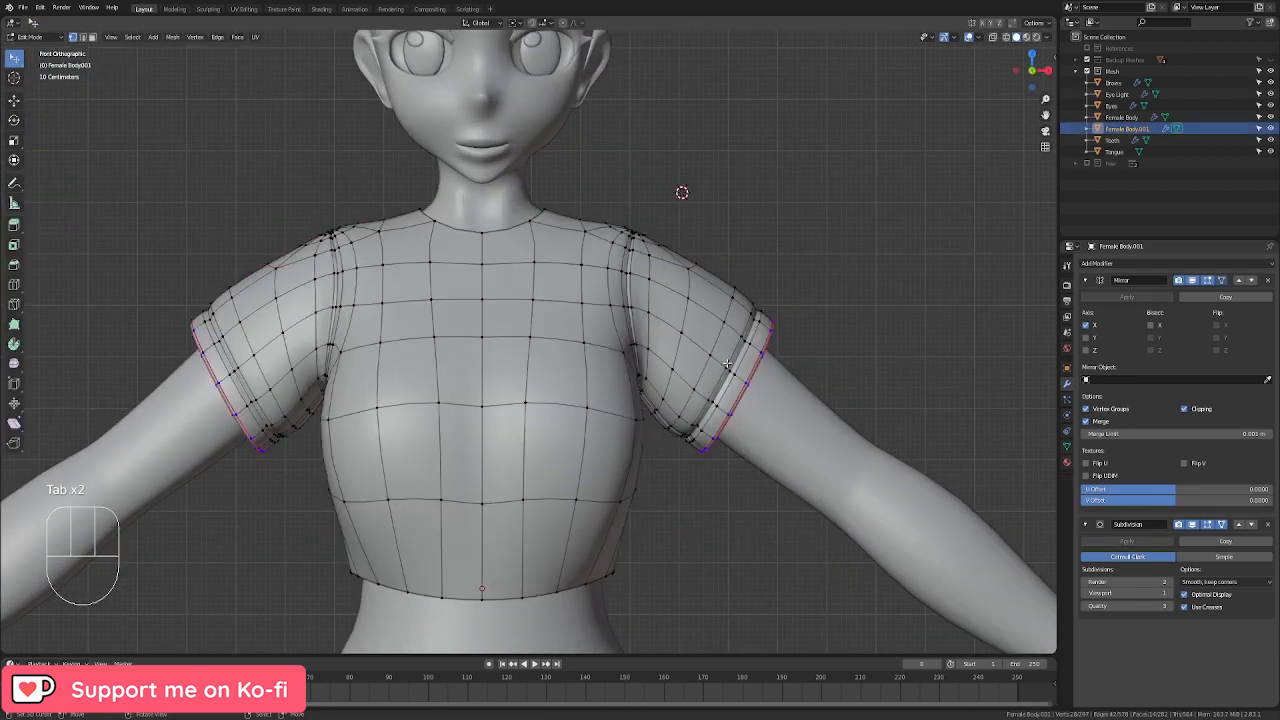
# Step: Move the front armhole seam vertices above the armpit along the Y axis and check the top in Object Mode
pyautogui.scroll(2, 710, 344)
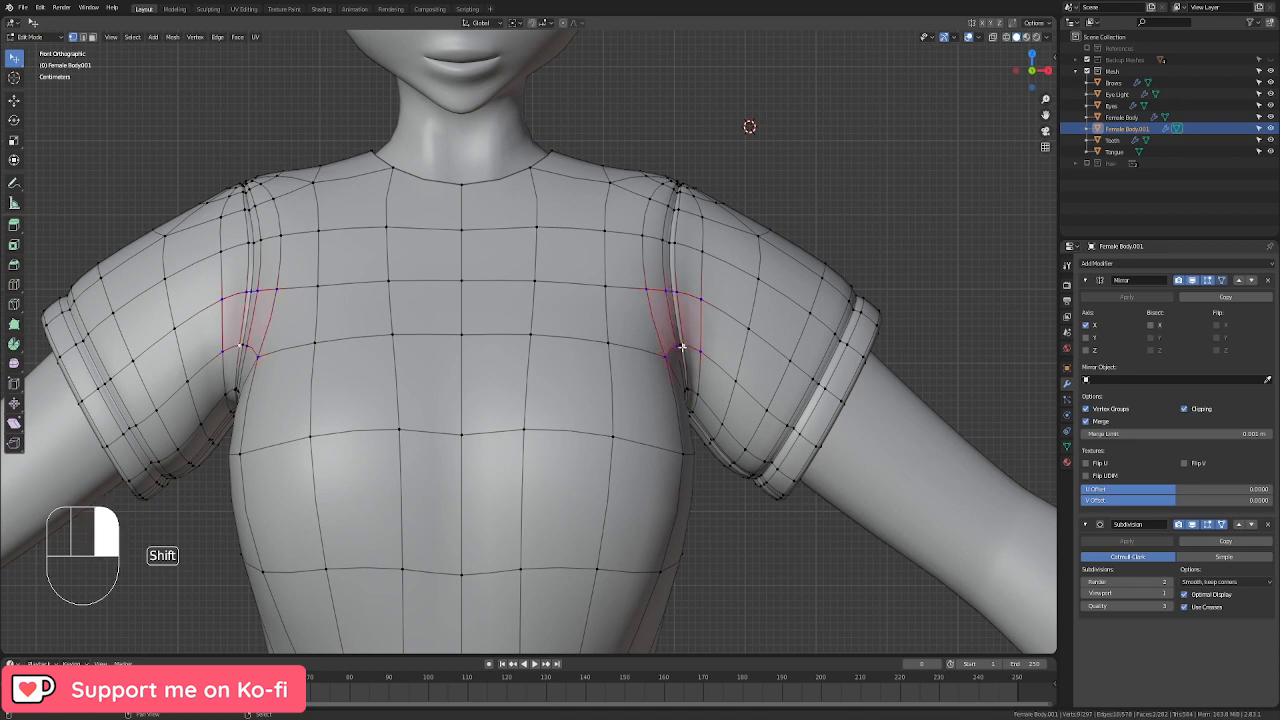
pyautogui.moveTo(680, 345); pyautogui.dragTo(572, 367, button='middle')
pyautogui.press('g')
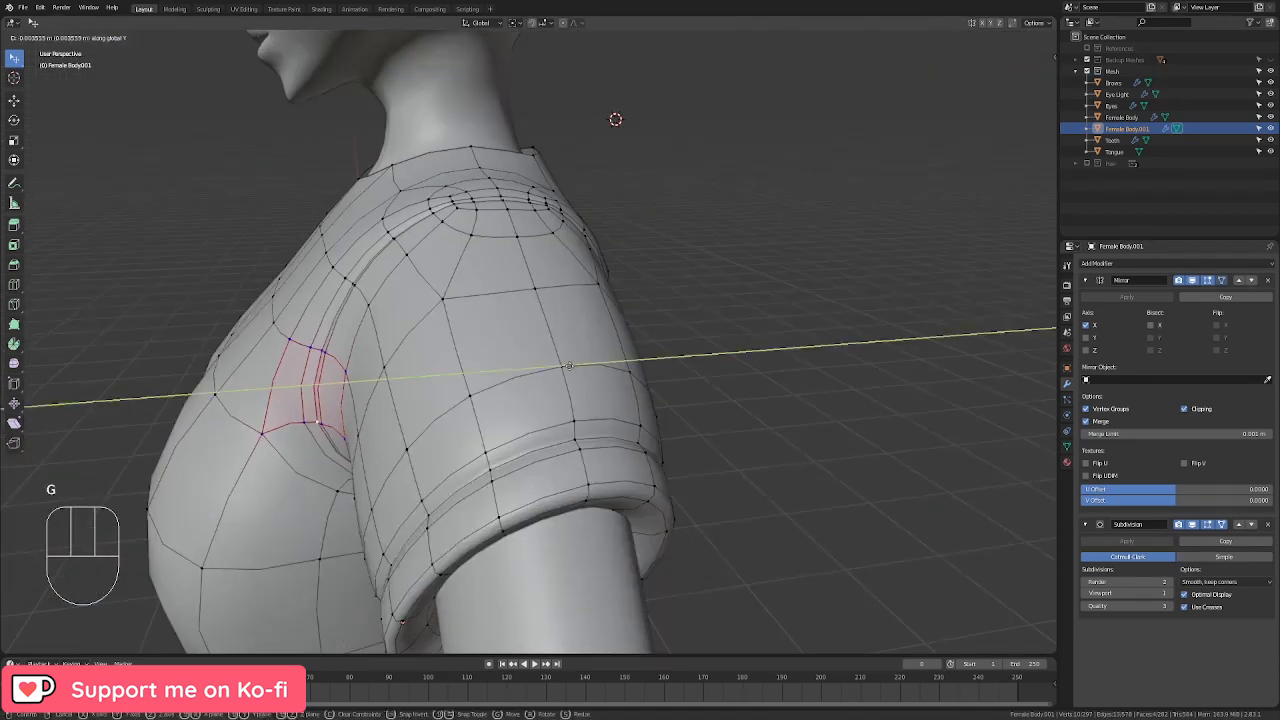
pyautogui.click(355, 290)
pyautogui.moveTo(355, 290); pyautogui.dragTo(620, 391, button='middle')
pyautogui.press('Tab')
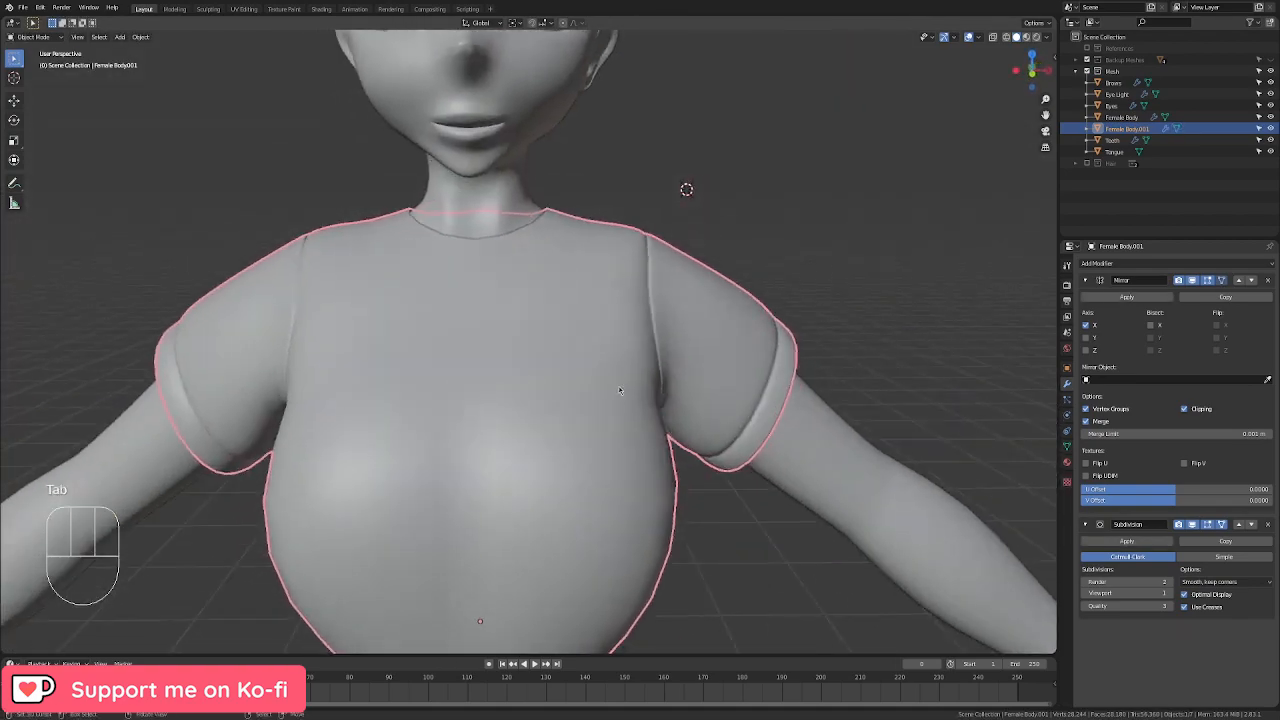
# Step: Rotate the front part of the neckline edge about the X axis and move it along the Y axis
pyautogui.press('KP_1')
pyautogui.press('Tab')
pyautogui.scroll(4, 539, 335)
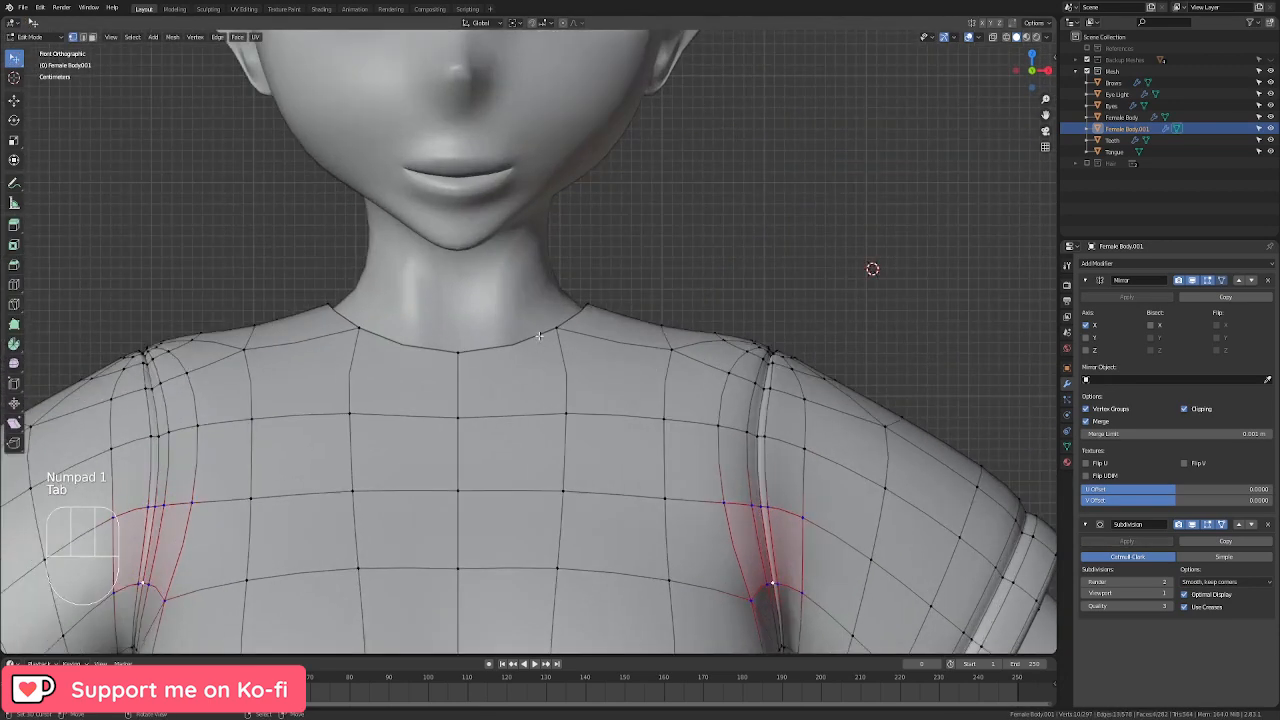
pyautogui.scroll(2, 574, 341)
pyautogui.press('r')
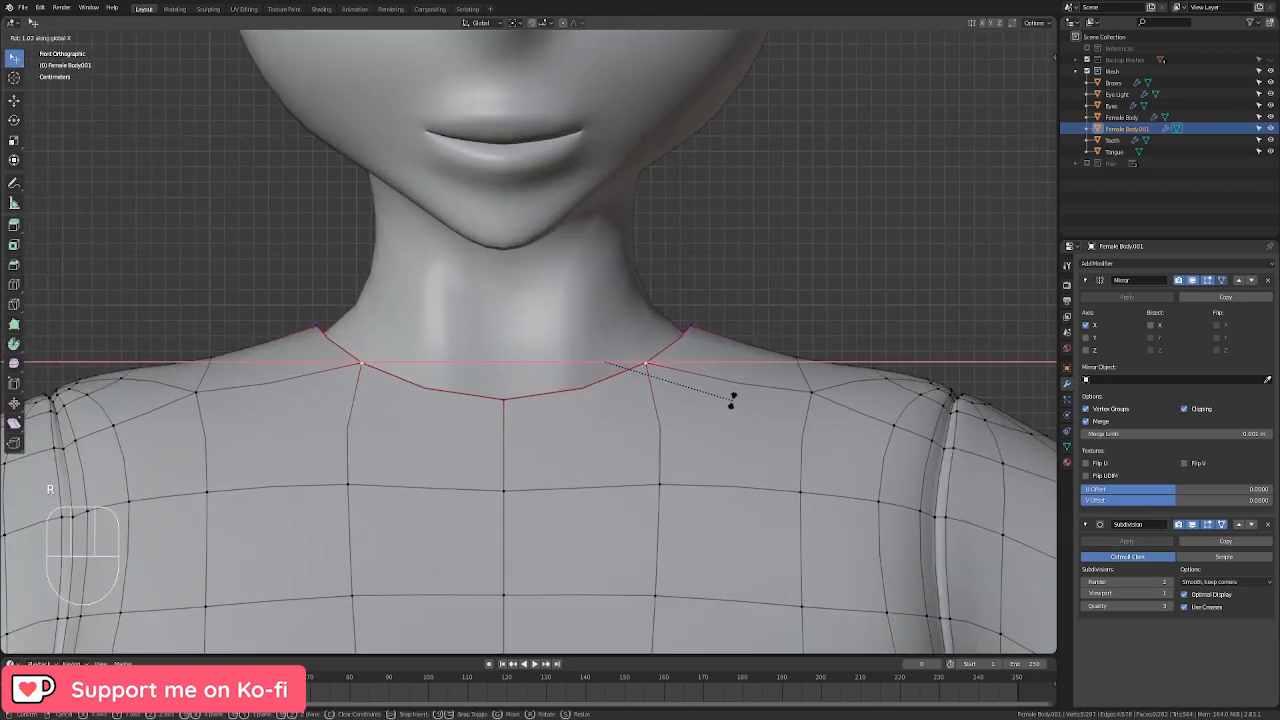
pyautogui.click(737, 414)
pyautogui.moveTo(737, 414); pyautogui.dragTo(626, 449, button='middle')
pyautogui.press('g')
pyautogui.press('y')
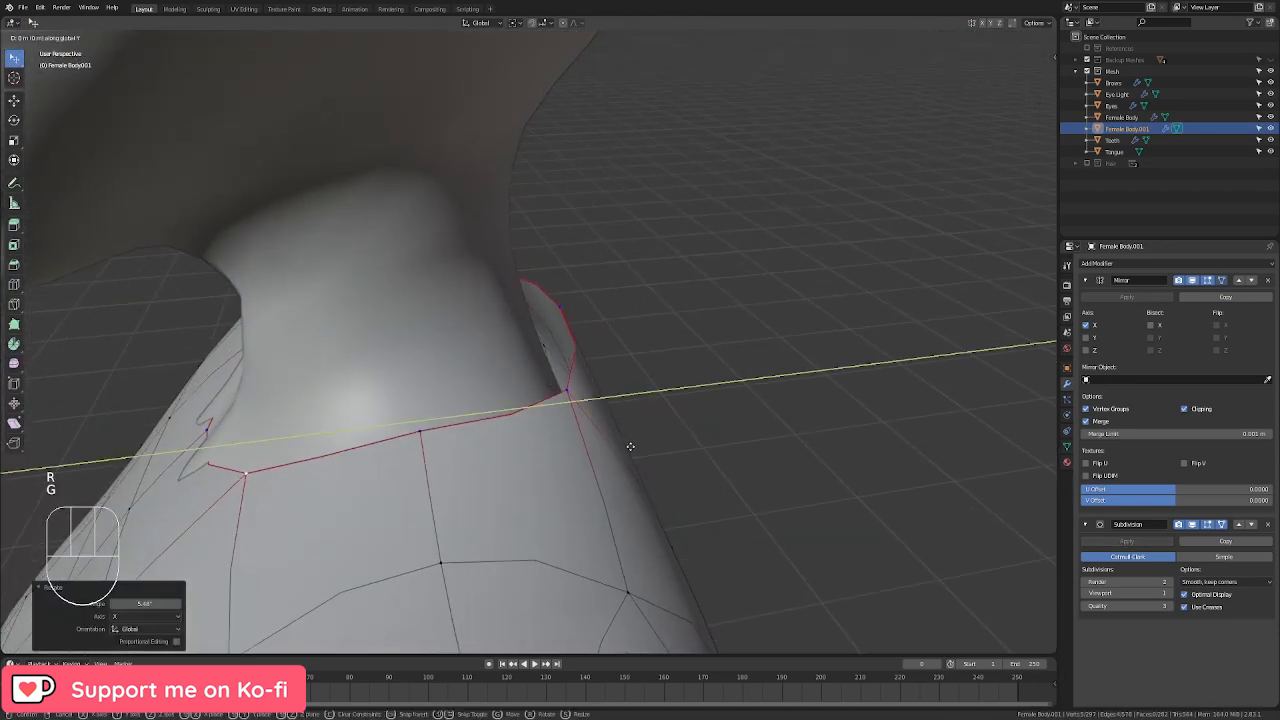
pyautogui.click(613, 449)
pyautogui.press('KP_1')
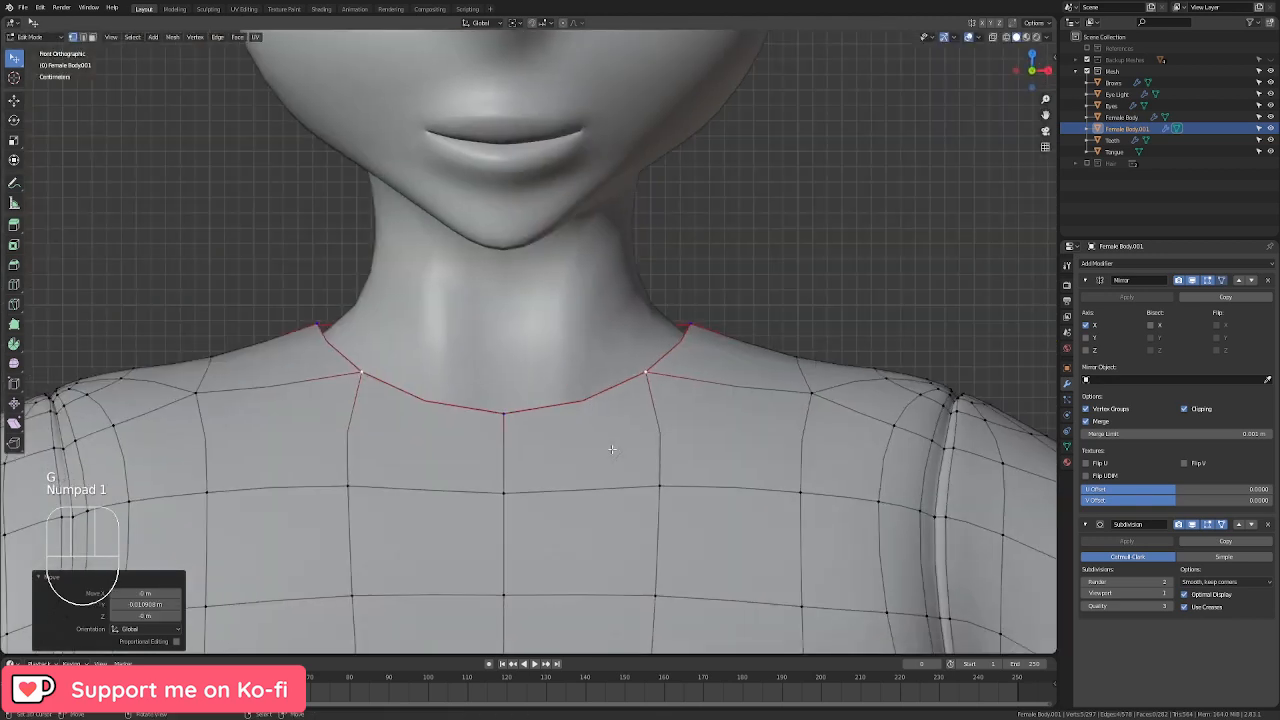
# Step: Extrude the neckline edge in place, slightly inward, and downward to form a folded rim, and rescale its inner end
pyautogui.press('e')
pyautogui.rightClick(630, 358)
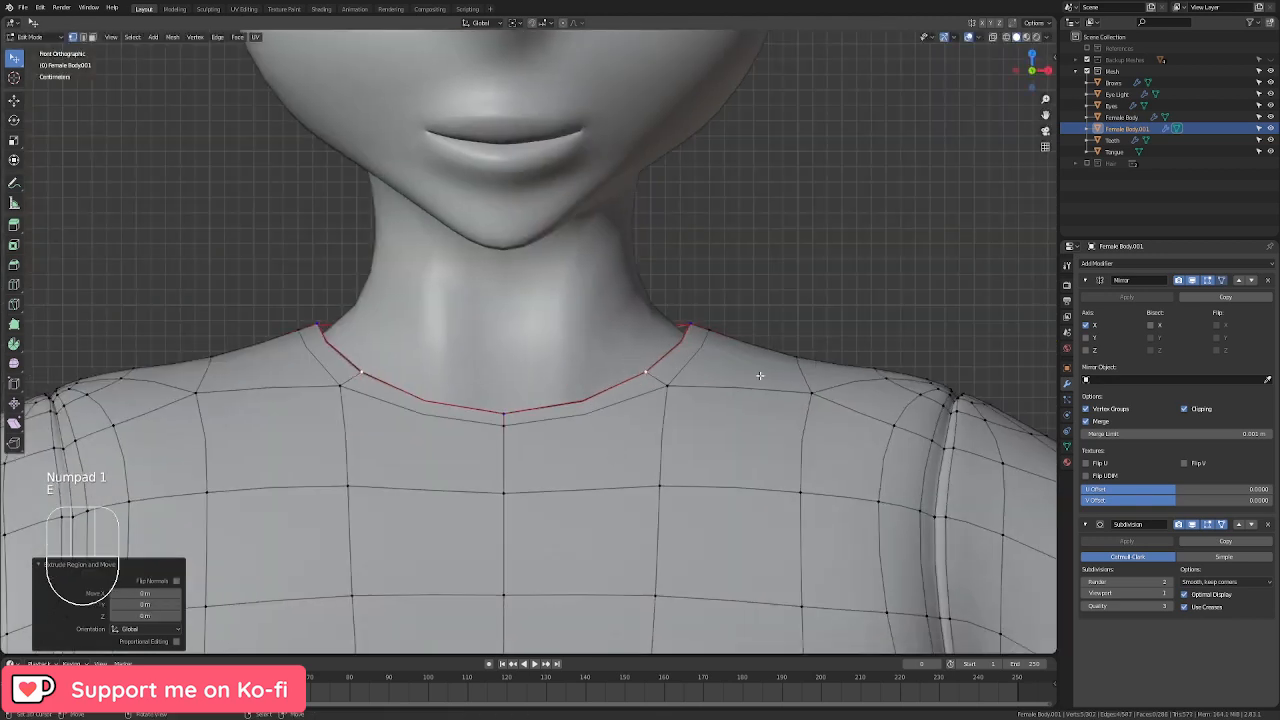
pyautogui.scroll(2, 763, 371)
pyautogui.press('s')
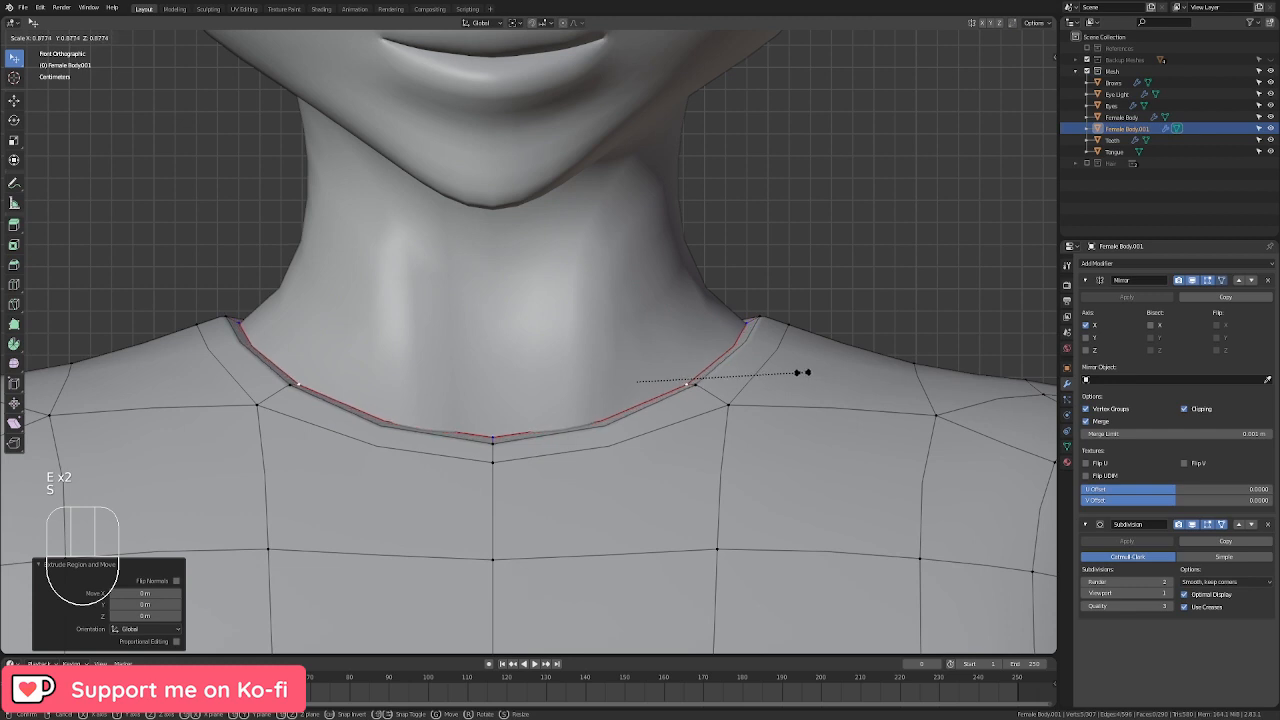
pyautogui.click(800, 371)
pyautogui.click(801, 407)
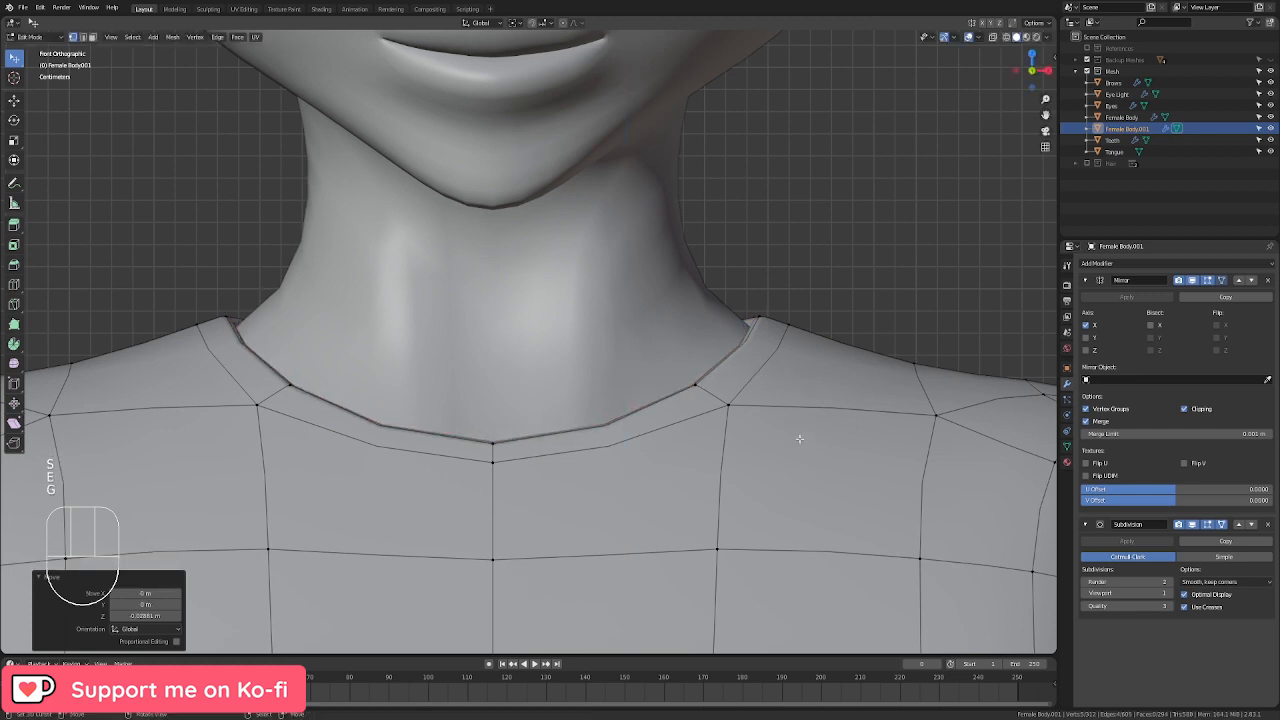
pyautogui.moveTo(800, 432); pyautogui.dragTo(751, 286, button='middle')
pyautogui.press('s')
pyautogui.click(763, 250)
# Step: Fill the neck opening's underside between its front and back edges, with one centred loop cut whose ends merge At First into the side vertices
pyautogui.keyDown('shift'); pyautogui.moveTo(704, 79); pyautogui.dragTo(666, 247, button='middle'); pyautogui.keyUp('shift')
pyautogui.scroll(-2, 666, 247)
pyautogui.rightClick(486, 183)
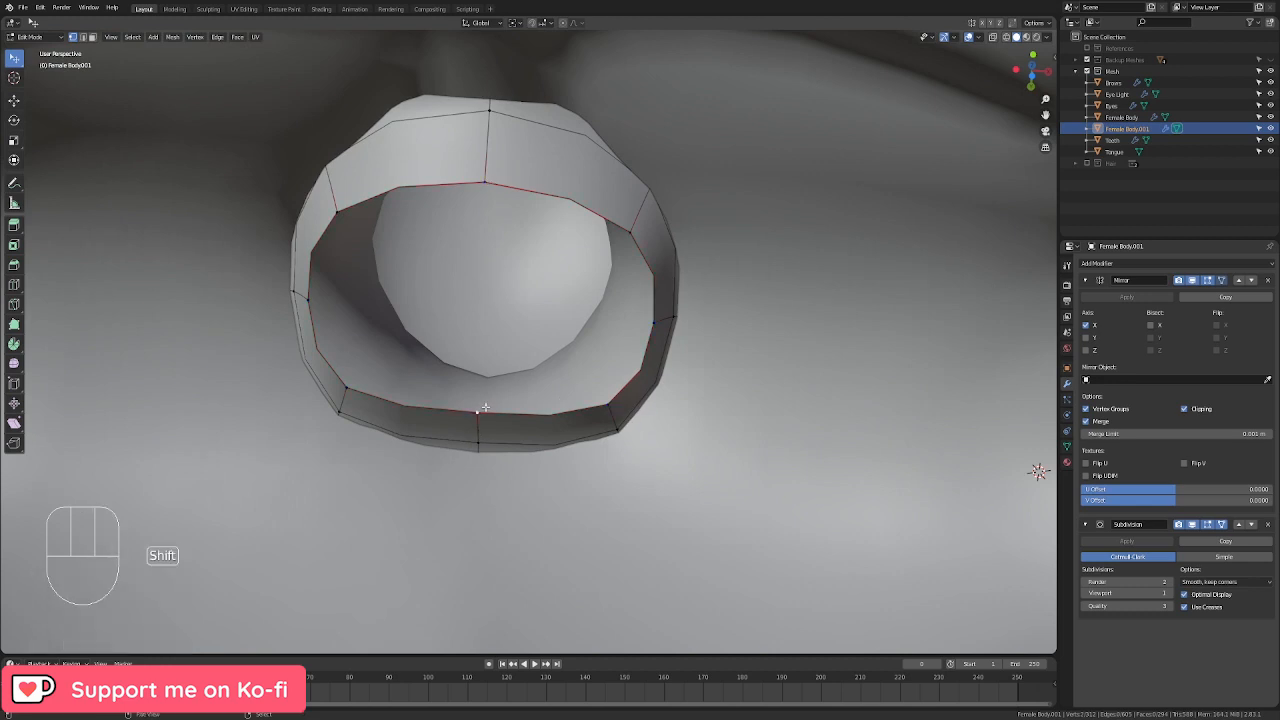
pyautogui.press('f')
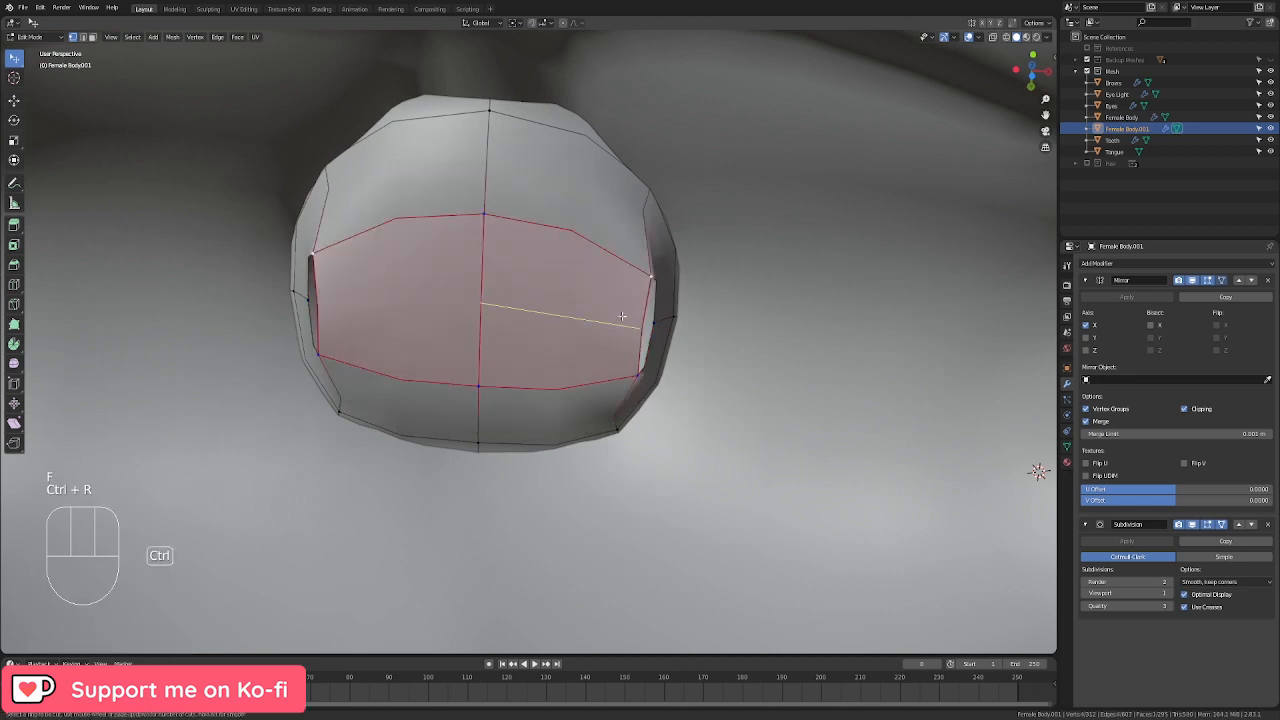
pyautogui.click(622, 316)
pyautogui.rightClick(630, 318)
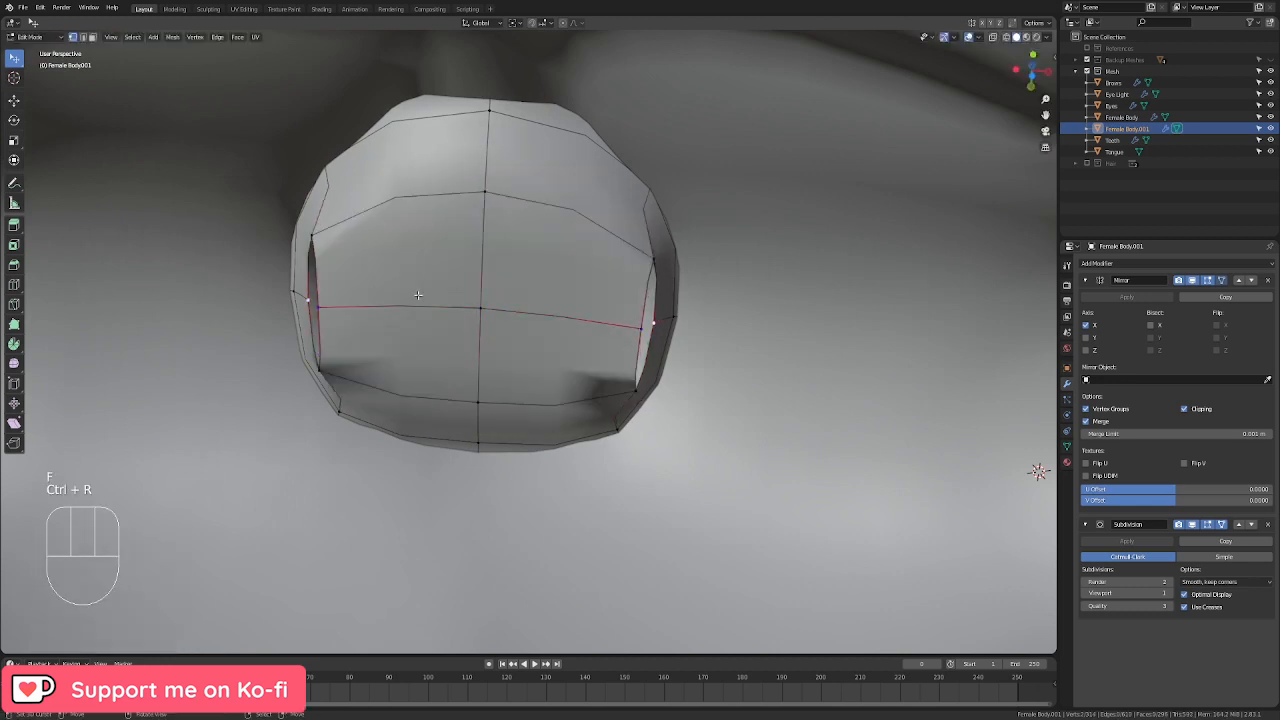
pyautogui.press('m')
pyautogui.click(686, 342)
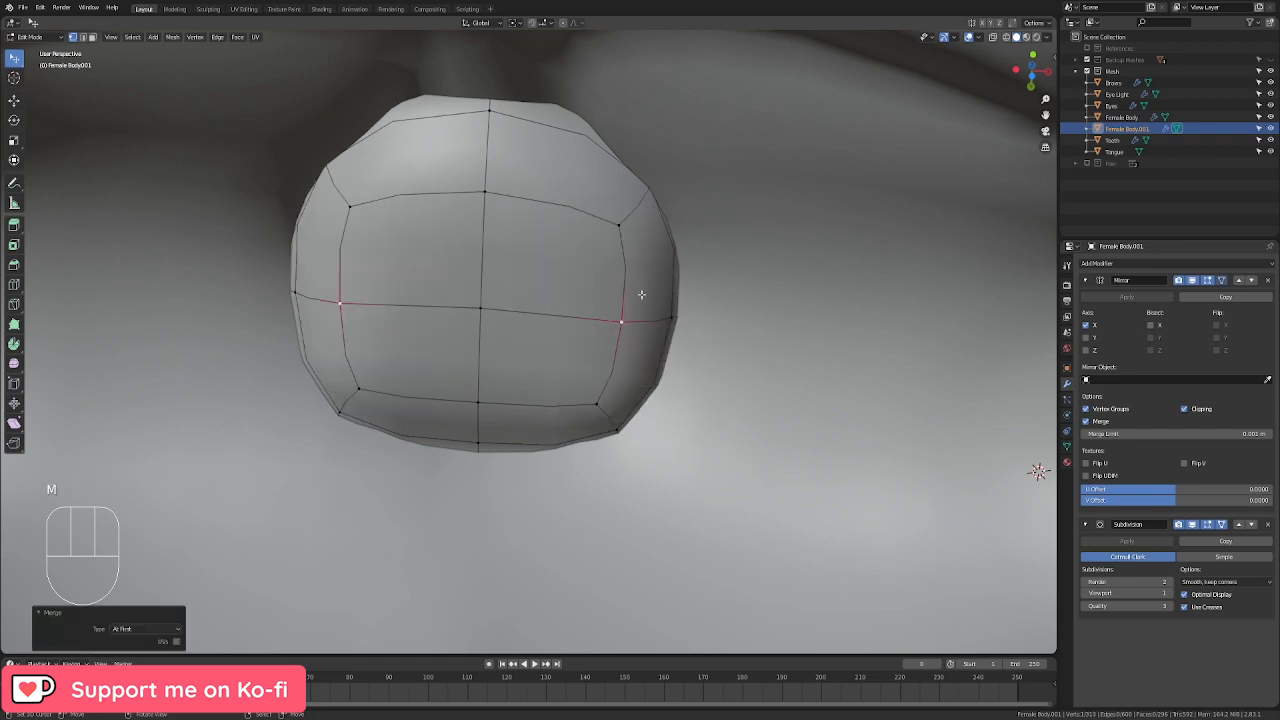
pyautogui.rightClick(612, 228)
# Step: Select the neckline band's face loop, adjust its thickness with Shrink/Fatten, and scale it by about 1.022
pyautogui.moveTo(614, 228); pyautogui.dragTo(628, 398, button='middle')
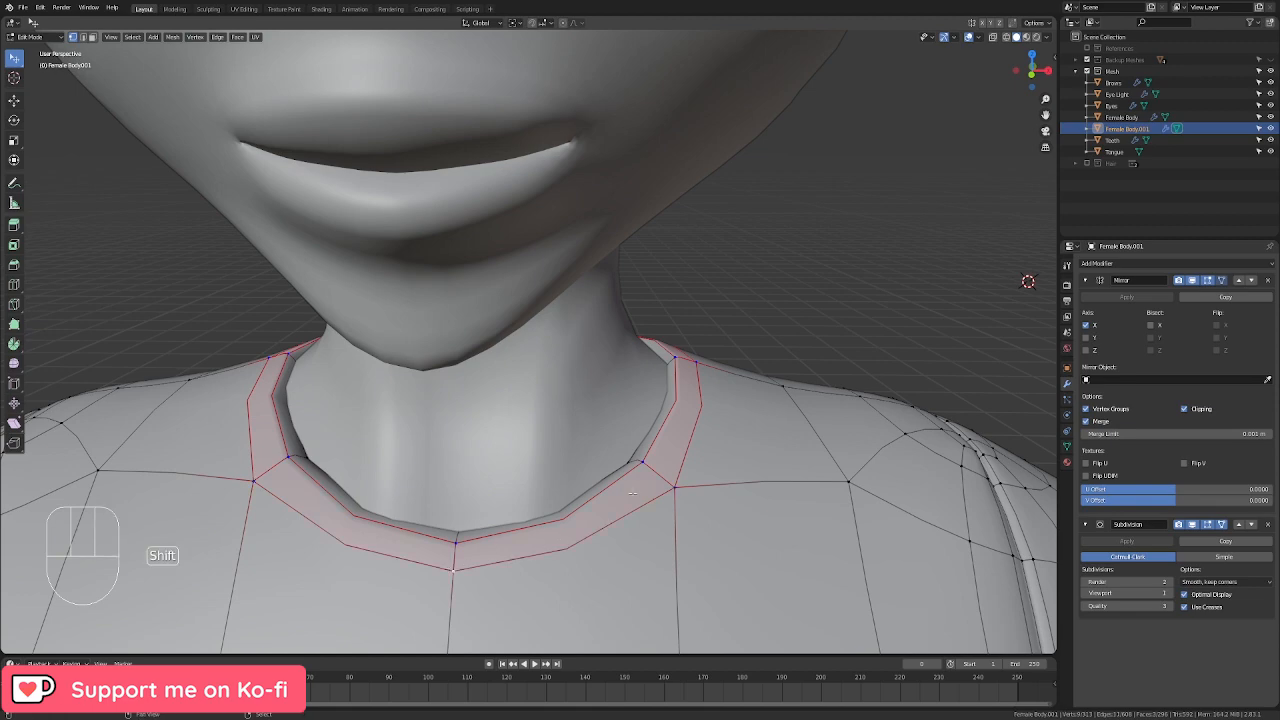
pyautogui.moveTo(632, 492); pyautogui.dragTo(668, 398, button='middle')
pyautogui.press('KP_1')
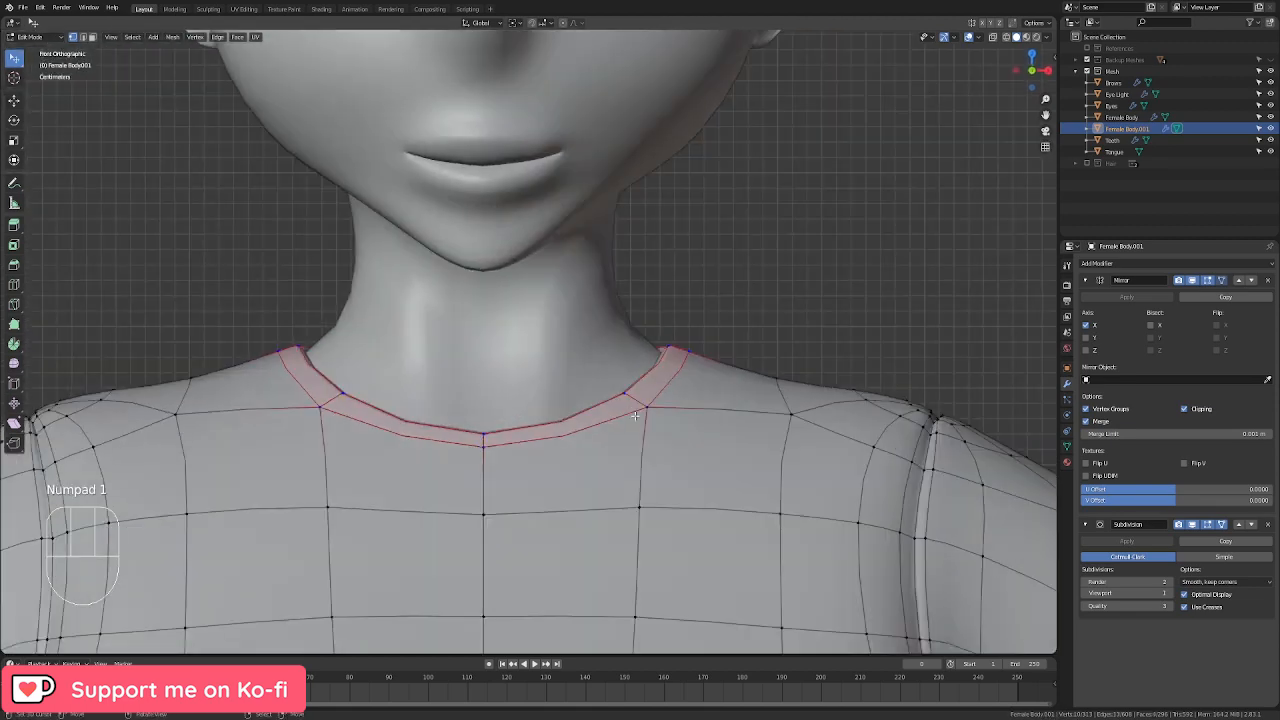
pyautogui.scroll(2, 697, 362)
pyautogui.hotkey('alt', 's')
pyautogui.click(846, 352)
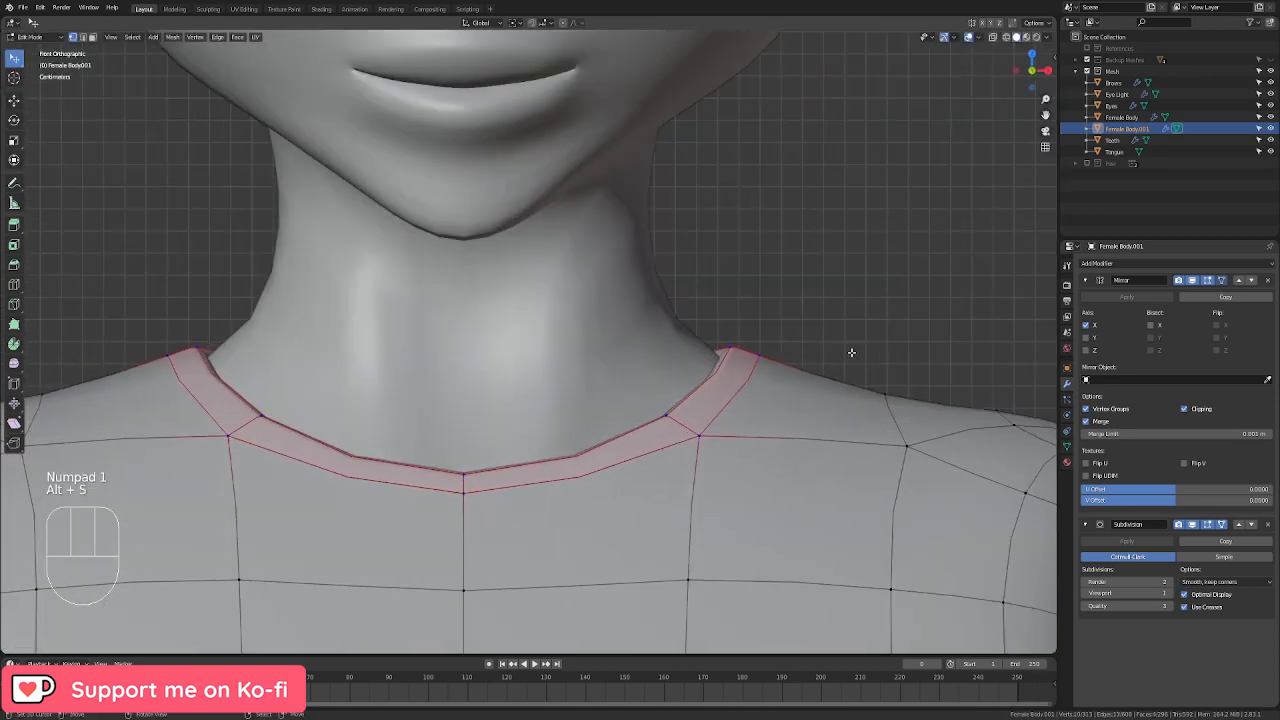
pyautogui.press('s')
pyautogui.click(862, 395)
pyautogui.keyDown('shift'); pyautogui.moveTo(862, 395); pyautogui.dragTo(870, 354, button='middle'); pyautogui.keyUp('shift')
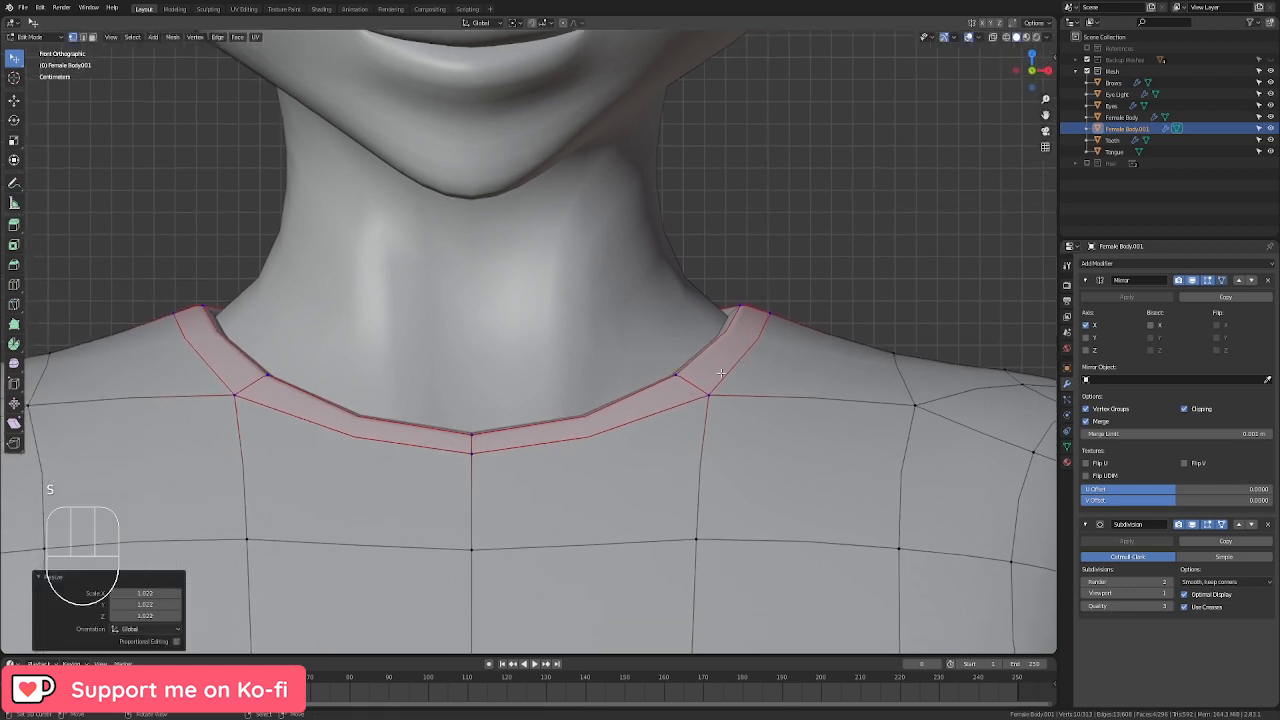
# Step: Scale the inner edge loop of the neckline band inward, raise it slightly, and fine-tune its scale
pyautogui.keyDown('alt'); pyautogui.click(704, 352); pyautogui.keyUp('alt')
pyautogui.press('s')
pyautogui.click(794, 339)
pyautogui.press('g')
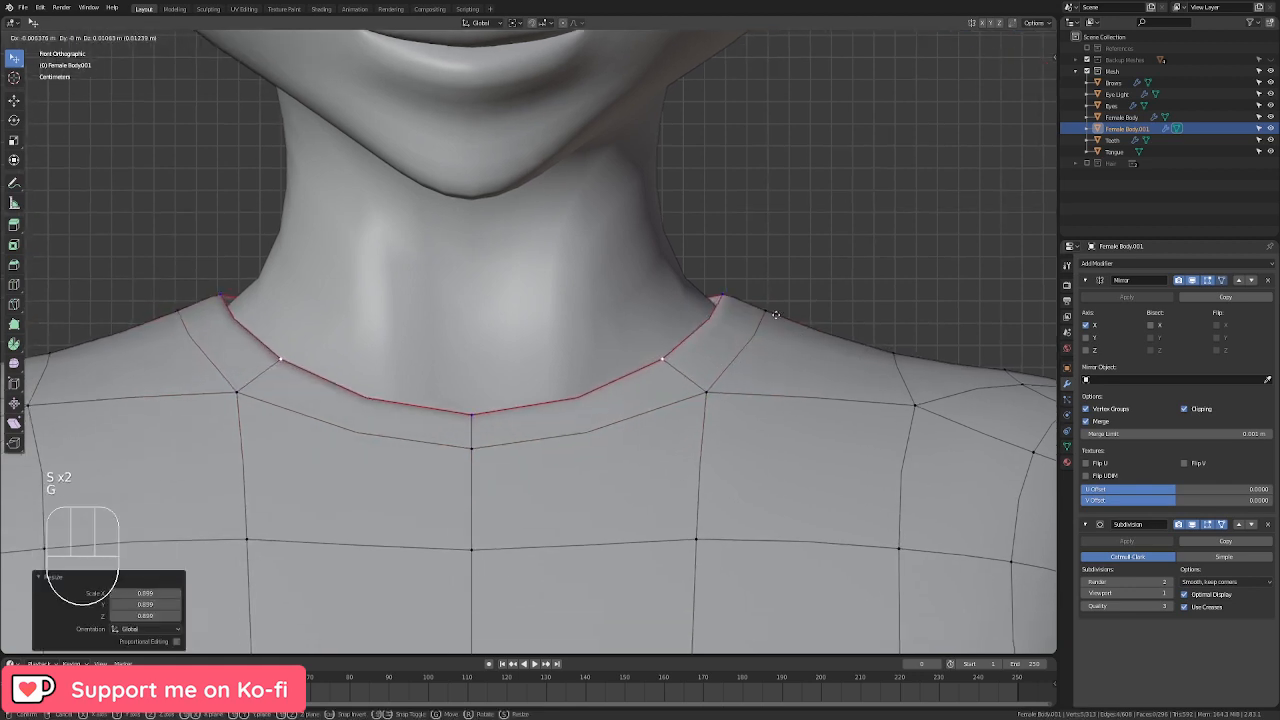
pyautogui.click(771, 316)
pyautogui.press('s')
pyautogui.click(770, 318)
# Step: Smooth the vertices of the neckline's hidden inner edge loop twice and raise the loop along the Z axis
pyautogui.moveTo(770, 318); pyautogui.dragTo(864, 346, button='middle')
pyautogui.keyDown('alt'); pyautogui.click(801, 408); pyautogui.keyUp('alt')
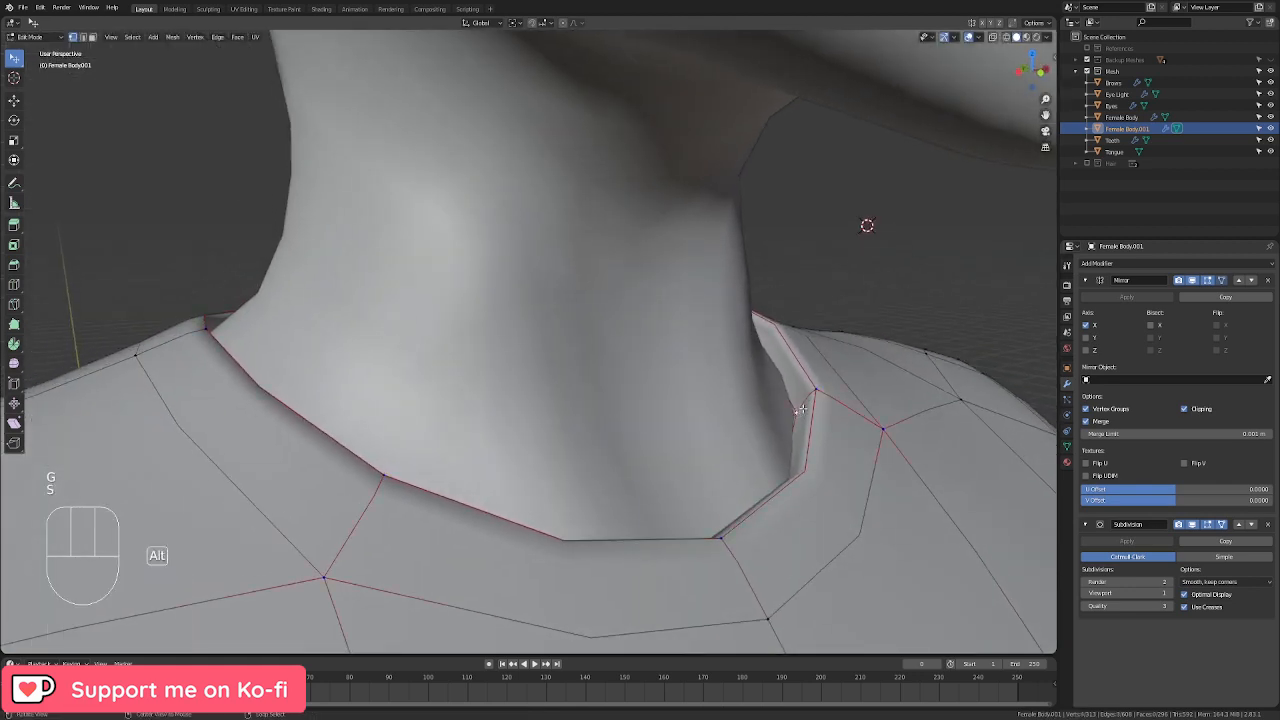
pyautogui.press('q')
pyautogui.press('q')
pyautogui.moveTo(862, 404); pyautogui.dragTo(791, 406, button='middle')
pyautogui.press('g')
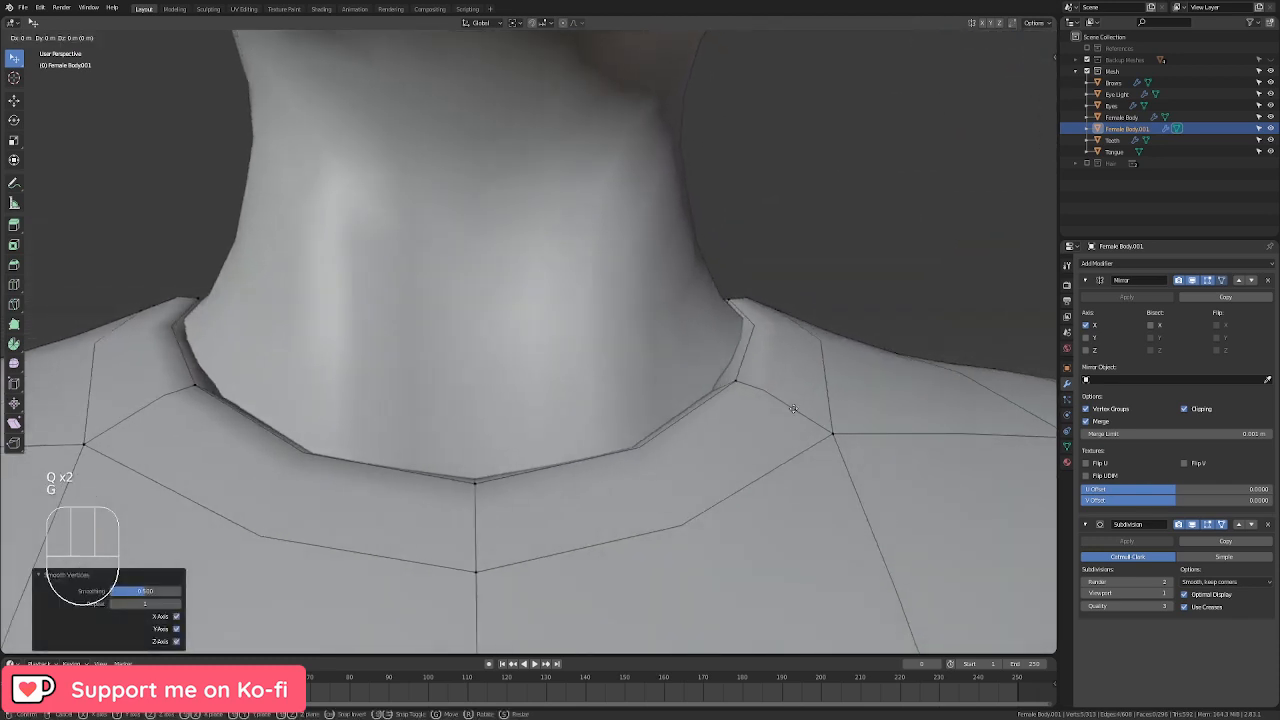
pyautogui.press('z')
pyautogui.click(761, 354)
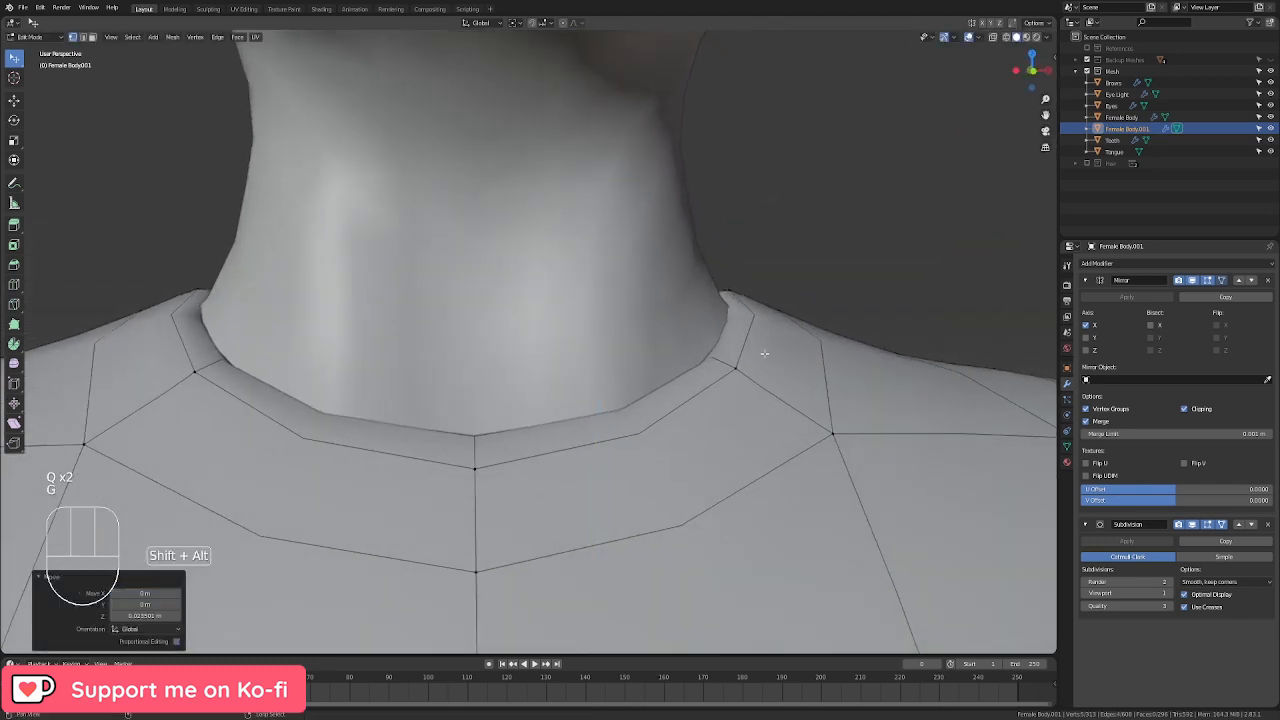
# Step: Smooth the face loop along the inside of the neckline and enlarge it to widen the rim
pyautogui.press('q')
pyautogui.press('s')
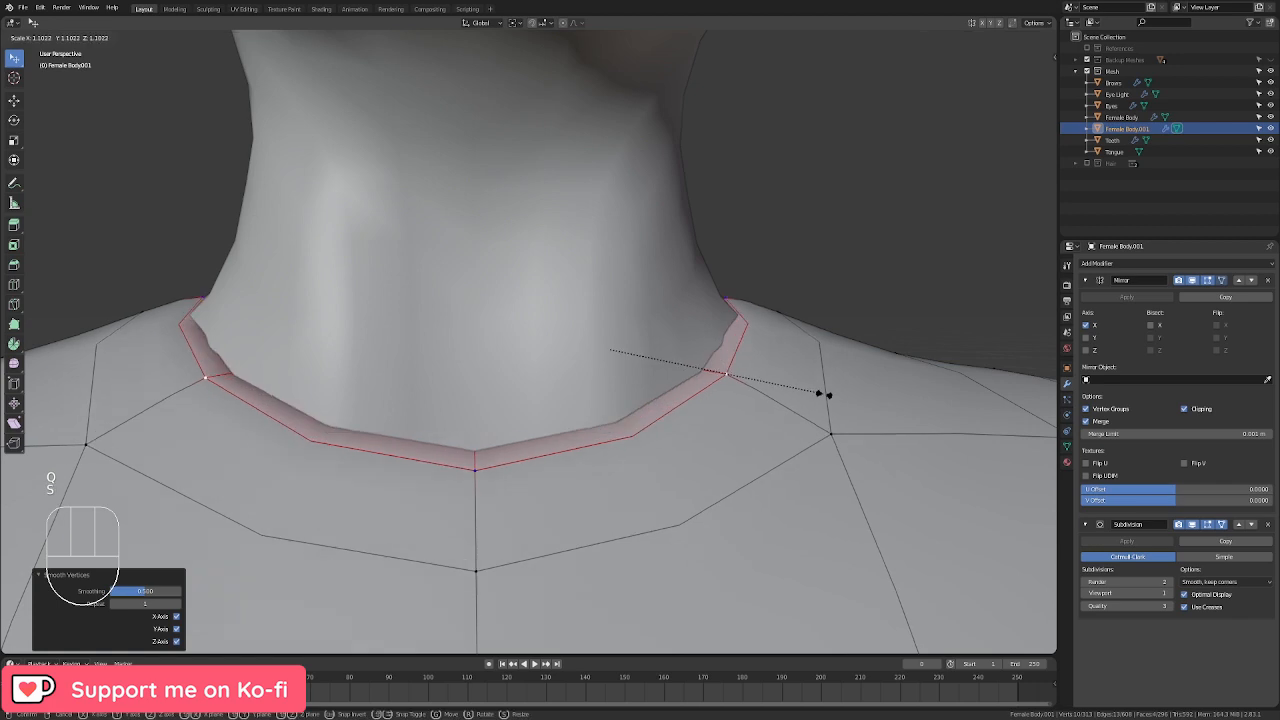
pyautogui.click(810, 411)
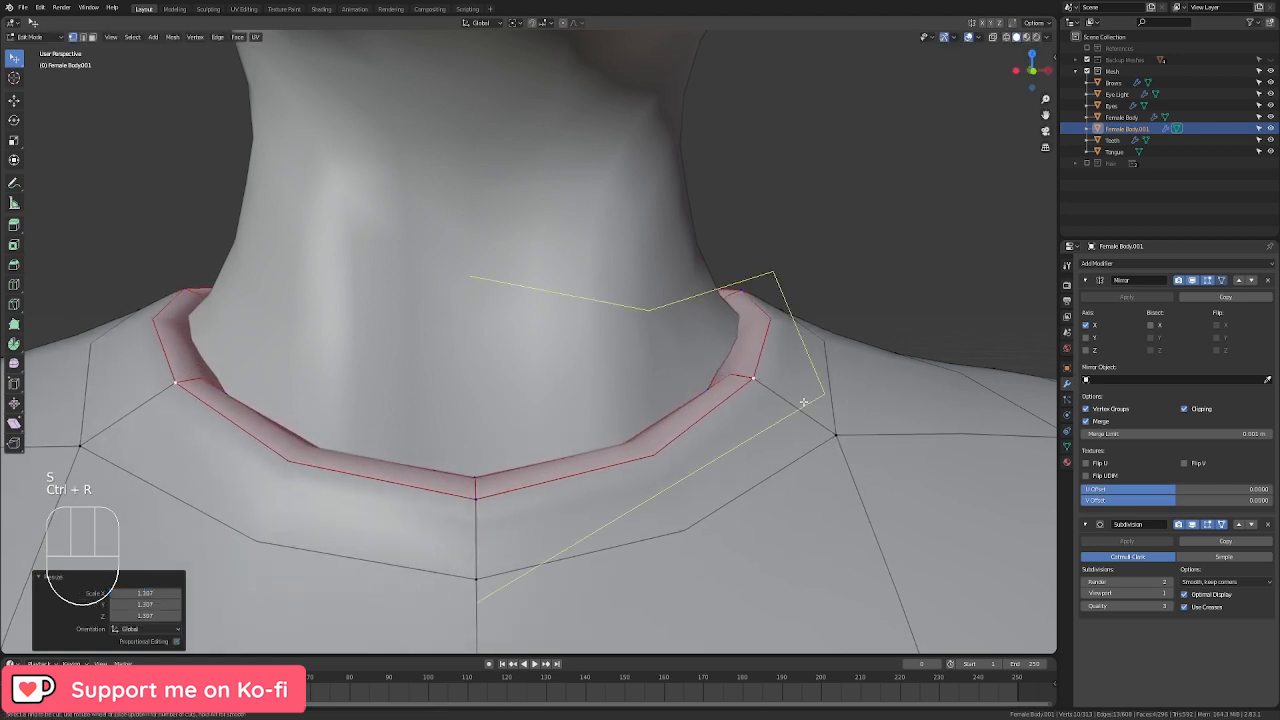
# Step: Add a loop cut around the neckline just outside the rim and inspect the collar from behind in Object Mode
pyautogui.click(803, 402)
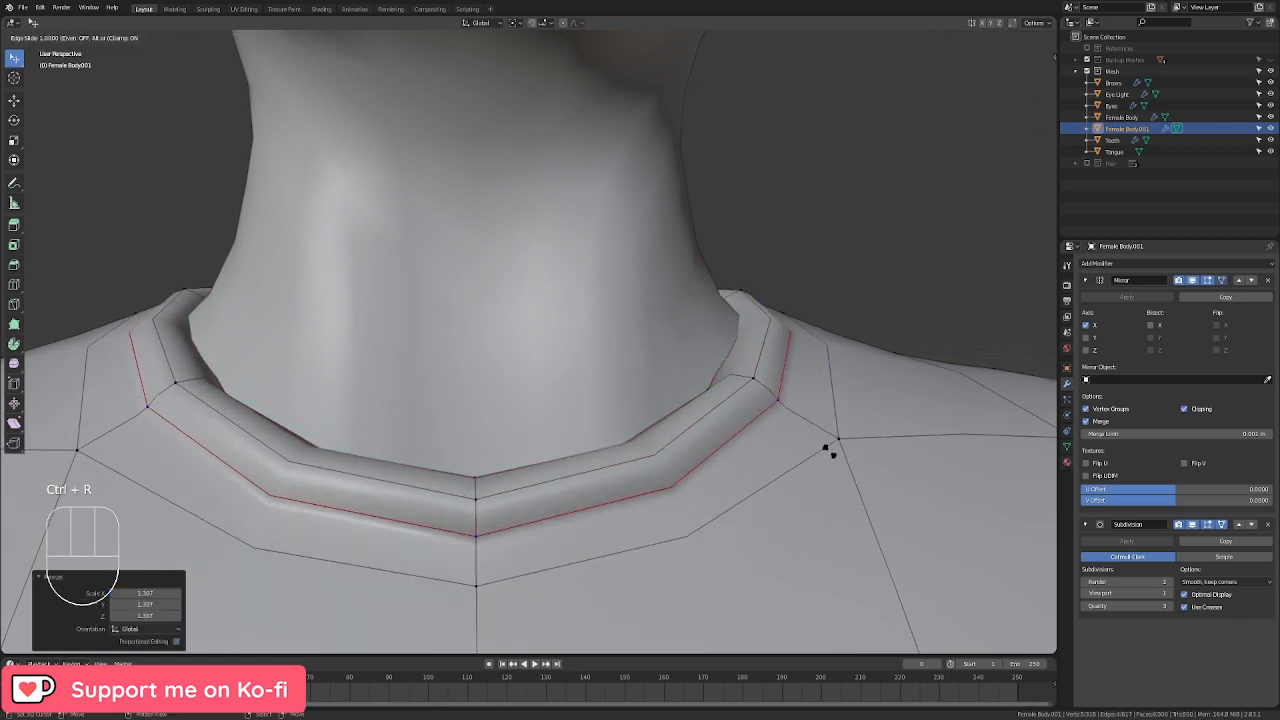
pyautogui.click(829, 450)
pyautogui.press('Tab')
pyautogui.scroll(-3, 767, 403)
pyautogui.moveTo(767, 403); pyautogui.dragTo(268, 408, button='middle')
pyautogui.scroll(2, 612, 345)
# Step: Scale, rotate and move the centre vertices of the neckline rim at the back of the neck in Edit Mode
pyautogui.press('Tab')
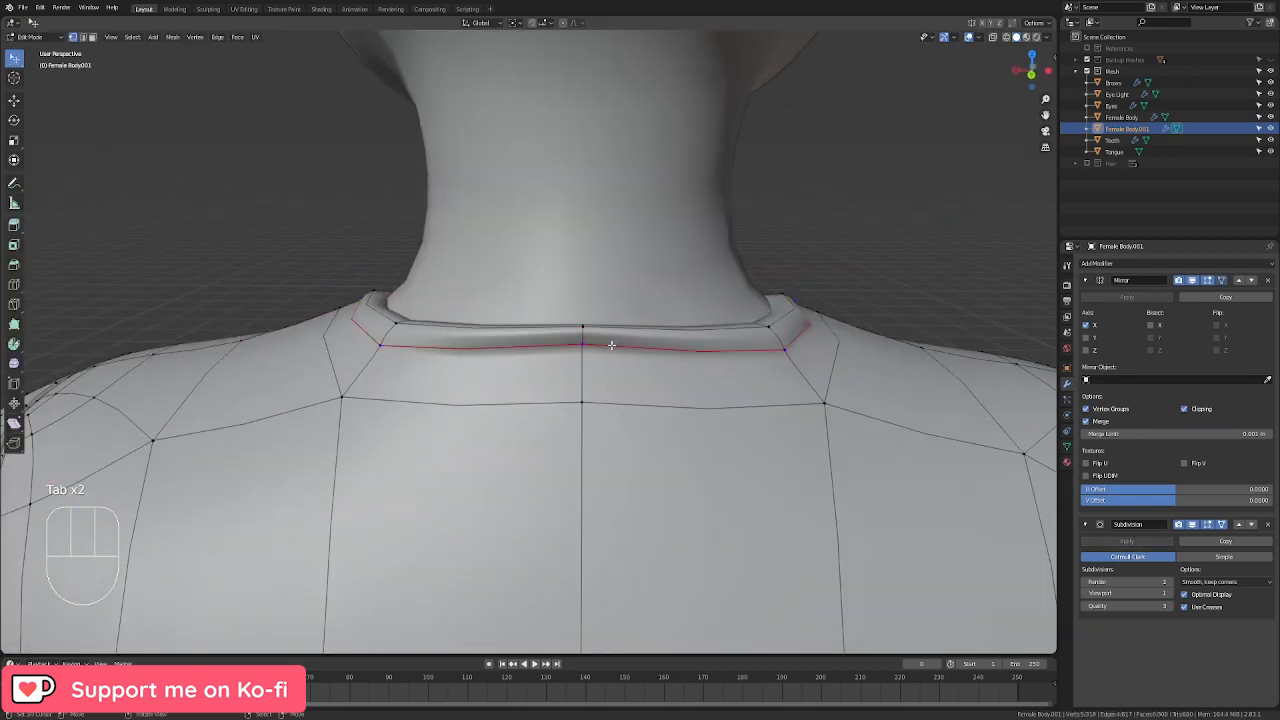
pyautogui.moveTo(583, 333); pyautogui.dragTo(489, 310, button='middle')
pyautogui.press('s')
pyautogui.click(587, 335)
pyautogui.press('r')
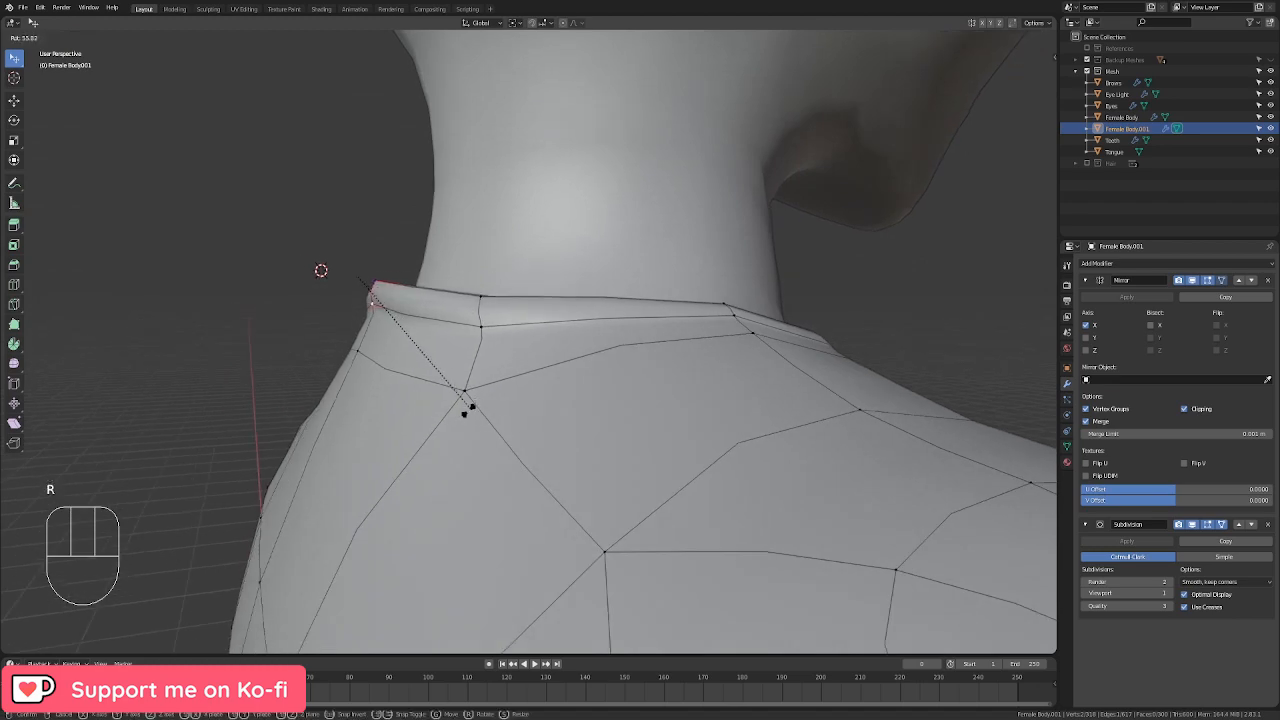
pyautogui.click(468, 410)
pyautogui.press('g')
pyautogui.click(449, 434)
# Step: Reposition further vertices along the back of the neckline rim to even out its curve
pyautogui.moveTo(366, 357); pyautogui.dragTo(530, 365, button='middle')
pyautogui.press('g')
pyautogui.click(529, 396)
pyautogui.rightClick(379, 365)
pyautogui.moveTo(379, 365); pyautogui.dragTo(446, 380, button='middle')
pyautogui.press('g')
pyautogui.click(345, 366)
# Step: Move the vertex where the neckline rim meets the shoulder at the back, and smooth the vertices there
pyautogui.rightClick(335, 324)
pyautogui.moveTo(335, 324); pyautogui.dragTo(274, 289, button='middle')
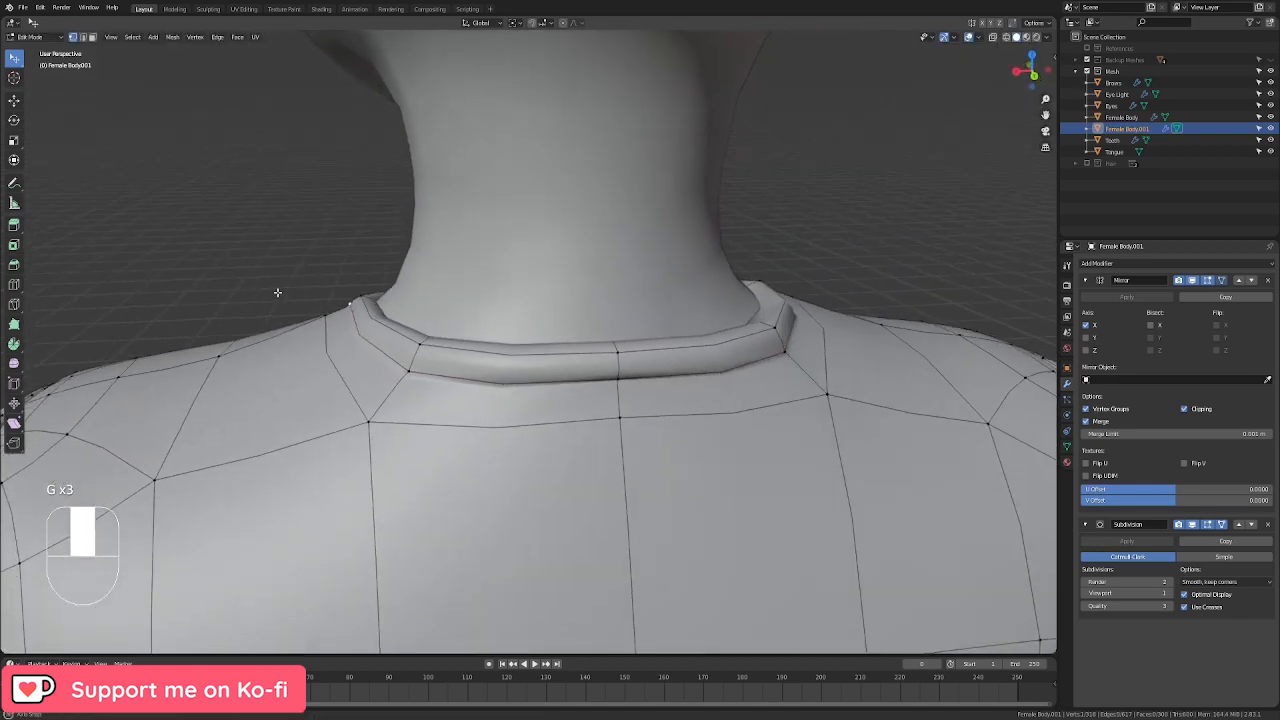
pyautogui.press('g')
pyautogui.click(316, 340)
pyautogui.press('q')
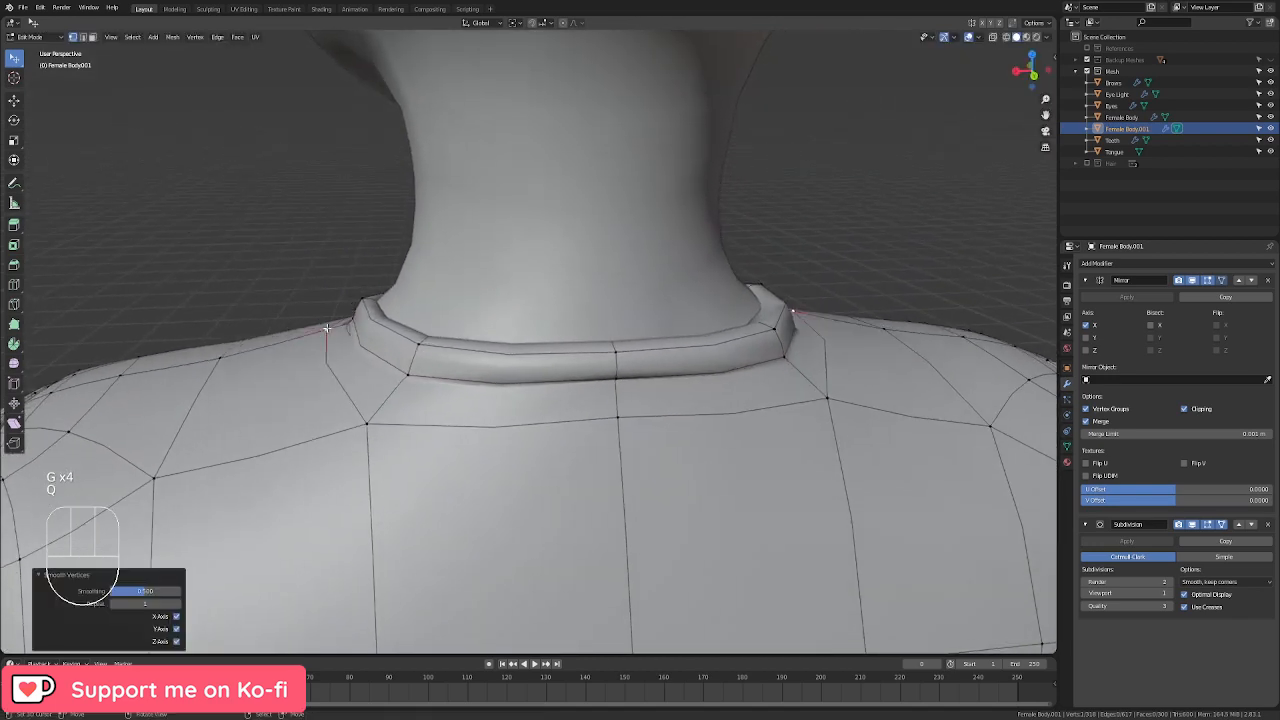
# Step: Move the shoulder vertex beside the neckline rim at the back, and check the top from the front in Object Mode
pyautogui.moveTo(326, 340); pyautogui.dragTo(845, 305, button='middle')
pyautogui.press('g')
pyautogui.click(330, 332)
pyautogui.press('Tab')
pyautogui.scroll(-9, 809, 344)
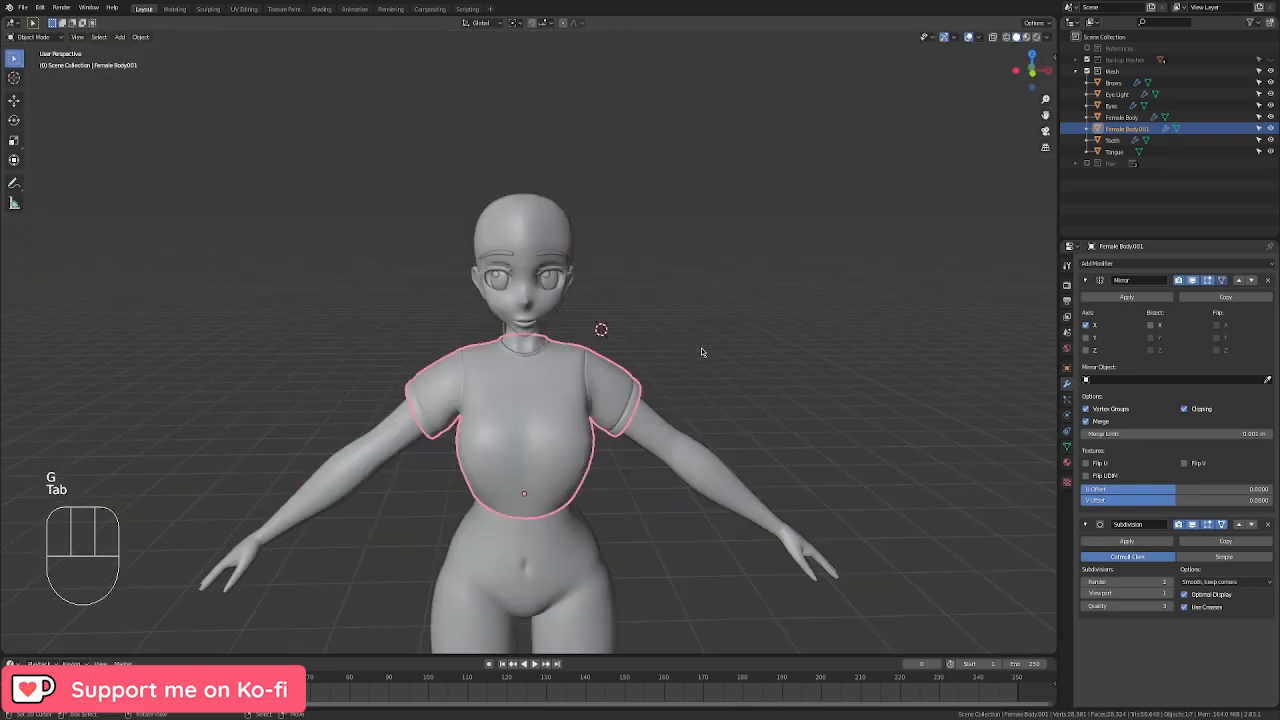
pyautogui.click(735, 305)
pyautogui.press('KP_1')
pyautogui.scroll(1, 736, 308)
pyautogui.scroll(6, 735, 308)
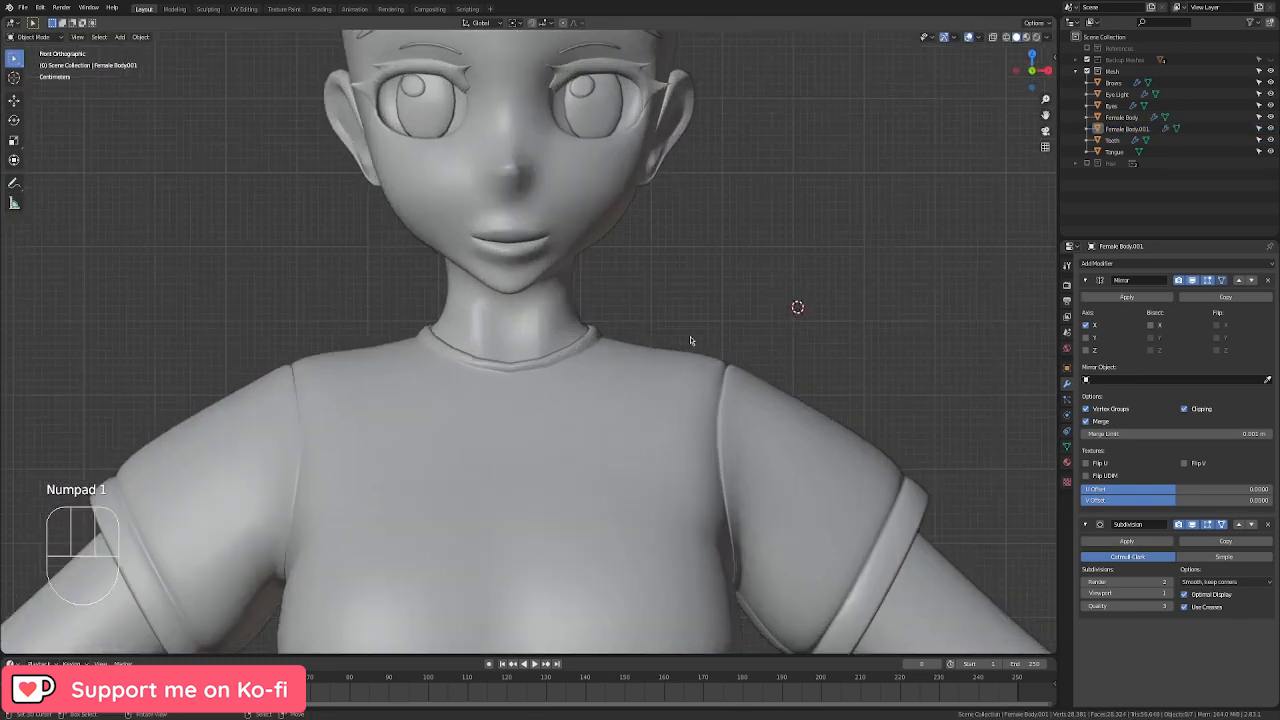
pyautogui.scroll(5, 620, 240)
# Step: Reposition the vertex where the neckline rim meets the shoulder, working from the front view in Edit Mode
pyautogui.press('Tab')
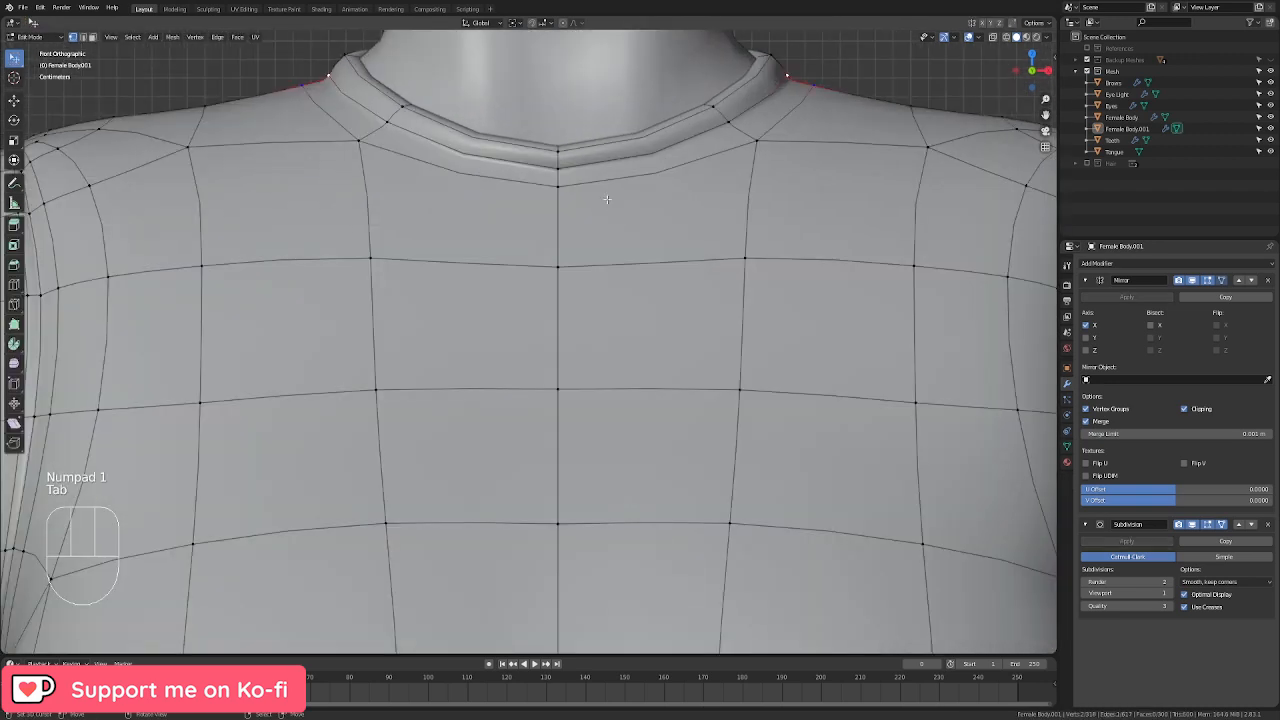
pyautogui.press('g')
pyautogui.click(765, 203)
# Step: Slide the edge loop outside the neckline rim away from the collar and adjust its height along Z behind the neck
pyautogui.scroll(-3, 787, 121)
pyautogui.moveTo(787, 121); pyautogui.dragTo(517, 278, button='middle')
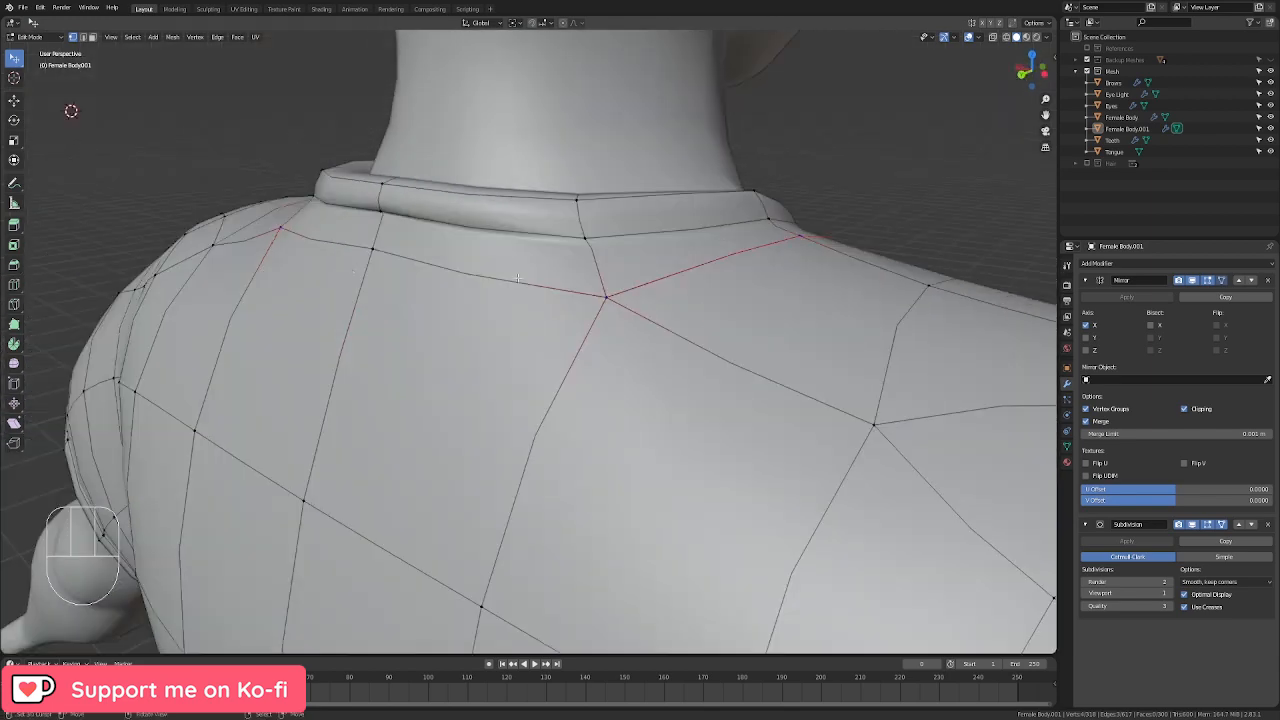
pyautogui.press('g')
pyautogui.press('g')
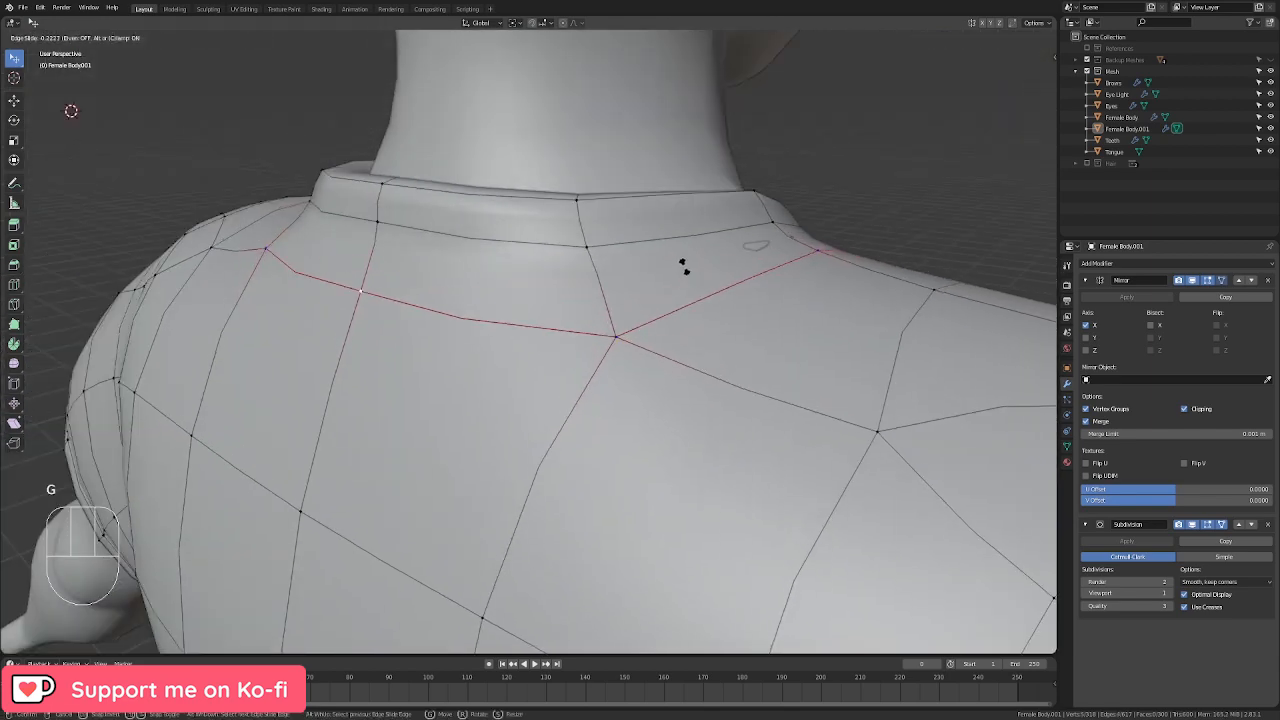
pyautogui.click(683, 265)
pyautogui.moveTo(683, 265); pyautogui.dragTo(757, 280, button='middle')
pyautogui.press('g')
pyautogui.press('z')
pyautogui.click(757, 268)
# Step: Slide the neckline rim's outer edge loop outward to widen the rim, and add a loop cut just beyond it
pyautogui.keyDown('alt'); pyautogui.rightClick(686, 241); pyautogui.keyUp('alt')
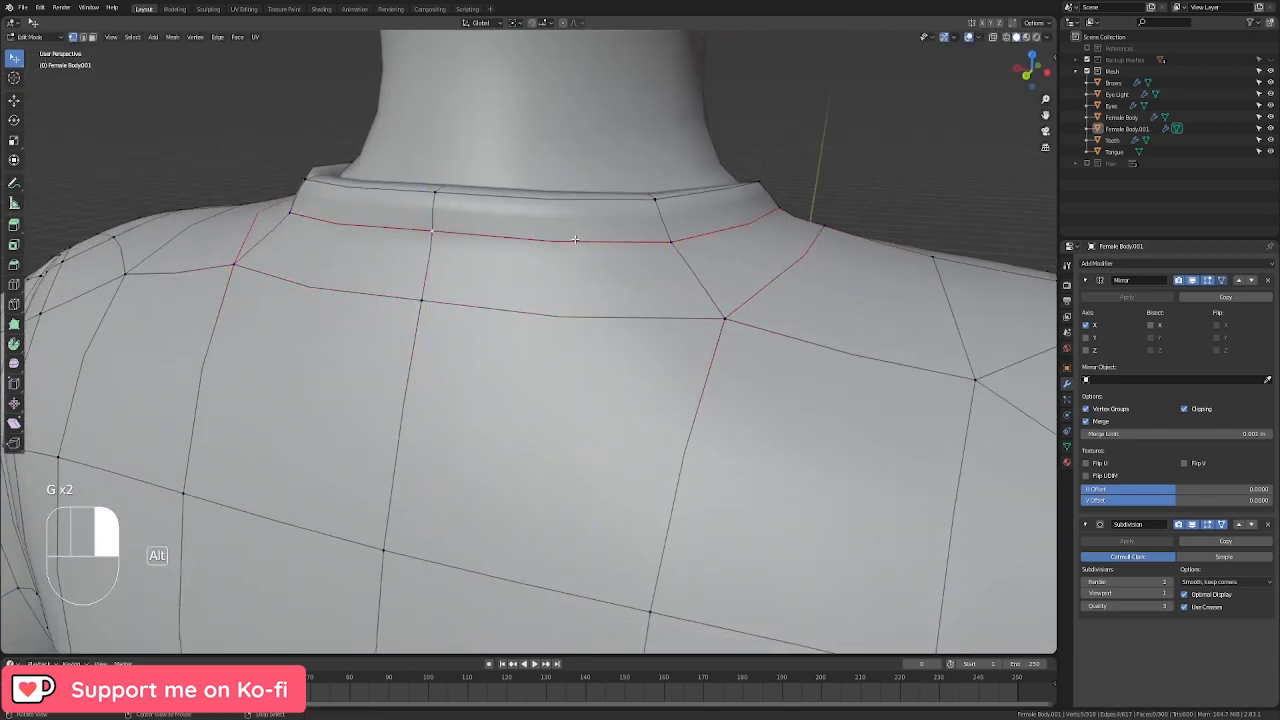
pyautogui.press('g')
pyautogui.press('g')
pyautogui.click(683, 251)
pyautogui.hotkey('ctrl', 'r')
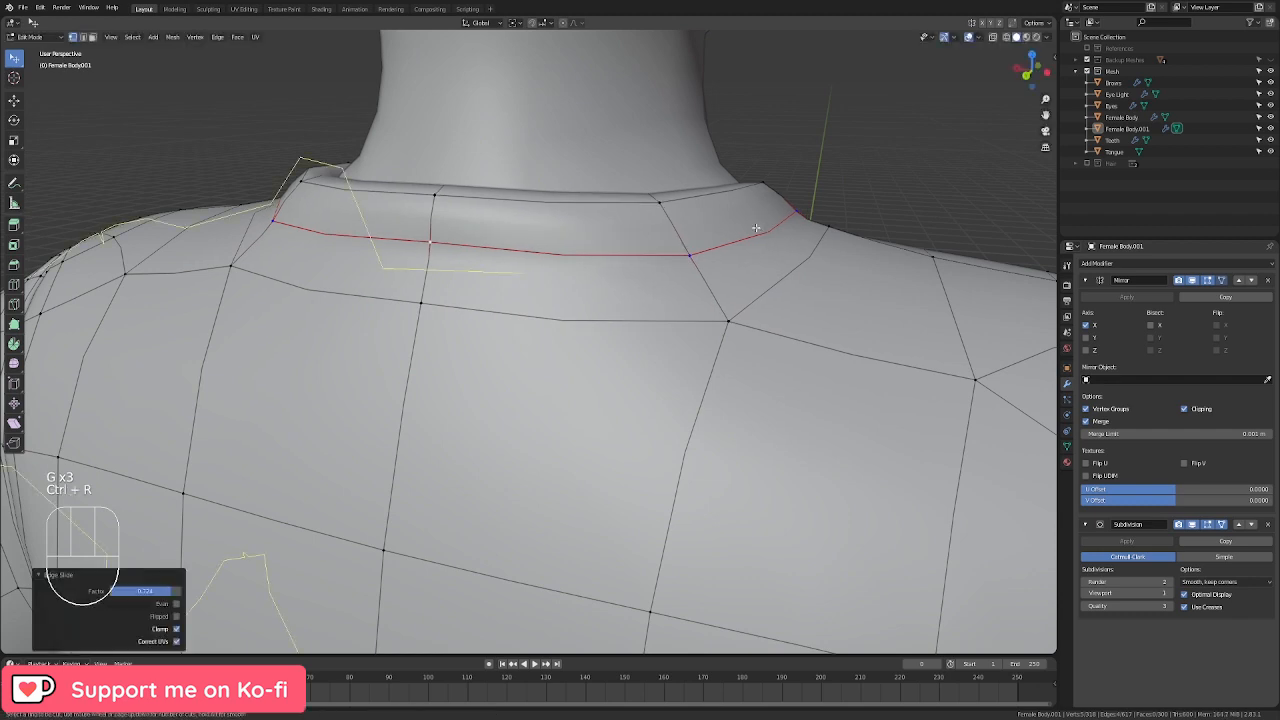
pyautogui.click(300, 209)
pyautogui.click(324, 239)
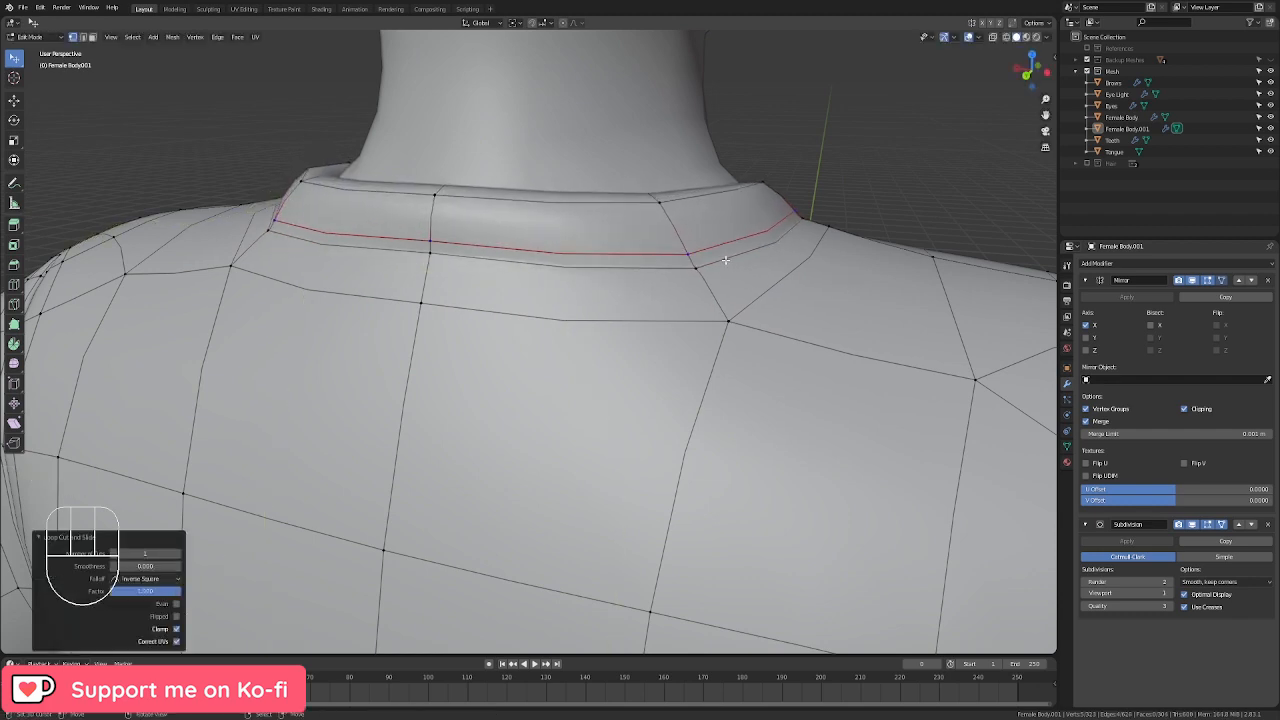
# Step: Add another loop cut along the outer edge of the neckline rim and scale it slightly to define a groove
pyautogui.hotkey('ctrl', 'r')
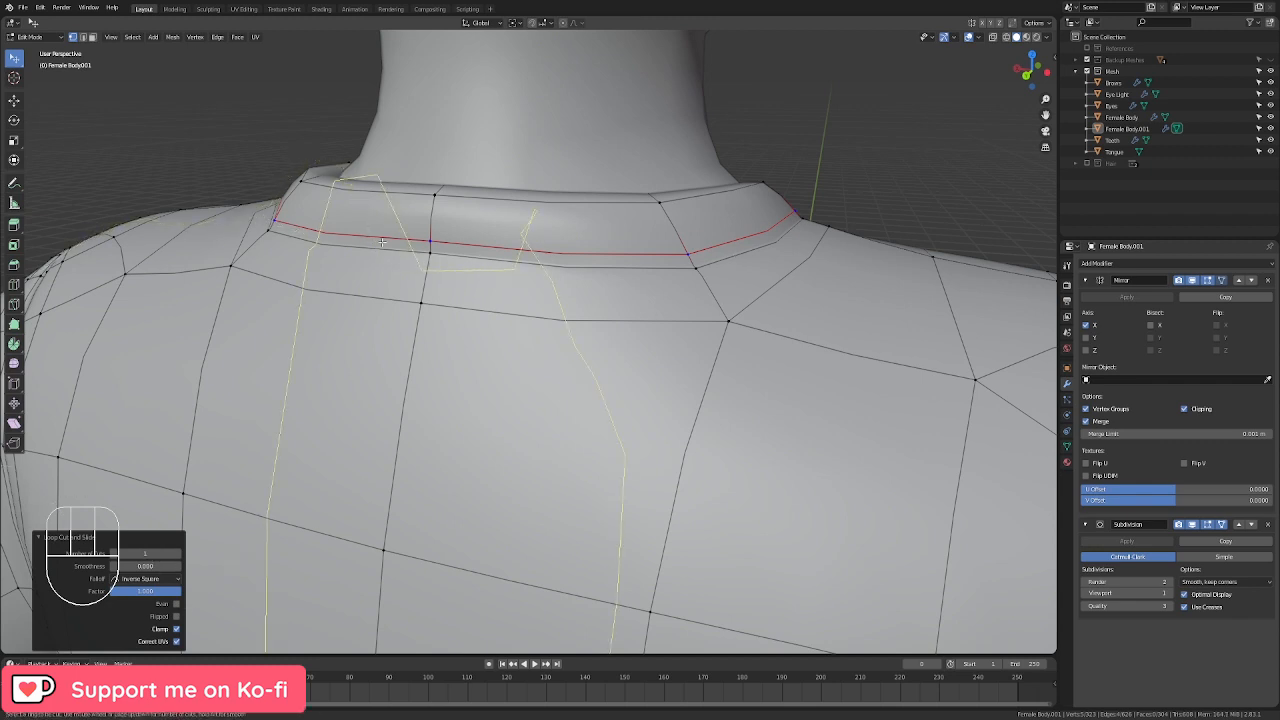
pyautogui.click(430, 245)
pyautogui.click(429, 244)
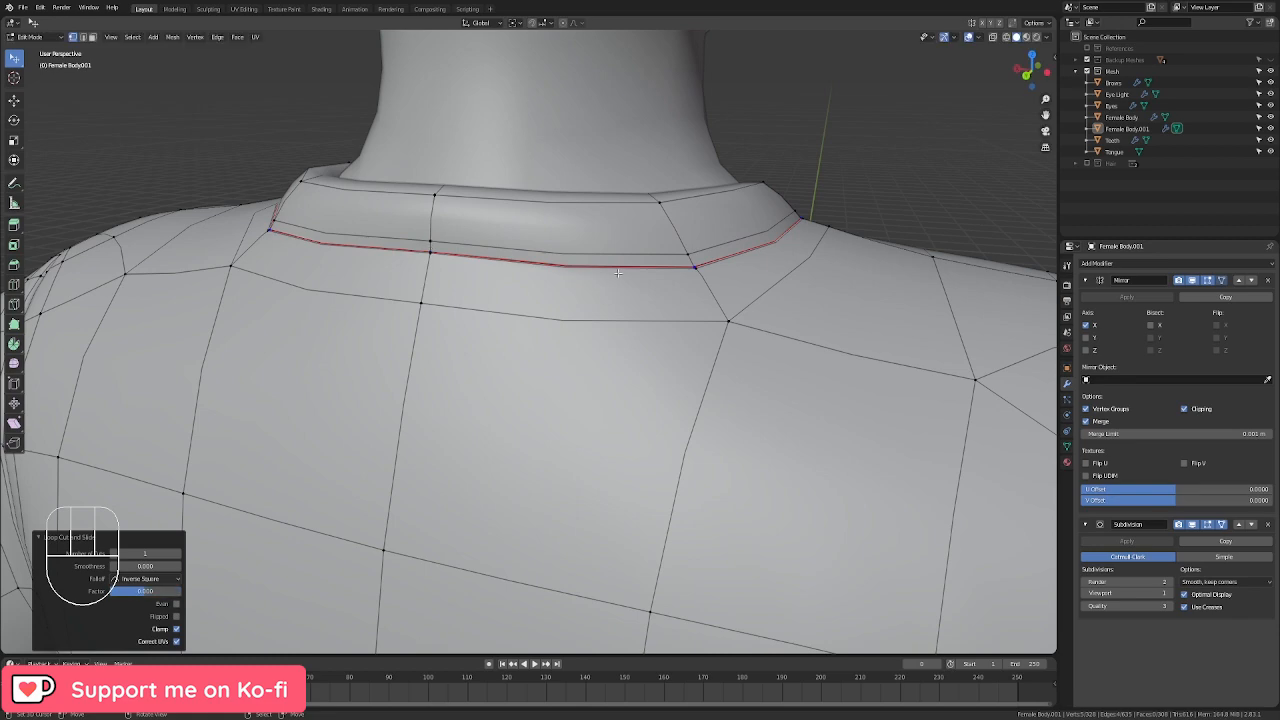
pyautogui.press('s')
pyautogui.click(610, 272)
# Step: Examine the widened neckline rim and the whole top from the front in Object Mode and Edit Mode
pyautogui.moveTo(610, 272); pyautogui.dragTo(743, 327, button='middle')
pyautogui.press('KP_1')
pyautogui.press('Tab')
pyautogui.scroll(-6, 677, 341)
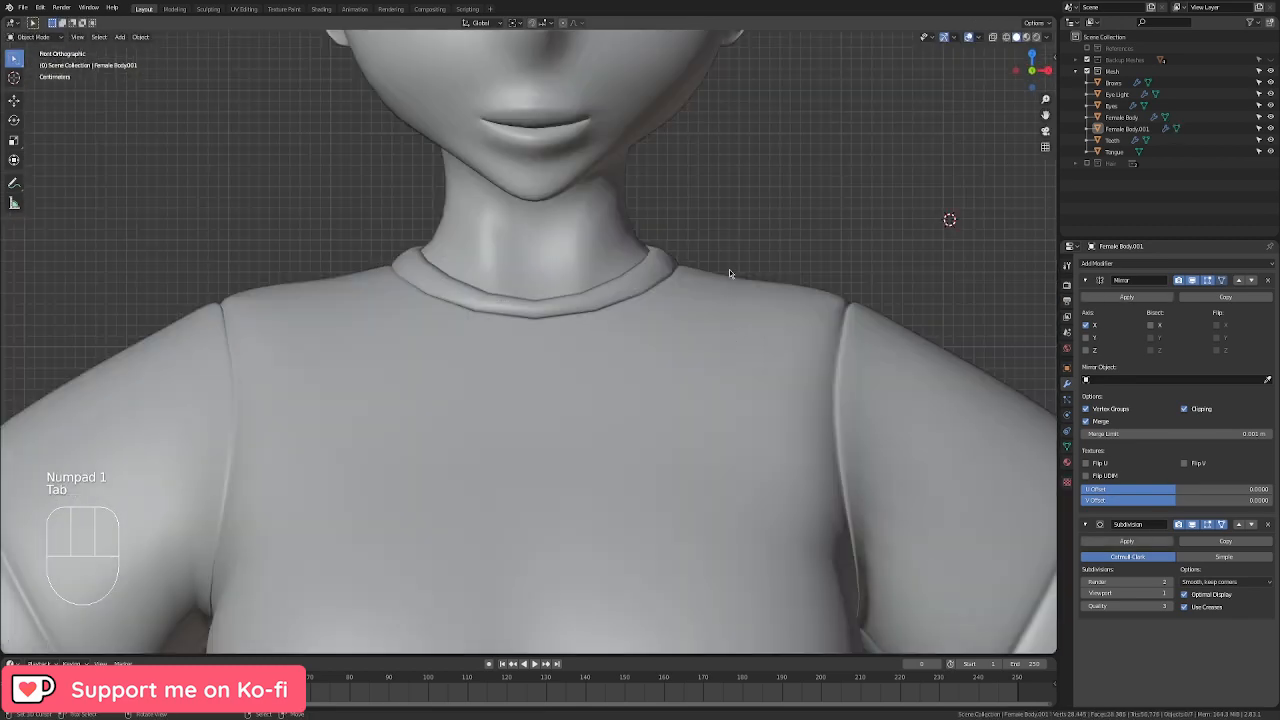
pyautogui.scroll(6, 635, 400)
pyautogui.press('Tab')
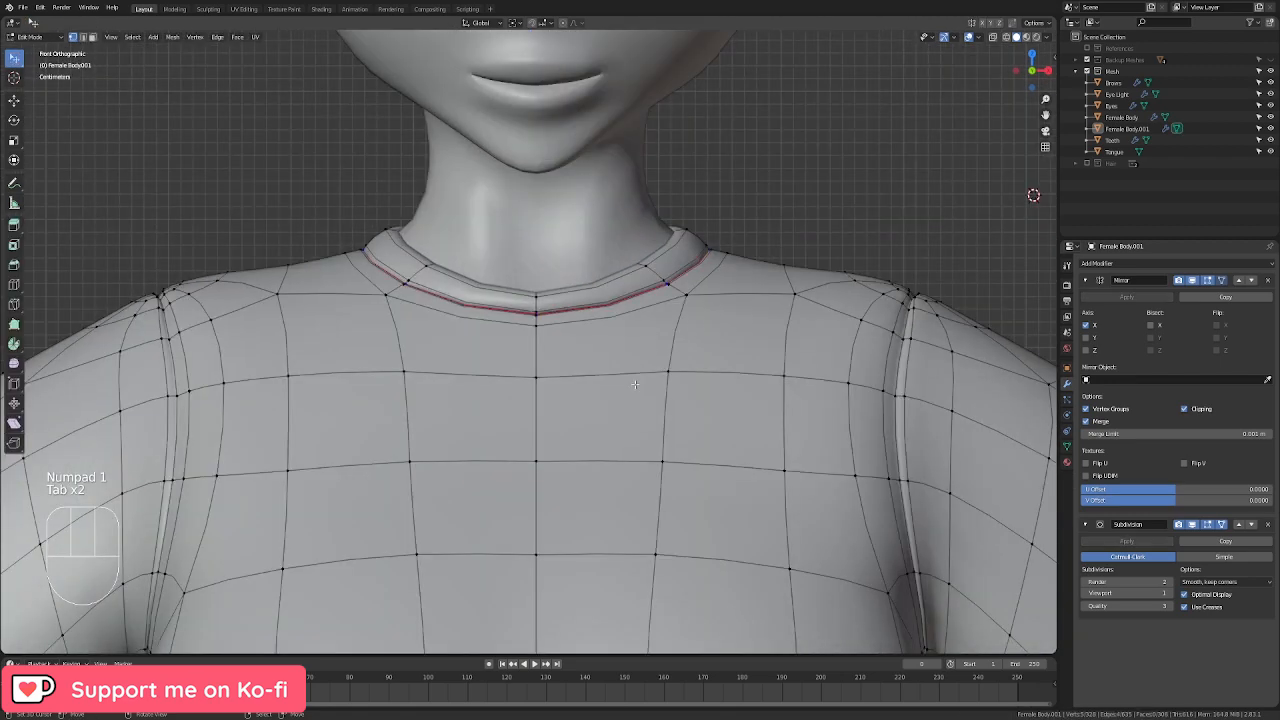
pyautogui.scroll(-6, 690, 280)
pyautogui.press('Tab')
pyautogui.keyDown('shift'); pyautogui.moveTo(719, 311); pyautogui.dragTo(729, 206, button='middle'); pyautogui.keyUp('shift')
pyautogui.scroll(1, 700, 300)
# Step: Add a loop cut around the torso above the top's bottom hem, then scale it outward and rotate it slightly
pyautogui.rightClick(625, 425)
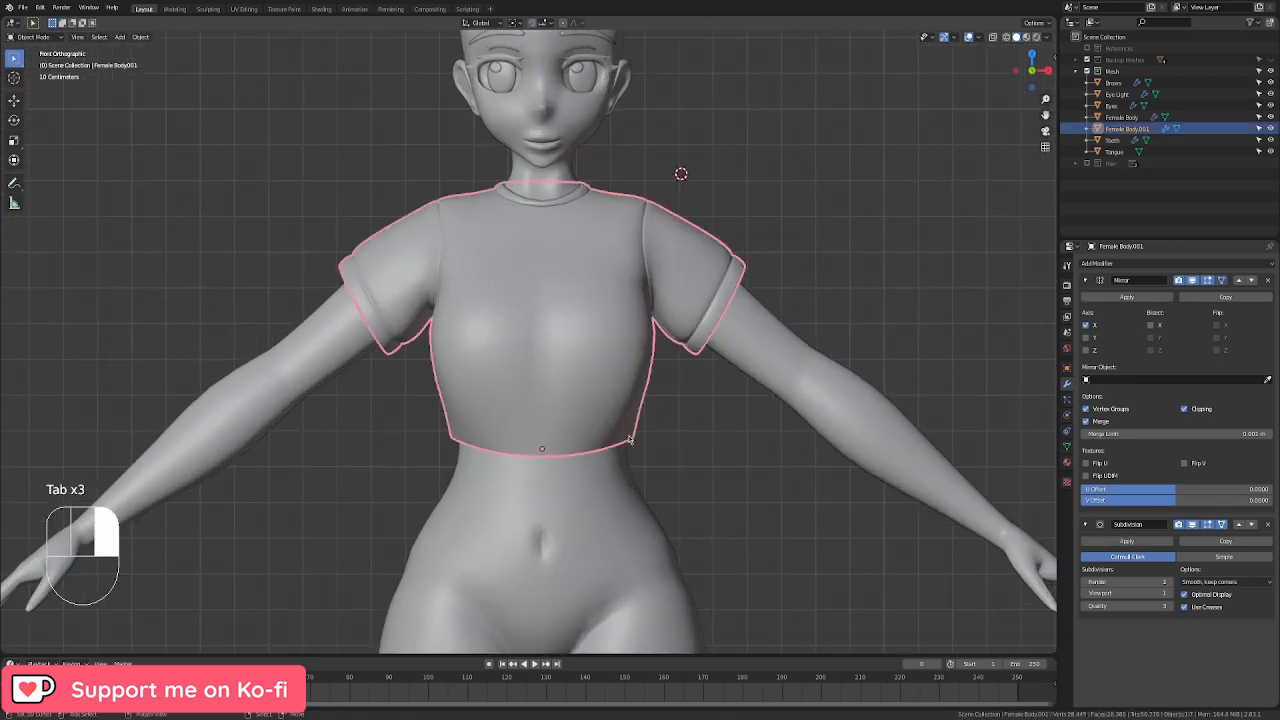
pyautogui.keyDown('shift'); pyautogui.moveTo(643, 441); pyautogui.dragTo(620, 369, button='middle'); pyautogui.keyUp('shift')
pyautogui.scroll(3, 660, 390)
pyautogui.press('Tab')
pyautogui.scroll(2, 688, 403)
pyautogui.scroll(2, 731, 395)
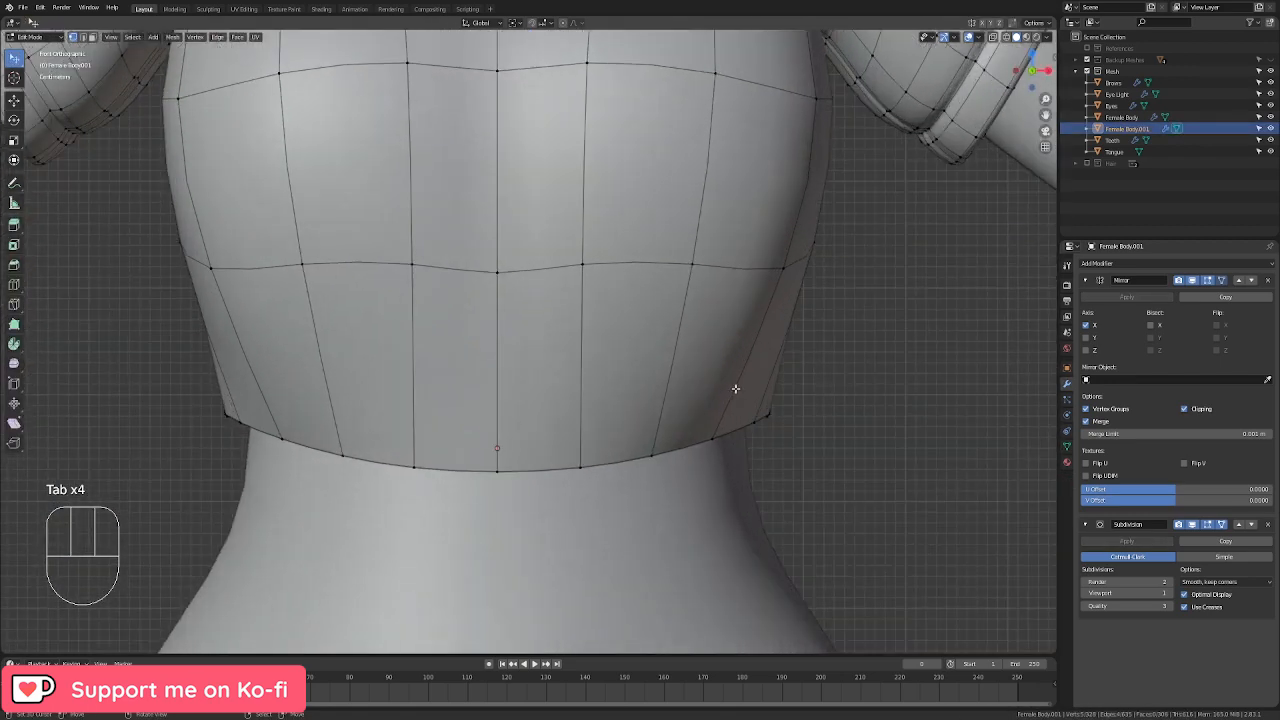
pyautogui.hotkey('ctrl', 'r')
pyautogui.click(789, 358)
pyautogui.click(791, 378)
pyautogui.press('s')
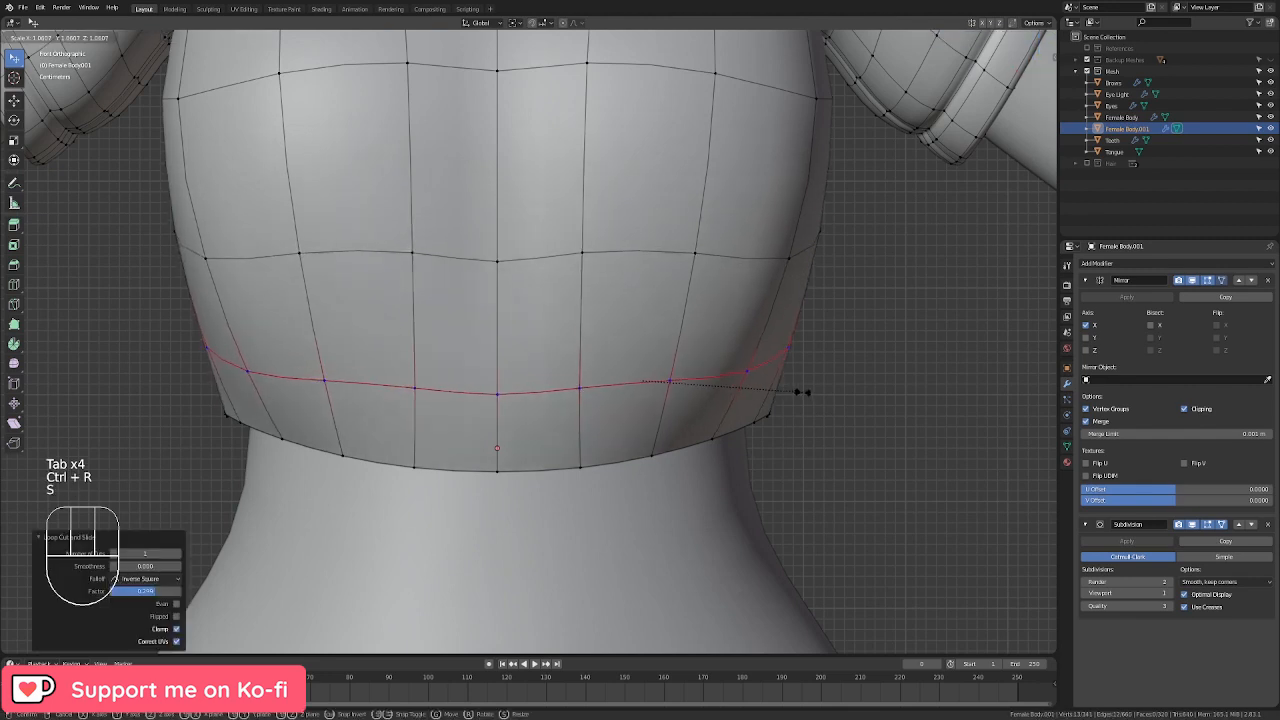
pyautogui.click(815, 393)
pyautogui.press('r')
pyautogui.click(826, 380)
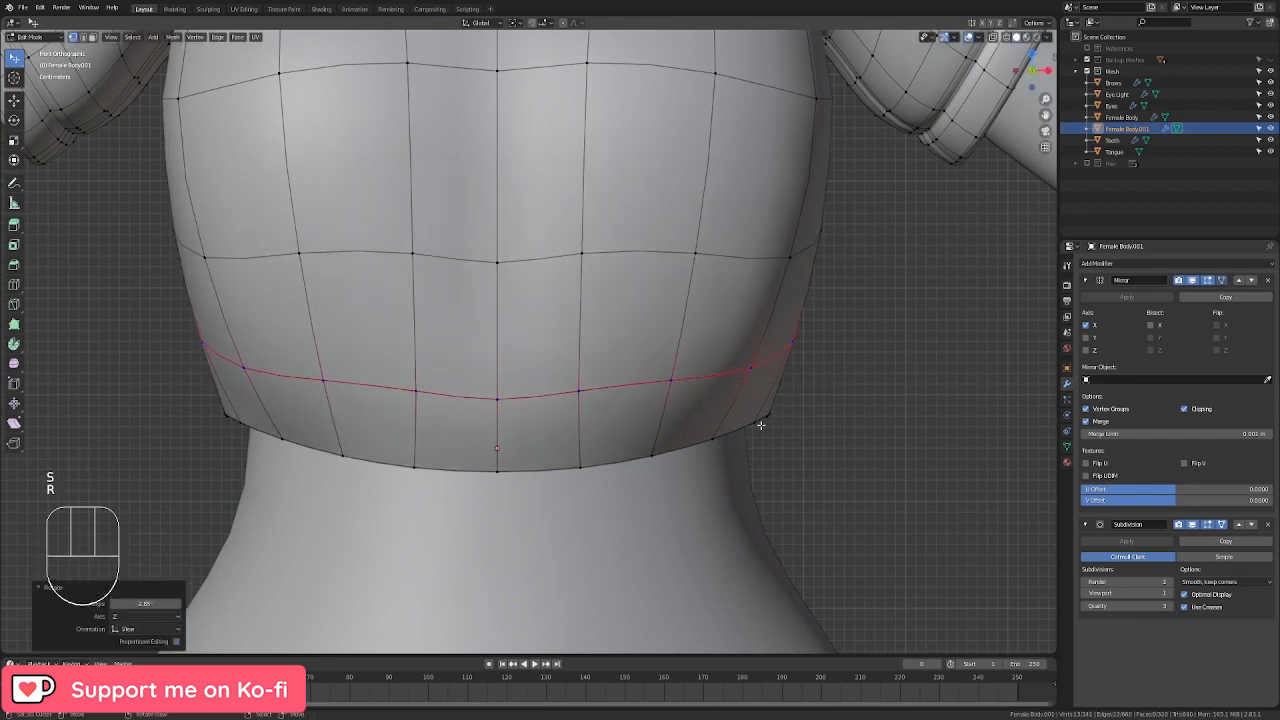
# Step: Extrude the top's bottom edge loop twice, scaling each extrusion inward to give the hem thickness
pyautogui.keyDown('alt'); pyautogui.rightClick(760, 426); pyautogui.keyUp('alt')
pyautogui.moveTo(815, 478); pyautogui.dragTo(809, 440, button='middle')
pyautogui.press('e')
pyautogui.rightClick(811, 441)
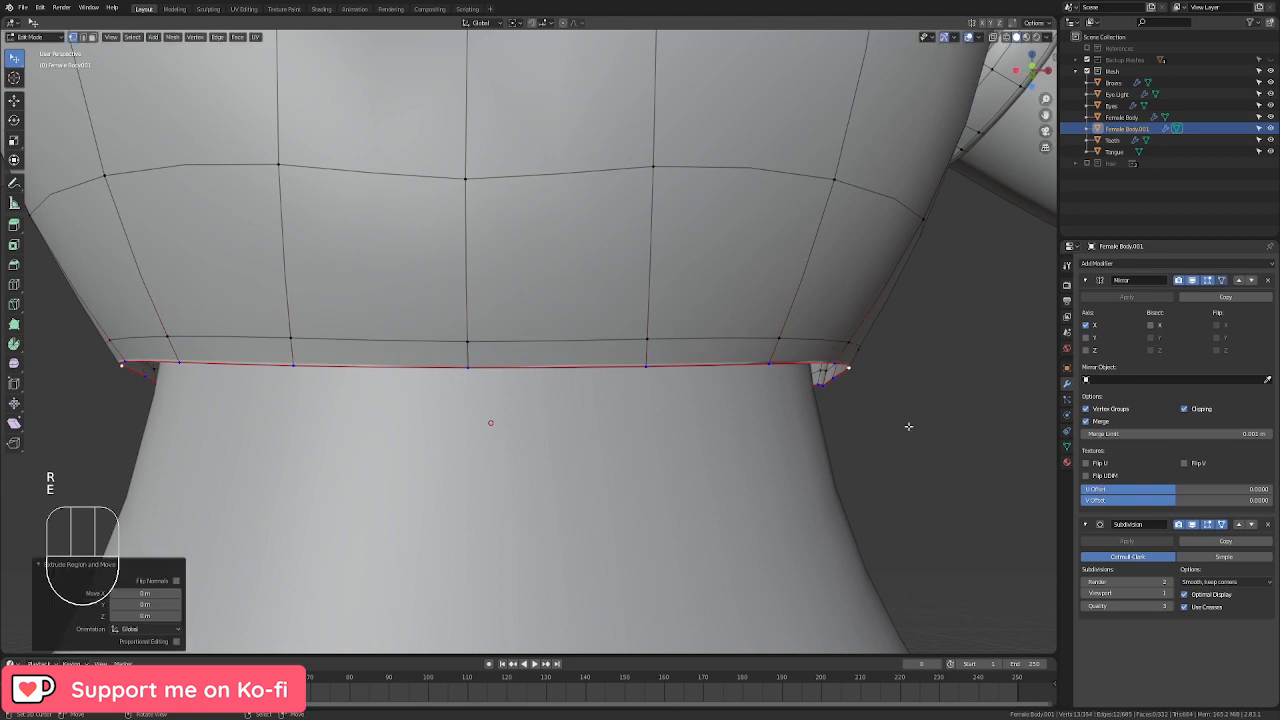
pyautogui.press('s')
pyautogui.click(892, 425)
pyautogui.press('e')
pyautogui.rightClick(892, 425)
pyautogui.press('s')
pyautogui.click(874, 428)
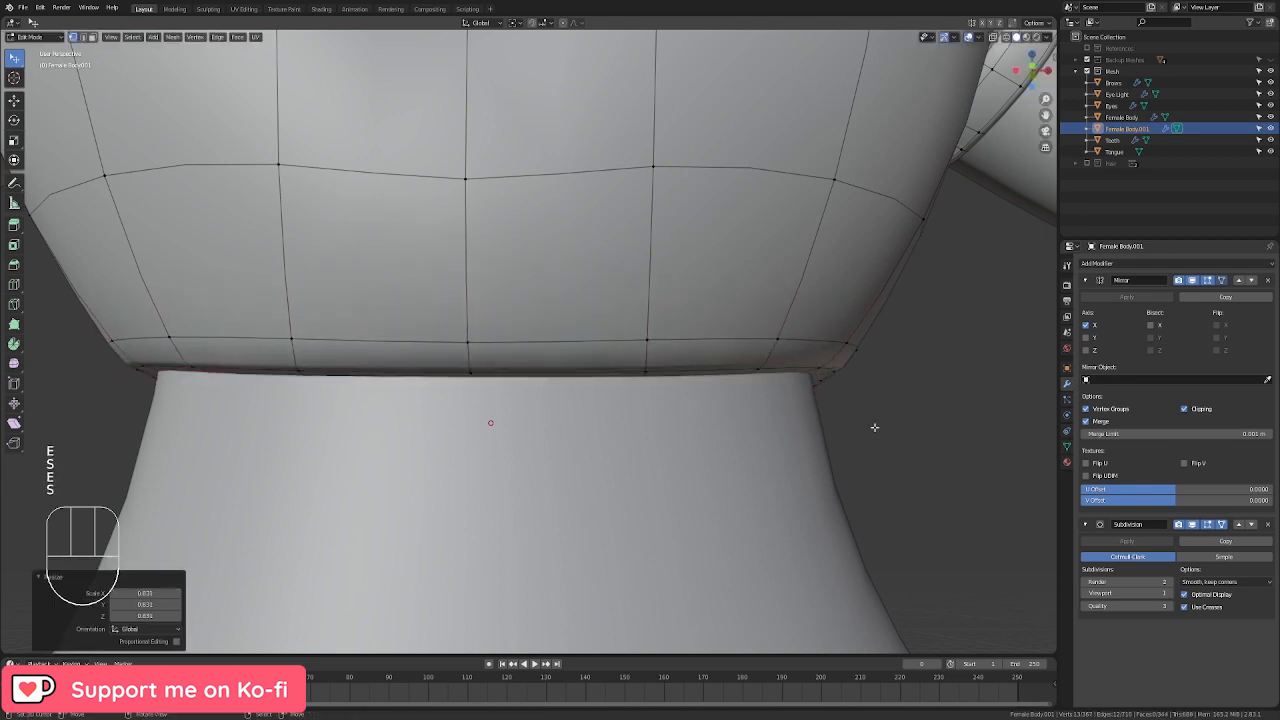
# Step: Extrude the inner hem loop again, move it along Z up inside the top and scale it to fit
pyautogui.press('e')
pyautogui.rightClick(874, 427)
pyautogui.press('g')
pyautogui.press('z')
pyautogui.click(874, 360)
pyautogui.moveTo(874, 360); pyautogui.dragTo(835, 457, button='middle')
pyautogui.press('s')
pyautogui.click(791, 360)
pyautogui.press('s')
pyautogui.click(795, 453)
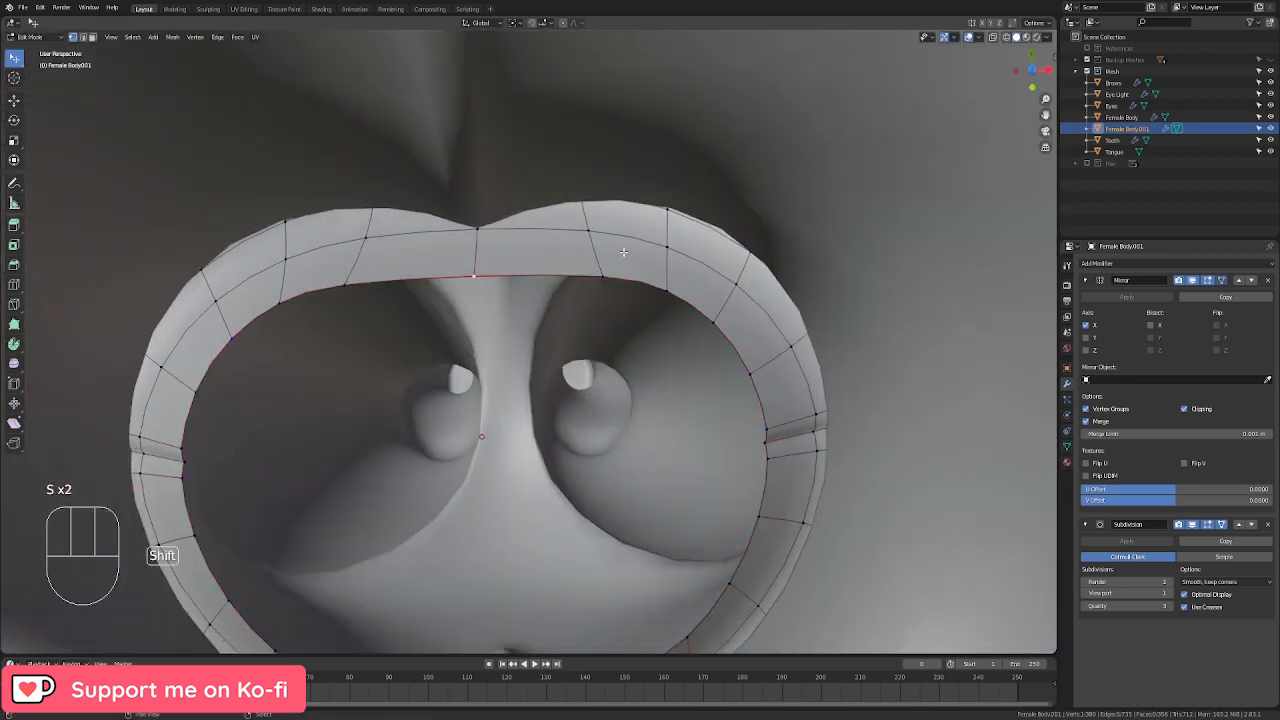
# Step: Close the bottom opening of the top by filling faces between the front and back inner edges
pyautogui.keyDown('shift'); pyautogui.moveTo(623, 251); pyautogui.dragTo(617, 190, button='middle'); pyautogui.keyUp('shift')
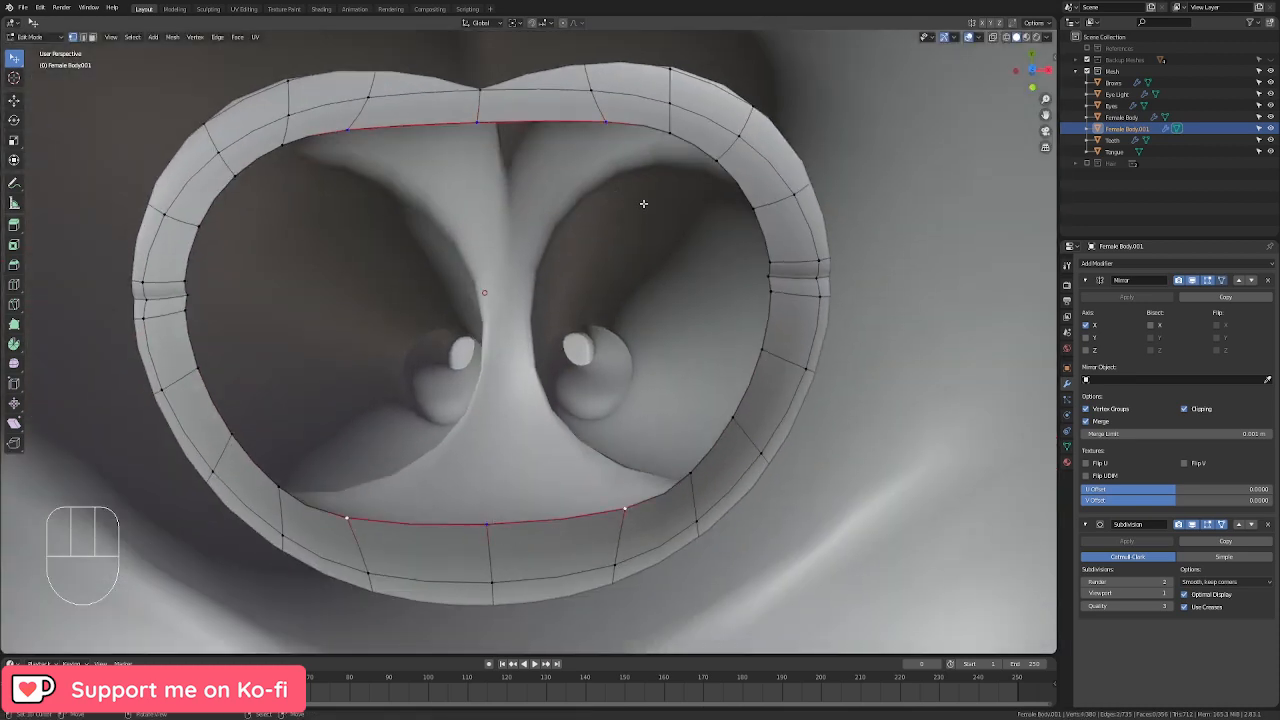
pyautogui.press('f')
pyautogui.press('f')
pyautogui.press('f')
pyautogui.press('f')
pyautogui.press('f')
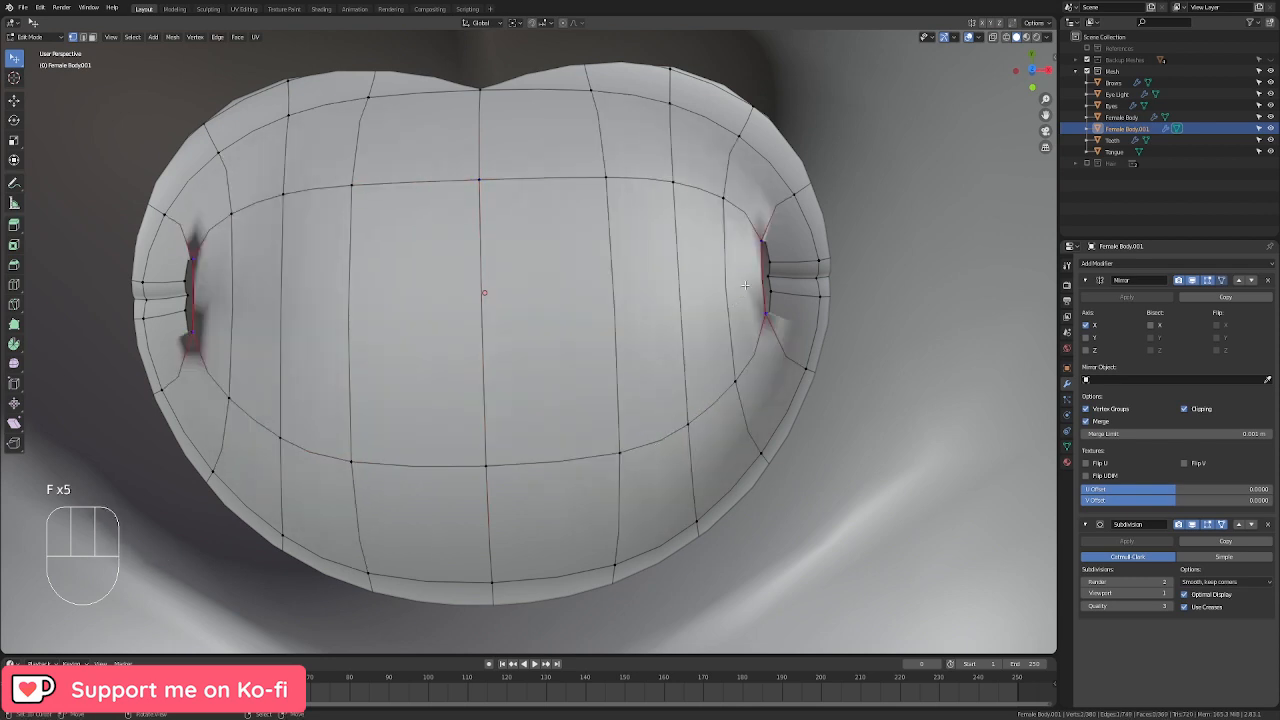
pyautogui.press('f')
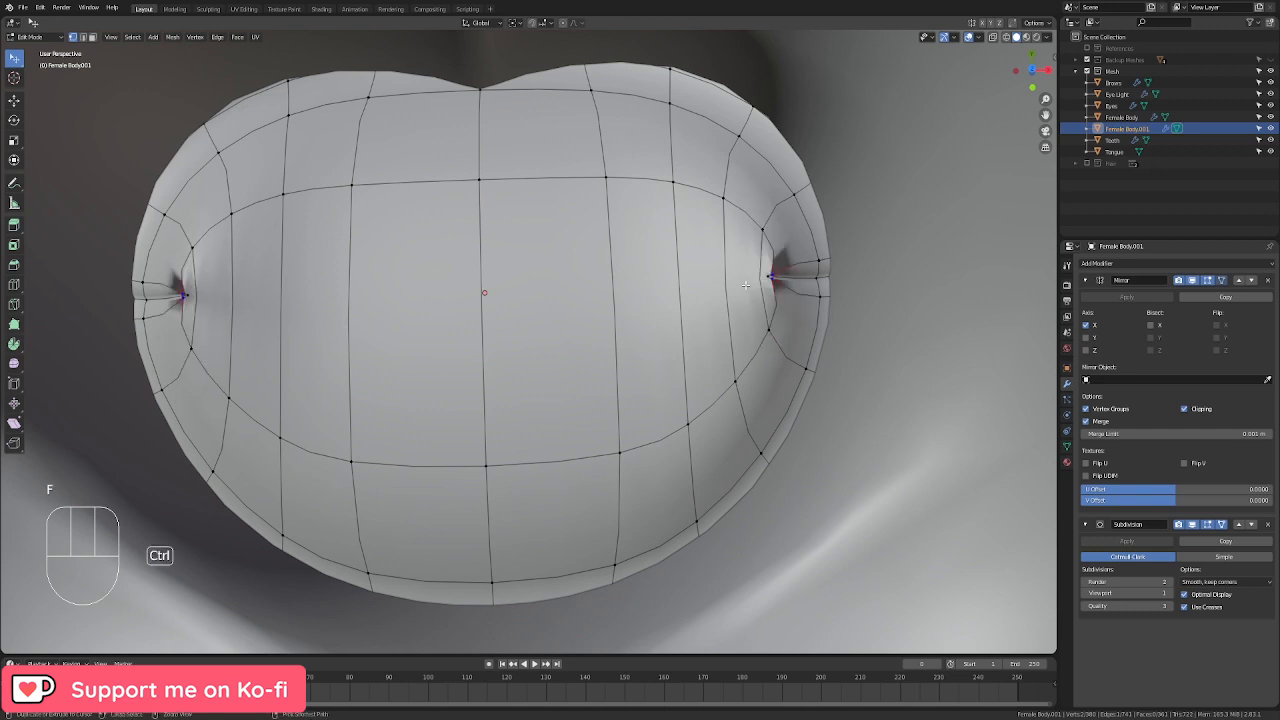
# Step: Add a centred loop cut from side to side across the filled bottom faces, smooth its vertices and scale it to about 0.78
pyautogui.click(746, 285)
pyautogui.rightClick(746, 285)
pyautogui.press('q')
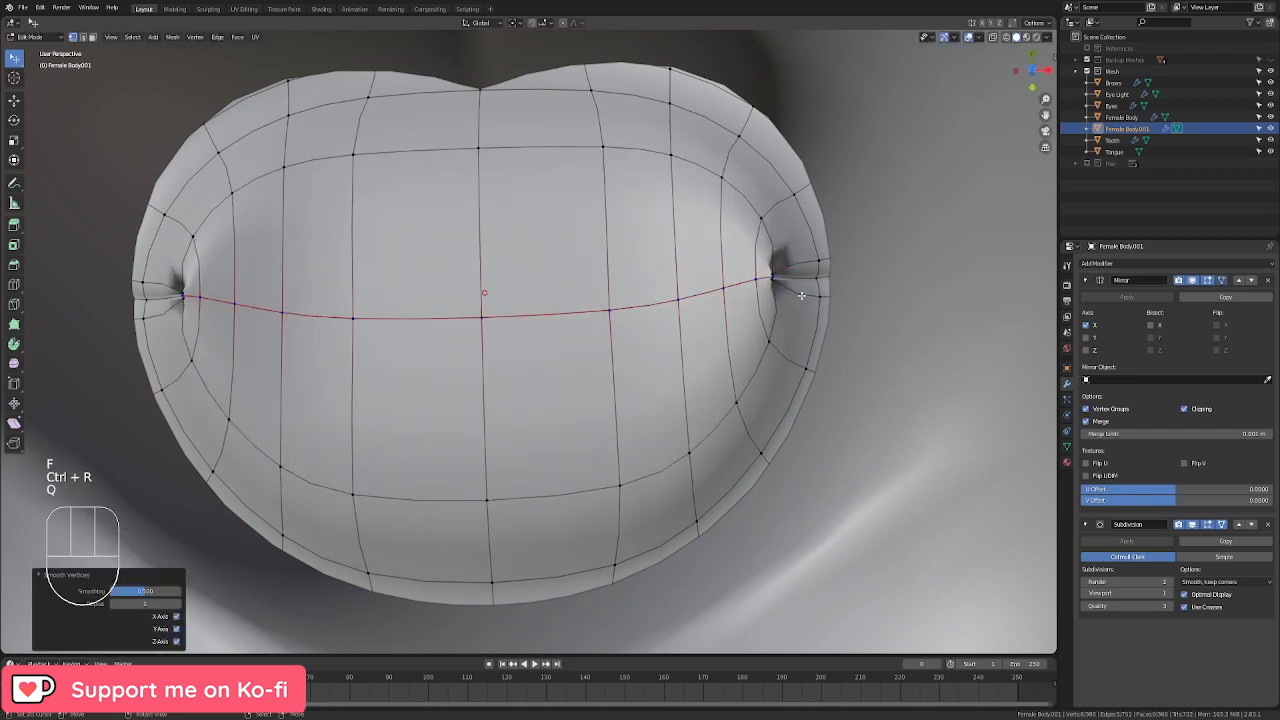
pyautogui.press('q')
pyautogui.press('s')
pyautogui.click(769, 280)
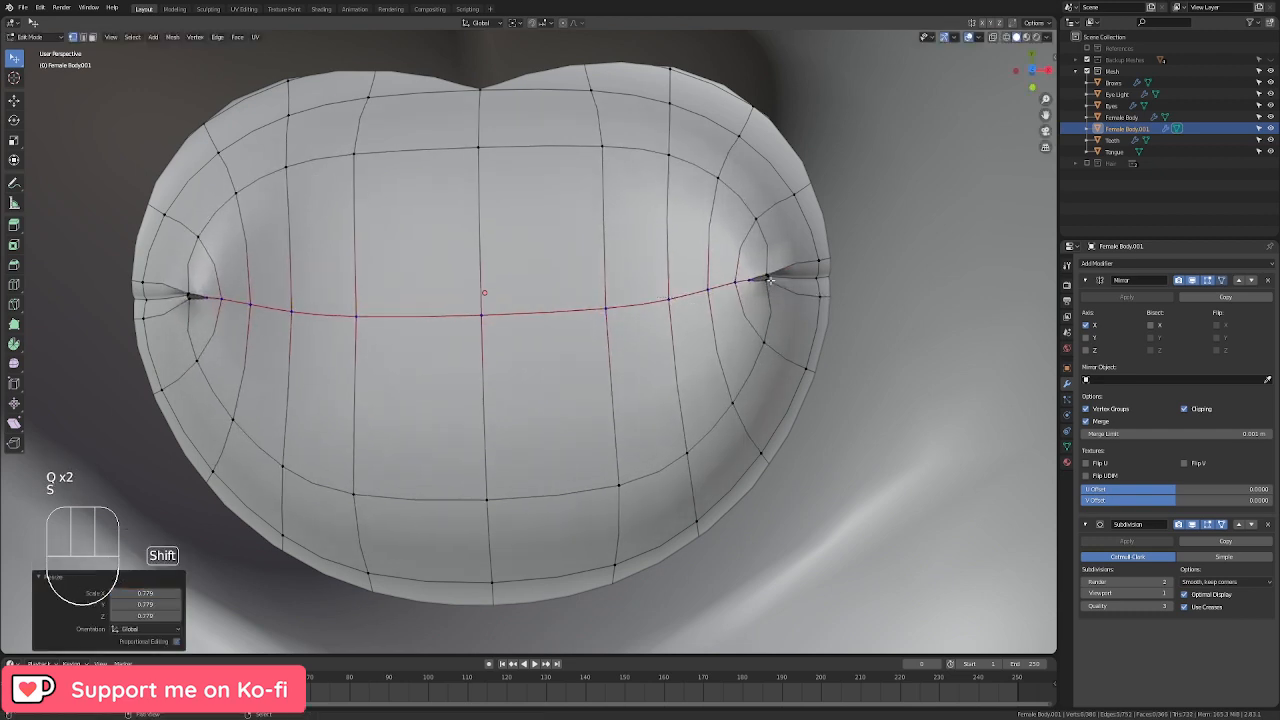
# Step: Merge the pinched vertices at both sides of the filled bottom and smooth the vertices of the surrounding faces
pyautogui.click(766, 279)
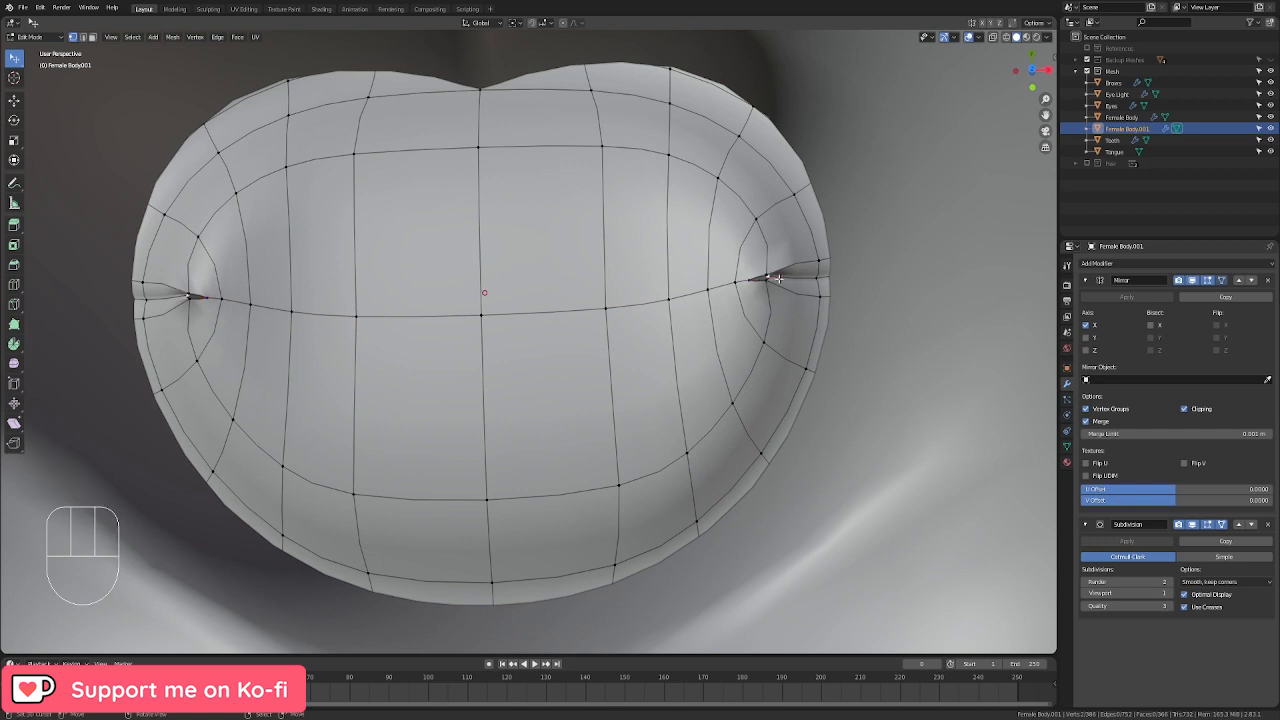
pyautogui.press('m')
pyautogui.click(779, 279)
pyautogui.press('c')
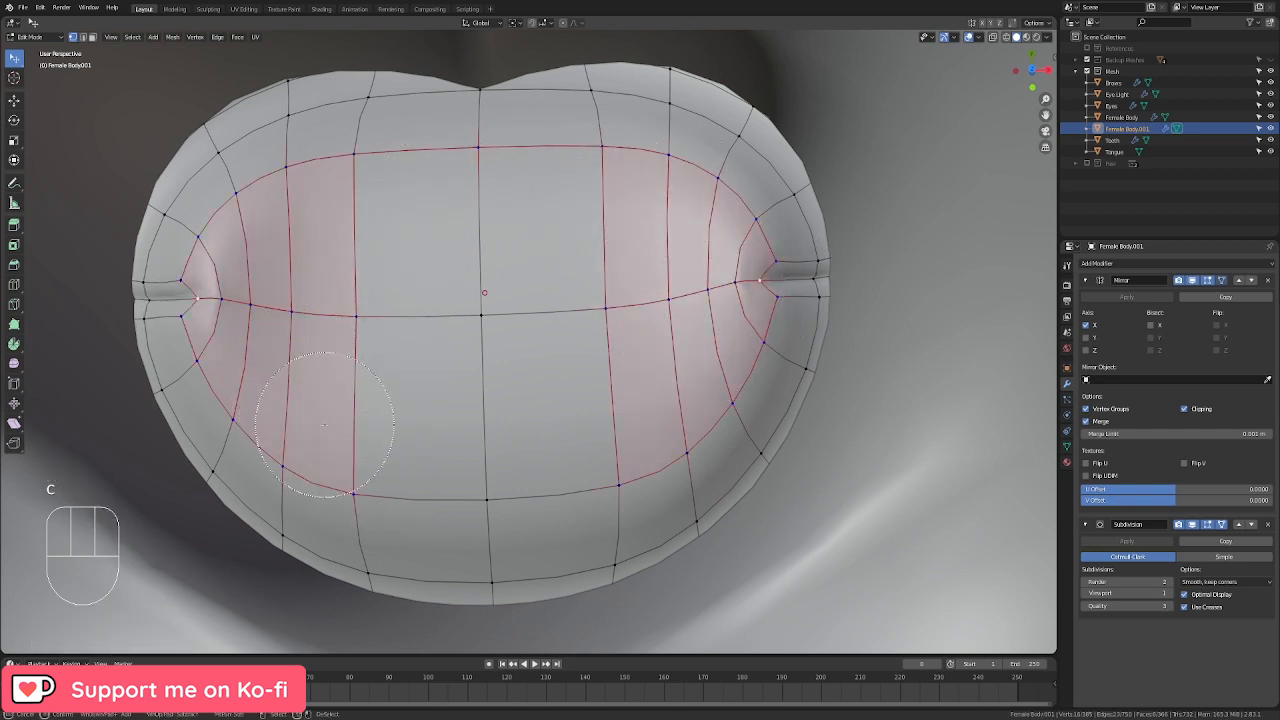
pyautogui.rightClick(588, 432)
pyautogui.press('q')
pyautogui.click(600, 433)
# Step: Scale the edge loop above the hem inward to 0.870 from the front view
pyautogui.scroll(-10, 614, 434)
pyautogui.moveTo(629, 386); pyautogui.dragTo(660, 182, button='middle')
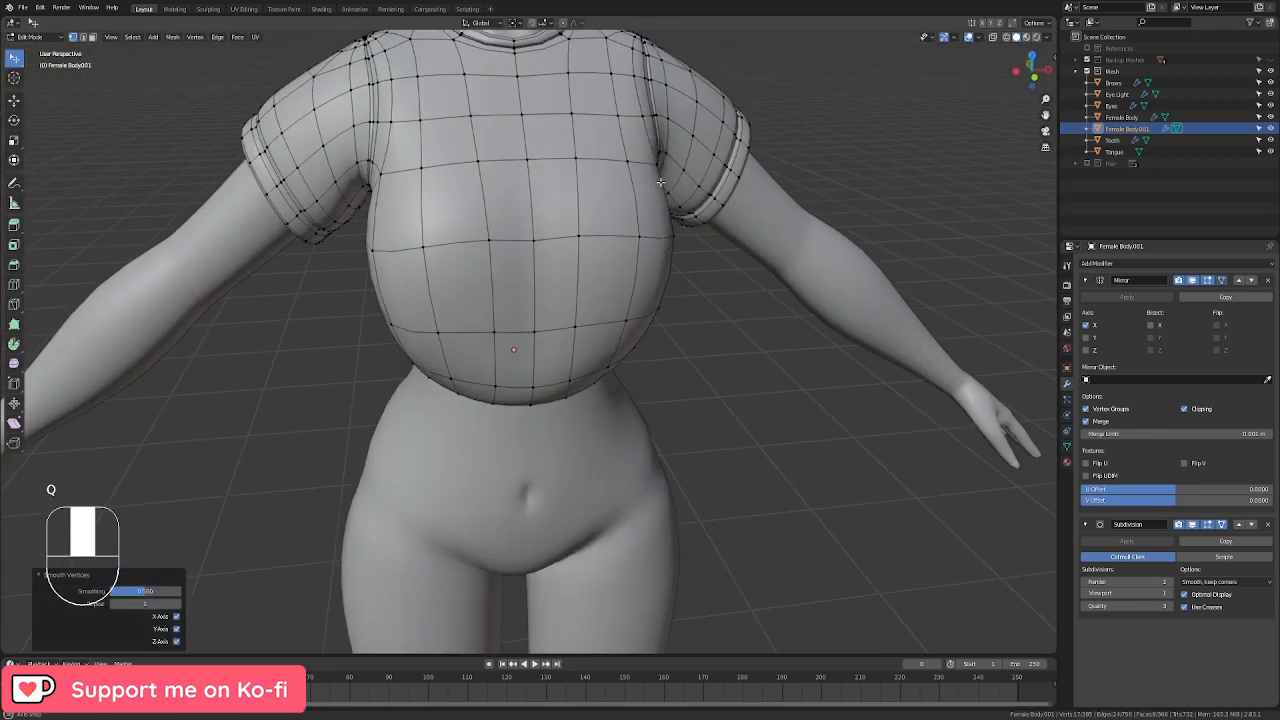
pyautogui.press('KP_1')
pyautogui.scroll(6, 690, 250)
pyautogui.press('Tab')
pyautogui.press('Tab')
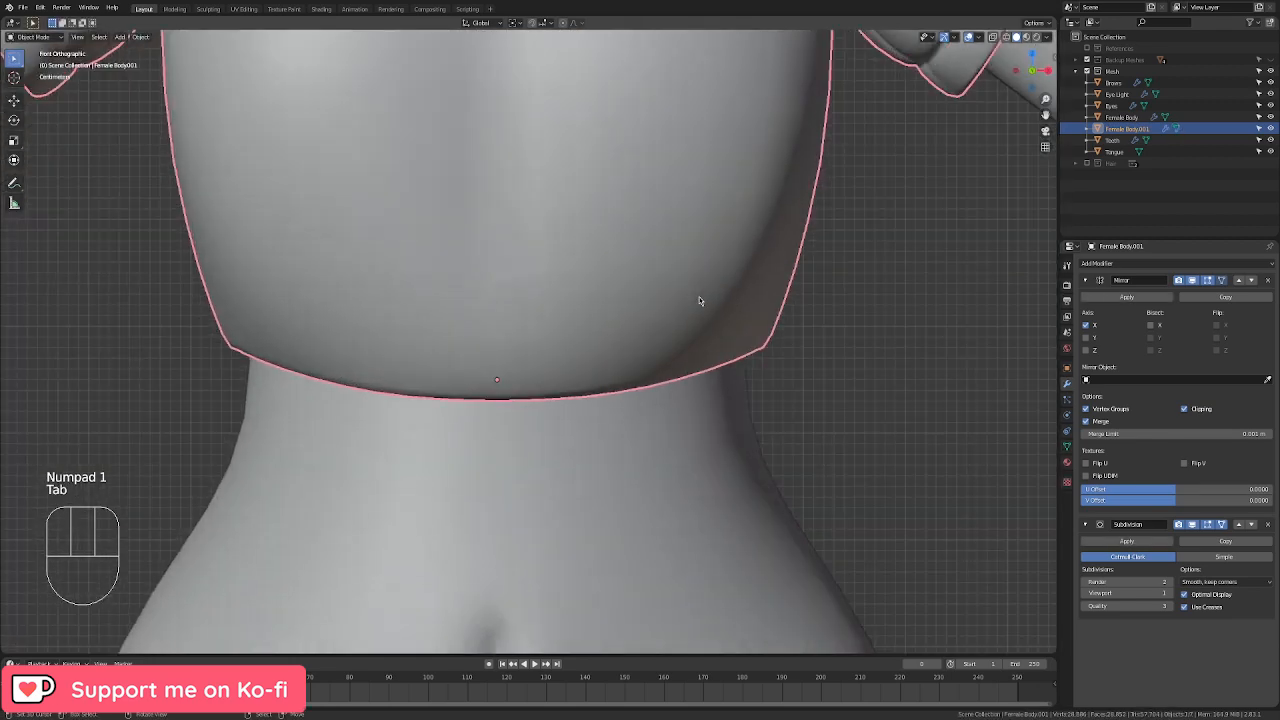
pyautogui.press('s')
pyautogui.click(831, 306)
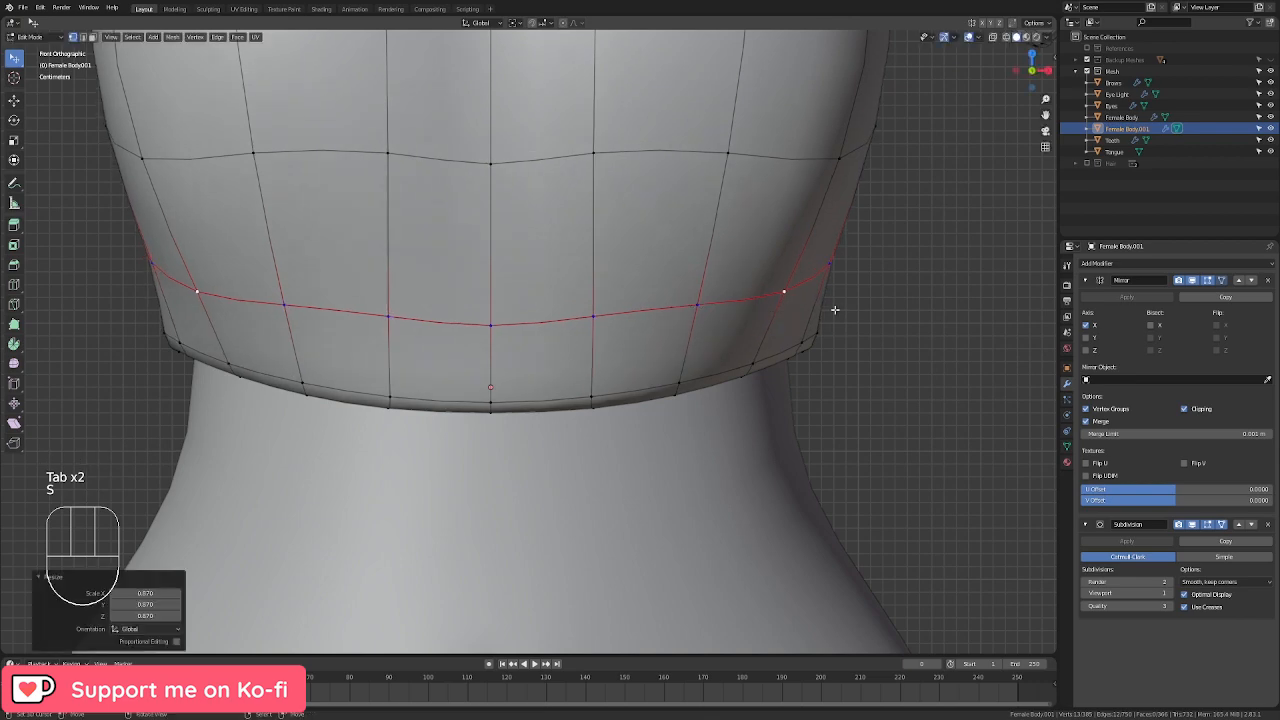
# Step: Move the edge loop above the hem and scale it in by about 0.95, checking its fit from the side
pyautogui.press('g')
pyautogui.click(818, 310)
pyautogui.keyDown('shift'); pyautogui.moveTo(818, 310); pyautogui.dragTo(781, 413, button='middle'); pyautogui.keyUp('shift')
pyautogui.press('s')
pyautogui.click(823, 384)
pyautogui.scroll(-2, 837, 388)
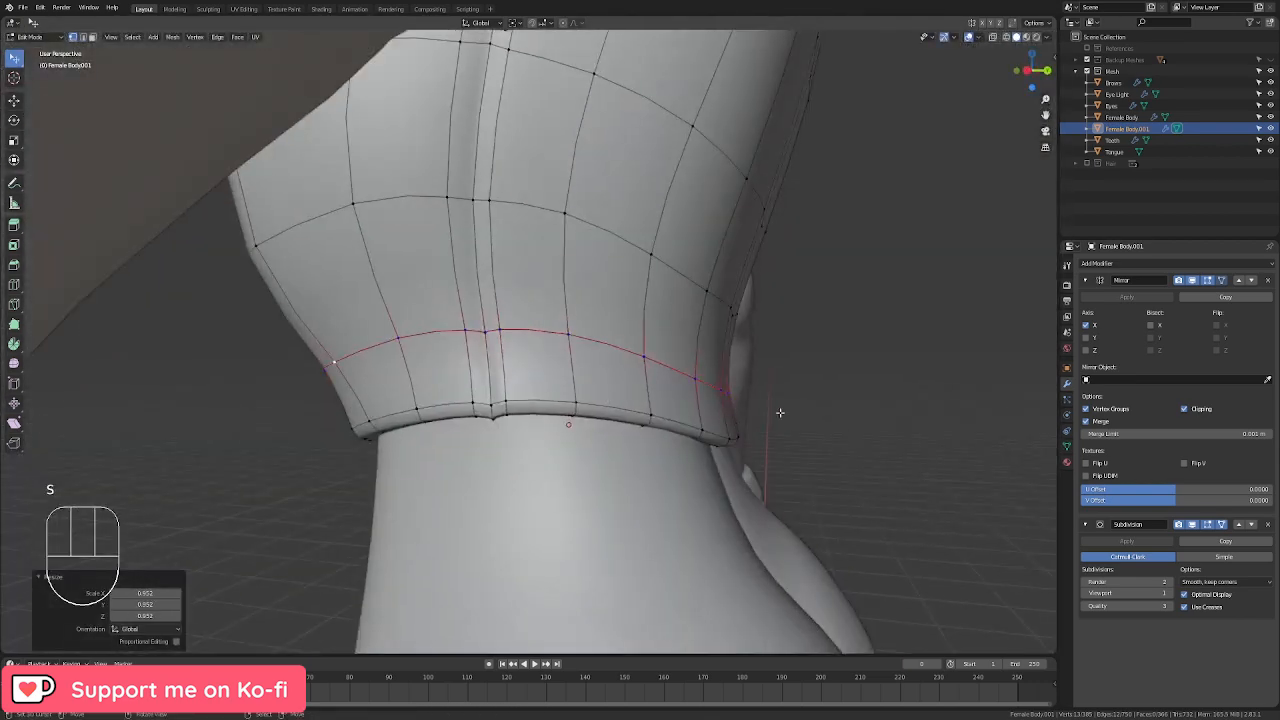
pyautogui.press('s')
pyautogui.press('KP_1')
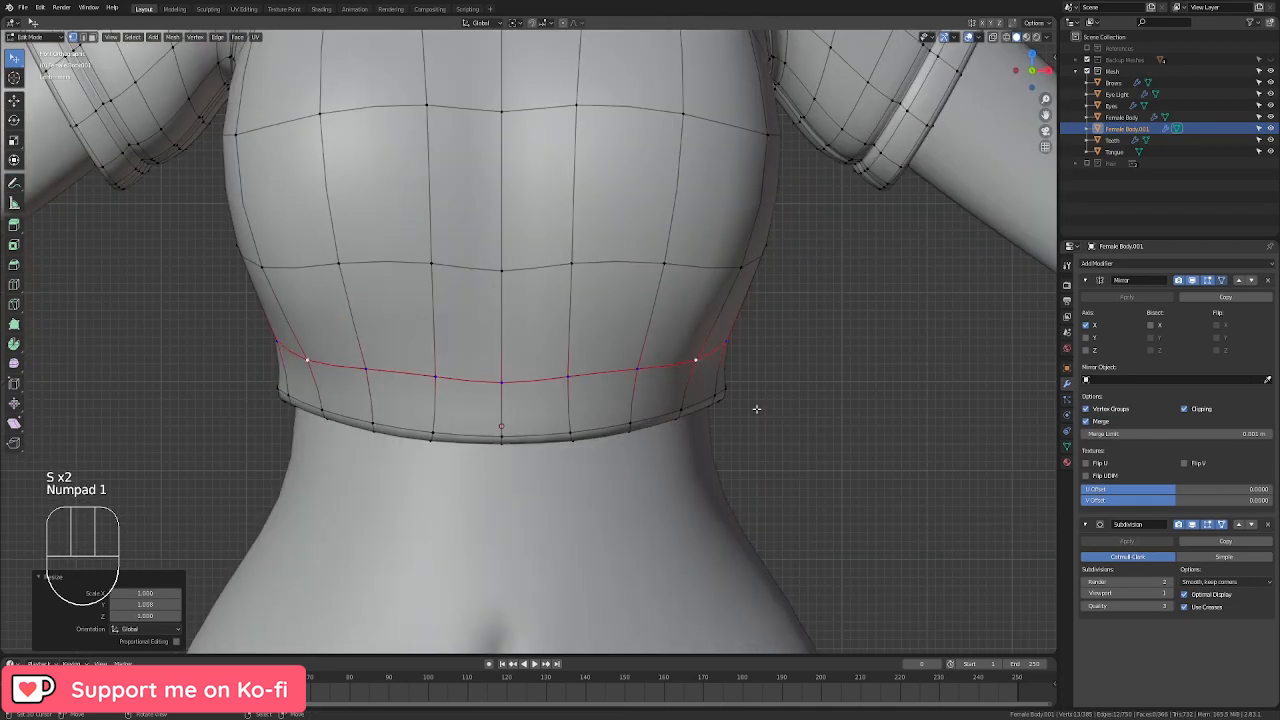
# Step: Add a loop cut through the middle of the hem band and scale it outward so the band bulges
pyautogui.scroll(5, 757, 409)
pyautogui.scroll(2, 781, 410)
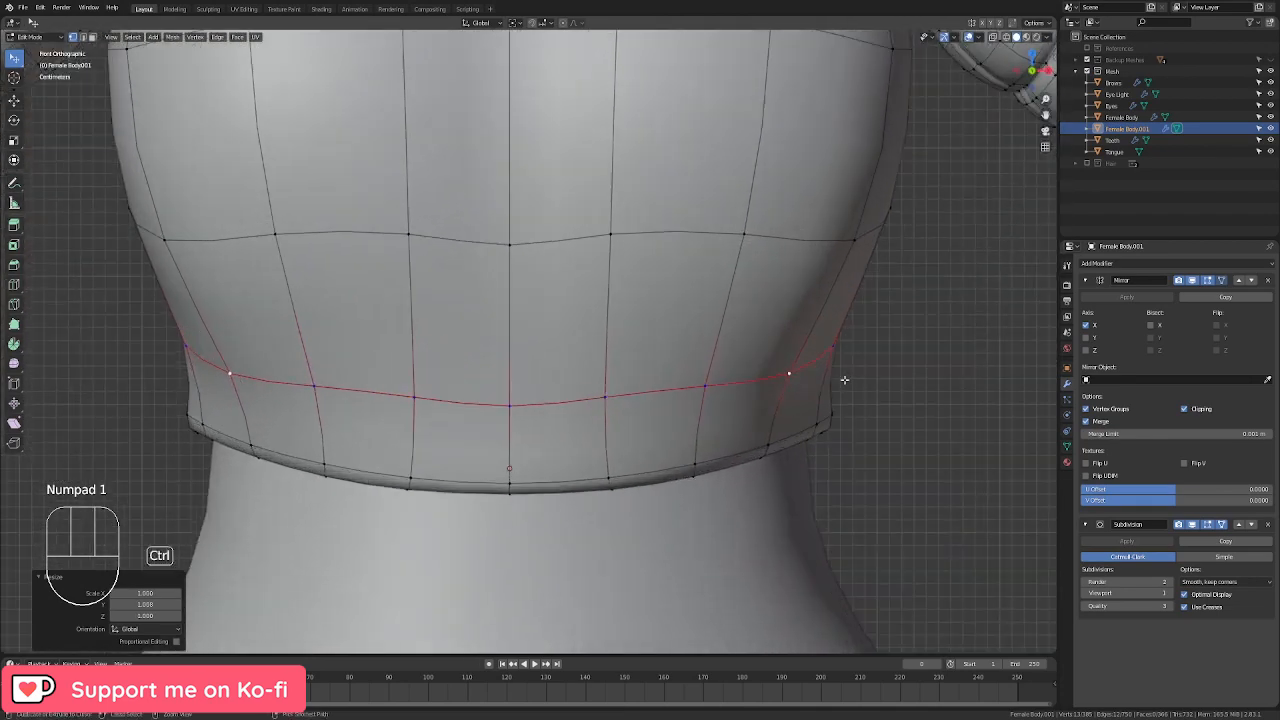
pyautogui.hotkey('ctrl', 'r')
pyautogui.click(846, 374)
pyautogui.click(859, 354)
pyautogui.press('s')
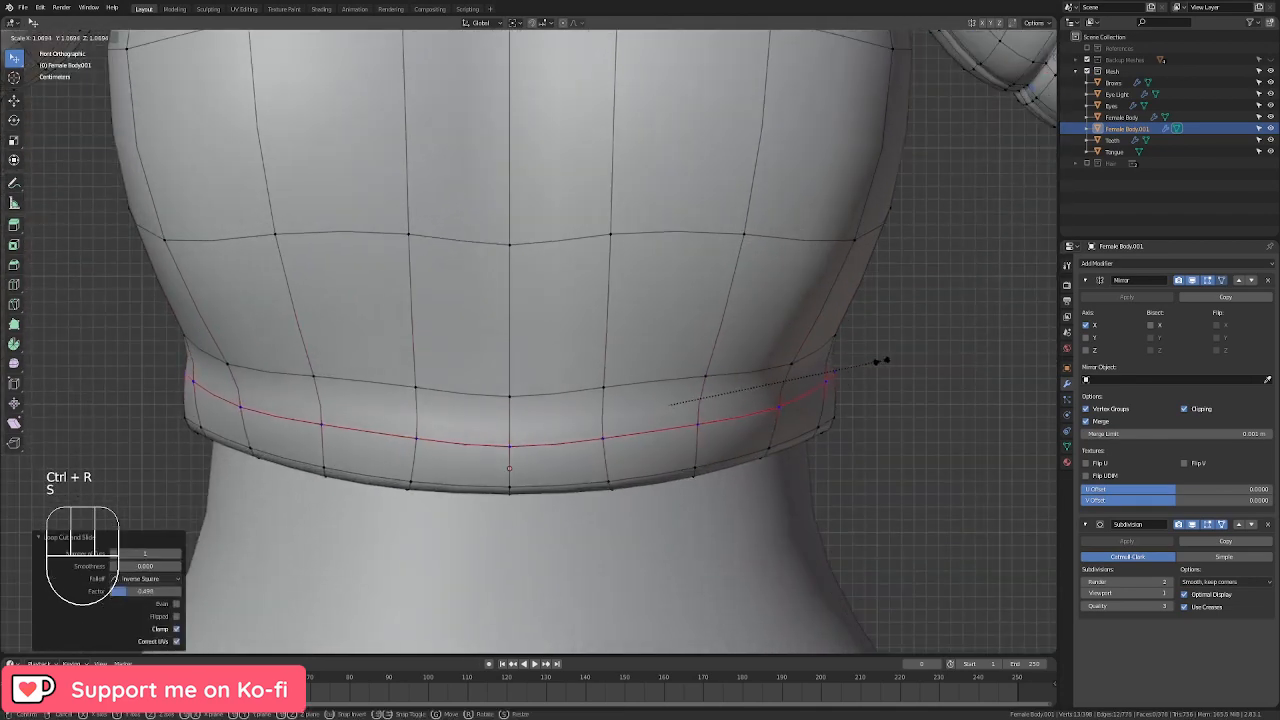
pyautogui.click(903, 357)
# Step: Rotate and move the hem band's middle loop, and inspect the bulging hem in Object Mode
pyautogui.press('r')
pyautogui.click(908, 350)
pyautogui.press('g')
pyautogui.click(910, 344)
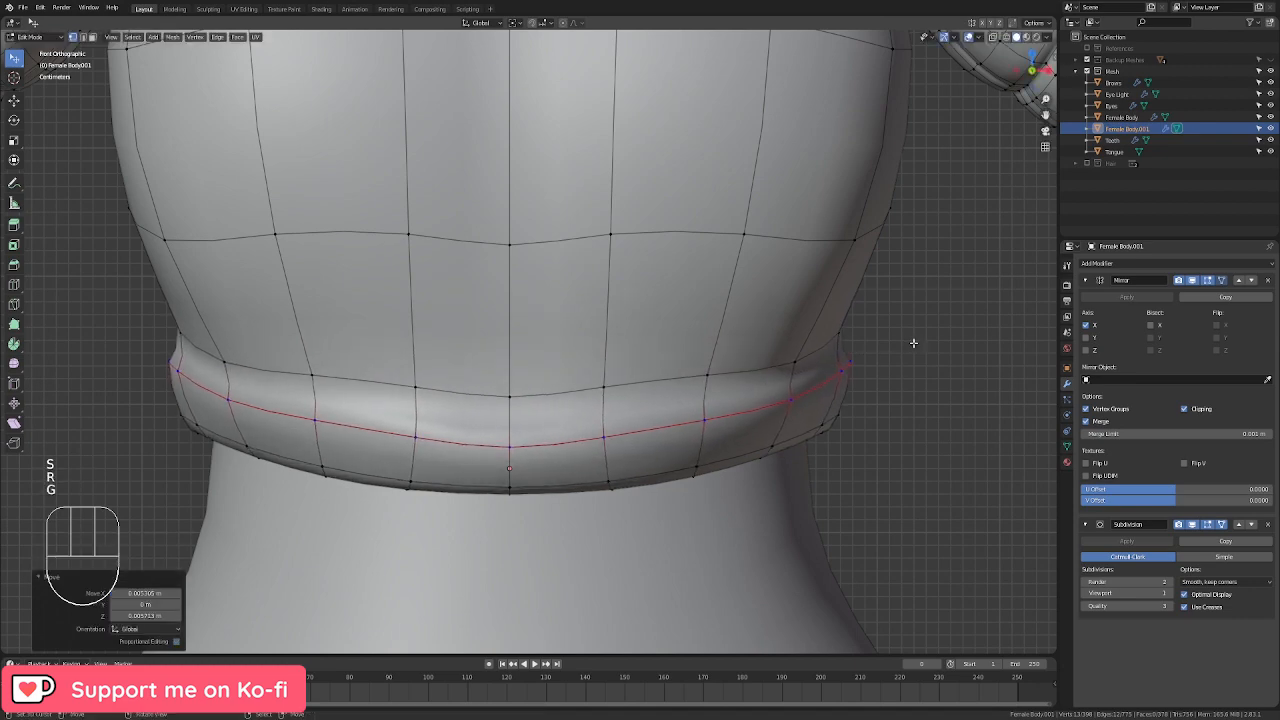
pyautogui.press('Tab')
pyautogui.scroll(-5, 809, 383)
pyautogui.moveTo(809, 383); pyautogui.dragTo(740, 370, button='middle')
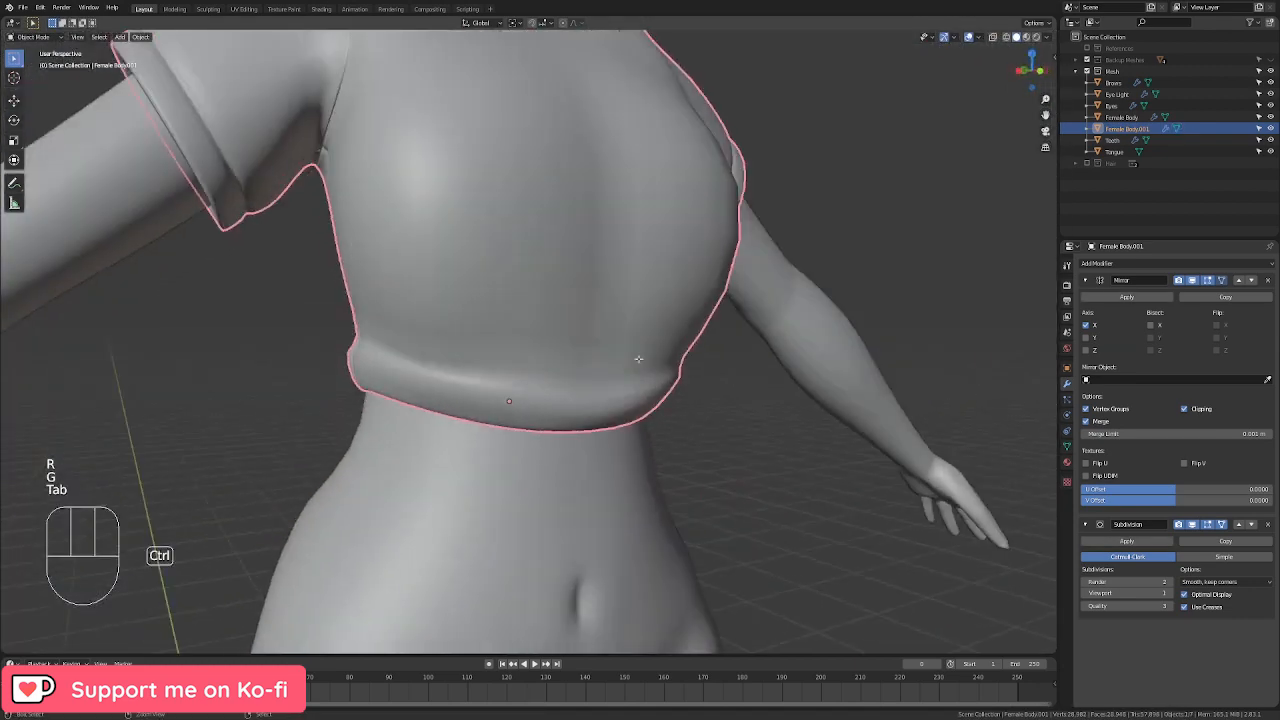
# Step: Undo the last hem band edits and add a fresh, centred loop cut around the band
pyautogui.hotkey('ctrl', 'z')
pyautogui.hotkey('ctrl', 'z')
pyautogui.hotkey('ctrl', 'z')
pyautogui.moveTo(785, 365); pyautogui.dragTo(703, 389, button='middle')
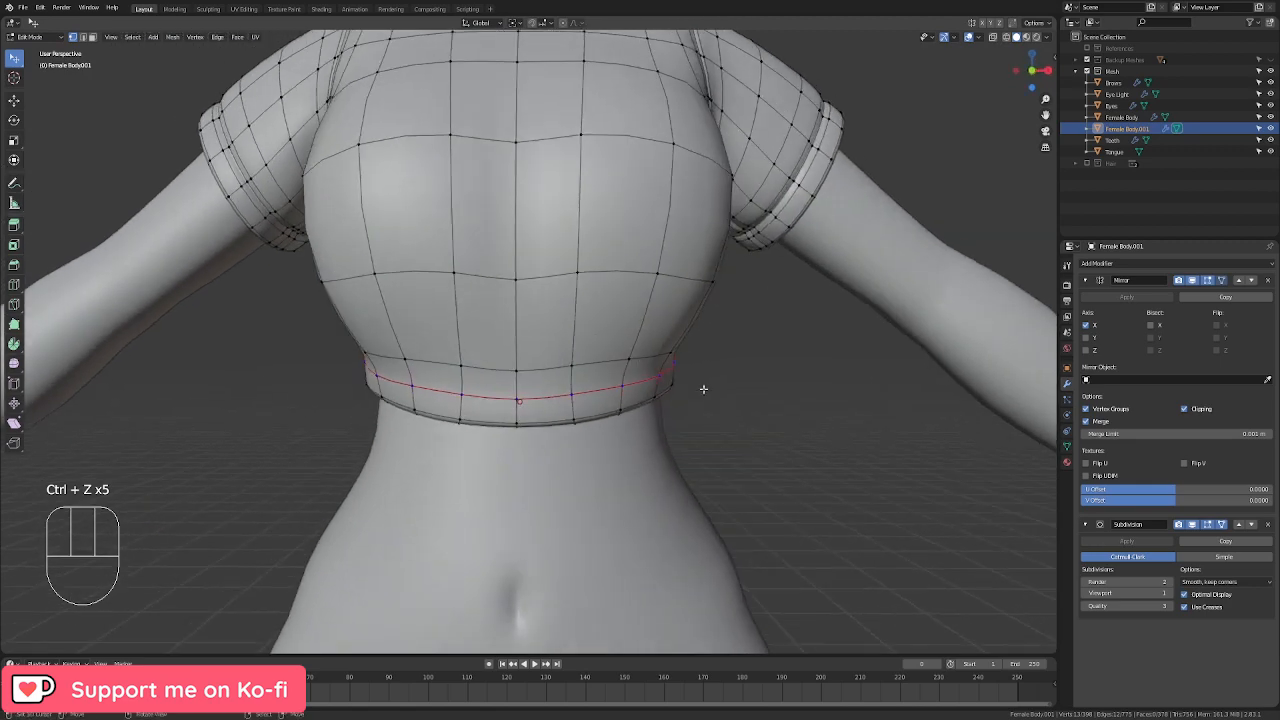
pyautogui.scroll(3, 705, 389)
pyautogui.hotkey('ctrl', 'r')
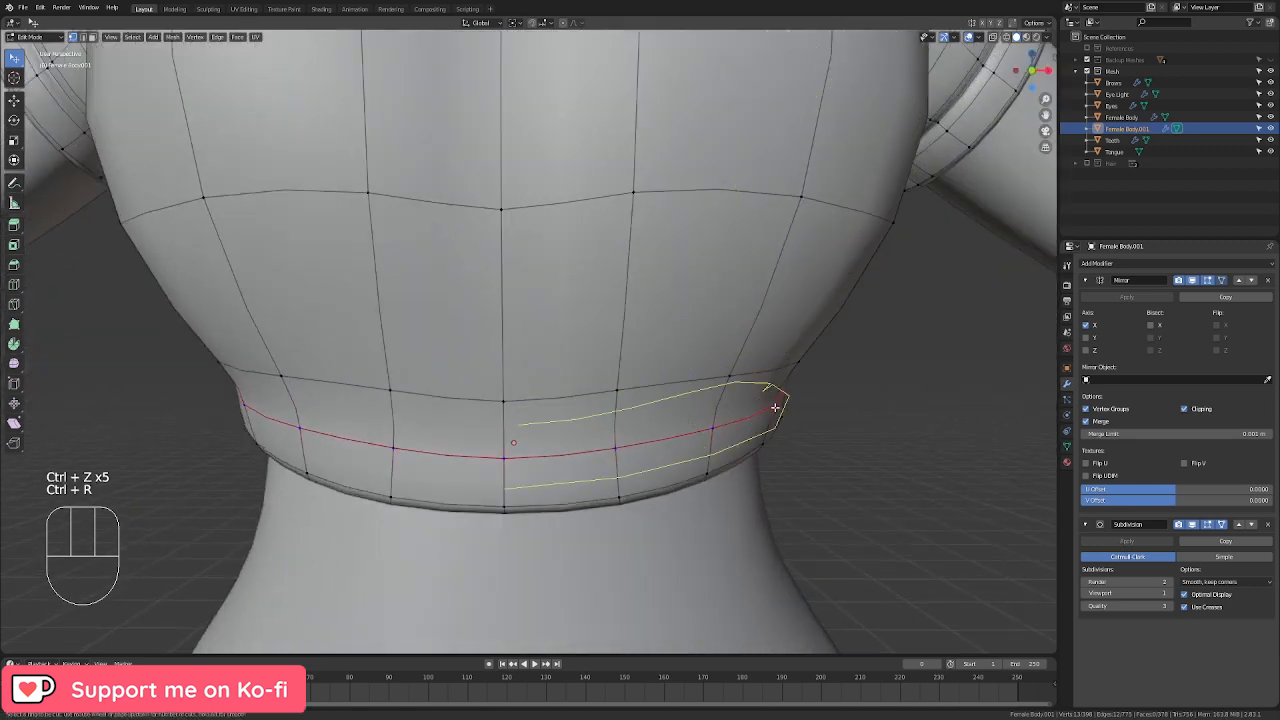
pyautogui.click(775, 405)
pyautogui.rightClick(788, 412)
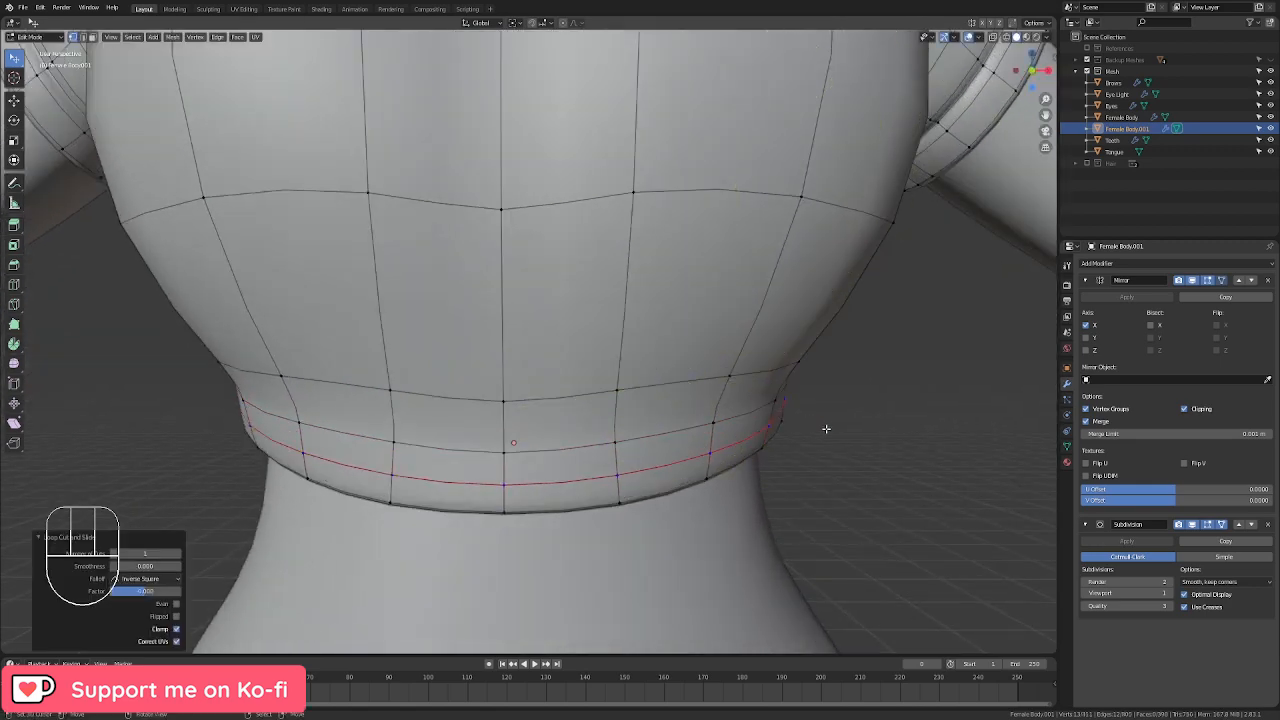
# Step: From the front view, scale the hem band's new loop outward, with an extra X-axis stretch of about 1.13
pyautogui.press('KP_1')
pyautogui.press('s')
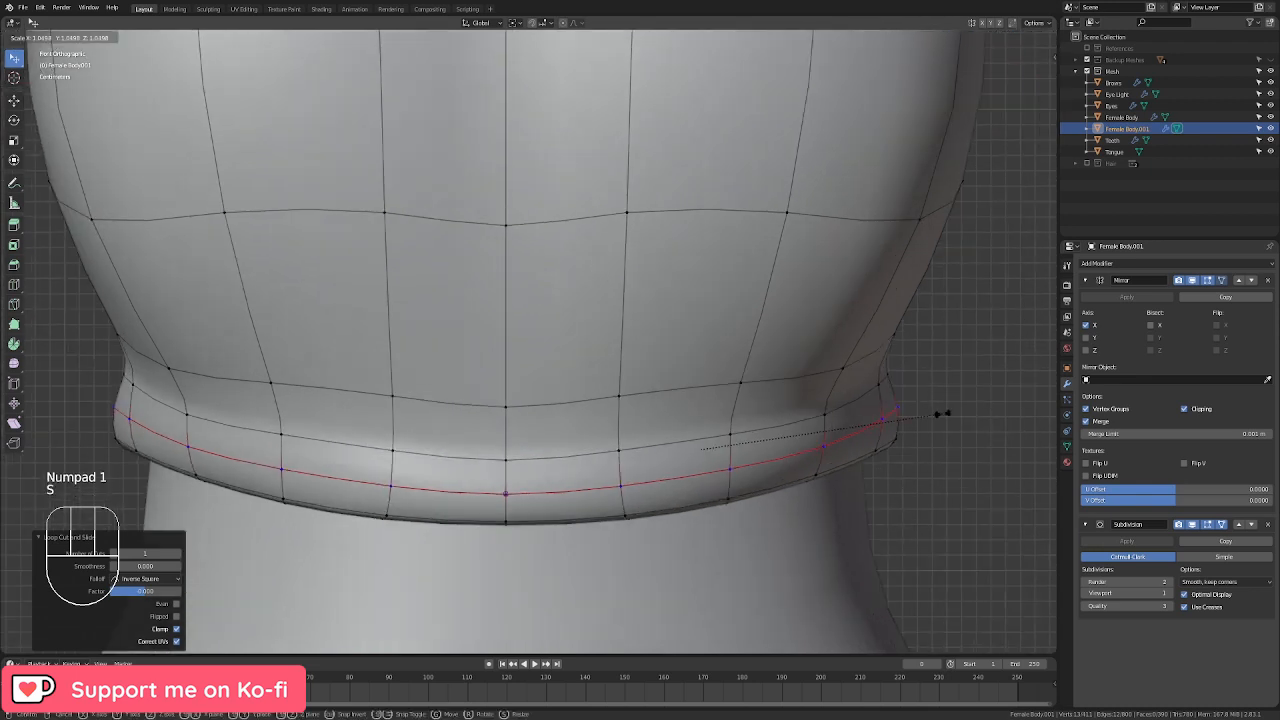
pyautogui.press('s')
pyautogui.middleClick(948, 419)
pyautogui.click(966, 420)
# Step: Rotate and move the hem band's middle loop to shape the bulge, and inspect the hem in Object Mode
pyautogui.press('r')
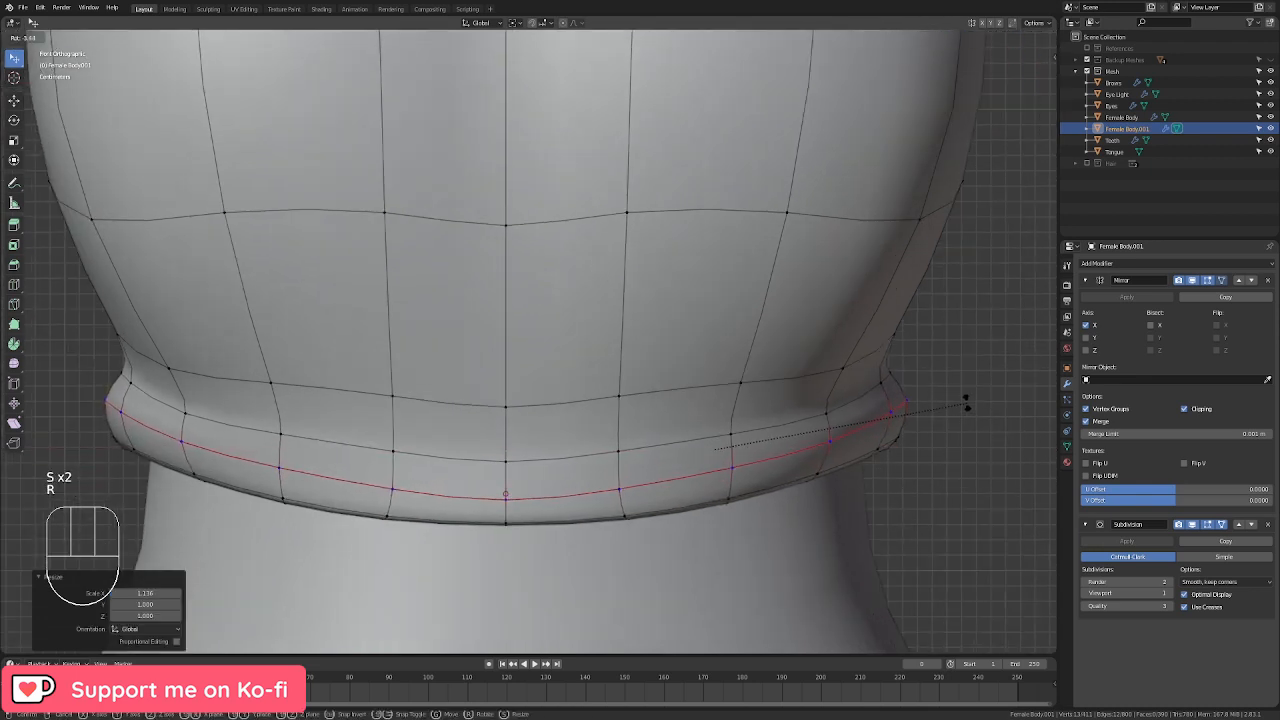
pyautogui.click(967, 396)
pyautogui.press('g')
pyautogui.click(968, 392)
pyautogui.press('r')
pyautogui.click(971, 377)
pyautogui.press('Tab')
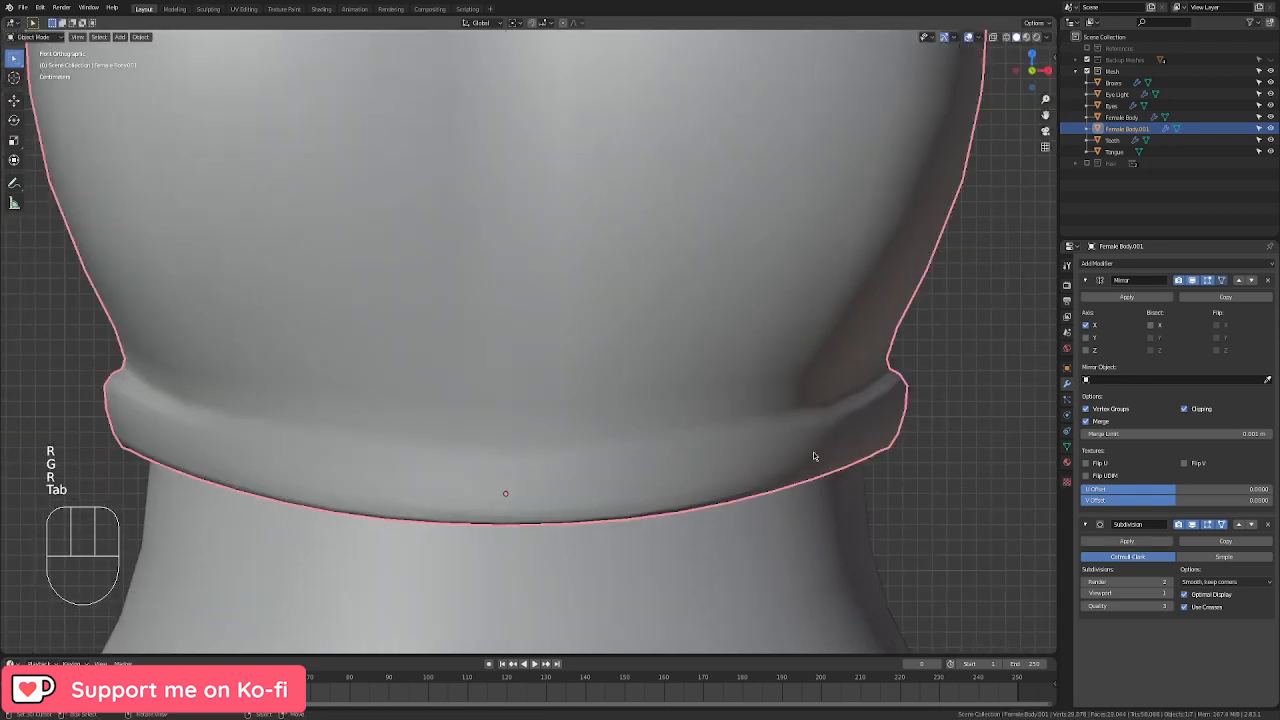
pyautogui.scroll(-5, 700, 435)
pyautogui.scroll(2, 595, 369)
# Step: Return to Edit Mode and add a centred loop cut around the torso between the bust and the hem
pyautogui.press('Tab')
pyautogui.keyDown('shift'); pyautogui.moveTo(735, 306); pyautogui.dragTo(748, 413, button='middle'); pyautogui.keyUp('shift')
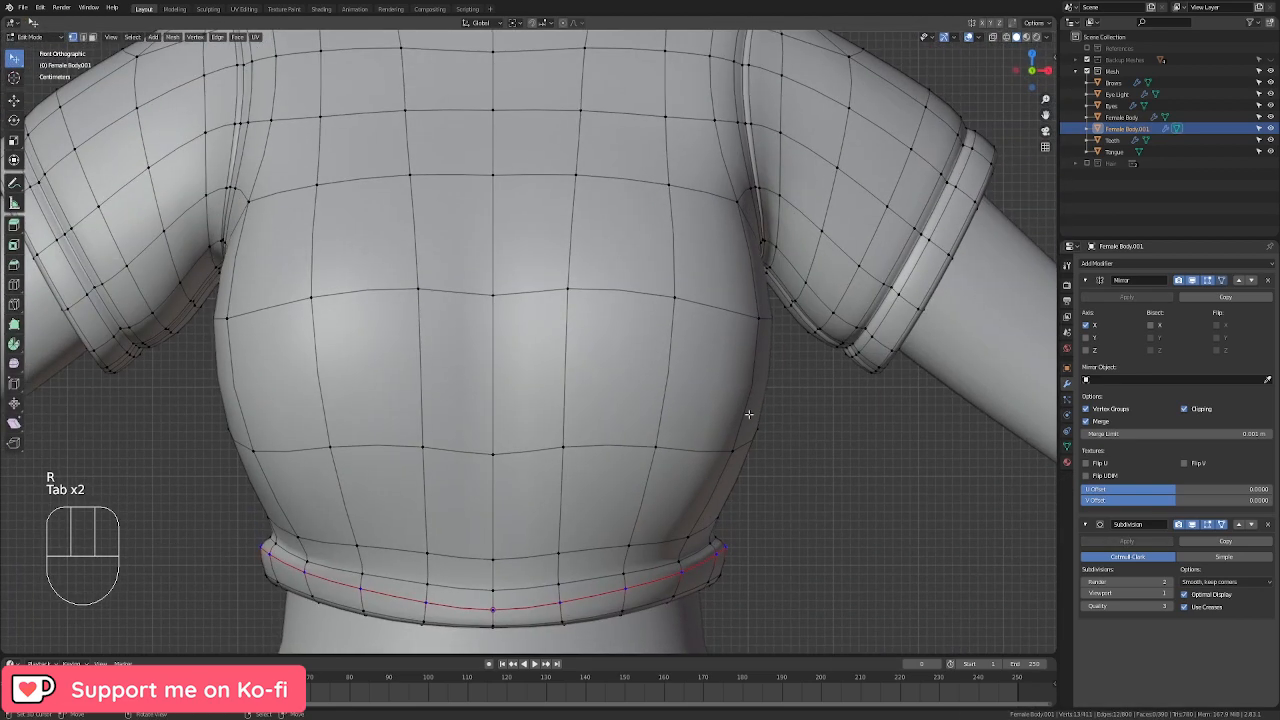
pyautogui.hotkey('ctrl', 'r')
pyautogui.click(727, 490)
pyautogui.rightClick(726, 489)
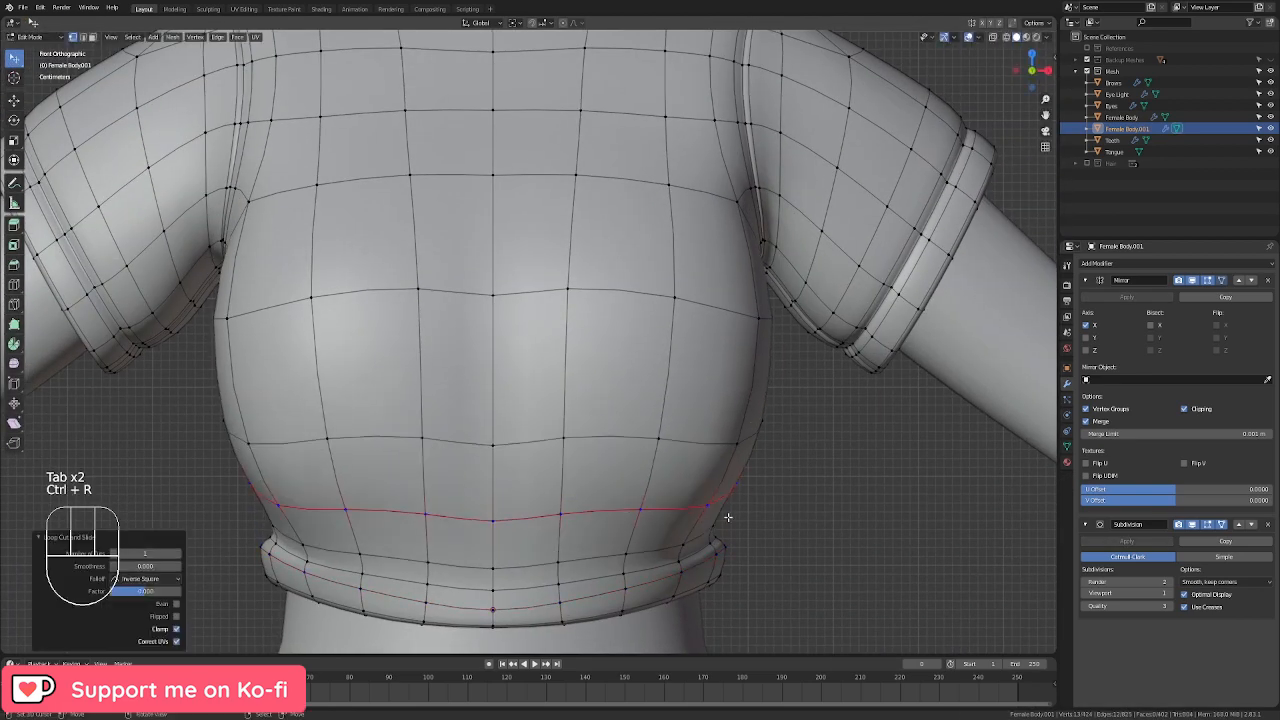
# Step: Undo the last loop cut and add a centred horizontal loop cut around the shirt's bust
pyautogui.scroll(-5, 728, 517)
pyautogui.hotkey('ctrl', 'z')
pyautogui.hotkey('ctrl', 'r')
pyautogui.click(663, 362)
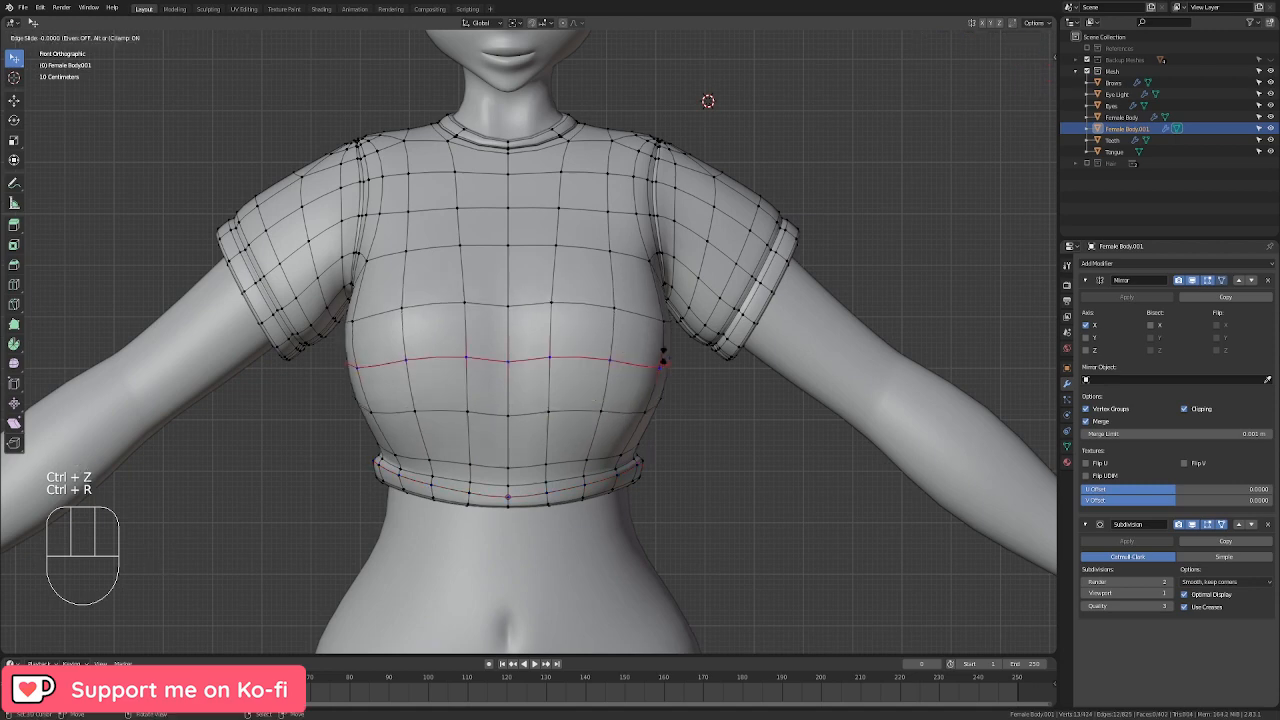
pyautogui.rightClick(663, 362)
# Step: Edge-slide the new loop along the shirt's torso to even out the spacing around the bust and back
pyautogui.moveTo(663, 362); pyautogui.dragTo(567, 353, button='middle')
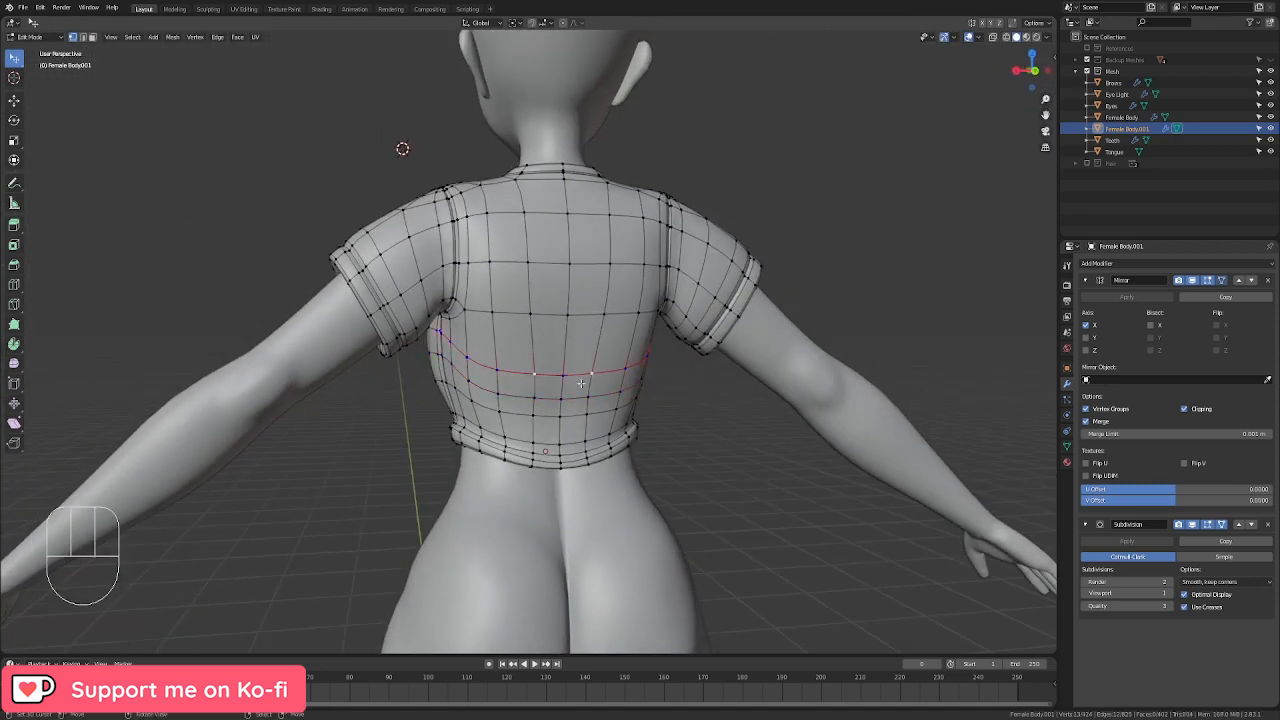
pyautogui.press('g')
pyautogui.press('g')
pyautogui.click(575, 372)
pyautogui.moveTo(575, 372); pyautogui.dragTo(810, 380, button='middle')
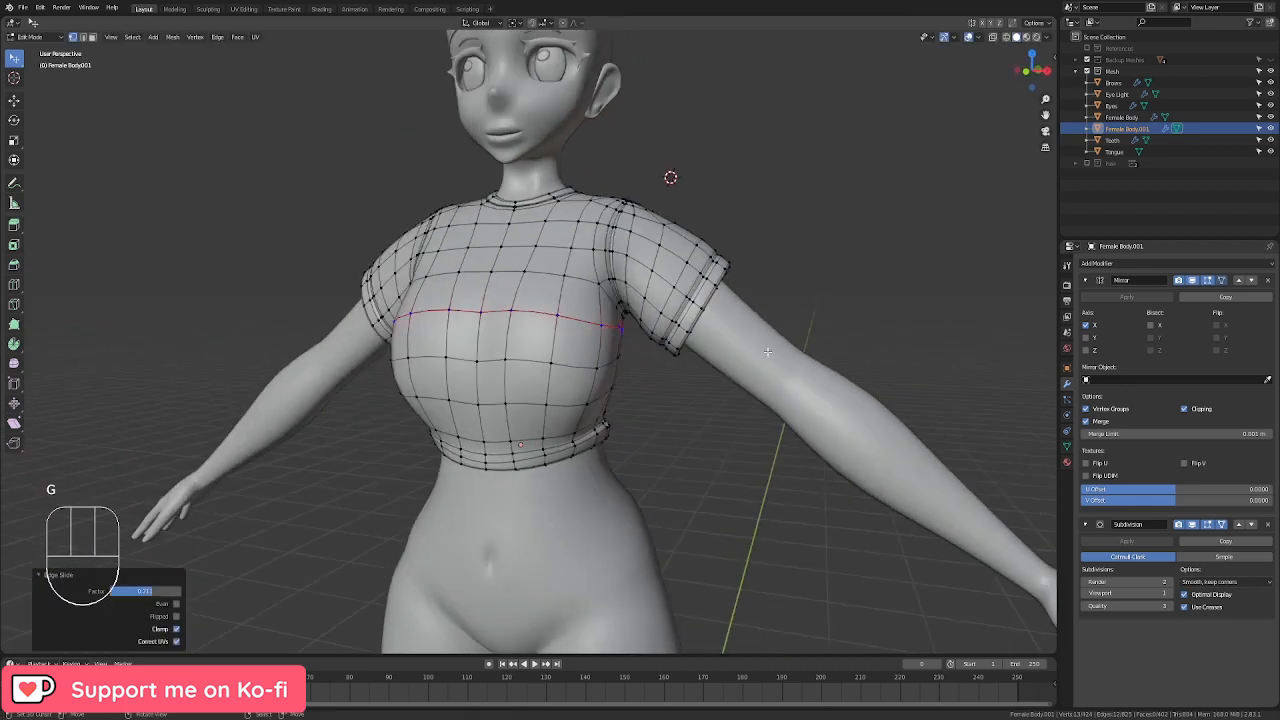
# Step: Dissolve the middle edge loop running around the shirt's bottom hem band
pyautogui.press('Tab')
pyautogui.scroll(-3, 603, 409)
pyautogui.moveTo(603, 409); pyautogui.dragTo(680, 400, button='middle')
pyautogui.click(742, 292)
pyautogui.press('KP_1')
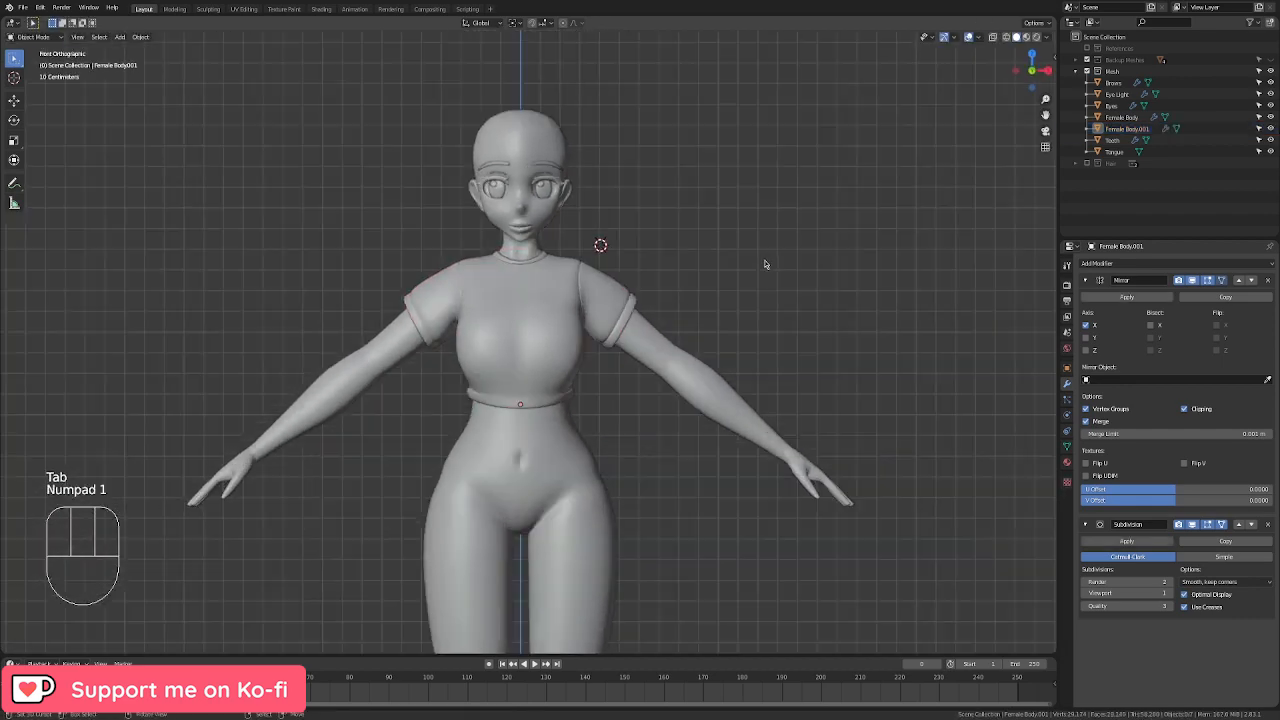
pyautogui.scroll(10, 740, 260)
pyautogui.press('Tab')
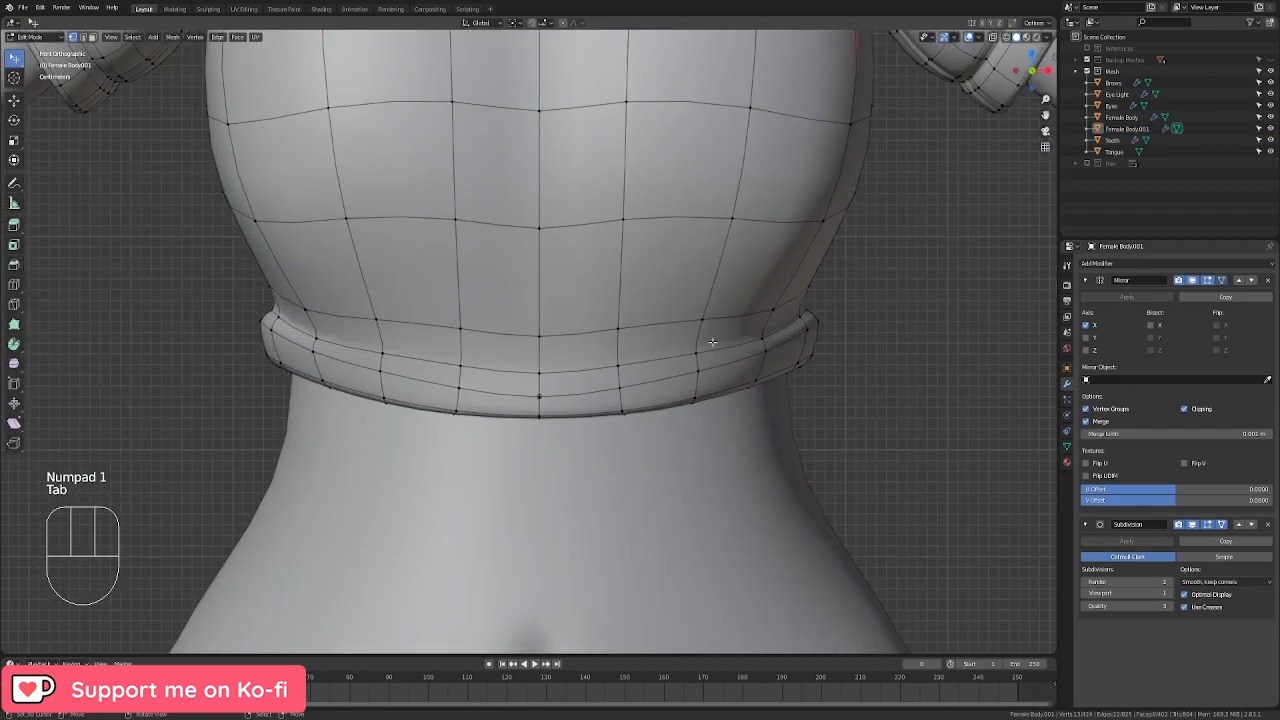
pyautogui.press('x')
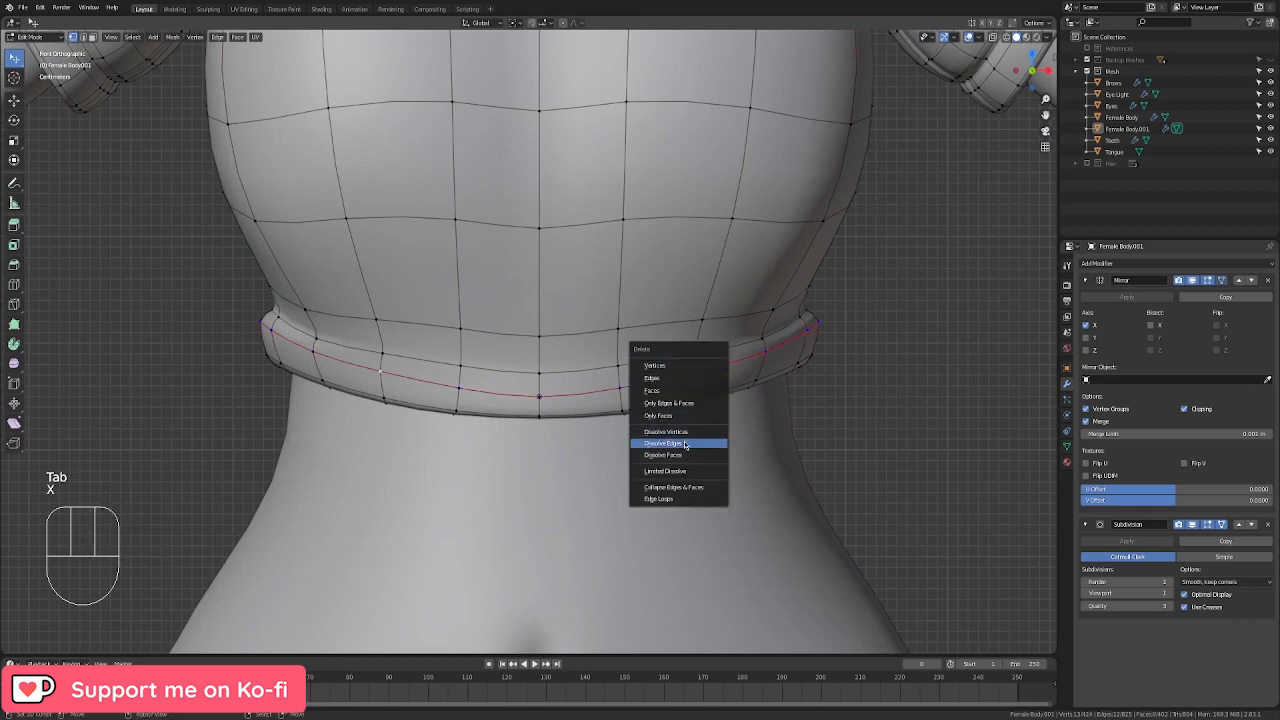
pyautogui.click(686, 444)
# Step: Scale up the edge loop around the shirt's hem band and check the smoothed shirt in object mode
pyautogui.keyDown('alt'); pyautogui.click(834, 360); pyautogui.keyUp('alt')
pyautogui.press('s')
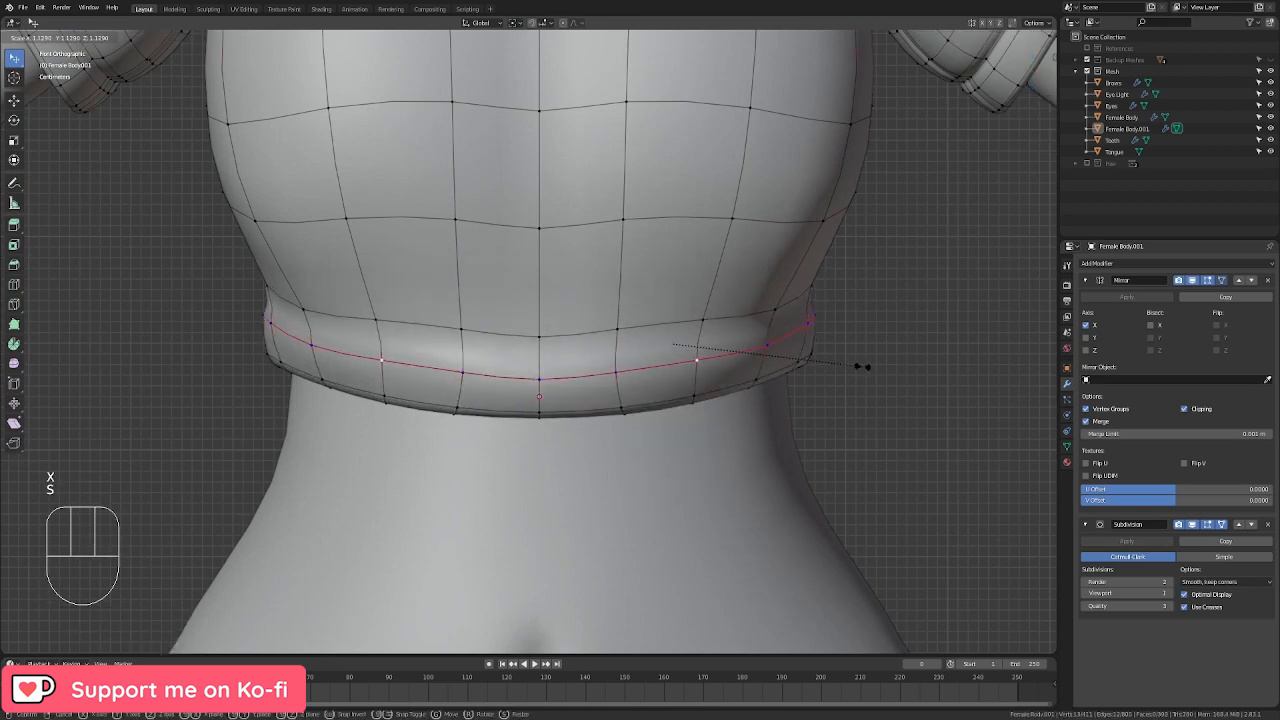
pyautogui.click(857, 366)
pyautogui.press('Tab')
pyautogui.scroll(-4, 805, 391)
pyautogui.keyDown('shift'); pyautogui.moveTo(727, 375); pyautogui.dragTo(681, 526, button='middle'); pyautogui.keyUp('shift')
pyautogui.scroll(-2, 706, 528)
pyautogui.scroll(2, 706, 528)
pyautogui.keyDown('shift'); pyautogui.moveTo(685, 434); pyautogui.dragTo(699, 507, button='middle'); pyautogui.keyUp('shift')
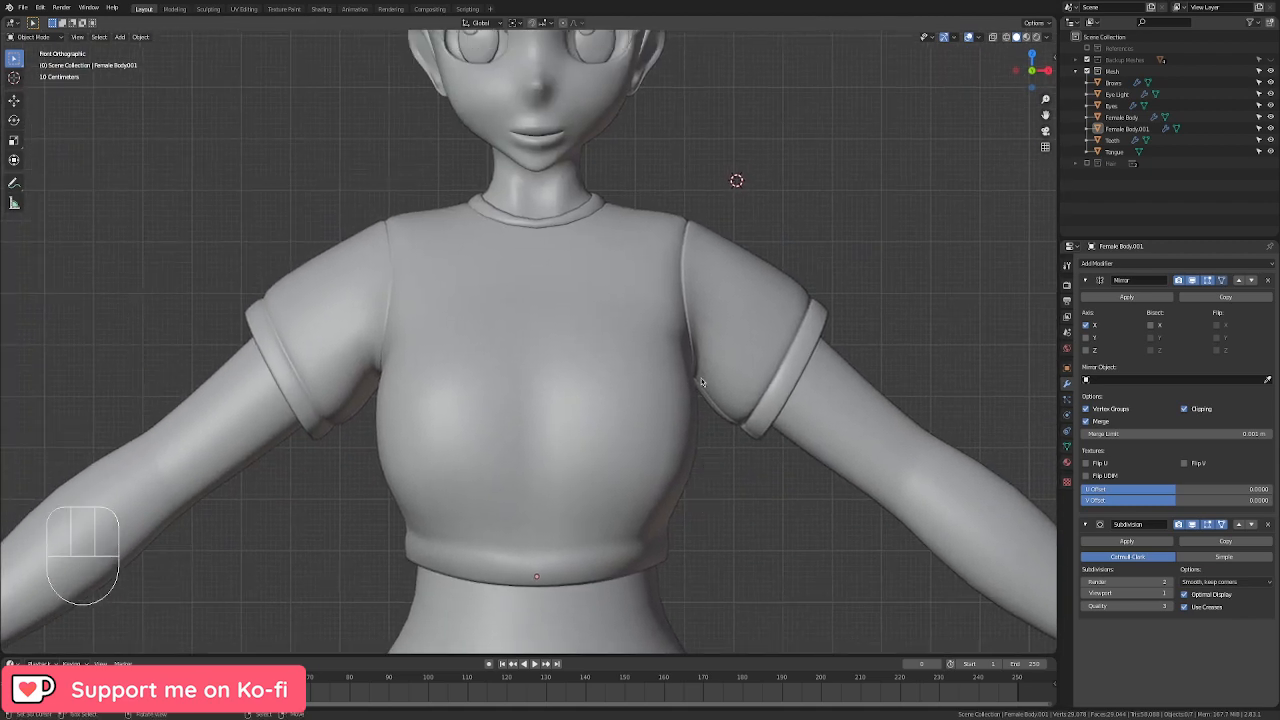
# Step: Move the shirt's front armhole vertex outward toward the sleeve seam and rotate the area around it with proportional editing
pyautogui.press('Tab')
pyautogui.scroll(2, 724, 298)
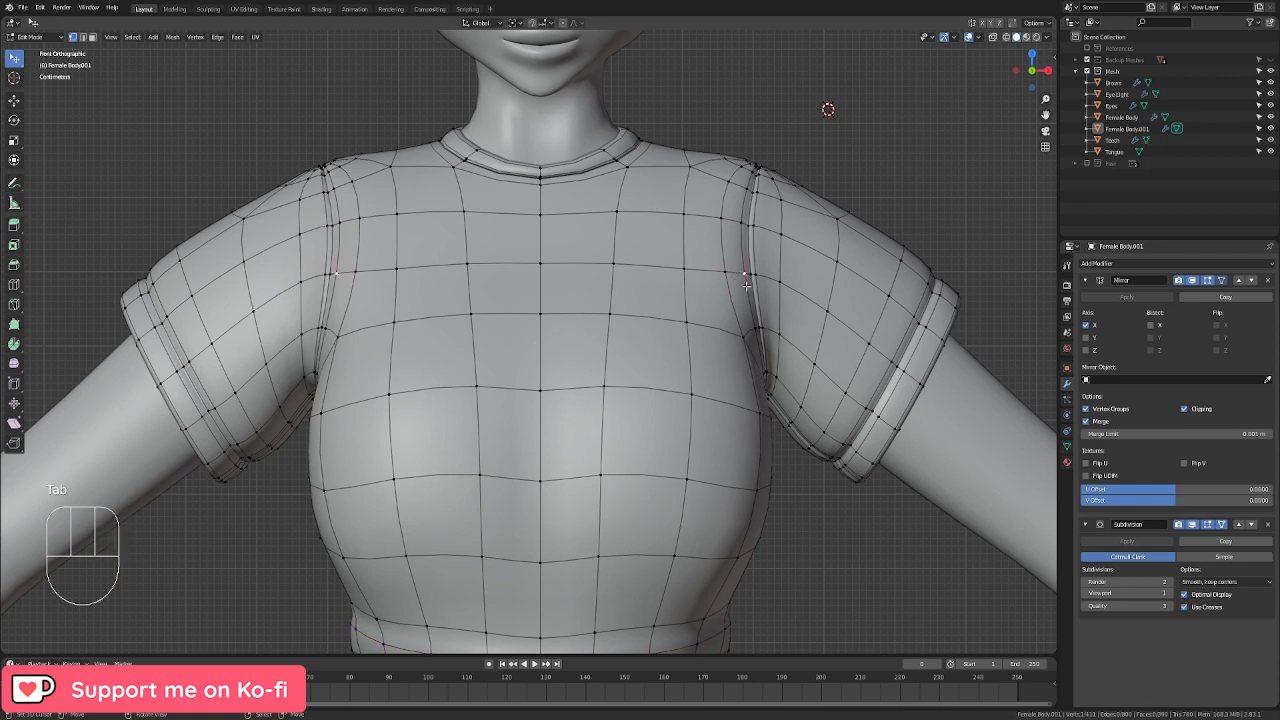
pyautogui.press('g')
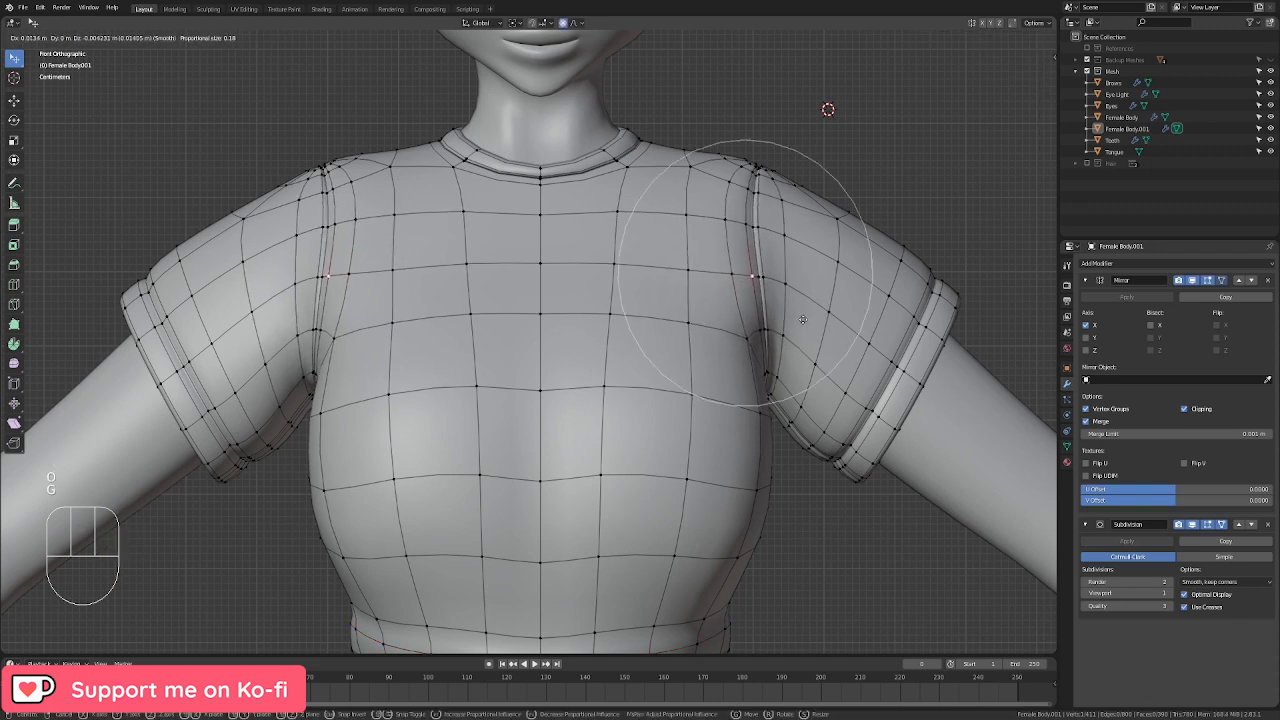
pyautogui.click(803, 320)
pyautogui.press('r')
pyautogui.click(817, 300)
pyautogui.press('g')
pyautogui.click(811, 281)
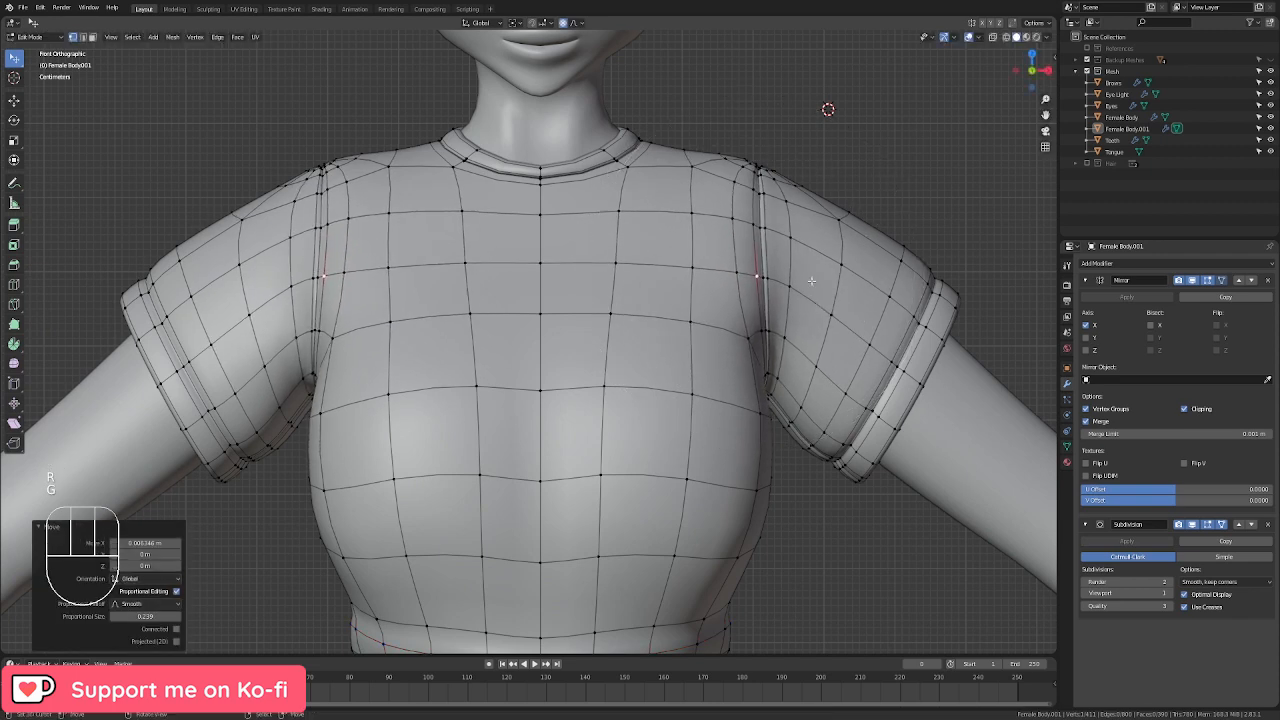
# Step: Adjust the vertex at the shoulder top of the shirt's sleeve seam with proportional editing
pyautogui.rightClick(762, 156)
pyautogui.press('g')
pyautogui.click(768, 175)
pyautogui.press('Tab')
pyautogui.scroll(-6, 752, 236)
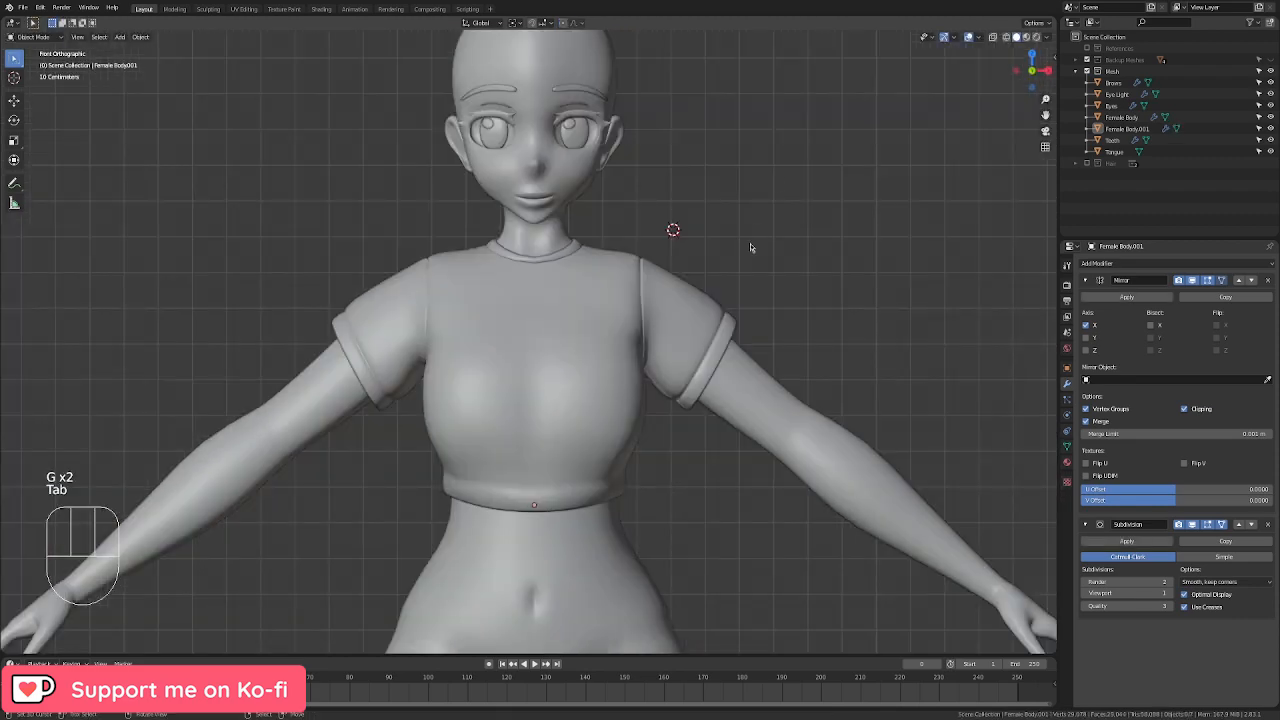
# Step: Scale an edge loop around the shirt's sleeve
pyautogui.scroll(5, 686, 441)
pyautogui.press('Tab')
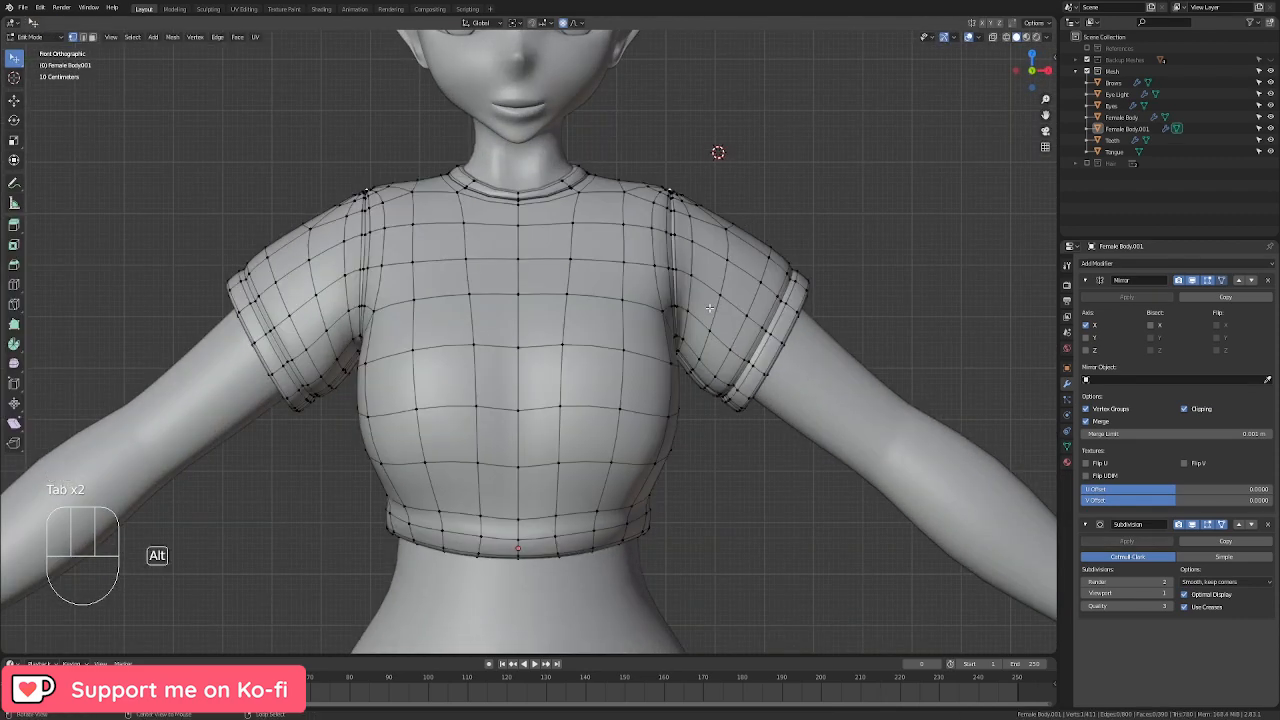
pyautogui.keyDown('alt'); pyautogui.click(709, 308); pyautogui.keyUp('alt')
pyautogui.press('s')
pyautogui.click(768, 292)
pyautogui.press('Tab')
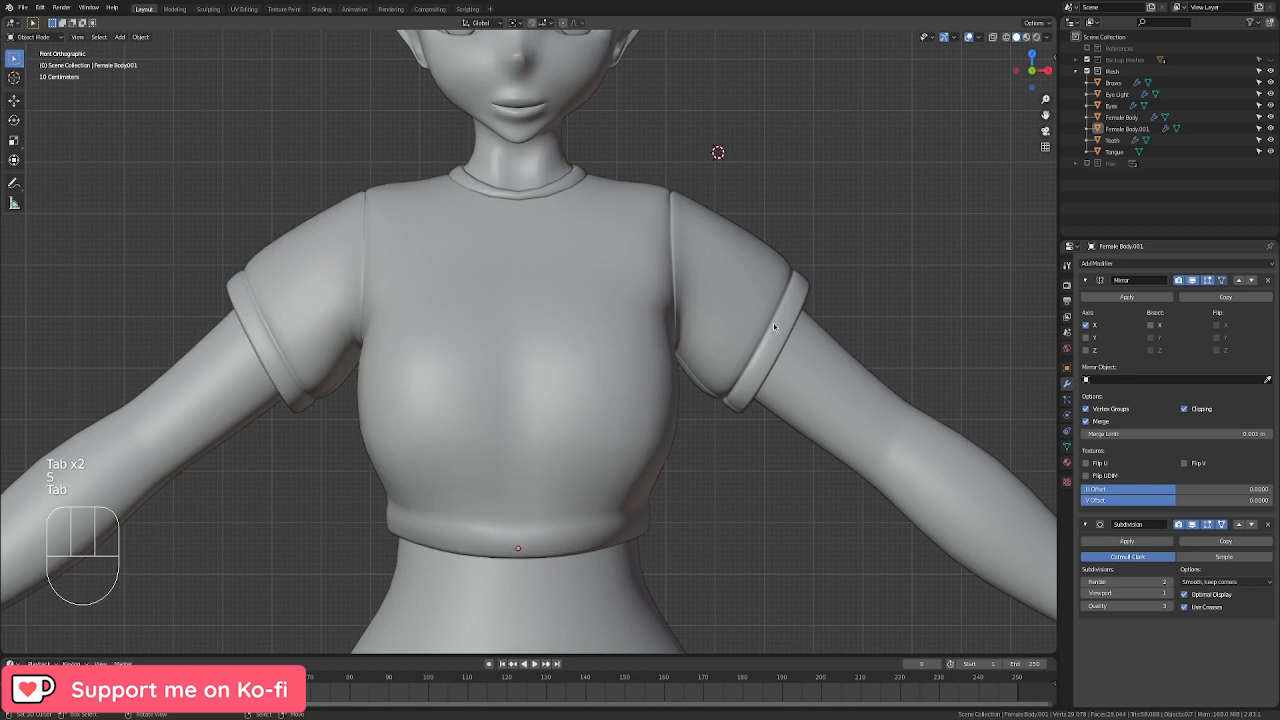
# Step: Save the Blender file
pyautogui.scroll(-4, 770, 330)
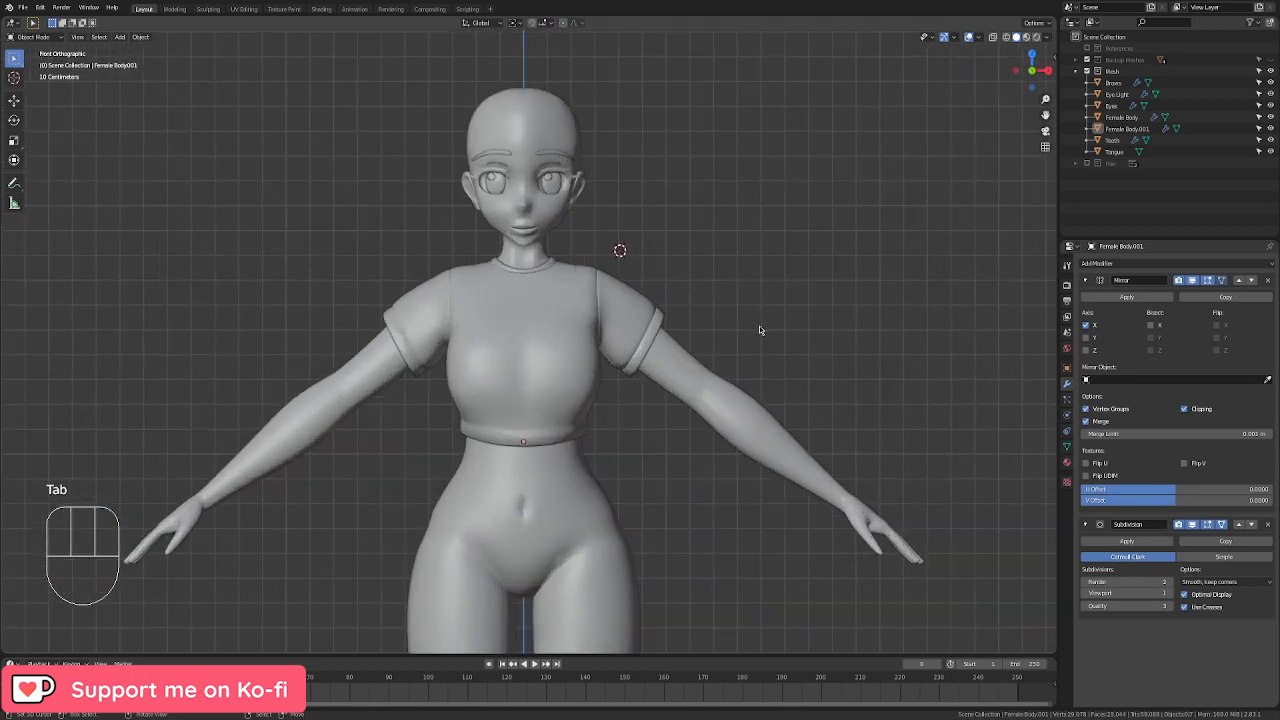
pyautogui.scroll(2, 759, 329)
pyautogui.click(24, 12)
pyautogui.click(58, 89)
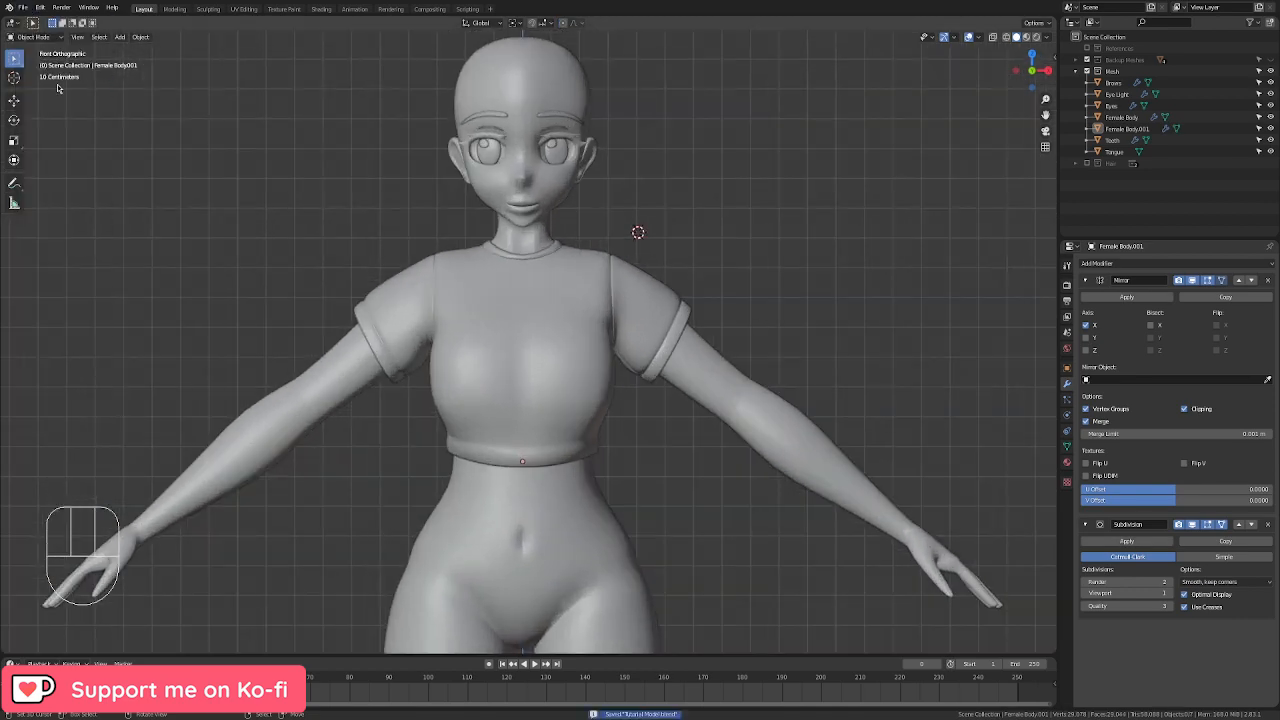
# Step: Duplicate the ring of faces around the Female Body's neck and separate the copy into a new object
pyautogui.scroll(3, 854, 297)
pyautogui.scroll(3, 697, 499)
pyautogui.keyDown('shift'); pyautogui.moveTo(648, 240); pyautogui.dragTo(664, 367, button='middle'); pyautogui.keyUp('shift')
pyautogui.rightClick(596, 330)
pyautogui.scroll(1, 686, 257)
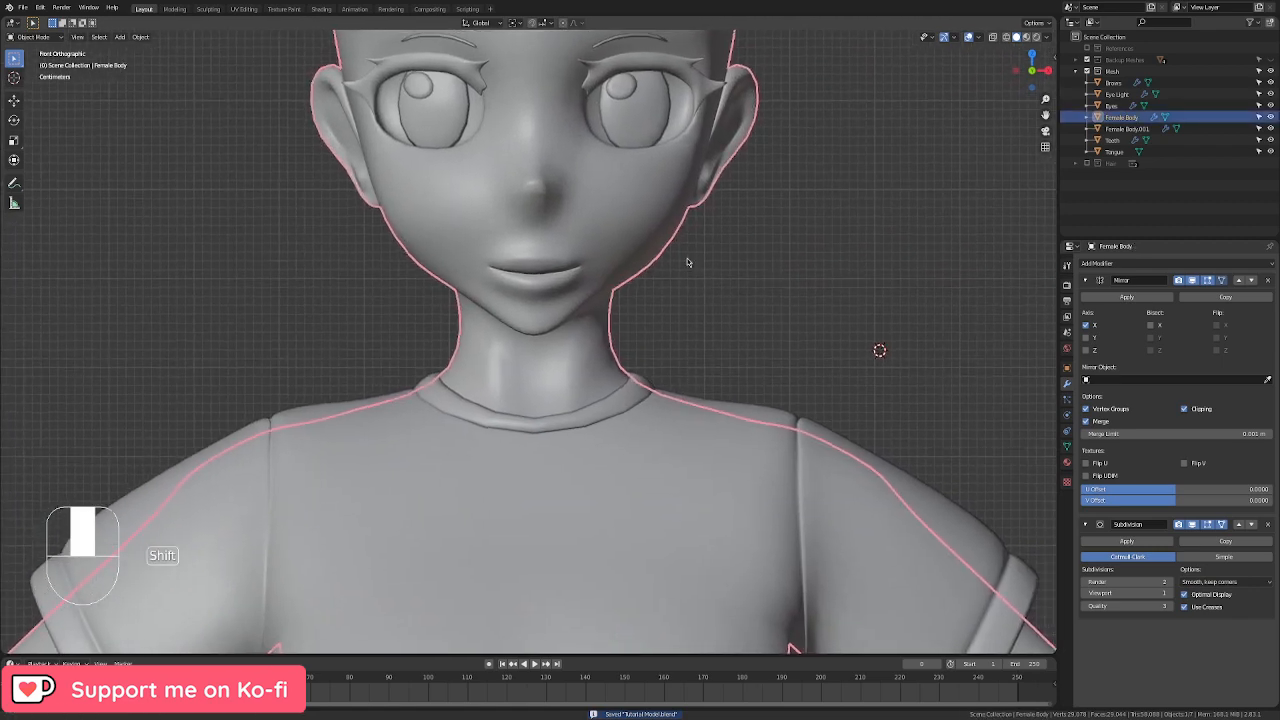
pyautogui.press('Tab')
pyautogui.scroll(5, 505, 347)
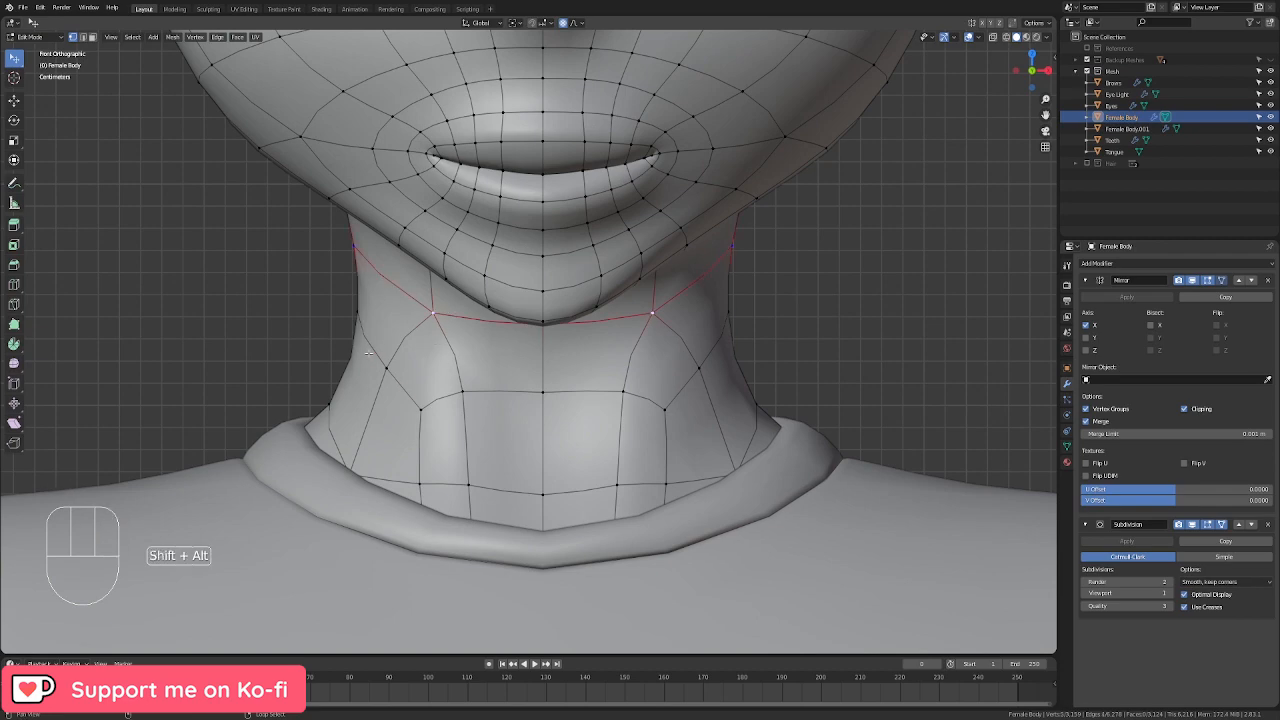
pyautogui.moveTo(473, 386); pyautogui.dragTo(1026, 421, button='middle')
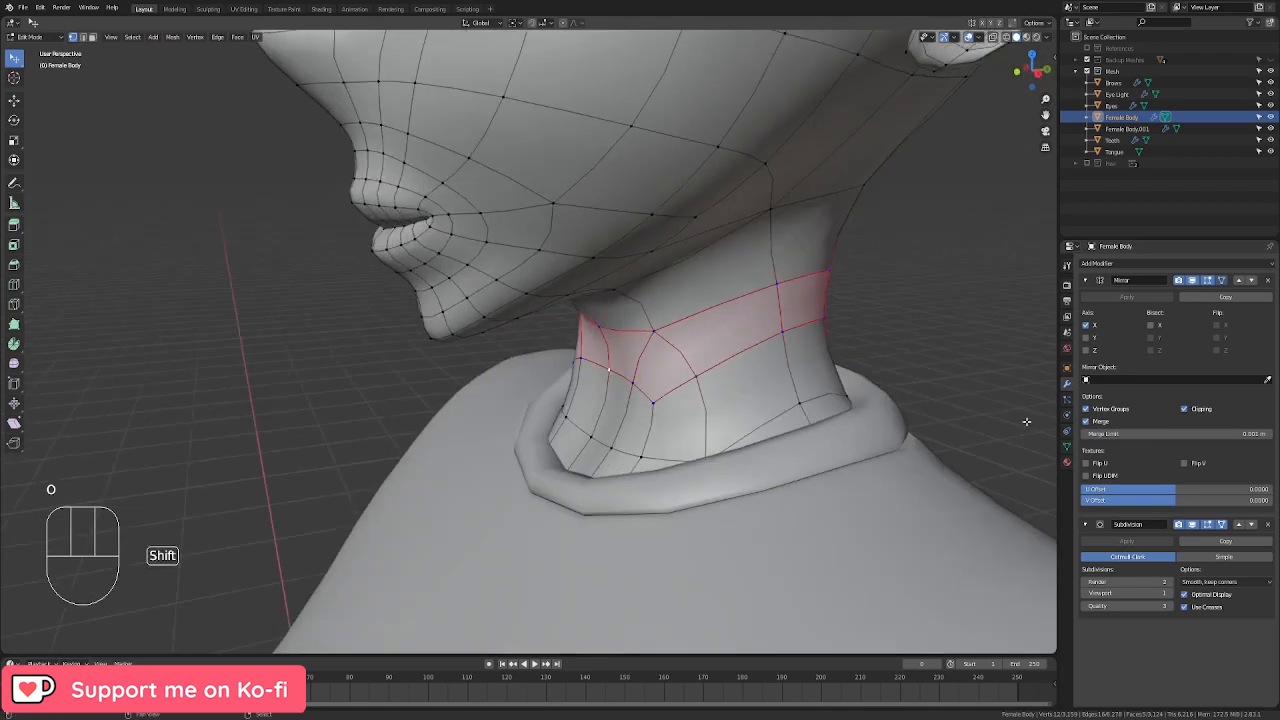
pyautogui.rightClick(1026, 421)
pyautogui.press('p')
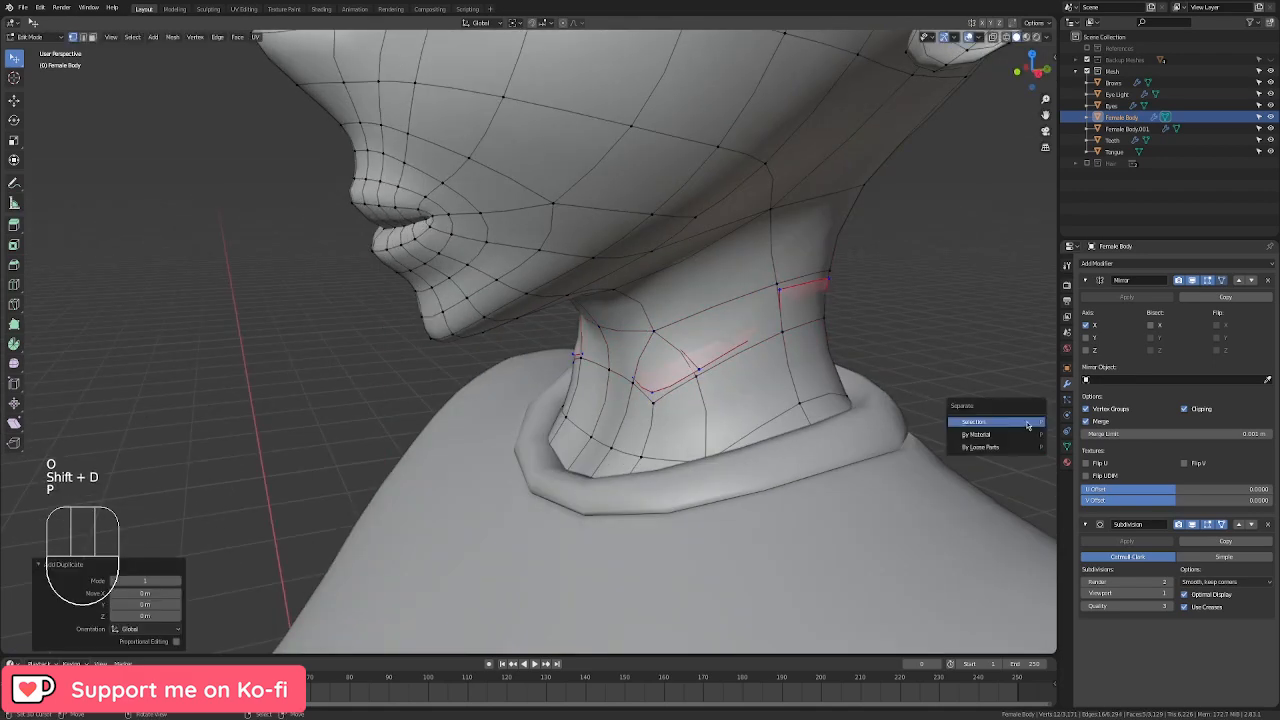
pyautogui.click(1026, 421)
# Step: Push all vertices of the separated neck band outward from the neck with Shrink/Fatten
pyautogui.press('Tab')
pyautogui.click(712, 359)
pyautogui.press('KP_1')
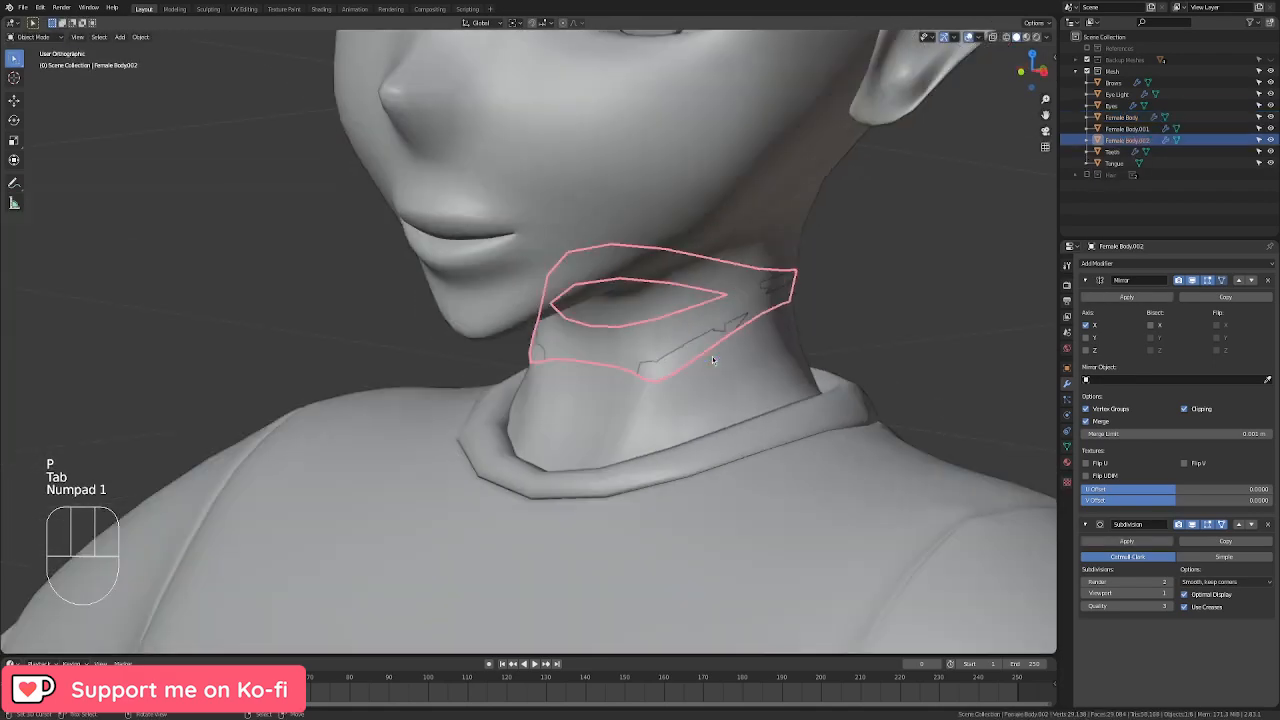
pyautogui.press('Tab')
pyautogui.press('a')
pyautogui.hotkey('alt', 's')
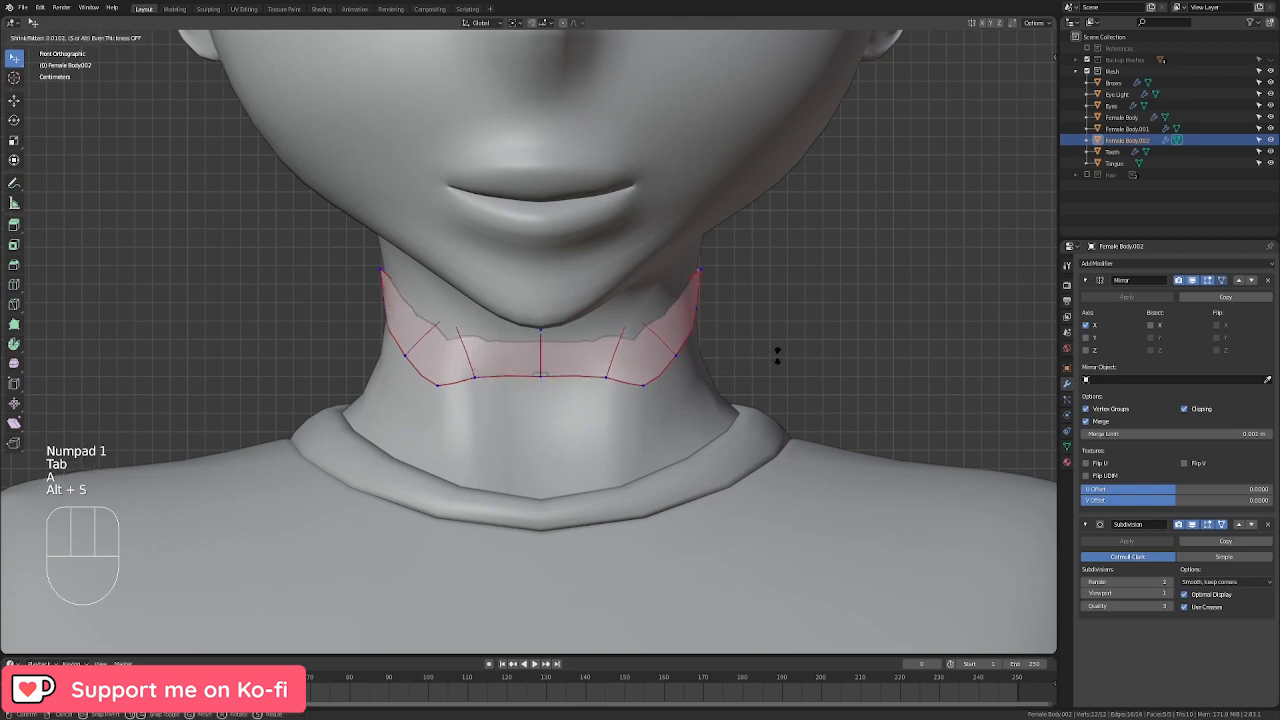
pyautogui.click(800, 341)
pyautogui.scroll(2, 749, 343)
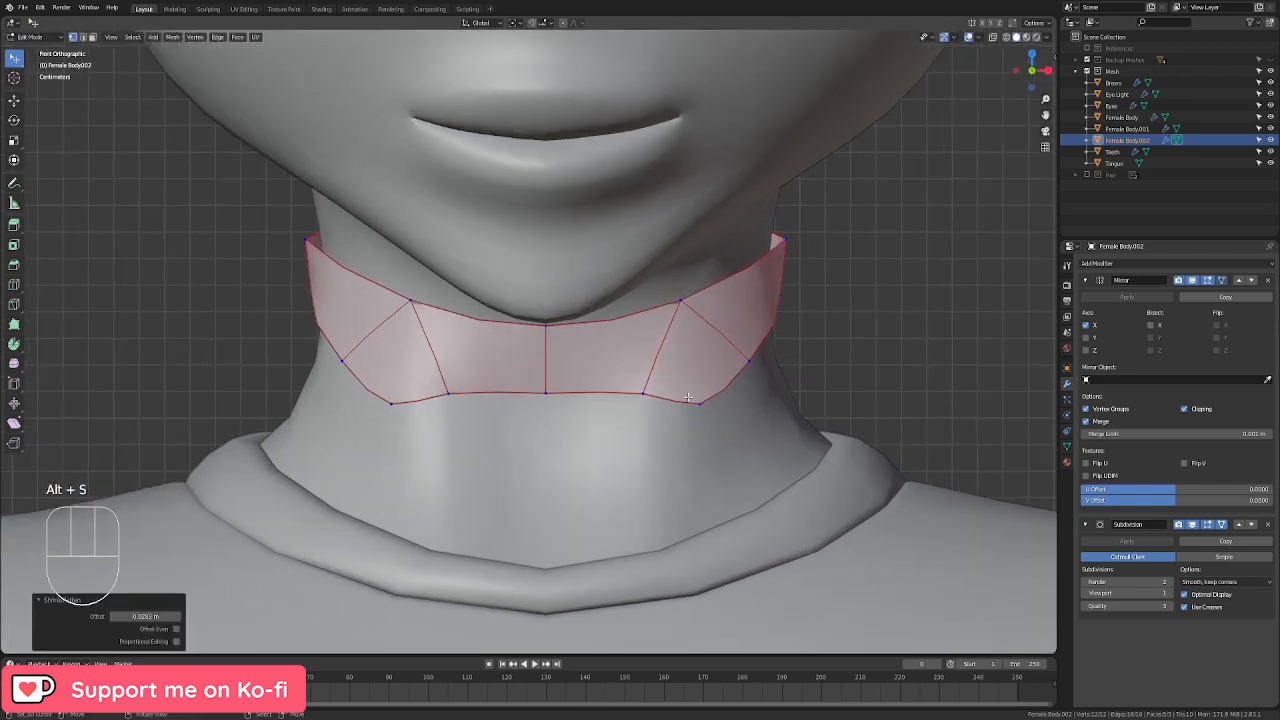
# Step: Smooth the lower-edge vertices of the neck band and dissolve its lowest corner vertex
pyautogui.click(699, 404)
pyautogui.moveTo(720, 404); pyautogui.dragTo(705, 383, button='middle')
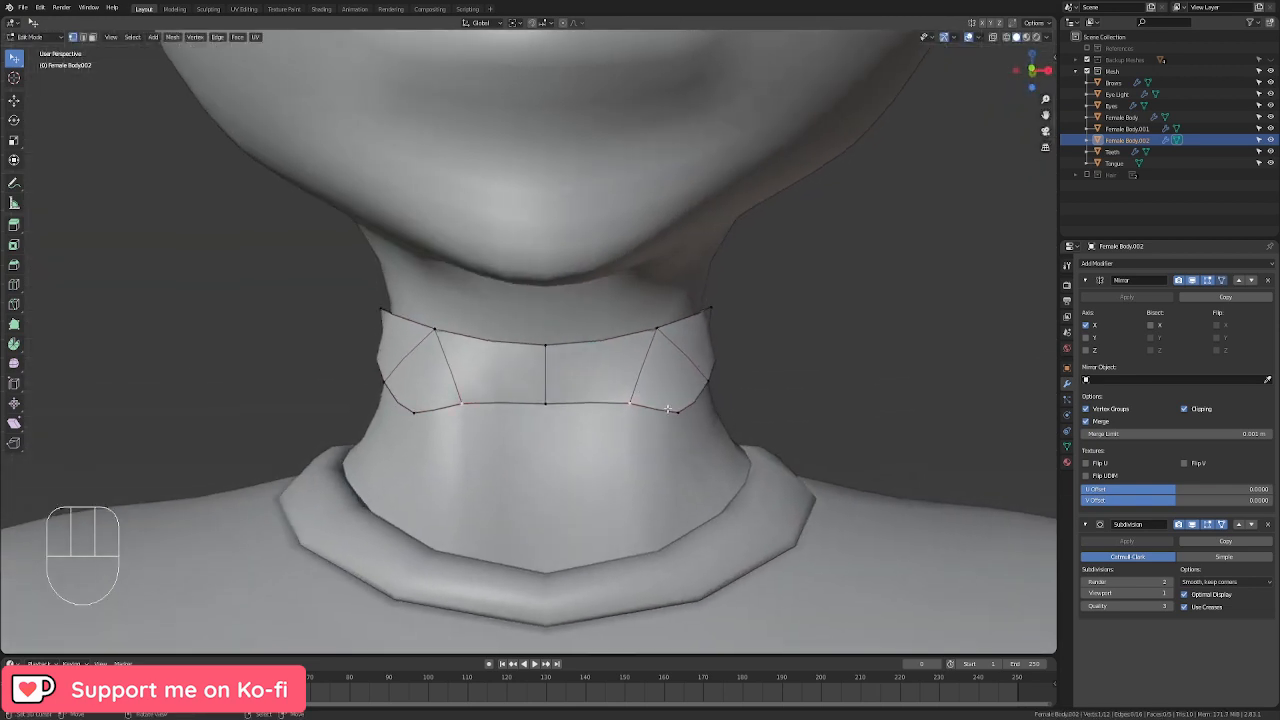
pyautogui.press('q')
pyautogui.click(693, 425)
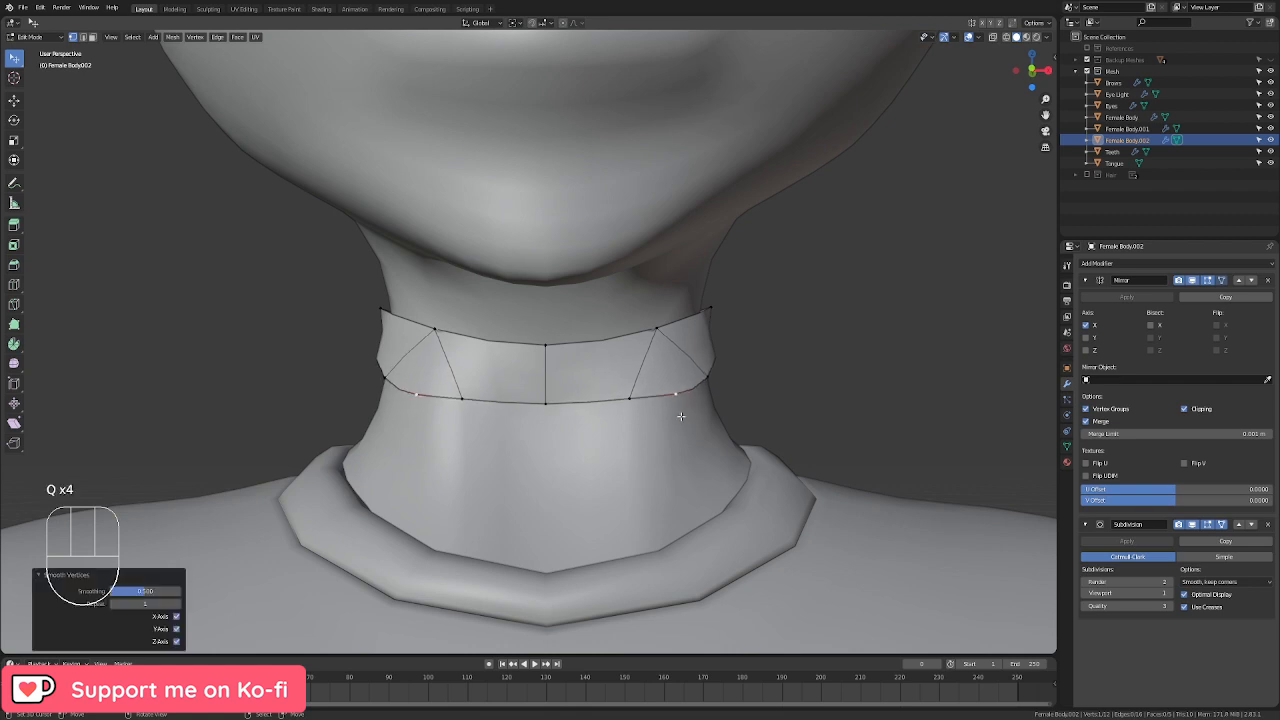
pyautogui.press('x')
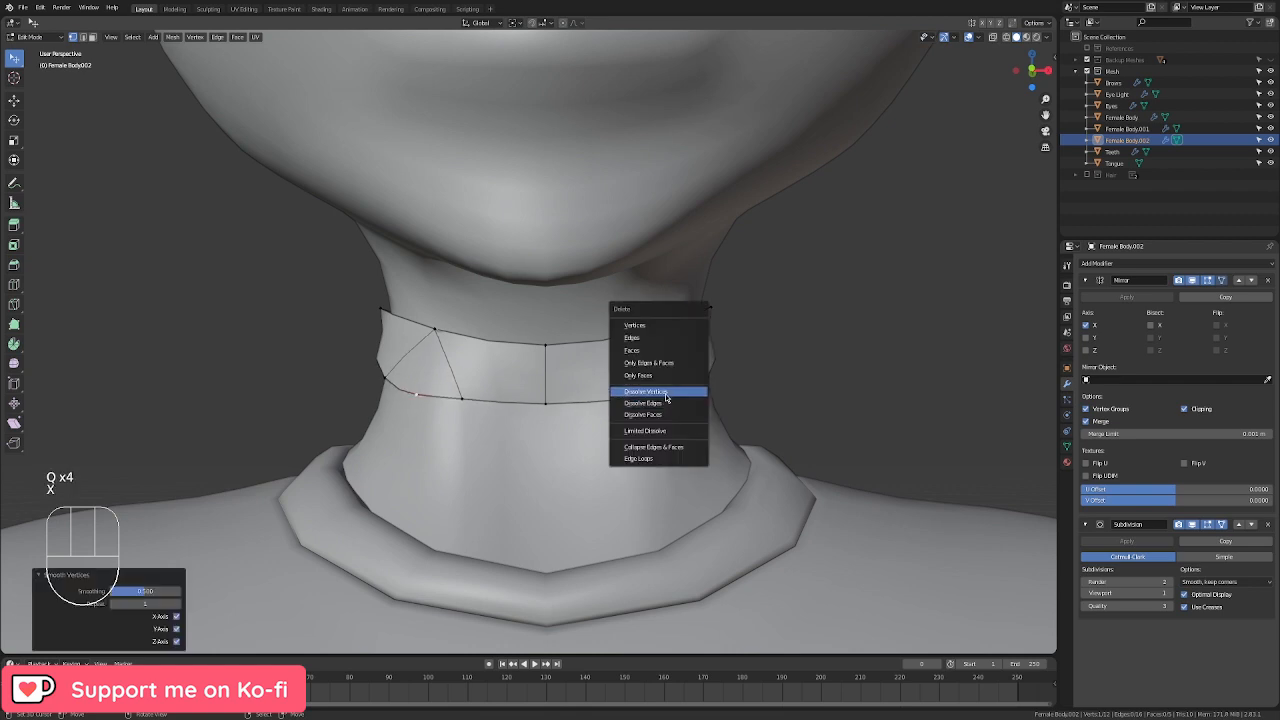
pyautogui.click(666, 392)
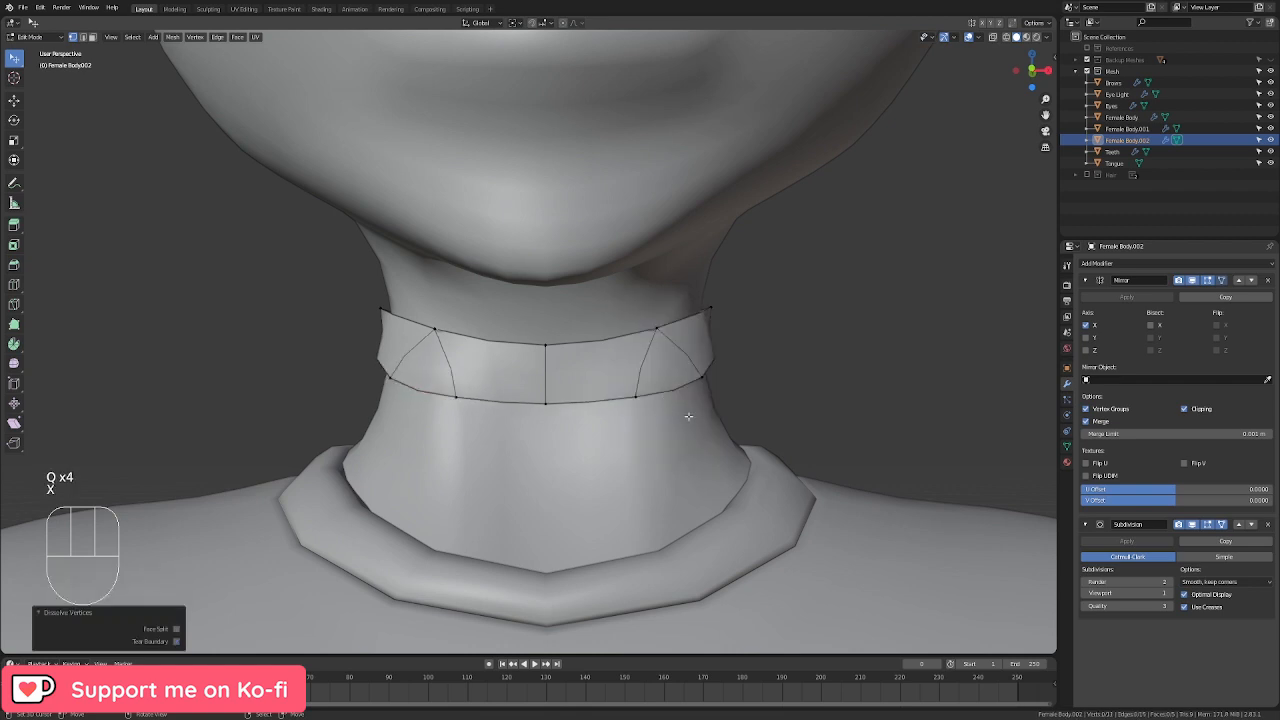
# Step: Try dissolving the inner lower-edge vertex of the neck band, and undo the attempt
pyautogui.rightClick(647, 394)
pyautogui.press('x')
pyautogui.click(674, 390)
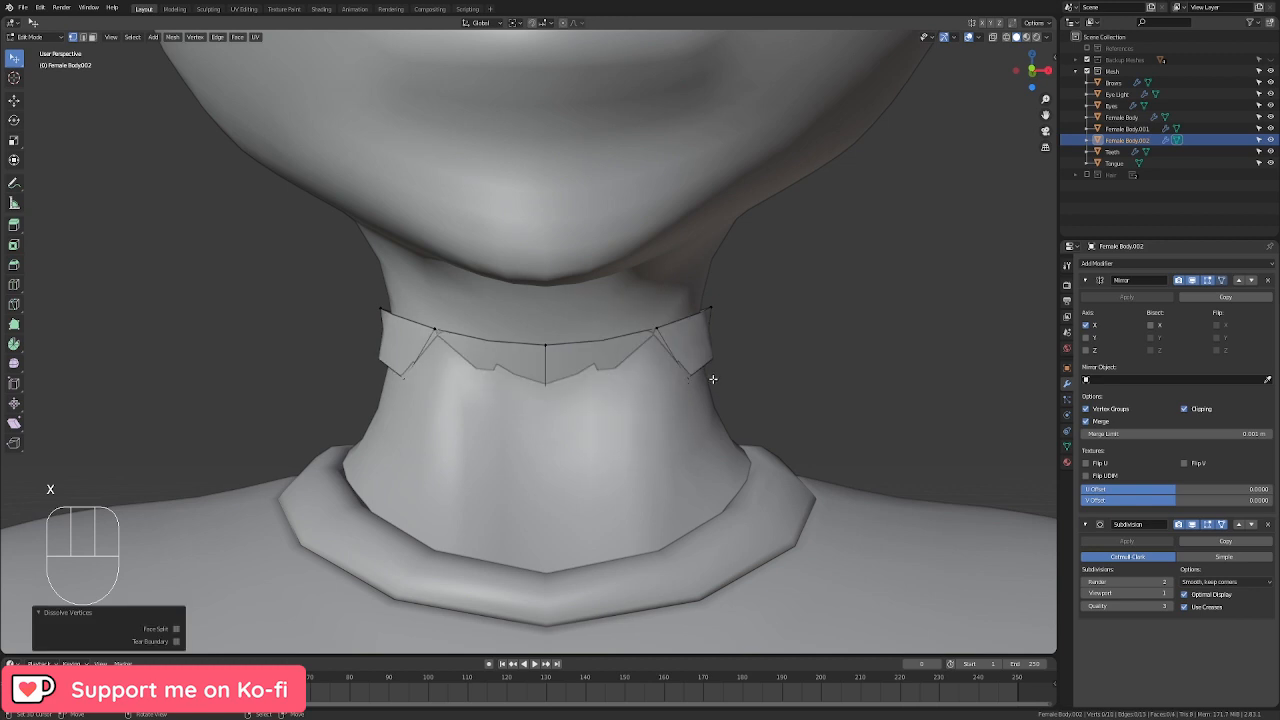
pyautogui.rightClick(697, 377)
pyautogui.hotkey('ctrl', 'z')
pyautogui.hotkey('ctrl', 'z')
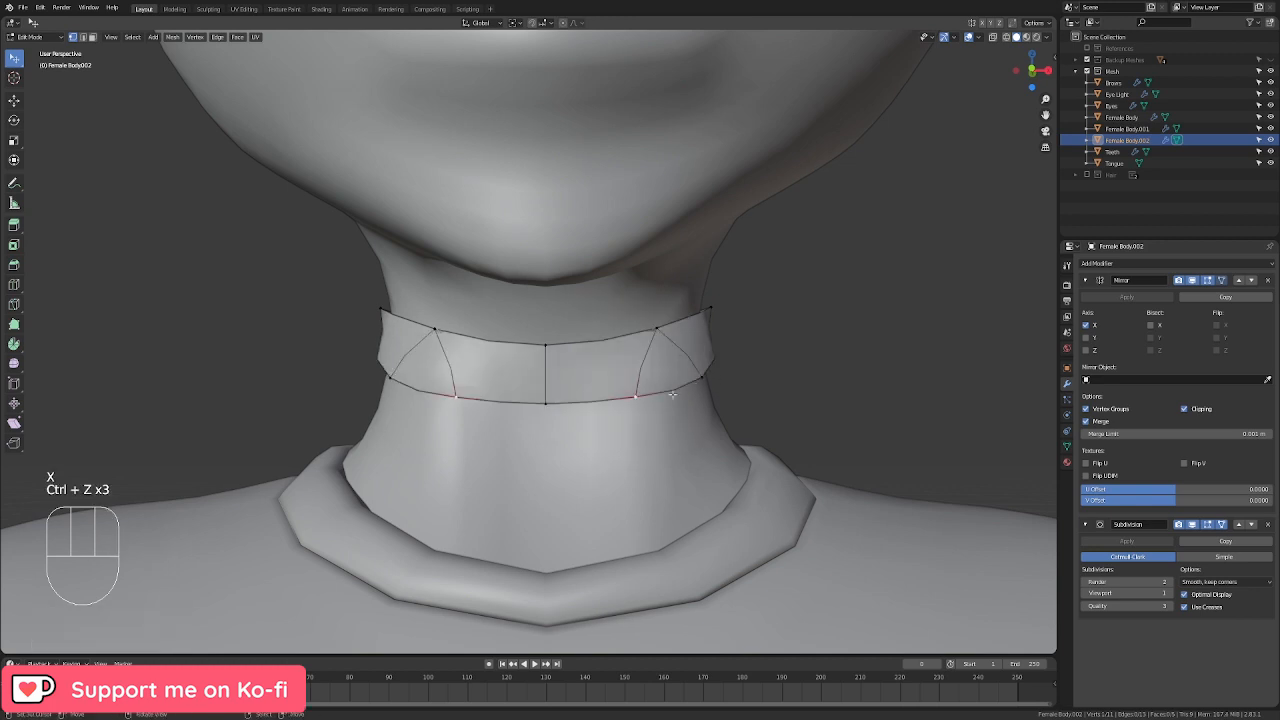
# Step: Dissolve the remaining surplus vertex on the neck band's lower edge
pyautogui.press('x')
pyautogui.click(692, 382)
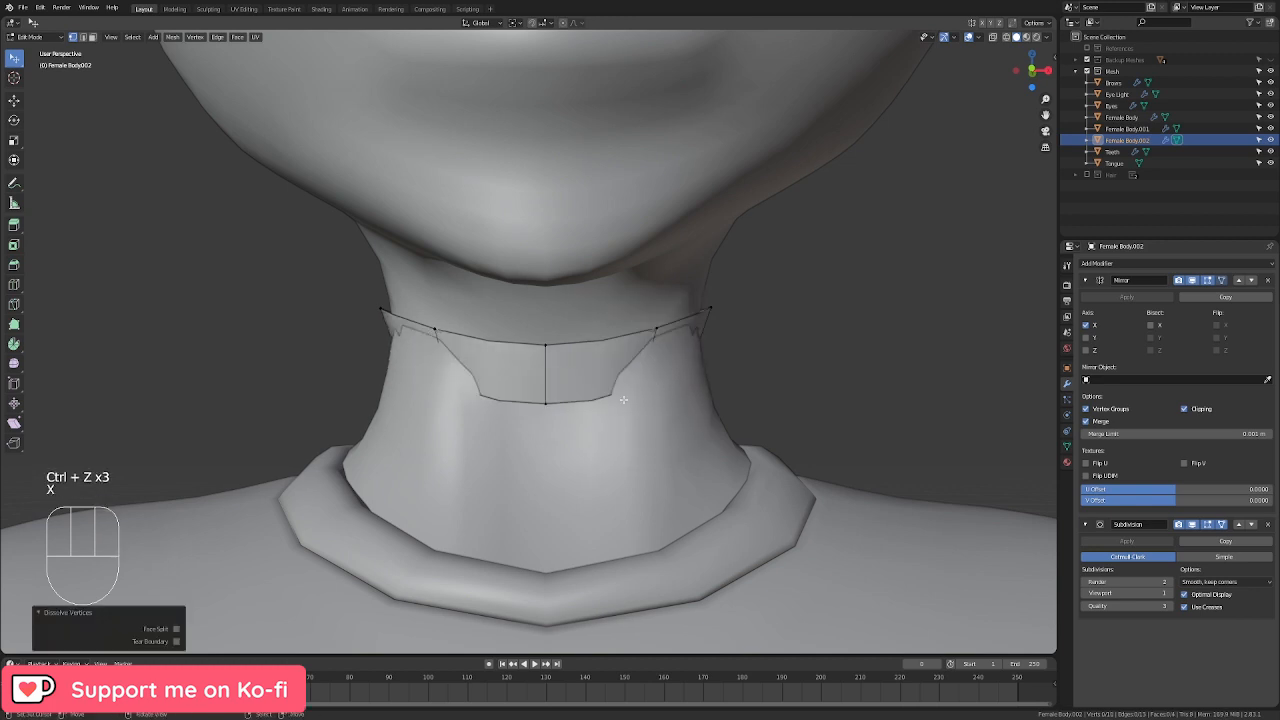
pyautogui.hotkey('ctrl', 'z')
# Step: Scale the neck band's bottom edge loop by 1.167 and adjust its width along the X axis
pyautogui.press('s')
pyautogui.click(795, 412)
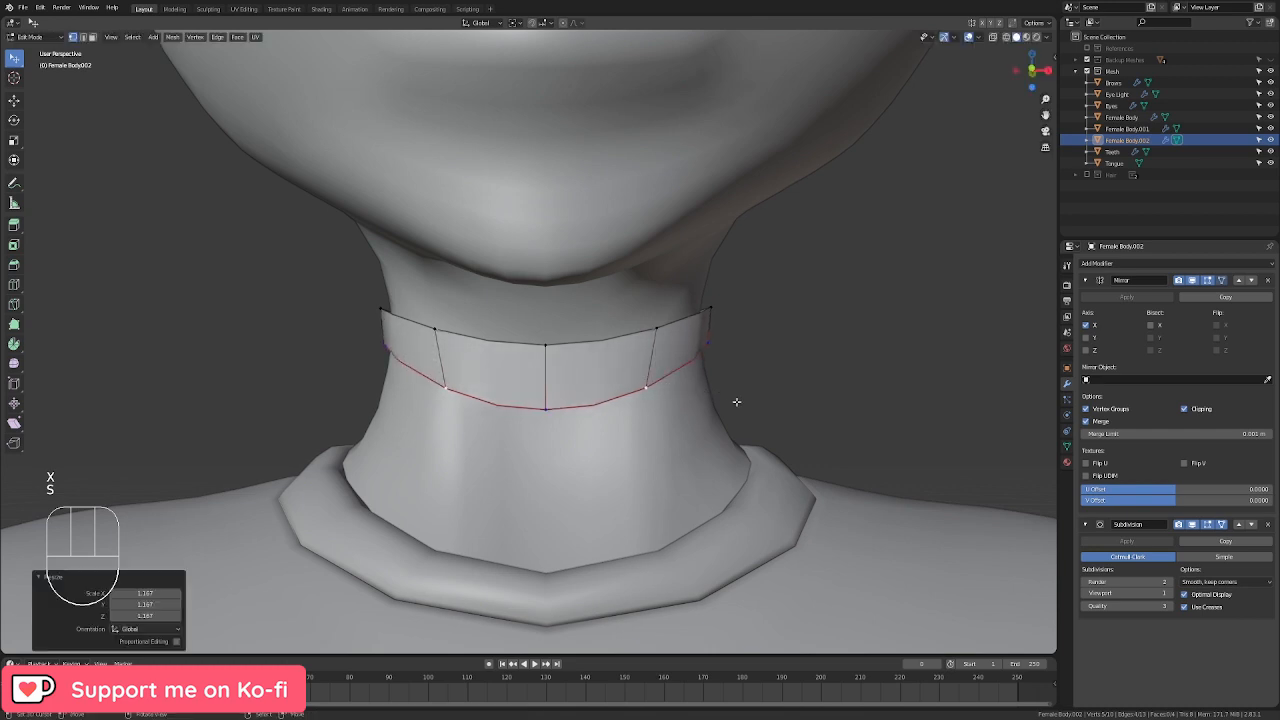
pyautogui.press('s')
pyautogui.press('x')
pyautogui.click(750, 408)
# Step: Flatten the bottom and top edge loops of the neck band by scaling each to 0 along Z
pyautogui.press('s')
pyautogui.press('z')
pyautogui.press('0')
pyautogui.click(731, 397)
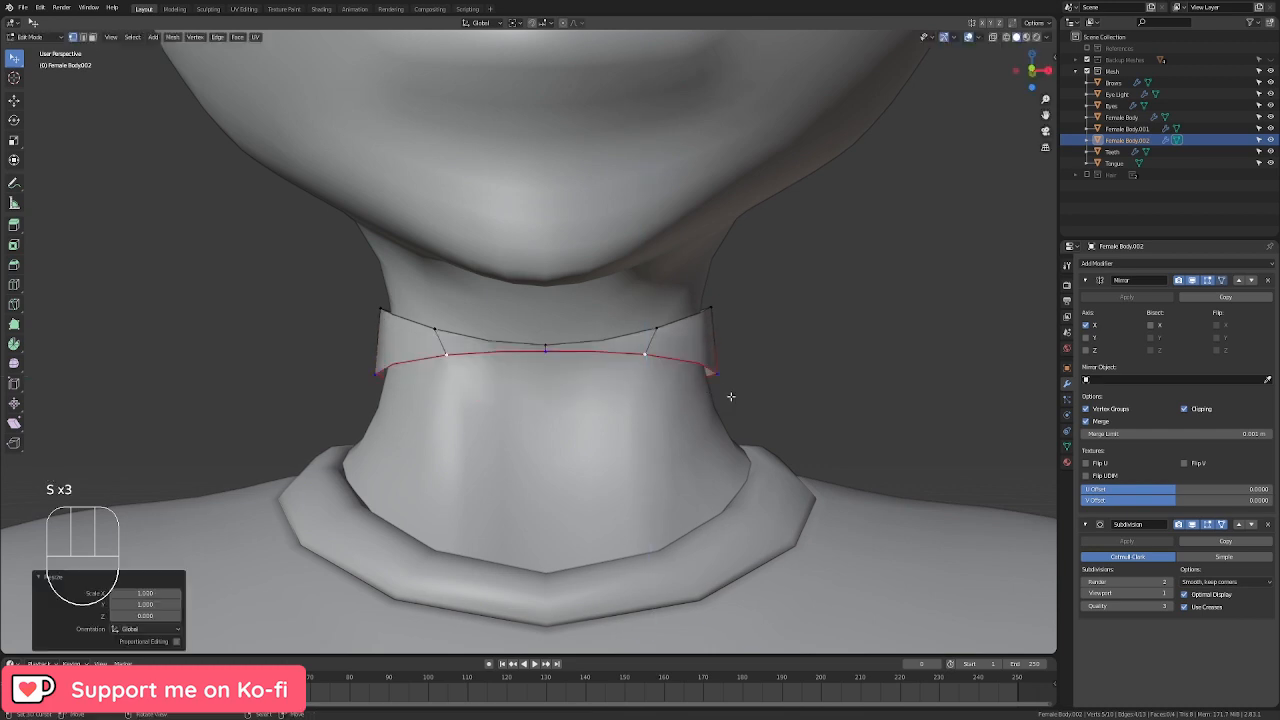
pyautogui.keyDown('alt'); pyautogui.click(678, 327); pyautogui.keyUp('alt')
pyautogui.press('s')
pyautogui.press('0')
pyautogui.click(741, 327)
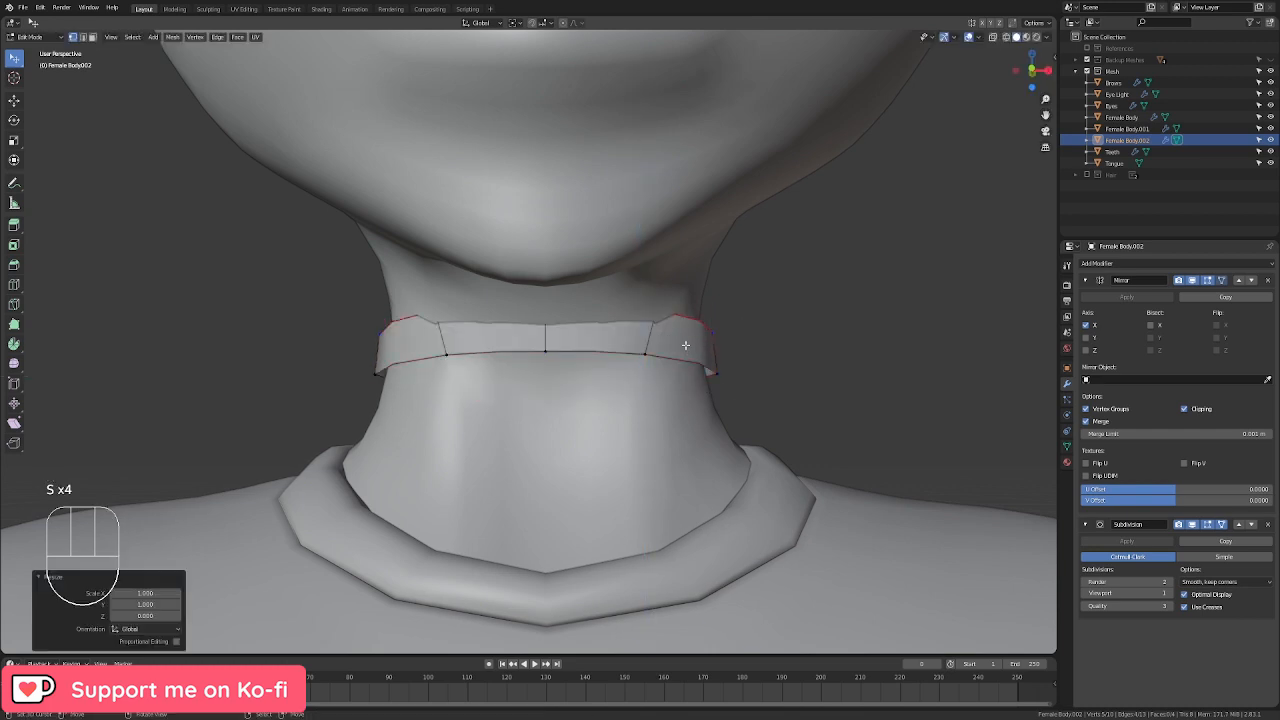
# Step: Rotate the whole neck band about 7.7° around the global X axis and scale it by 1.056
pyautogui.press('a')
pyautogui.press('KP_1')
pyautogui.press('r')
pyautogui.press('x')
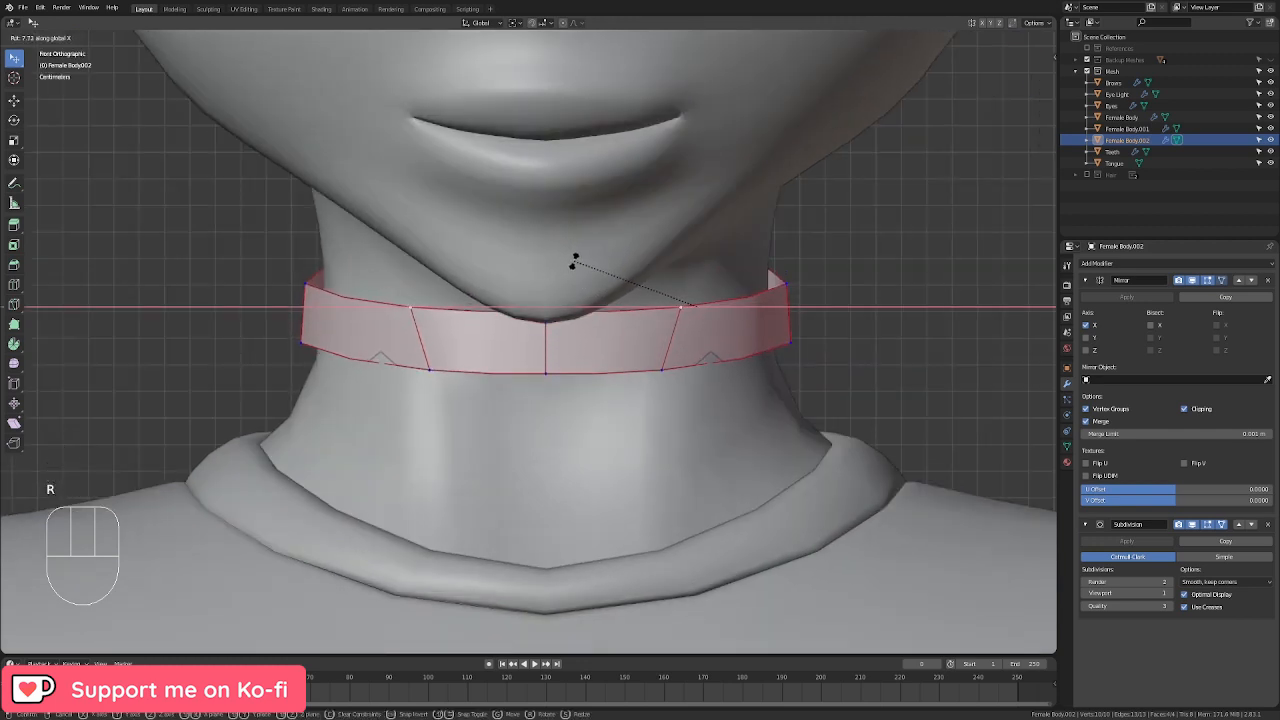
pyautogui.click(570, 262)
pyautogui.scroll(-1, 570, 262)
pyautogui.press('s')
pyautogui.click(770, 377)
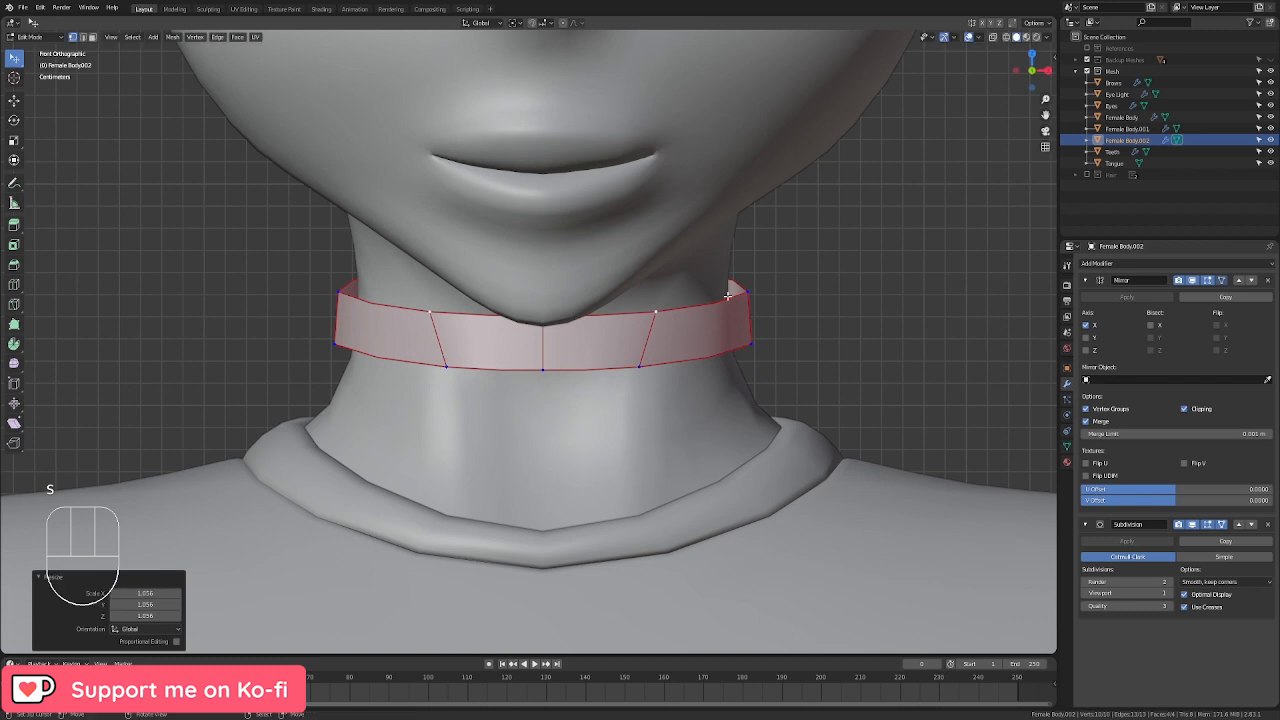
# Step: Raise the neck band's top edge loop along Z and add one centred horizontal edge loop around the band
pyautogui.keyDown('alt'); pyautogui.click(728, 297); pyautogui.keyUp('alt')
pyautogui.press('g')
pyautogui.press('z')
pyautogui.click(762, 332)
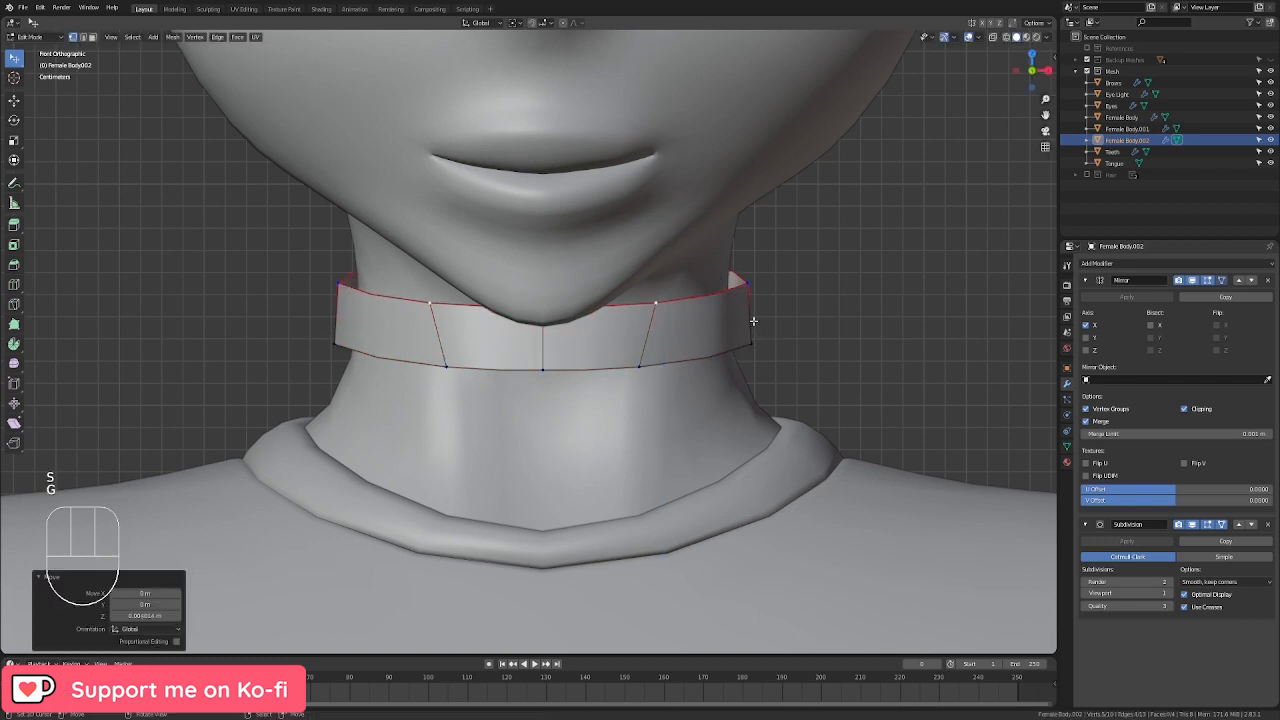
pyautogui.hotkey('ctrl', 'r')
pyautogui.click(751, 318)
pyautogui.rightClick(813, 363)
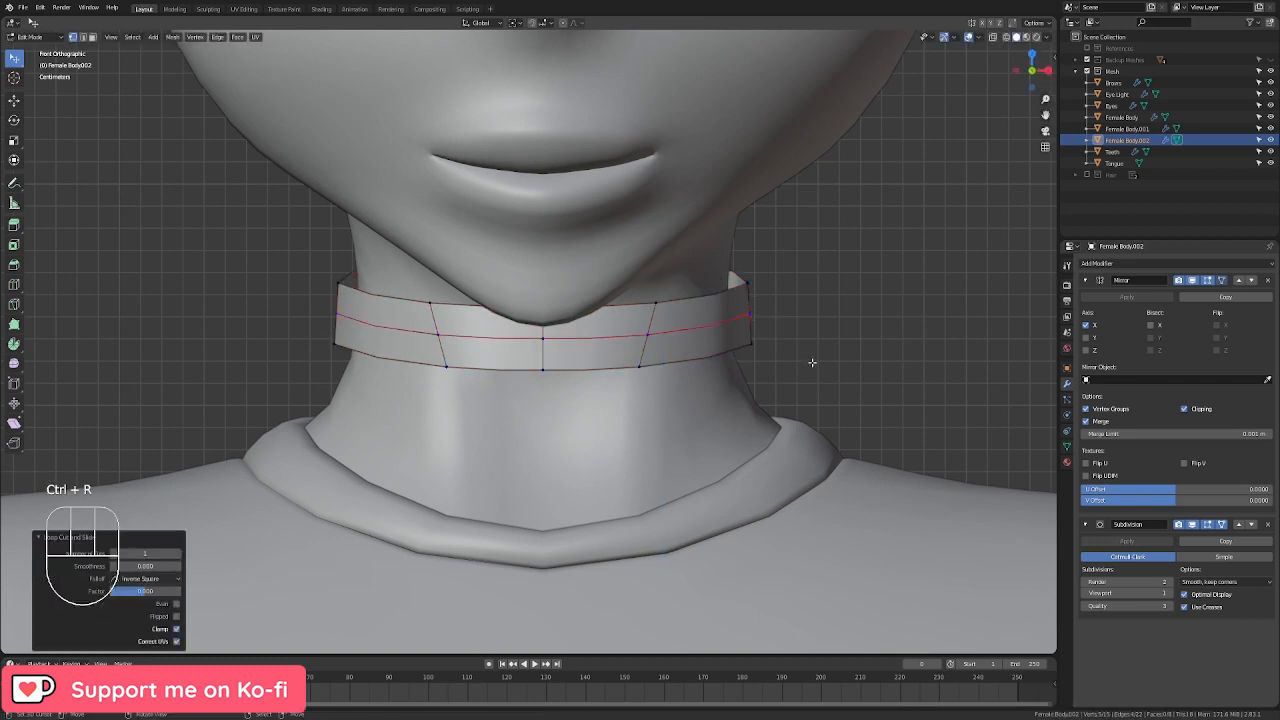
# Step: Reposition the whole neck band along the global Z axis, judging its height from the right side view
pyautogui.press('Tab')
pyautogui.moveTo(838, 360); pyautogui.dragTo(739, 400, button='middle')
pyautogui.press('Tab')
pyautogui.press('KP_3')
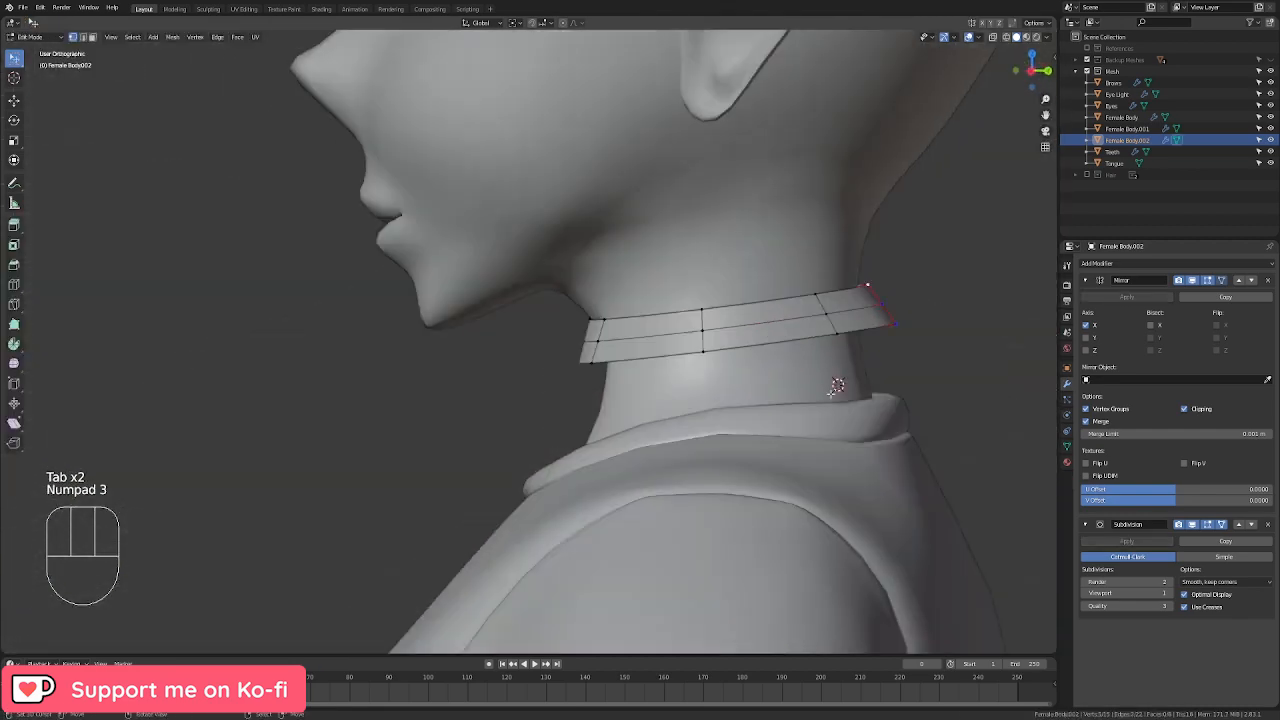
pyautogui.keyDown('shift'); pyautogui.moveTo(823, 317); pyautogui.dragTo(691, 367, button='middle'); pyautogui.keyUp('shift')
pyautogui.scroll(2, 744, 337)
pyautogui.press('a')
pyautogui.press('g')
pyautogui.press('z')
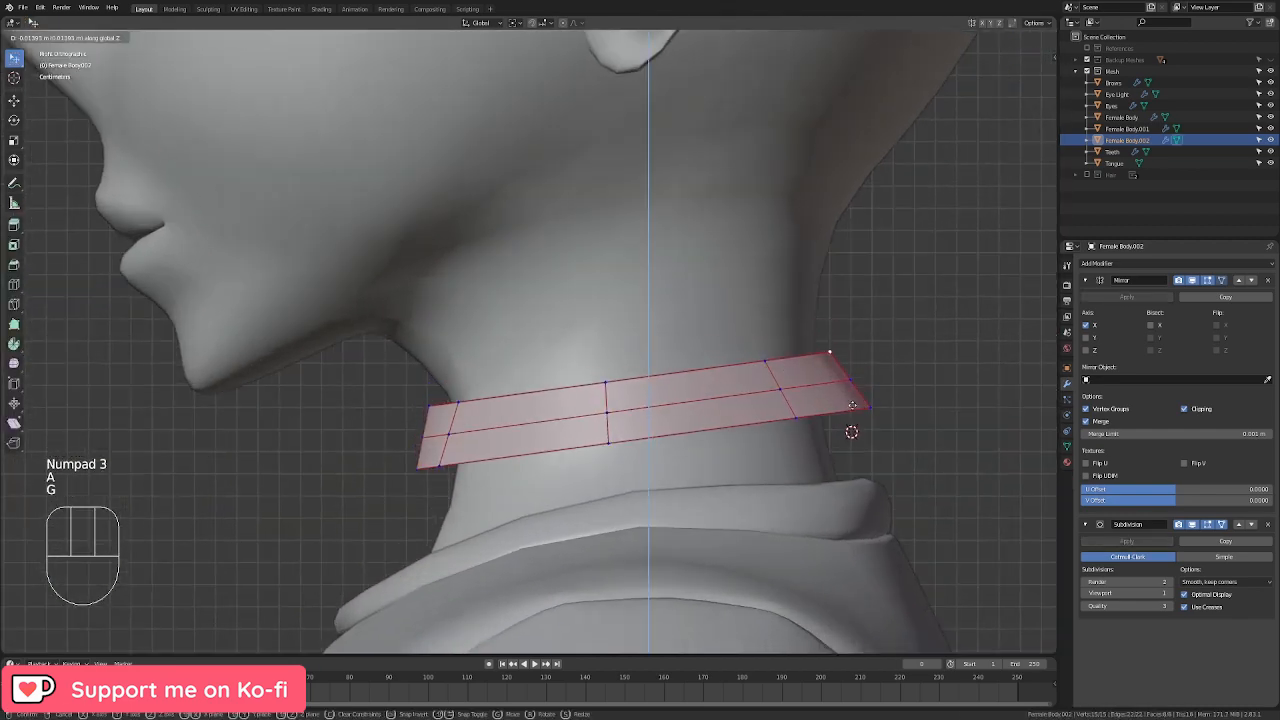
pyautogui.click(860, 406)
# Step: Rotate and reposition the two rear vertical edge loops of the neck band to follow the neck's tilt
pyautogui.keyDown('alt'); pyautogui.click(852, 368); pyautogui.keyUp('alt')
pyautogui.press('r')
pyautogui.click(903, 383)
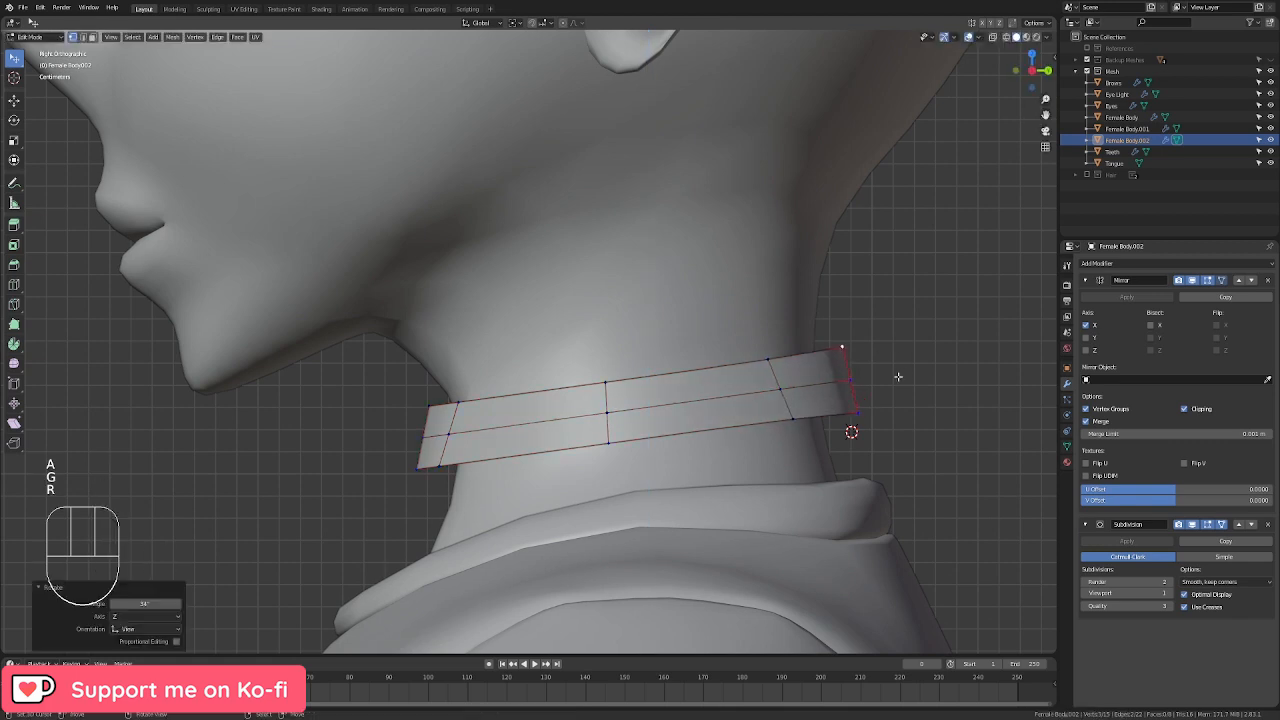
pyautogui.press('r')
pyautogui.click(884, 380)
pyautogui.press('g')
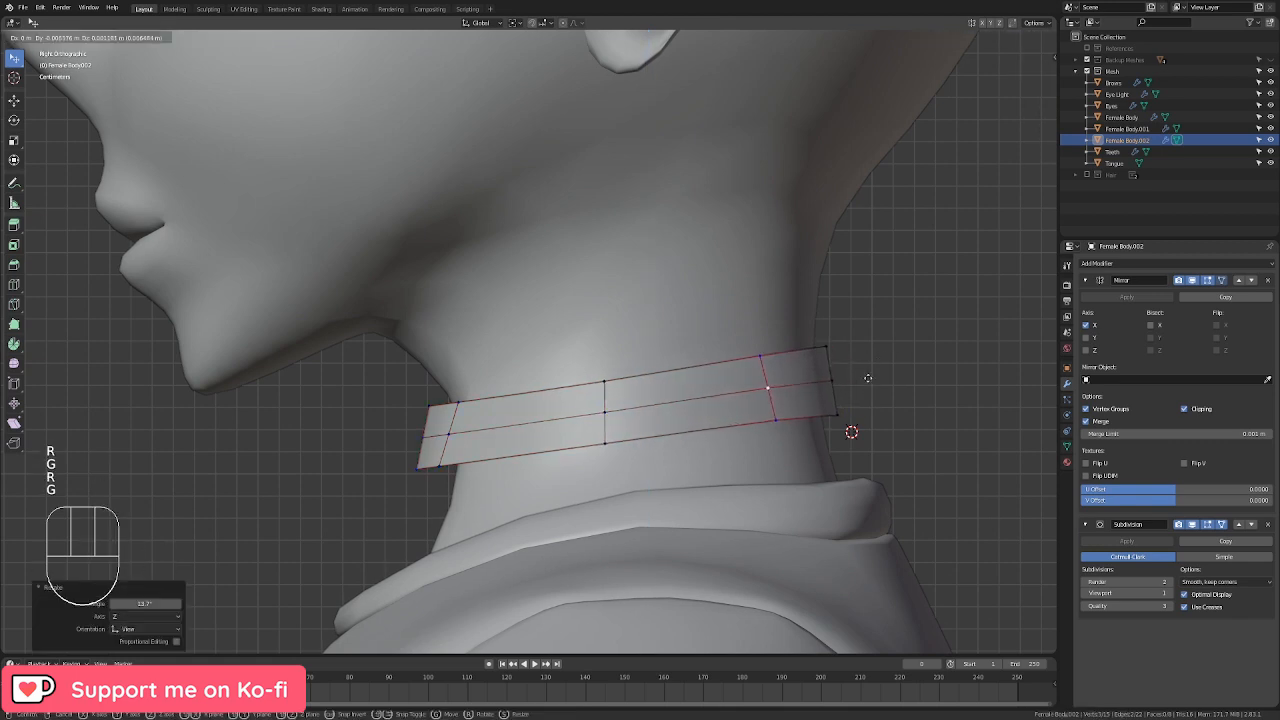
pyautogui.click(868, 377)
# Step: Scale the whole neck band by 1.032
pyautogui.keyDown('alt'); pyautogui.click(604, 405); pyautogui.keyUp('alt')
pyautogui.press('s')
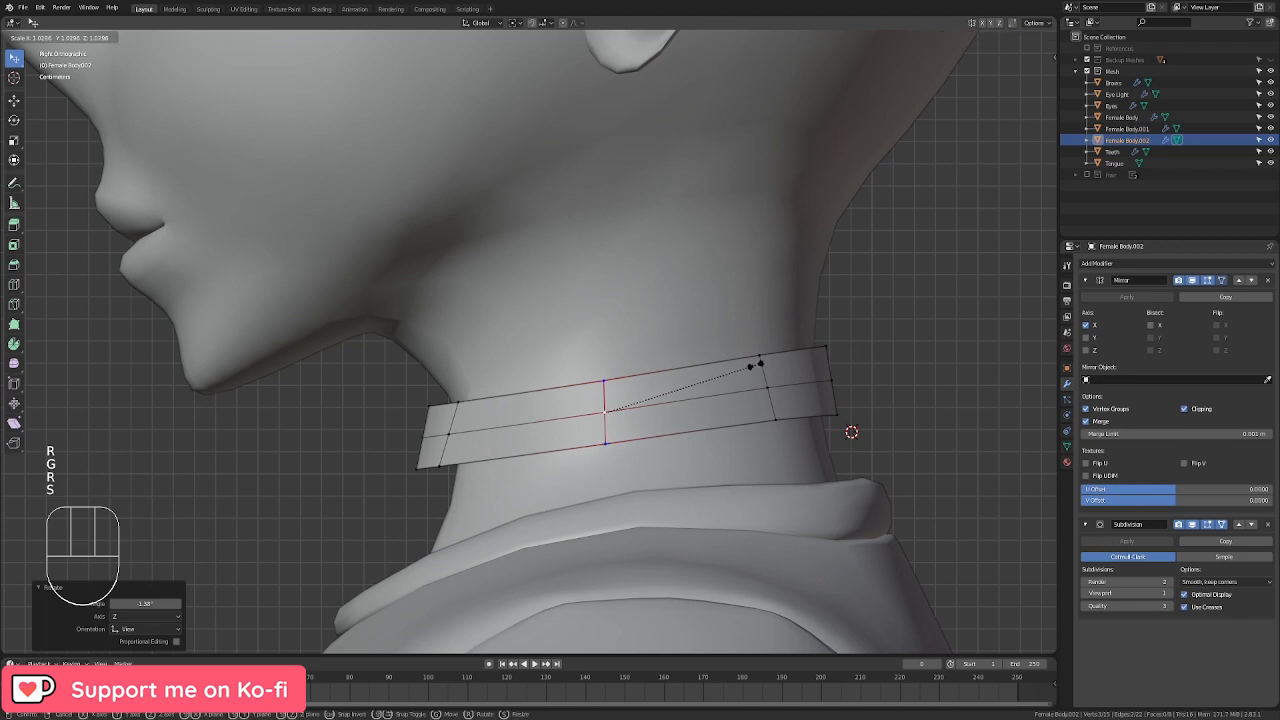
pyautogui.rightClick(757, 366)
pyautogui.press('a')
pyautogui.press('s')
pyautogui.click(903, 414)
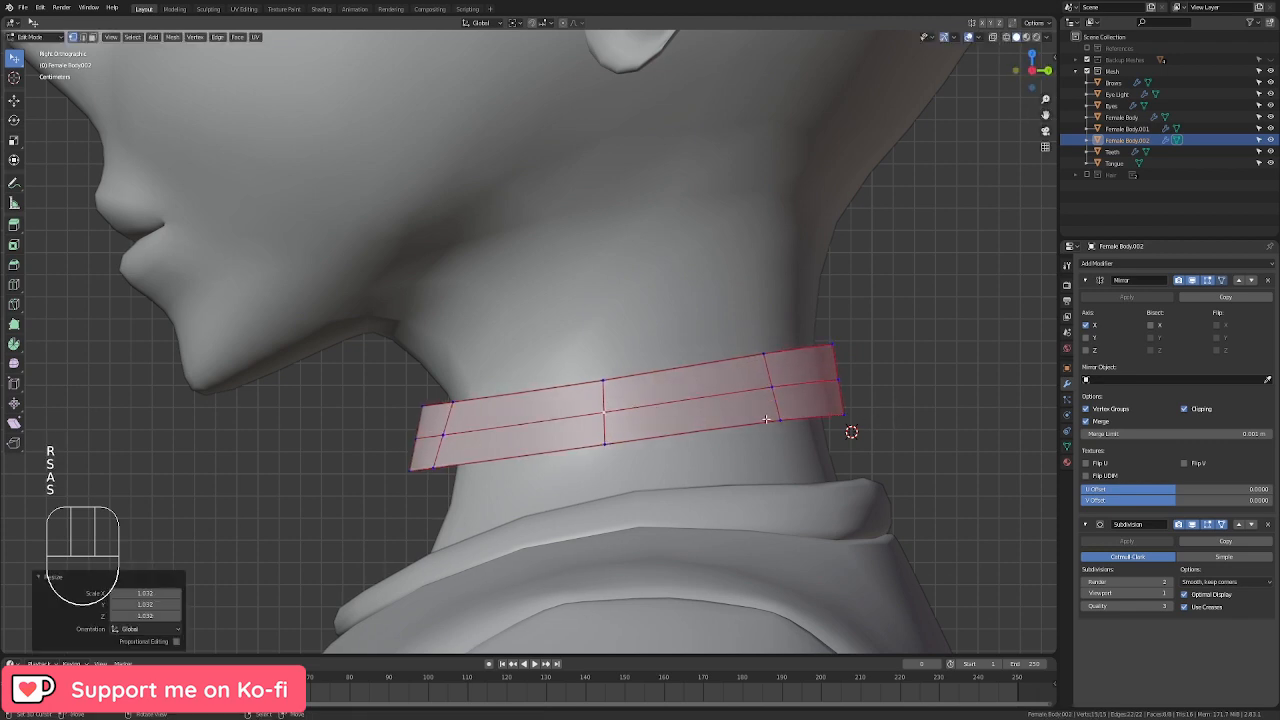
# Step: Rotate the two front vertical edge loops of the neck band until they stand nearly upright in side view
pyautogui.keyDown('alt'); pyautogui.click(440, 432); pyautogui.keyUp('alt')
pyautogui.press('r')
pyautogui.click(573, 296)
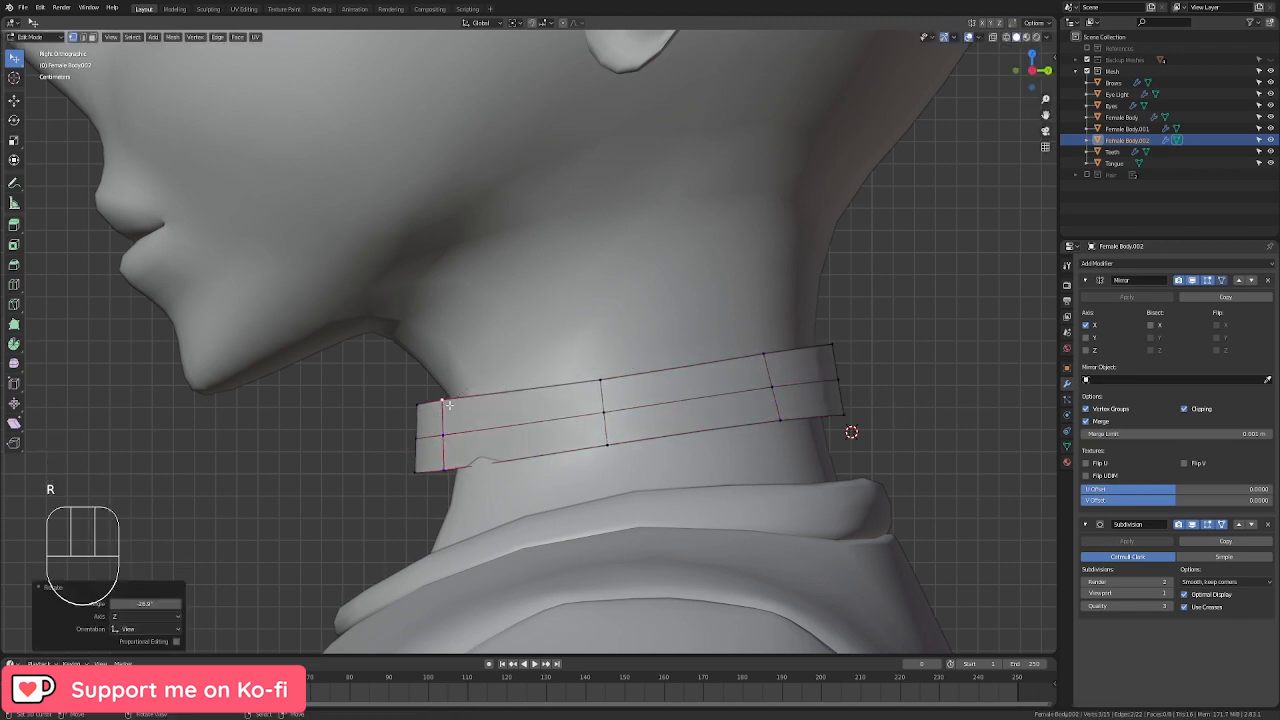
pyautogui.keyDown('alt'); pyautogui.click(420, 424); pyautogui.keyUp('alt')
pyautogui.press('r')
pyautogui.click(534, 405)
# Step: Add a centred vertical edge loop between the front and side loops of the neck band
pyautogui.hotkey('ctrl', 'r')
pyautogui.click(531, 404)
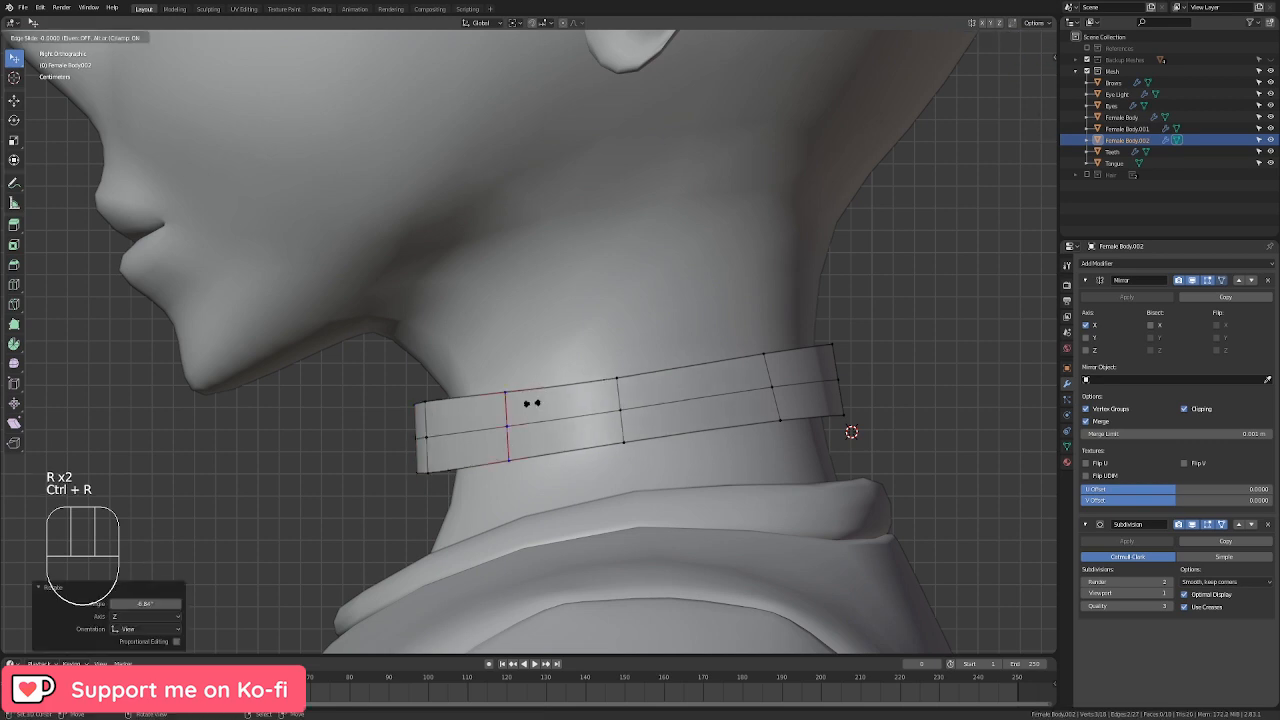
pyautogui.rightClick(531, 403)
# Step: Smooth all the neck band's vertices three times, then expand the band slightly with Shrink/Fatten
pyautogui.moveTo(531, 403); pyautogui.dragTo(797, 443, button='middle')
pyautogui.press('a')
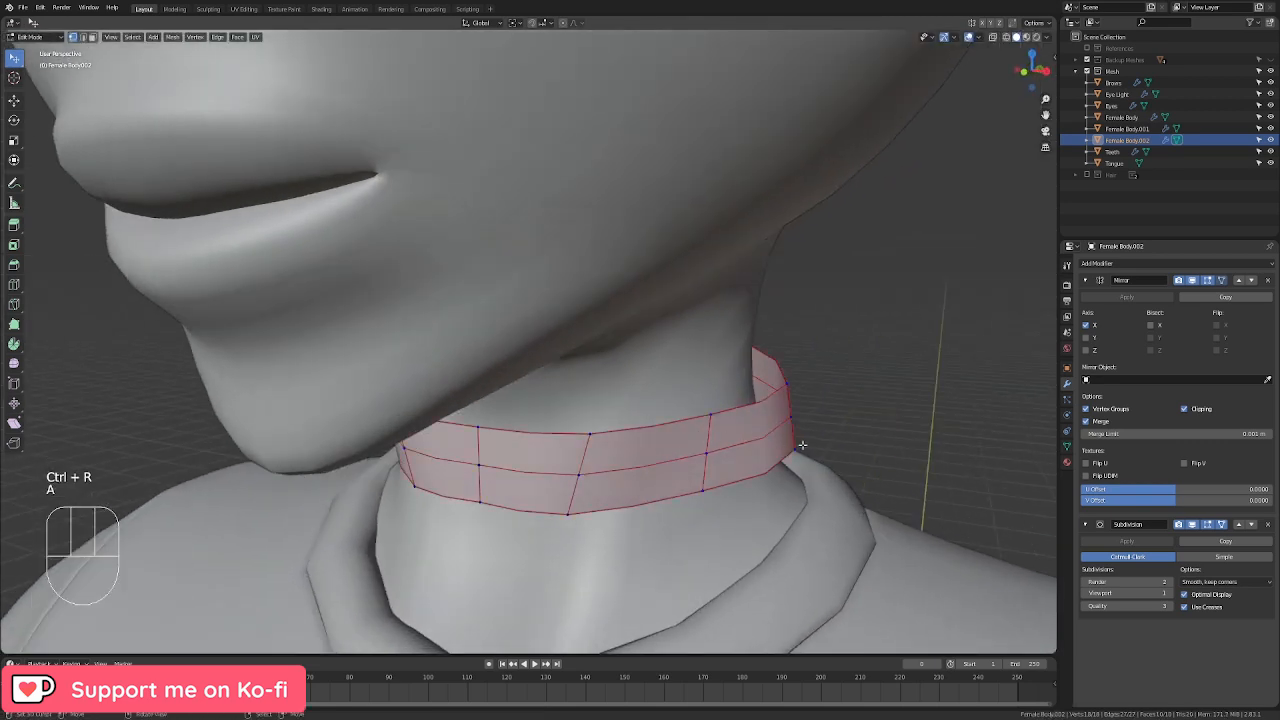
pyautogui.press('q')
pyautogui.press('q')
pyautogui.press('q')
pyautogui.hotkey('alt', 's')
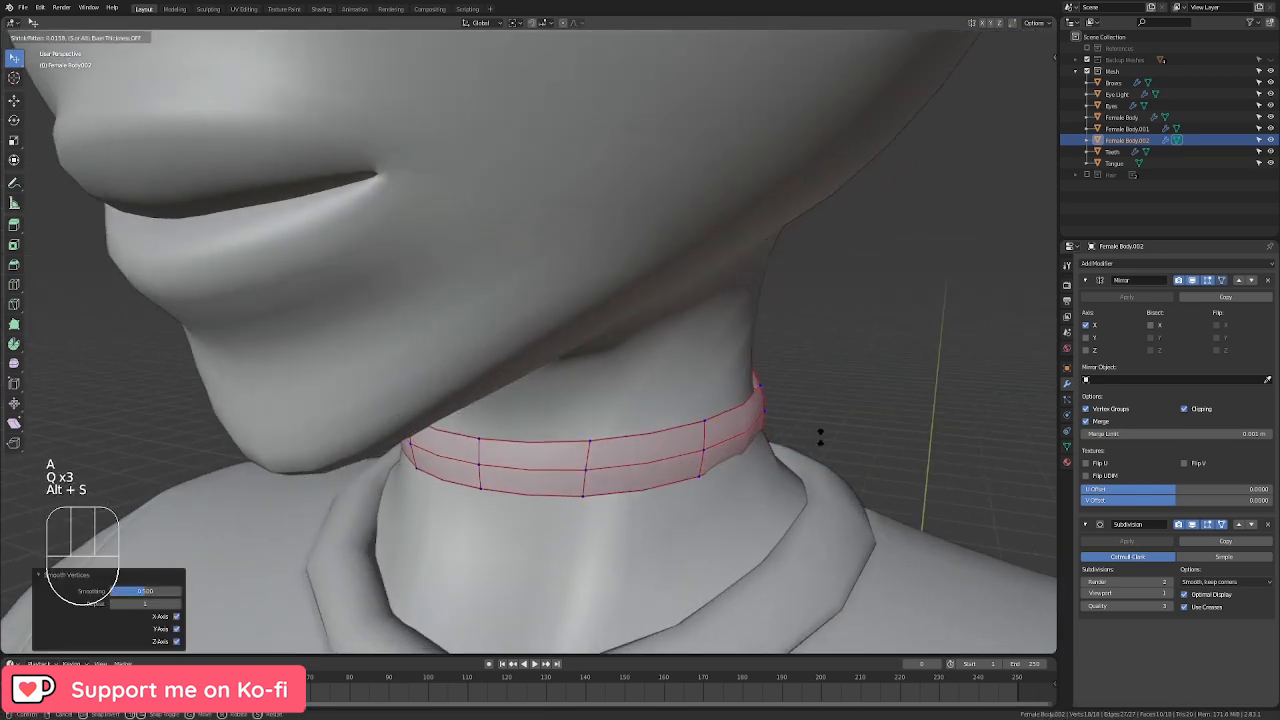
pyautogui.click(812, 440)
# Step: Scale the neck band's bottom edge loop by 1.078 and pull its middle edge loop slightly inward
pyautogui.keyDown('alt'); pyautogui.rightClick(744, 464); pyautogui.keyUp('alt')
pyautogui.press('s')
pyautogui.click(800, 414)
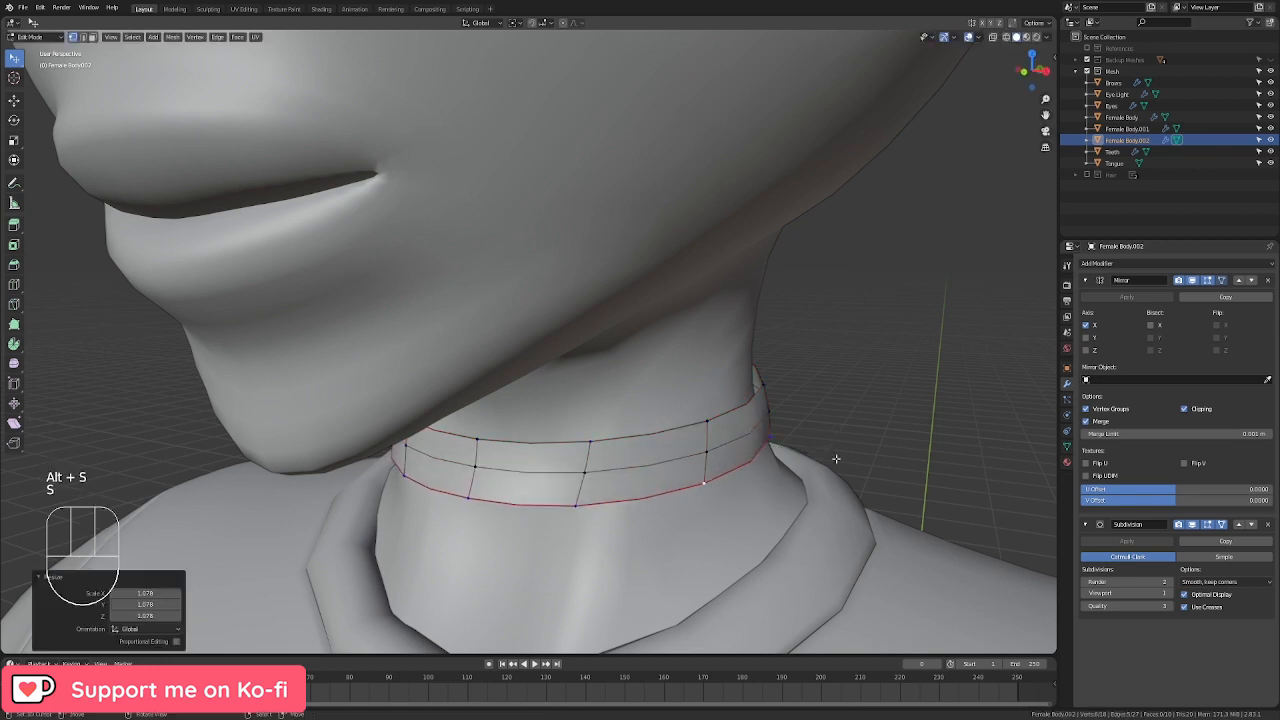
pyautogui.press('s')
pyautogui.click(800, 412)
pyautogui.keyDown('alt'); pyautogui.rightClick(755, 425); pyautogui.keyUp('alt')
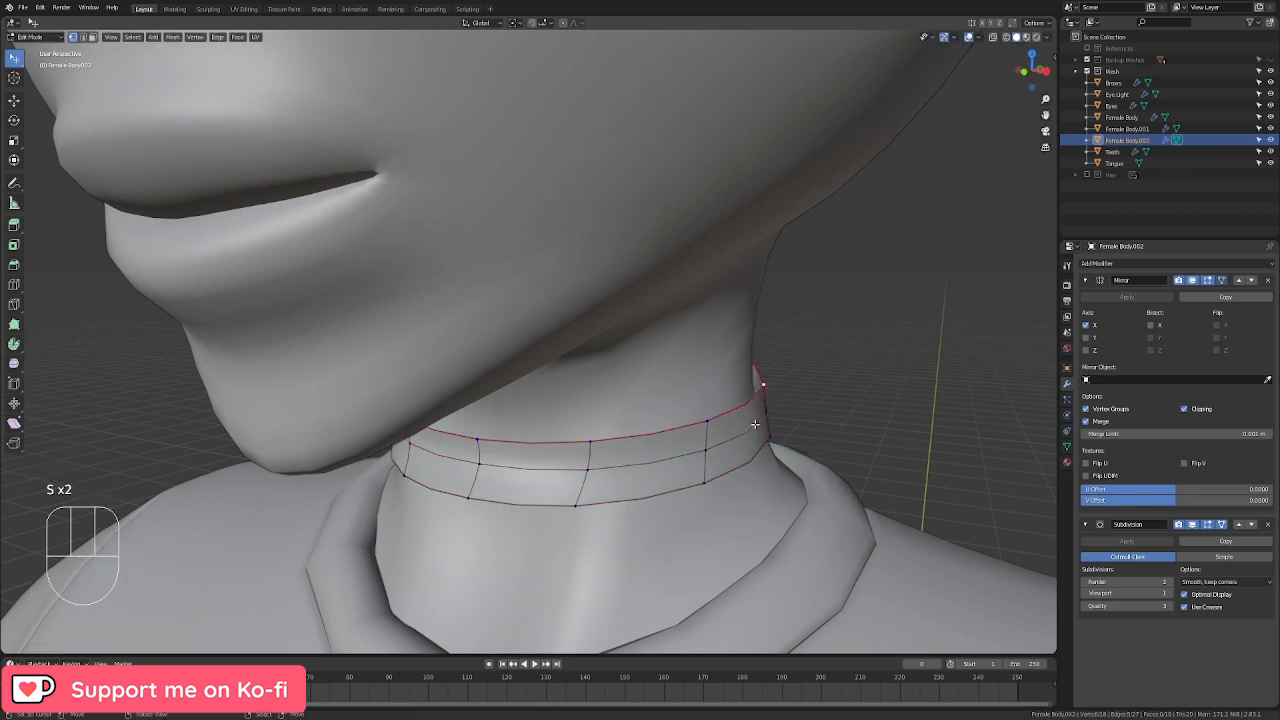
# Step: Move the whole neck band slightly toward the back of the neck and narrow its bottom edge loop along Y
pyautogui.moveTo(787, 457); pyautogui.dragTo(660, 444, button='middle')
pyautogui.press('a')
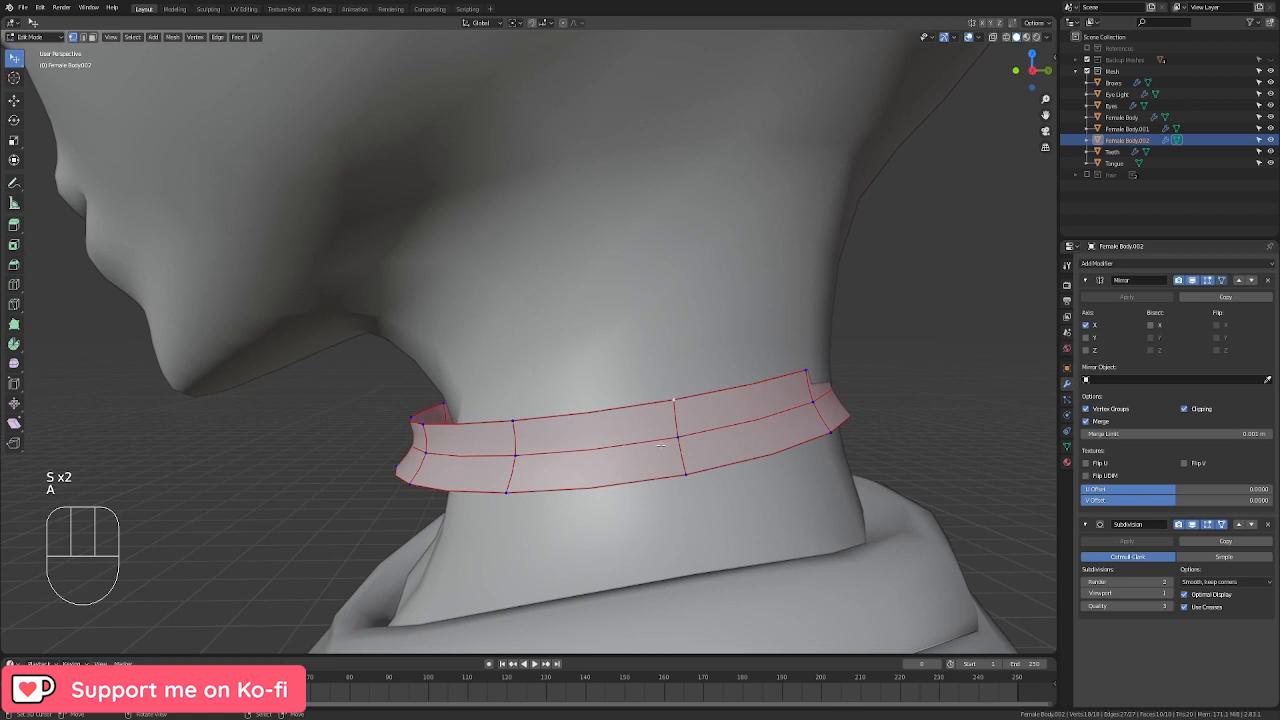
pyautogui.press('g')
pyautogui.click(854, 456)
pyautogui.keyDown('alt'); pyautogui.click(753, 470); pyautogui.keyUp('alt')
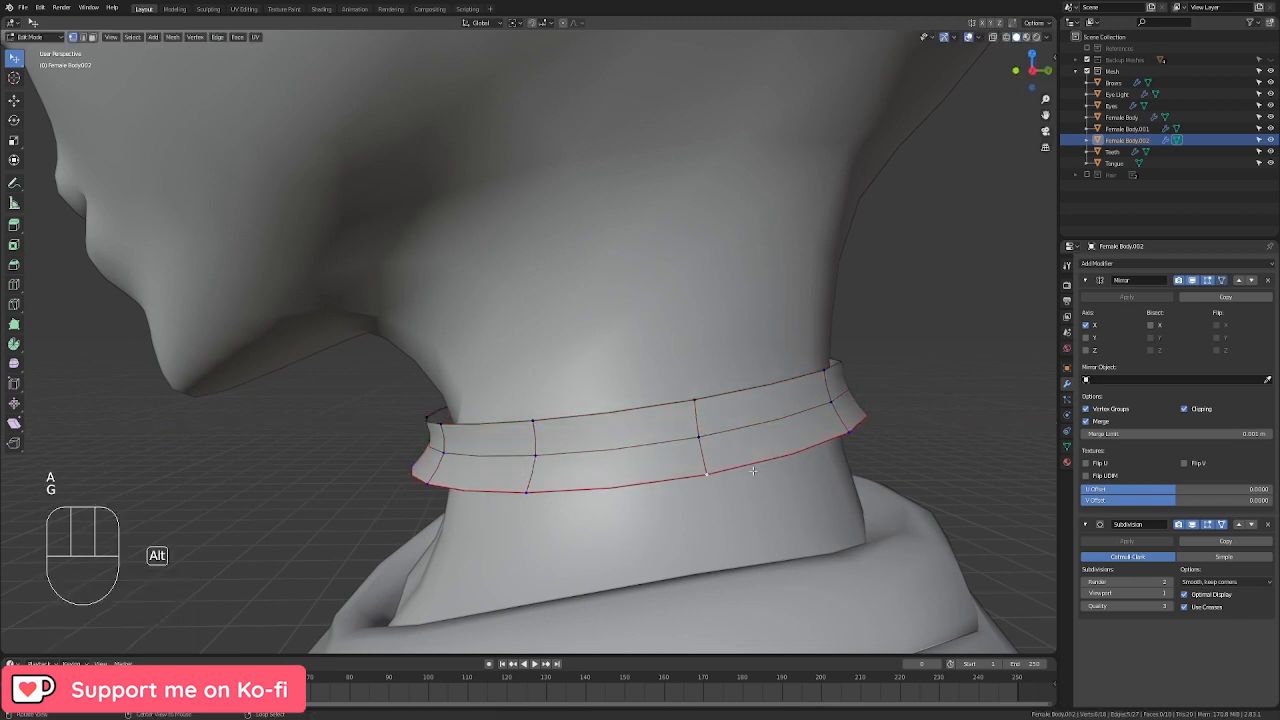
pyautogui.press('s')
pyautogui.press('y')
pyautogui.click(596, 506)
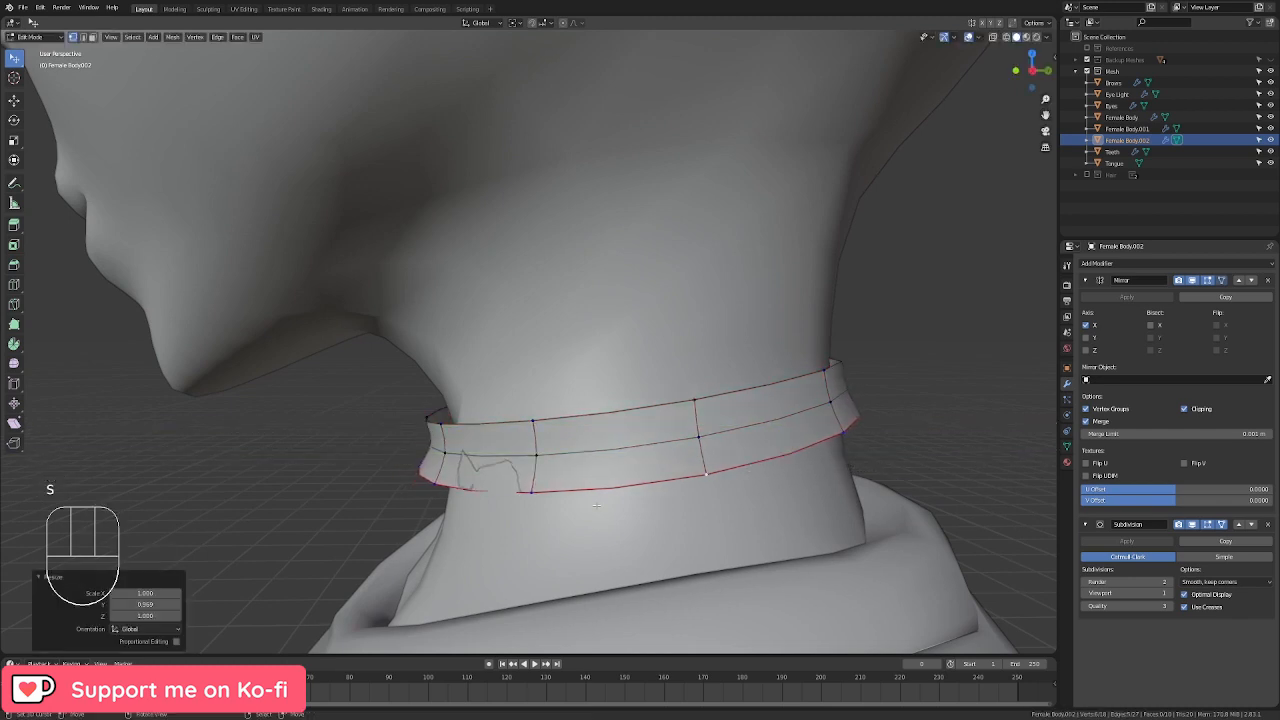
# Step: Rotate and move a side vertical edge loop of the neck band to even out the curve around the neck
pyautogui.keyDown('alt'); pyautogui.click(531, 458); pyautogui.keyUp('alt')
pyautogui.moveTo(531, 458); pyautogui.dragTo(425, 526, button='middle')
pyautogui.moveTo(468, 472); pyautogui.dragTo(762, 442, button='middle')
pyautogui.press('r')
pyautogui.click(449, 474)
pyautogui.press('g')
pyautogui.click(434, 474)
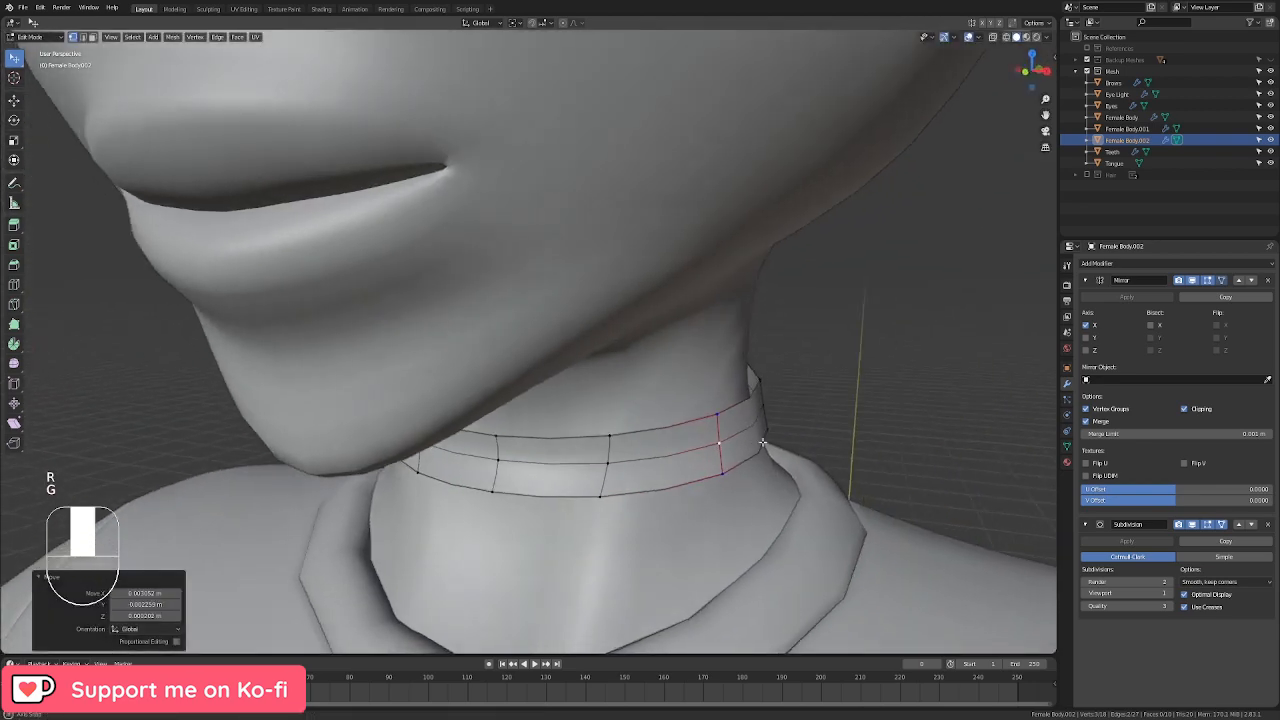
# Step: Rotate the whole neck band about 7° in the front view and scale it by about 1.03
pyautogui.press('Tab')
pyautogui.press('KP_1')
pyautogui.press('Tab')
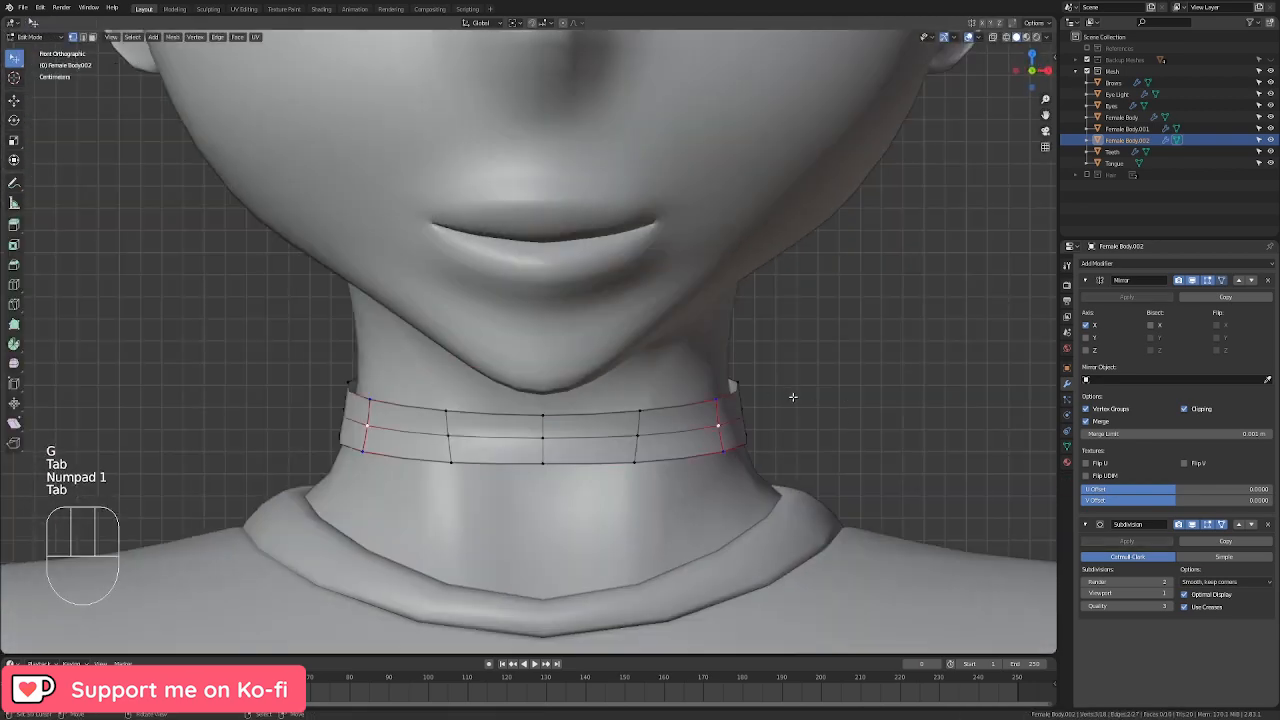
pyautogui.press('a')
pyautogui.press('r')
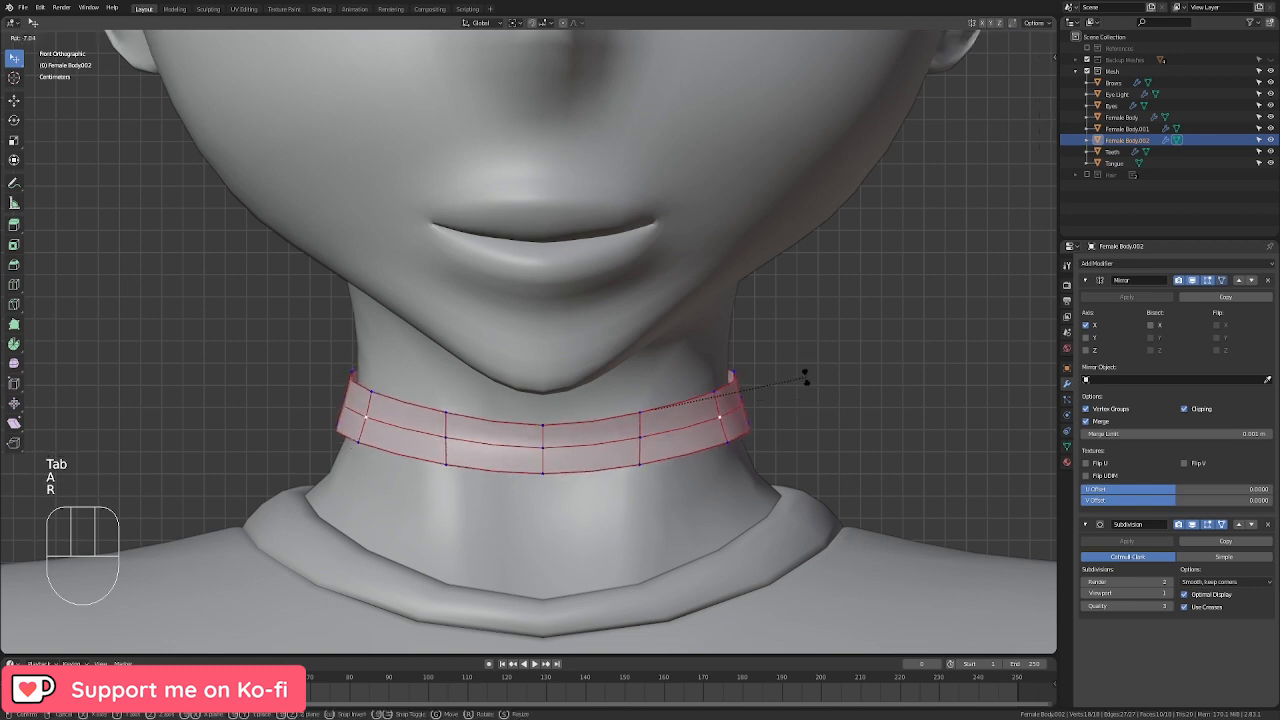
pyautogui.click(806, 378)
pyautogui.press('s')
pyautogui.click(820, 383)
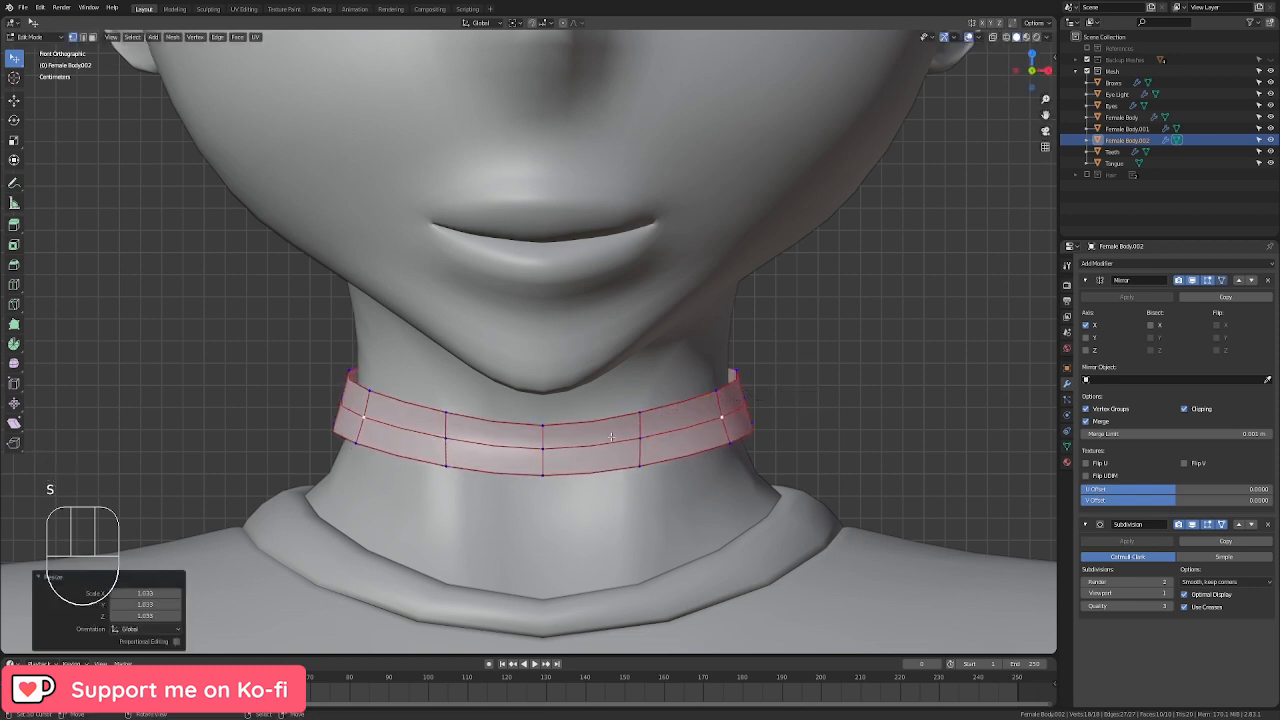
# Step: Stretch the neck band along Z by about 1.22 and raise its top edge loop slightly
pyautogui.press('s')
pyautogui.press('z')
pyautogui.click(755, 449)
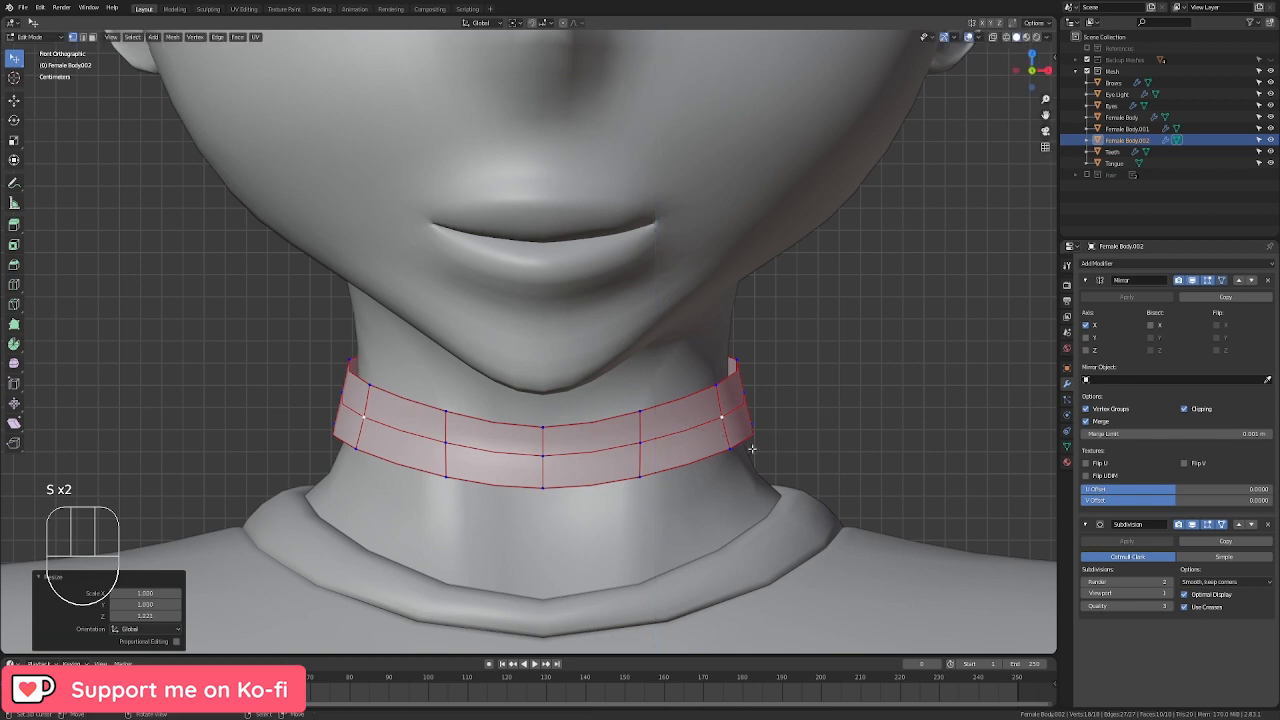
pyautogui.keyDown('alt'); pyautogui.click(677, 403); pyautogui.keyUp('alt')
pyautogui.press('g')
pyautogui.press('z')
pyautogui.click(753, 420)
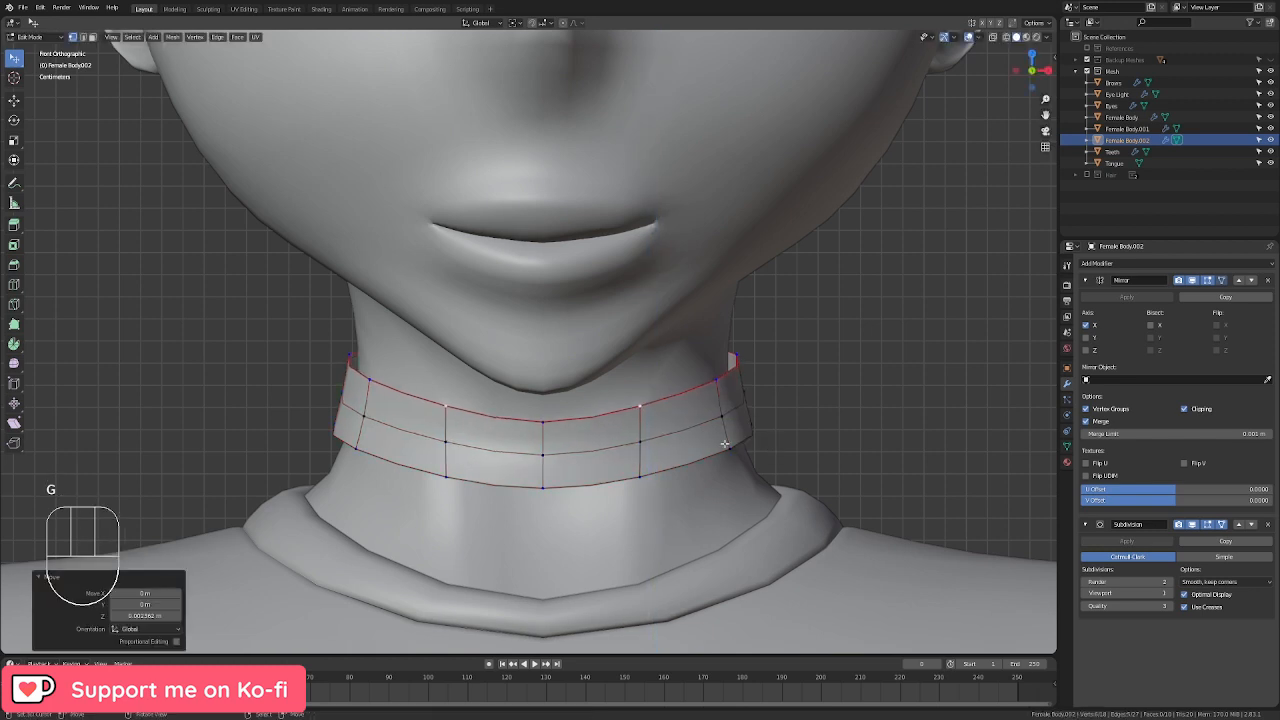
# Step: Add a Solidify modifier to the neck band and increase its thickness
pyautogui.press('Tab')
pyautogui.click(1131, 265)
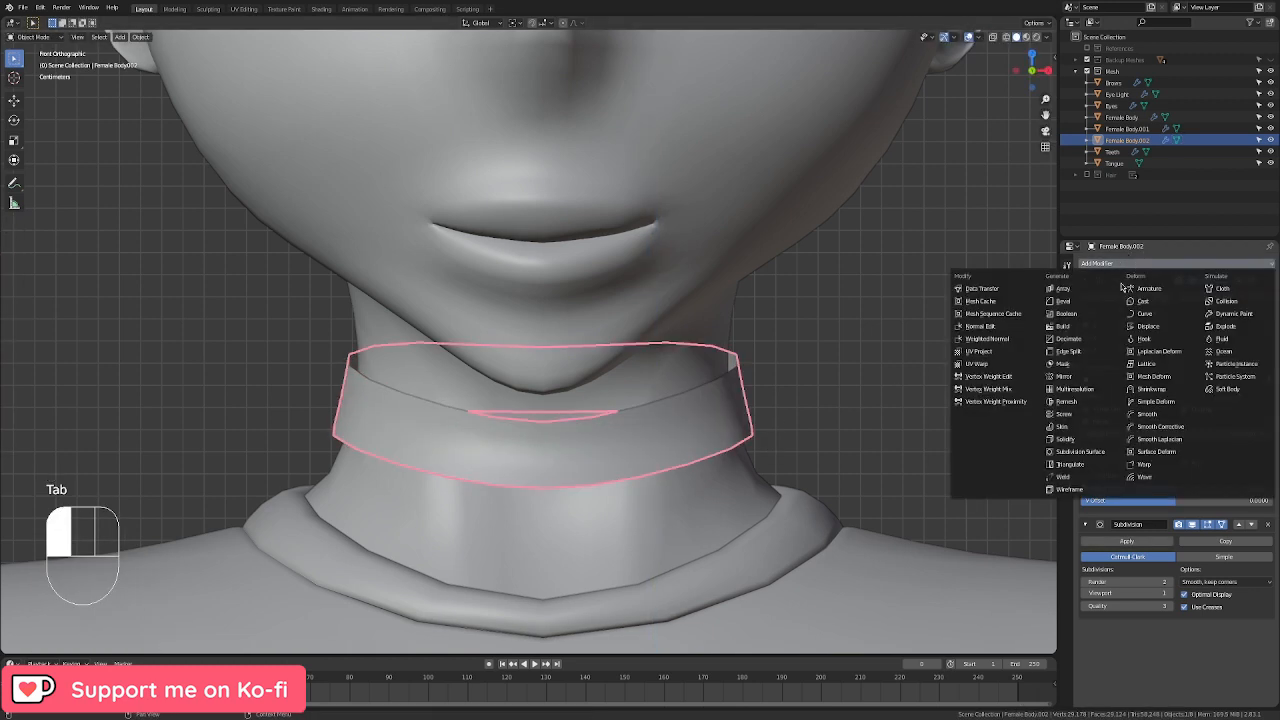
pyautogui.click(1065, 439)
pyautogui.moveTo(924, 449); pyautogui.dragTo(1041, 553, button='middle')
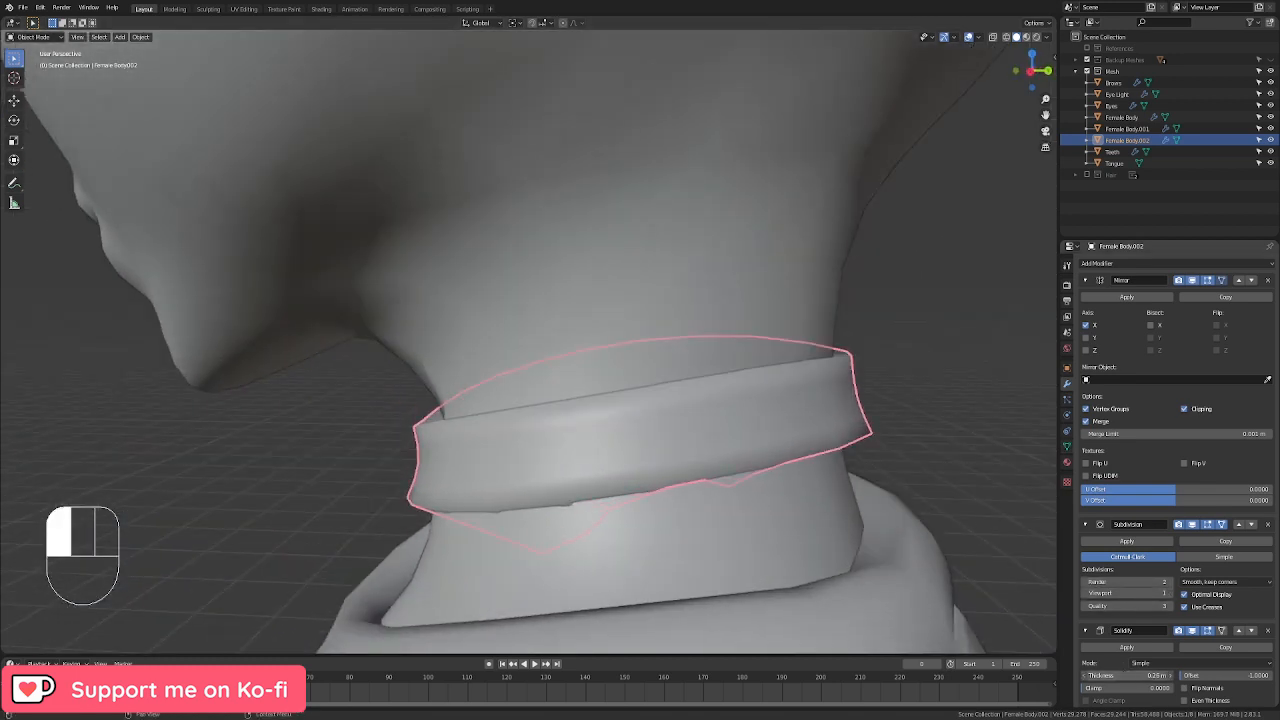
pyautogui.moveTo(1127, 675); pyautogui.dragTo(1112, 675)
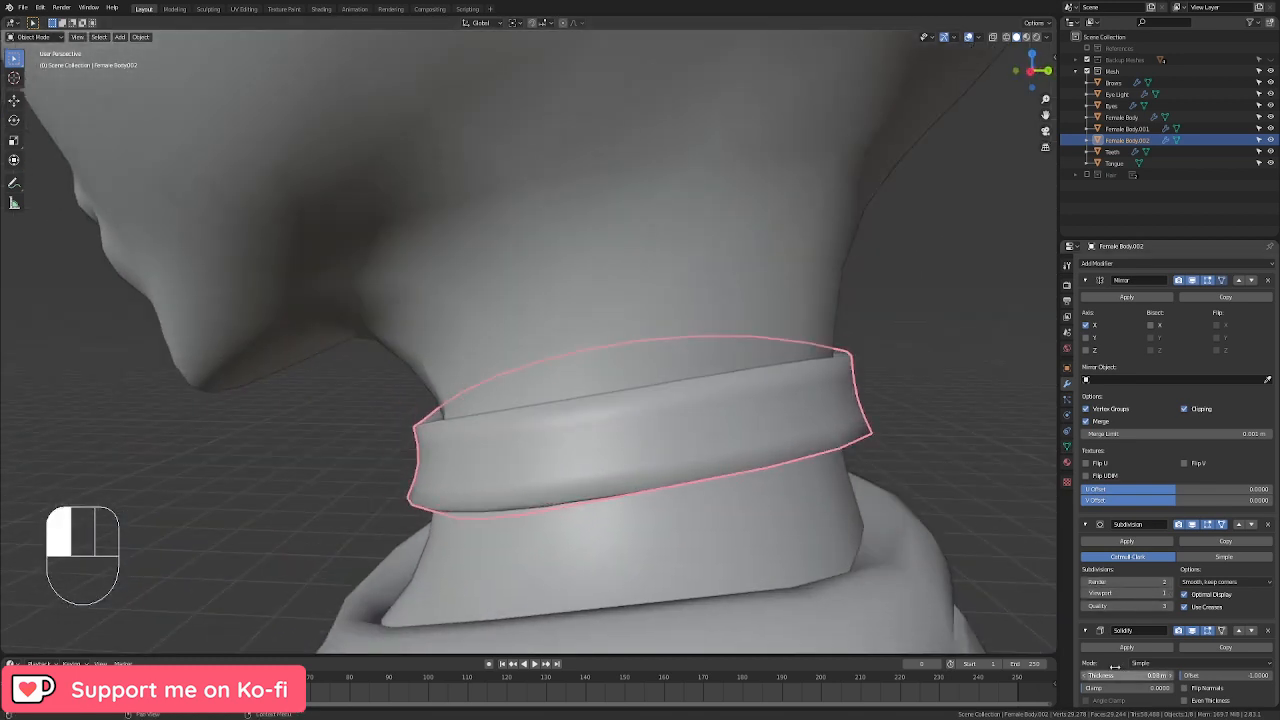
# Step: Reorient the neck band's face normals to correct the direction of the Solidify thickness
pyautogui.moveTo(900, 450); pyautogui.dragTo(930, 430, button='middle')
pyautogui.press('Tab')
pyautogui.hotkey('alt', 'n')
pyautogui.click(760, 445)
pyautogui.press('Tab')
pyautogui.scroll(-5, 737, 423)
pyautogui.moveTo(737, 423); pyautogui.dragTo(820, 400, button='middle')
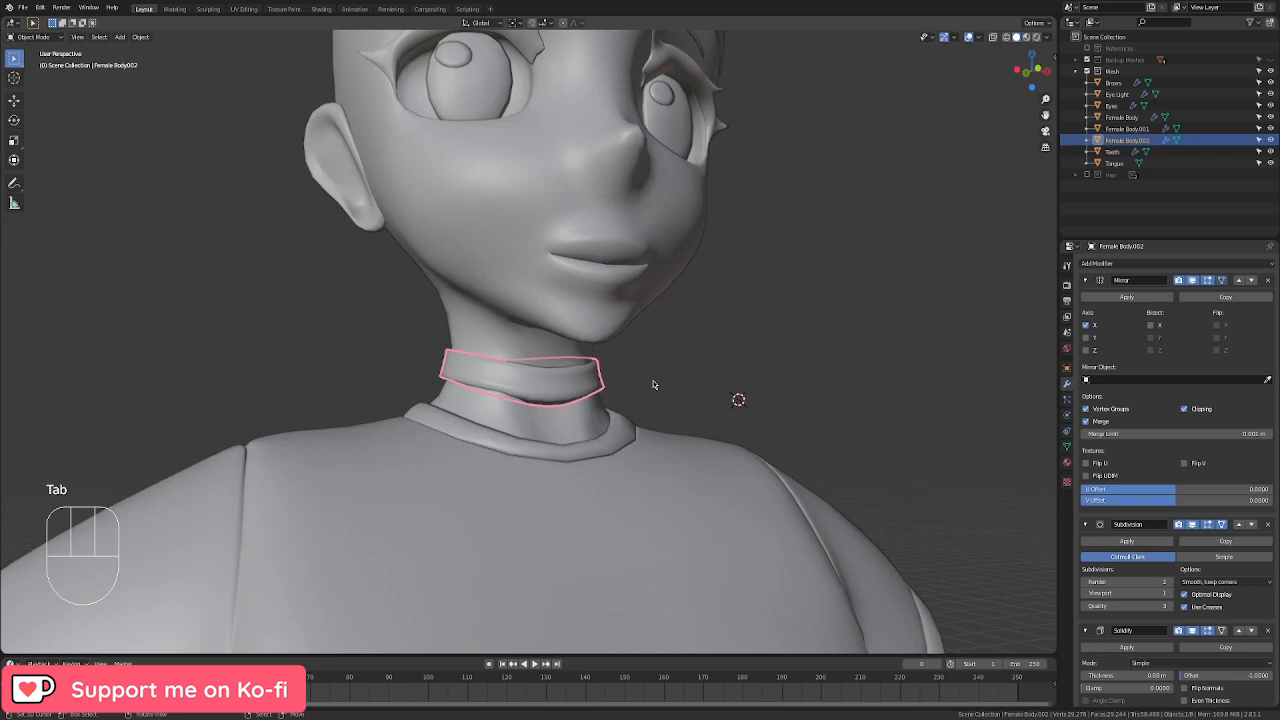
# Step: Set the neck band's Solidify thickness to 0.04 m
pyautogui.press('KP_1')
pyautogui.press('Tab')
pyautogui.scroll(6, 653, 380)
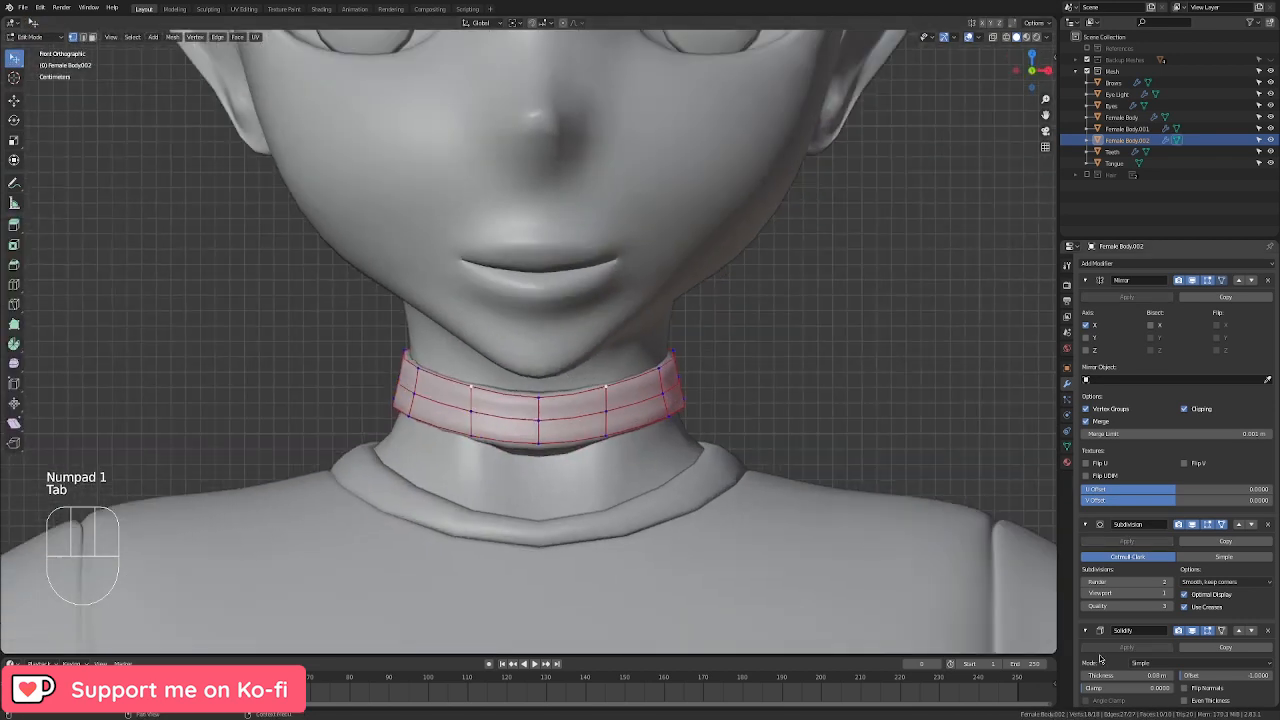
pyautogui.moveTo(1127, 675); pyautogui.dragTo(1100, 675)
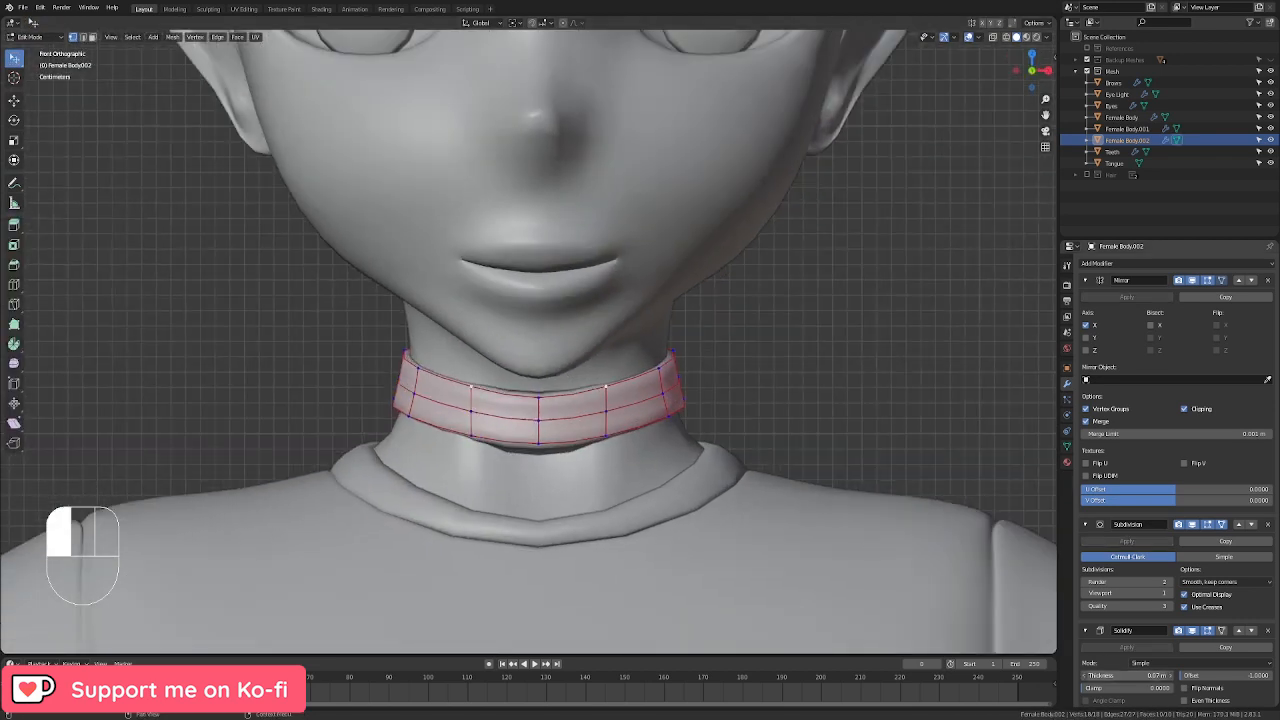
pyautogui.press('Tab')
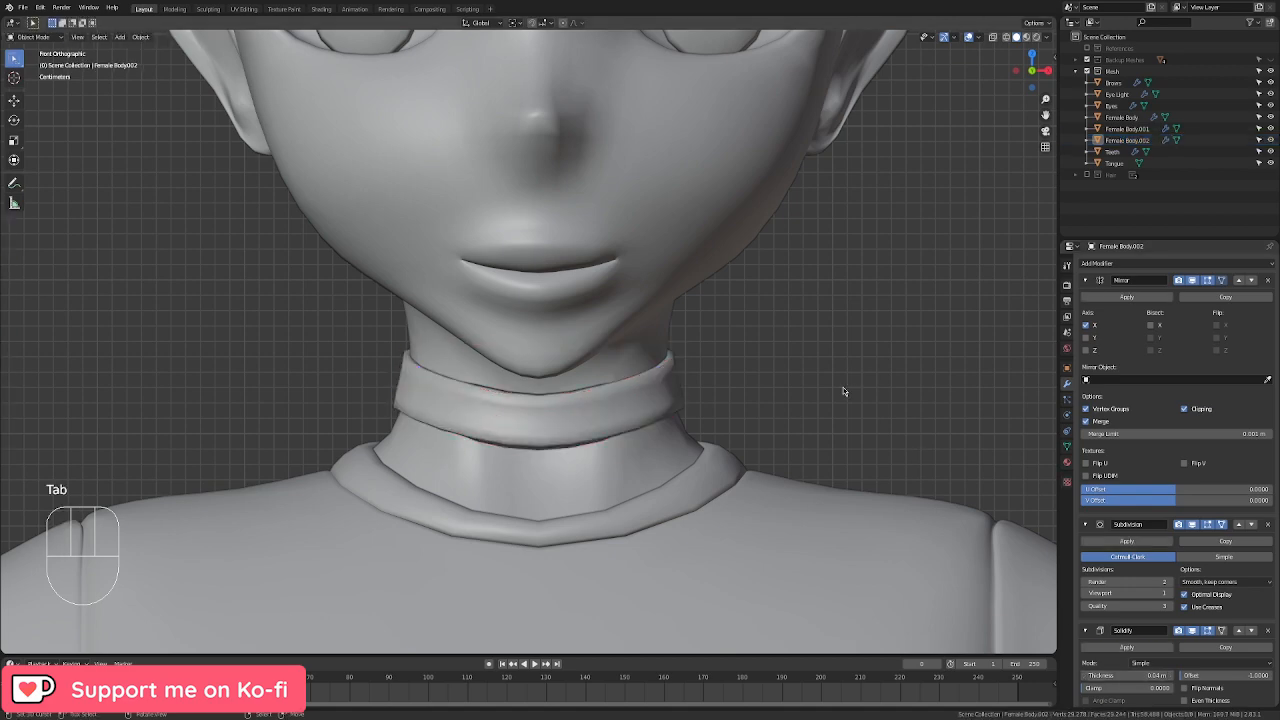
# Step: Examine the neck band and cropped T-shirt on the whole upper body from the front
pyautogui.scroll(-4, 843, 387)
pyautogui.scroll(1, 759, 414)
pyautogui.scroll(-4, 745, 422)
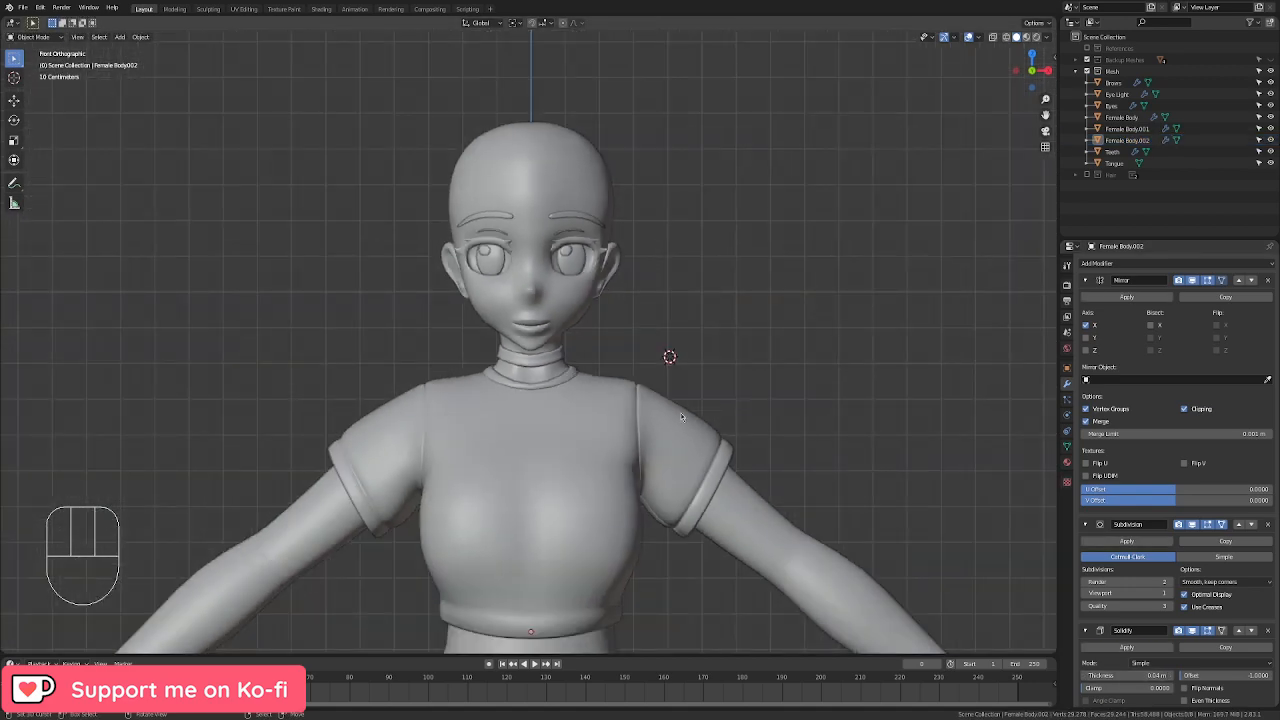
pyautogui.scroll(2, 682, 416)
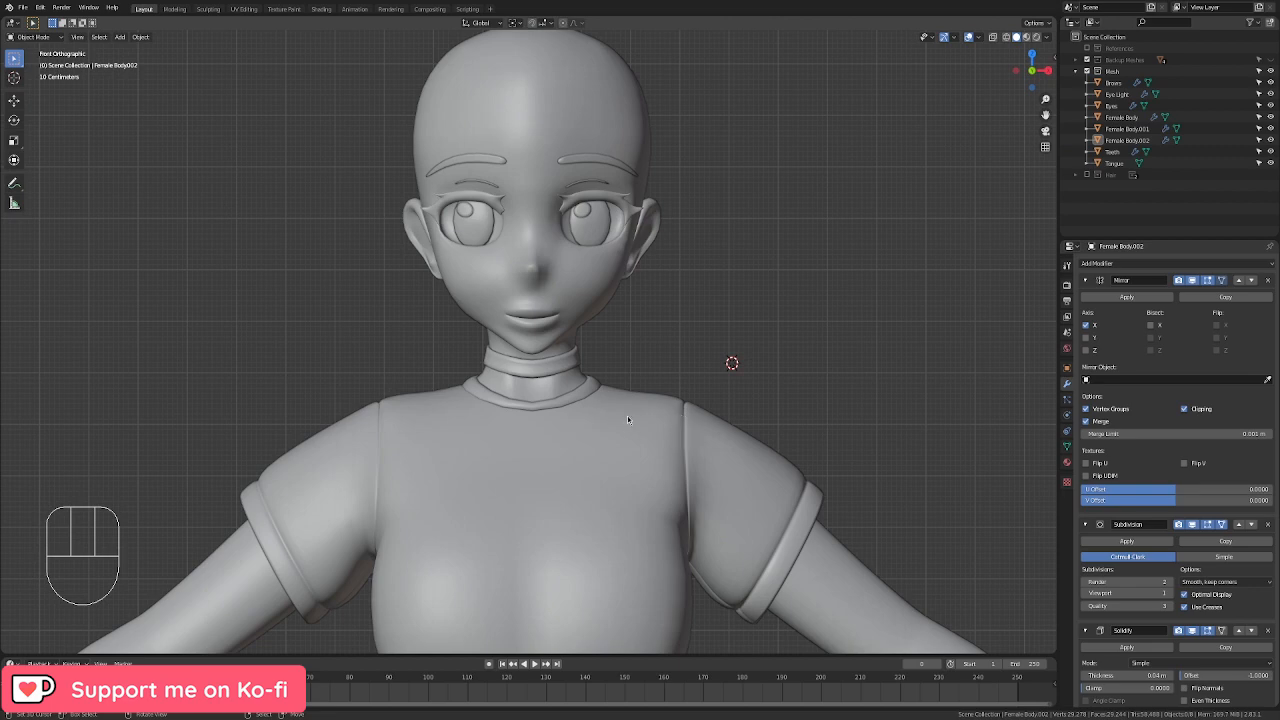
pyautogui.scroll(-2, 628, 417)
pyautogui.keyDown('shift'); pyautogui.moveTo(649, 466); pyautogui.dragTo(655, 373, button='middle'); pyautogui.keyUp('shift')
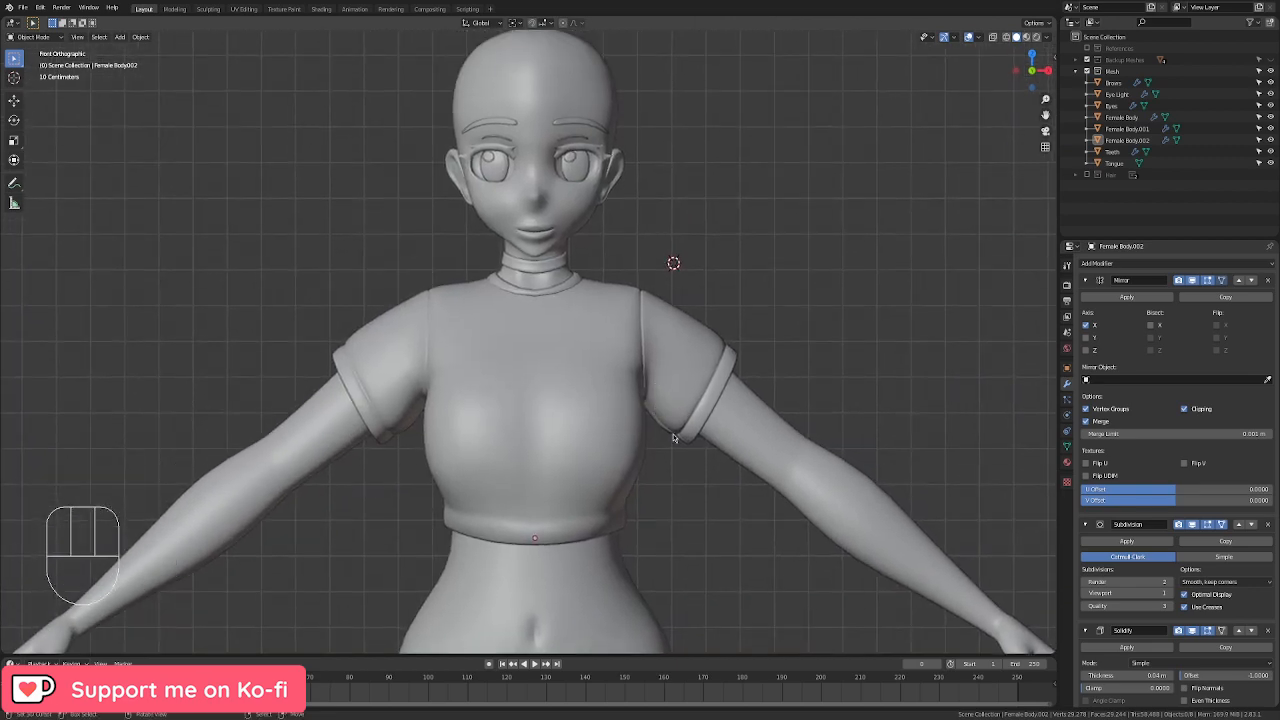
pyautogui.keyDown('shift'); pyautogui.moveTo(617, 298); pyautogui.dragTo(626, 370, button='middle'); pyautogui.keyUp('shift')
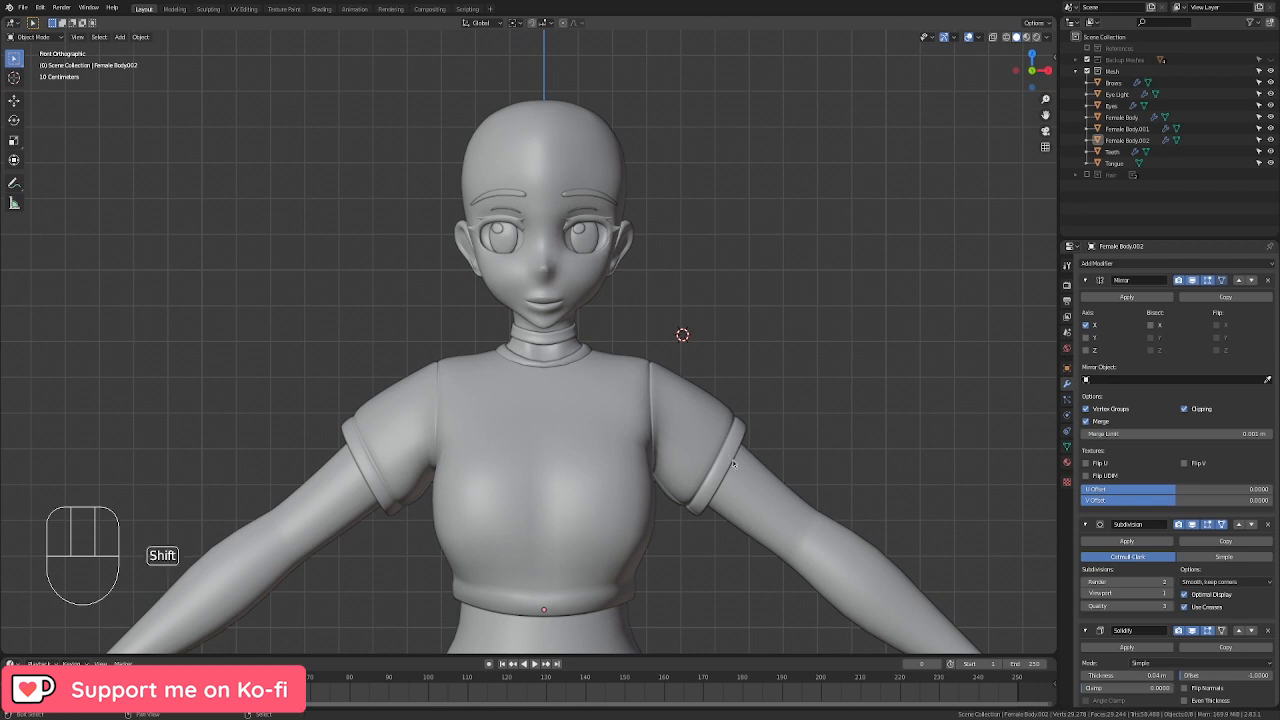
# Step: Select the body mesh's arm geometry from the wrist up to the edge loop beside the shoulder, with see-through display enabled
pyautogui.keyDown('shift'); pyautogui.moveTo(733, 463); pyautogui.dragTo(638, 371, button='middle'); pyautogui.keyUp('shift')
pyautogui.click(658, 388)
pyautogui.press('Tab')
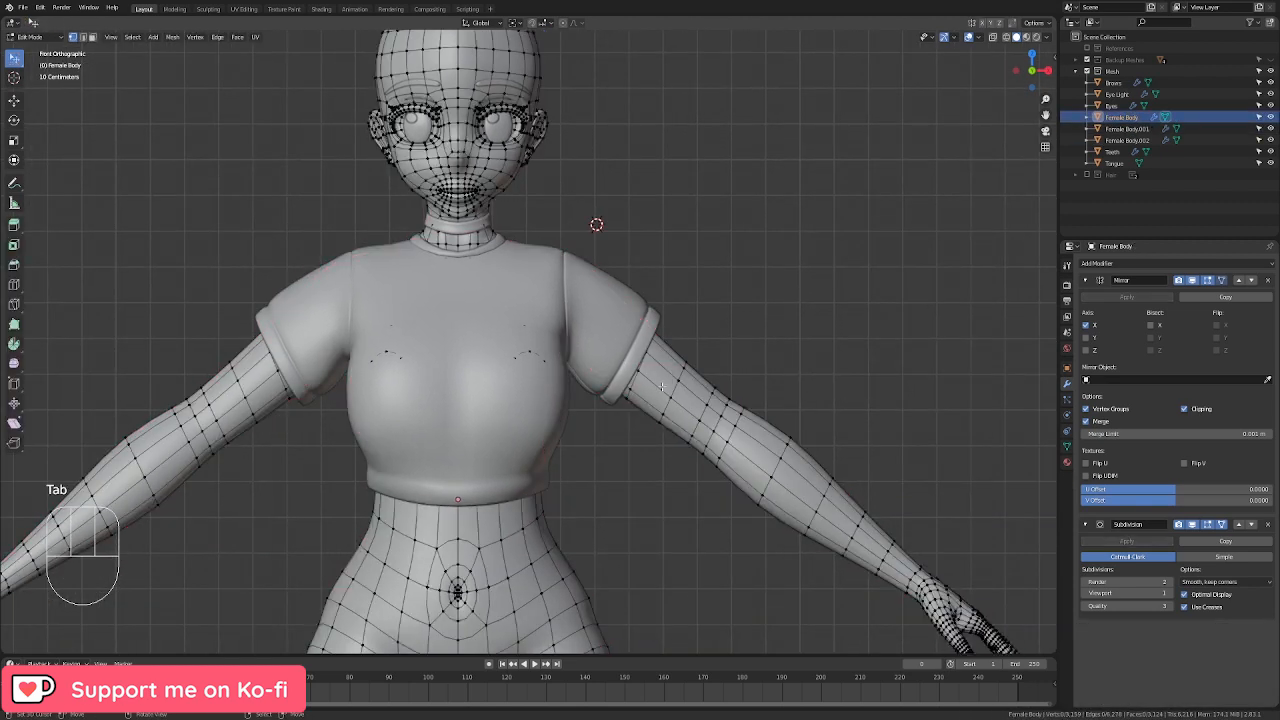
pyautogui.keyDown('shift'); pyautogui.moveTo(980, 320); pyautogui.dragTo(888, 220, button='middle'); pyautogui.keyUp('shift')
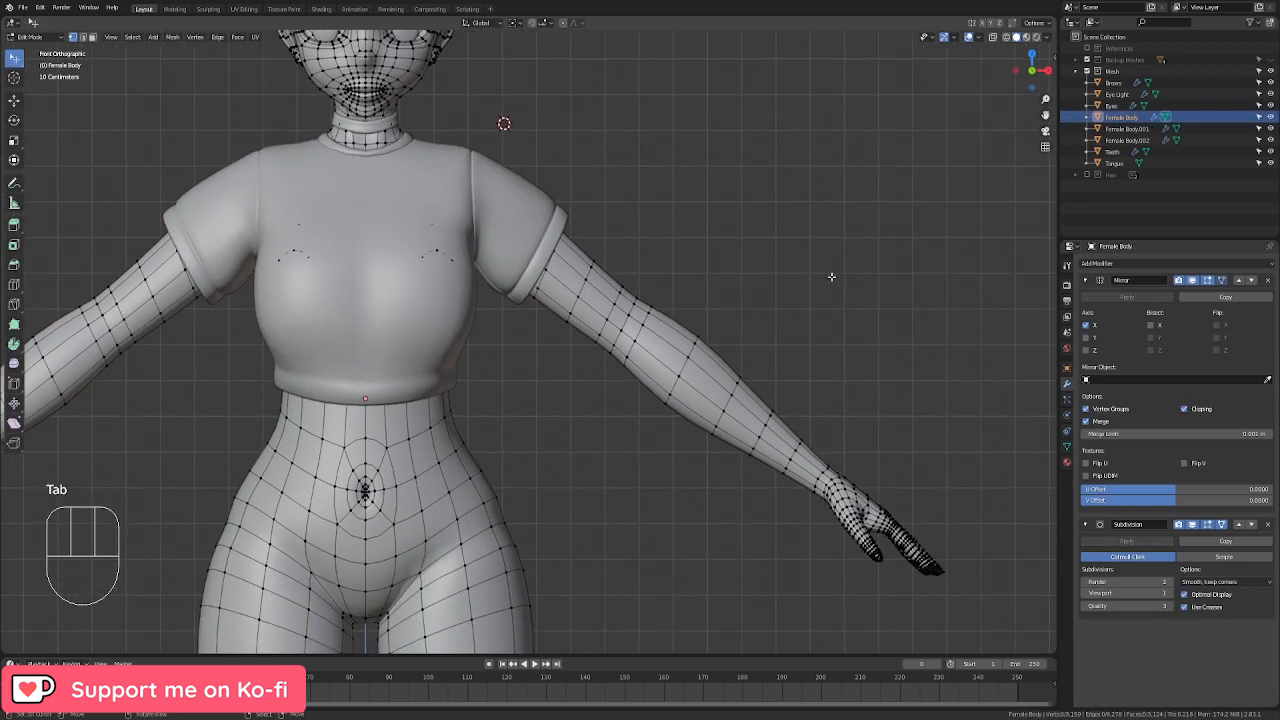
pyautogui.click(1000, 38)
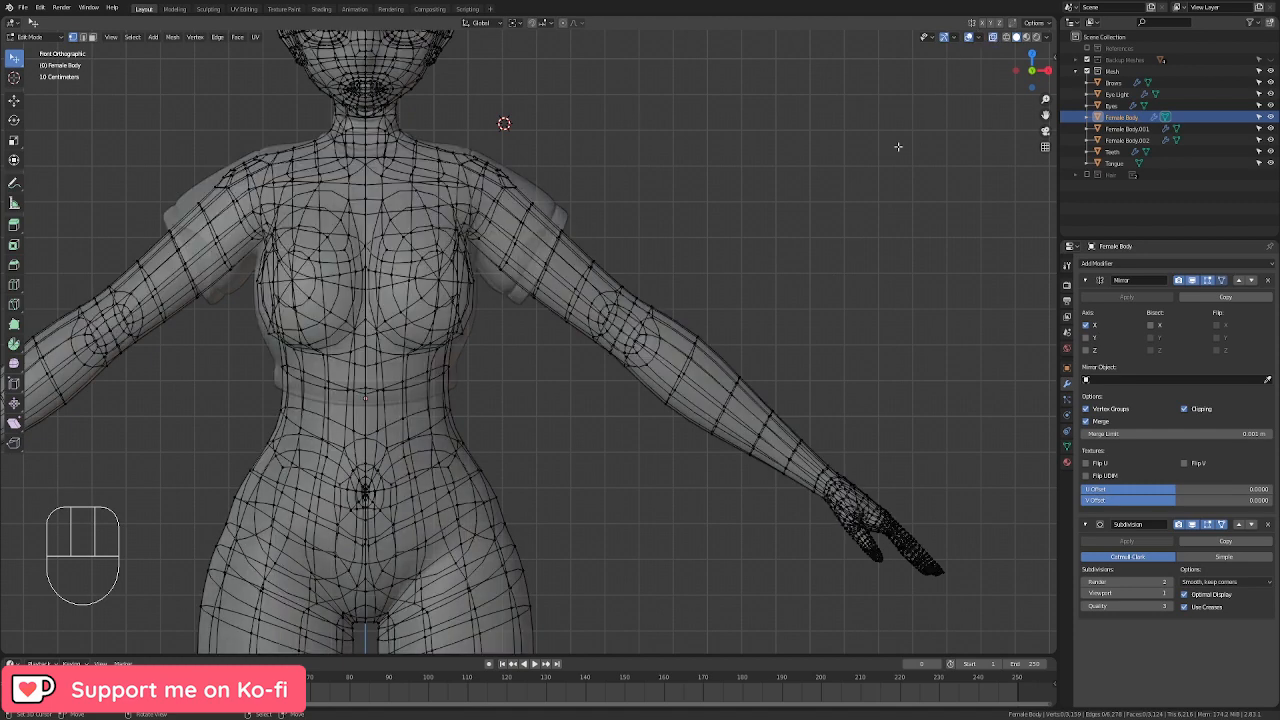
pyautogui.scroll(3, 598, 337)
pyautogui.press('c')
pyautogui.moveTo(598, 337)
pyautogui.mouseDown()
pyautogui.moveTo(597, 300)
pyautogui.moveTo(714, 423)
pyautogui.moveTo(849, 523)
pyautogui.moveTo(859, 548)
pyautogui.mouseUp()
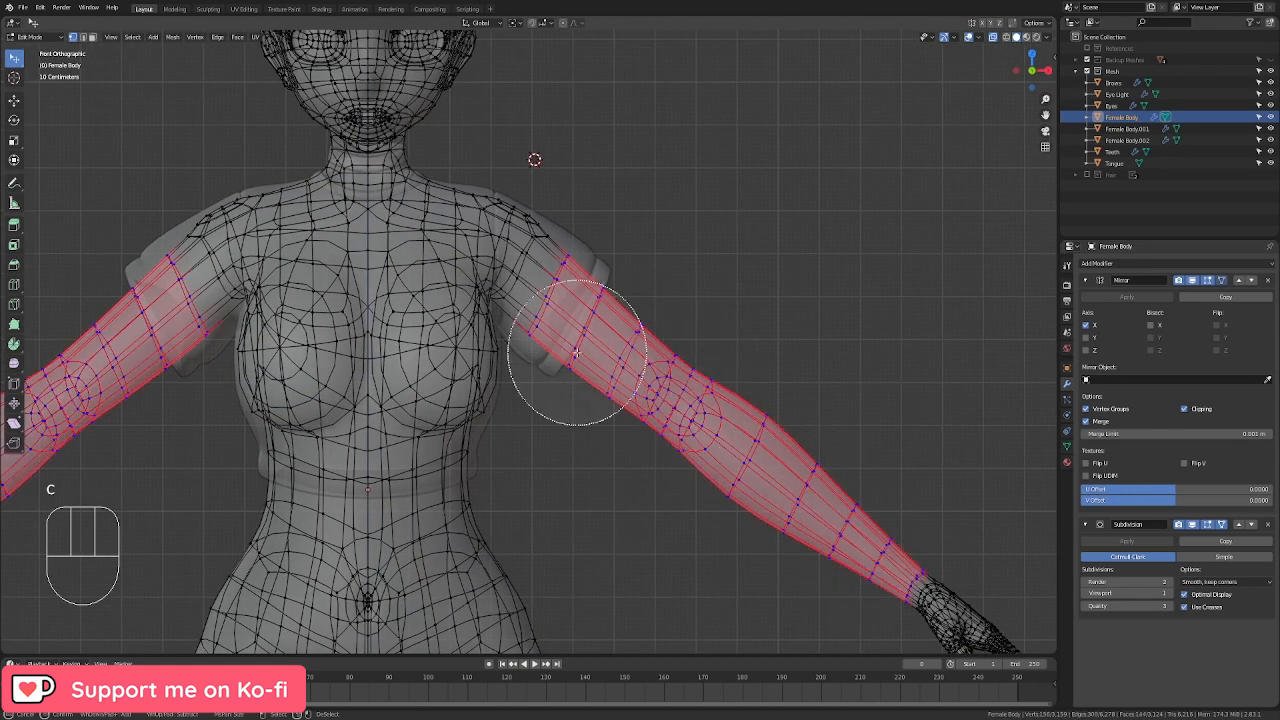
pyautogui.rightClick(562, 292)
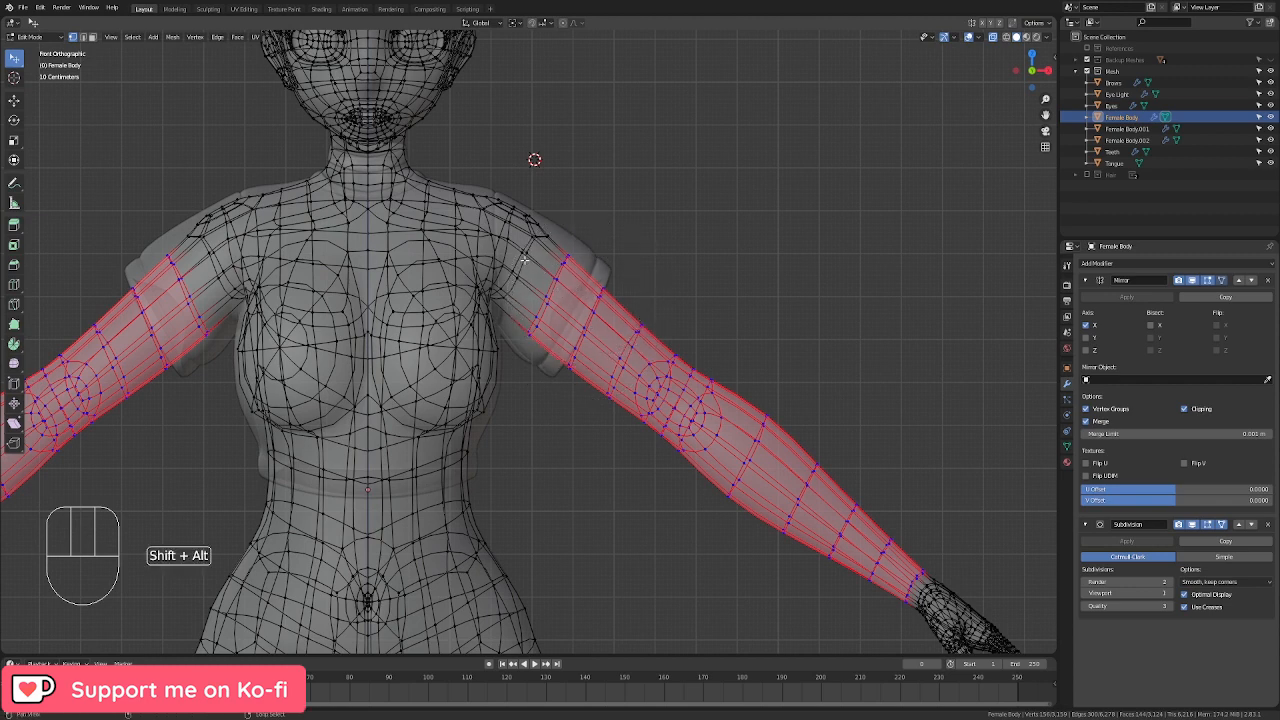
pyautogui.keyDown('alt'); pyautogui.keyDown('shift'); pyautogui.click(523, 260); pyautogui.keyUp('shift'); pyautogui.keyUp('alt')
pyautogui.press('c')
pyautogui.rightClick(580, 291)
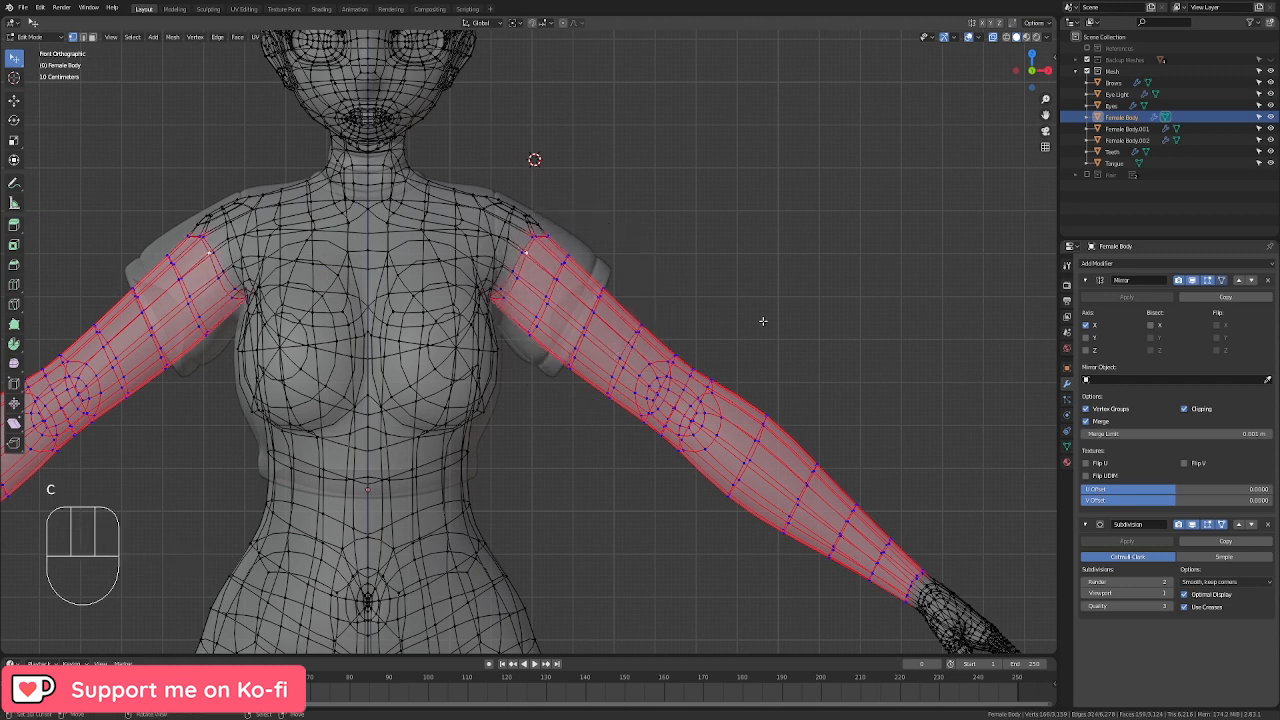
# Step: Duplicate the selected arm geometry in place, separate it into its own object and select that object
pyautogui.hotkey('shift', 'd')
pyautogui.rightClick(762, 321)
pyautogui.press('p')
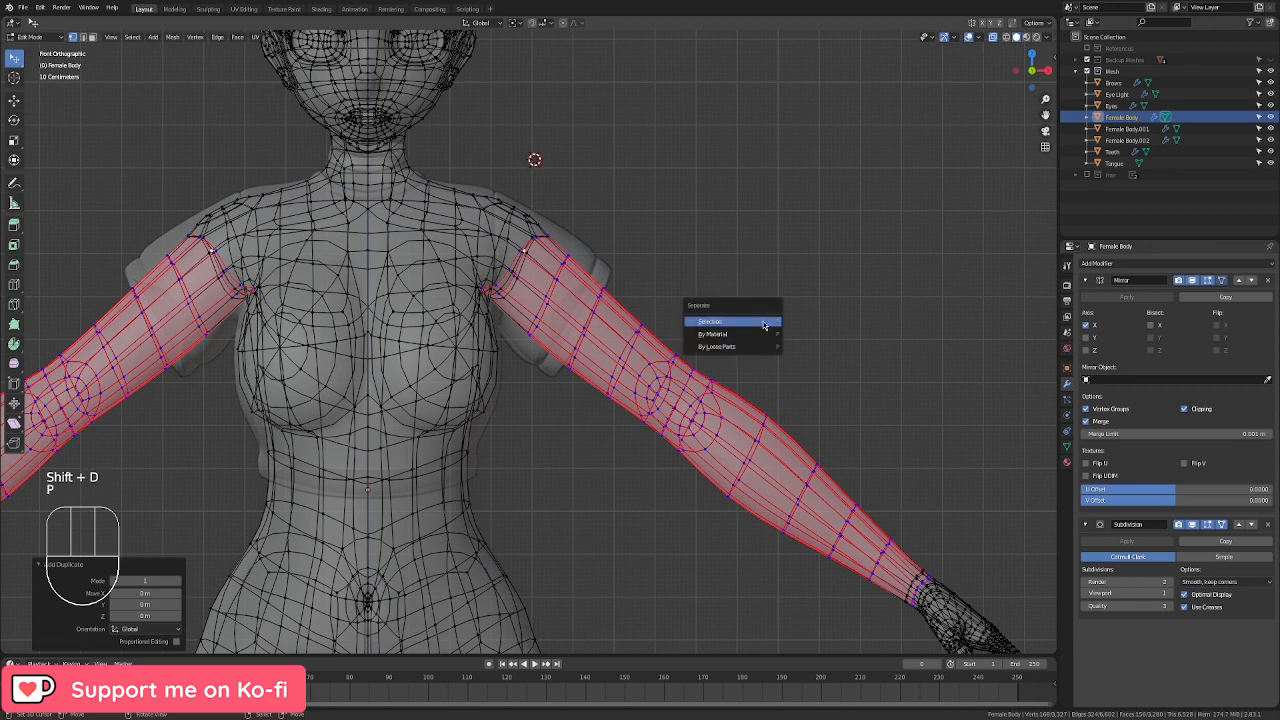
pyautogui.click(762, 321)
pyautogui.press('Tab')
pyautogui.click(705, 378)
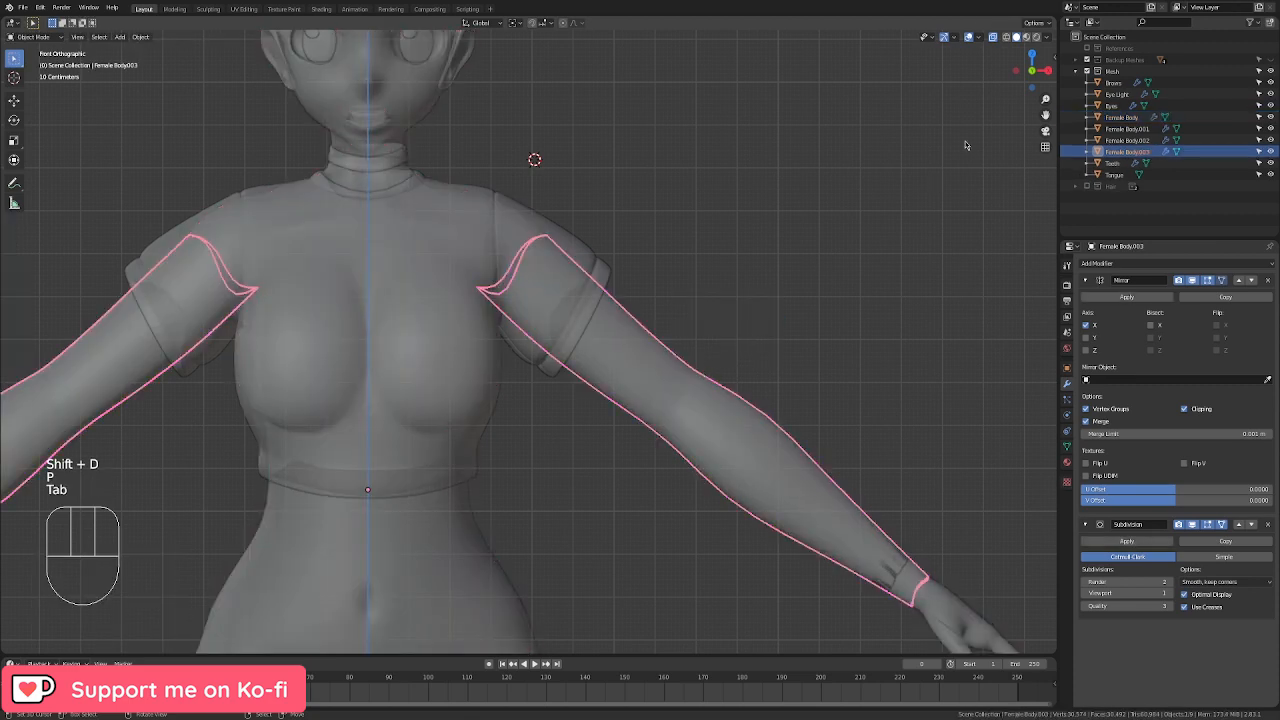
# Step: Turn off see-through display and expand the whole arm sleeve outward along its normals so it clears the skin
pyautogui.click(994, 38)
pyautogui.press('Tab')
pyautogui.press('a')
pyautogui.hotkey('alt', 's')
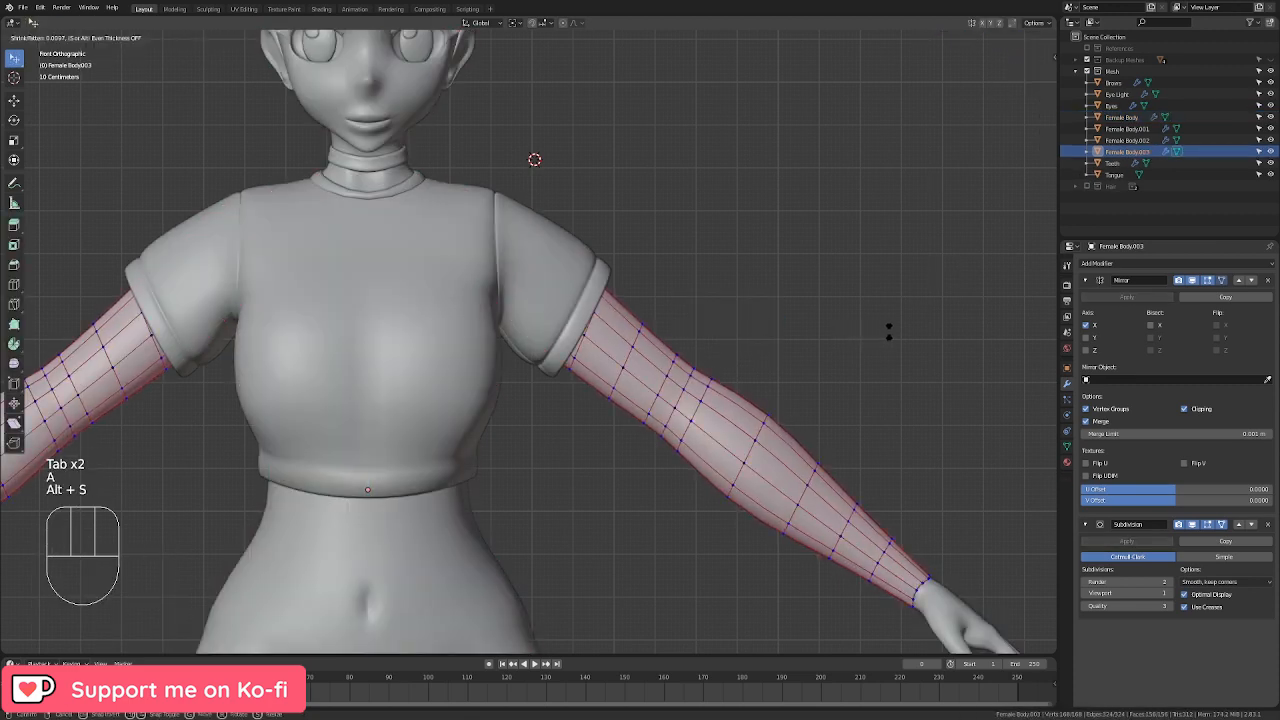
pyautogui.click(900, 329)
pyautogui.keyDown('shift'); pyautogui.moveTo(852, 369); pyautogui.dragTo(551, 303, button='middle'); pyautogui.keyUp('shift')
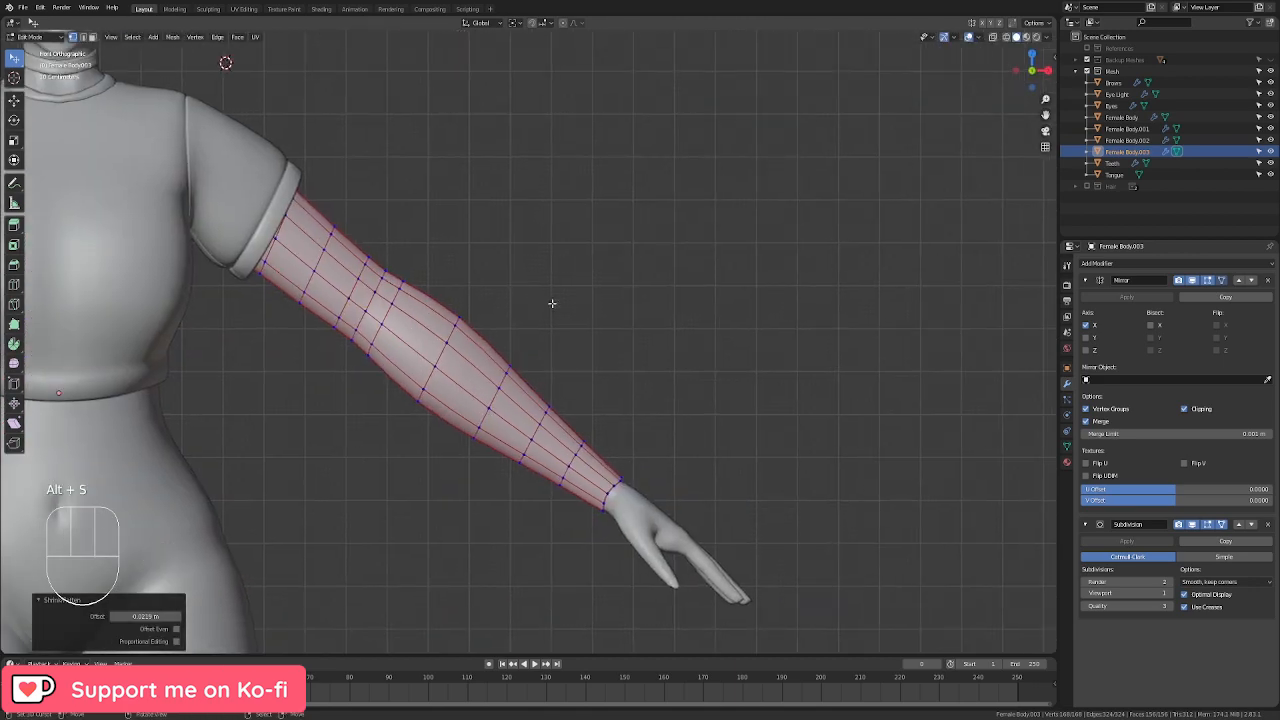
pyautogui.scroll(3, 557, 320)
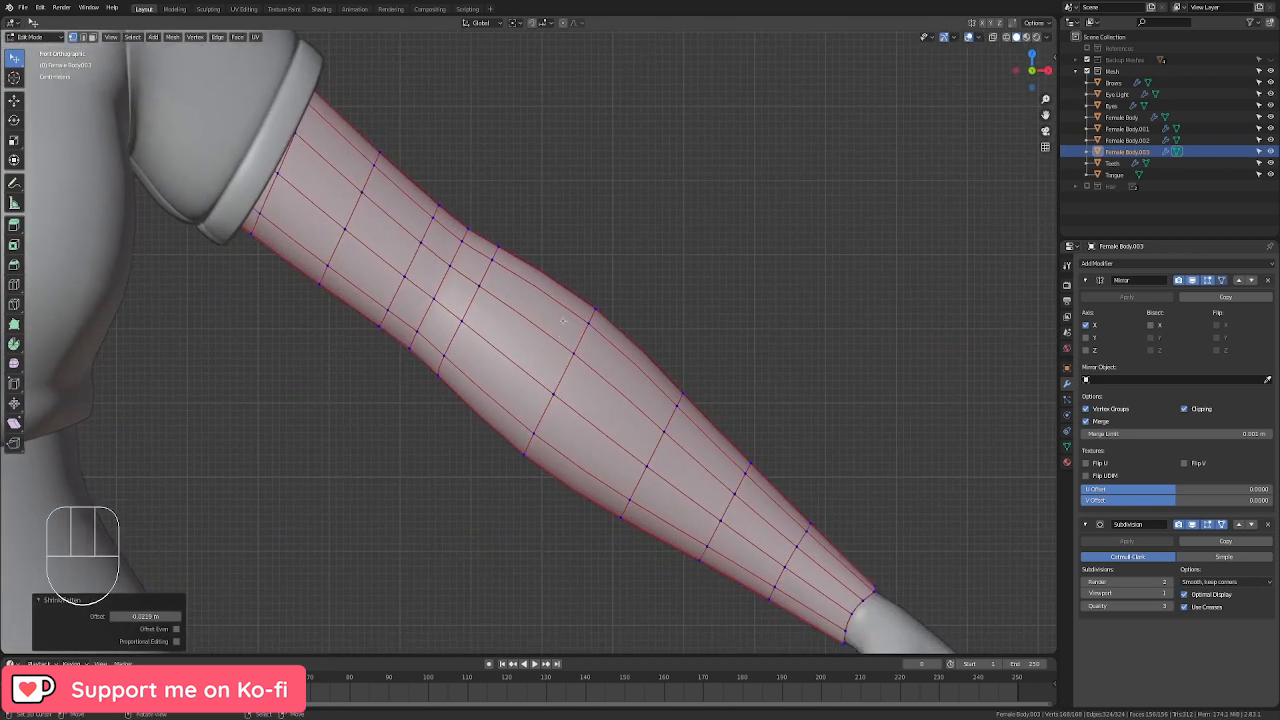
pyautogui.hotkey('alt', 's')
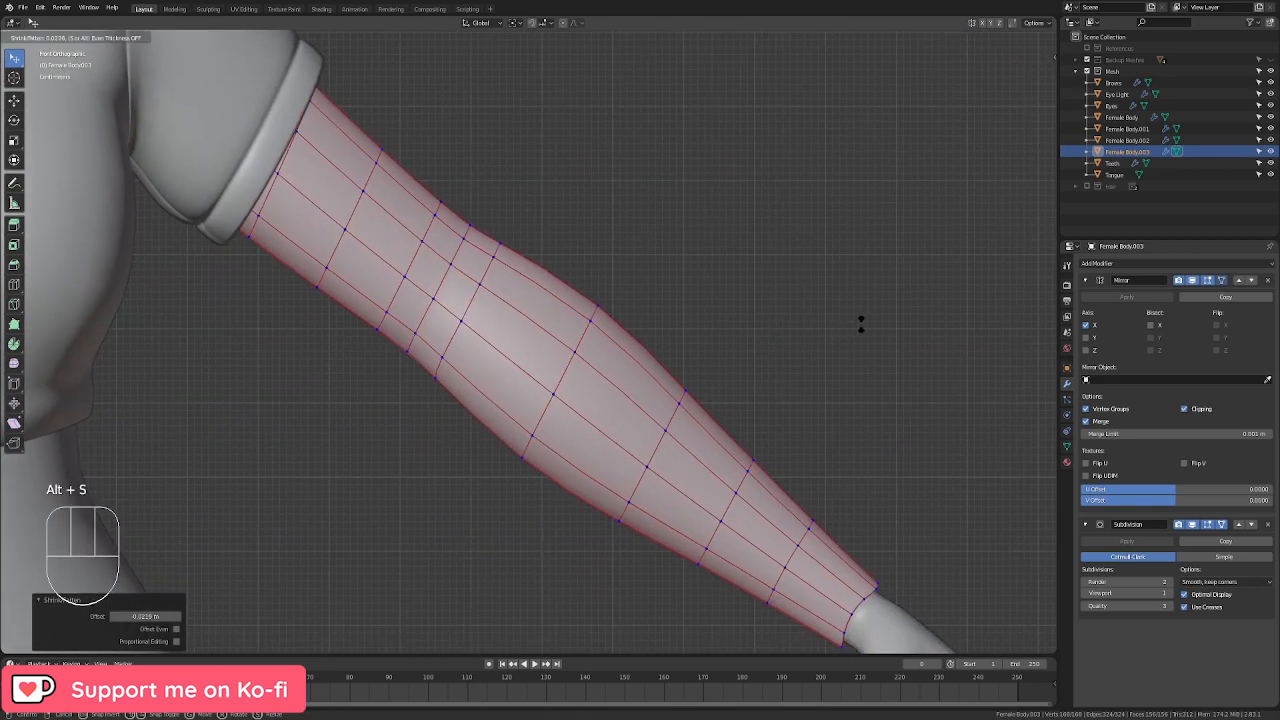
pyautogui.click(861, 324)
# Step: Flatten the sleeve's wrist edge loop along X with scale 0, rotate it square to the forearm and enlarge it about 1.245 times
pyautogui.keyDown('shift'); pyautogui.moveTo(838, 436); pyautogui.dragTo(389, 160, button='middle'); pyautogui.keyUp('shift')
pyautogui.scroll(2, 389, 160)
pyautogui.keyDown('alt'); pyautogui.click(359, 310); pyautogui.keyUp('alt')
pyautogui.press('s')
pyautogui.press('x')
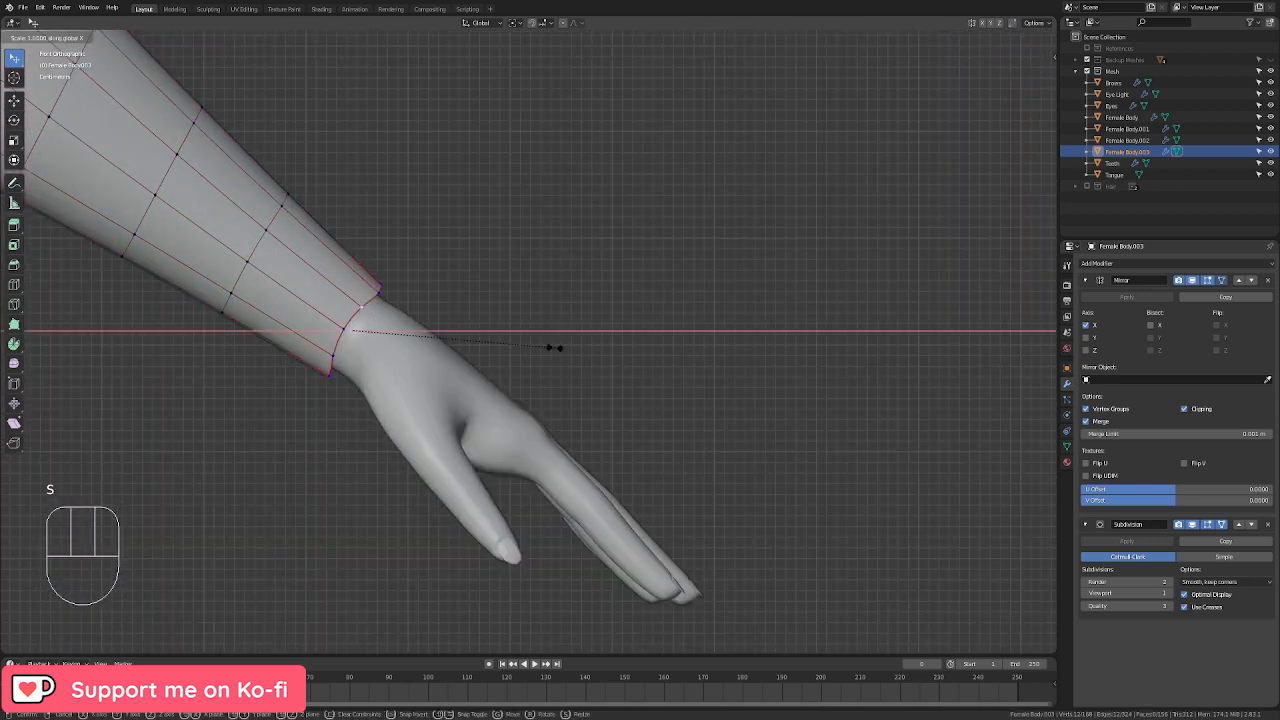
pyautogui.click(553, 347)
pyautogui.press('r')
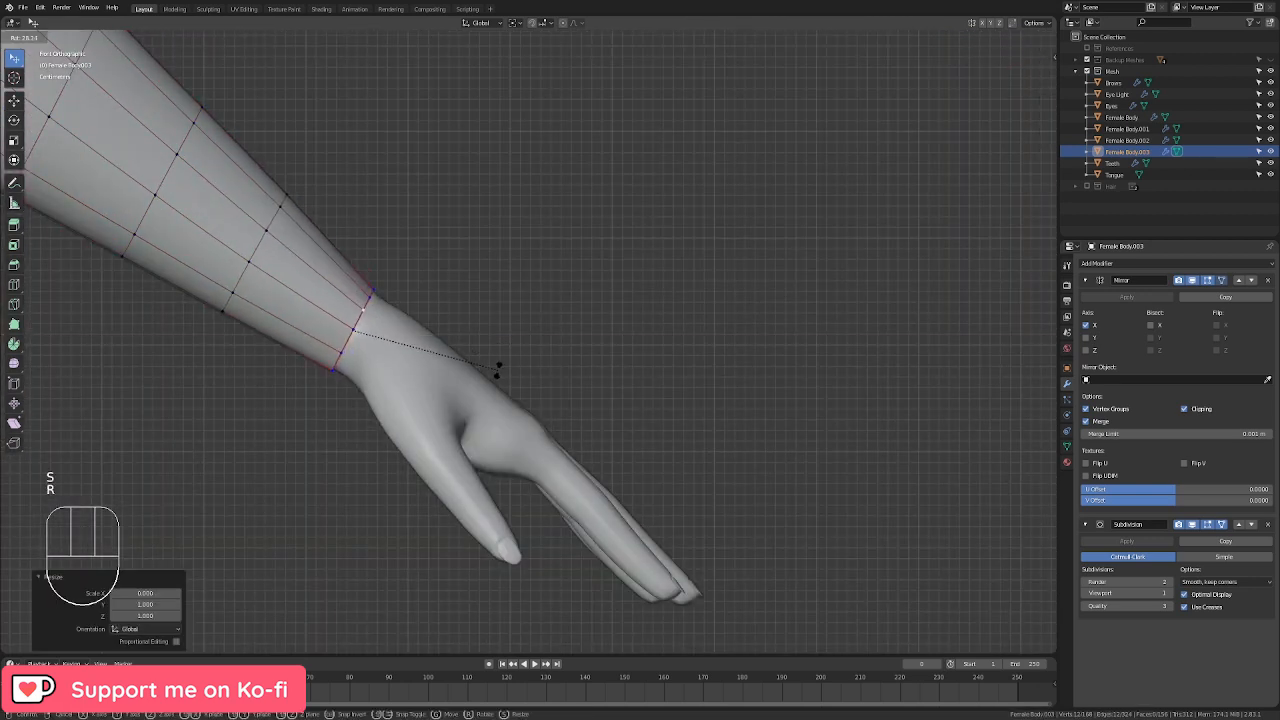
pyautogui.click(490, 370)
pyautogui.press('s')
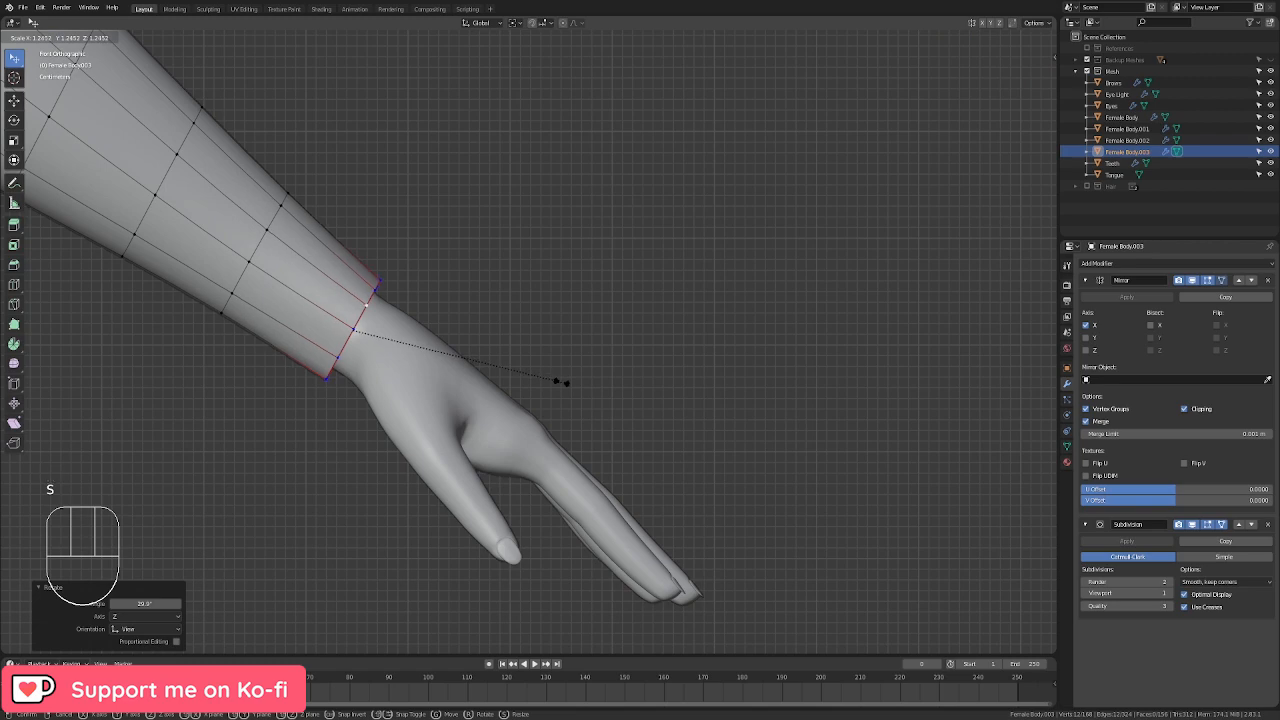
pyautogui.click(556, 381)
# Step: Extrude the sleeve's wrist loop toward the hand and enlarge the new end loop into a flared cuff
pyautogui.moveTo(556, 381); pyautogui.dragTo(482, 268, button='middle')
pyautogui.press('KP_1')
pyautogui.press('e')
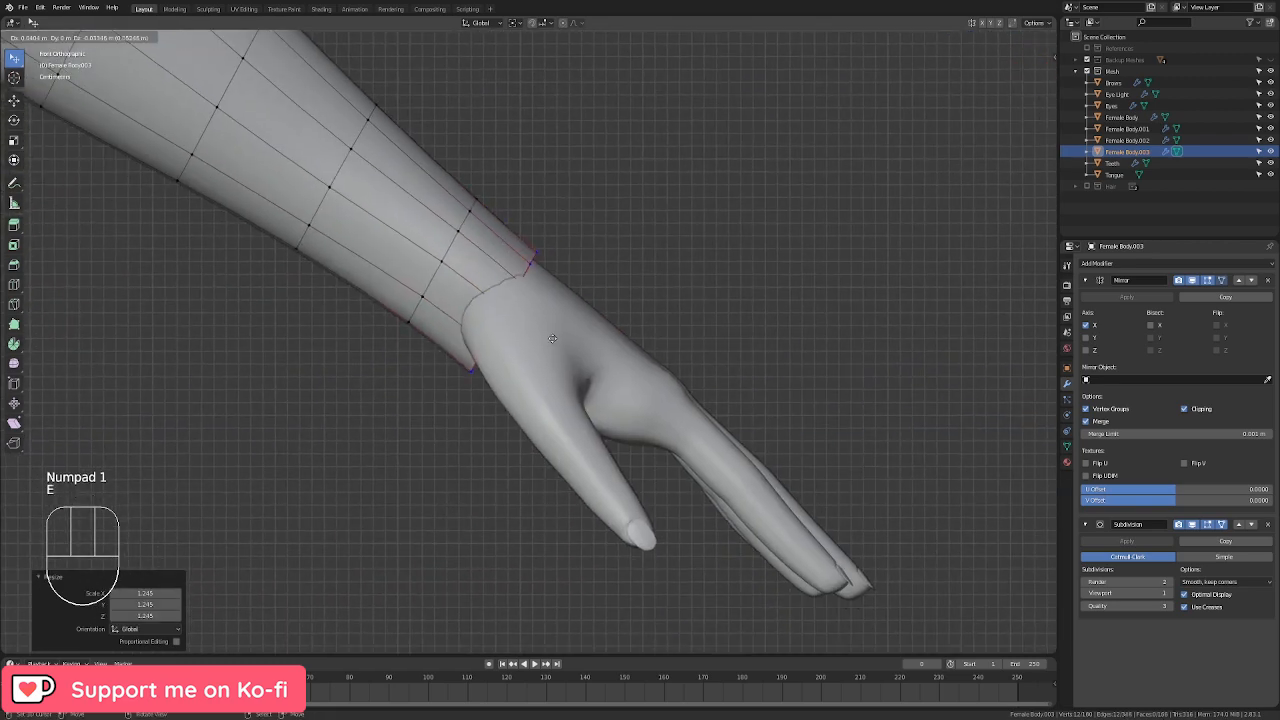
pyautogui.click(527, 310)
pyautogui.press('s')
pyautogui.click(577, 343)
# Step: Select both edge loops of the cuff, shift them slightly along Y and rotate them to fit around the wrist
pyautogui.moveTo(577, 343); pyautogui.dragTo(566, 455, button='middle')
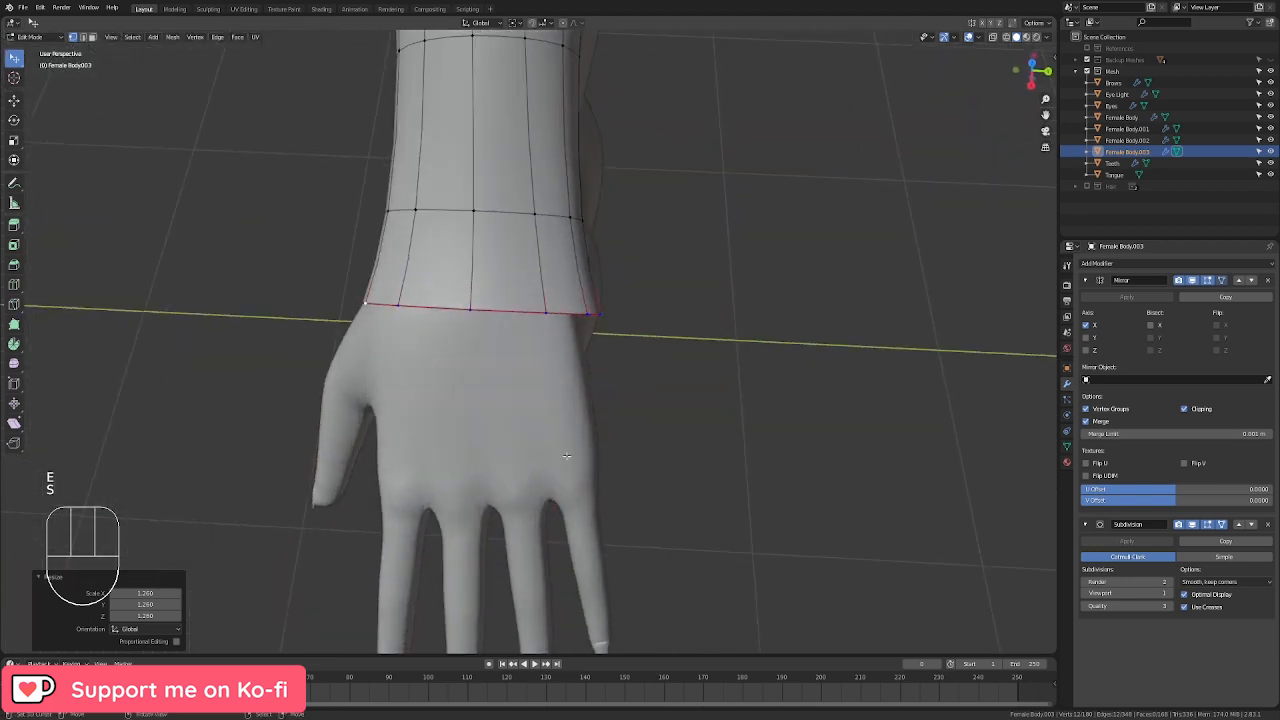
pyautogui.keyDown('alt'); pyautogui.keyDown('shift'); pyautogui.click(533, 219); pyautogui.keyUp('shift'); pyautogui.keyUp('alt')
pyautogui.keyDown('shift'); pyautogui.moveTo(533, 216); pyautogui.dragTo(685, 429, button='middle'); pyautogui.keyUp('shift')
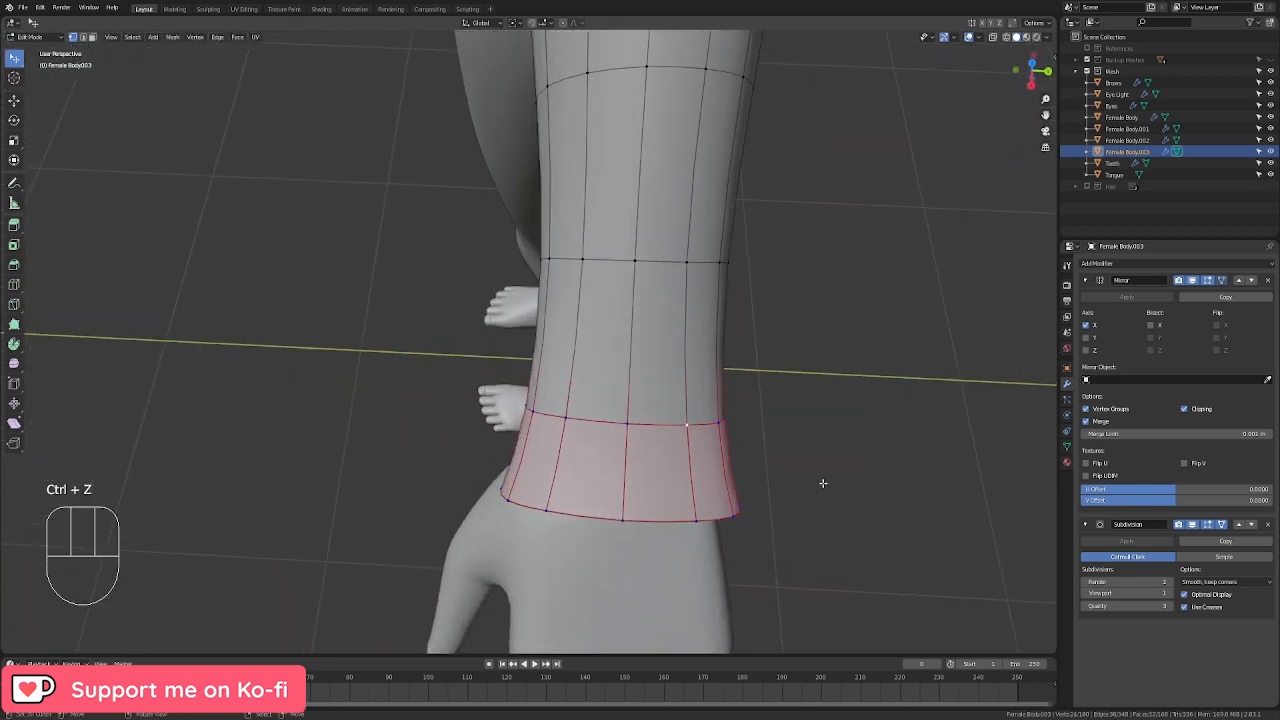
pyautogui.press('g')
pyautogui.press('x')
pyautogui.rightClick(804, 477)
pyautogui.press('g')
pyautogui.press('y')
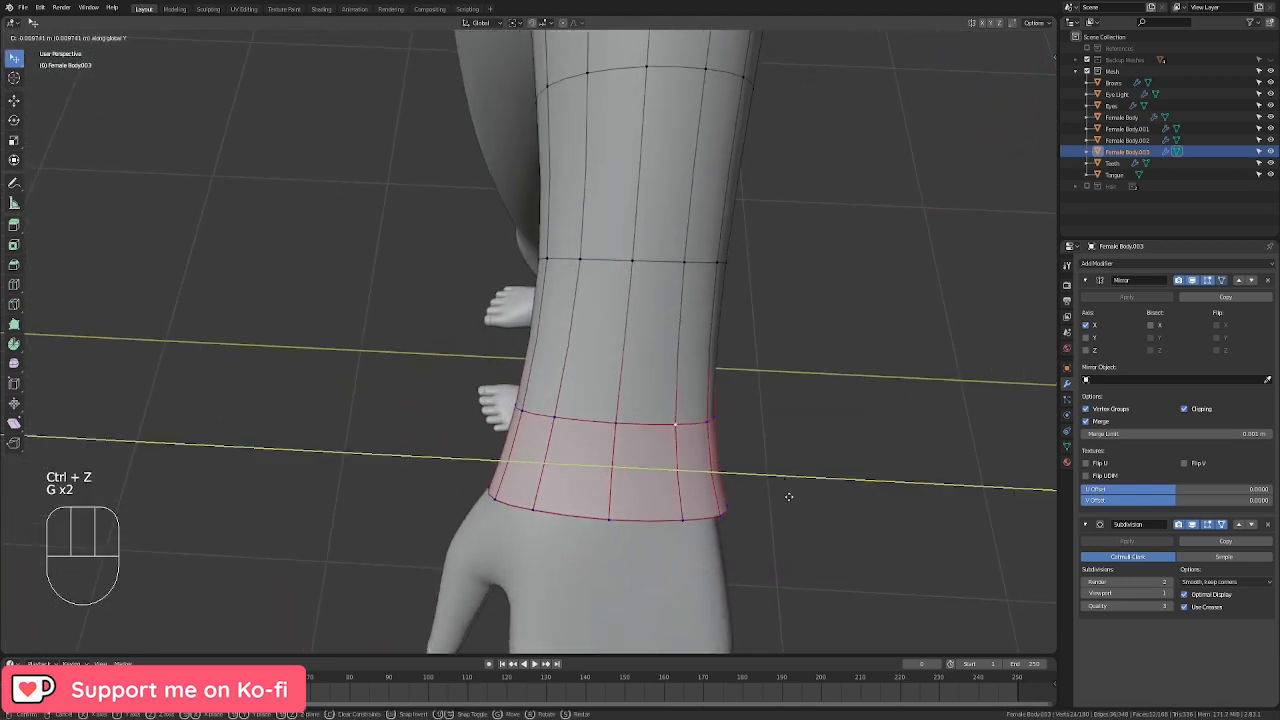
pyautogui.click(786, 491)
pyautogui.press('r')
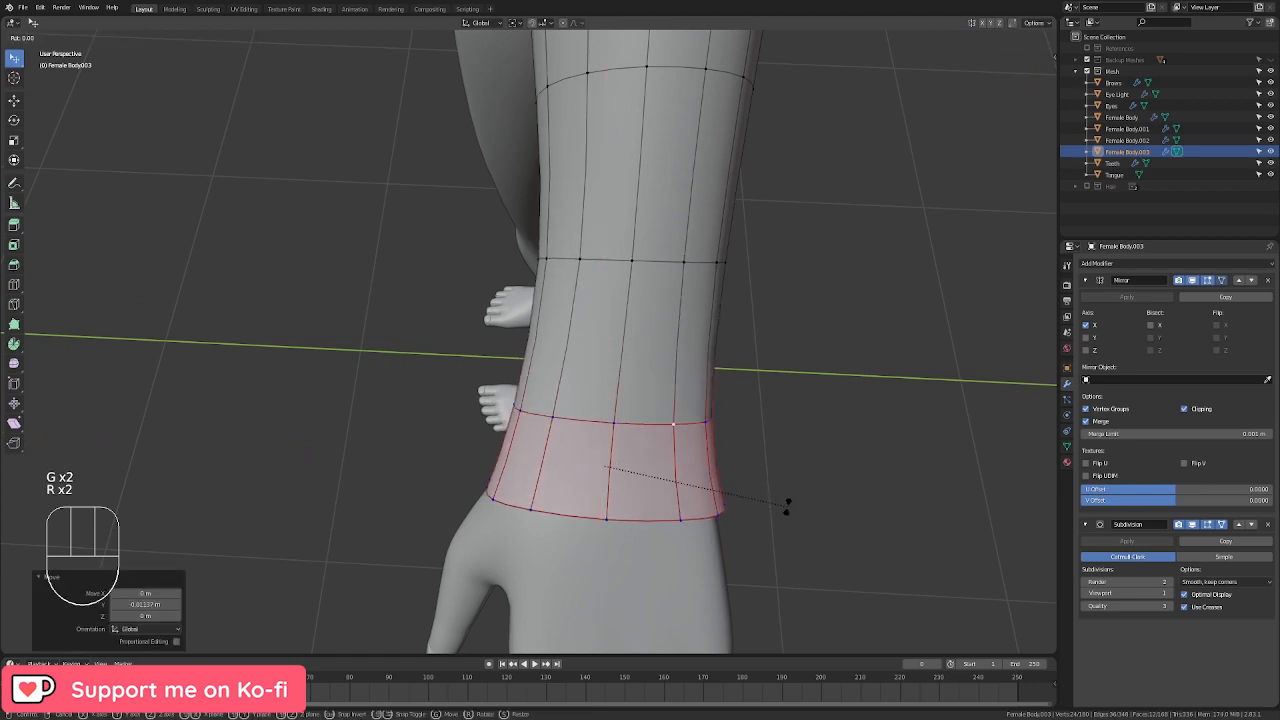
pyautogui.click(789, 520)
# Step: Reselect the cuff's two edge loops, rotate them about Z and nudge them to align with the hand
pyautogui.moveTo(789, 520); pyautogui.dragTo(830, 300, button='middle')
pyautogui.keyDown('alt'); pyautogui.rightClick(740, 372); pyautogui.keyUp('alt')
pyautogui.moveTo(740, 372); pyautogui.dragTo(724, 490, button='middle')
pyautogui.keyDown('alt'); pyautogui.keyDown('shift'); pyautogui.rightClick(674, 394); pyautogui.keyUp('shift'); pyautogui.keyUp('alt')
pyautogui.press('r')
pyautogui.press('z')
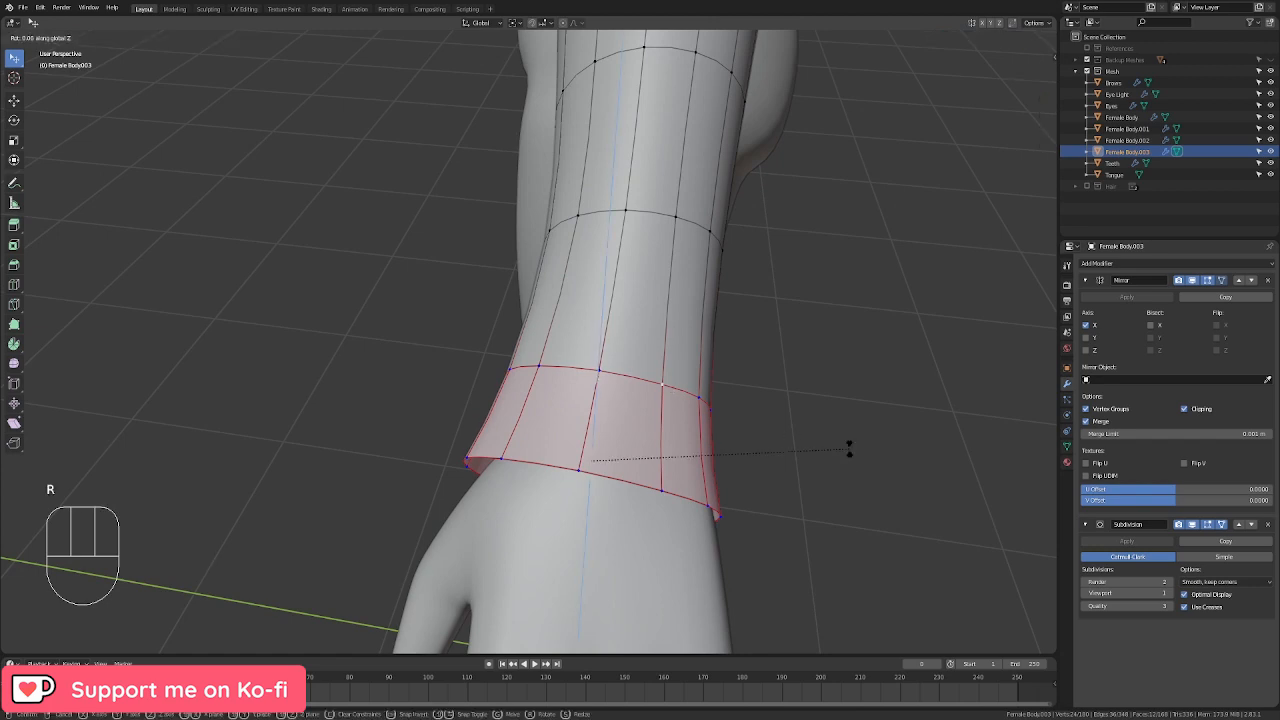
pyautogui.click(849, 440)
pyautogui.press('g')
pyautogui.click(852, 441)
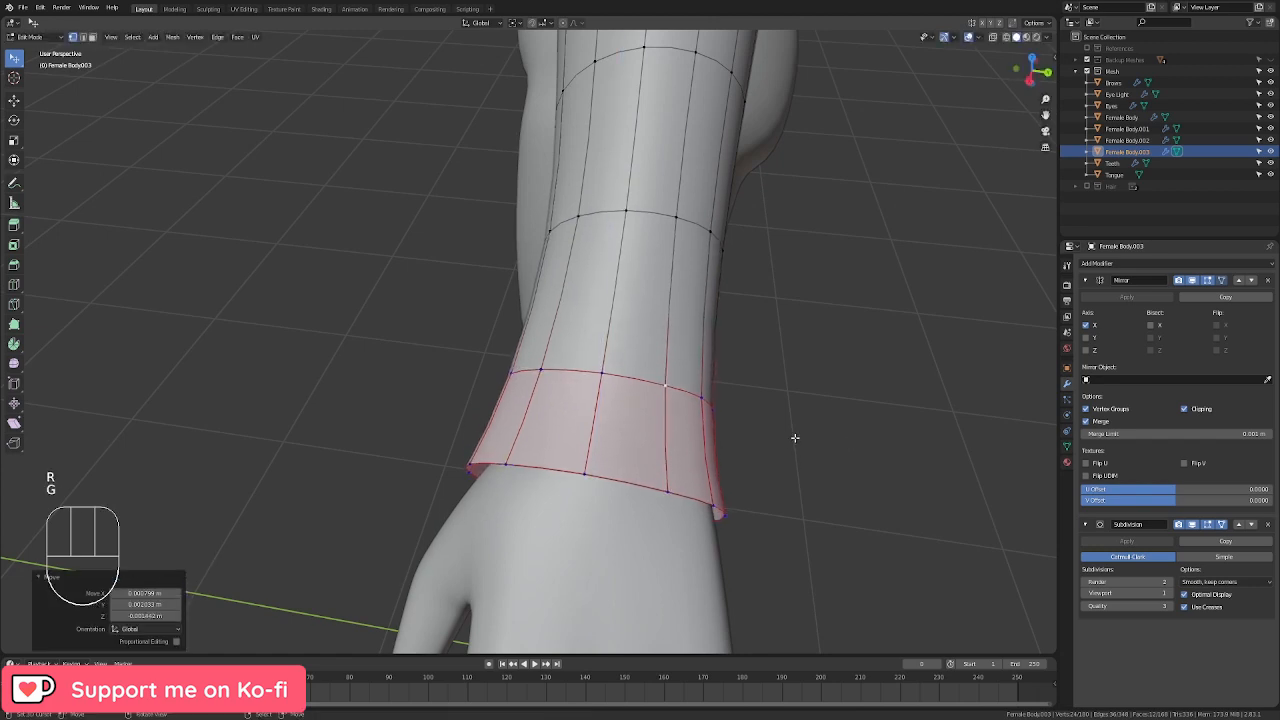
# Step: Select the cuff's end loop in front view and widen it along the Y axis
pyautogui.press('KP_1')
pyautogui.scroll(2, 743, 385)
pyautogui.keyDown('alt'); pyautogui.rightClick(686, 398); pyautogui.keyUp('alt')
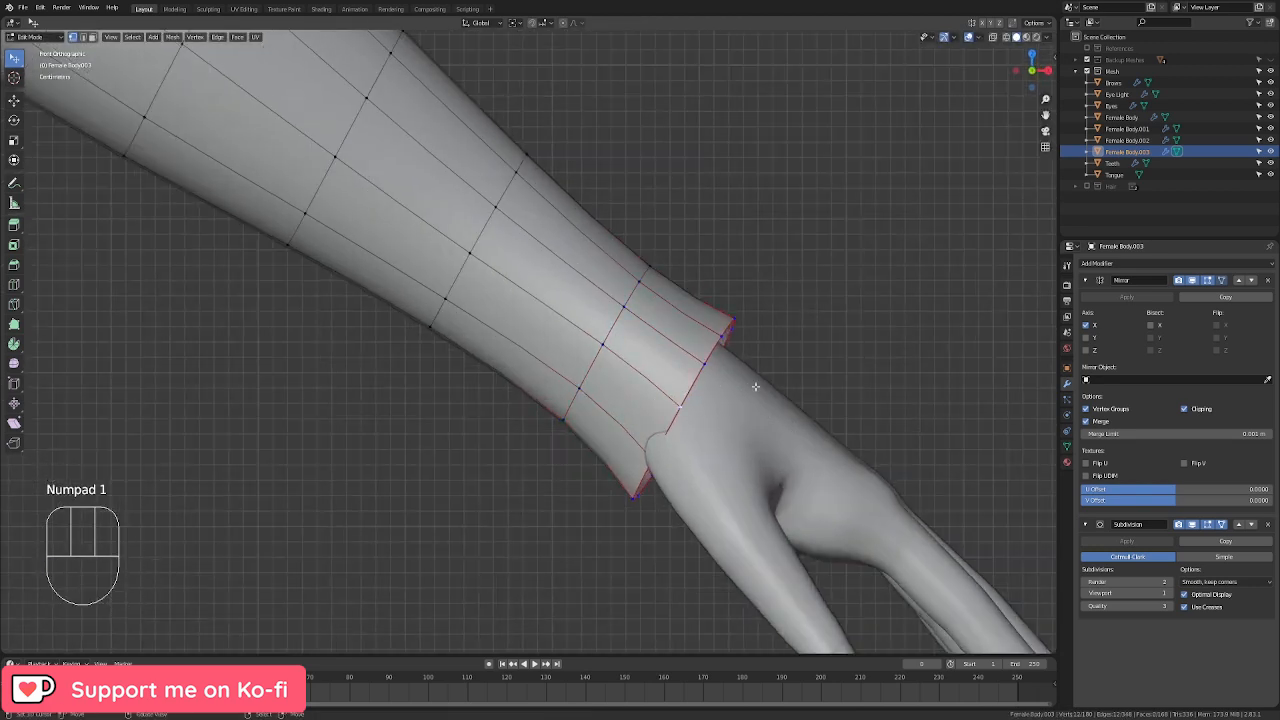
pyautogui.press('s')
pyautogui.rightClick(805, 391)
pyautogui.press('s')
pyautogui.press('x')
pyautogui.rightClick(851, 392)
pyautogui.press('s')
pyautogui.press('y')
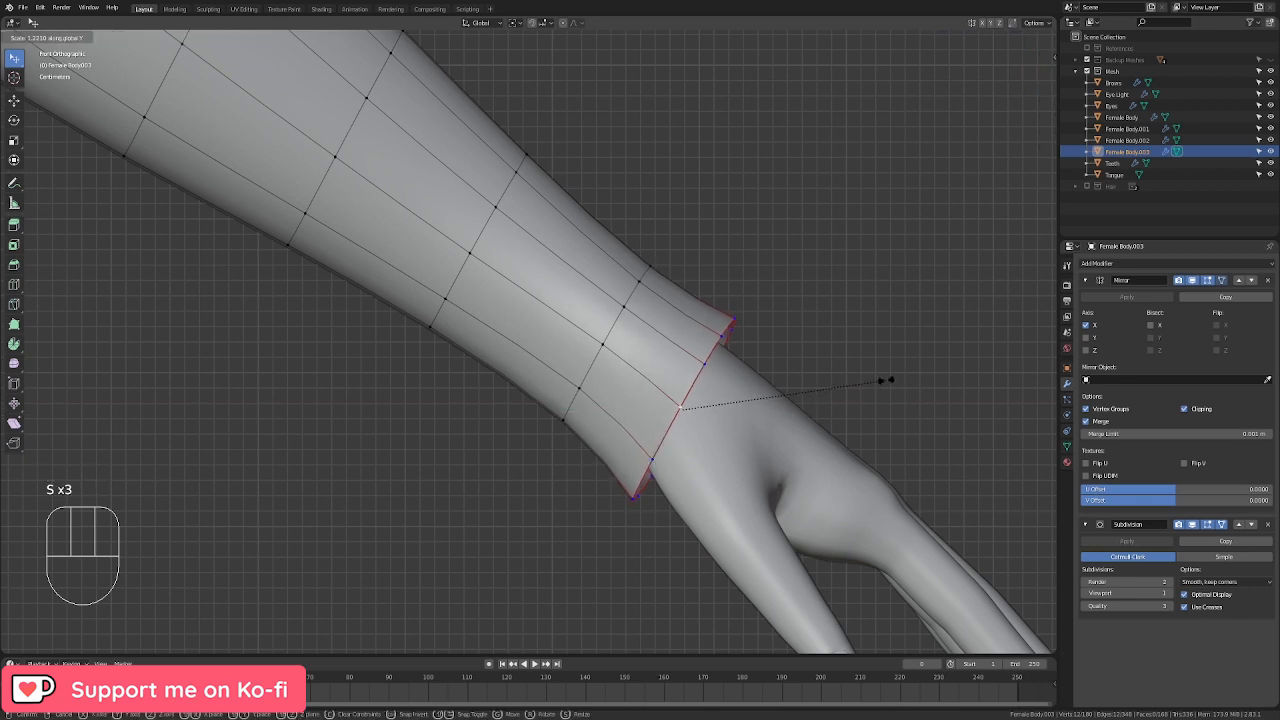
pyautogui.click(886, 380)
# Step: Extrude the cuff's end loop a short distance toward the hand, extrude it again in place and scale that loop inward
pyautogui.press('e')
pyautogui.click(834, 403)
pyautogui.press('e')
pyautogui.rightClick(836, 401)
pyautogui.press('s')
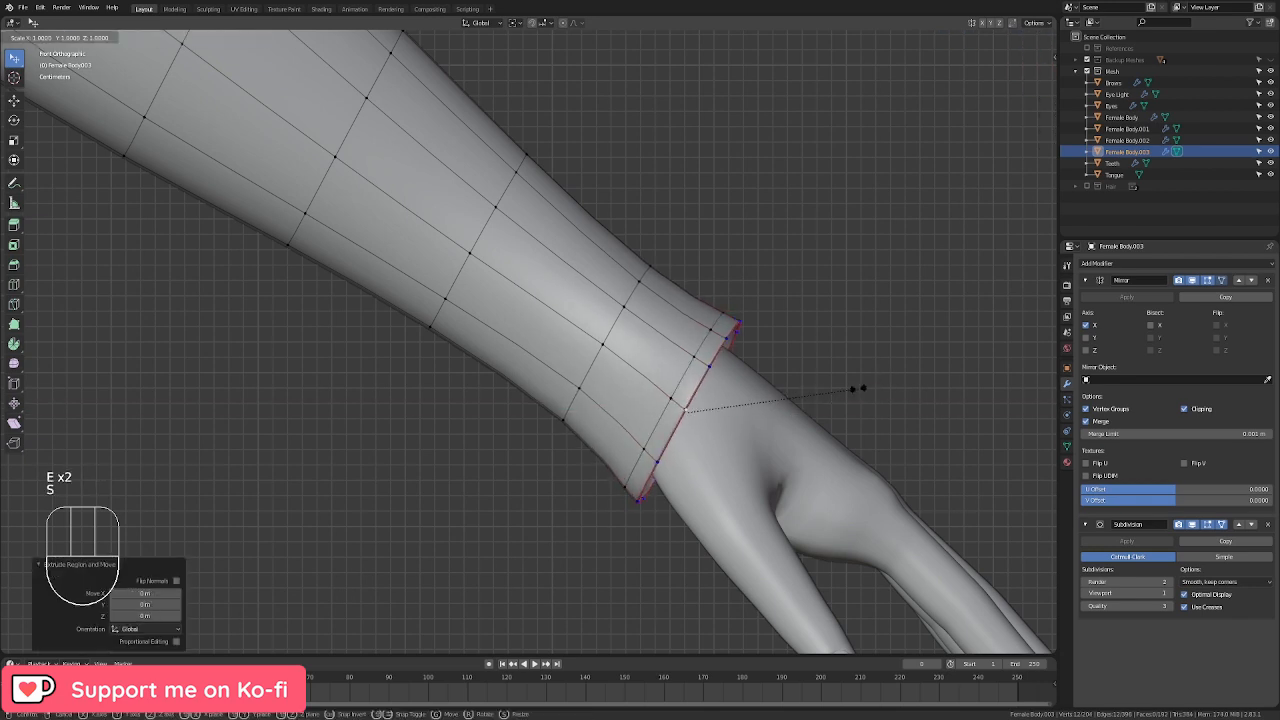
pyautogui.click(843, 395)
# Step: Extrude the cuff's inner rim loop once more, scale it down and reposition it within the sleeve opening
pyautogui.press('e')
pyautogui.click(831, 389)
pyautogui.moveTo(400, 300); pyautogui.dragTo(655, 346, button='middle')
pyautogui.press('s')
pyautogui.click(505, 309)
pyautogui.press('g')
pyautogui.click(446, 298)
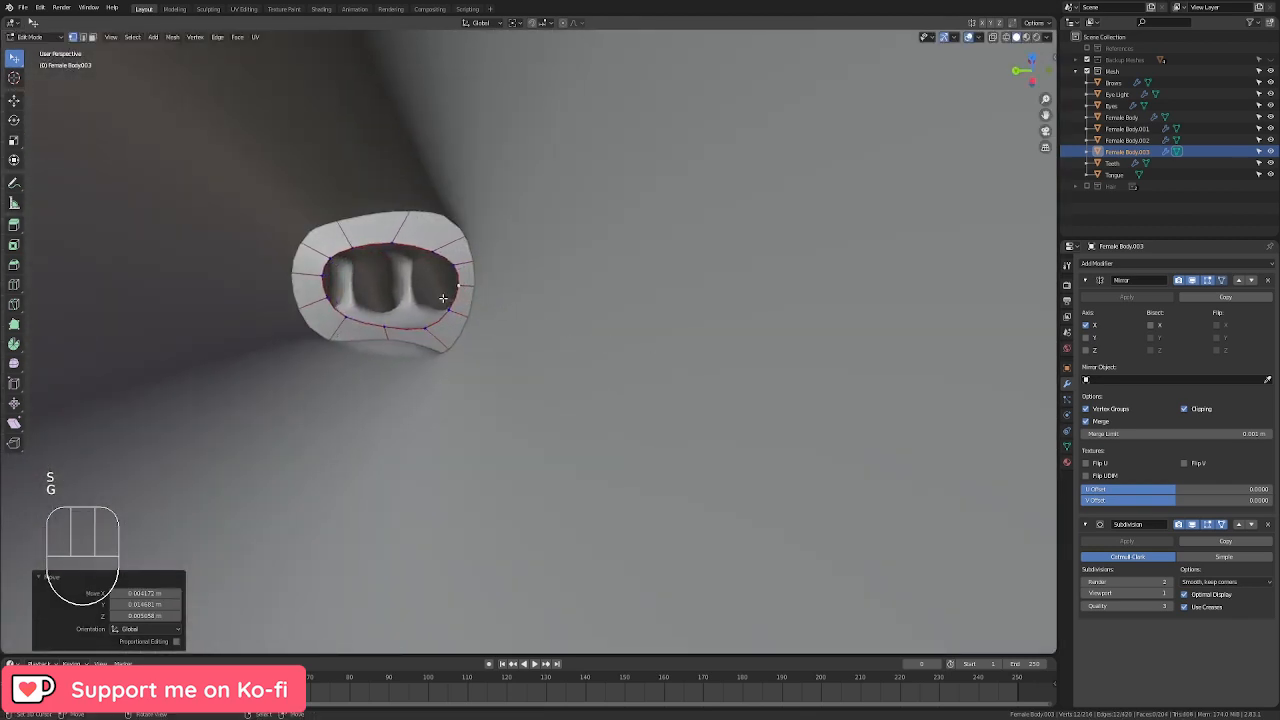
# Step: Fill the gap inside the sleeve's wrist opening with faces bridging opposite sides of the inner loop
pyautogui.moveTo(446, 298); pyautogui.dragTo(538, 410, button='middle')
pyautogui.click(446, 306)
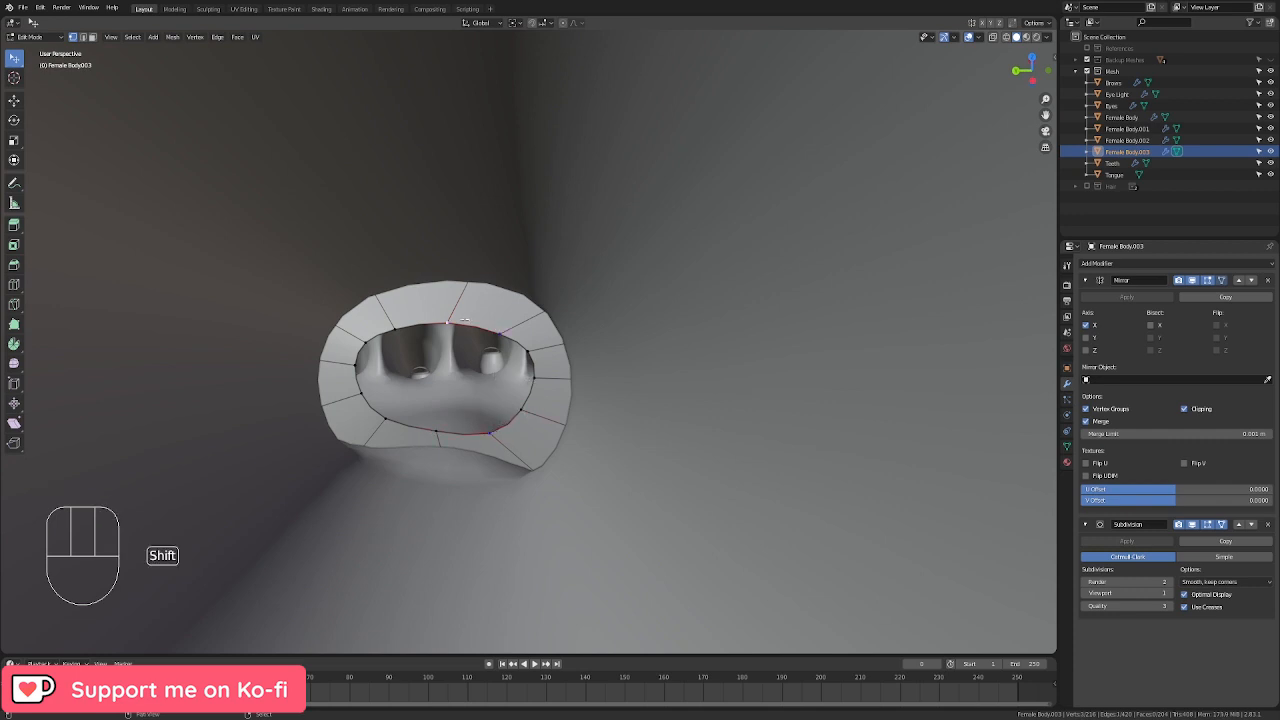
pyautogui.press('f')
pyautogui.rightClick(437, 331)
pyautogui.press('f')
pyautogui.press('f')
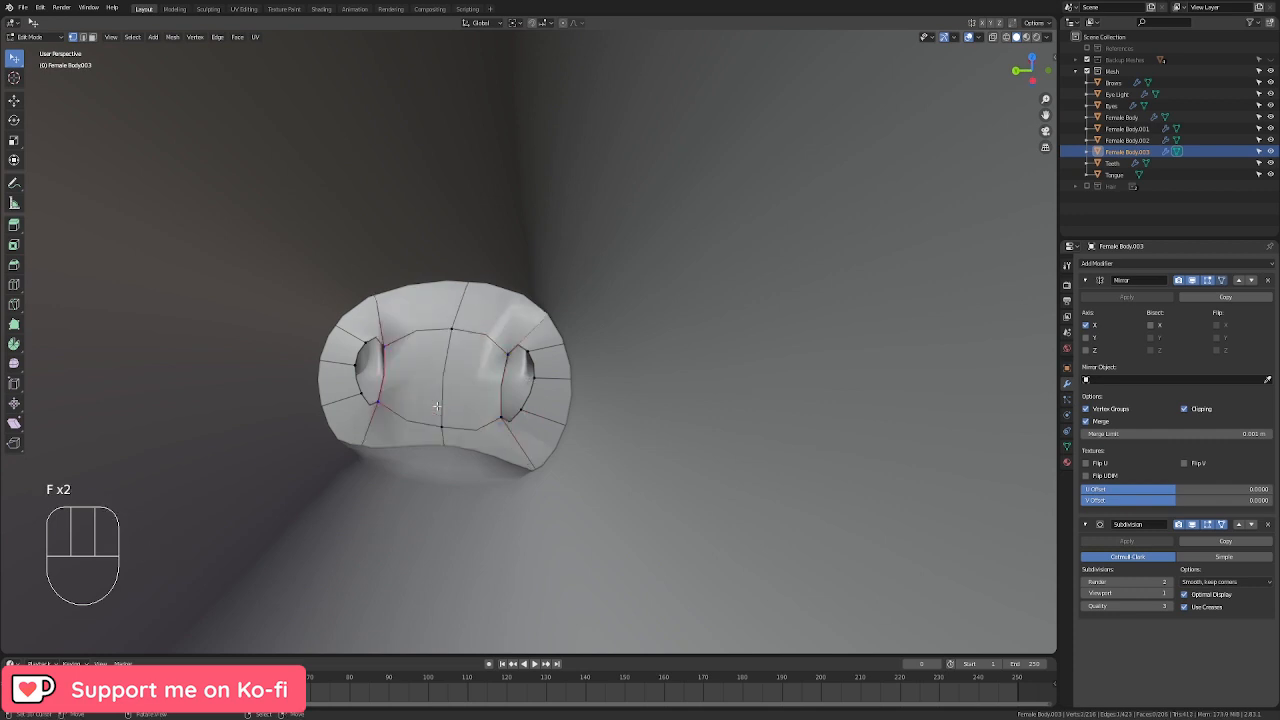
pyautogui.press('f')
# Step: Add a loop cut across the cap inside the cuff and merge its end vertices with the surrounding rim using At First
pyautogui.hotkey('ctrl', 'r')
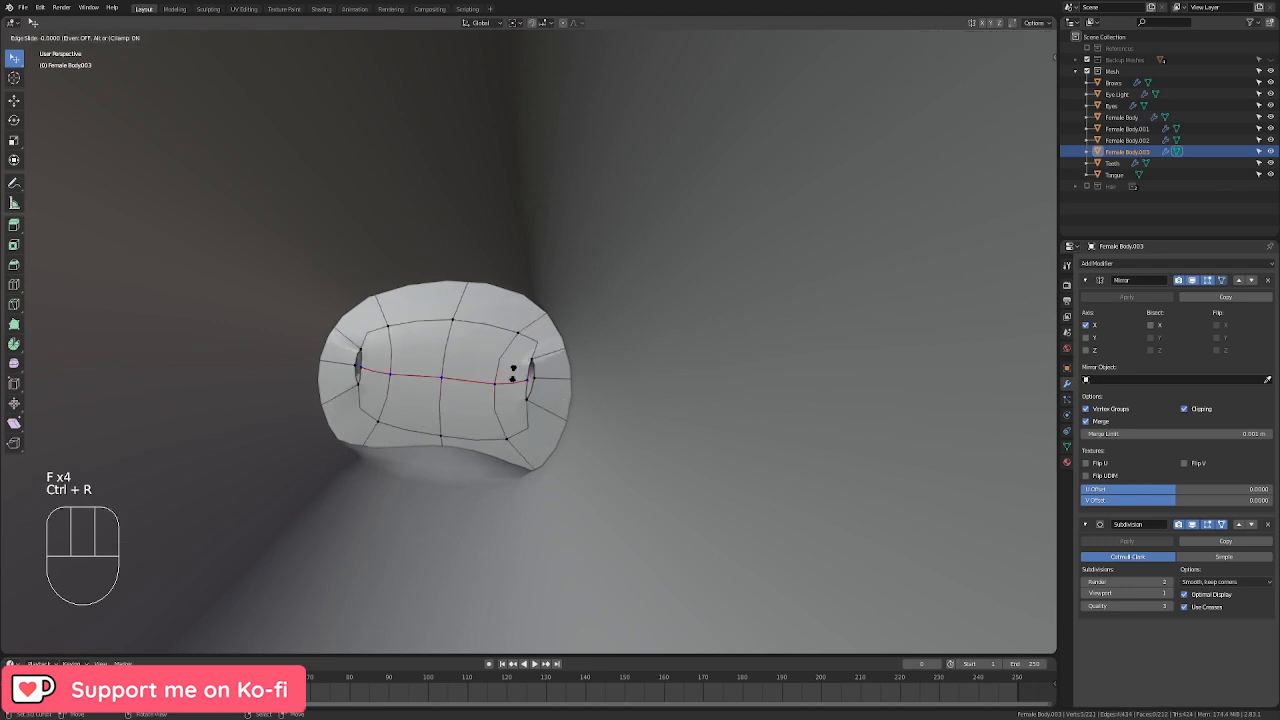
pyautogui.click(528, 378)
pyautogui.press('m')
pyautogui.click(540, 378)
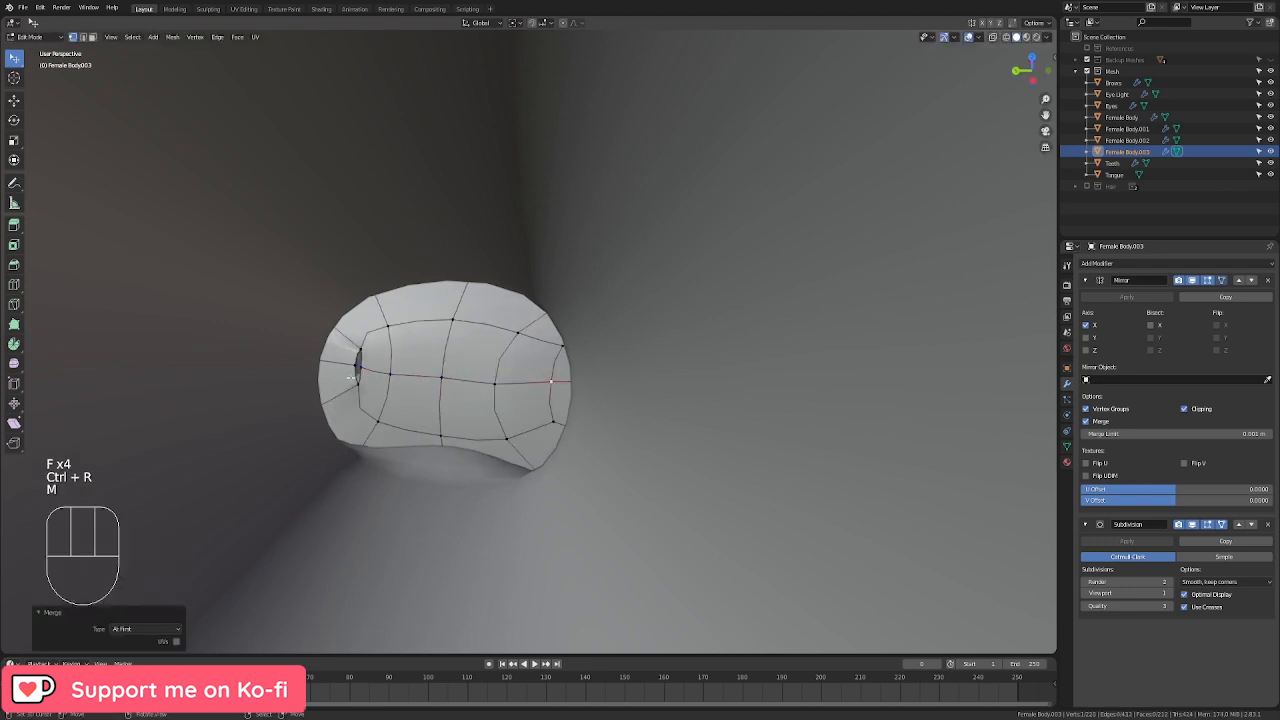
pyautogui.press('m')
pyautogui.click(278, 352)
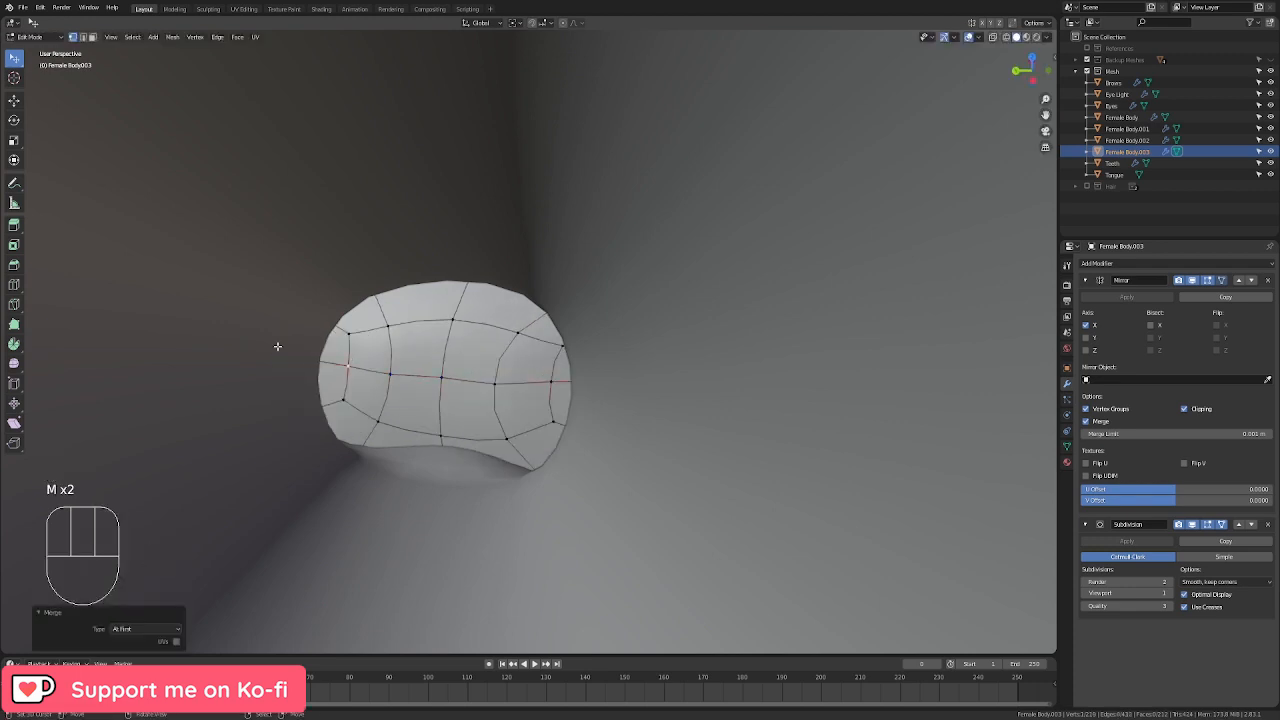
# Step: Slide the edge loop next to the cuff rim up the sleeve and scale it up slightly
pyautogui.press('KP_1')
pyautogui.press('Tab')
pyautogui.press('Tab')
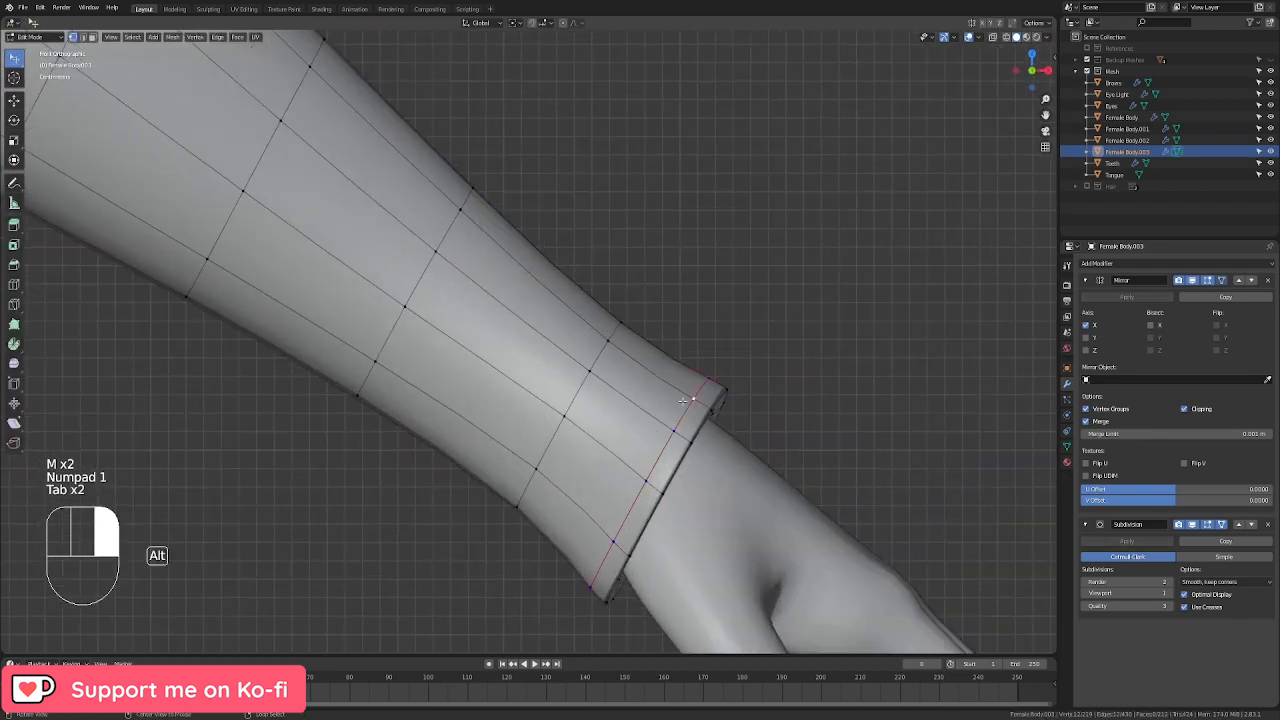
pyautogui.press('g')
pyautogui.press('g')
pyautogui.click(690, 400)
pyautogui.keyDown('shift'); pyautogui.moveTo(690, 400); pyautogui.dragTo(638, 353, button='middle'); pyautogui.keyUp('shift')
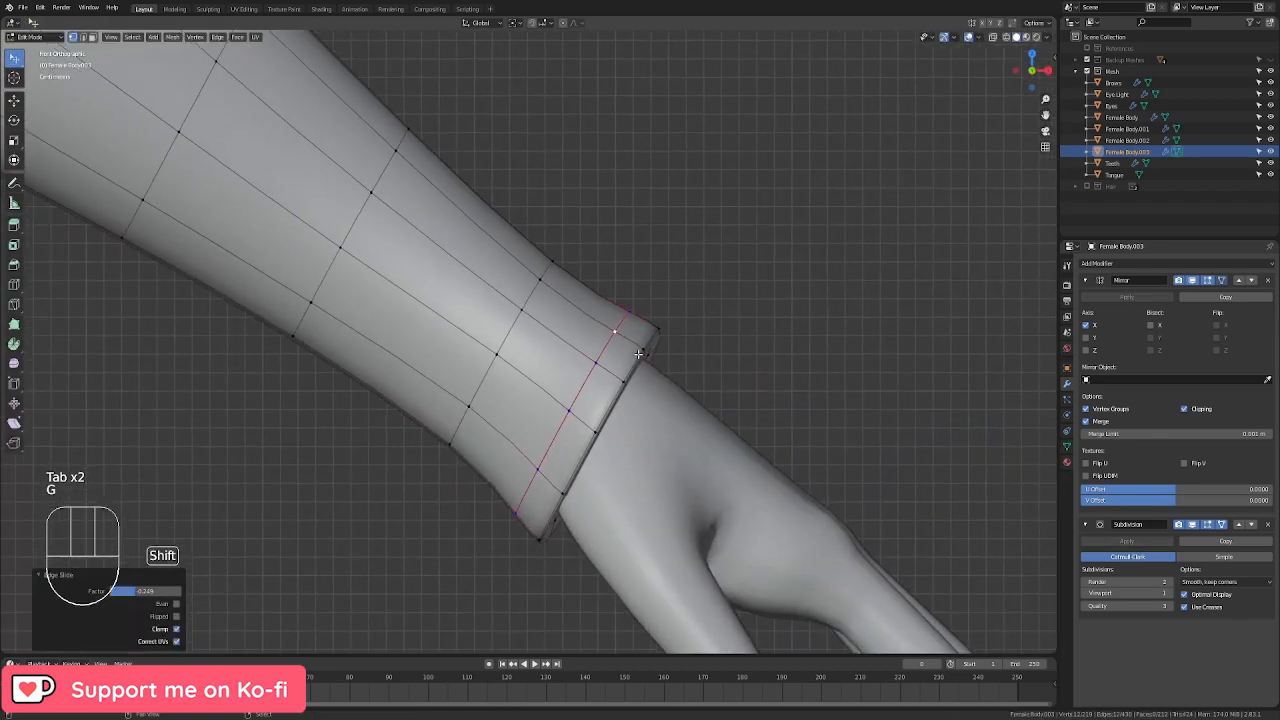
pyautogui.press('s')
pyautogui.click(697, 359)
# Step: Scale up the two sleeve edge loops above the cuff to widen the lower forearm
pyautogui.keyDown('alt'); pyautogui.rightClick(543, 280); pyautogui.keyUp('alt')
pyautogui.press('s')
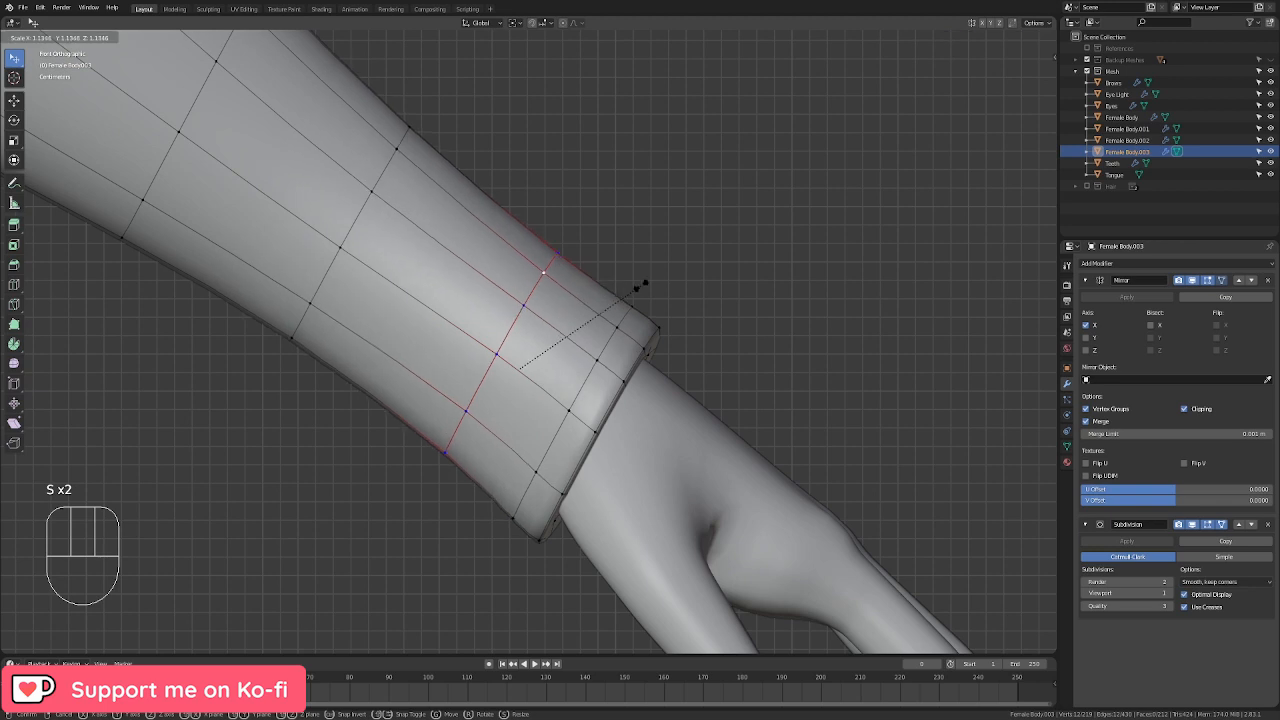
pyautogui.click(646, 288)
pyautogui.keyDown('alt'); pyautogui.rightClick(375, 182); pyautogui.keyUp('alt')
pyautogui.press('s')
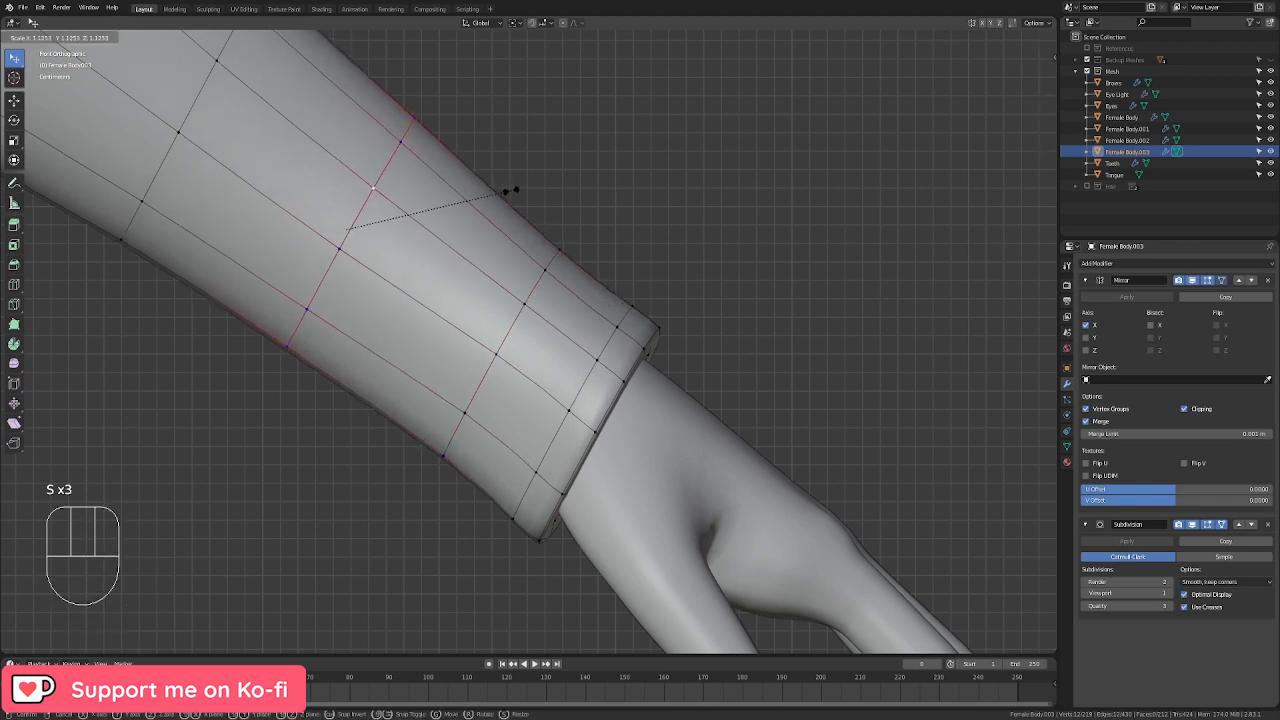
pyautogui.click(509, 191)
# Step: Slightly scale up the next edge loop further up the forearm and the loop just below it
pyautogui.scroll(-4, 294, 203)
pyautogui.keyDown('shift'); pyautogui.moveTo(294, 203); pyautogui.dragTo(725, 434, button='middle'); pyautogui.keyUp('shift')
pyautogui.keyDown('alt'); pyautogui.rightClick(716, 406); pyautogui.keyUp('alt')
pyautogui.press('s')
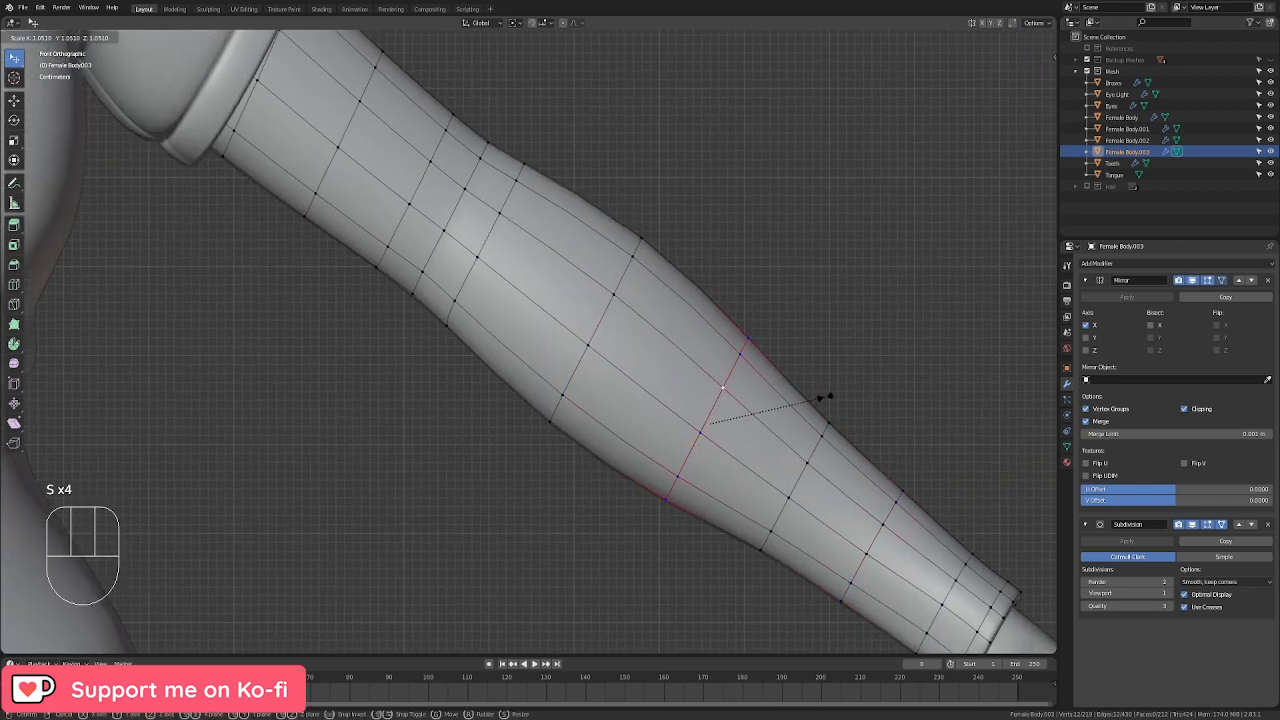
pyautogui.click(817, 398)
pyautogui.keyDown('alt'); pyautogui.rightClick(807, 451); pyautogui.keyUp('alt')
pyautogui.press('s')
pyautogui.click(897, 426)
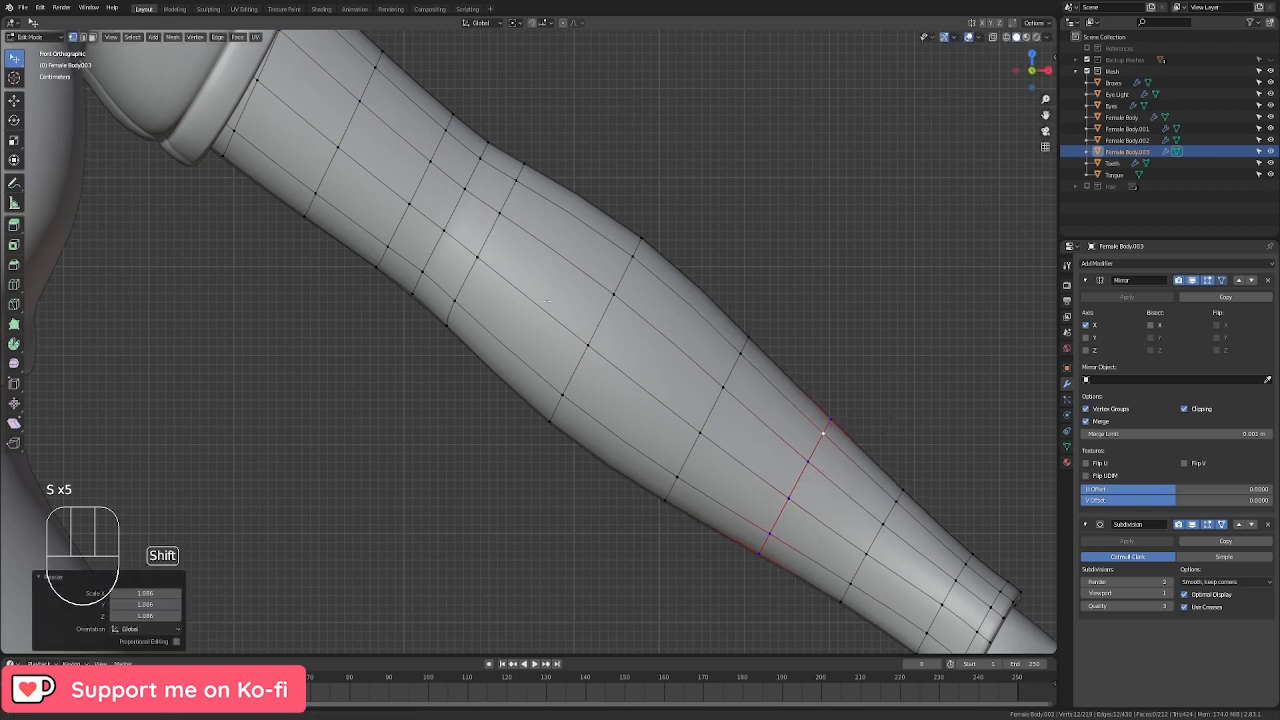
# Step: Slightly scale up the upper-arm edge loop nearest the short sleeve's hem
pyautogui.keyDown('shift'); pyautogui.moveTo(365, 118); pyautogui.dragTo(473, 315, button='middle'); pyautogui.keyUp('shift')
pyautogui.keyDown('alt'); pyautogui.rightClick(473, 309); pyautogui.keyUp('alt')
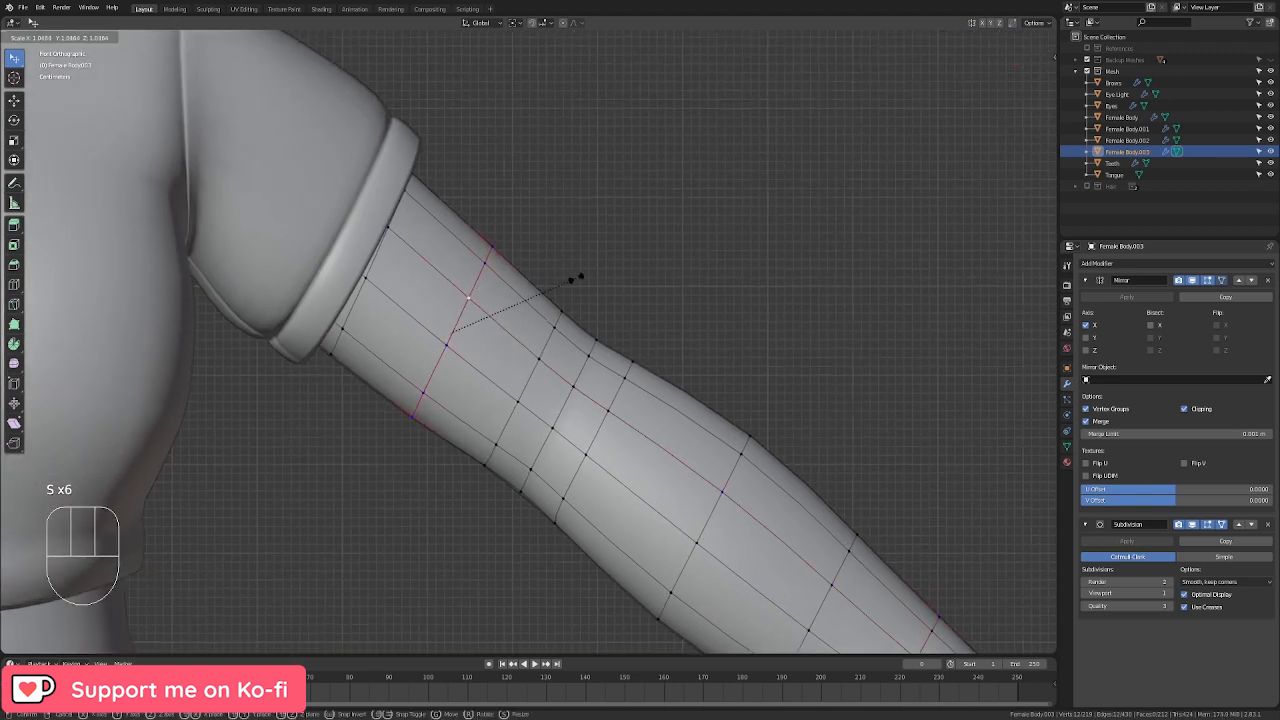
pyautogui.keyDown('alt'); pyautogui.rightClick(578, 305); pyautogui.keyUp('alt')
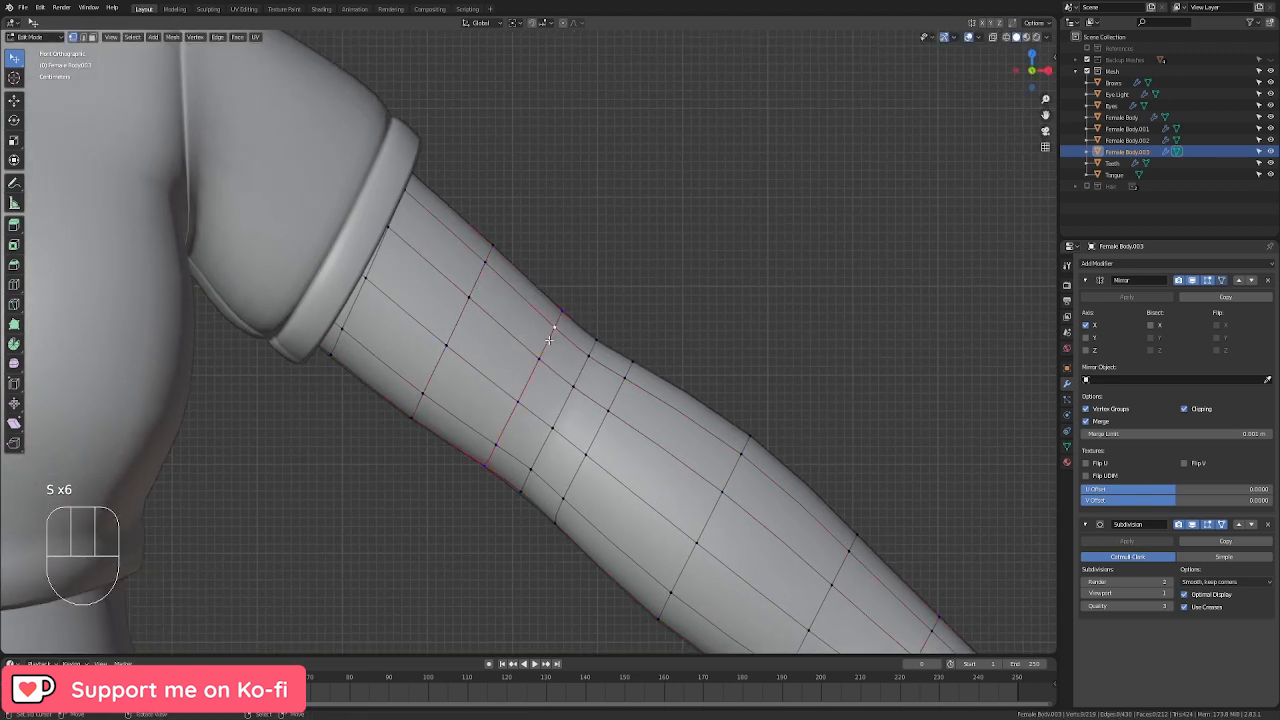
# Step: Add a centered loop cut just below the short sleeve's hem and scale it up slightly
pyautogui.keyDown('shift'); pyautogui.moveTo(485, 256); pyautogui.dragTo(600, 337, button='middle'); pyautogui.keyUp('shift')
pyautogui.scroll(1, 600, 337)
pyautogui.hotkey('ctrl', 'r')
pyautogui.click(591, 295)
pyautogui.rightClick(602, 297)
pyautogui.press('s')
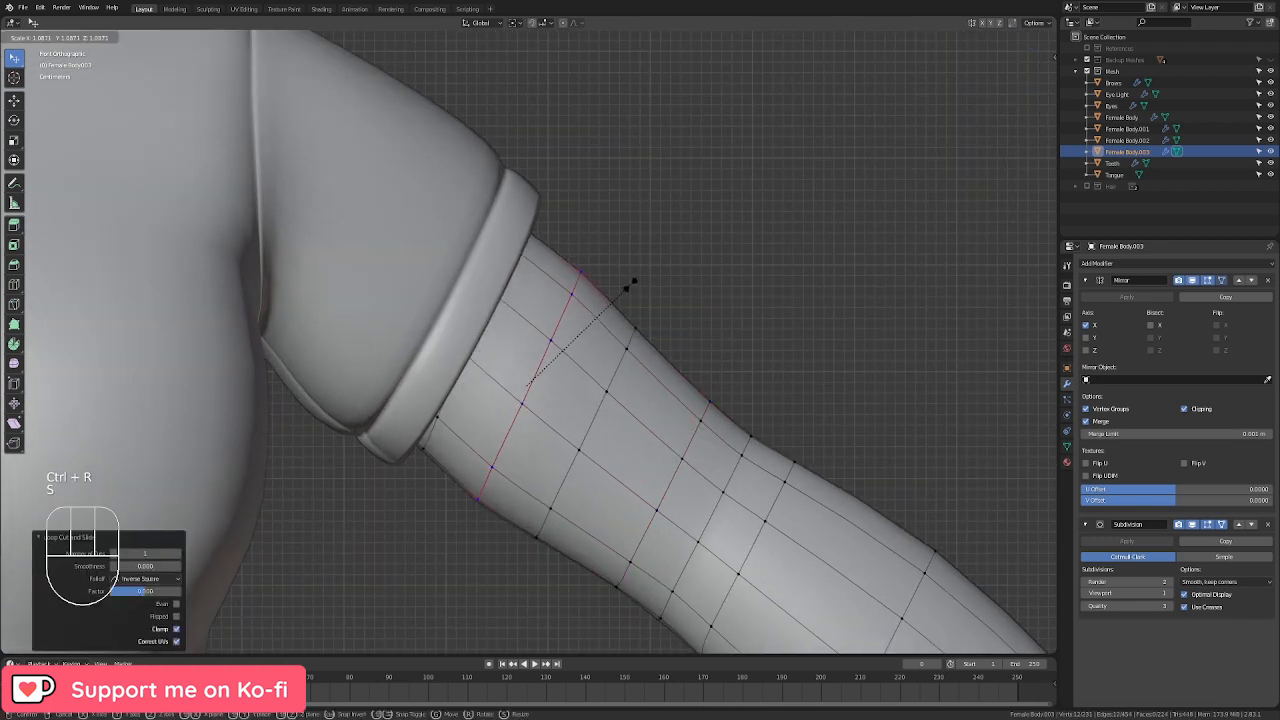
pyautogui.click(627, 285)
# Step: Add a second upper-arm loop cut below the widened one, scale it down, slide it and rotate it slightly to form a crease
pyautogui.hotkey('ctrl', 'r')
pyautogui.click(600, 288)
pyautogui.click(603, 291)
pyautogui.press('s')
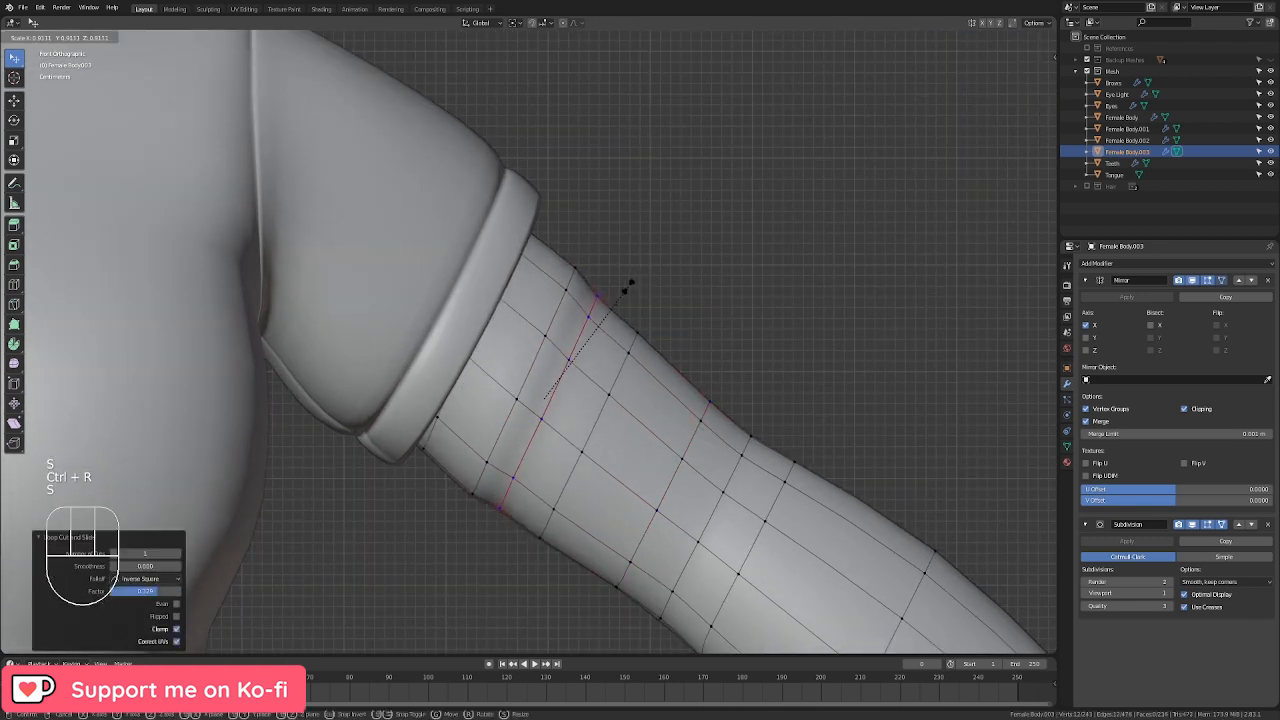
pyautogui.click(636, 288)
pyautogui.press('g')
pyautogui.press('r')
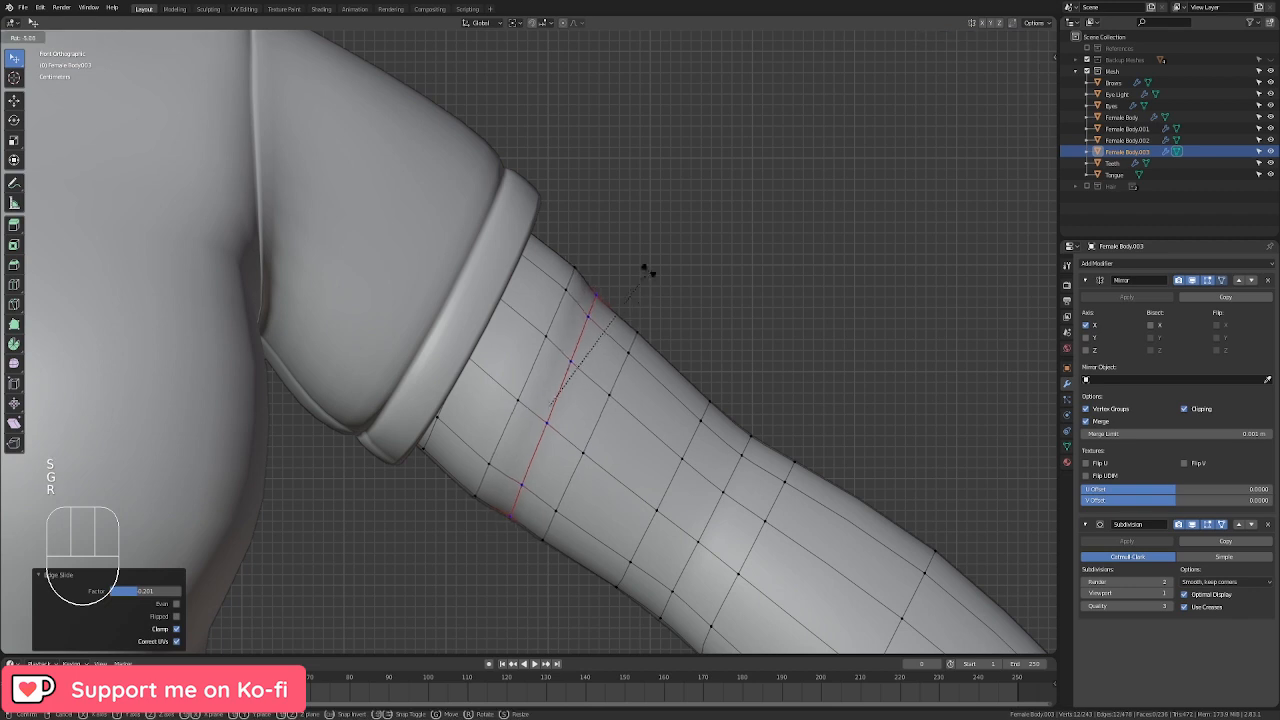
pyautogui.click(645, 274)
# Step: Add three centered loop cuts across the mid-forearm and scale up the middle one into a raised fold
pyautogui.keyDown('shift'); pyautogui.moveTo(803, 497); pyautogui.dragTo(551, 266, button='middle'); pyautogui.keyUp('shift')
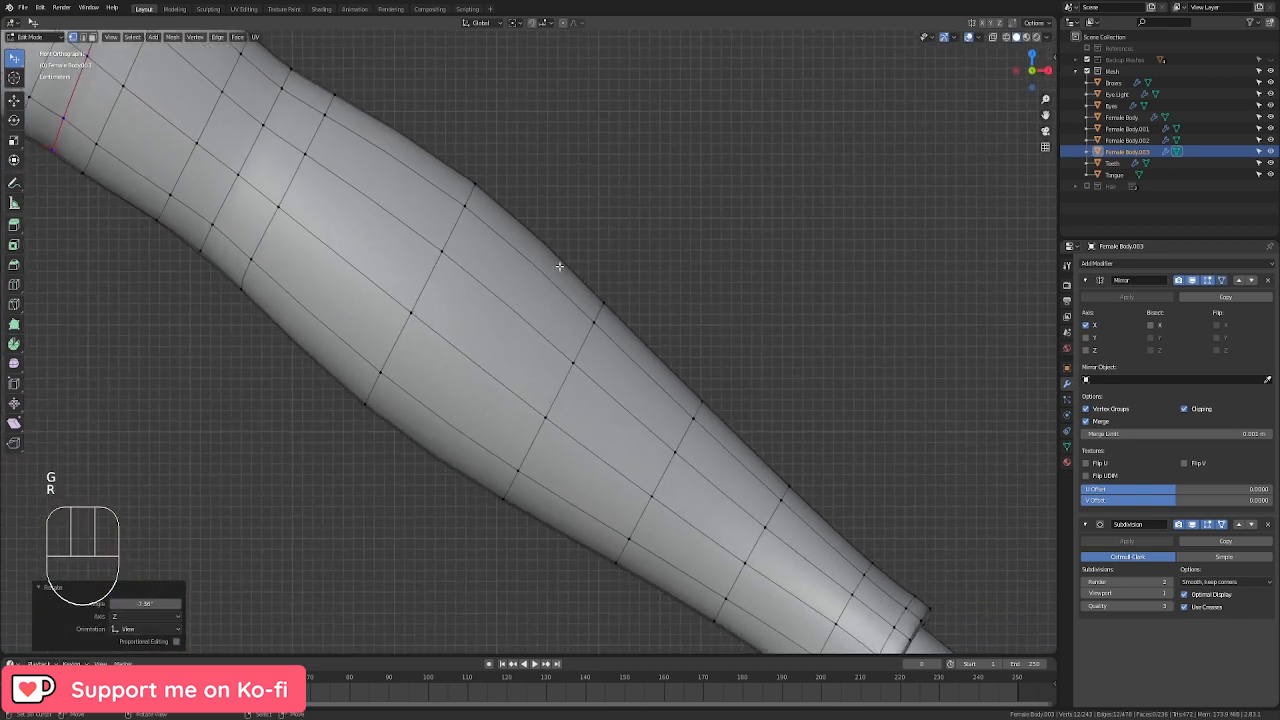
pyautogui.hotkey('ctrl', 'r')
pyautogui.scroll(2, 559, 266)
pyautogui.click(559, 266)
pyautogui.rightClick(558, 267)
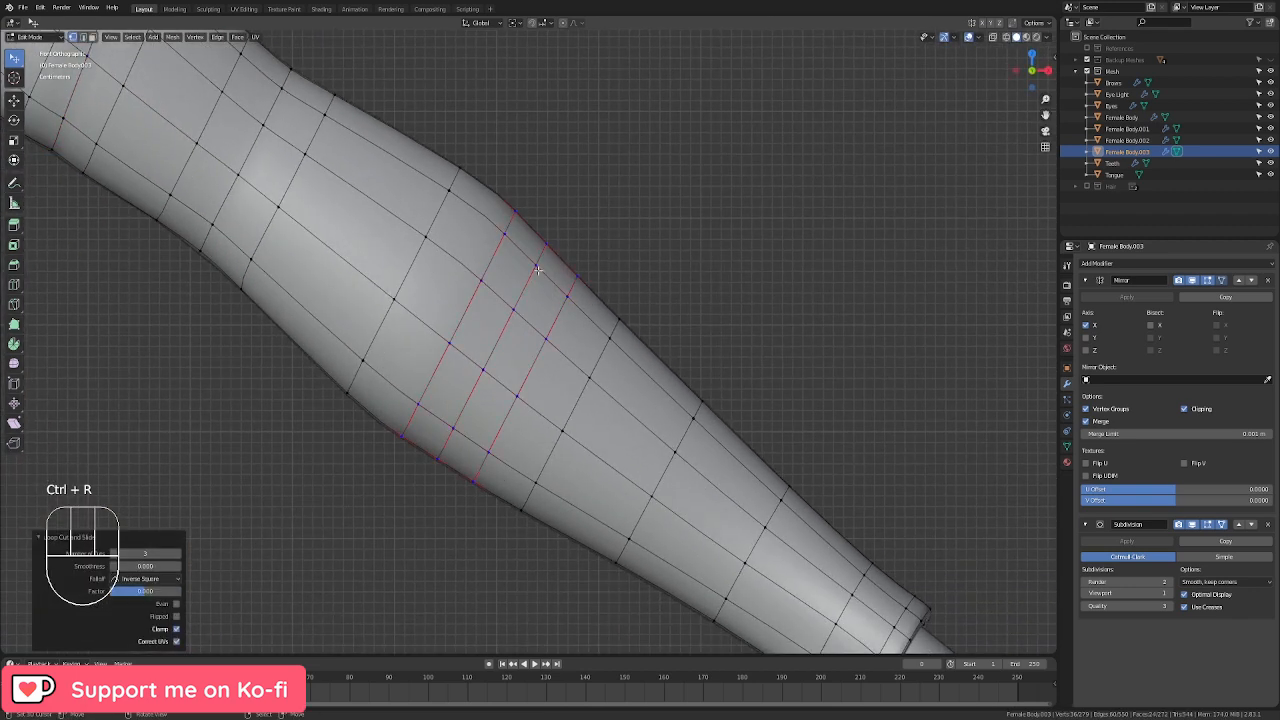
pyautogui.keyDown('alt'); pyautogui.rightClick(537, 270); pyautogui.keyUp('alt')
pyautogui.press('s')
pyautogui.click(603, 260)
# Step: Rotate the loop above the forearm fold and scale down the loops on both sides of the fold
pyautogui.keyDown('alt'); pyautogui.rightClick(500, 241); pyautogui.keyUp('alt')
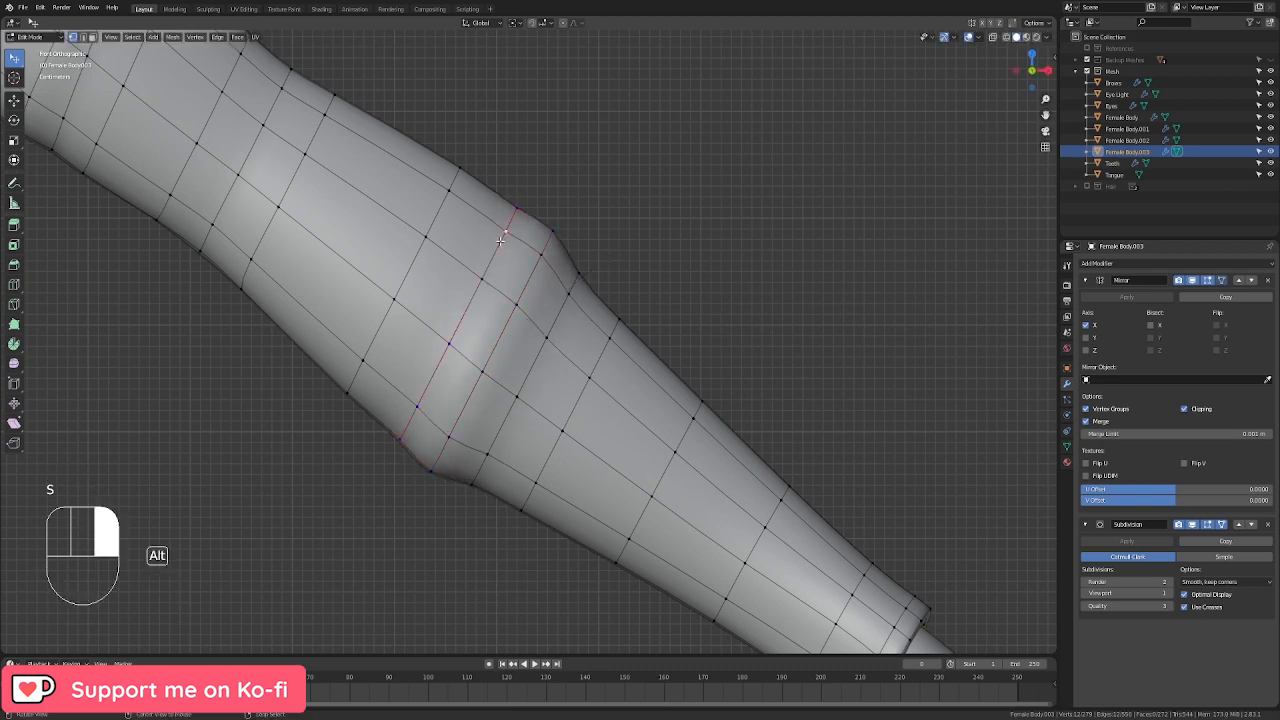
pyautogui.press('r')
pyautogui.click(570, 210)
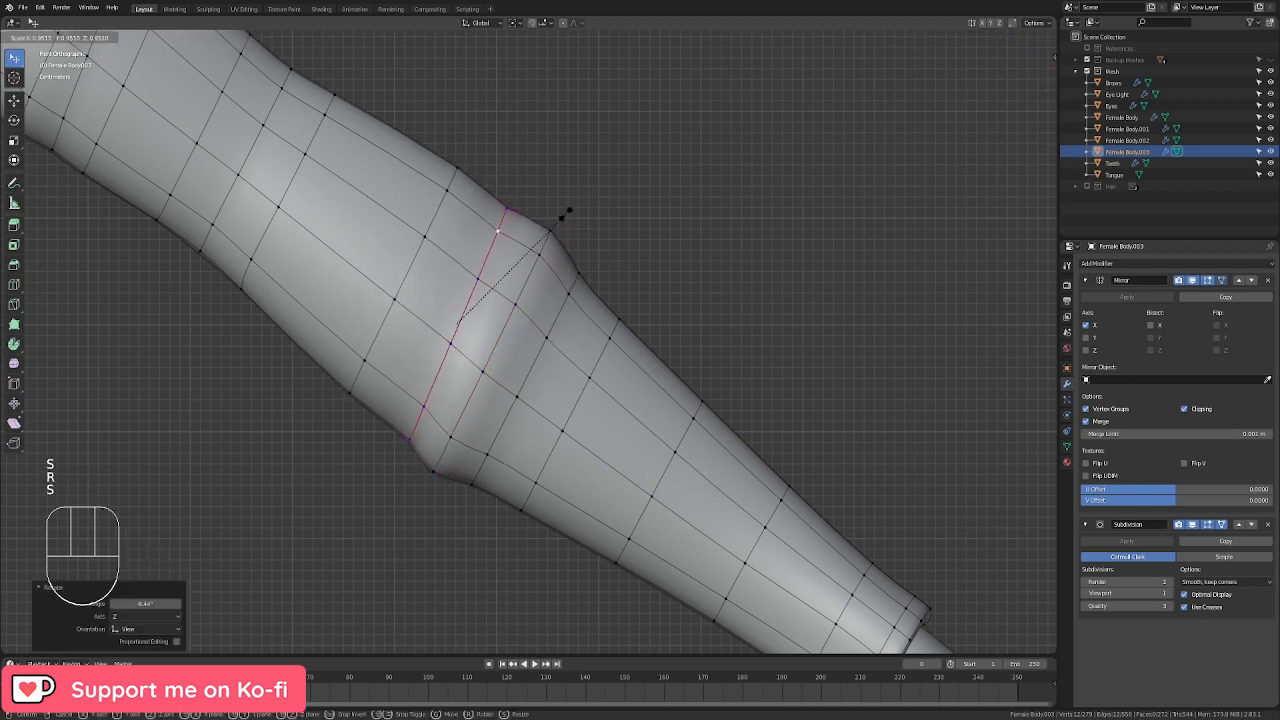
pyautogui.keyDown('alt'); pyautogui.rightClick(565, 292); pyautogui.keyUp('alt')
pyautogui.press('s')
pyautogui.press('s')
pyautogui.click(624, 310)
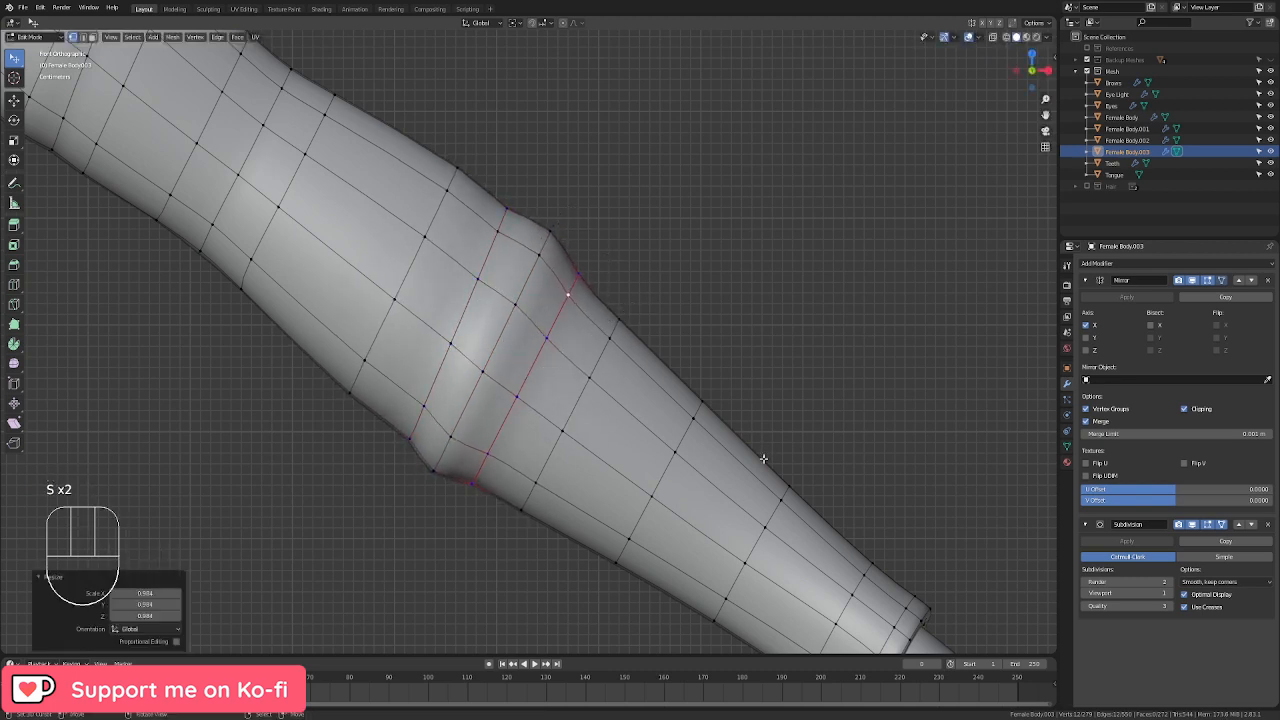
# Step: Add a loop cut across the lower forearm, rotate it slightly and scale it up to 1.117
pyautogui.keyDown('shift'); pyautogui.moveTo(763, 457); pyautogui.dragTo(690, 388, button='middle'); pyautogui.keyUp('shift')
pyautogui.hotkey('ctrl', 'r')
pyautogui.click(680, 378)
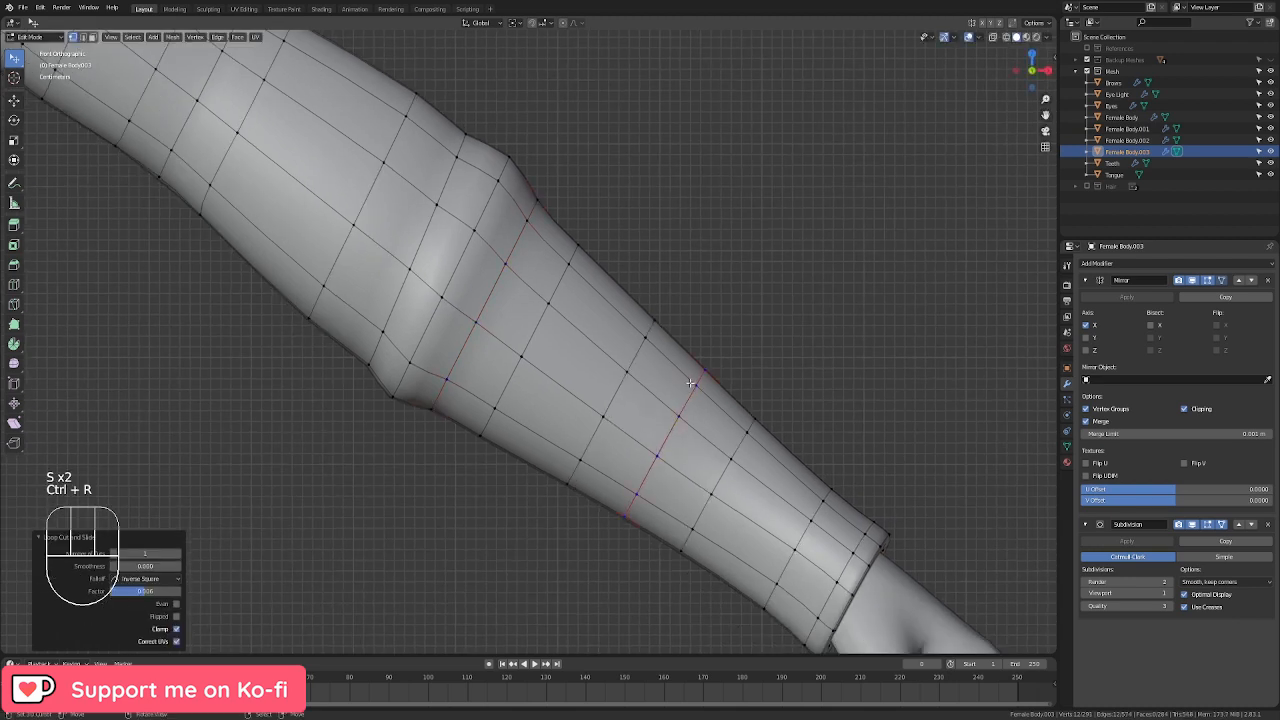
pyautogui.press('r')
pyautogui.click(754, 410)
pyautogui.press('s')
pyautogui.click(770, 410)
# Step: Add another loop cut on the wrist side of the lower-forearm fold and scale it to form a crease
pyautogui.hotkey('ctrl', 'r')
pyautogui.click(739, 377)
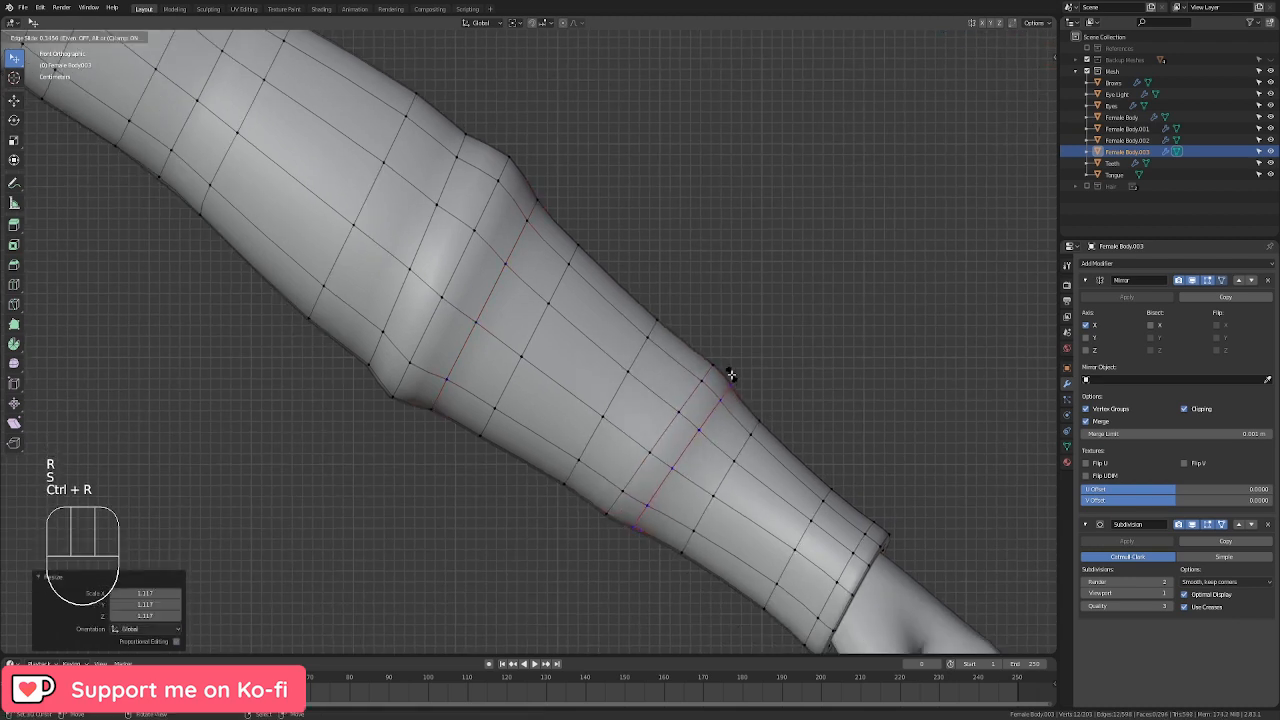
pyautogui.click(731, 374)
pyautogui.press('s')
pyautogui.click(734, 383)
pyautogui.press('Tab')
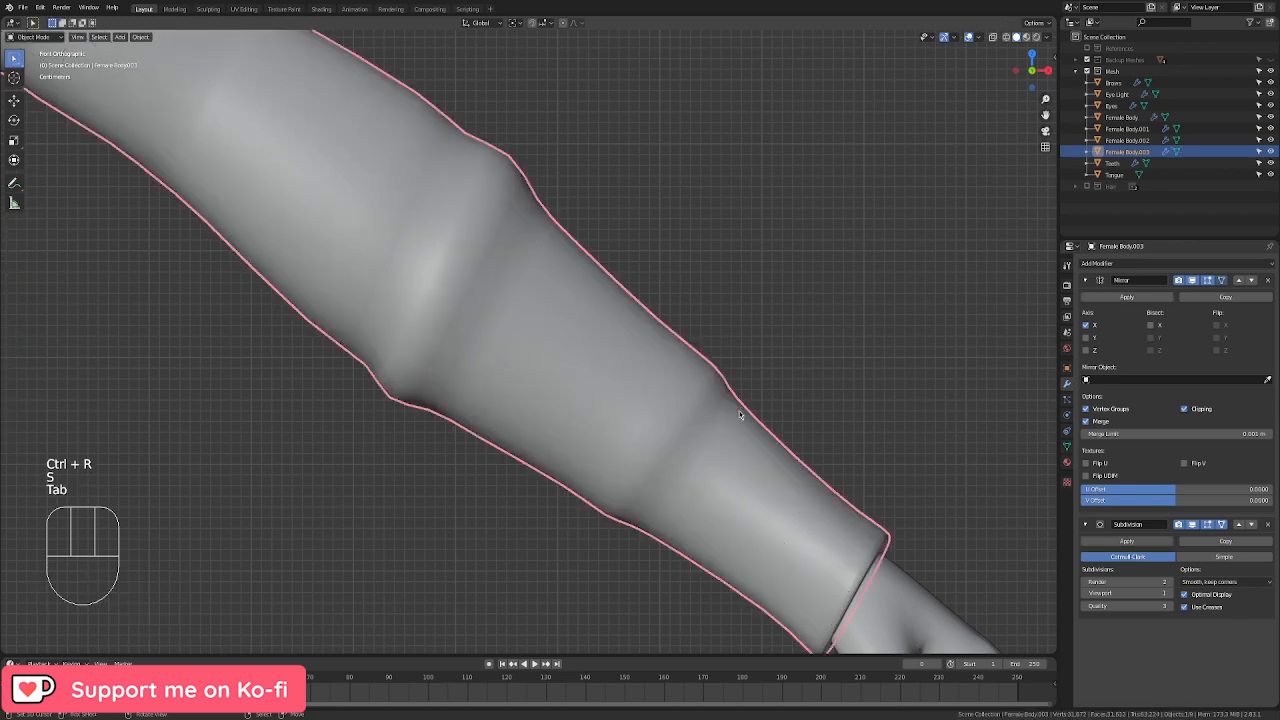
# Step: Smooth all vertices of the undersleeve mesh and check the sleeve's shape in Object Mode
pyautogui.scroll(-4, 741, 412)
pyautogui.moveTo(741, 412); pyautogui.dragTo(228, 398, button='middle')
pyautogui.press('Tab')
pyautogui.press('a')
pyautogui.press('q')
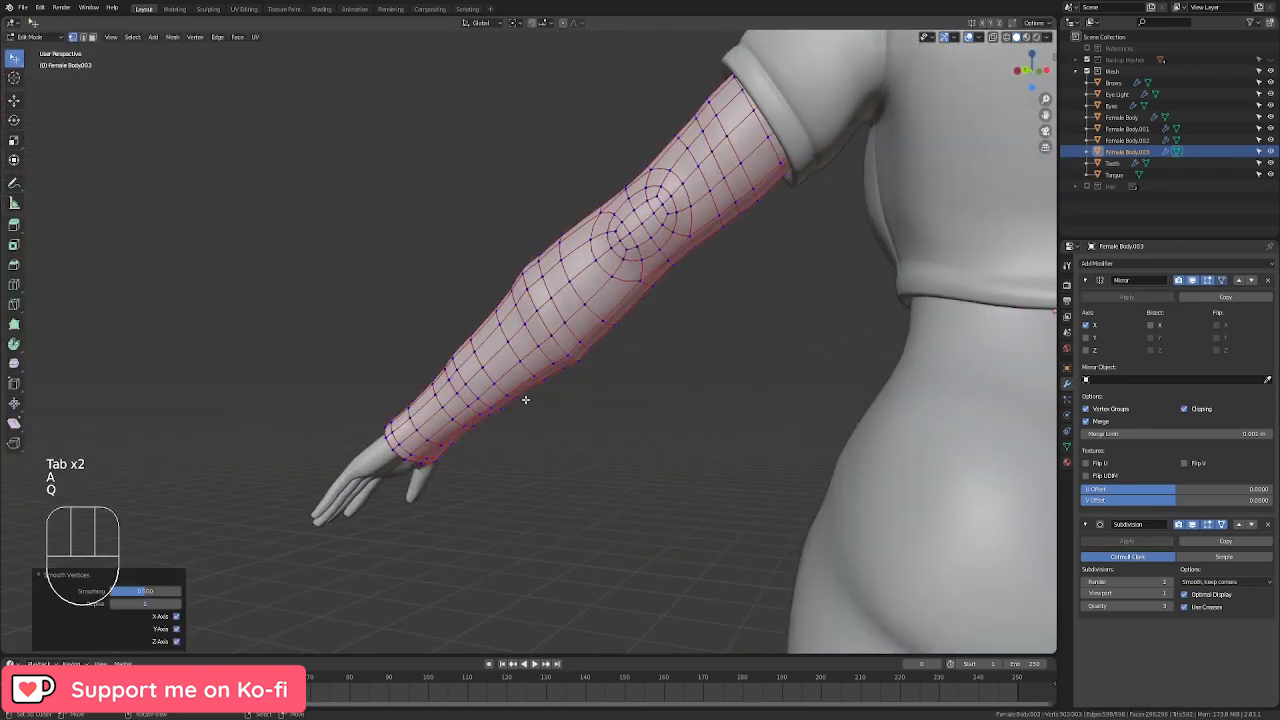
pyautogui.moveTo(523, 397); pyautogui.dragTo(668, 355, button='middle')
pyautogui.press('Tab')
pyautogui.press('KP_1')
pyautogui.press('KP_2')
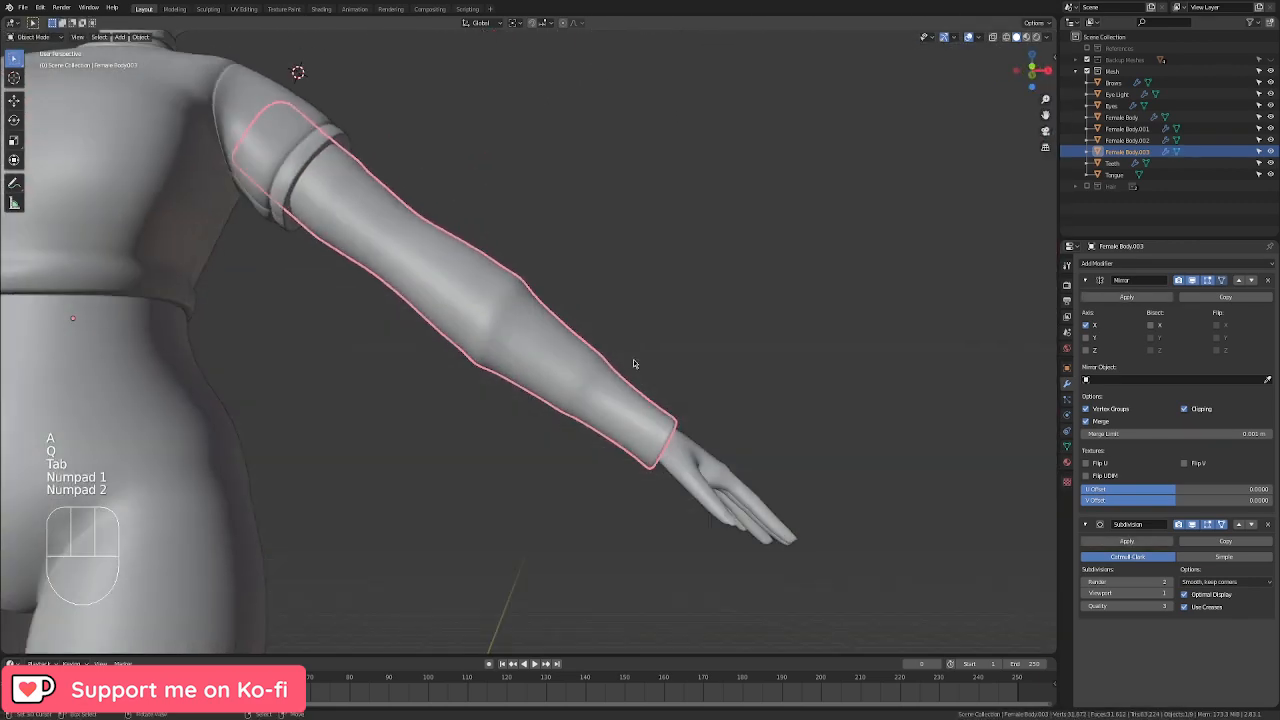
# Step: Remove the edge loop just below the mid-forearm fold with Dissolve Edges
pyautogui.press('KP_1')
pyautogui.scroll(5, 563, 461)
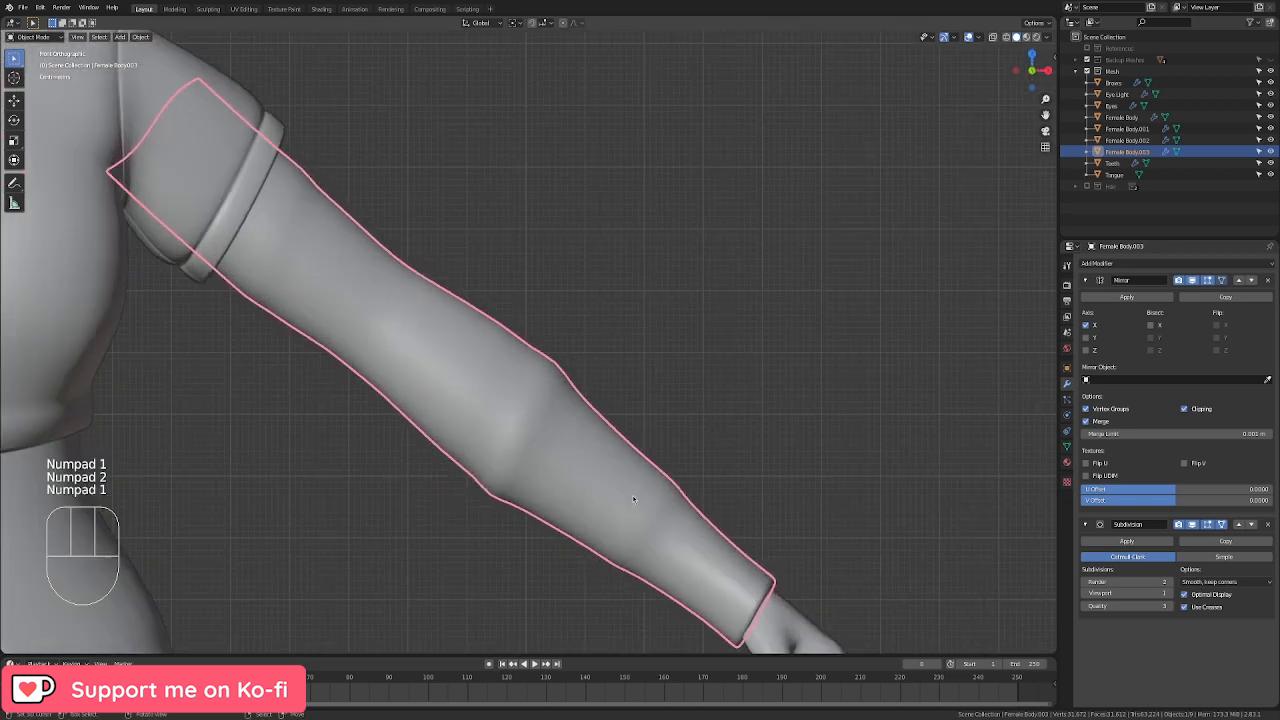
pyautogui.press('Tab')
pyautogui.keyDown('alt'); pyautogui.click(574, 486); pyautogui.keyUp('alt')
pyautogui.keyDown('shift'); pyautogui.moveTo(574, 486); pyautogui.dragTo(548, 353, button='middle'); pyautogui.keyUp('shift')
pyautogui.press('g')
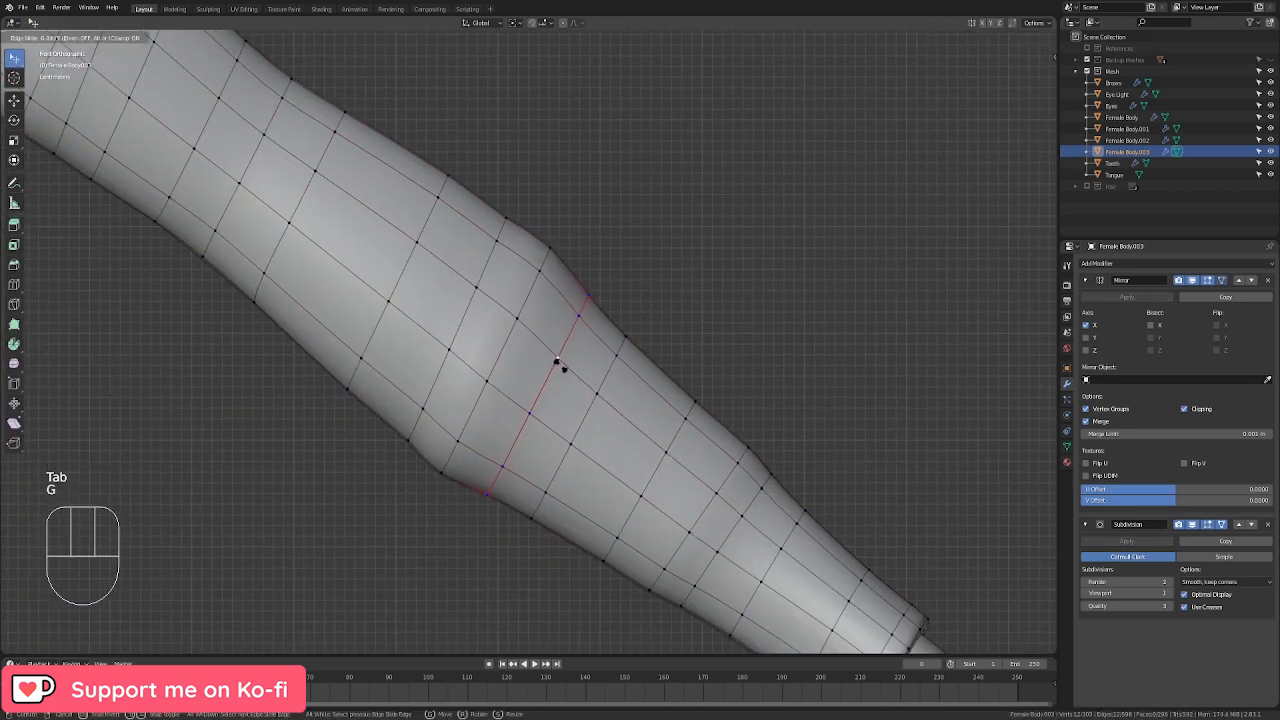
pyautogui.rightClick(564, 370)
pyautogui.press('x')
pyautogui.click(563, 371)
pyautogui.hotkey('ctrl', 'z')
pyautogui.press('x')
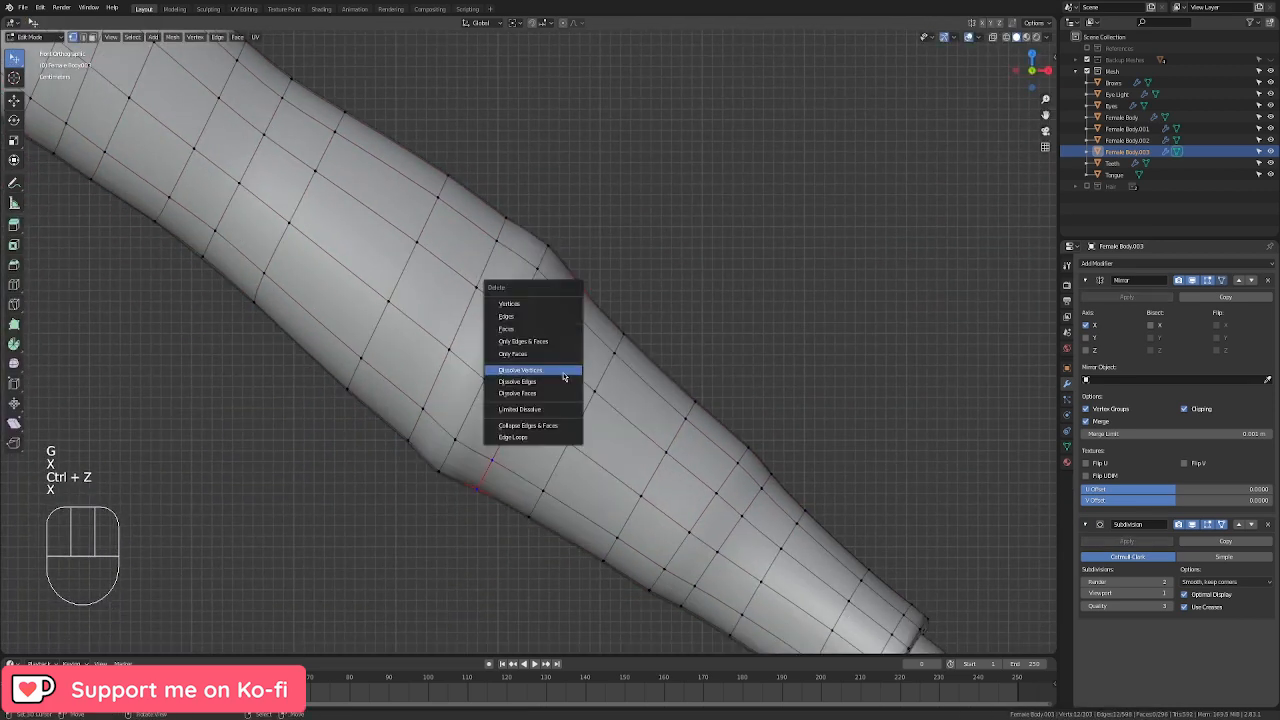
pyautogui.click(557, 380)
# Step: Slide the mid-forearm fold's edge loop slightly toward the wrist, then try a 1.050 scale and undo that scaling
pyautogui.keyDown('alt'); pyautogui.rightClick(513, 316); pyautogui.keyUp('alt')
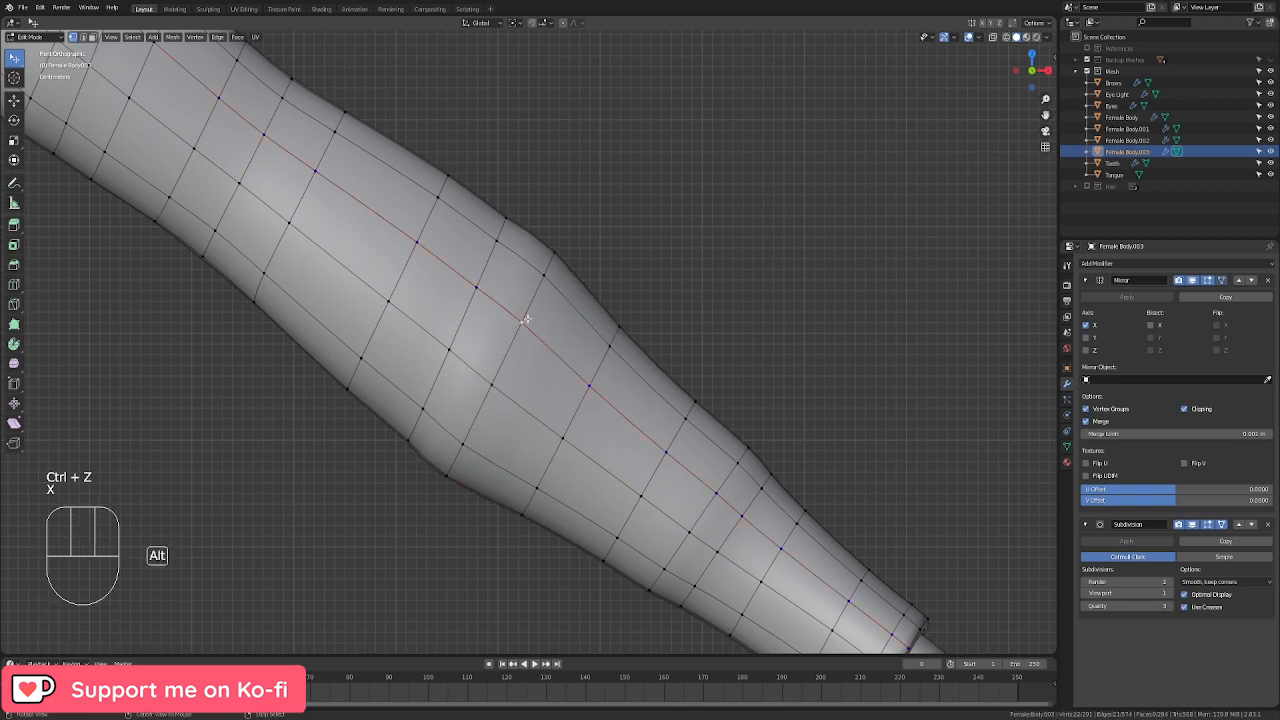
pyautogui.keyDown('alt'); pyautogui.rightClick(526, 319); pyautogui.keyUp('alt')
pyautogui.press('g')
pyautogui.click(582, 360)
pyautogui.press('s')
pyautogui.click(634, 351)
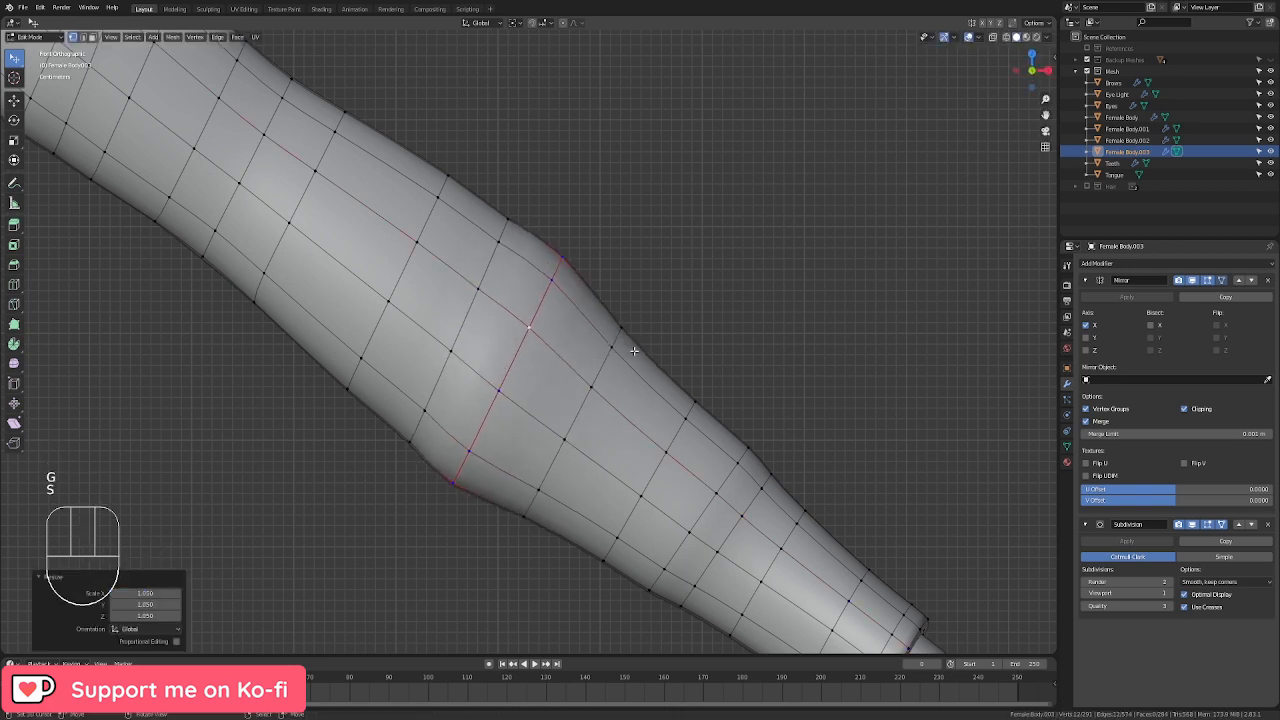
pyautogui.hotkey('ctrl', 'z')
# Step: Adjust the scale of the edge loop just above the mid-forearm fold
pyautogui.keyDown('alt'); pyautogui.rightClick(489, 267); pyautogui.keyUp('alt')
pyautogui.press('s')
pyautogui.click(613, 287)
pyautogui.keyDown('alt'); pyautogui.rightClick(551, 293); pyautogui.keyUp('alt')
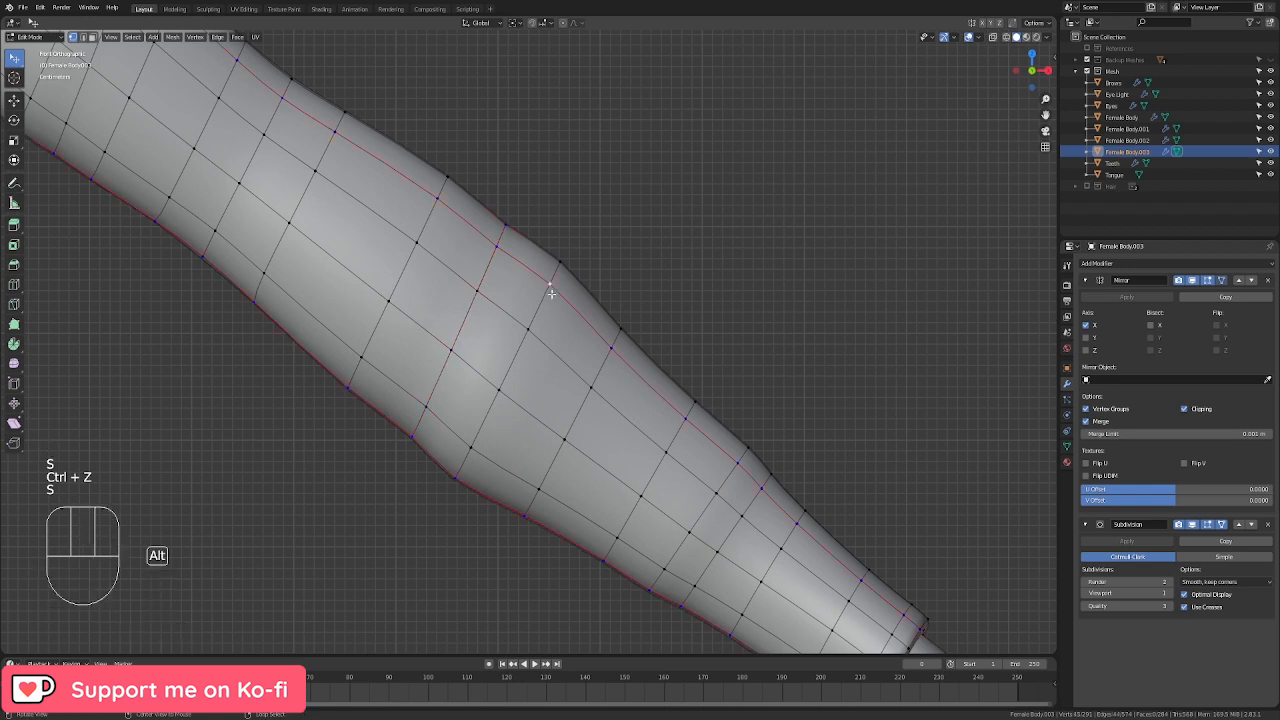
pyautogui.press('s')
pyautogui.click(554, 286)
# Step: Scale up the lower-forearm fold's edge loop to 1.055
pyautogui.keyDown('shift'); pyautogui.moveTo(554, 286); pyautogui.dragTo(519, 196, button='middle'); pyautogui.keyUp('shift')
pyautogui.keyDown('alt'); pyautogui.rightClick(692, 398); pyautogui.keyUp('alt')
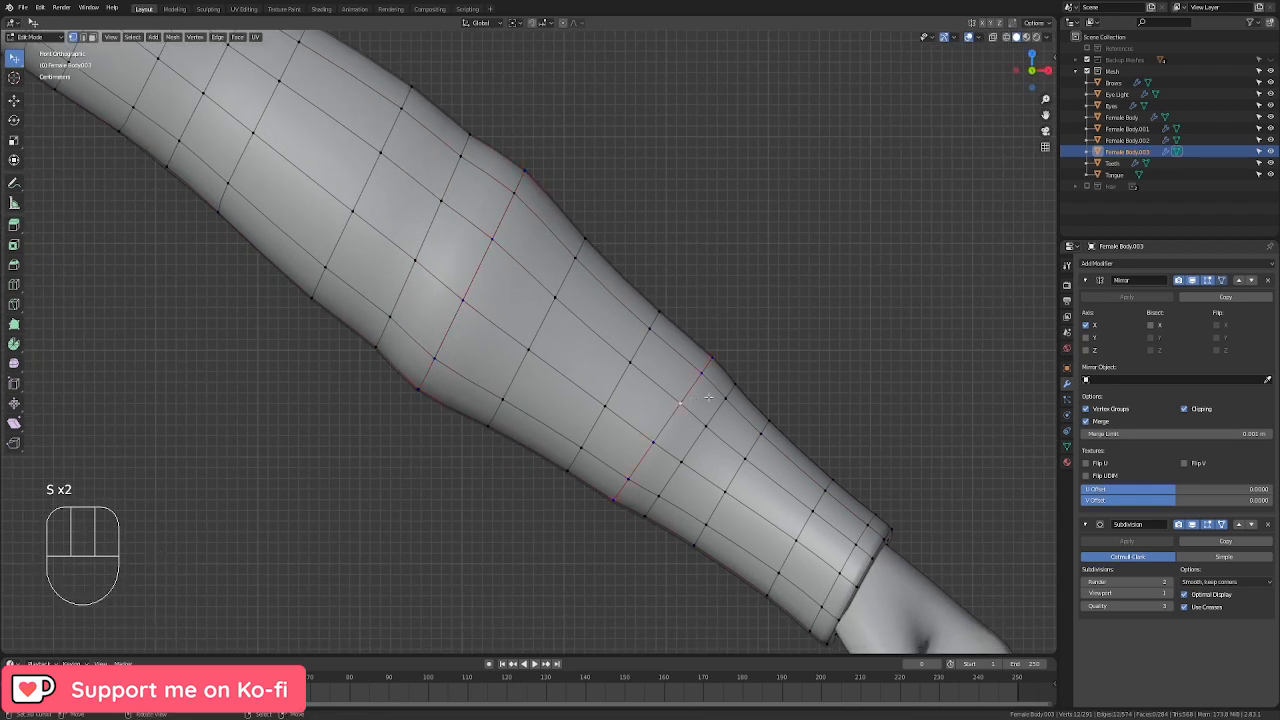
pyautogui.press('s')
pyautogui.click(728, 398)
# Step: Scale down the crease loop below the short sleeve's hem and return to Object Mode
pyautogui.keyDown('shift'); pyautogui.moveTo(721, 421); pyautogui.dragTo(649, 470, button='middle'); pyautogui.keyUp('shift')
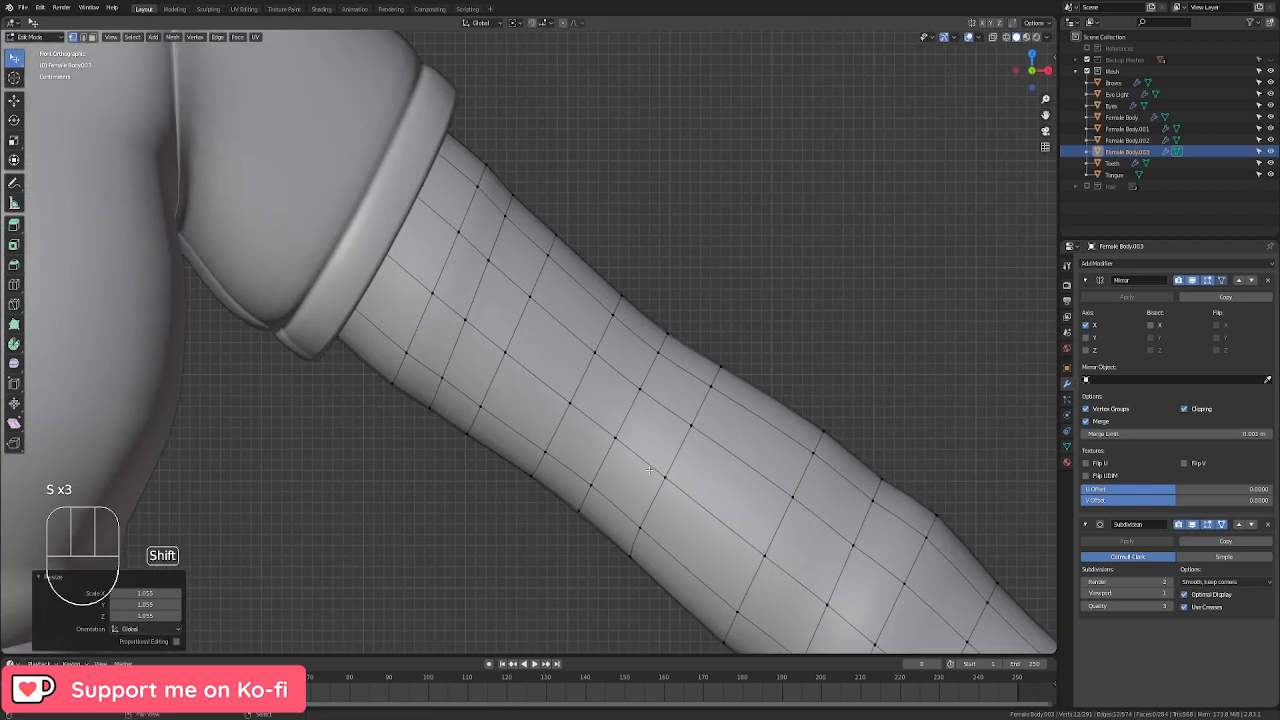
pyautogui.keyDown('alt'); pyautogui.rightClick(498, 266); pyautogui.keyUp('alt')
pyautogui.press('s')
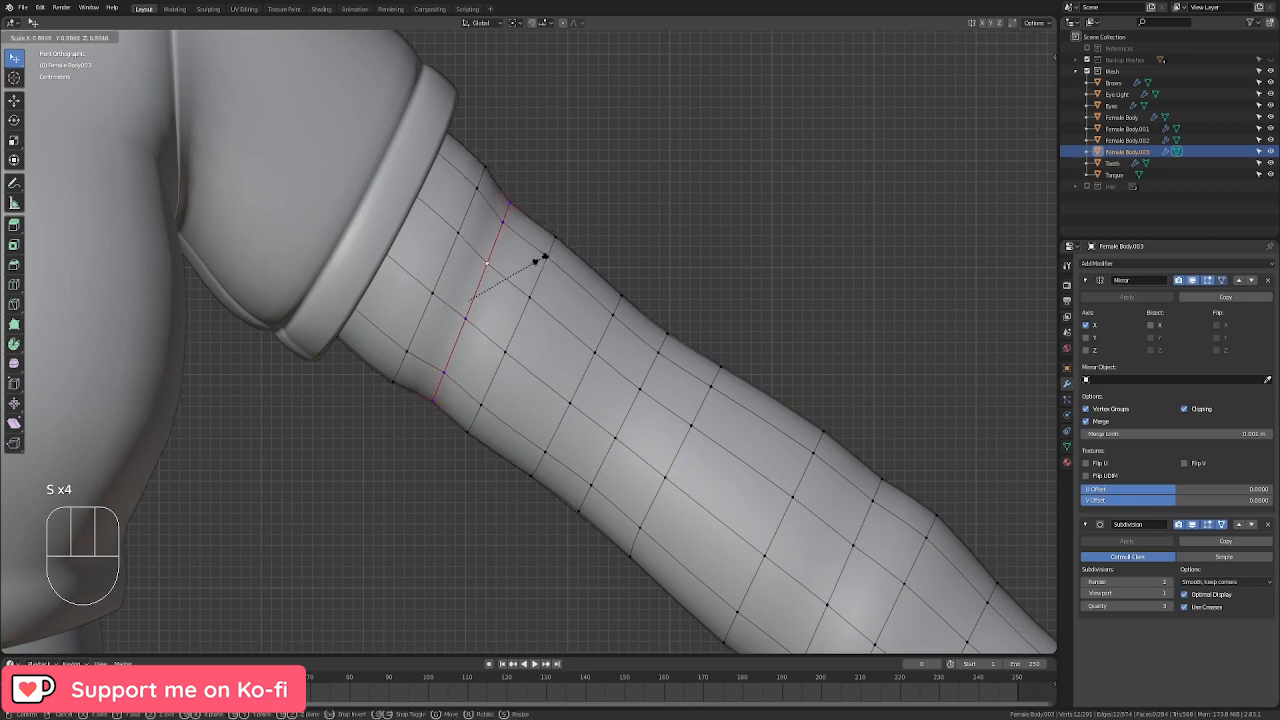
pyautogui.click(540, 259)
pyautogui.press('Tab')
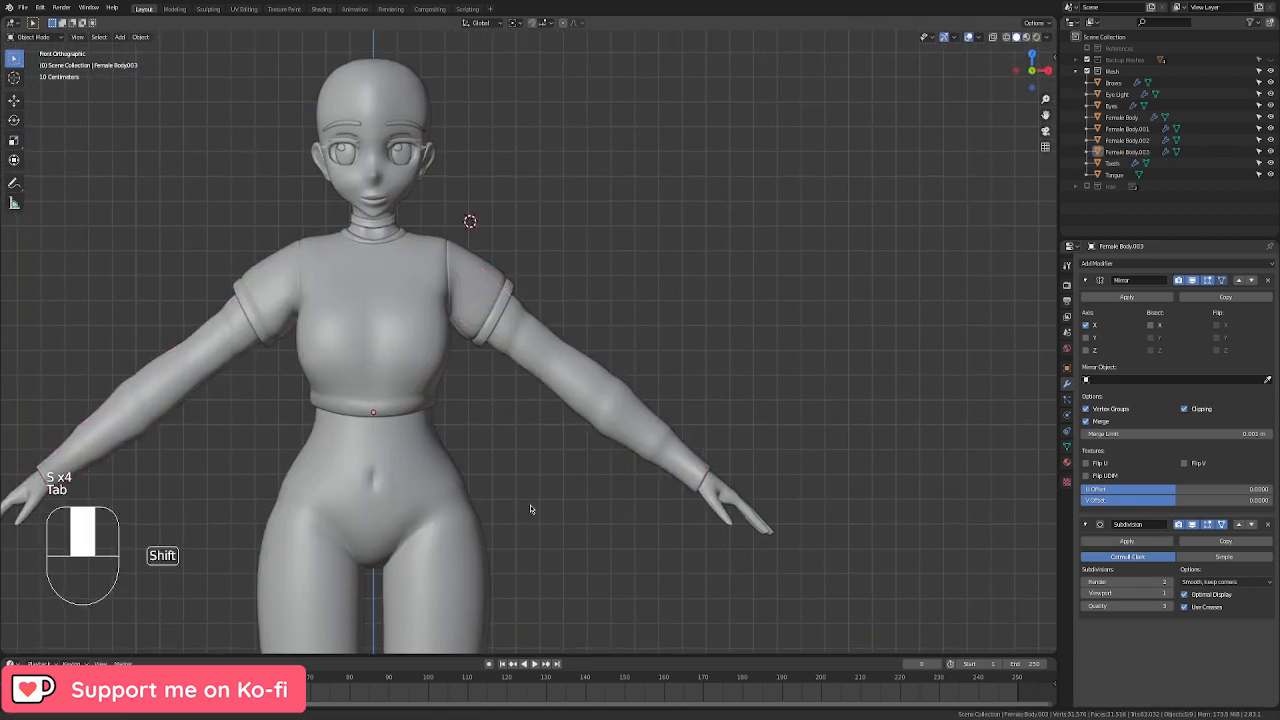
# Step: Scale the edge loop above the sleeve's cuff to 1.002
pyautogui.keyDown('shift'); pyautogui.moveTo(531, 510); pyautogui.dragTo(663, 461, button='middle'); pyautogui.keyUp('shift')
pyautogui.scroll(1, 870, 358)
pyautogui.keyDown('shift'); pyautogui.moveTo(1012, 536); pyautogui.dragTo(622, 374, button='middle'); pyautogui.keyUp('shift')
pyautogui.scroll(4, 609, 326)
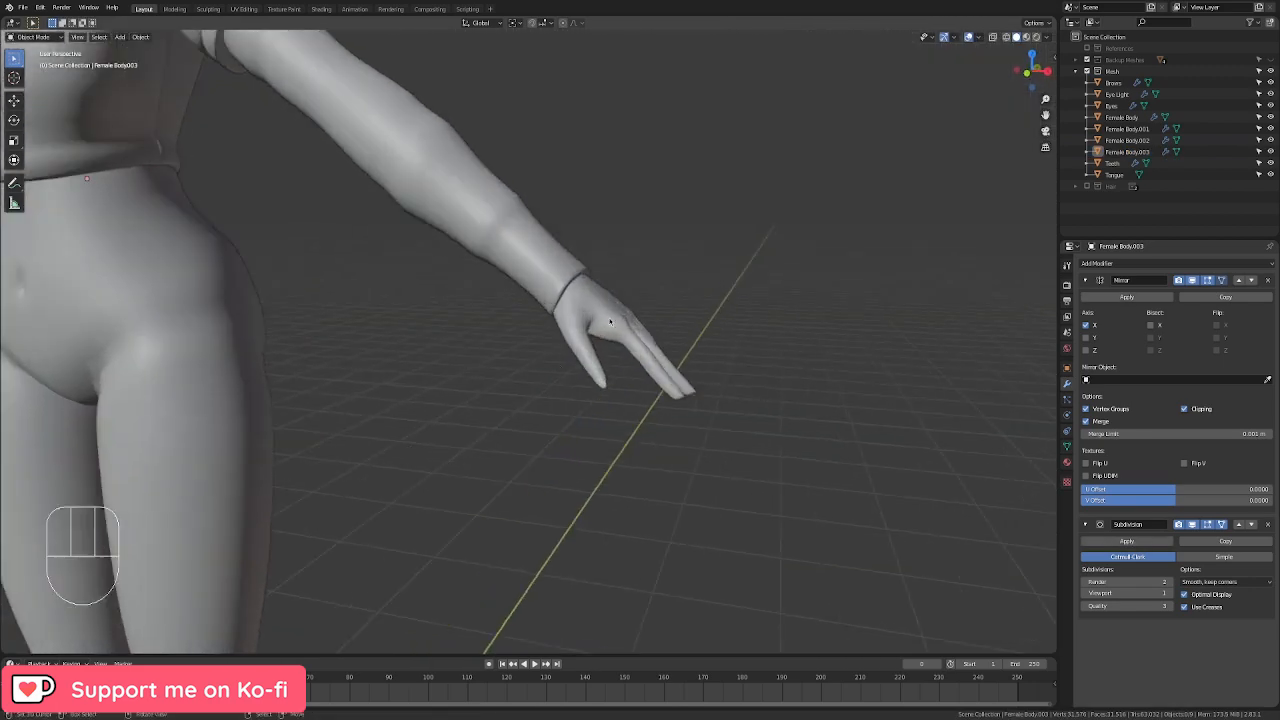
pyautogui.press('Tab')
pyautogui.keyDown('shift'); pyautogui.moveTo(582, 236); pyautogui.dragTo(549, 381, button='middle'); pyautogui.keyUp('shift')
pyautogui.scroll(3, 549, 381)
pyautogui.press('s')
pyautogui.click(620, 354)
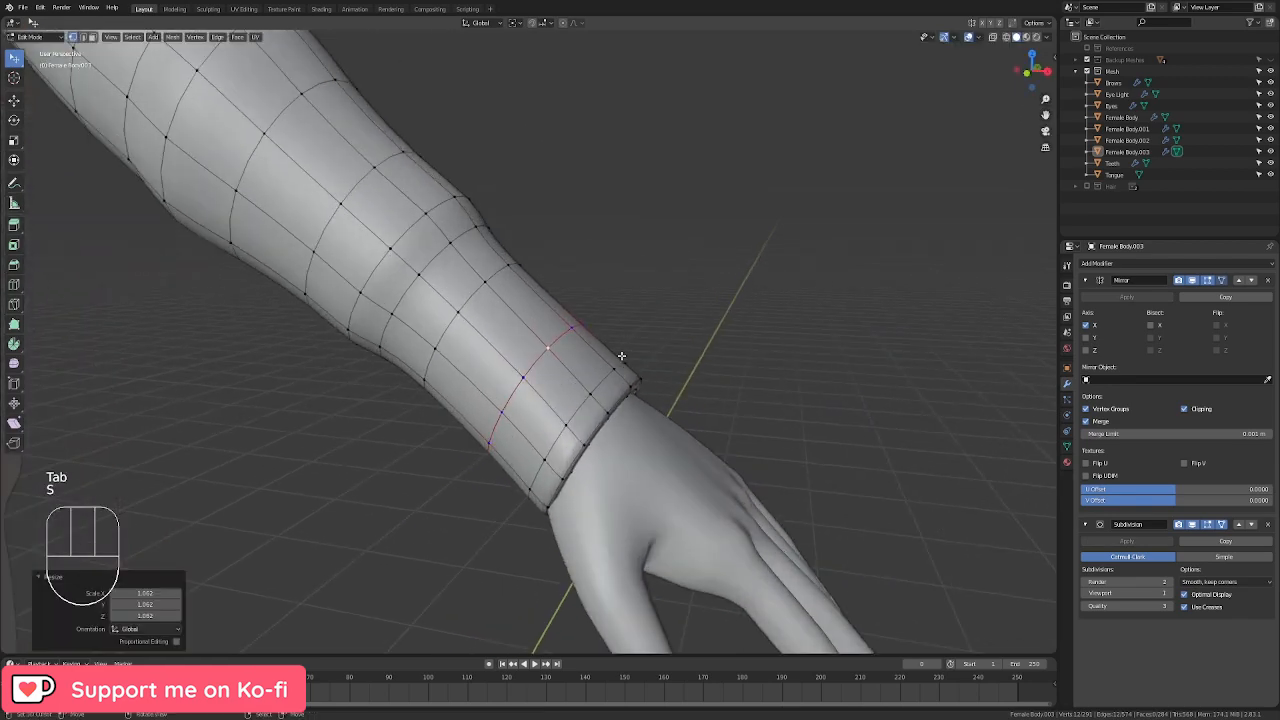
# Step: Select the cuff's rim band and scale it up to 1.116
pyautogui.keyDown('alt'); pyautogui.click(600, 383); pyautogui.keyUp('alt')
pyautogui.press('s')
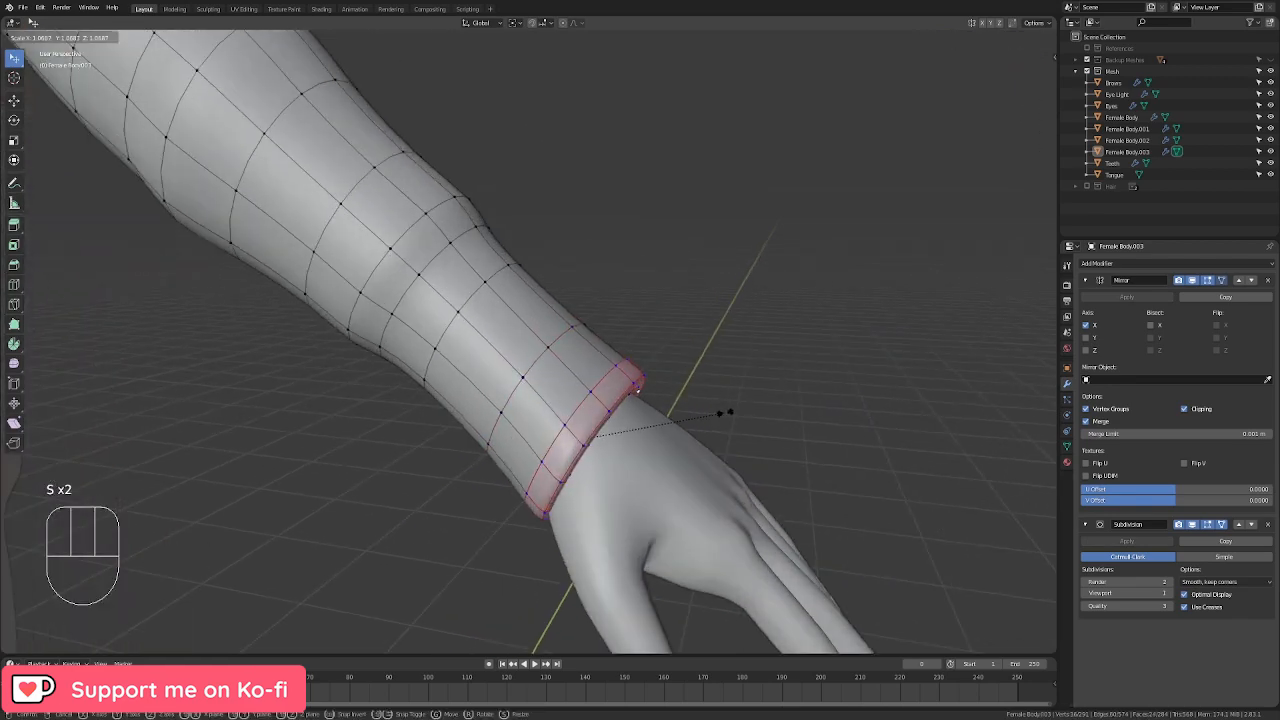
pyautogui.click(734, 417)
# Step: Scale the cuff's rim band along Y and shift it slightly along Z
pyautogui.moveTo(734, 417); pyautogui.dragTo(614, 456, button='middle')
pyautogui.press('s')
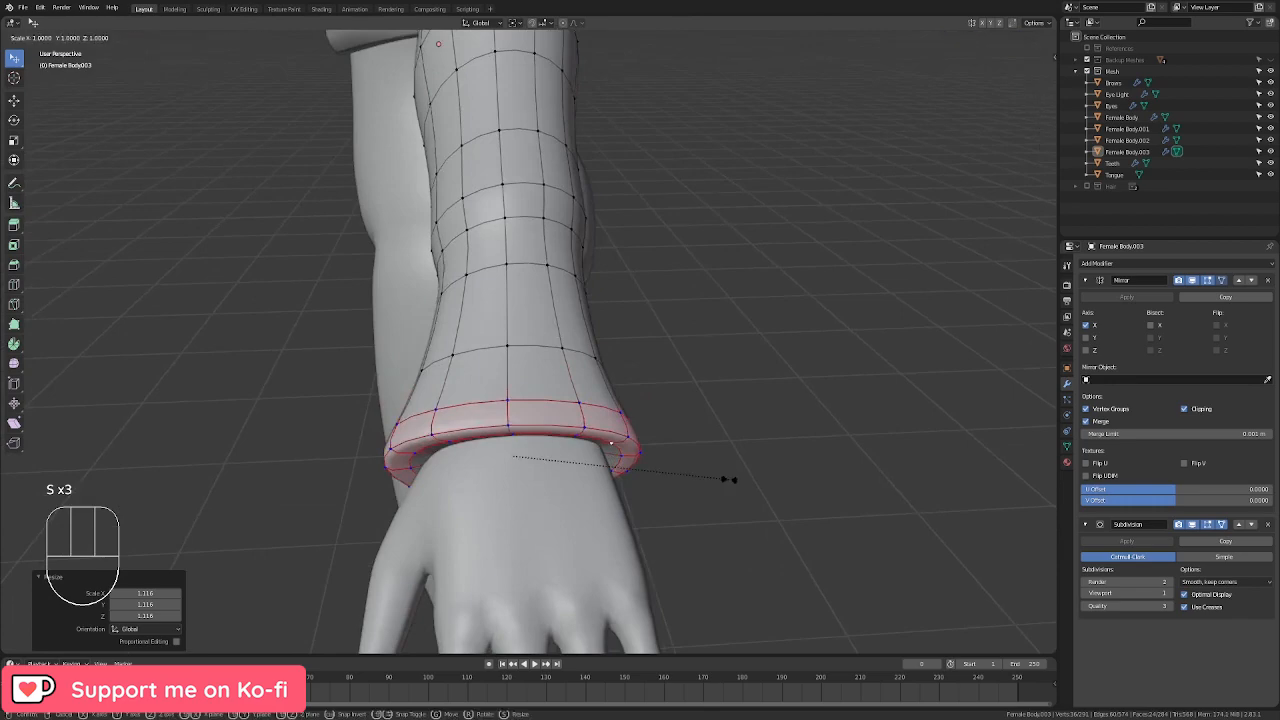
pyautogui.press('y')
pyautogui.click(720, 475)
pyautogui.press('g')
pyautogui.press('z')
pyautogui.click(722, 478)
pyautogui.moveTo(722, 478); pyautogui.dragTo(778, 347, button='middle')
pyautogui.press('KP_1')
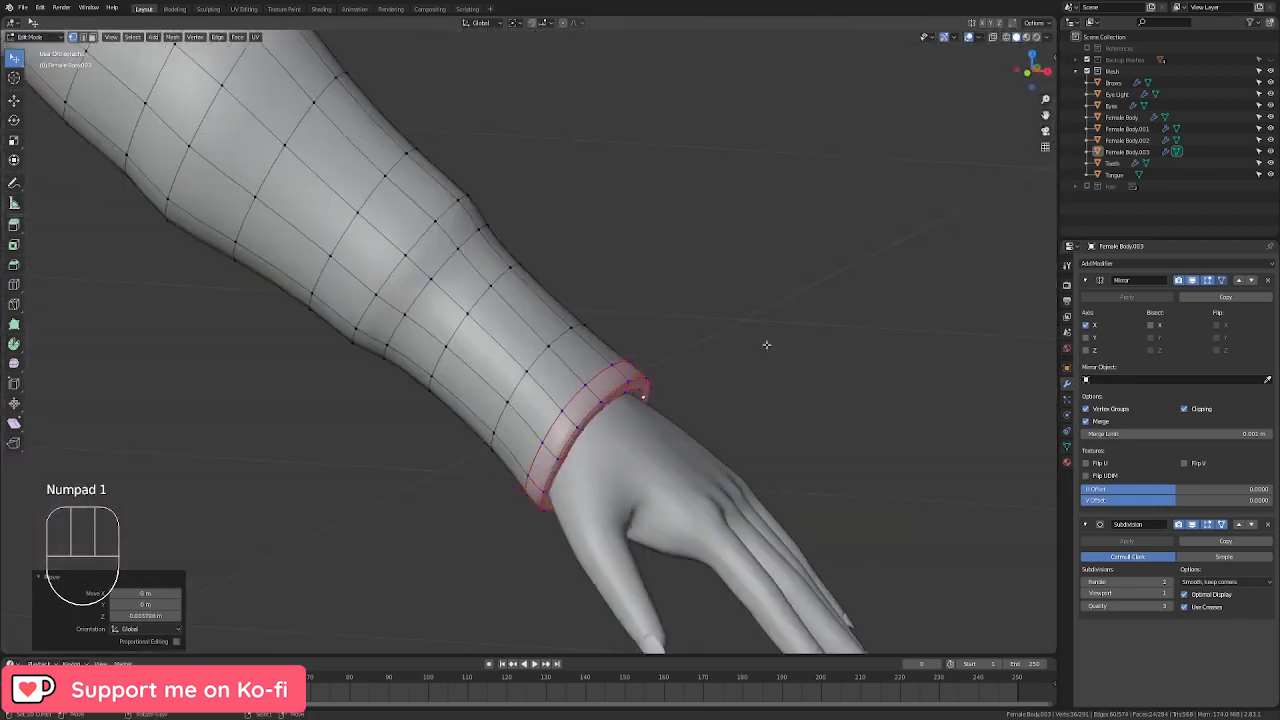
pyautogui.scroll(5, 766, 343)
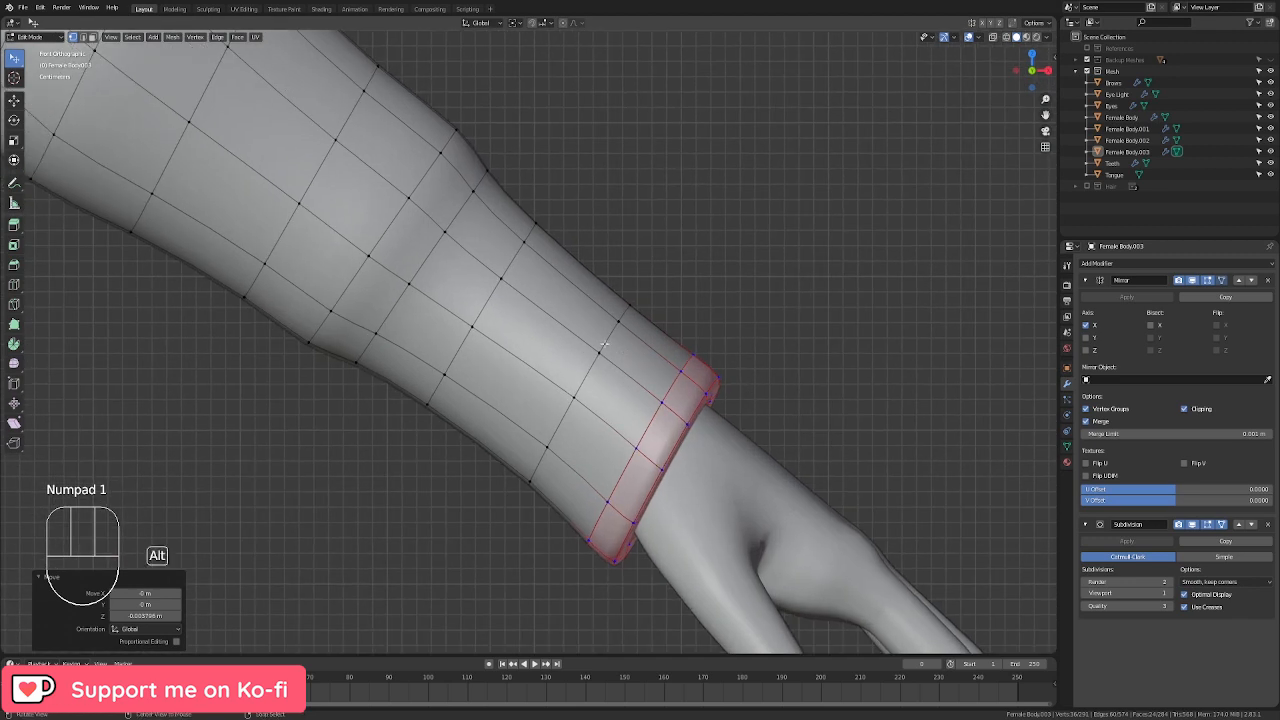
# Step: Select the two edge loops above the undersleeve's cuff and scale them up slightly
pyautogui.keyDown('alt'); pyautogui.click(604, 344); pyautogui.keyUp('alt')
pyautogui.press('s')
pyautogui.rightClick(740, 357)
pyautogui.keyDown('alt'); pyautogui.keyDown('shift'); pyautogui.click(506, 270); pyautogui.keyUp('shift'); pyautogui.keyUp('alt')
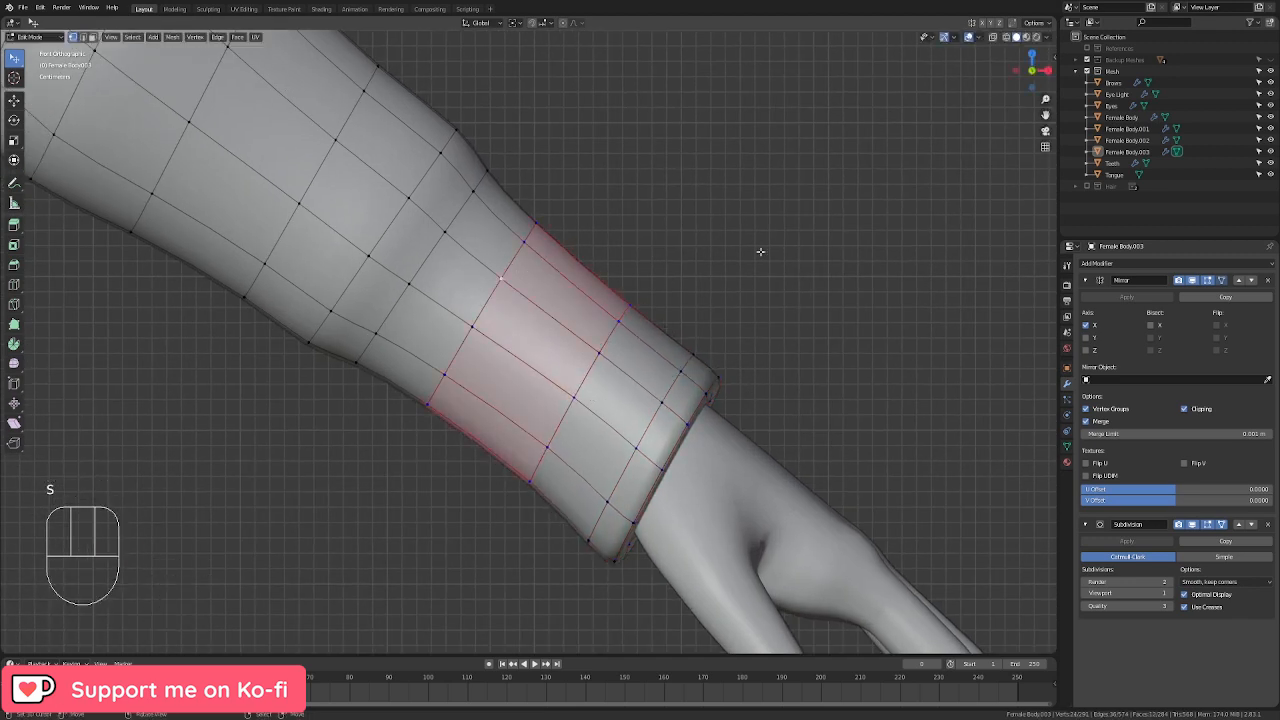
pyautogui.press('s')
pyautogui.click(794, 263)
# Step: Scale up the edge loop bordering the cuff's rim band
pyautogui.keyDown('alt'); pyautogui.rightClick(666, 388); pyautogui.keyUp('alt')
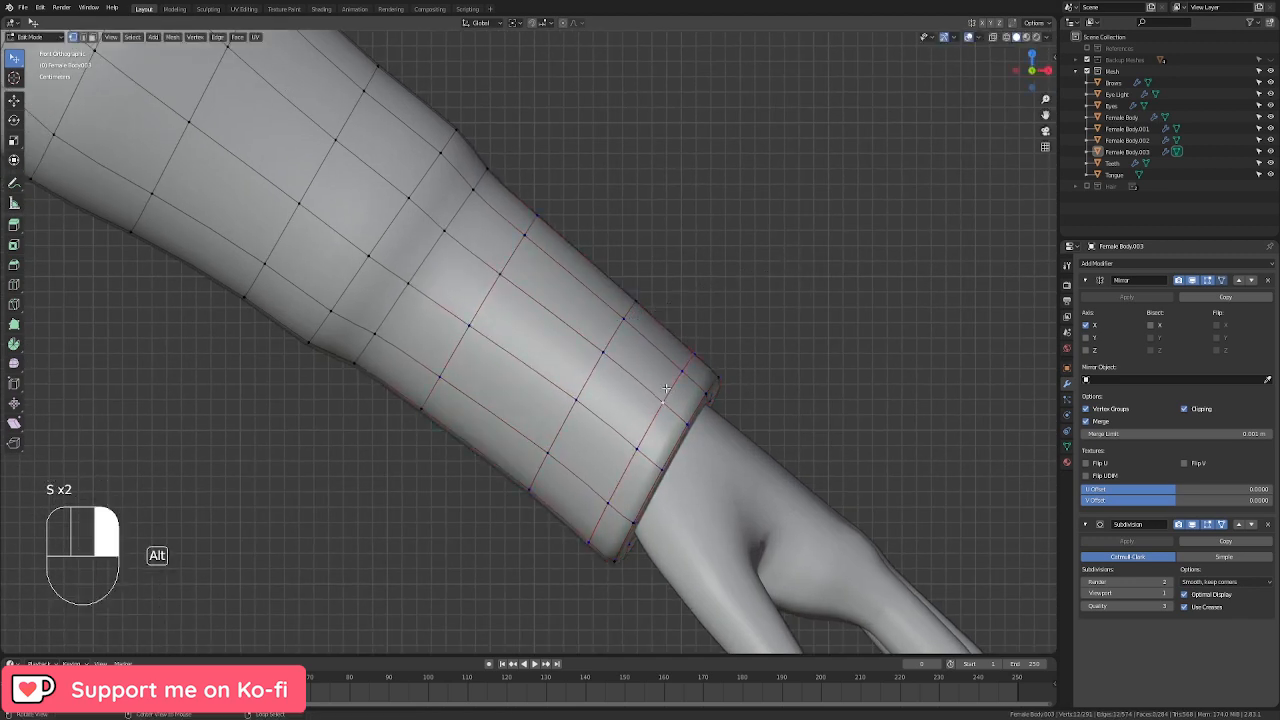
pyautogui.press('s')
pyautogui.click(780, 362)
pyautogui.press('s')
pyautogui.click(791, 360)
# Step: Rescale the single edge loop just above the cuff's rim and return to Object Mode
pyautogui.keyDown('alt'); pyautogui.rightClick(615, 342); pyautogui.keyUp('alt')
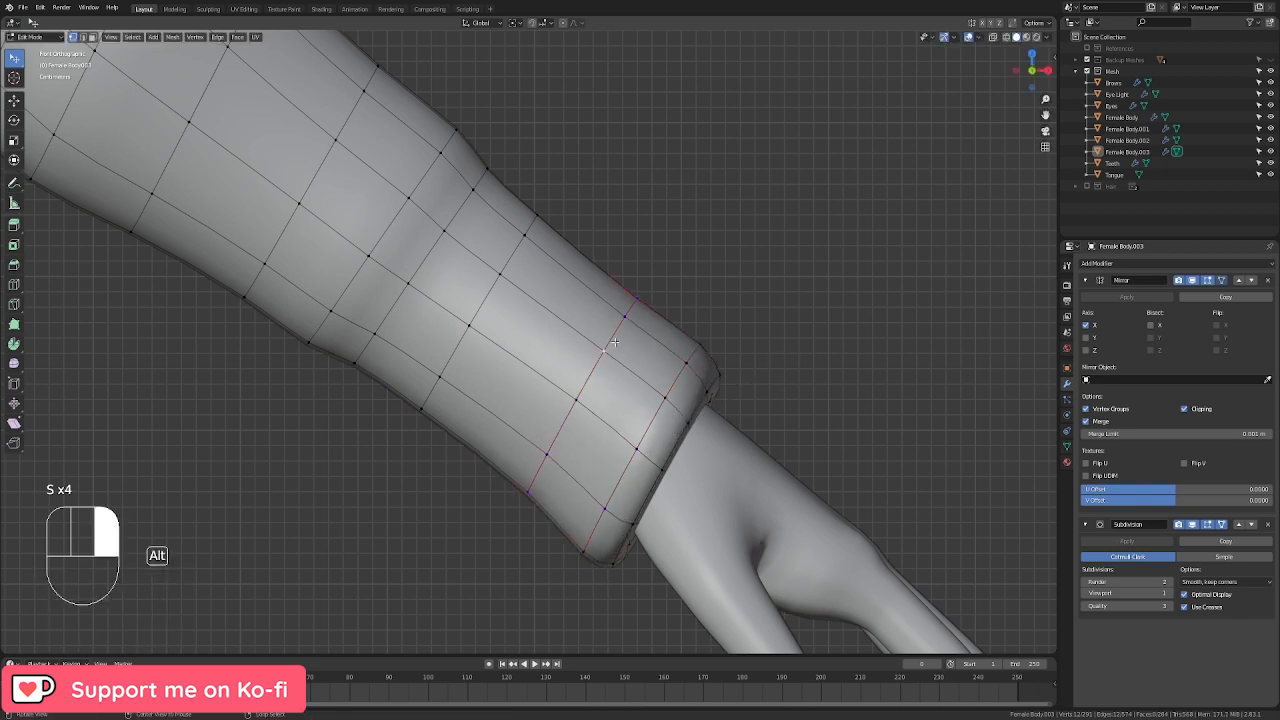
pyautogui.press('s')
pyautogui.click(703, 314)
pyautogui.press('Tab')
pyautogui.scroll(-11, 655, 299)
pyautogui.keyDown('shift'); pyautogui.moveTo(459, 329); pyautogui.dragTo(772, 413, button='middle'); pyautogui.keyUp('shift')
pyautogui.keyDown('shift'); pyautogui.moveTo(835, 369); pyautogui.dragTo(823, 420, button='middle'); pyautogui.keyUp('shift')
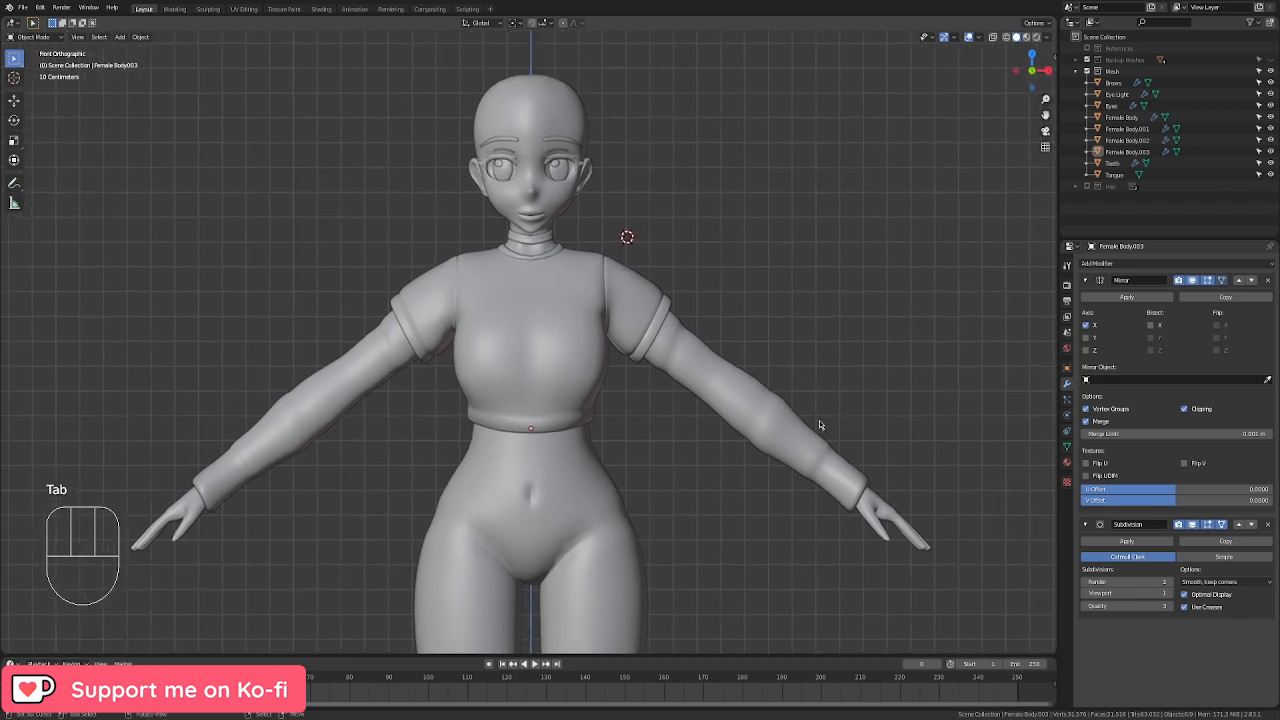
# Step: Dissolve the undersleeve's edge loop just below the short sleeve's hem with Dissolve Edges and return to Object Mode
pyautogui.keyDown('shift'); pyautogui.moveTo(724, 433); pyautogui.dragTo(731, 407, button='middle'); pyautogui.keyUp('shift')
pyautogui.scroll(2, 741, 451)
pyautogui.scroll(-3, 741, 451)
pyautogui.scroll(2, 740, 379)
pyautogui.press('Tab')
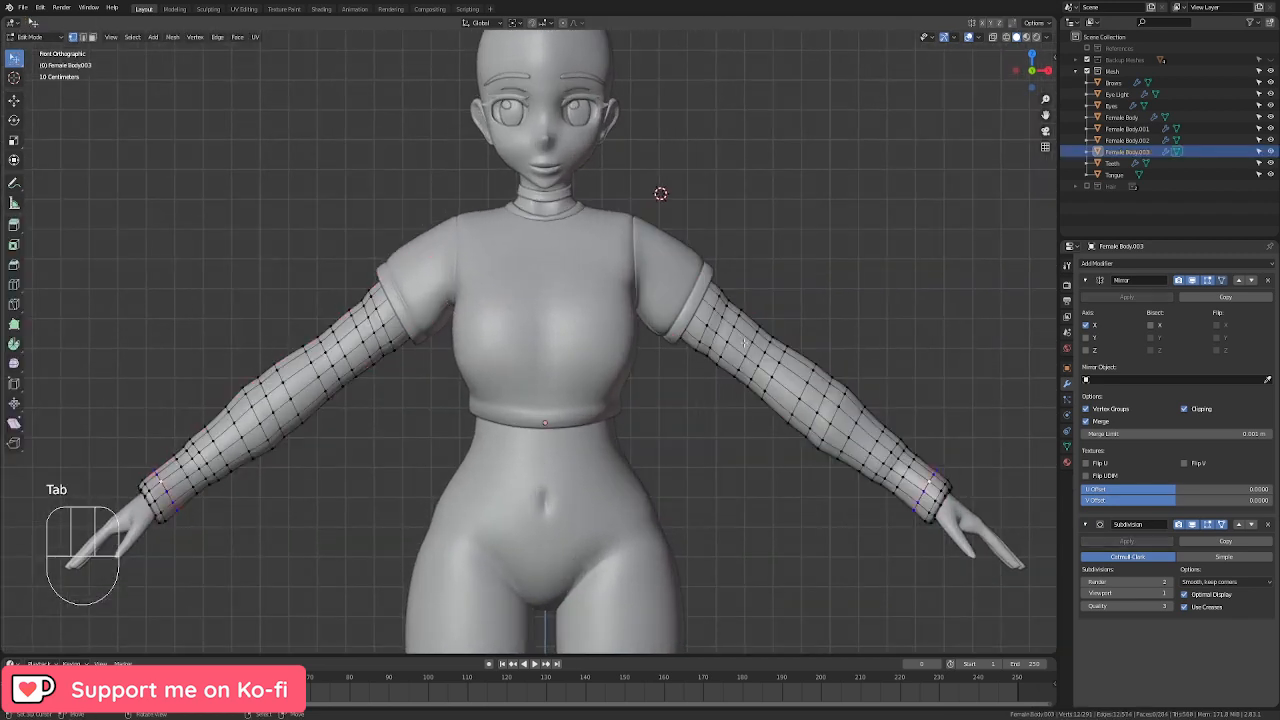
pyautogui.press('x')
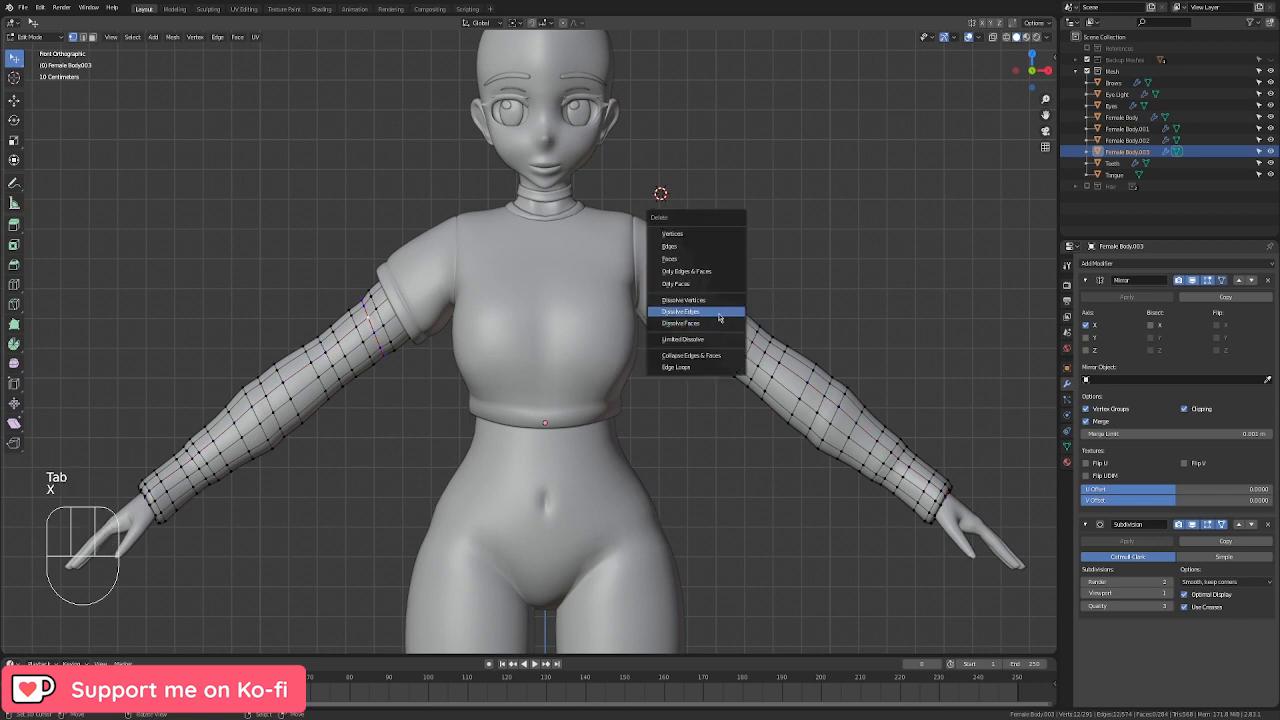
pyautogui.click(731, 312)
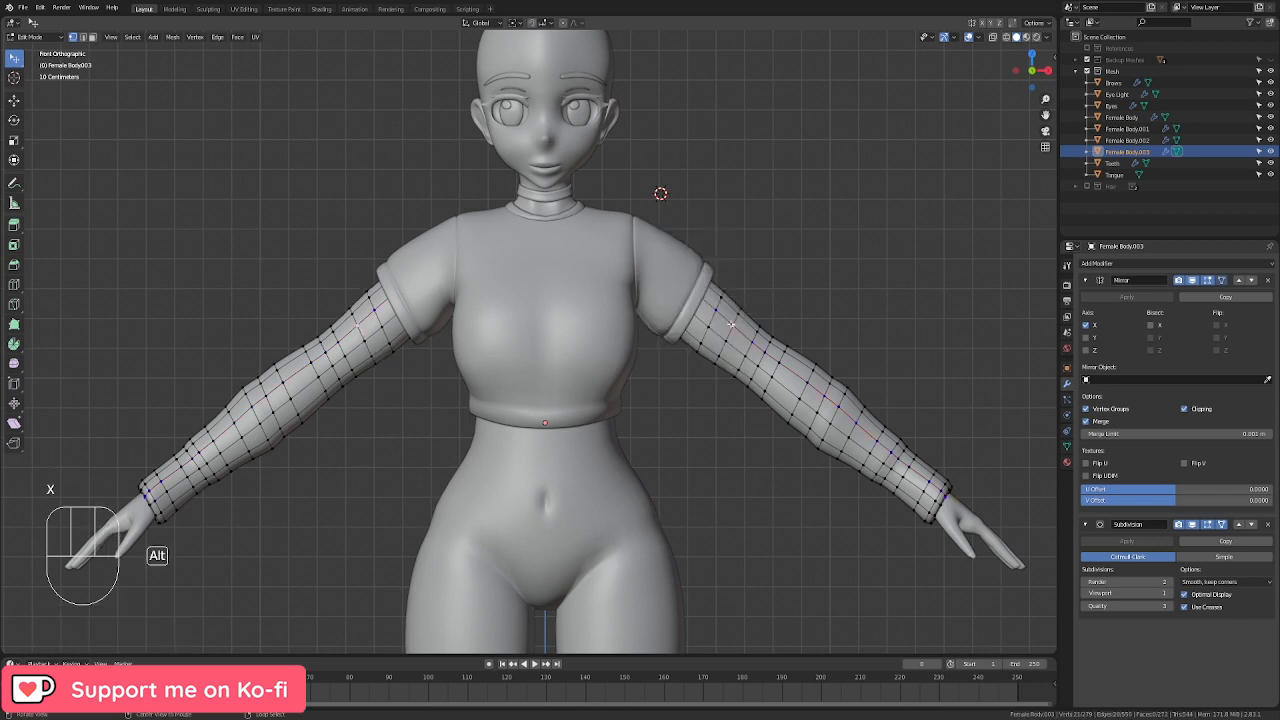
pyautogui.press('Tab')
pyautogui.click(827, 316)
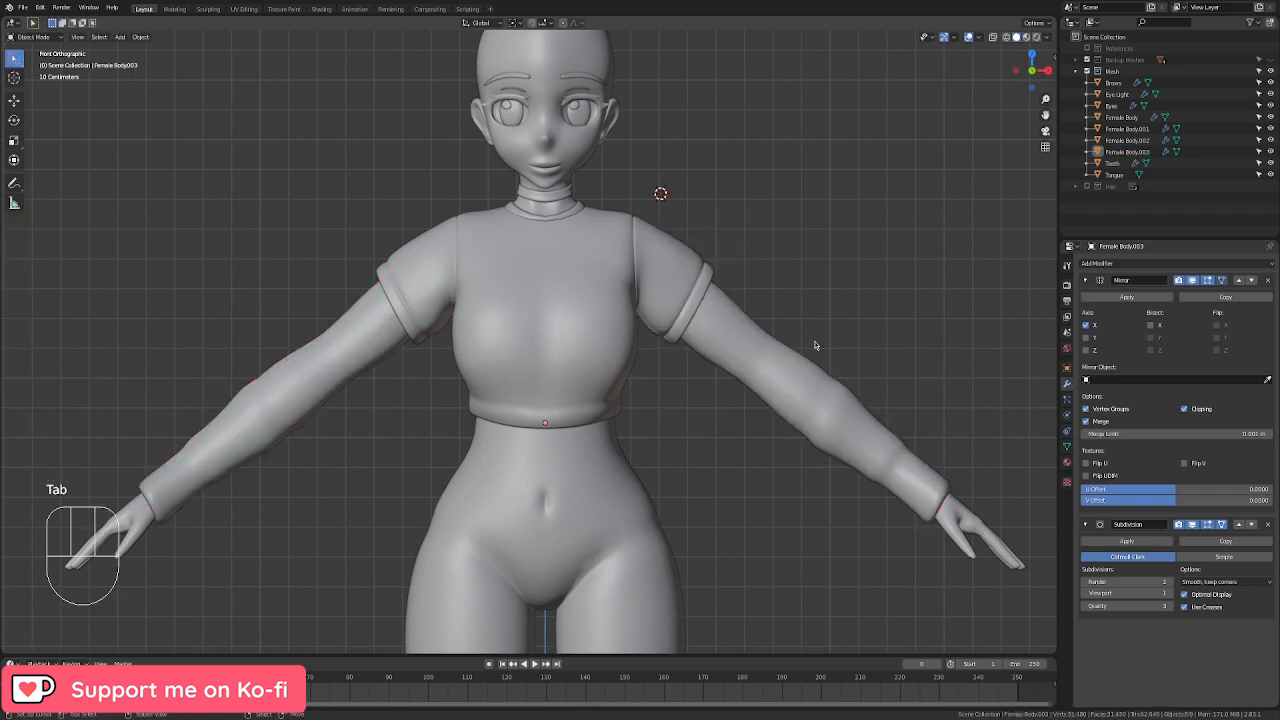
# Step: Scale the undersleeve loop nearest the short sleeve's hem up to about 1.06, rotate it clockwise, and return to Object Mode
pyautogui.press('Tab')
pyautogui.scroll(1, 743, 305)
pyautogui.press('s')
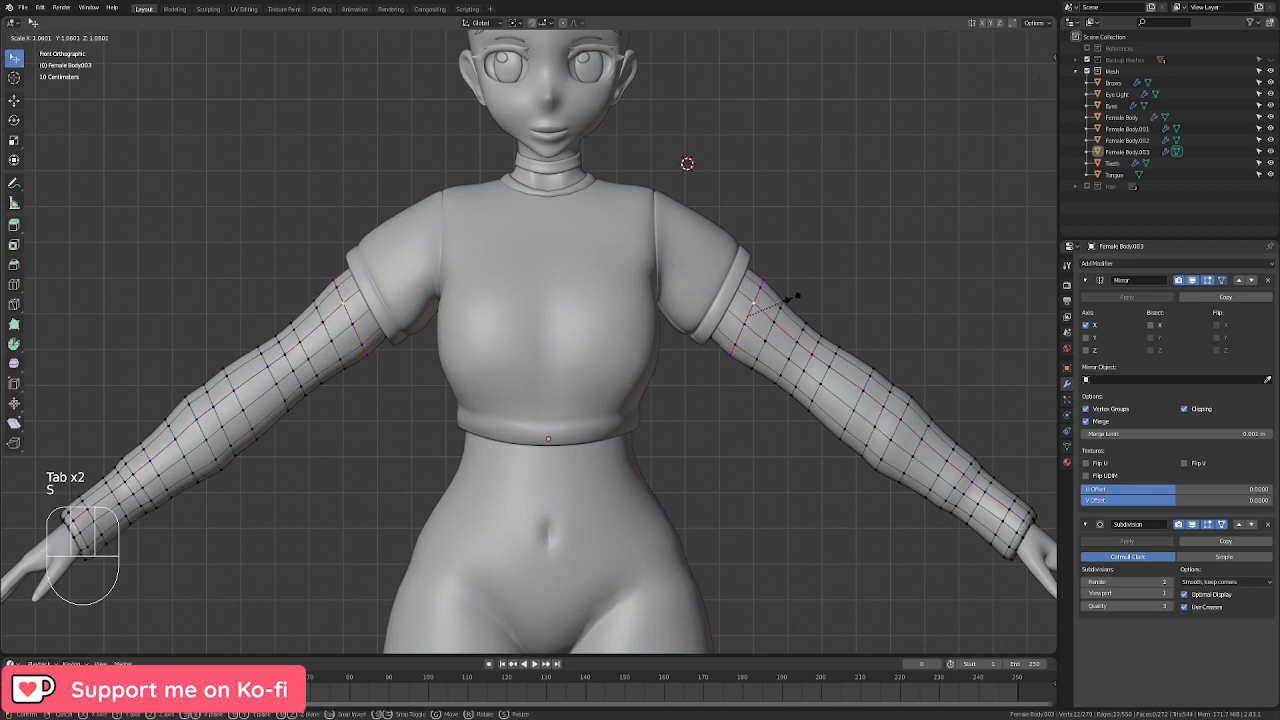
pyautogui.click(790, 296)
pyautogui.press('r')
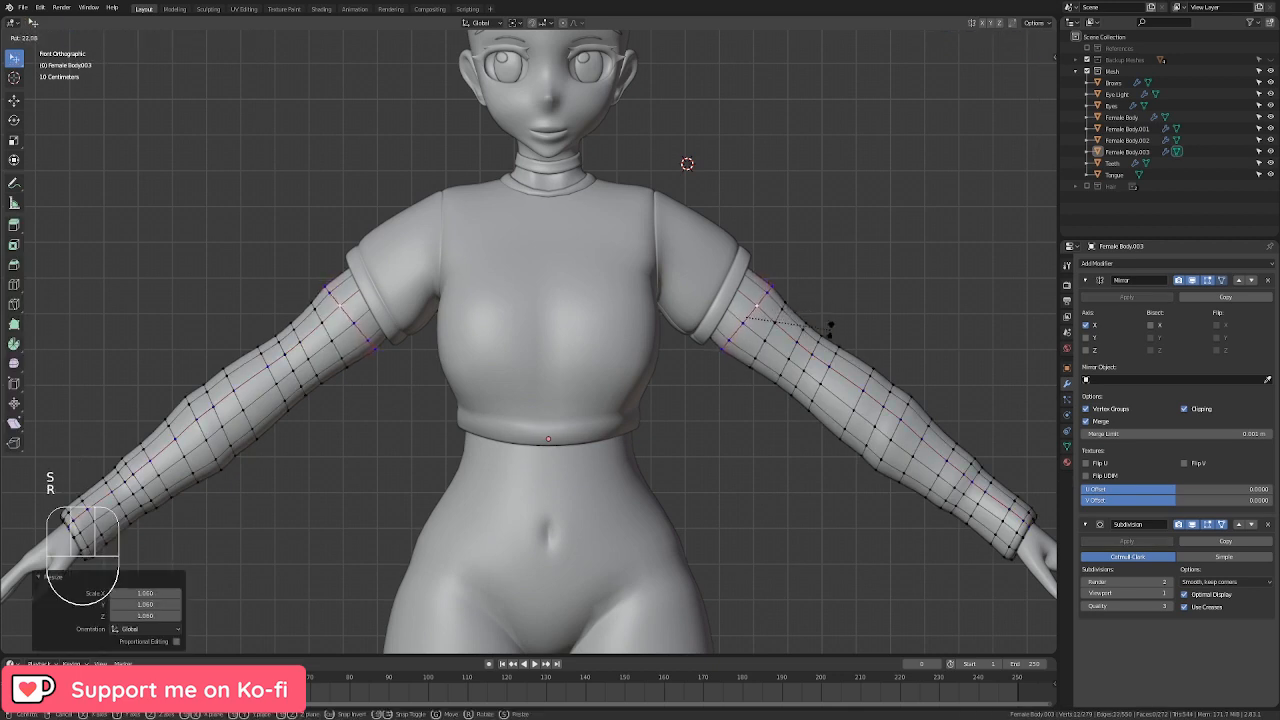
pyautogui.click(838, 312)
pyautogui.press('Tab')
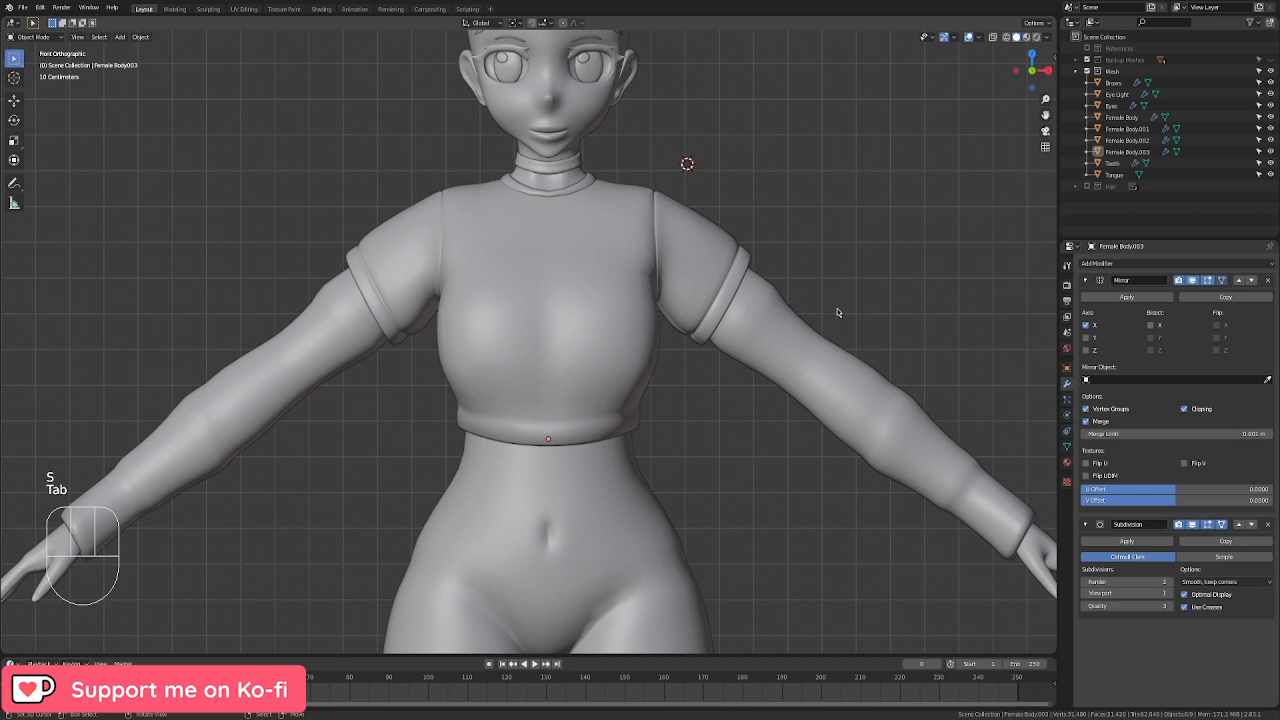
# Step: Try rescaling the next edge loop down the upper undersleeve and undo the attempt
pyautogui.press('Tab')
pyautogui.keyDown('alt'); pyautogui.keyDown('shift'); pyautogui.rightClick(754, 316); pyautogui.keyUp('shift'); pyautogui.keyUp('alt')
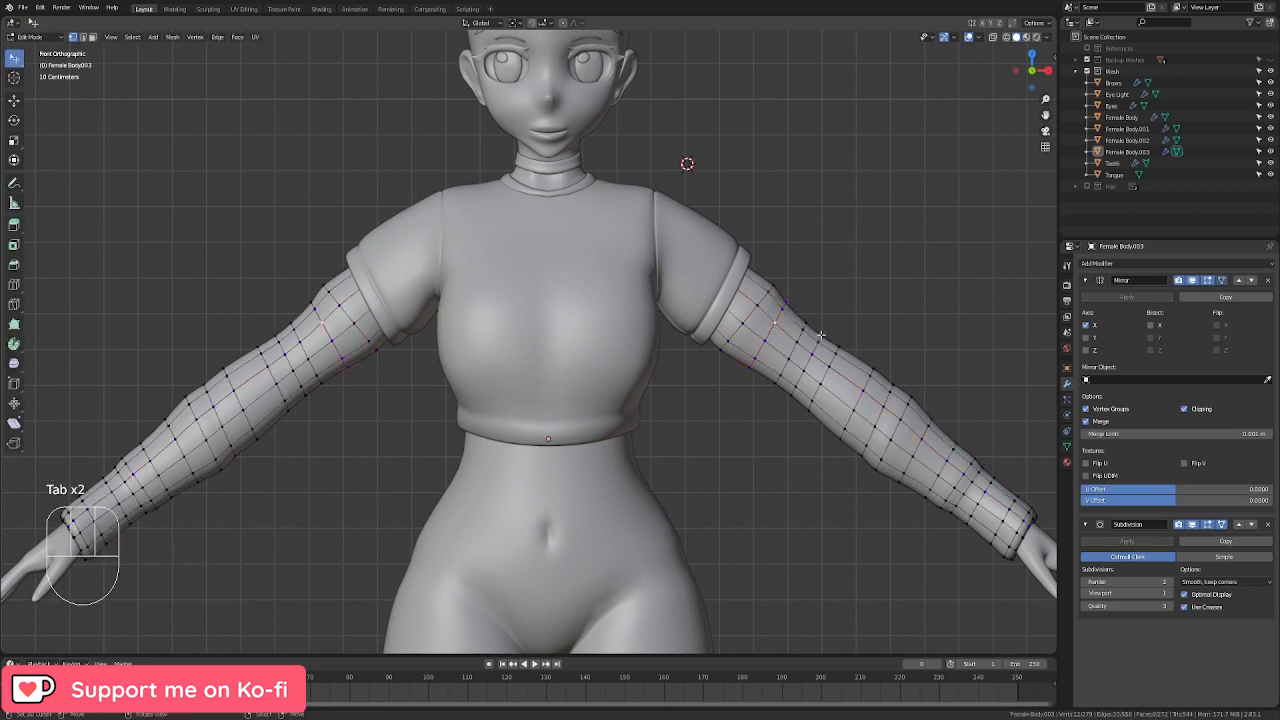
pyautogui.press('s')
pyautogui.click(768, 326)
pyautogui.keyDown('alt'); pyautogui.rightClick(776, 330); pyautogui.keyUp('alt')
pyautogui.keyDown('alt'); pyautogui.keyDown('shift'); pyautogui.rightClick(799, 343); pyautogui.keyUp('shift'); pyautogui.keyUp('alt')
pyautogui.hotkey('ctrl', 'z')
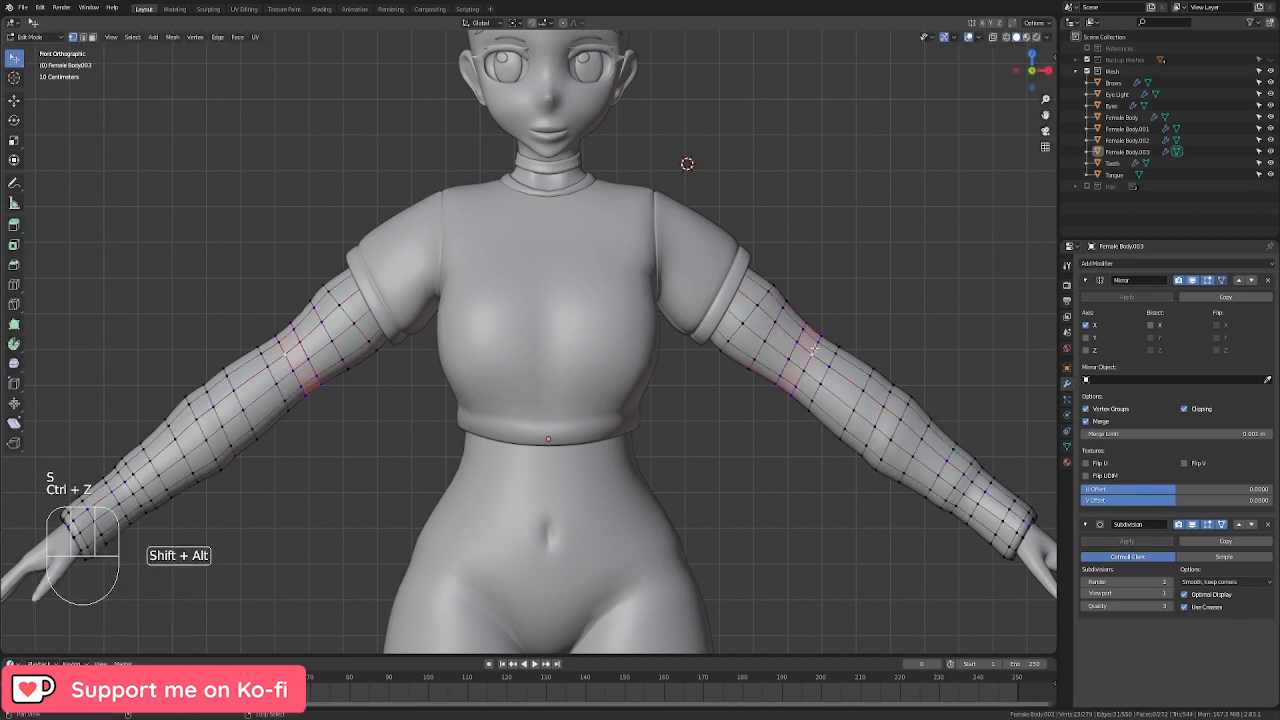
pyautogui.hotkey('ctrl', 'z')
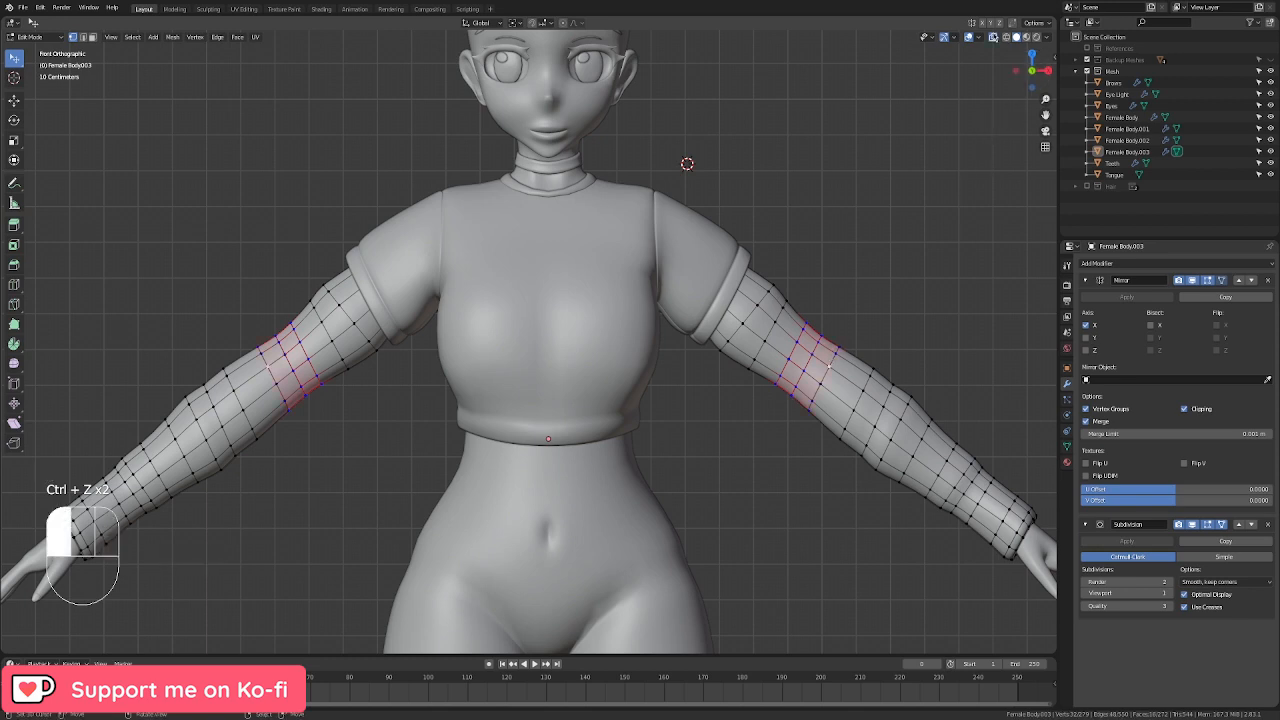
# Step: Circle-select the three edge loops above the elbow through the mesh in X-ray and scale them up to about 1.16
pyautogui.click(992, 37)
pyautogui.press('c')
pyautogui.scroll(3, 822, 380)
pyautogui.click(809, 369)
pyautogui.rightClick(809, 369)
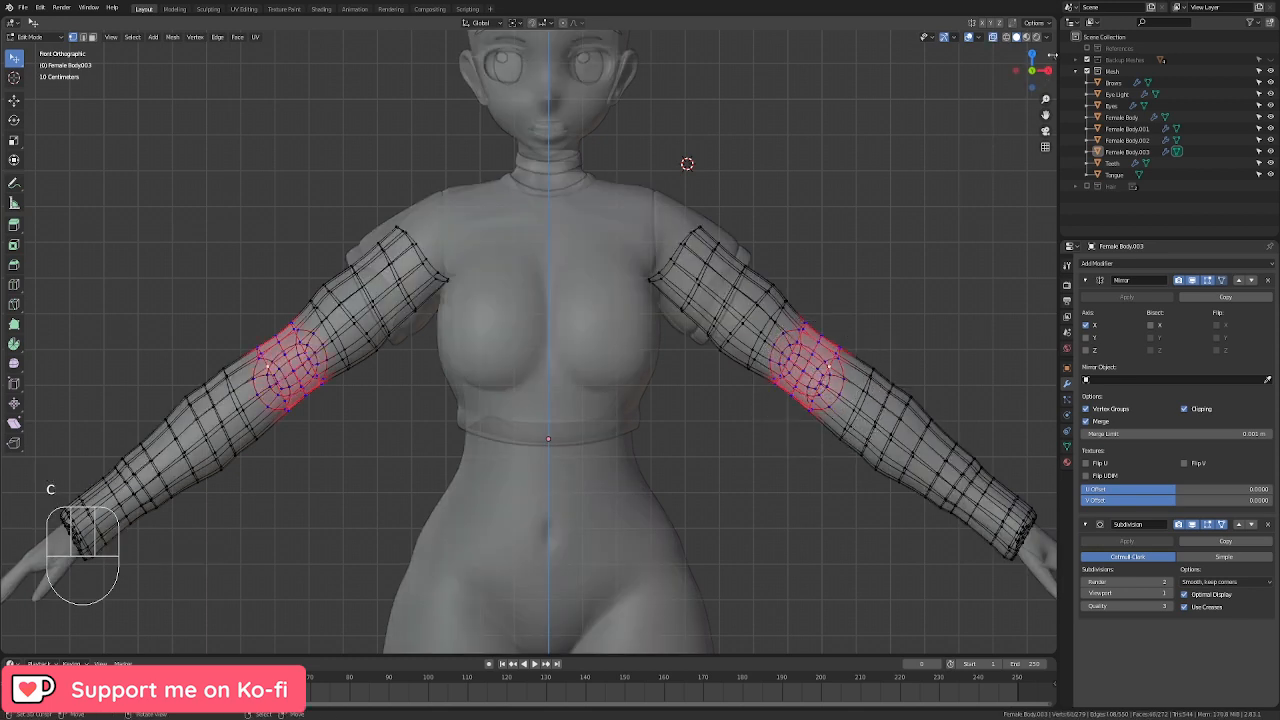
pyautogui.click(992, 37)
pyautogui.press('s')
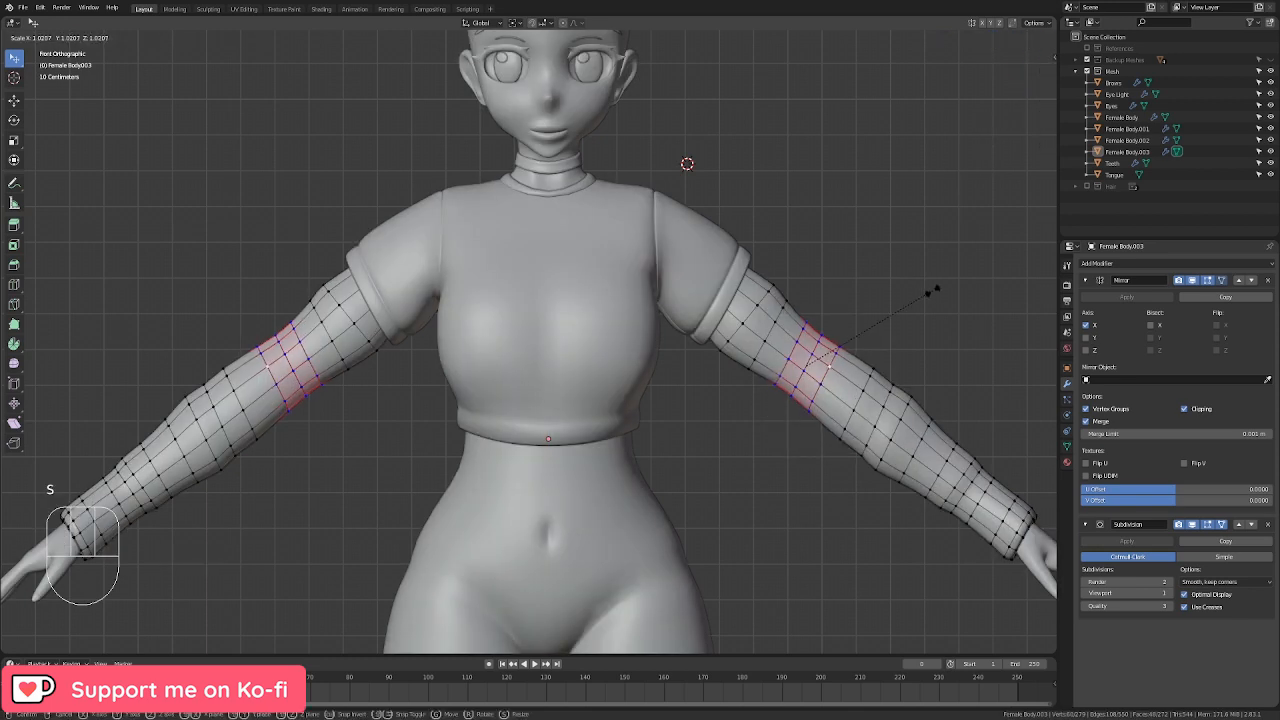
pyautogui.click(957, 287)
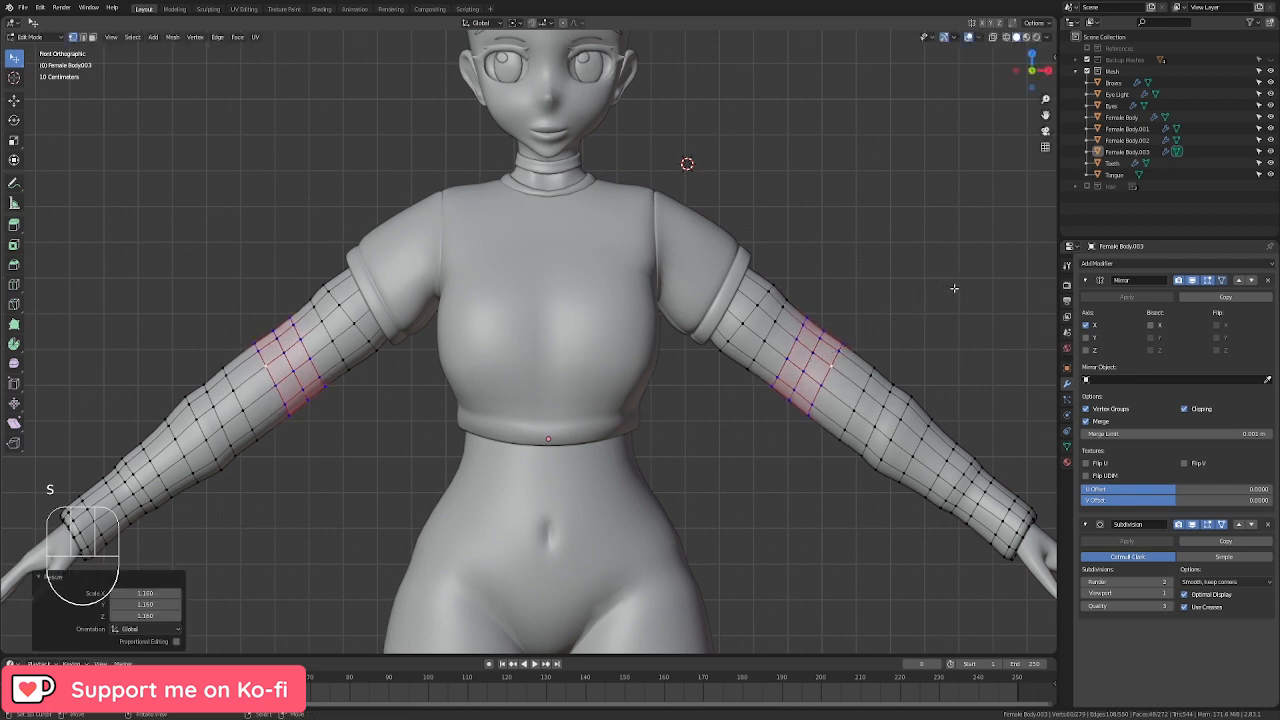
# Step: Return to Object Mode and save the file
pyautogui.press('Tab')
pyautogui.scroll(-5, 690, 380)
pyautogui.keyDown('shift'); pyautogui.moveTo(686, 370); pyautogui.dragTo(706, 406, button='middle'); pyautogui.keyUp('shift')
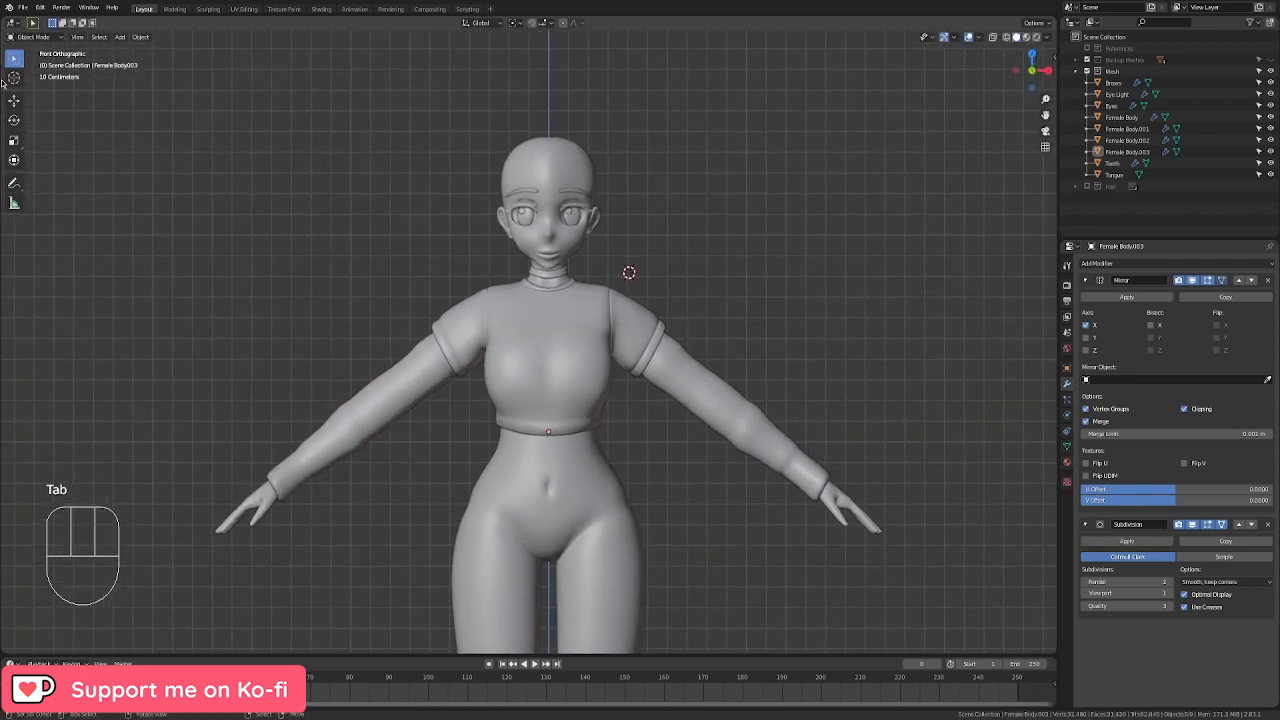
pyautogui.click(27, 9)
pyautogui.click(65, 82)
# Step: Edit the cropped T-shirt and move the short sleeve's underside hem vertex slightly down with proportional editing enabled
pyautogui.scroll(4, 737, 438)
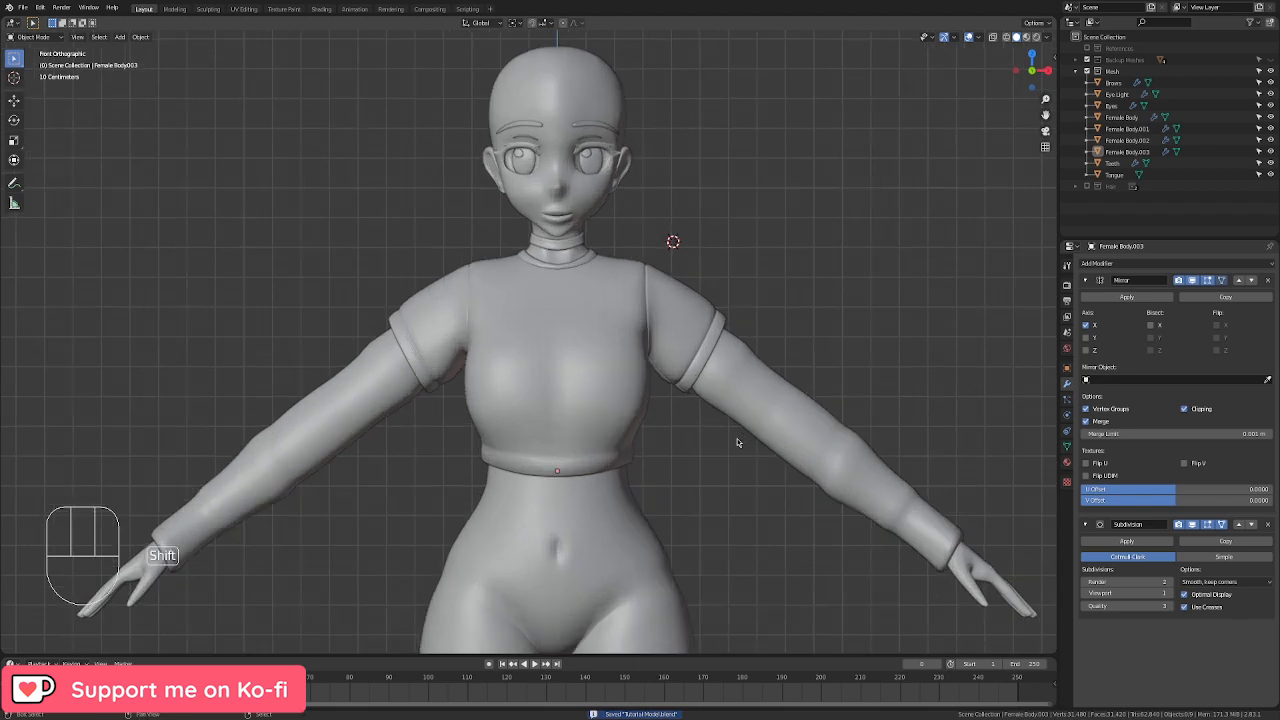
pyautogui.click(705, 380)
pyautogui.press('Tab')
pyautogui.scroll(1, 715, 385)
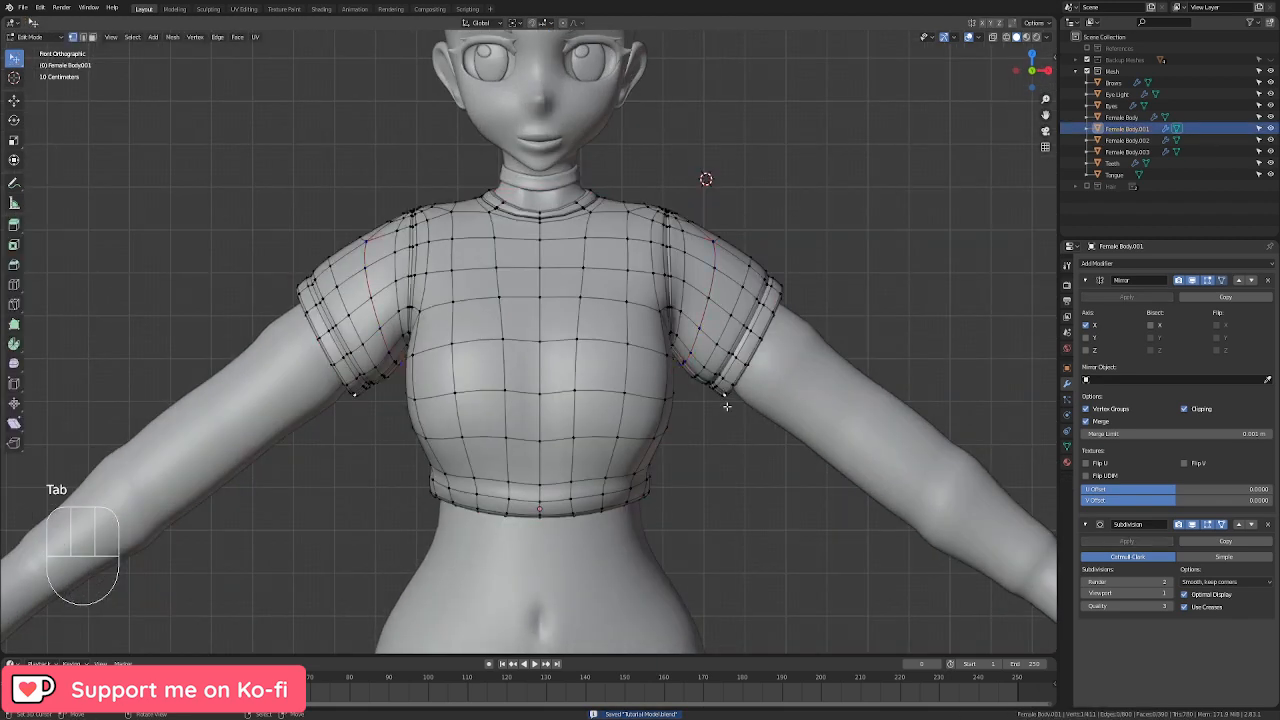
pyautogui.press('g')
pyautogui.press('g')
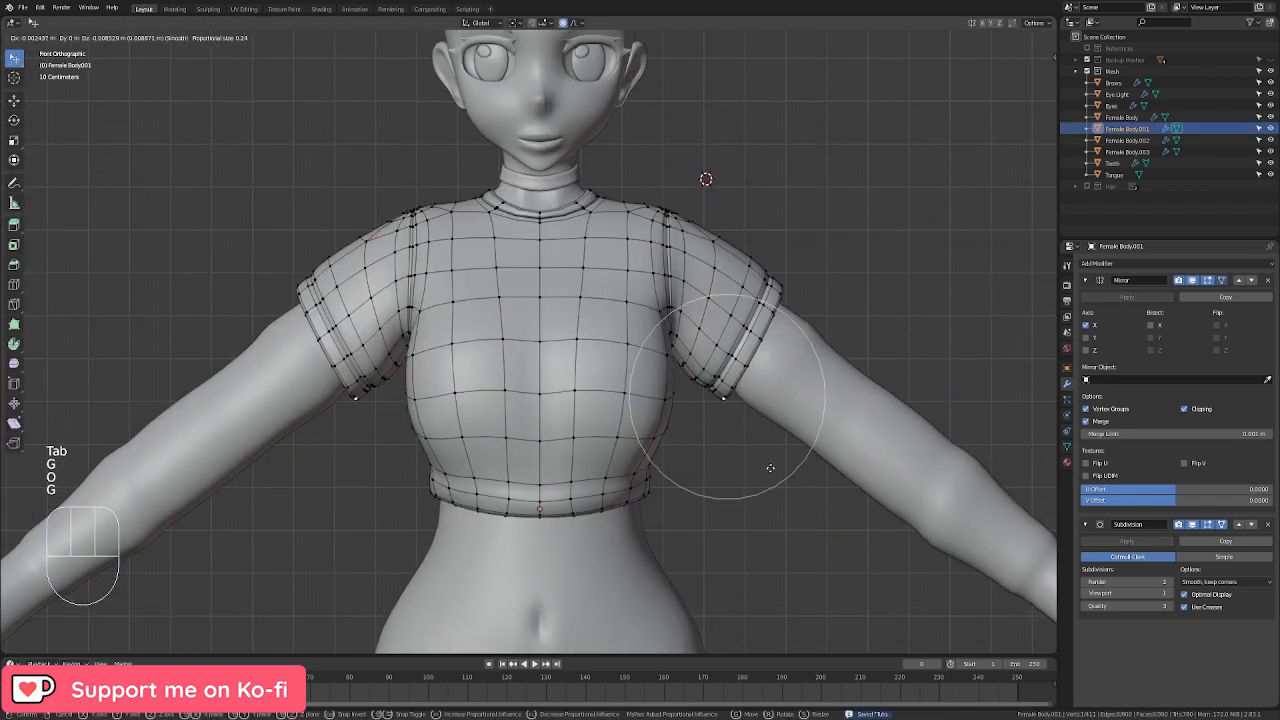
pyautogui.scroll(-2, 769, 466)
pyautogui.click(769, 465)
# Step: Rotate and nudge the short sleeve's upper hem vertex with proportional editing and return to Object Mode
pyautogui.click(792, 284)
pyautogui.press('r')
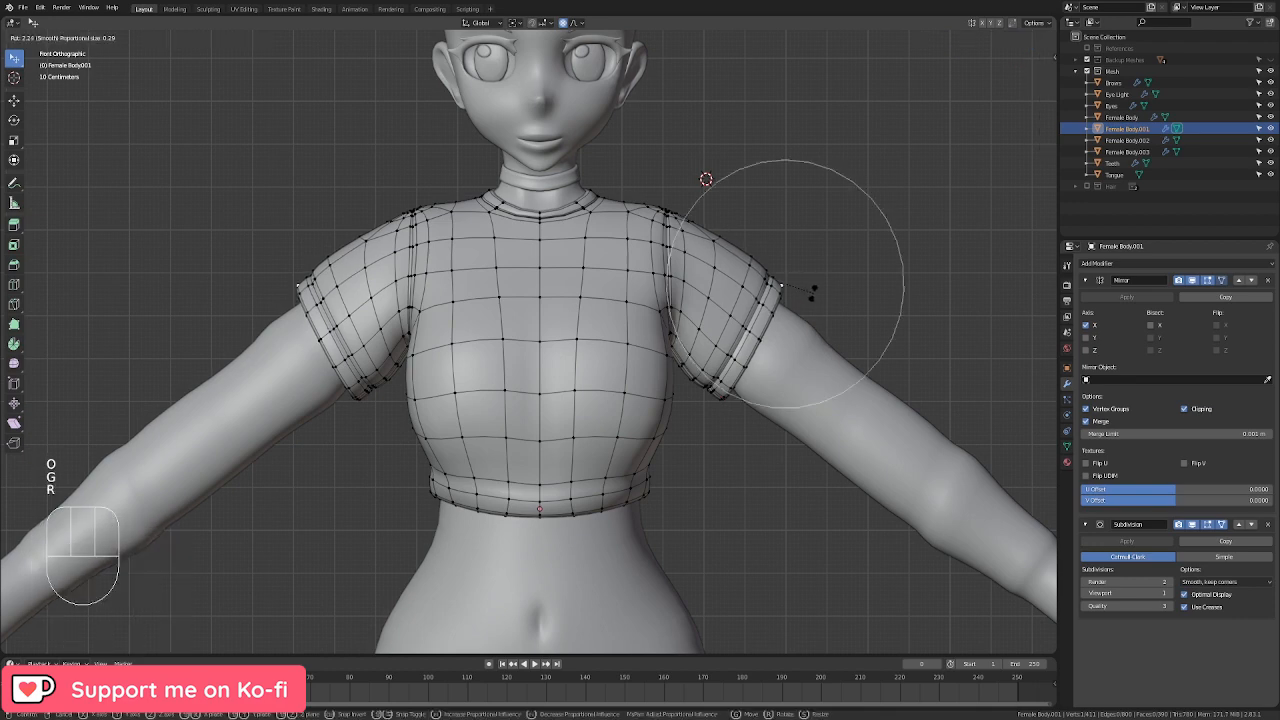
pyautogui.click(814, 292)
pyautogui.press('g')
pyautogui.click(820, 297)
pyautogui.press('Tab')
pyautogui.rightClick(769, 479)
# Step: Examine the clothed figure from an angle and from the front
pyautogui.scroll(-4, 769, 475)
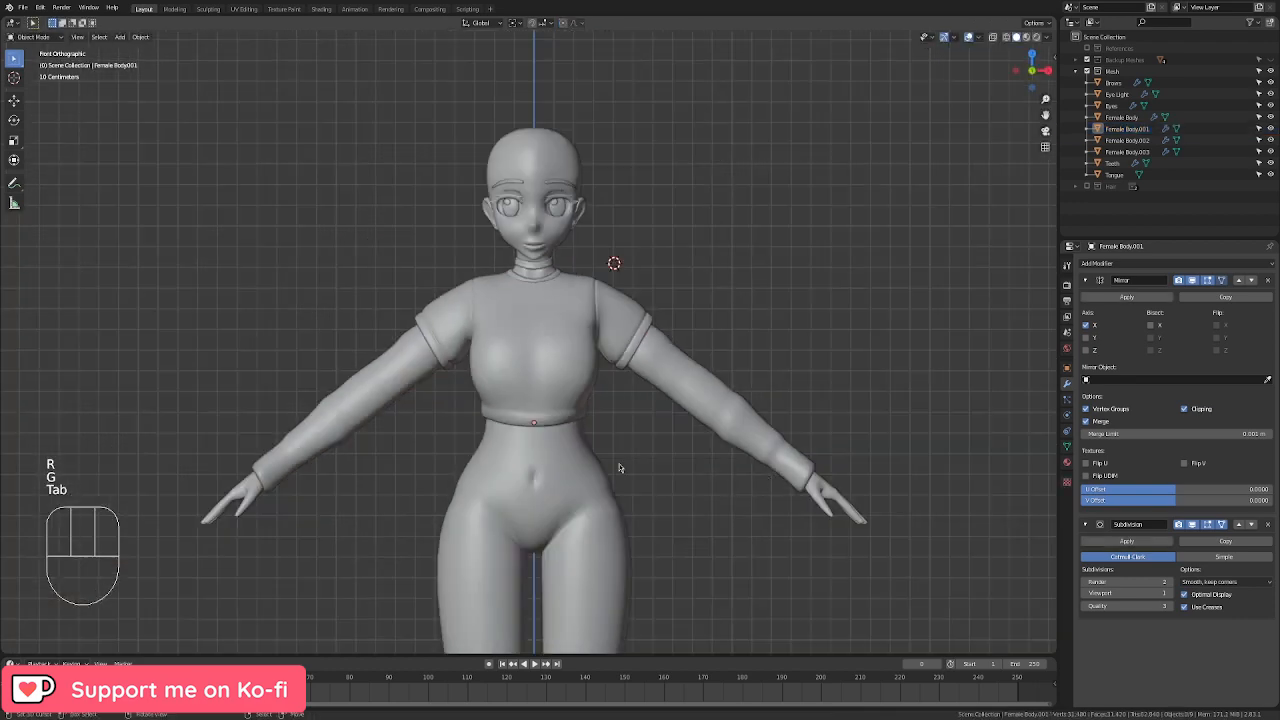
pyautogui.moveTo(622, 468); pyautogui.dragTo(791, 434, button='middle')
pyautogui.scroll(2, 716, 407)
pyautogui.press('KP_1')
pyautogui.scroll(4, 719, 432)
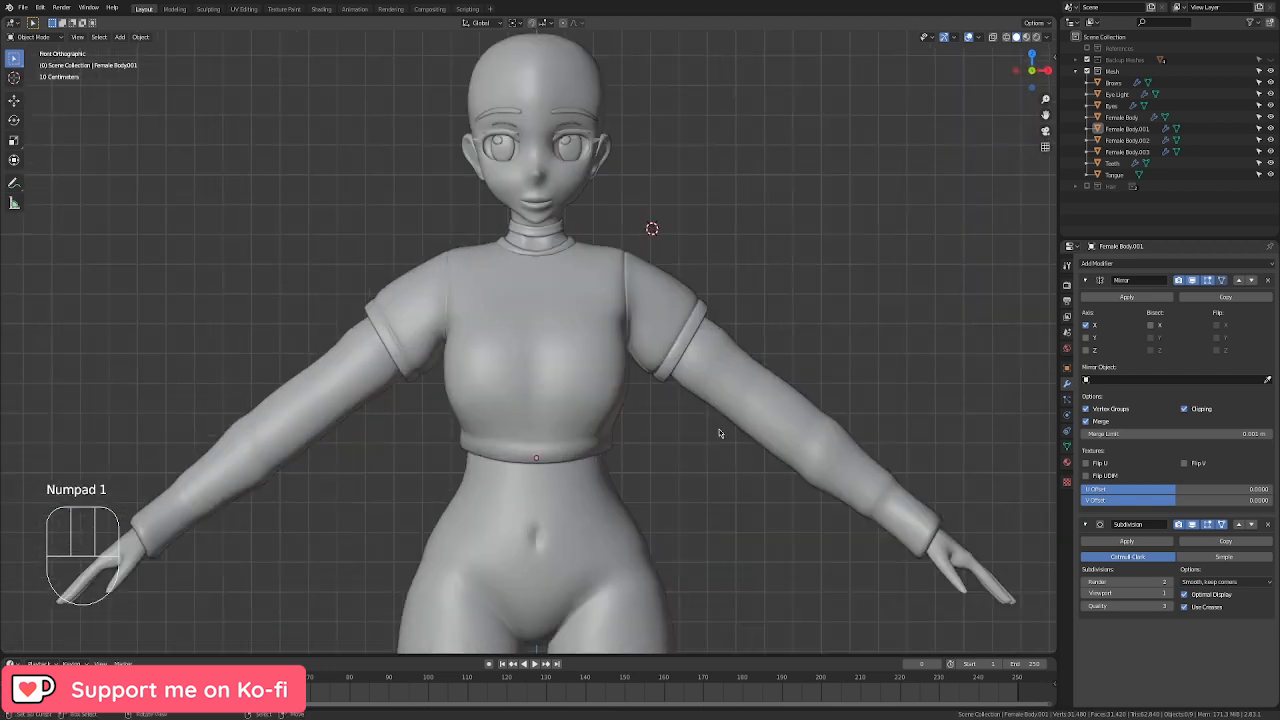
pyautogui.keyDown('shift'); pyautogui.moveTo(638, 300); pyautogui.dragTo(636, 407, button='middle'); pyautogui.keyUp('shift')
pyautogui.scroll(-1, 636, 392)
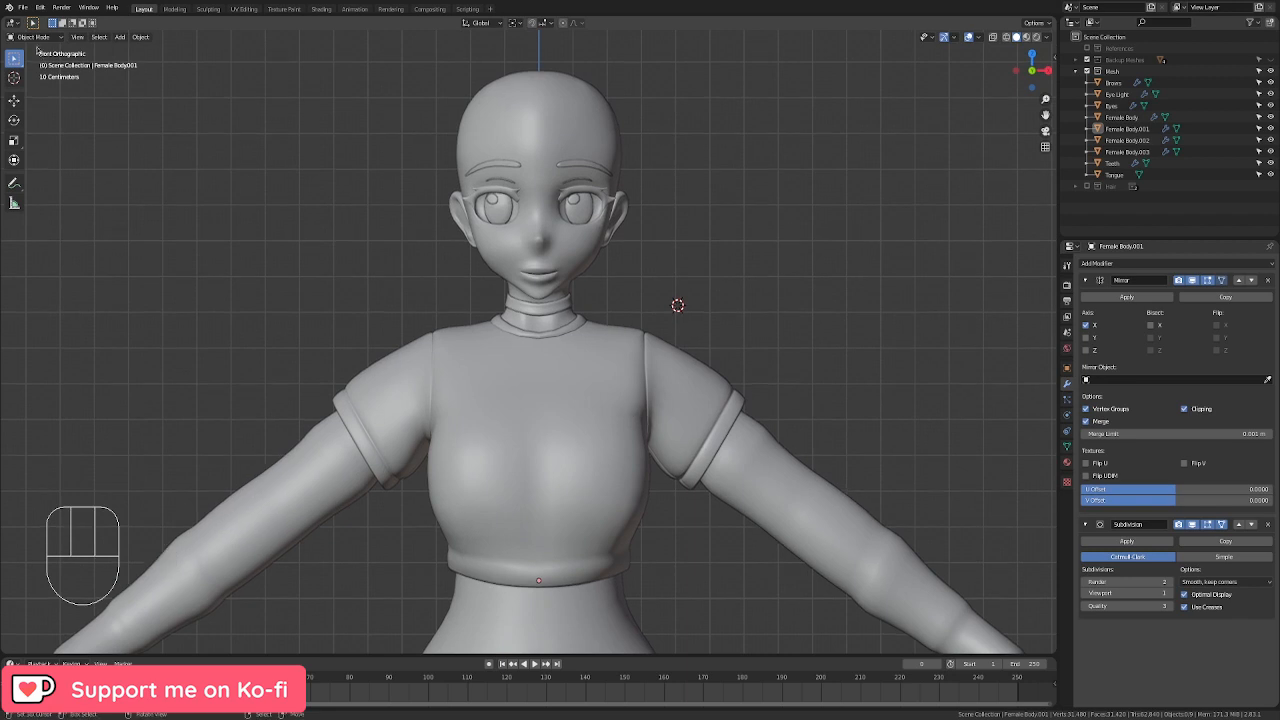
# Step: Add a plane, rotate it 90° about the X axis, and scale it down to roughly head size
pyautogui.click(100, 37)
pyautogui.click(121, 37)
pyautogui.moveTo(132, 49)
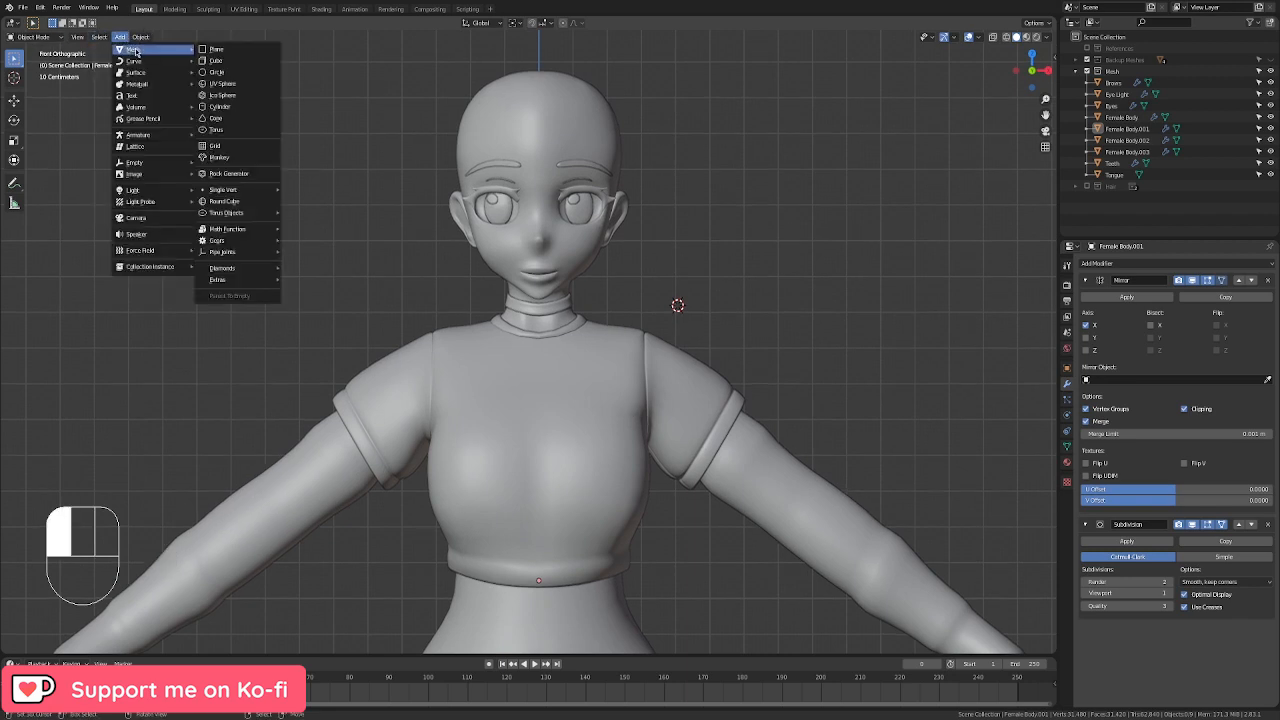
pyautogui.click(218, 49)
pyautogui.press('r')
pyautogui.press('x')
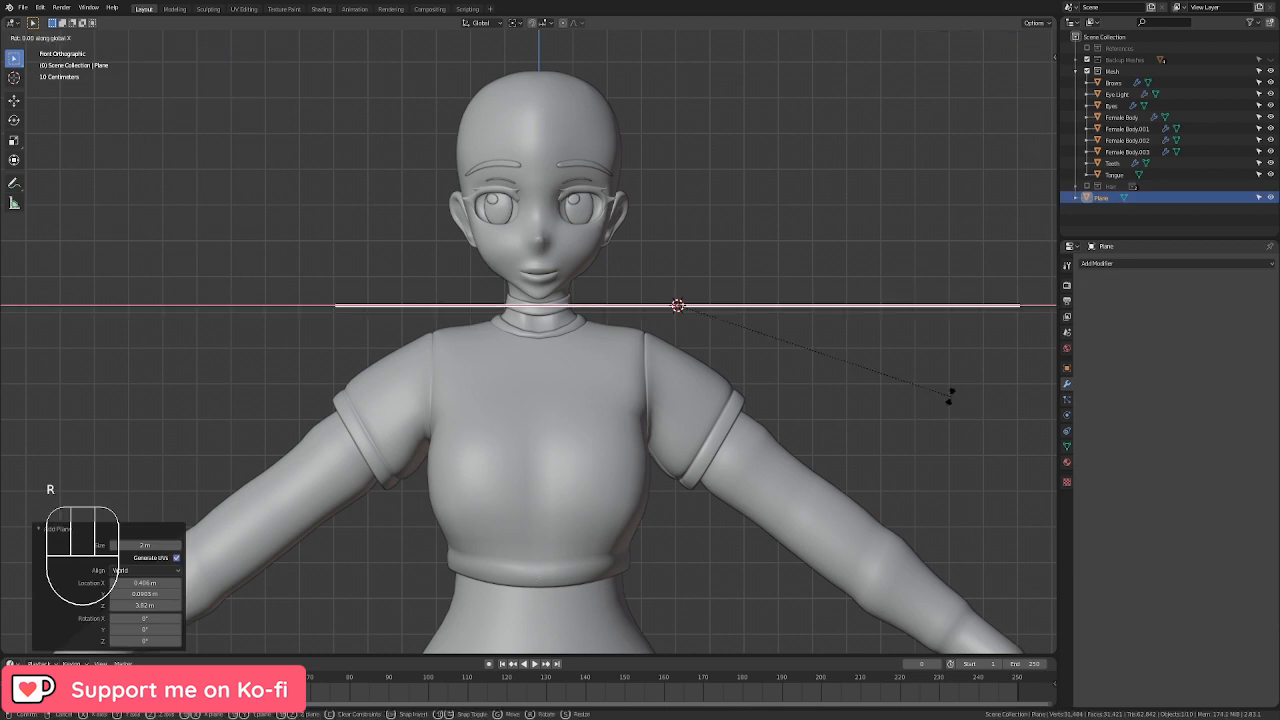
pyautogui.press('9')
pyautogui.press('0')
pyautogui.press('Return')
pyautogui.press('s')
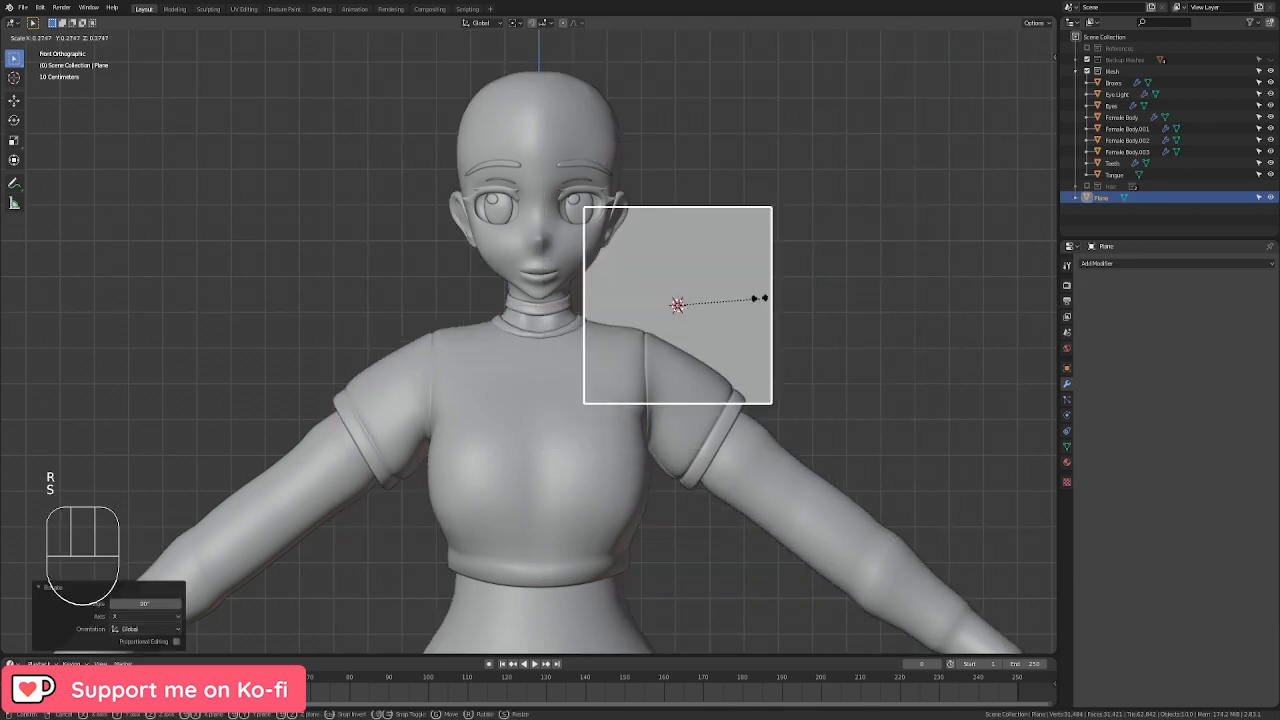
pyautogui.click(760, 256)
# Step: Cut a centred vertical loop in the plane and delete the vertices of the half nearer the head
pyautogui.press('Tab')
pyautogui.scroll(5, 760, 256)
pyautogui.hotkey('ctrl', 'r')
pyautogui.click(679, 328)
pyautogui.rightClick(679, 328)
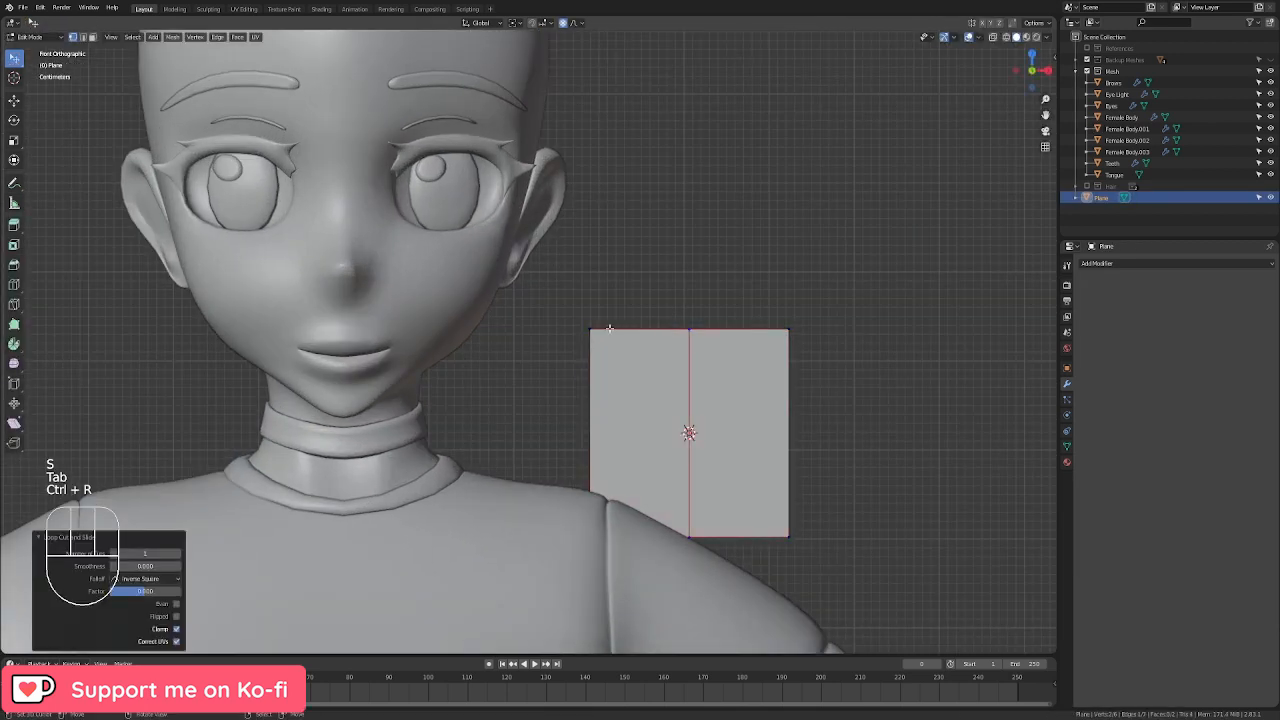
pyautogui.rightClick(591, 329)
pyautogui.click(991, 38)
pyautogui.press('x')
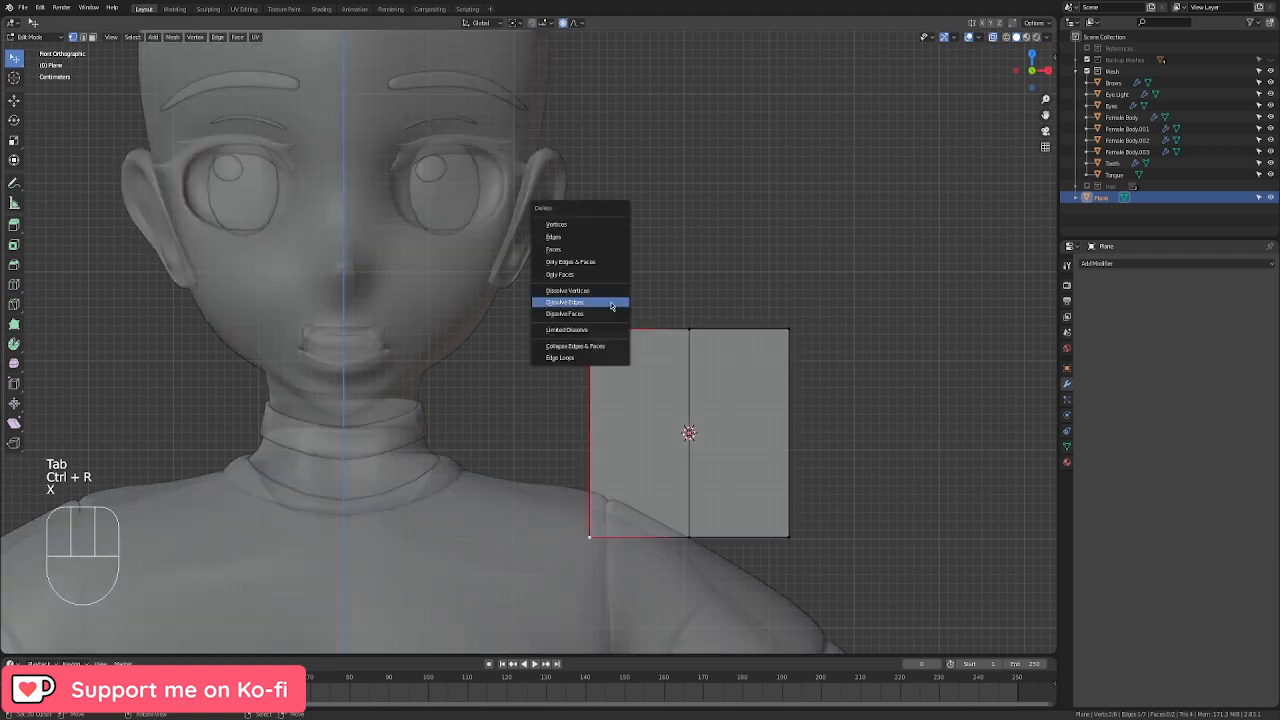
pyautogui.click(575, 223)
# Step: Add a Mirror modifier to the half plane
pyautogui.press('Tab')
pyautogui.click(1097, 264)
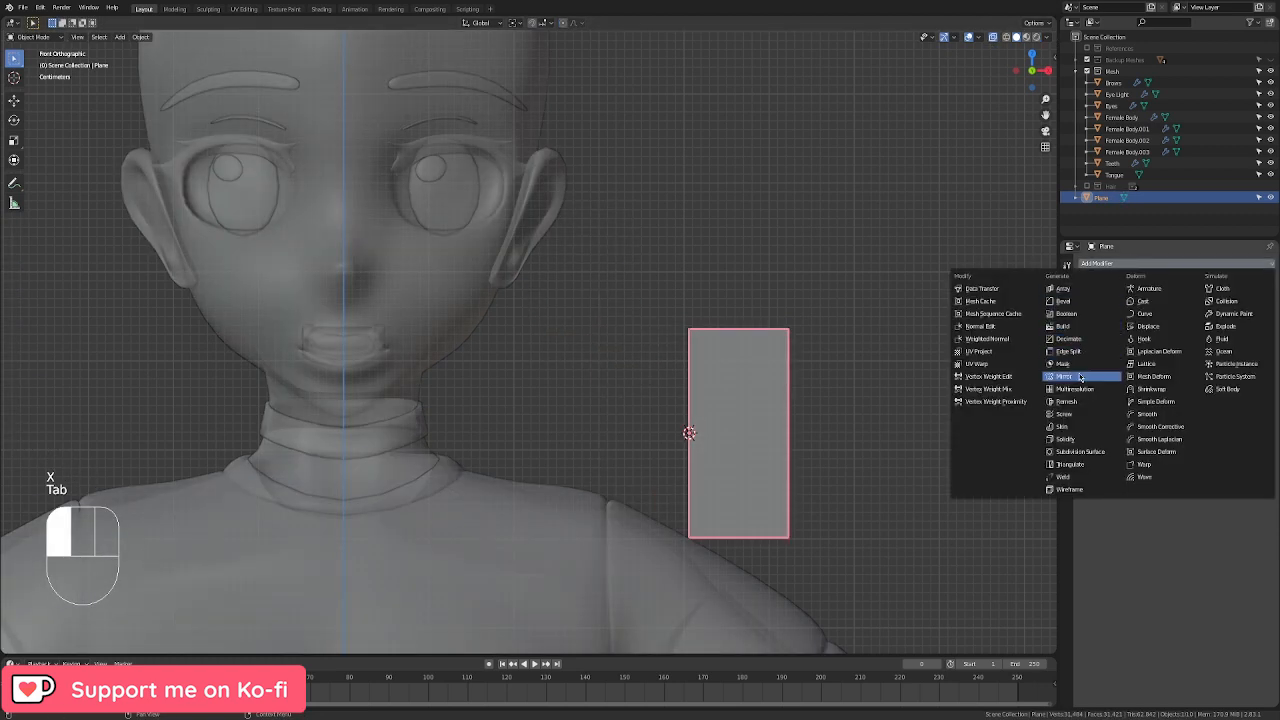
pyautogui.click(1082, 370)
# Step: Turn off proportional editing and lower the plane's top centre vertex along Z to form a V notch
pyautogui.press('Tab')
pyautogui.keyDown('shift'); pyautogui.moveTo(804, 347); pyautogui.dragTo(598, 308, button='middle'); pyautogui.keyUp('shift')
pyautogui.scroll(2, 598, 308)
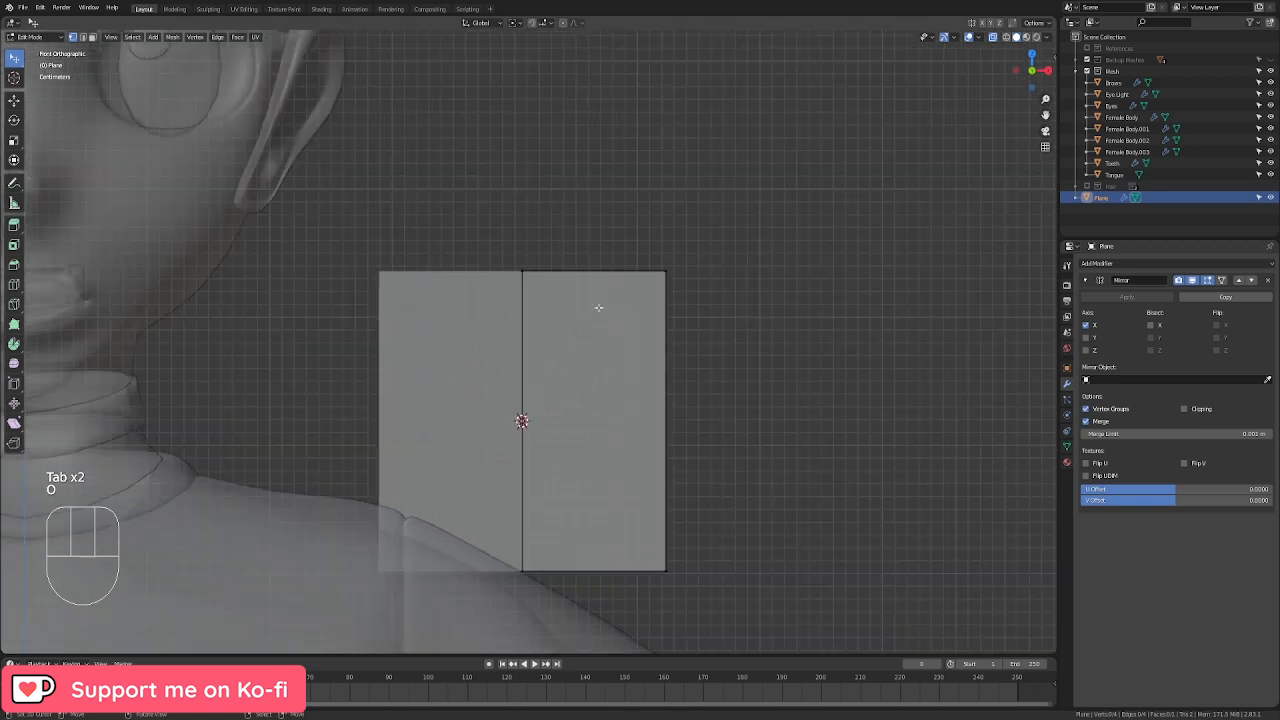
pyautogui.press('g')
pyautogui.press('z')
pyautogui.click(697, 330)
# Step: Raise the plane's lower outer corner along Z to give the bottom edge a central point
pyautogui.rightClick(517, 583)
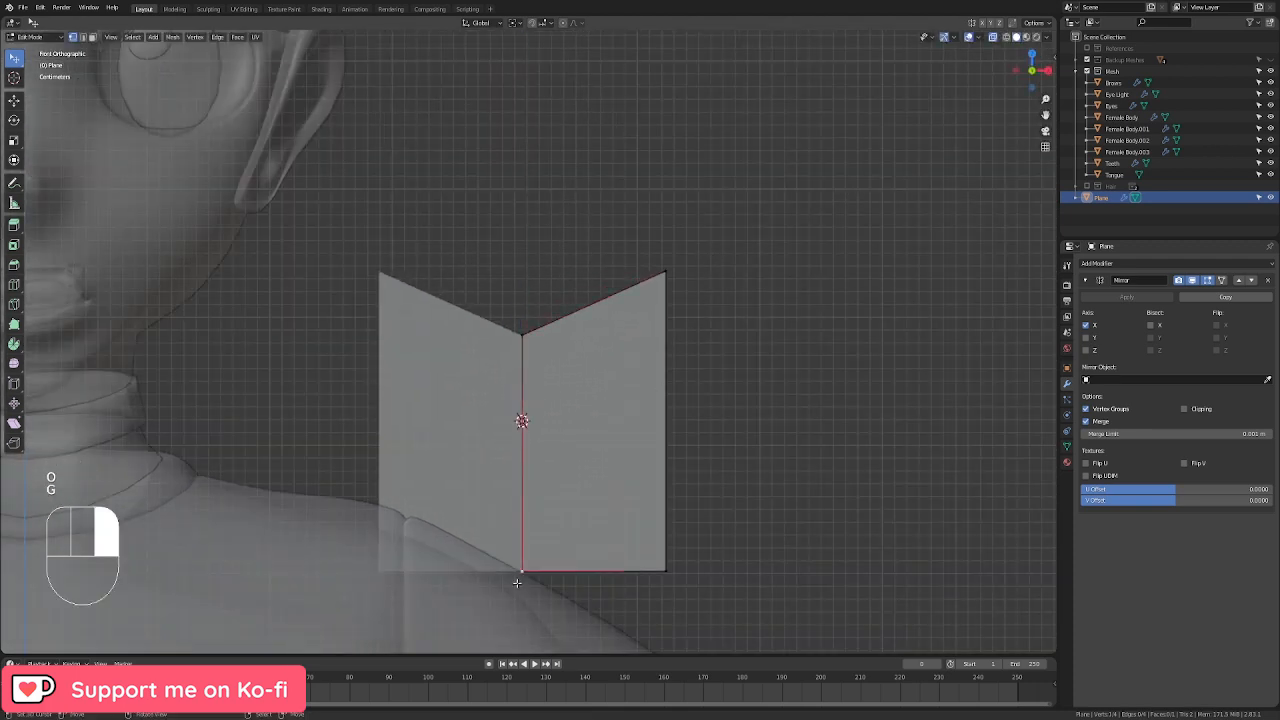
pyautogui.press('g')
pyautogui.middleClick(746, 550)
pyautogui.click(743, 483)
# Step: Cut a vertical loop through the middle of the half plane and raise its top vertex along Z level with the outer corner
pyautogui.rightClick(662, 263)
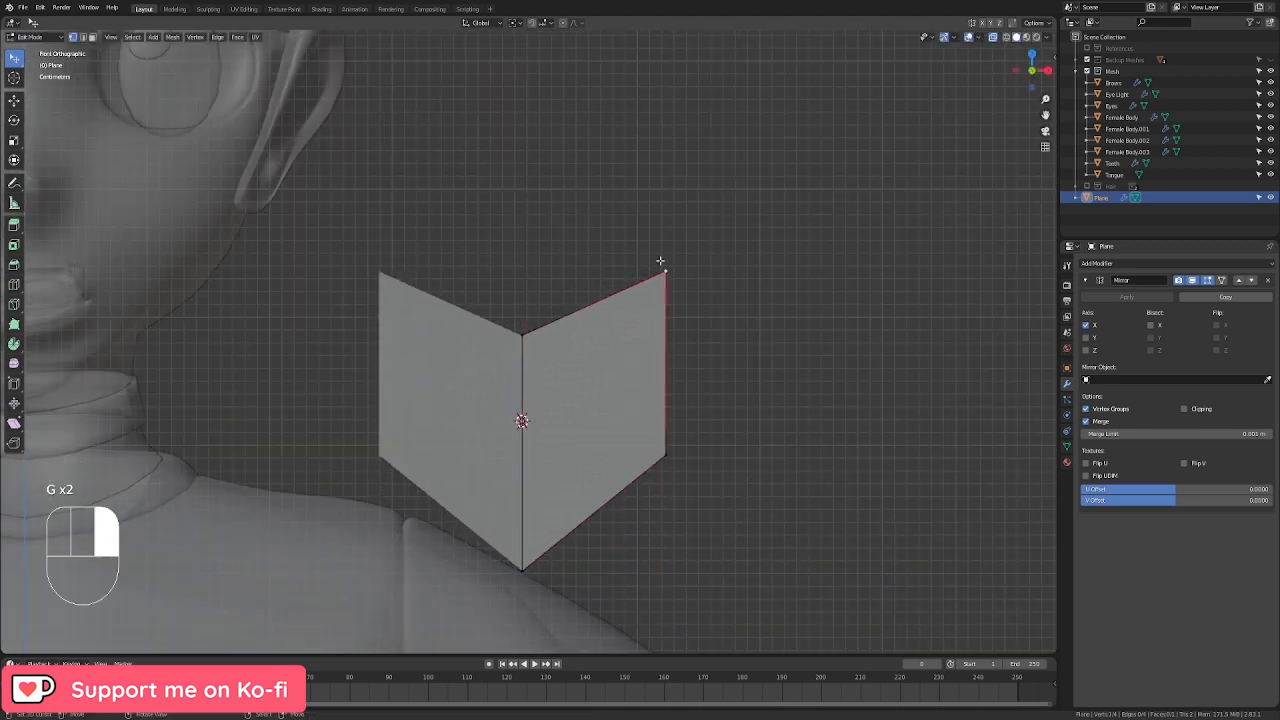
pyautogui.scroll(2, 707, 391)
pyautogui.hotkey('ctrl', 'r')
pyautogui.click(603, 311)
pyautogui.rightClick(603, 309)
pyautogui.rightClick(614, 280)
pyautogui.press('g')
pyautogui.middleClick(697, 318)
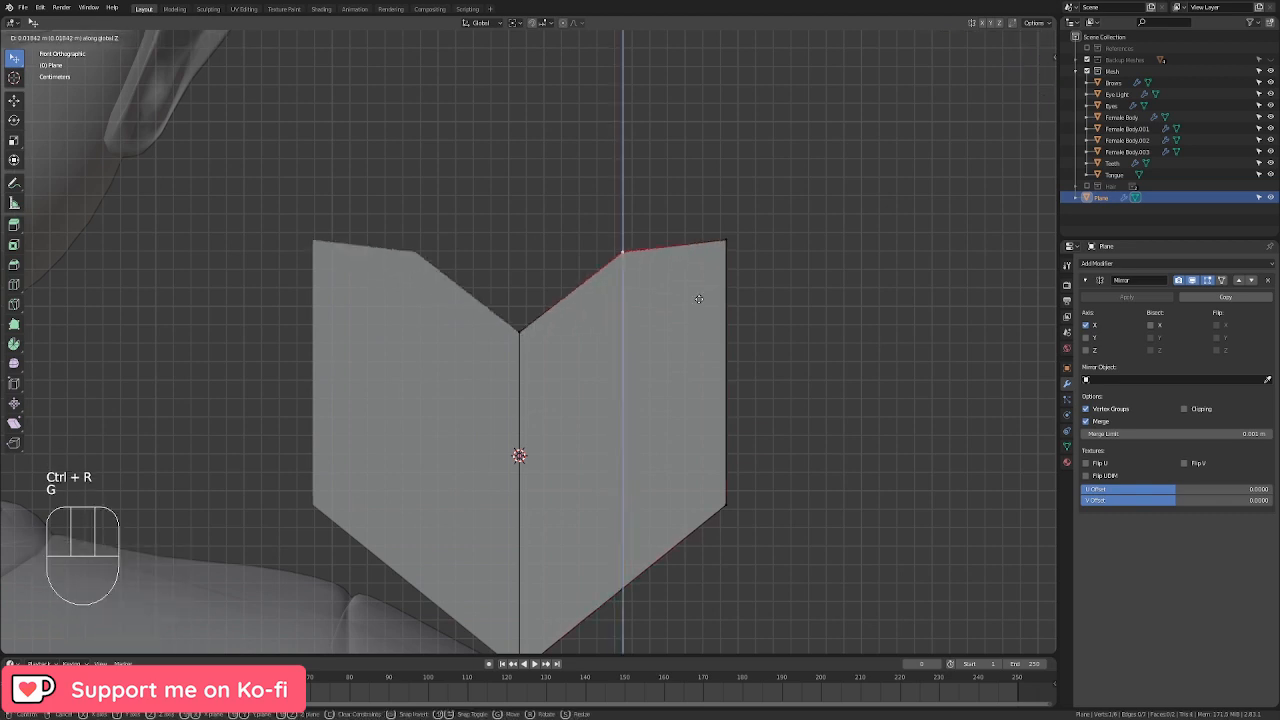
pyautogui.click(696, 293)
# Step: Lower the bottom vertex of the vertical cut slightly along Z to bulge the lower edge
pyautogui.keyDown('shift'); pyautogui.scroll(-3, 676, 375); pyautogui.keyUp('shift')
pyautogui.rightClick(672, 470)
pyautogui.press('g')
pyautogui.middleClick(686, 473)
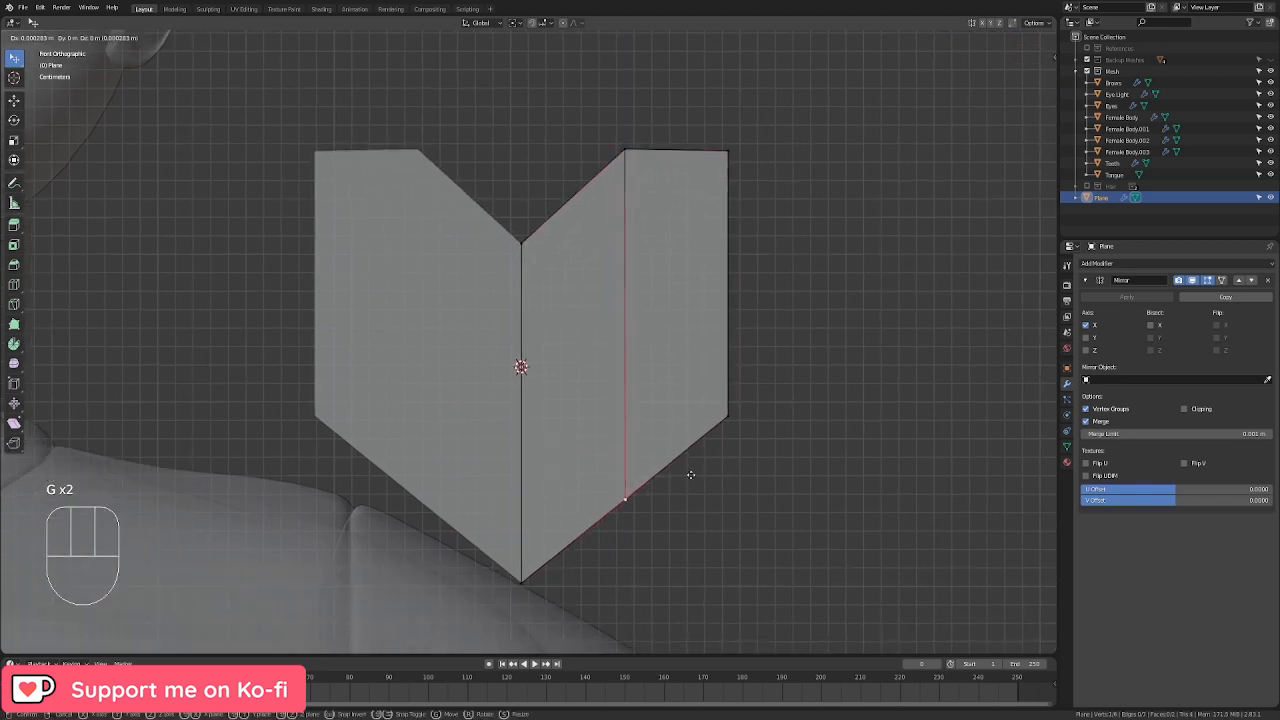
pyautogui.click(691, 477)
# Step: Cut a loop across the middle of the half plane and move its outer vertex outward along X
pyautogui.hotkey('ctrl', 'r')
pyautogui.click(721, 312)
pyautogui.rightClick(721, 312)
pyautogui.rightClick(752, 295)
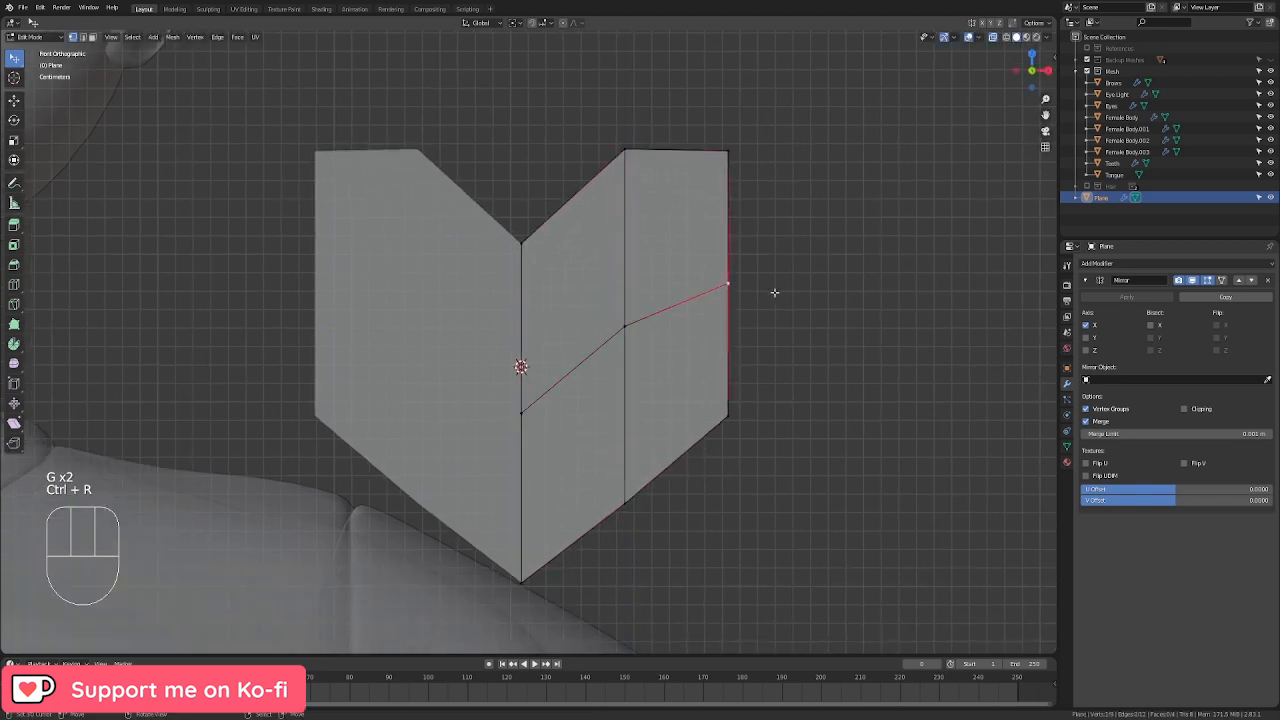
pyautogui.press('g')
pyautogui.middleClick(782, 296)
pyautogui.click(808, 306)
# Step: Cut another loop across the upper section and move its outer vertex outward along X to round the side
pyautogui.hotkey('ctrl', 'r')
pyautogui.click(768, 212)
pyautogui.rightClick(768, 212)
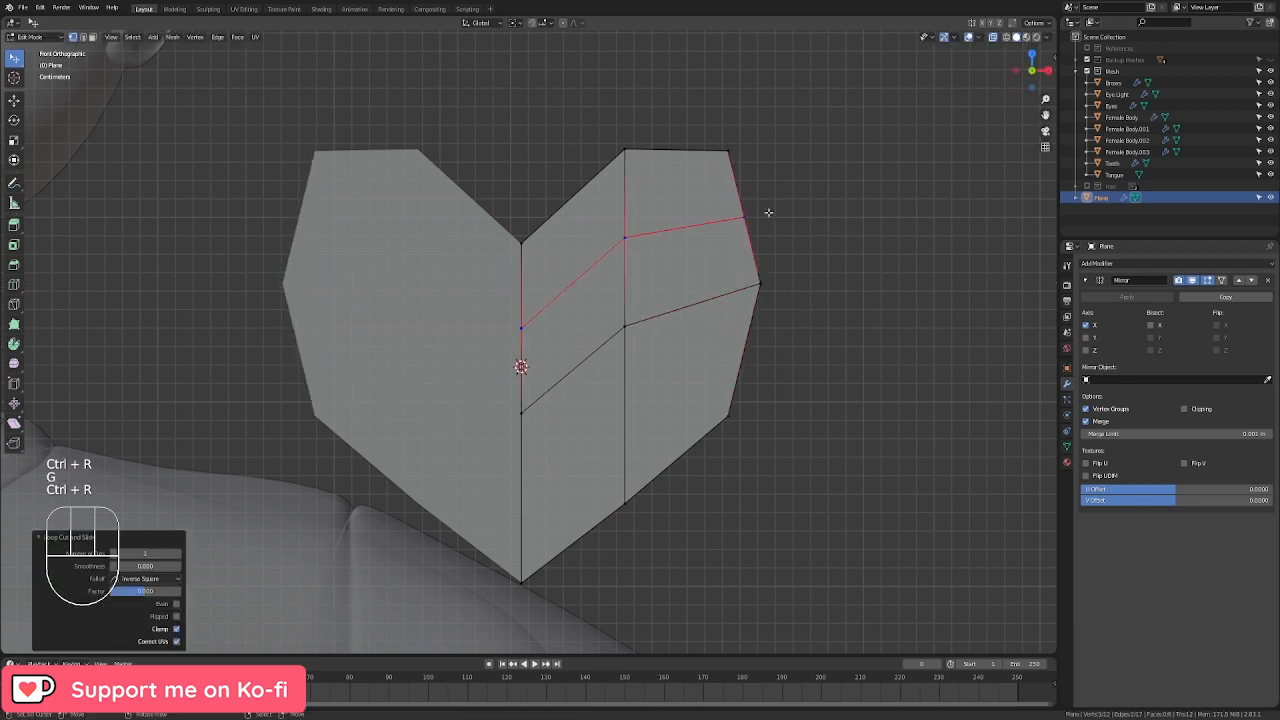
pyautogui.rightClick(762, 213)
pyautogui.press('g')
pyautogui.middleClick(764, 211)
pyautogui.click(778, 222)
# Step: Cut a loop across the lower section and move its outer vertex slightly outward along X
pyautogui.hotkey('ctrl', 'r')
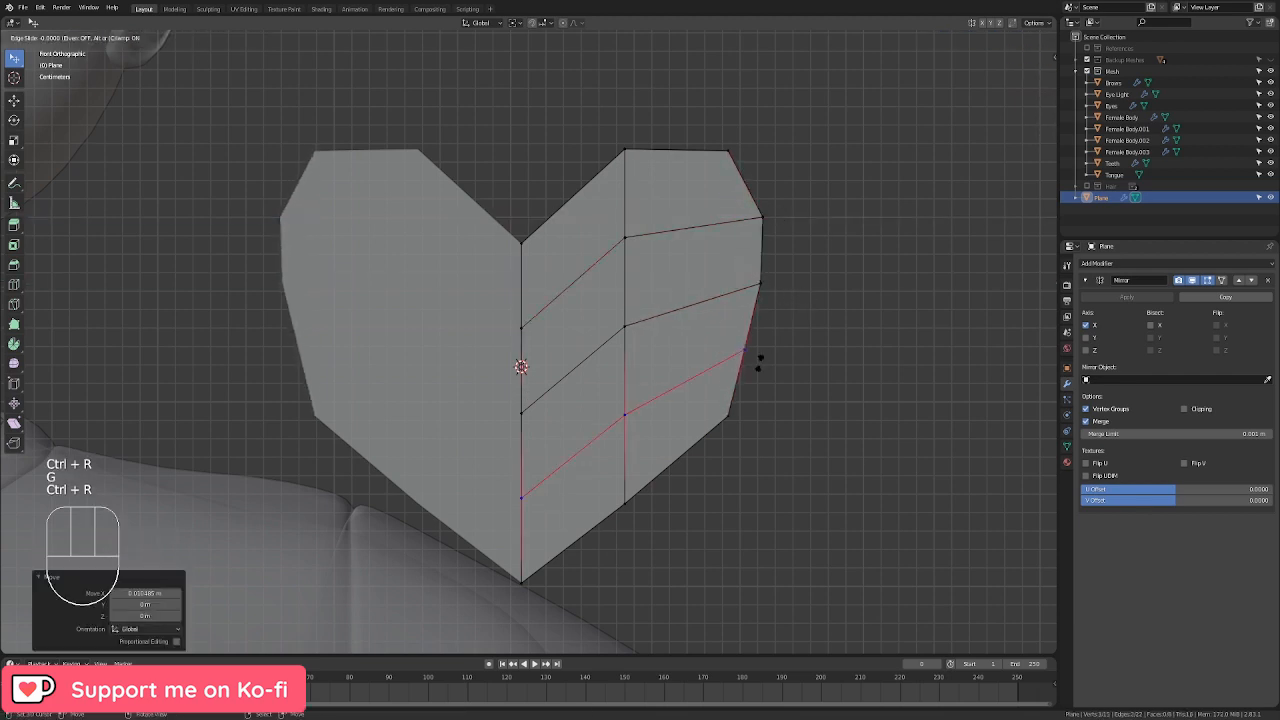
pyautogui.click(746, 352)
pyautogui.press('g')
pyautogui.middleClick(822, 365)
pyautogui.click(826, 360)
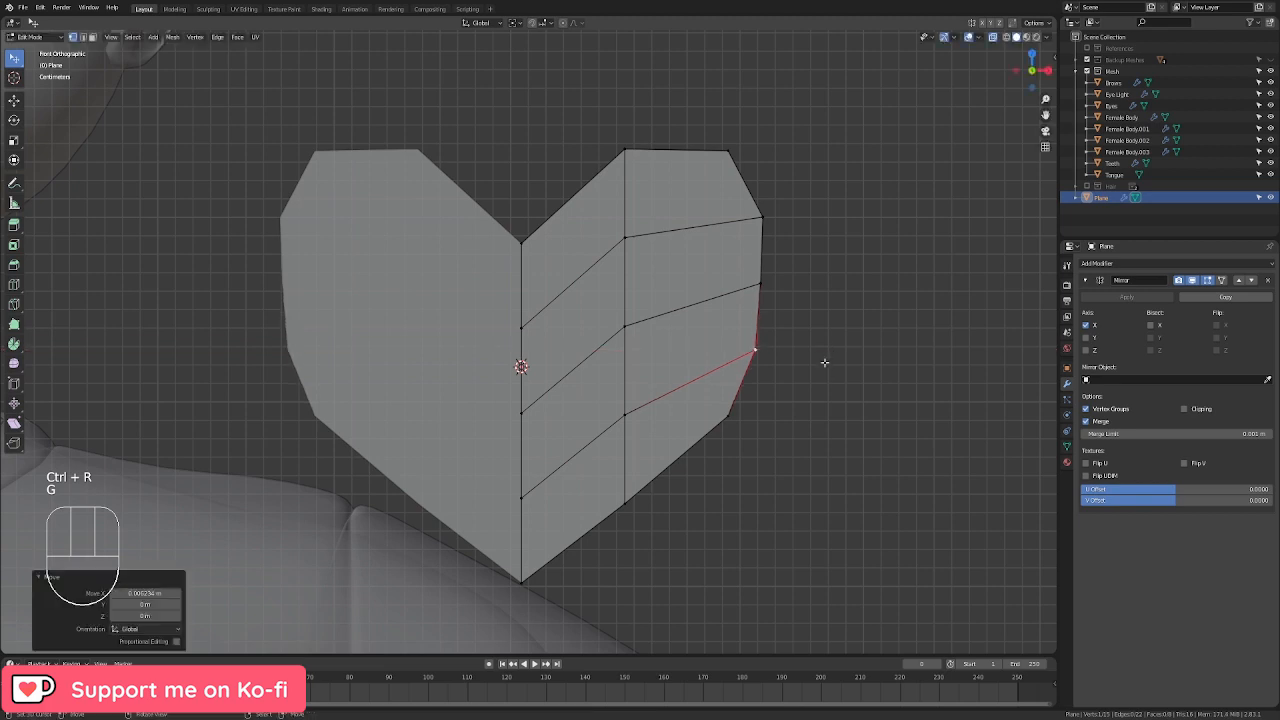
# Step: Cut a vertical loop through the outer column and raise its top vertex along Z to round the lobe
pyautogui.hotkey('ctrl', 'r')
pyautogui.click(692, 185)
pyautogui.rightClick(665, 135)
pyautogui.press('g')
pyautogui.middleClick(868, 266)
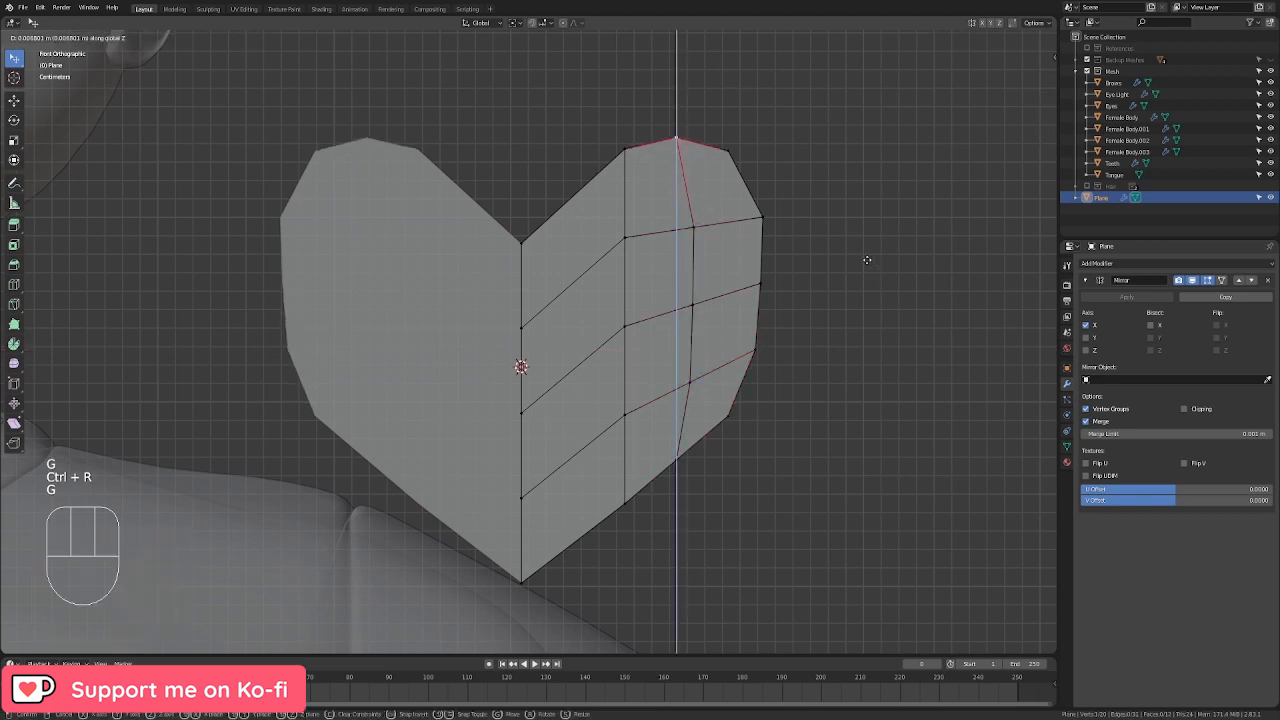
pyautogui.click(867, 260)
# Step: Cut a vertical loop through the column beside the centre line and raise its top vertex along Z
pyautogui.hotkey('ctrl', 'r')
pyautogui.click(531, 200)
pyautogui.rightClick(737, 277)
pyautogui.press('g')
pyautogui.middleClick(737, 260)
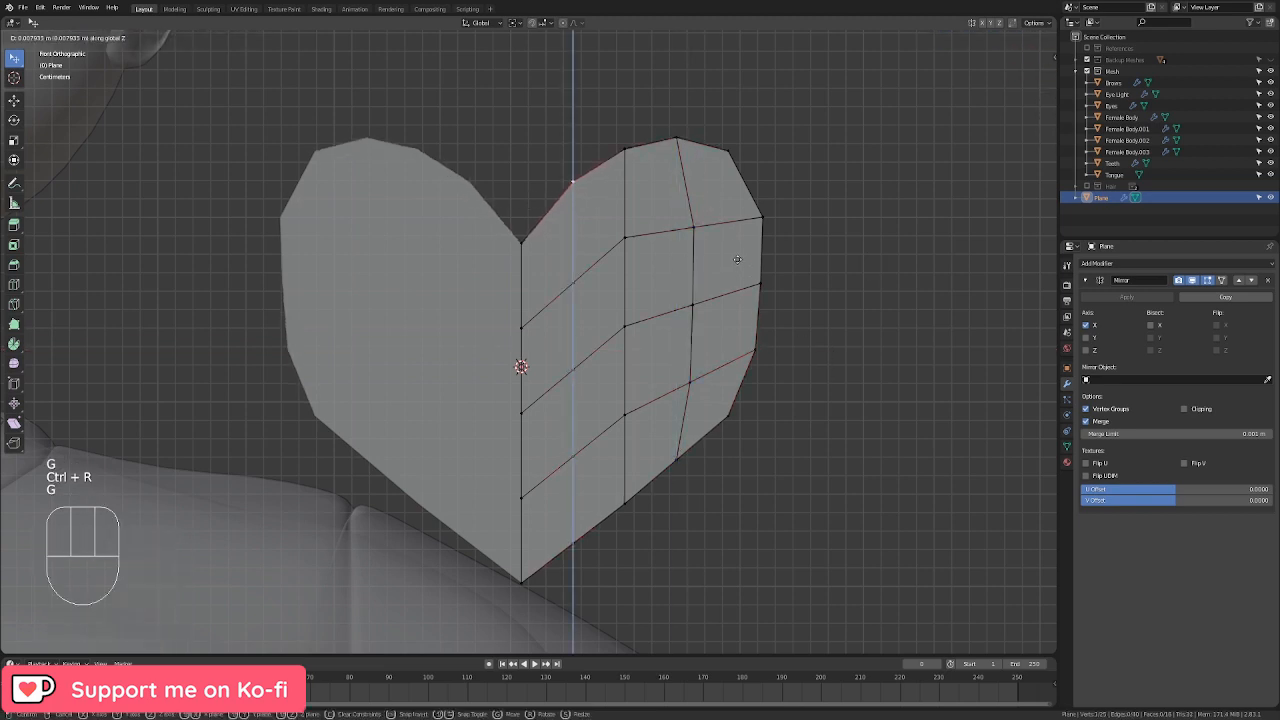
pyautogui.click(734, 247)
# Step: Lower the vertices along the heart's slanted bottom edge along Z, including the outer corner, to smooth the curve
pyautogui.rightClick(628, 500)
pyautogui.keyDown('shift'); pyautogui.rightClick(590, 535); pyautogui.keyUp('shift')
pyautogui.keyDown('shift'); pyautogui.rightClick(686, 461); pyautogui.keyUp('shift')
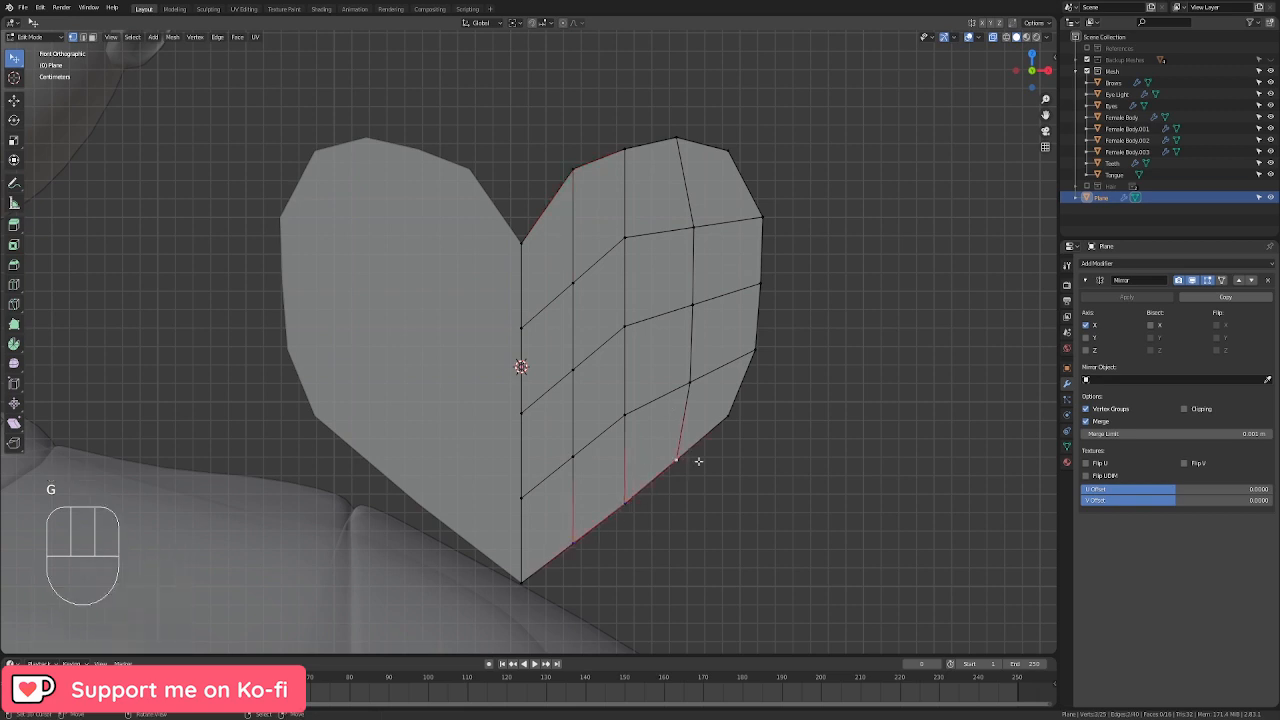
pyautogui.press('g')
pyautogui.middleClick(701, 464)
pyautogui.click(705, 472)
pyautogui.rightClick(741, 413)
pyautogui.press('g')
pyautogui.middleClick(746, 414)
pyautogui.click(748, 416)
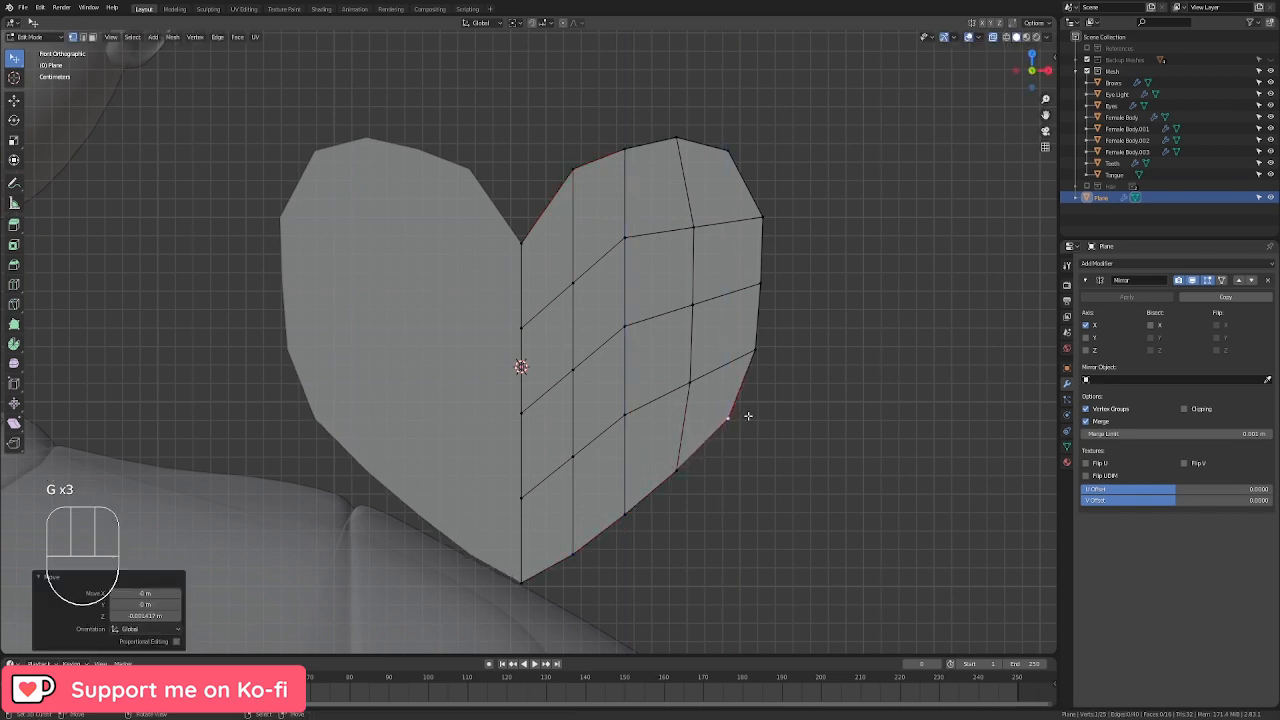
# Step: Leave mesh editing and shade the heart smooth
pyautogui.press('Tab')
pyautogui.scroll(-5, 748, 416)
pyautogui.press('w')
pyautogui.moveTo(791, 363); pyautogui.dragTo(639, 429, button='middle')
# Step: Extrude all of the heart's faces along Y to give it thickness
pyautogui.press('Tab')
pyautogui.press('a')
pyautogui.moveTo(836, 378); pyautogui.dragTo(789, 383, button='middle')
pyautogui.press('e')
pyautogui.press('g')
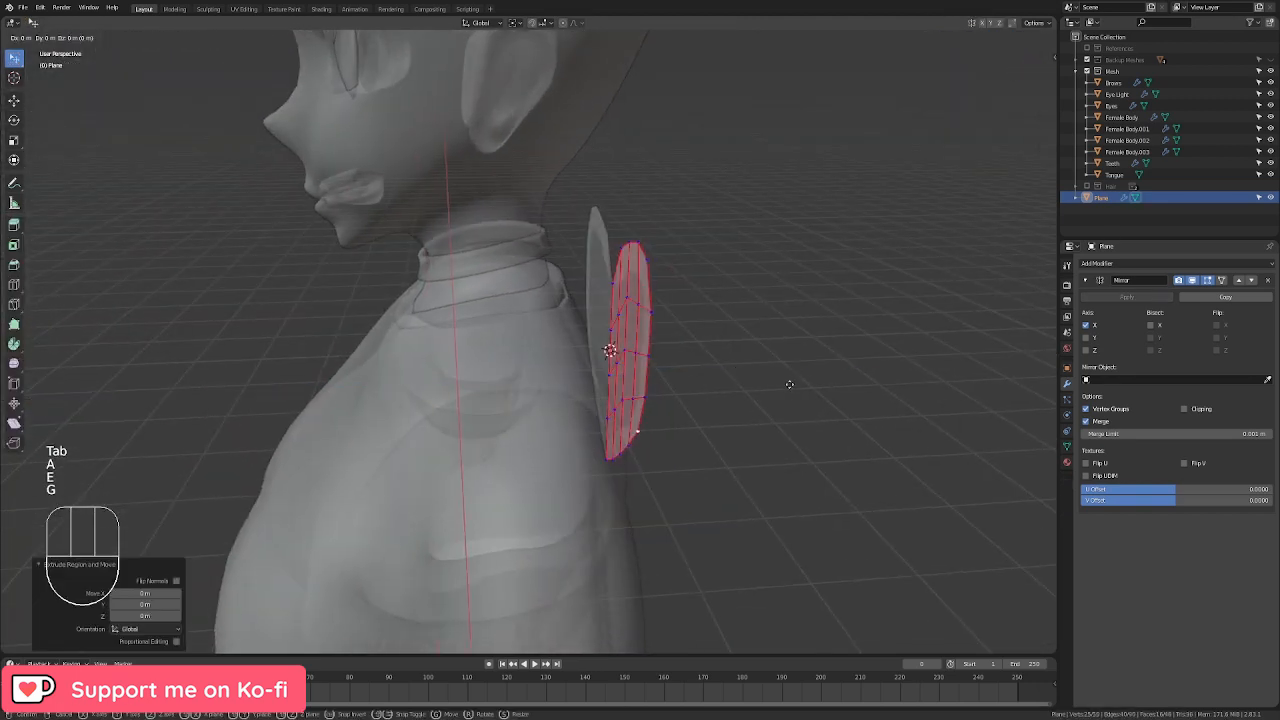
pyautogui.middleClick(791, 384)
pyautogui.click(817, 390)
# Step: Recalculate the normals of the whole heart mesh and return to Object Mode
pyautogui.press('a')
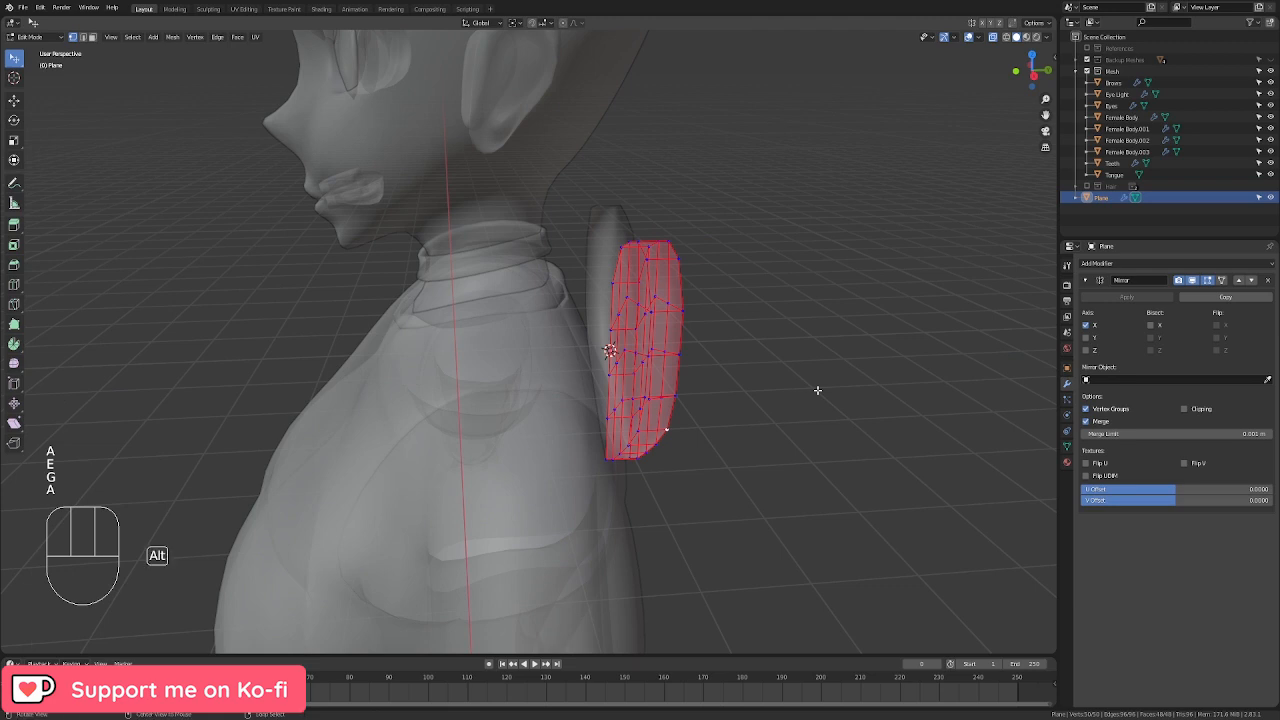
pyautogui.hotkey('alt', 'n')
pyautogui.click(817, 388)
pyautogui.moveTo(817, 388); pyautogui.dragTo(854, 408, button='middle')
pyautogui.press('Tab')
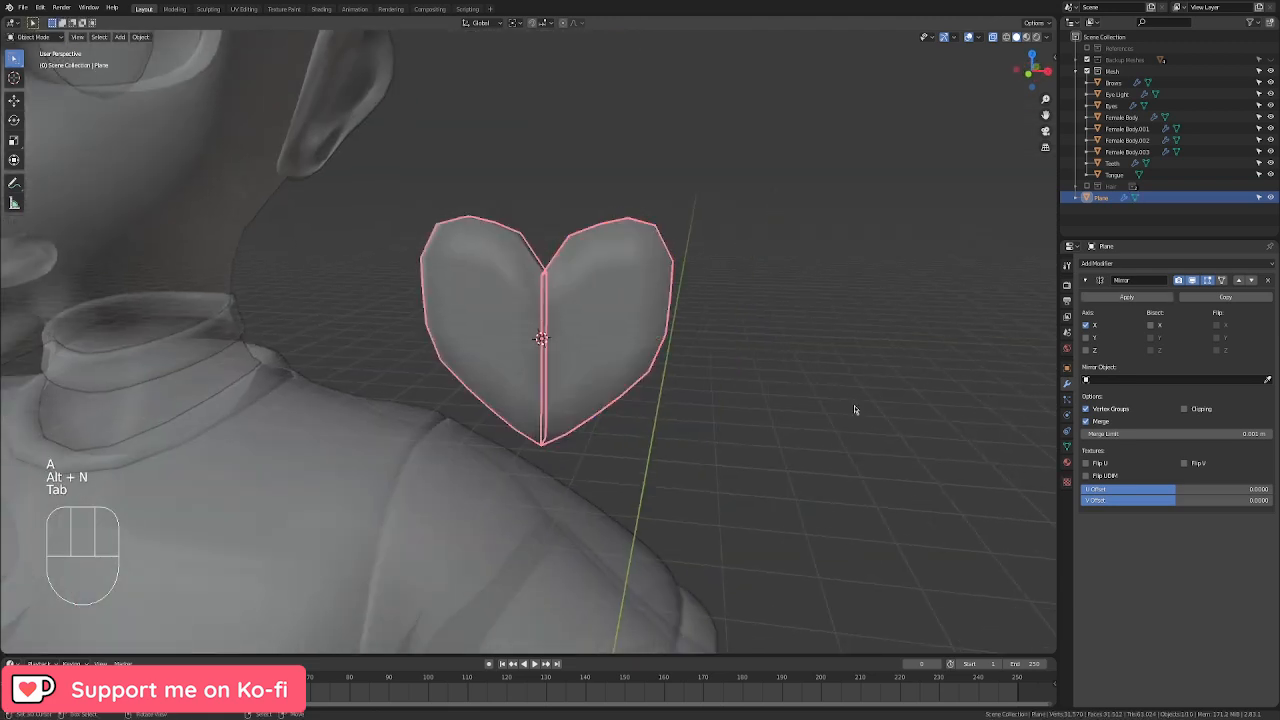
# Step: Apply the heart's Mirror modifier and clear its location so it sits at the world origin between the feet
pyautogui.press('KP_1')
pyautogui.click(1140, 297)
pyautogui.scroll(-4, 549, 394)
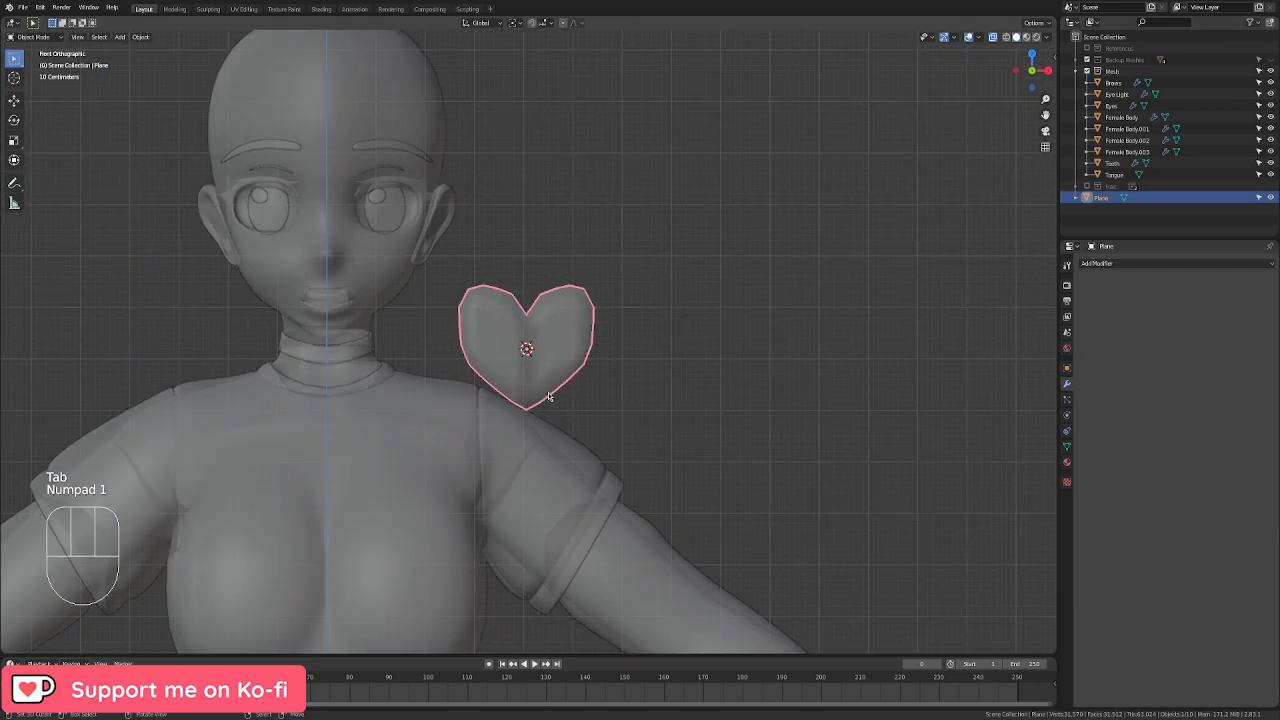
pyautogui.hotkey('alt', 'g')
pyautogui.scroll(-4, 567, 380)
pyautogui.keyDown('shift'); pyautogui.moveTo(567, 380); pyautogui.dragTo(663, 55, button='middle'); pyautogui.keyUp('shift')
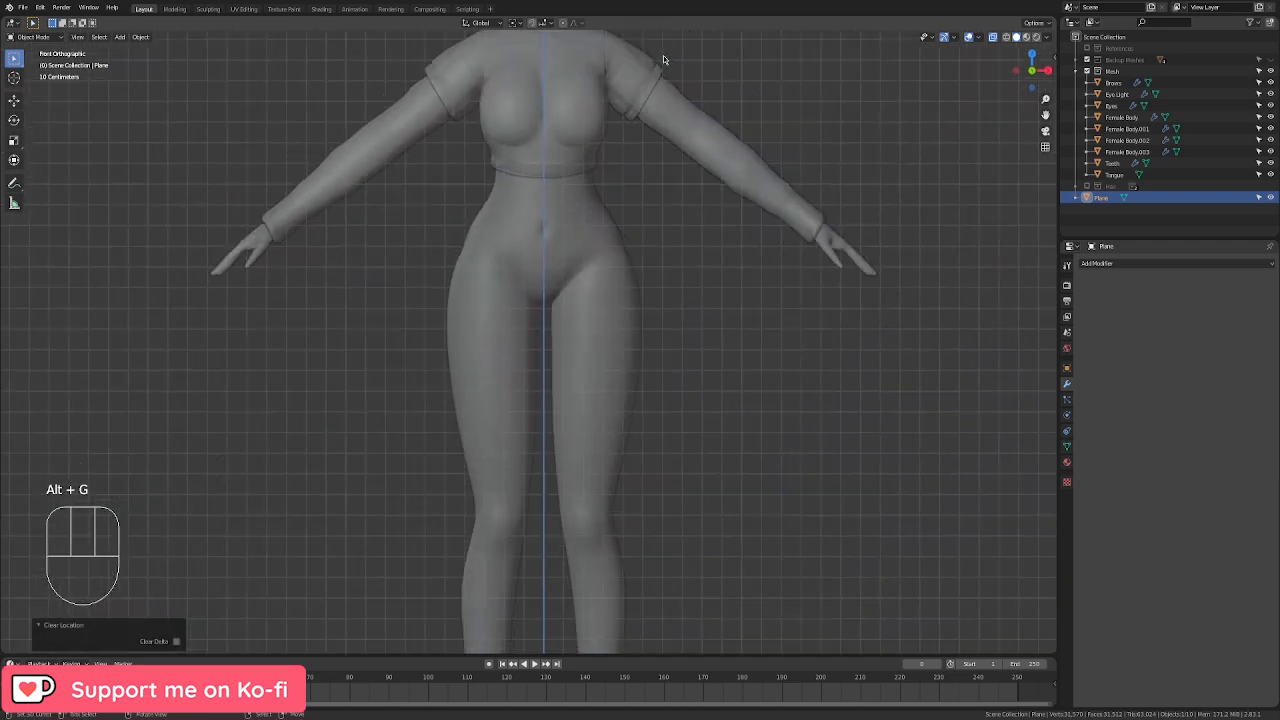
pyautogui.scroll(-5, 601, 415)
pyautogui.scroll(2, 635, 584)
pyautogui.keyDown('shift'); pyautogui.moveTo(650, 530); pyautogui.dragTo(651, 474, button='middle'); pyautogui.keyUp('shift')
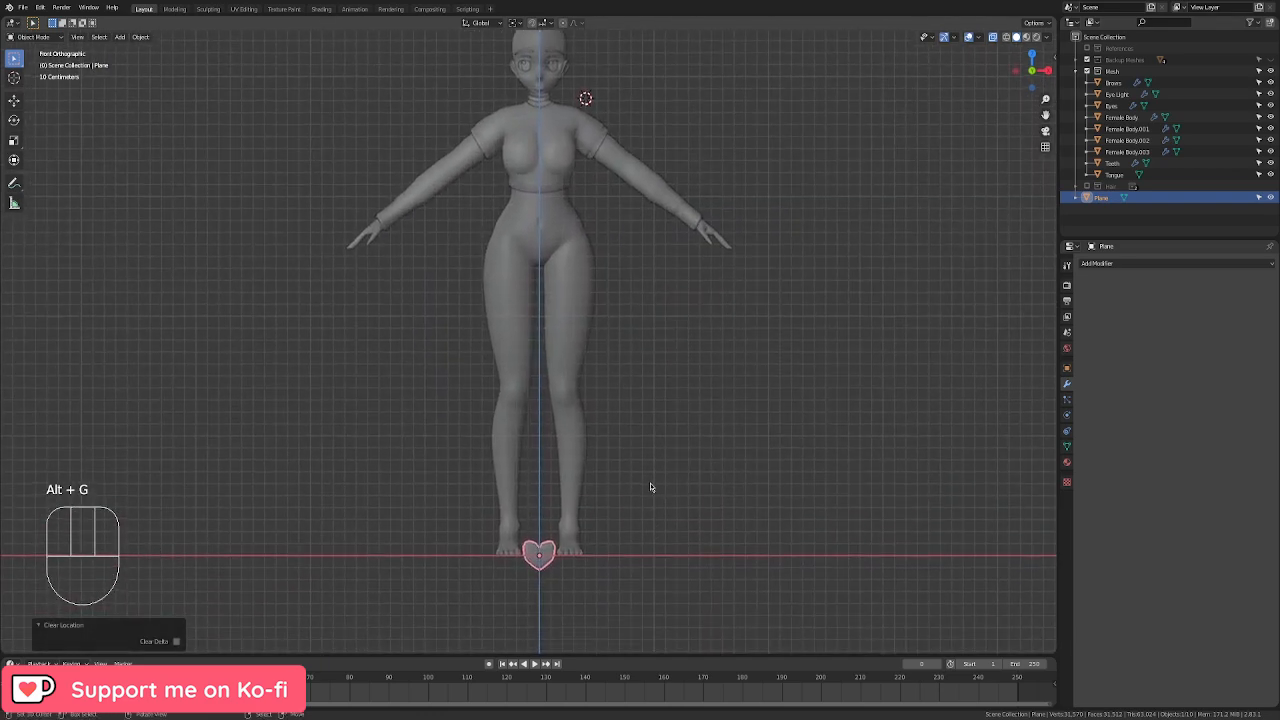
pyautogui.keyDown('shift'); pyautogui.moveTo(622, 570); pyautogui.dragTo(626, 377, button='middle'); pyautogui.keyUp('shift')
pyautogui.scroll(4, 626, 377)
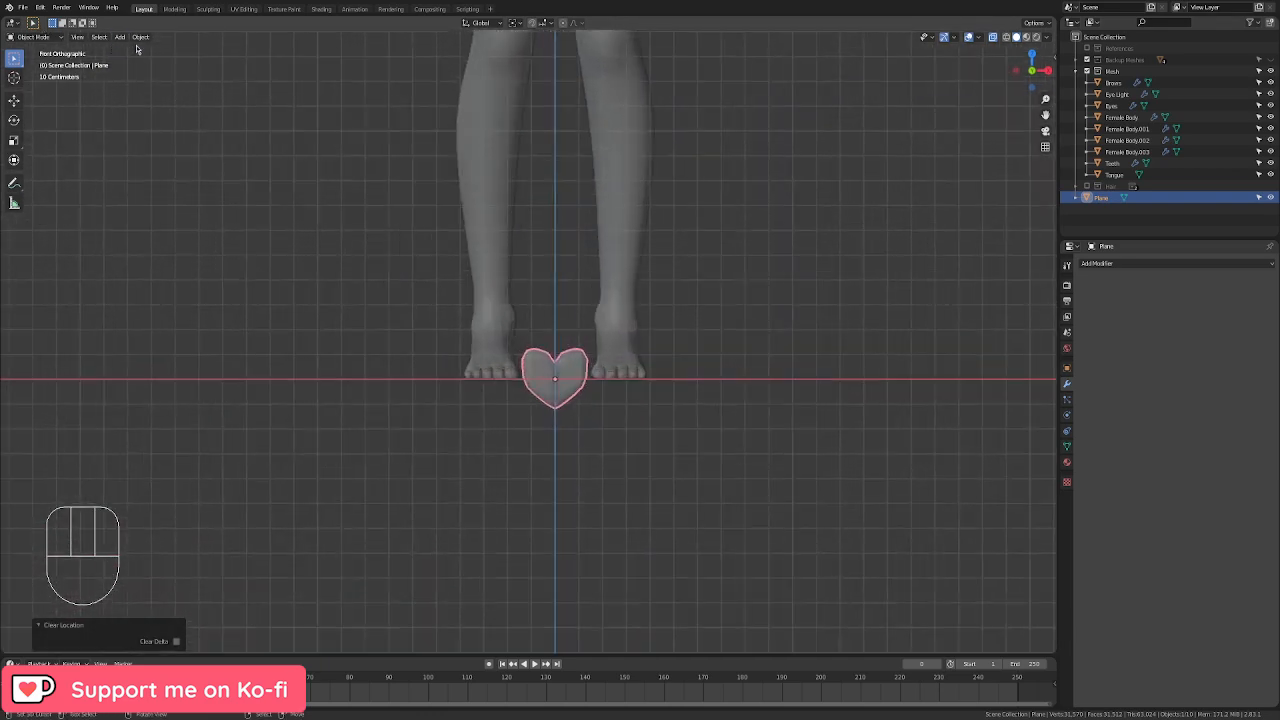
# Step: Add a torus mesh to the scene
pyautogui.click(140, 37)
pyautogui.moveTo(120, 37)
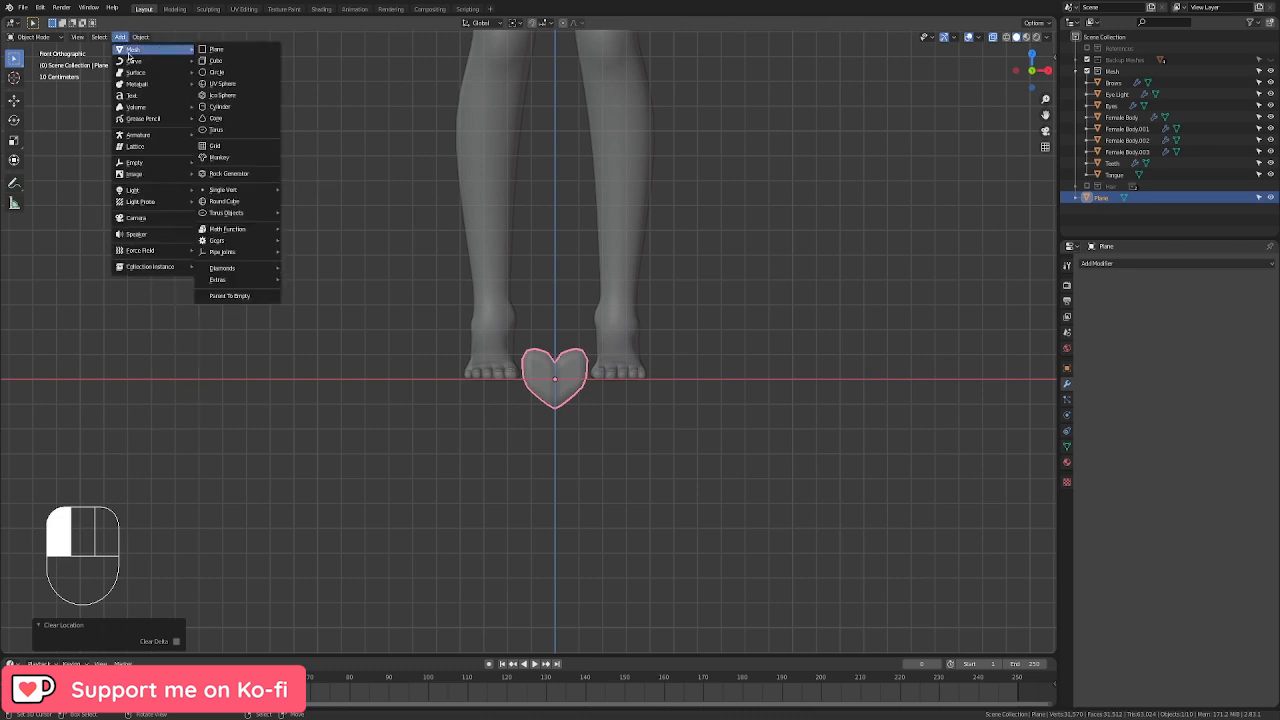
pyautogui.click(235, 130)
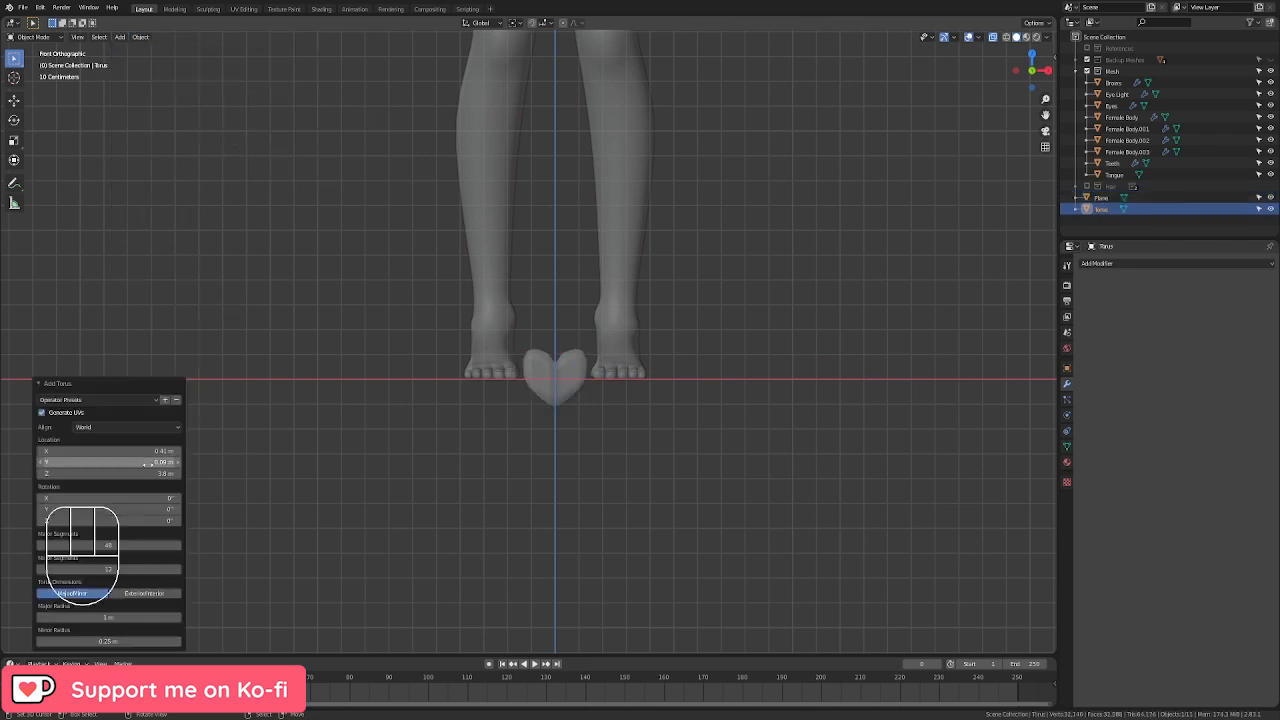
pyautogui.scroll(-3, 631, 237)
pyautogui.keyDown('shift'); pyautogui.moveTo(634, 240); pyautogui.dragTo(595, 650, button='middle'); pyautogui.keyUp('shift')
pyautogui.scroll(2, 560, 520)
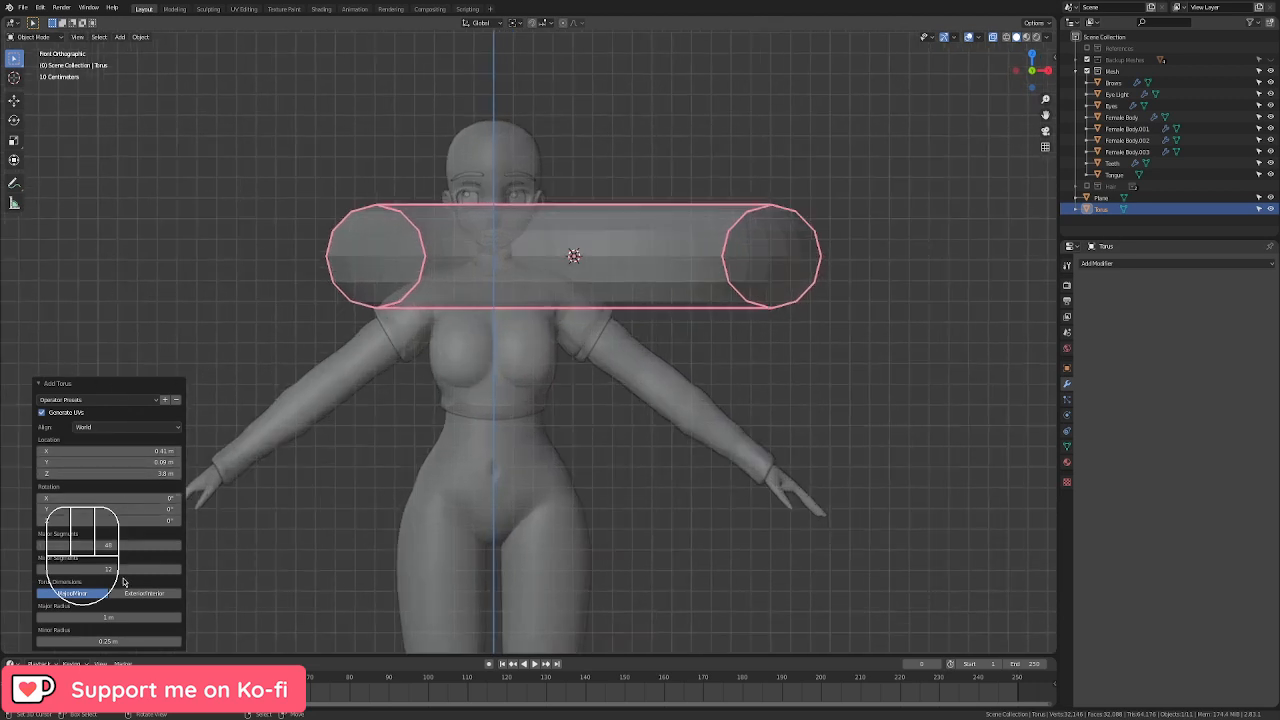
# Step: Set the torus's major segments and minor segments to 8 each
pyautogui.click(122, 545)
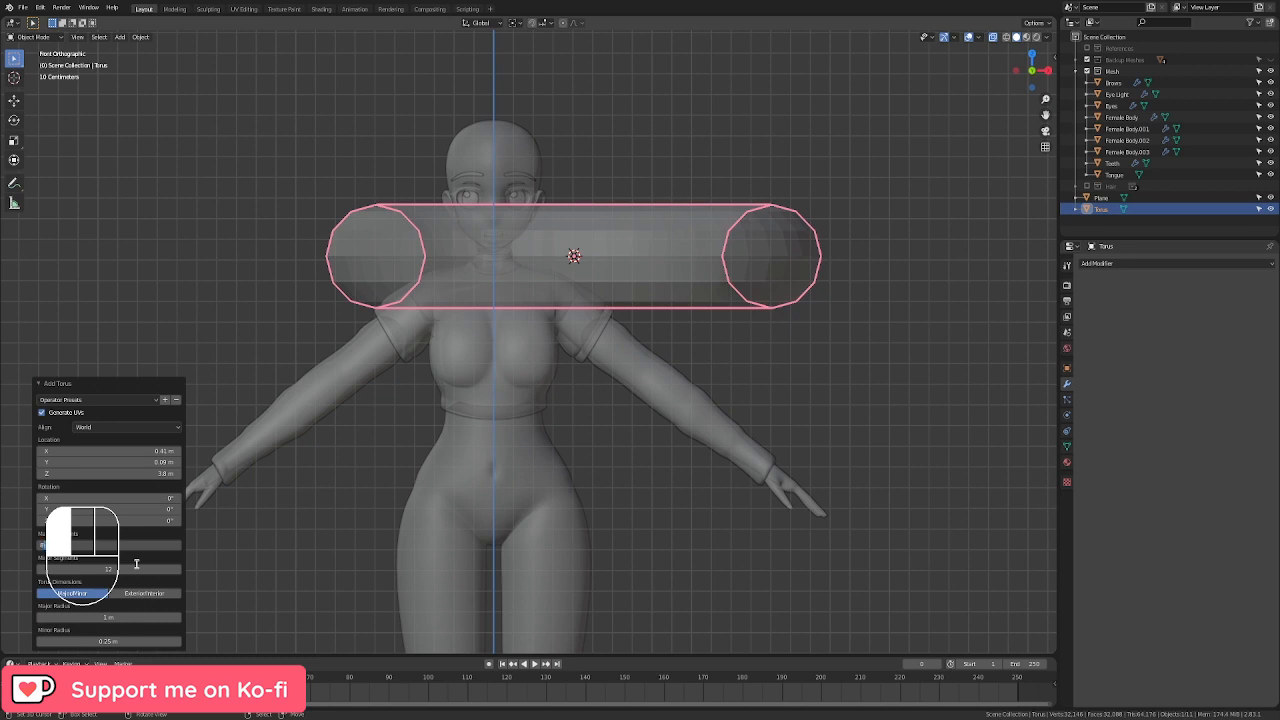
pyautogui.click(136, 564)
pyautogui.click(121, 542)
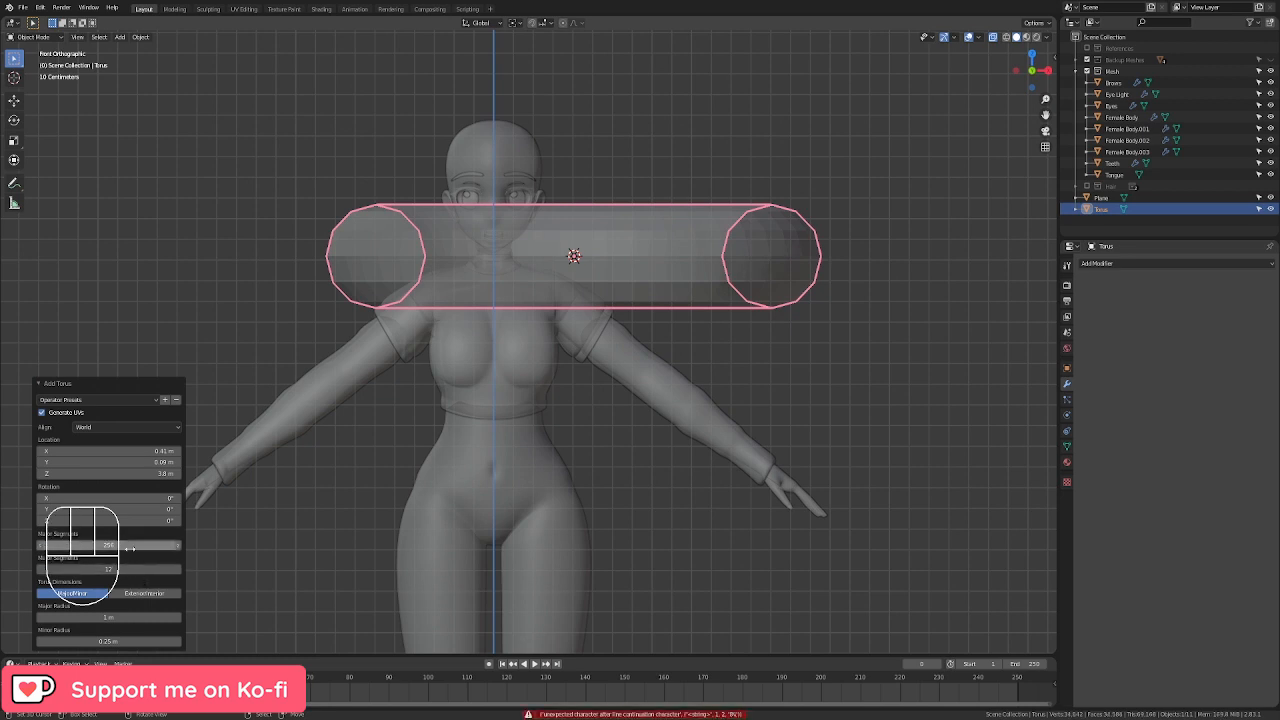
pyautogui.doubleClick(130, 548)
pyautogui.write('8')
pyautogui.press('Return')
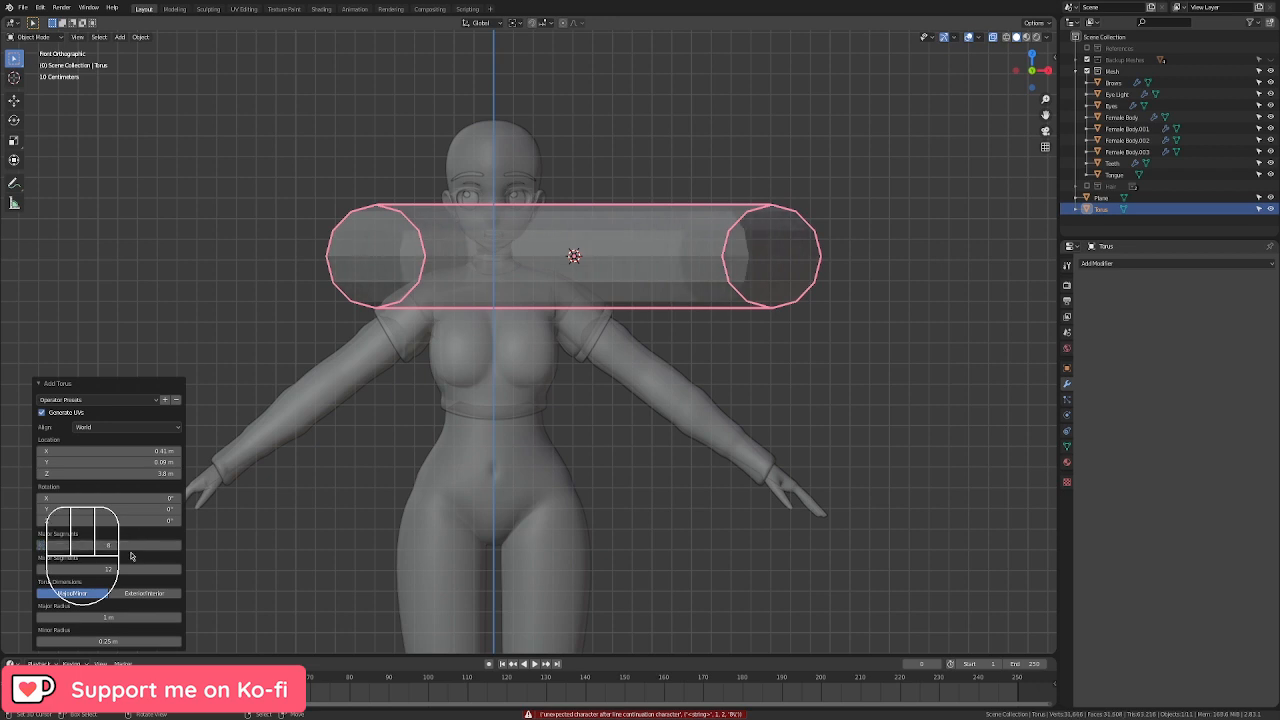
pyautogui.doubleClick(121, 566)
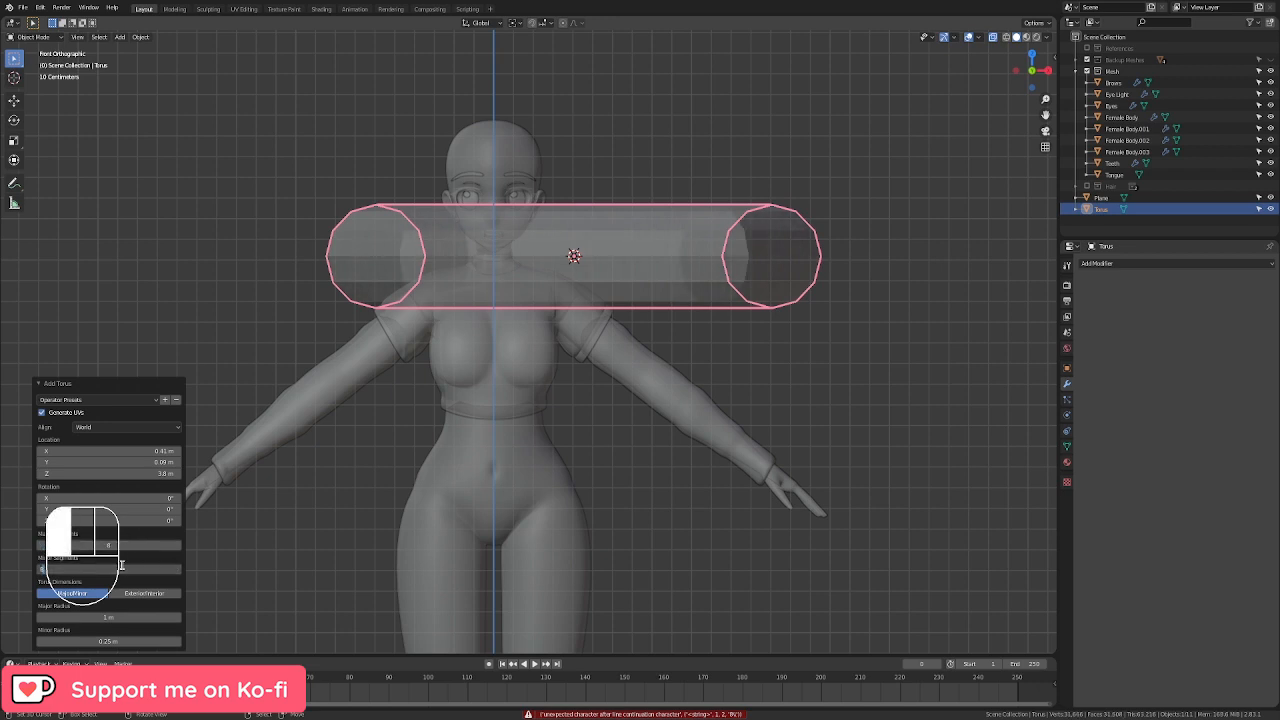
pyautogui.write('8')
pyautogui.press('Return')
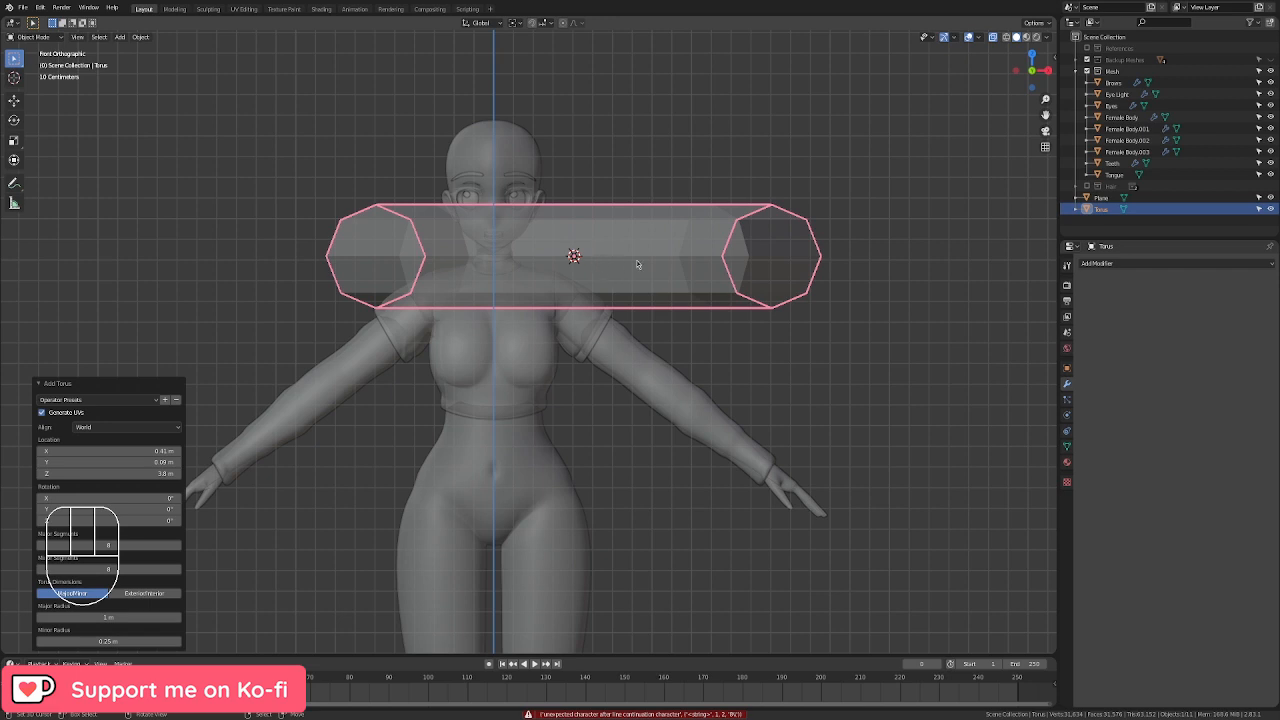
# Step: Shade the torus smooth and turn off the X-ray display
pyautogui.press('w')
pyautogui.click(637, 265)
pyautogui.click(994, 38)
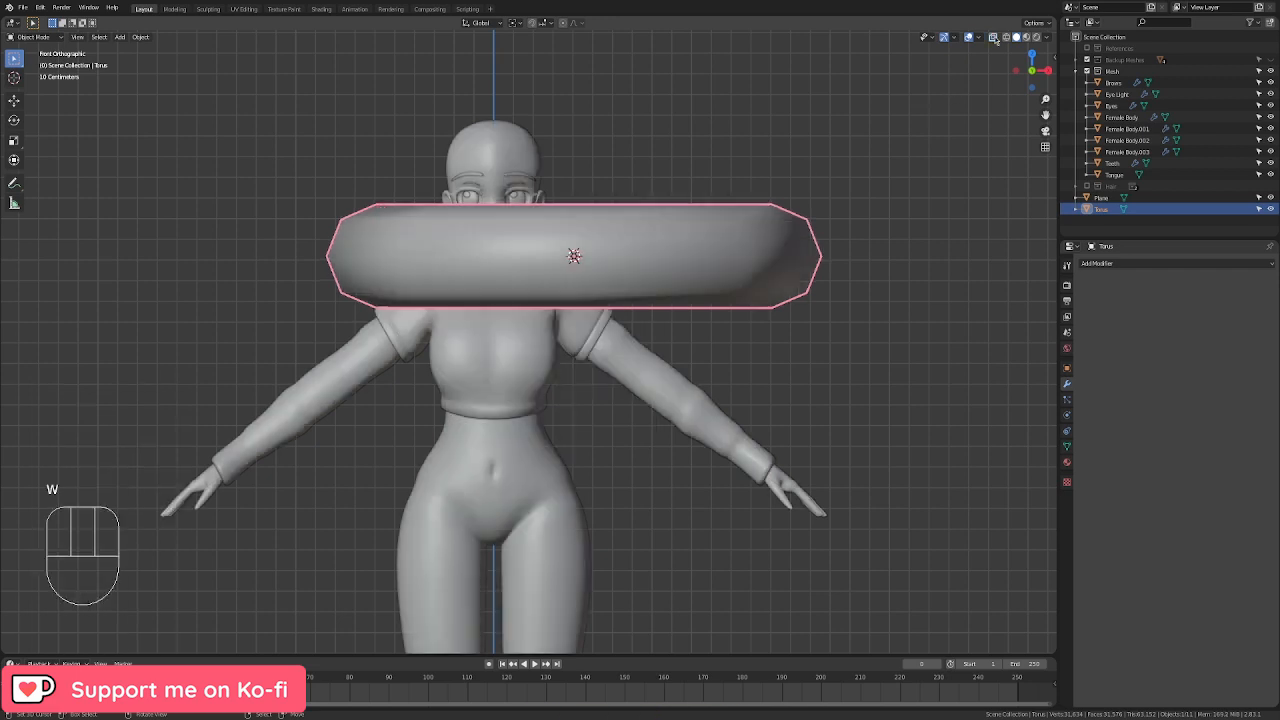
# Step: Clear the torus's location and scale it down to about a third of the heart's width
pyautogui.scroll(-3, 870, 194)
pyautogui.hotkey('alt', 'g')
pyautogui.keyDown('shift'); pyautogui.scroll(-8, 677, 169); pyautogui.keyUp('shift')
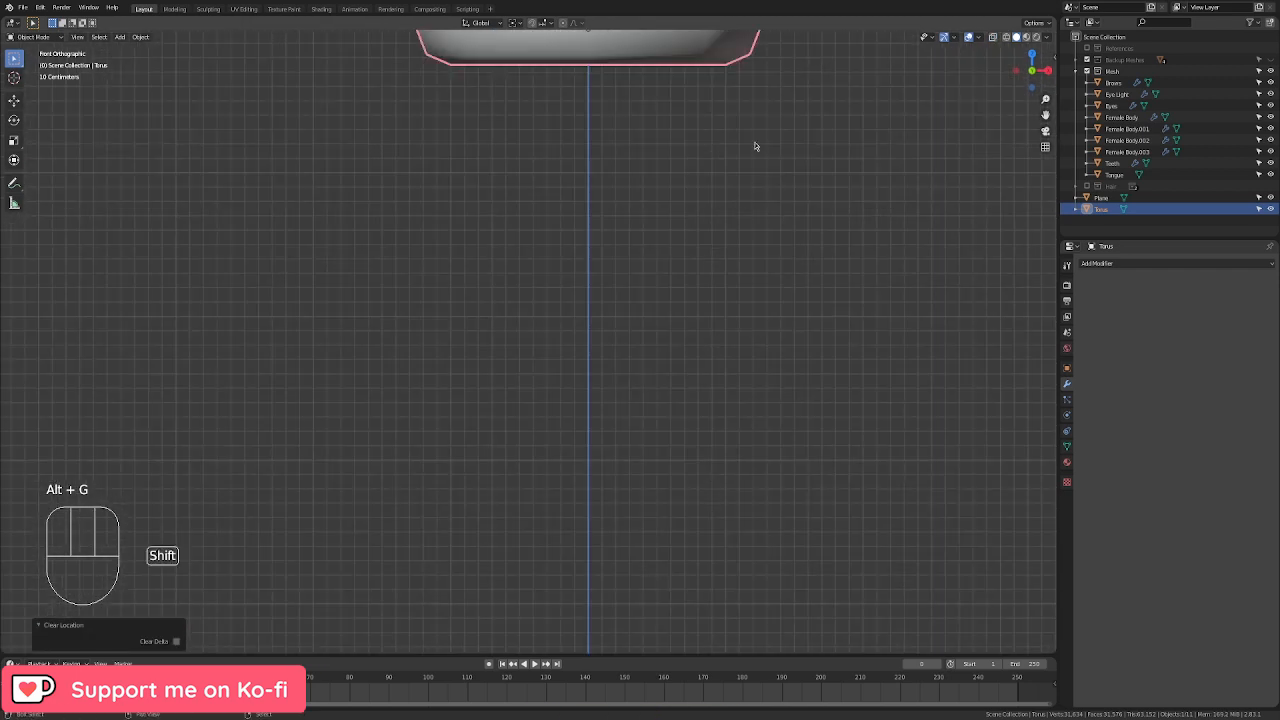
pyautogui.keyDown('shift'); pyautogui.scroll(8, 755, 146); pyautogui.keyUp('shift')
pyautogui.press('s')
pyautogui.click(640, 420)
pyautogui.scroll(3, 774, 429)
pyautogui.press('s')
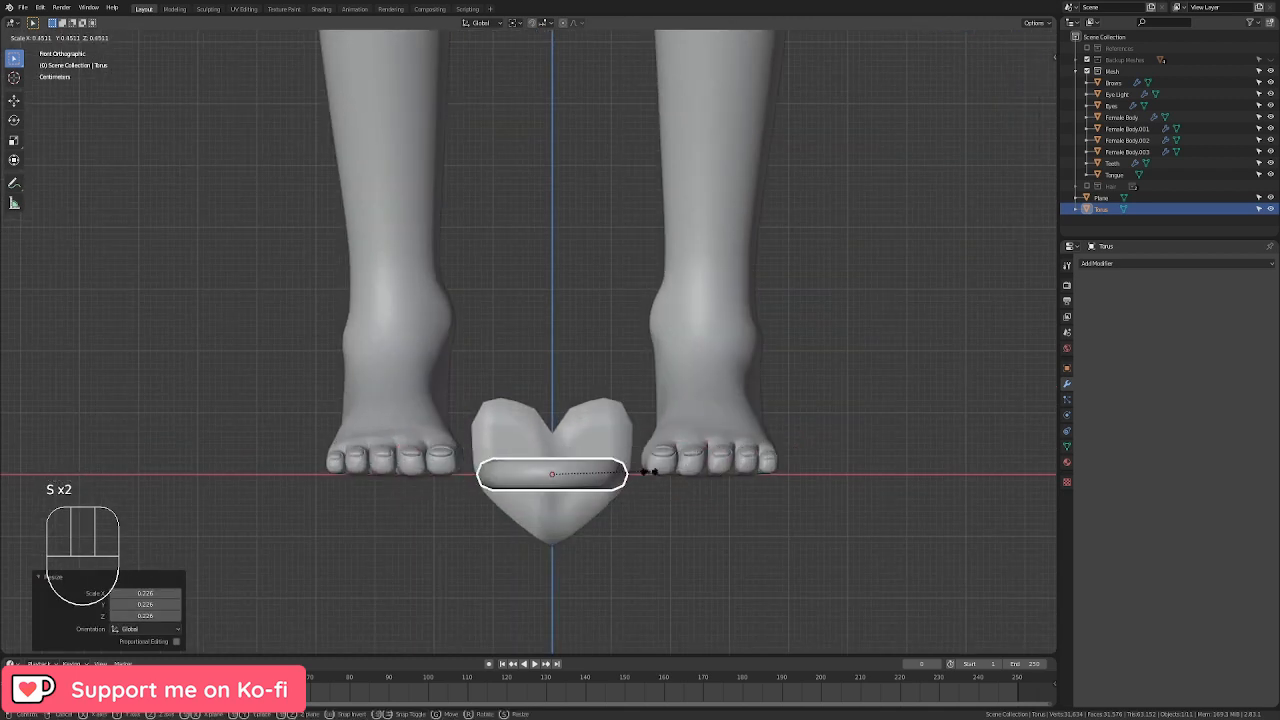
pyautogui.click(583, 486)
pyautogui.scroll(4, 623, 290)
pyautogui.press('s')
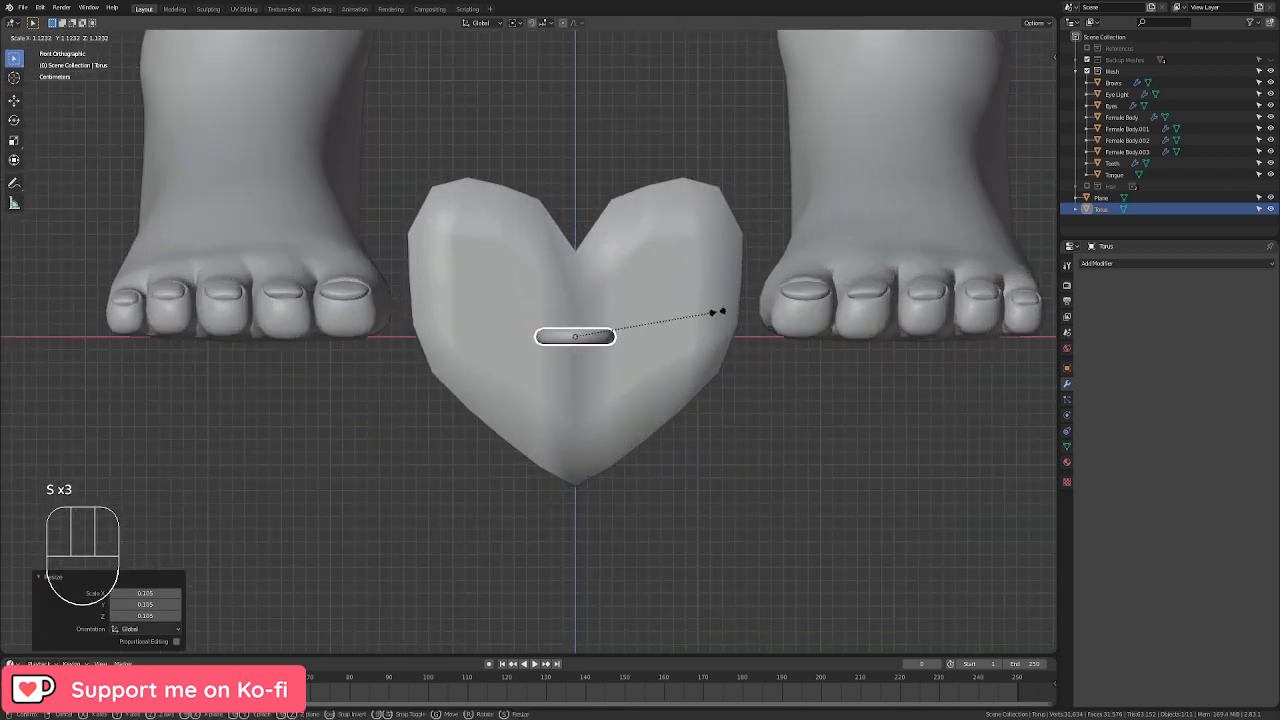
pyautogui.click(763, 326)
# Step: Rotate the torus 90 degrees about Y and raise it about 0.09 m along Z into the heart's notch
pyautogui.keyDown('shift'); pyautogui.moveTo(722, 297); pyautogui.dragTo(676, 393, button='middle'); pyautogui.keyUp('shift')
pyautogui.write('r')
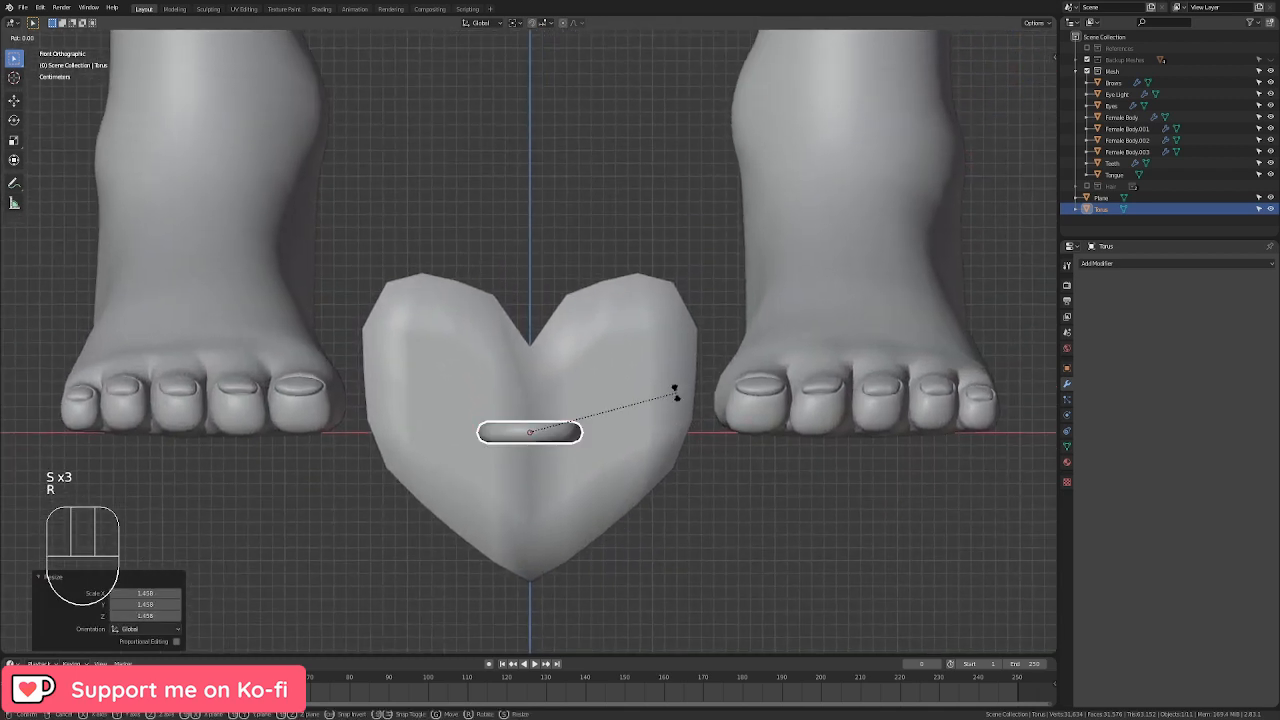
pyautogui.write('y90')
pyautogui.press('Return')
pyautogui.press('g')
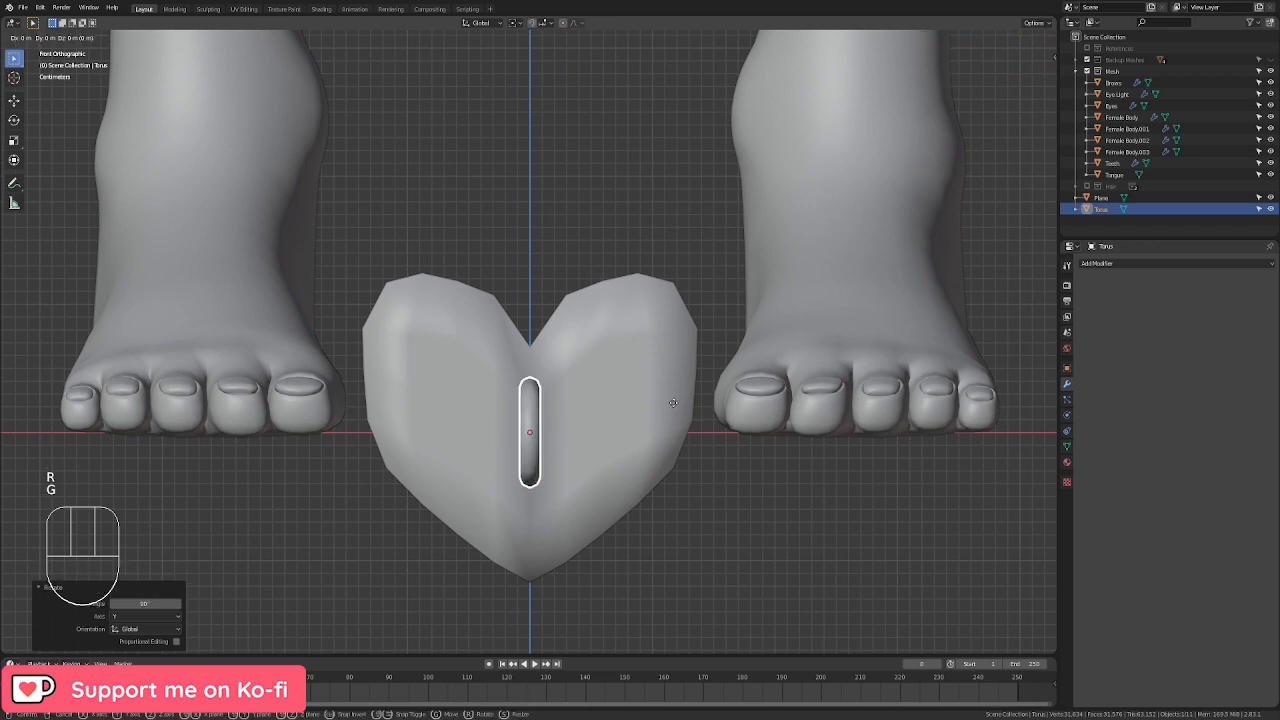
pyautogui.press('z')
pyautogui.click(687, 296)
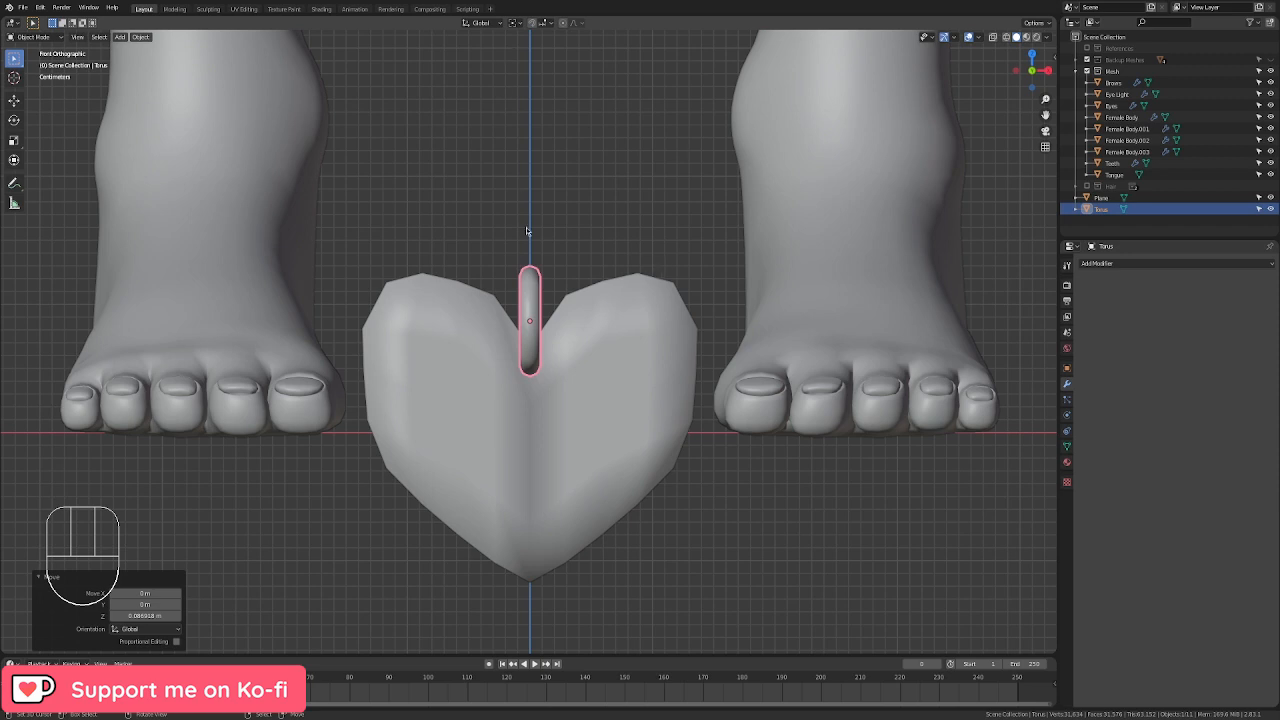
# Step: Move the torus about 0.012 m along Y to centre it on the heart's thickness
pyautogui.moveTo(526, 231); pyautogui.dragTo(621, 405, button='middle')
pyautogui.press('g')
pyautogui.press('y')
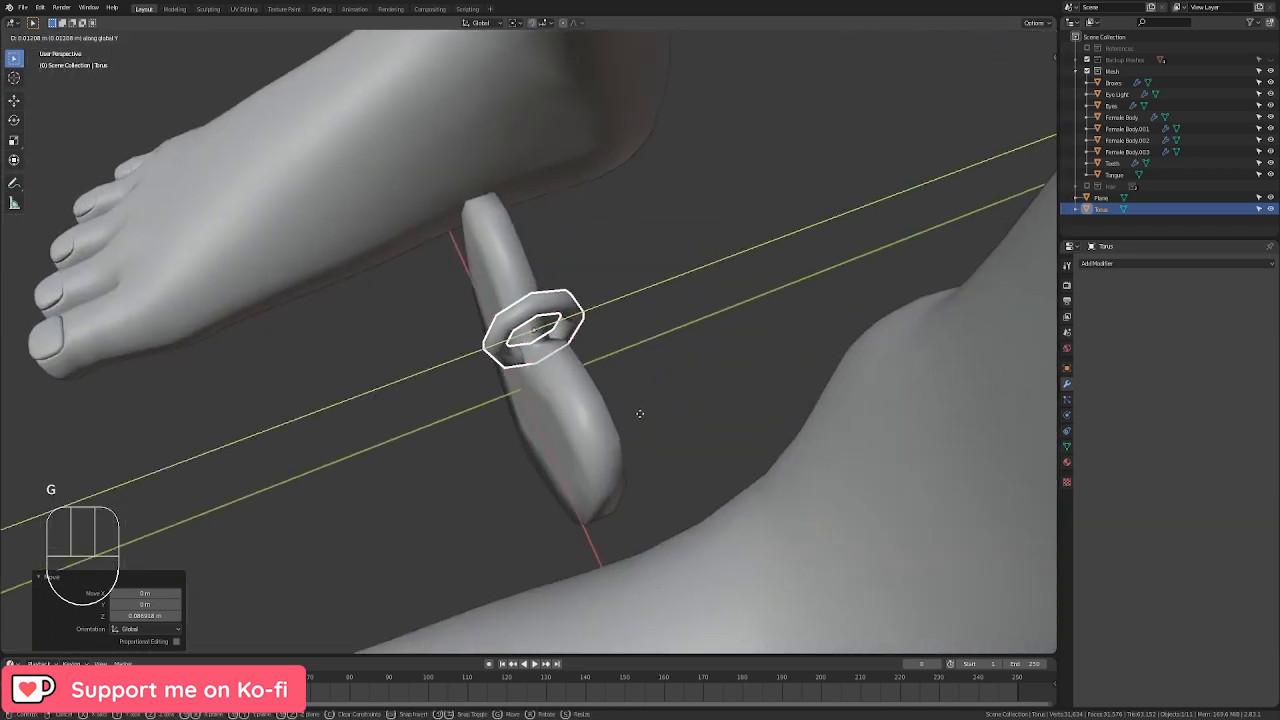
pyautogui.click(640, 413)
pyautogui.press('KP_1')
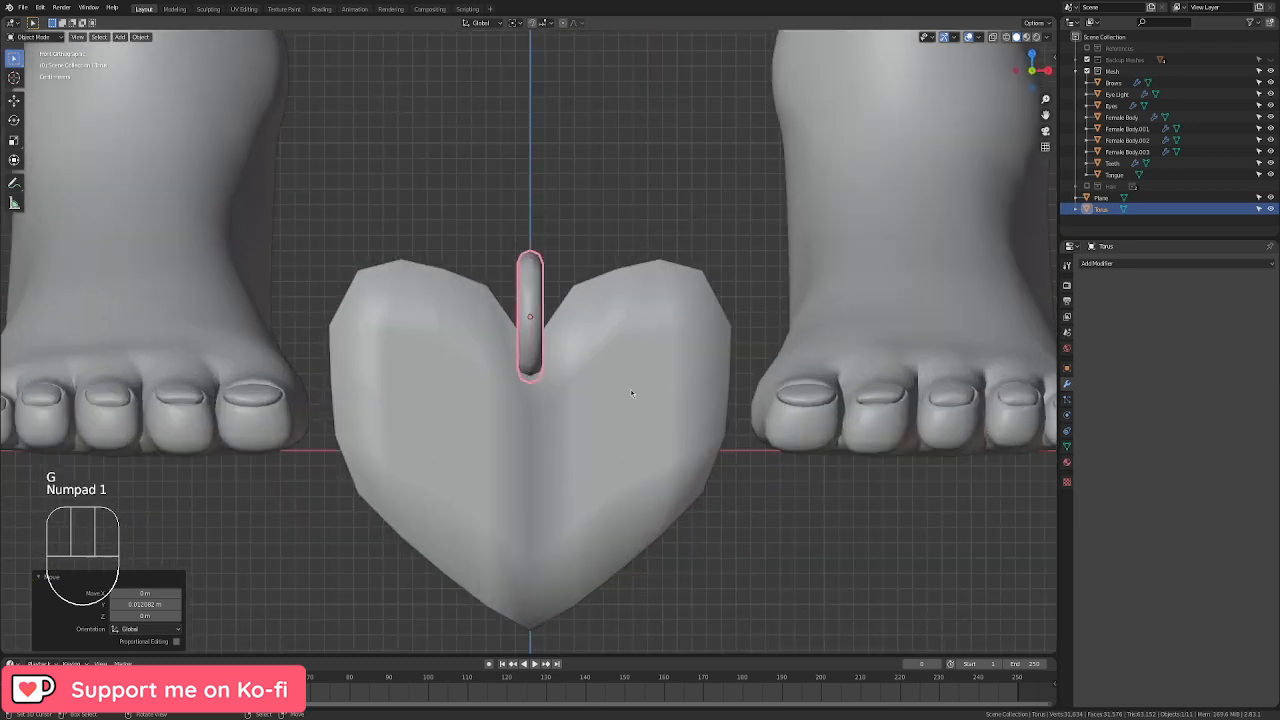
# Step: Lower the torus slightly along Z within the heart's notch
pyautogui.scroll(1, 631, 393)
pyautogui.press('g')
pyautogui.click(665, 336)
pyautogui.keyDown('shift'); pyautogui.moveTo(665, 336); pyautogui.dragTo(674, 414, button='middle'); pyautogui.keyUp('shift')
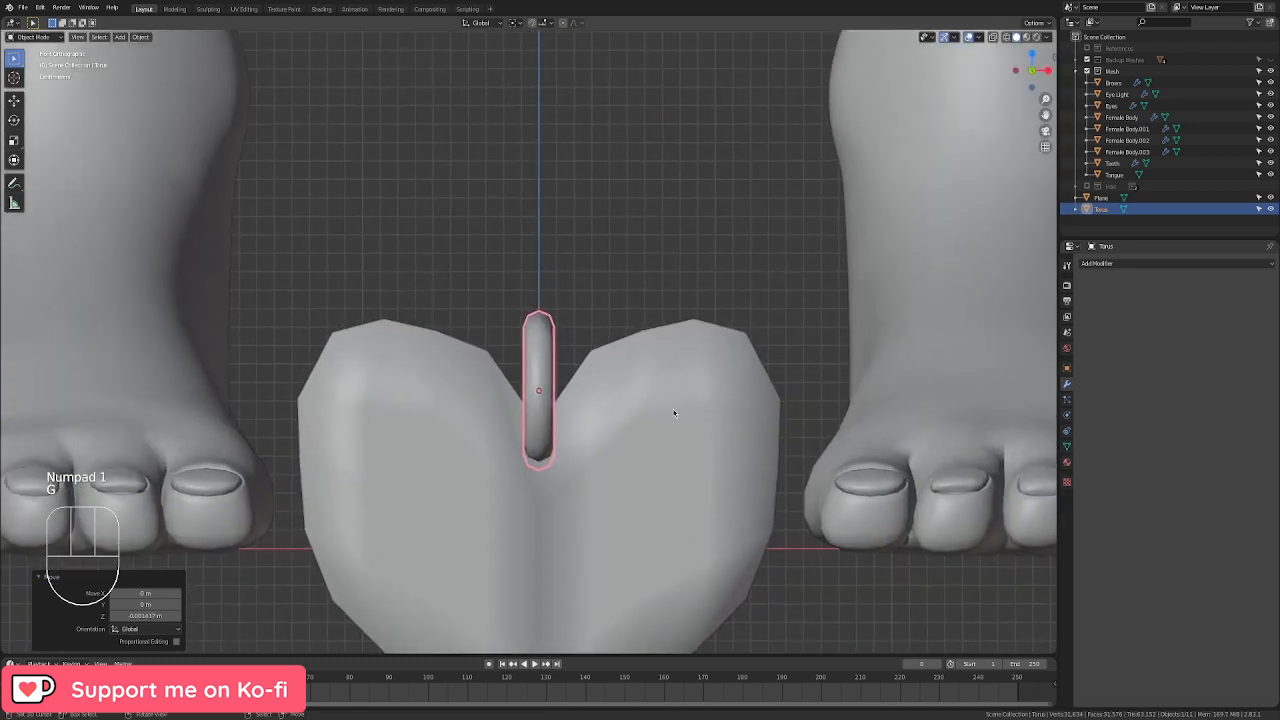
# Step: Duplicate the torus, rotate the copy 90 degrees about Z and raise it about 0.048 m along Z to interlock the rings
pyautogui.hotkey('shift', 'd')
pyautogui.write('r90')
pyautogui.press('Return')
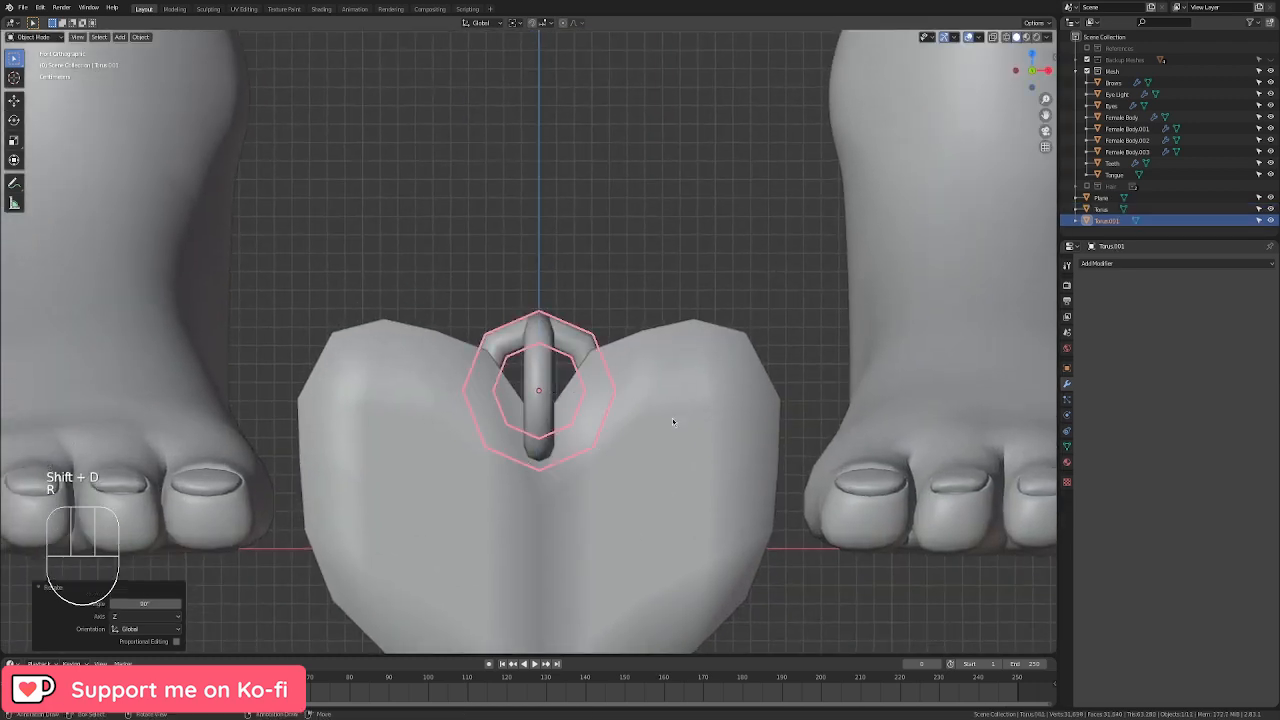
pyautogui.press('g')
pyautogui.press('z')
pyautogui.click(668, 367)
# Step: Narrow the upper ring along X, and join both rings with the heart into one object
pyautogui.press('s')
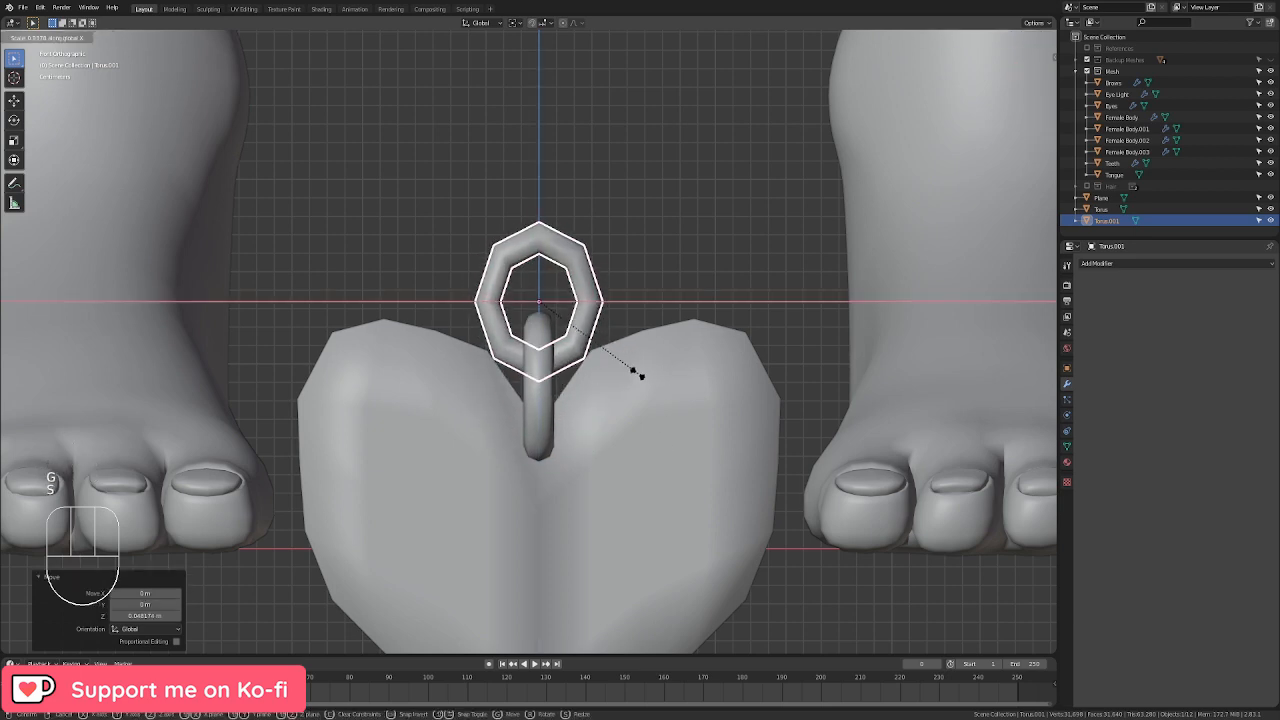
pyautogui.click(621, 369)
pyautogui.scroll(-2, 619, 369)
pyautogui.keyDown('shift'); pyautogui.click(534, 371); pyautogui.keyUp('shift')
pyautogui.keyDown('shift'); pyautogui.click(560, 379); pyautogui.keyUp('shift')
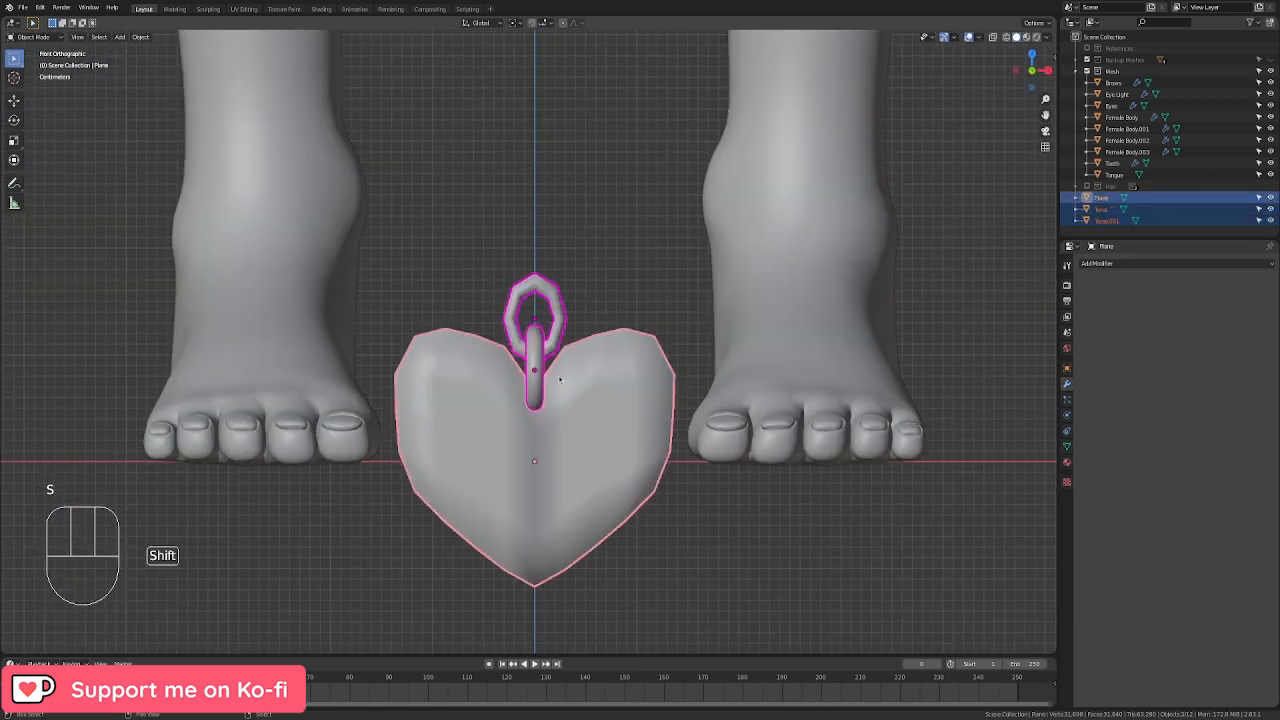
pyautogui.hotkey('ctrl', 'j')
# Step: Raise the joined pendant about 3.65 m along Z from the feet to the character's neck
pyautogui.scroll(-6, 565, 390)
pyautogui.keyDown('shift'); pyautogui.scroll(5, 627, 517); pyautogui.keyUp('shift')
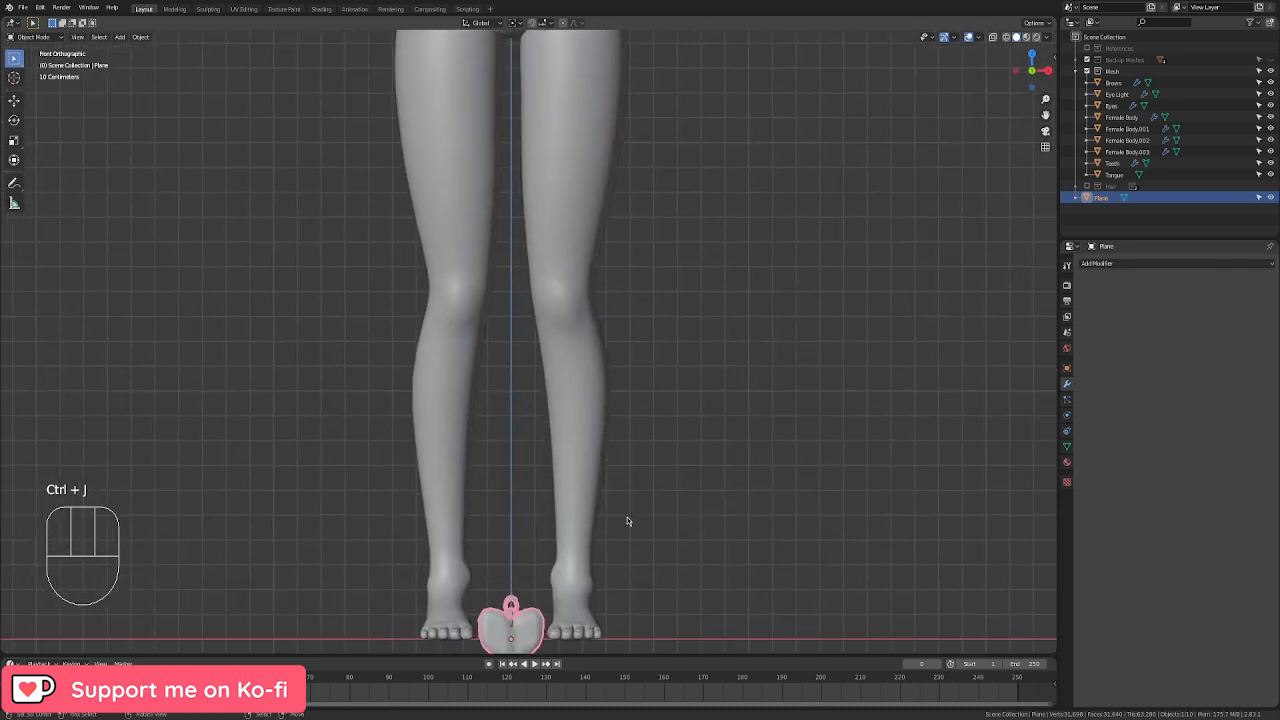
pyautogui.keyDown('shift'); pyautogui.moveTo(621, 501); pyautogui.dragTo(621, 506, button='middle'); pyautogui.keyUp('shift')
pyautogui.press('g')
pyautogui.press('z')
pyautogui.click(657, 596)
pyautogui.keyDown('shift'); pyautogui.moveTo(663, 205); pyautogui.dragTo(666, 434, button='middle'); pyautogui.keyUp('shift')
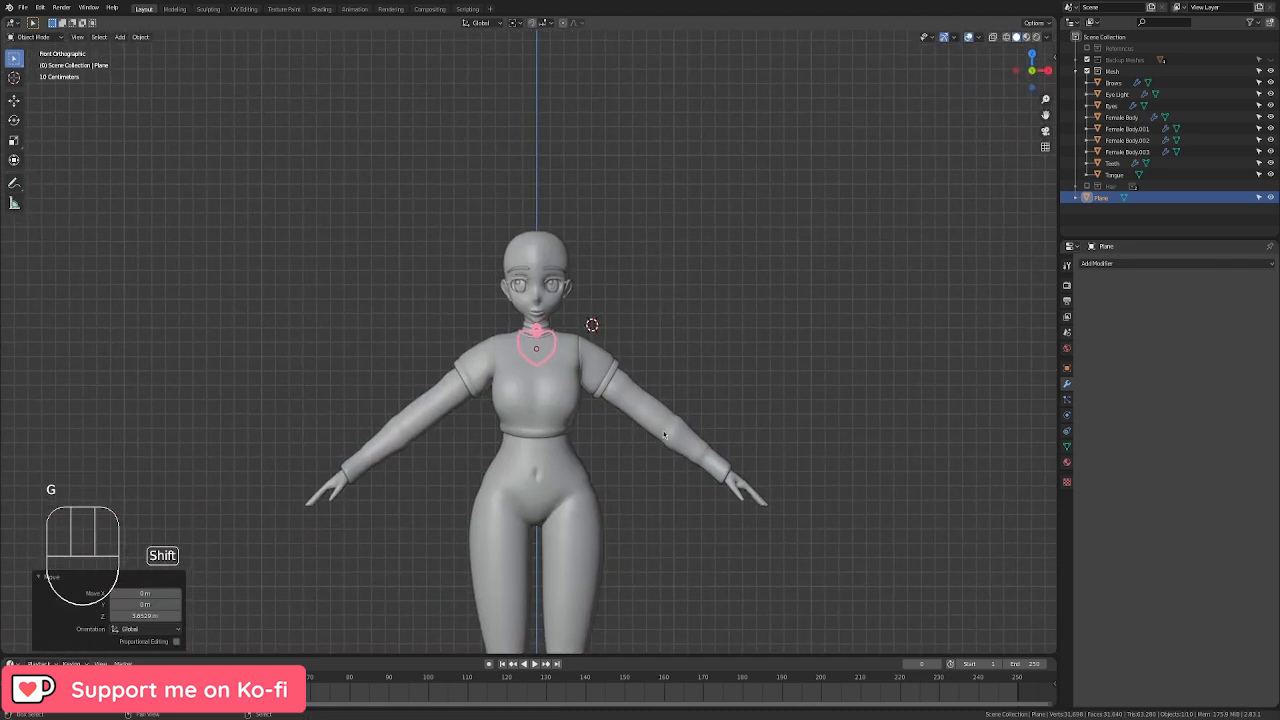
# Step: Nudge the pendant along Z so its upper ring lines up with the choker
pyautogui.scroll(8, 807, 467)
pyautogui.scroll(3, 808, 468)
pyautogui.keyDown('shift'); pyautogui.moveTo(811, 402); pyautogui.dragTo(797, 469, button='middle'); pyautogui.keyUp('shift')
pyautogui.press('g')
pyautogui.press('z')
pyautogui.click(798, 447)
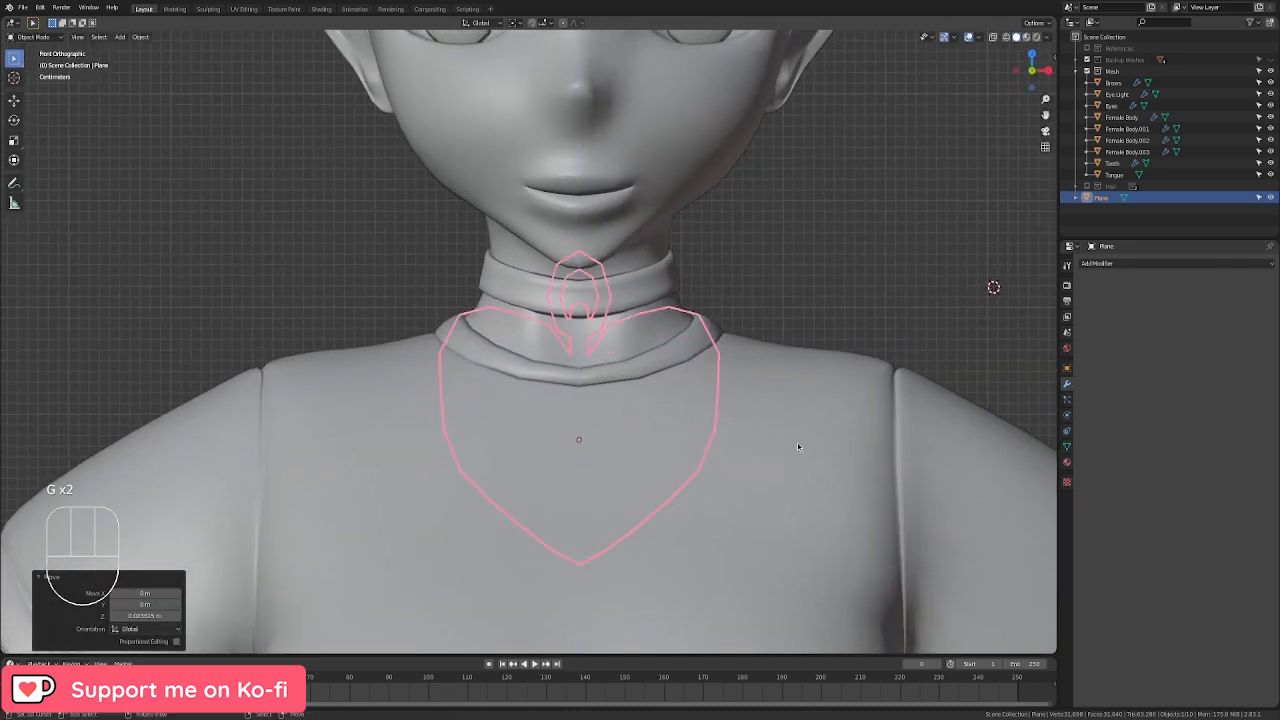
# Step: Move the pendant forward along Y in front of the choker
pyautogui.press('KP_3')
pyautogui.press('g')
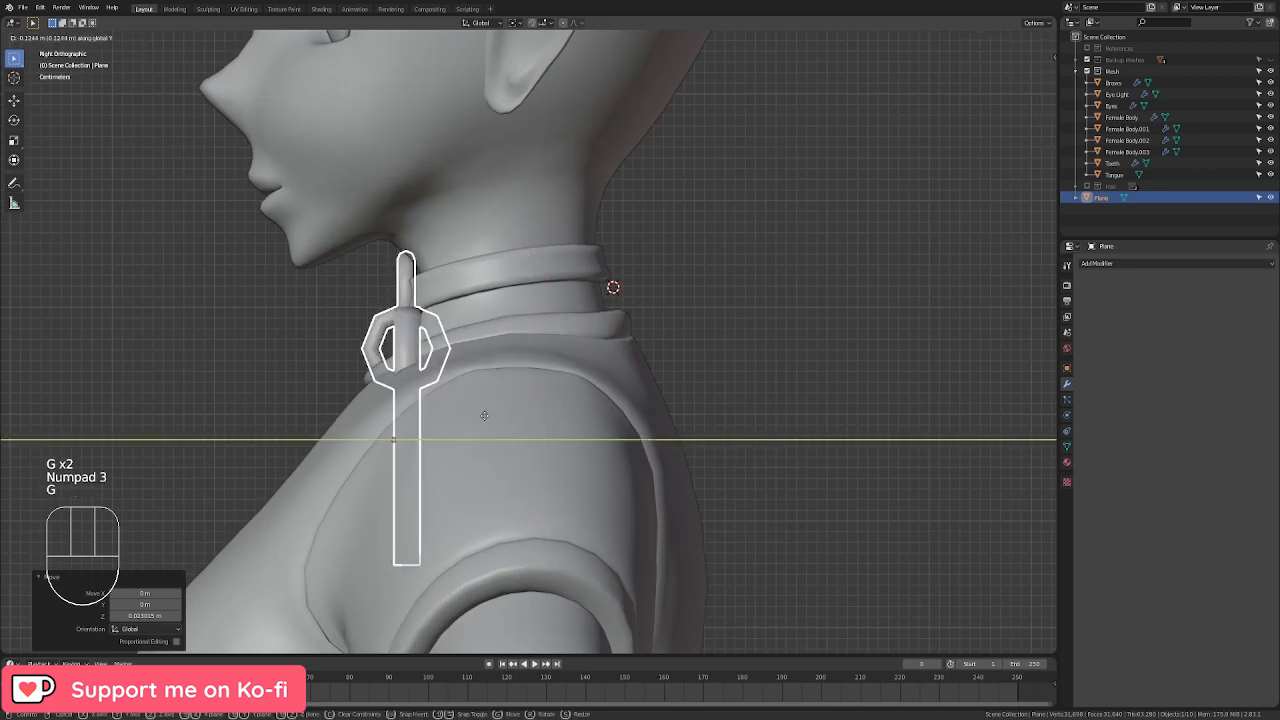
pyautogui.click(459, 415)
# Step: Select the lower ring's linked mesh and flatten it along Y to about 0.62 of its depth
pyautogui.press('Tab')
pyautogui.rightClick(406, 315)
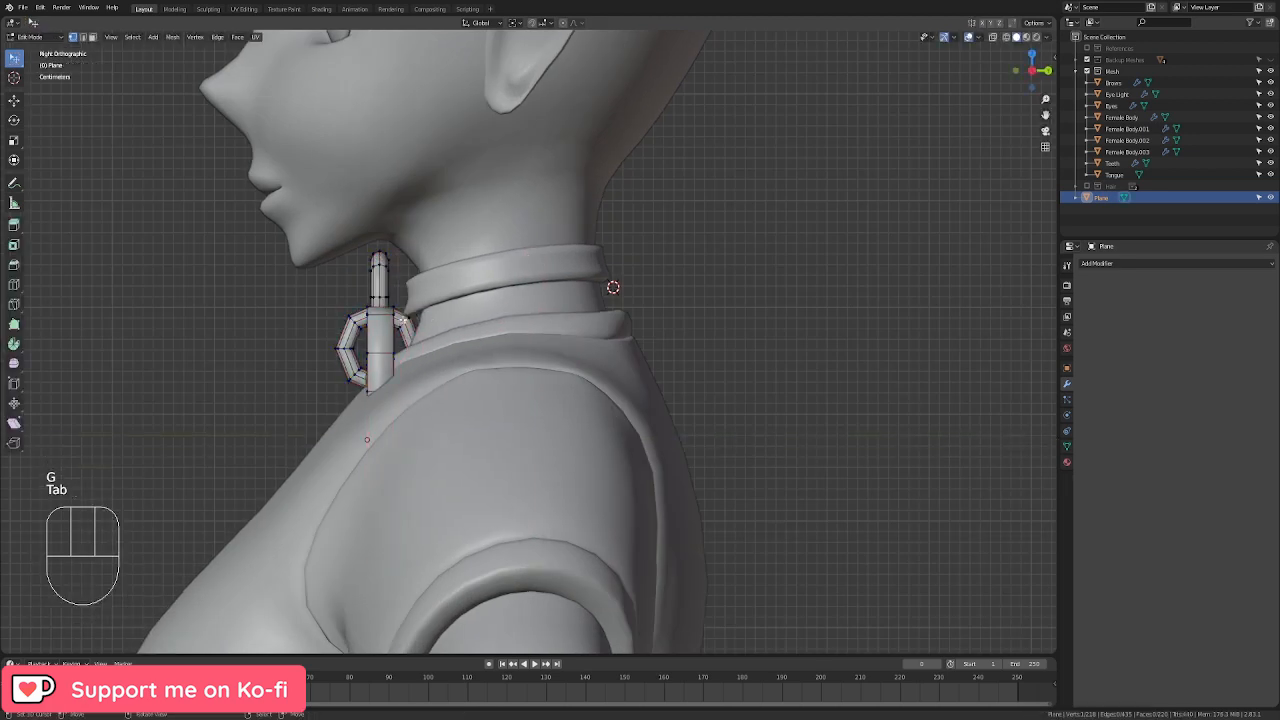
pyautogui.press('l')
pyautogui.press('s')
pyautogui.press('y')
pyautogui.click(440, 346)
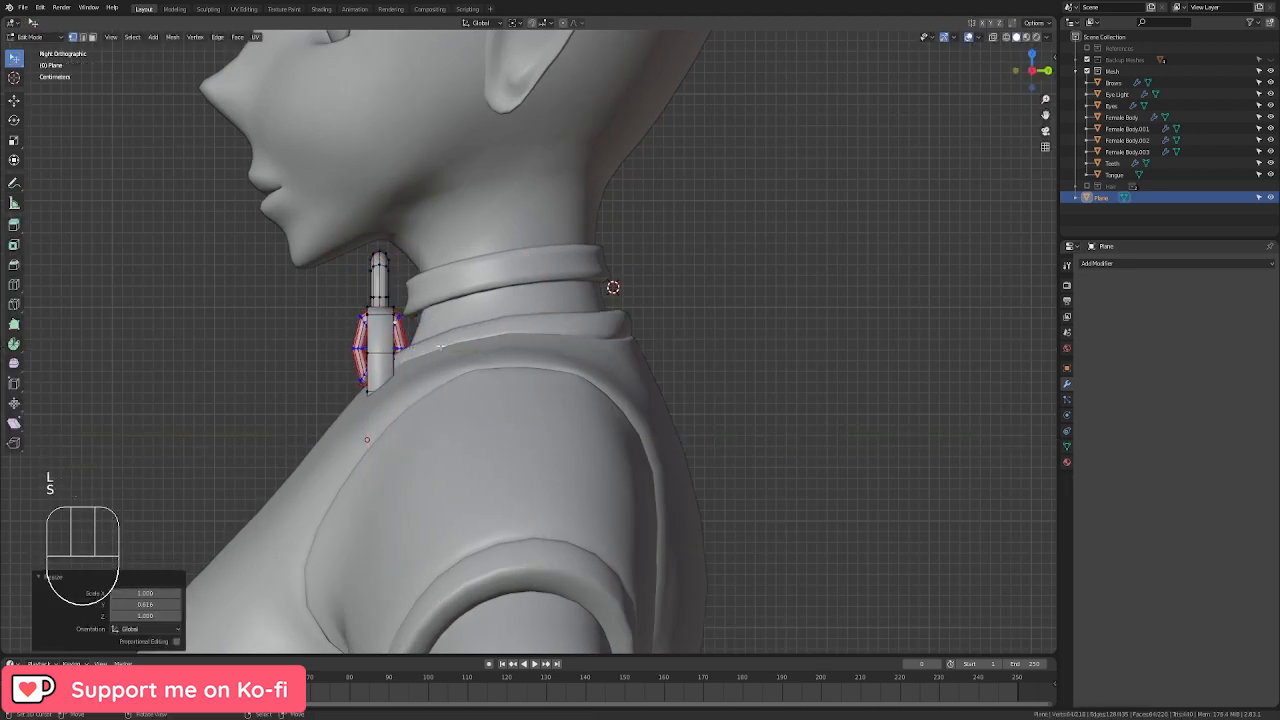
# Step: Scale the whole pendant to about 0.148 and raise it about 0.09 m along Z beneath the choker's lower edge
pyautogui.press('Tab')
pyautogui.press('KP_1')
pyautogui.press('s')
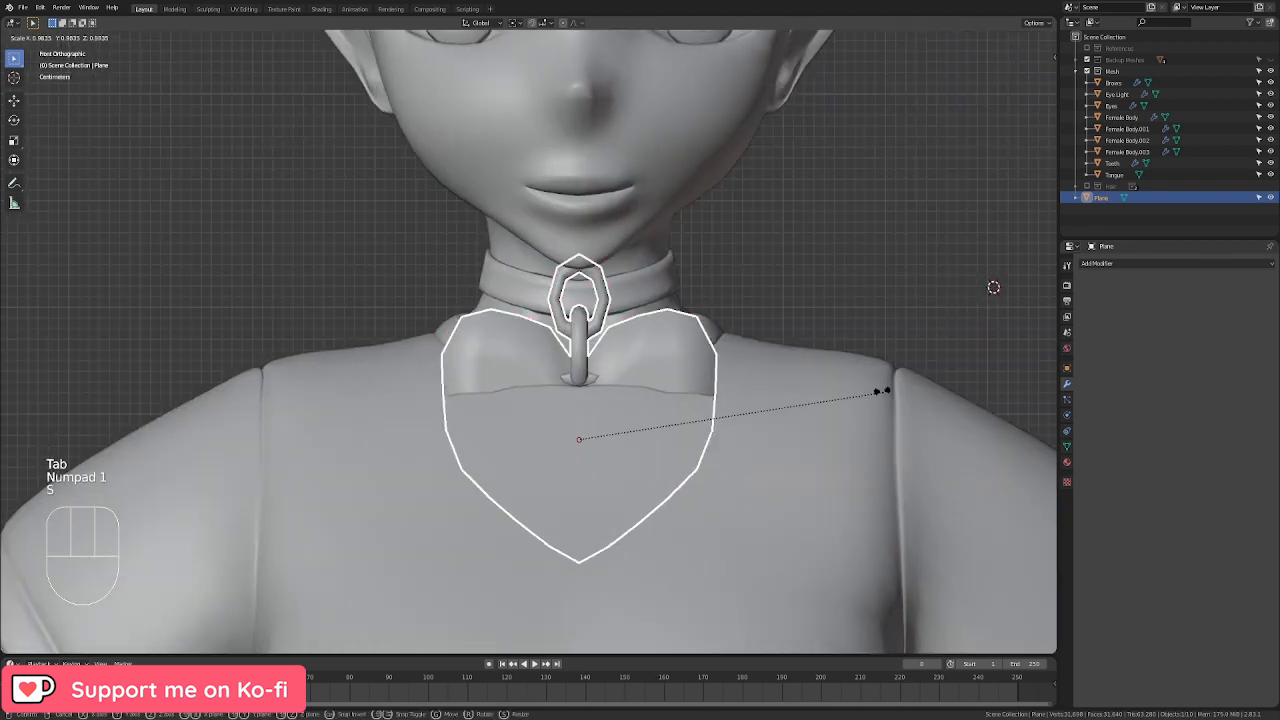
pyautogui.click(625, 435)
pyautogui.press('g')
pyautogui.press('z')
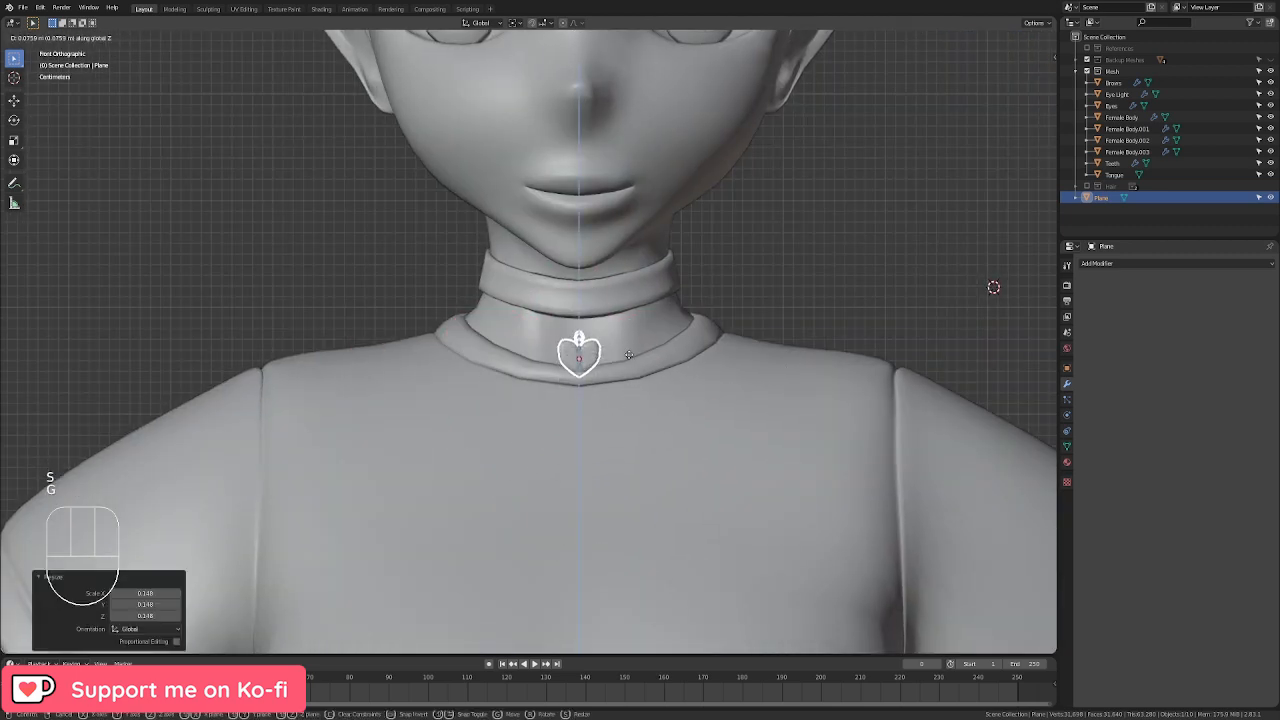
pyautogui.click(624, 338)
# Step: Move the pendant about 0.04 m along Y towards the neck, and deselect it
pyautogui.scroll(6, 769, 320)
pyautogui.moveTo(769, 320); pyautogui.dragTo(383, 249, button='middle')
pyautogui.press('g')
pyautogui.press('y')
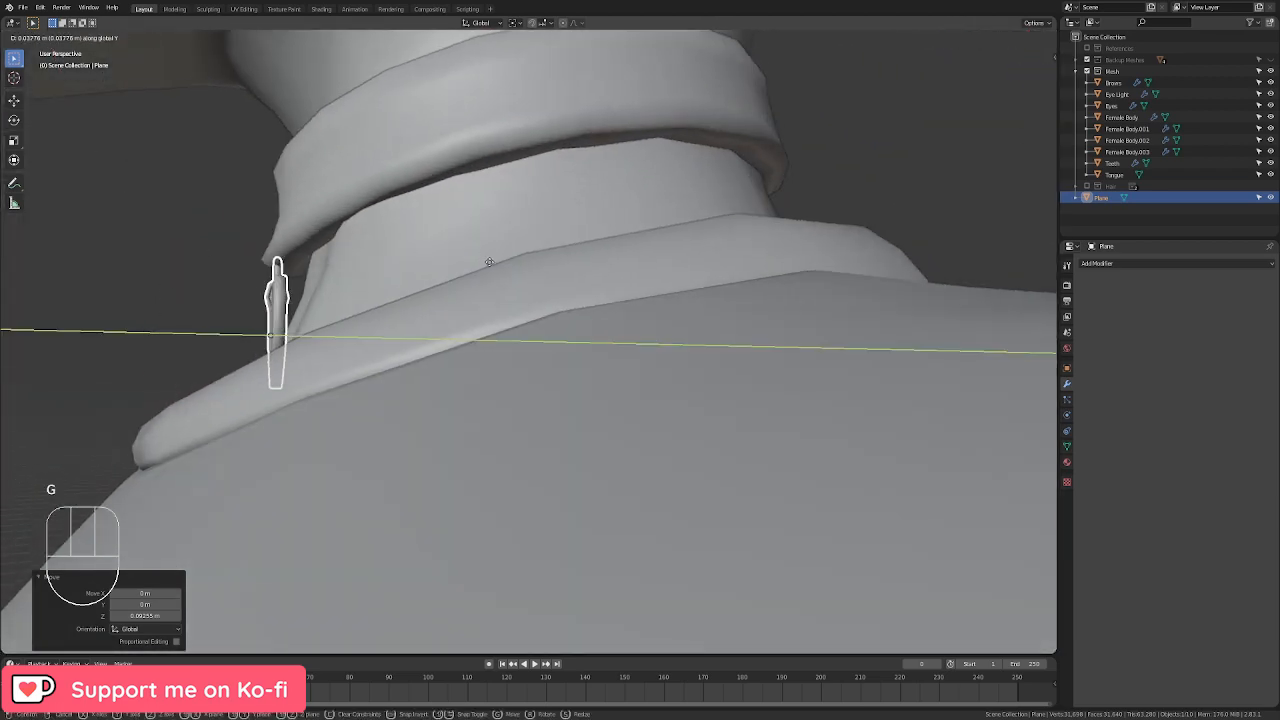
pyautogui.click(490, 262)
pyautogui.press('KP_1')
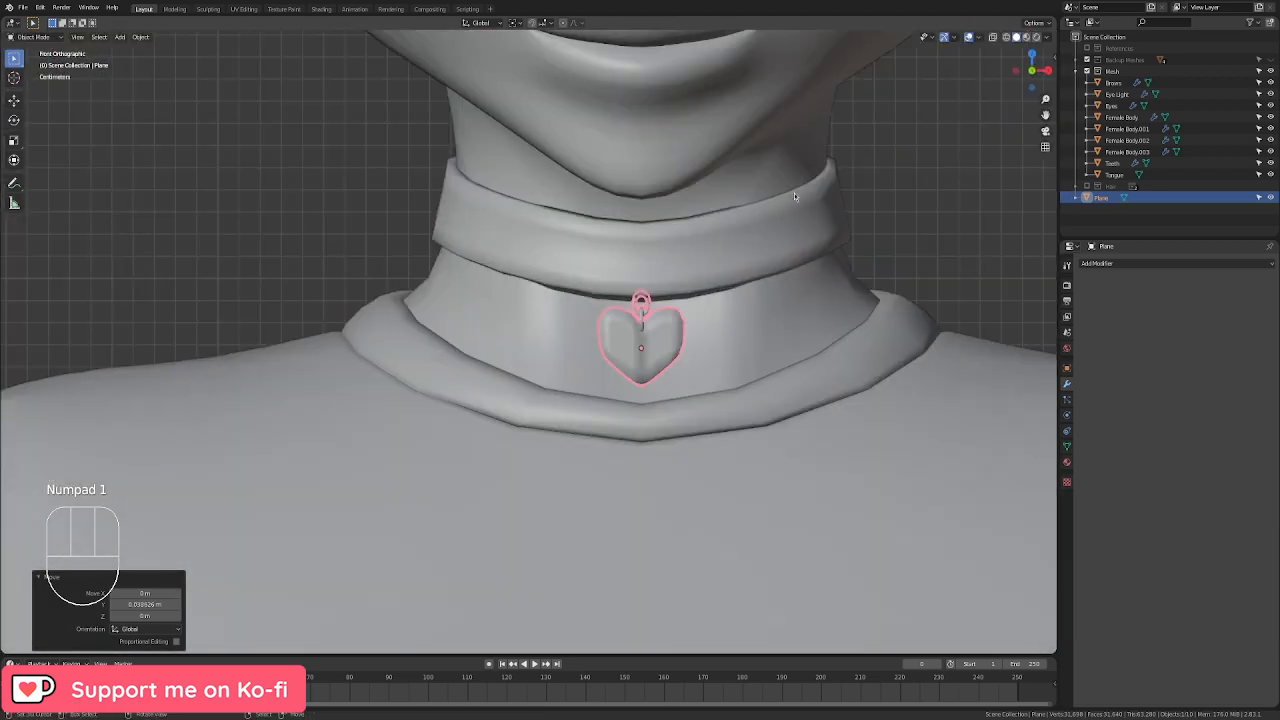
pyautogui.scroll(-3, 795, 230)
pyautogui.click(796, 262)
pyautogui.keyDown('shift'); pyautogui.moveTo(643, 341); pyautogui.dragTo(591, 354, button='middle'); pyautogui.keyUp('shift')
pyautogui.scroll(3, 571, 368)
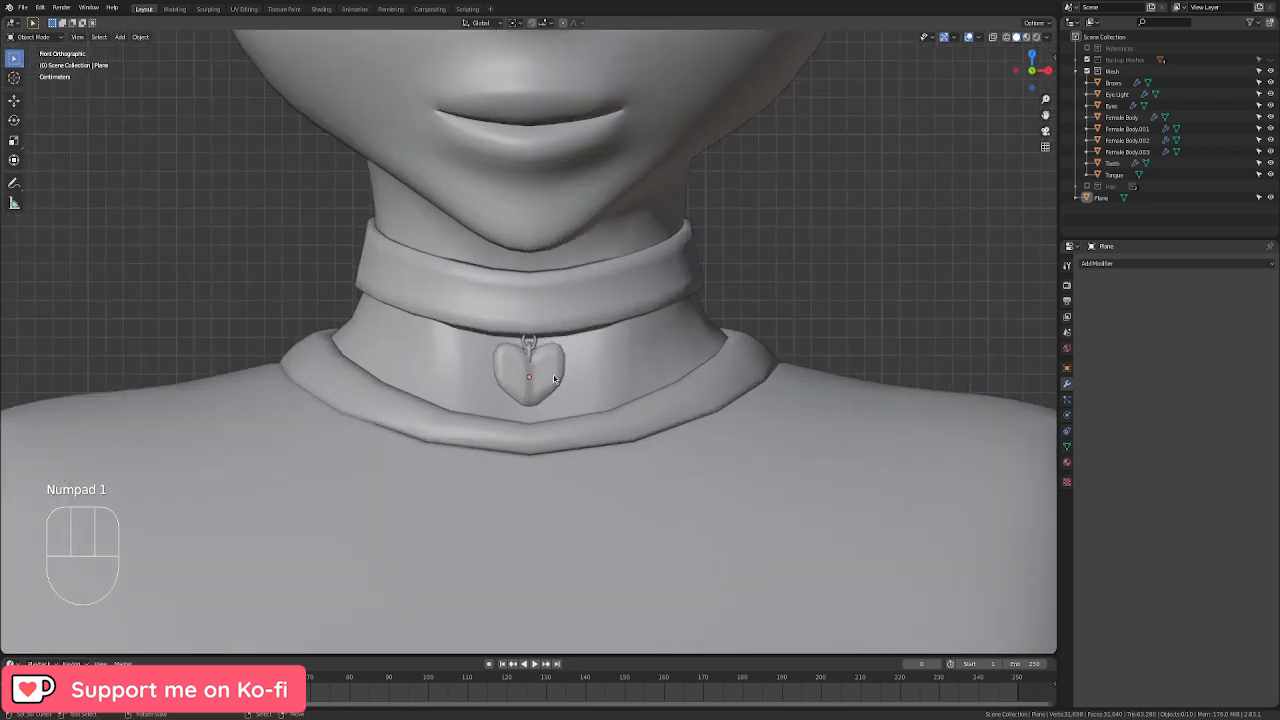
# Step: Select the pendant's entire mesh and tilt it about X to follow the slope of the neck
pyautogui.click(556, 380)
pyautogui.scroll(6, 645, 433)
pyautogui.press('Tab')
pyautogui.keyDown('shift'); pyautogui.moveTo(644, 433); pyautogui.dragTo(630, 369, button='middle'); pyautogui.keyUp('shift')
pyautogui.scroll(2, 645, 426)
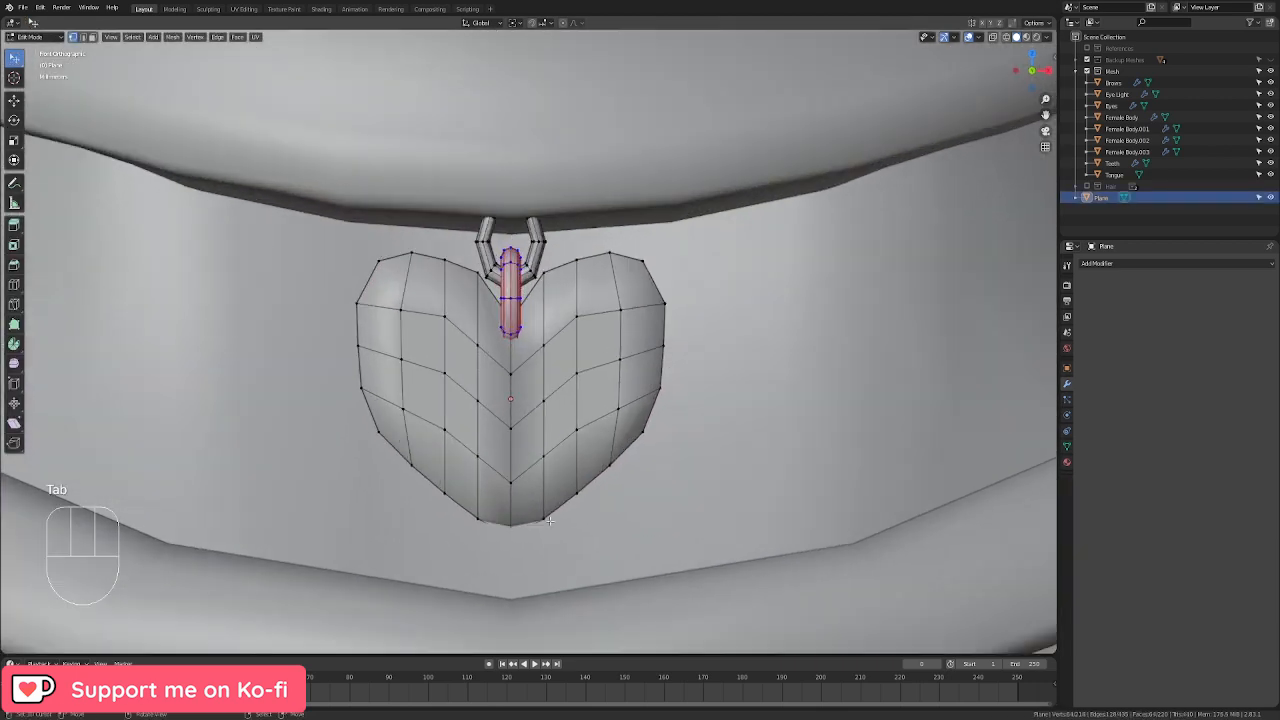
pyautogui.press('Tab')
pyautogui.press('Tab')
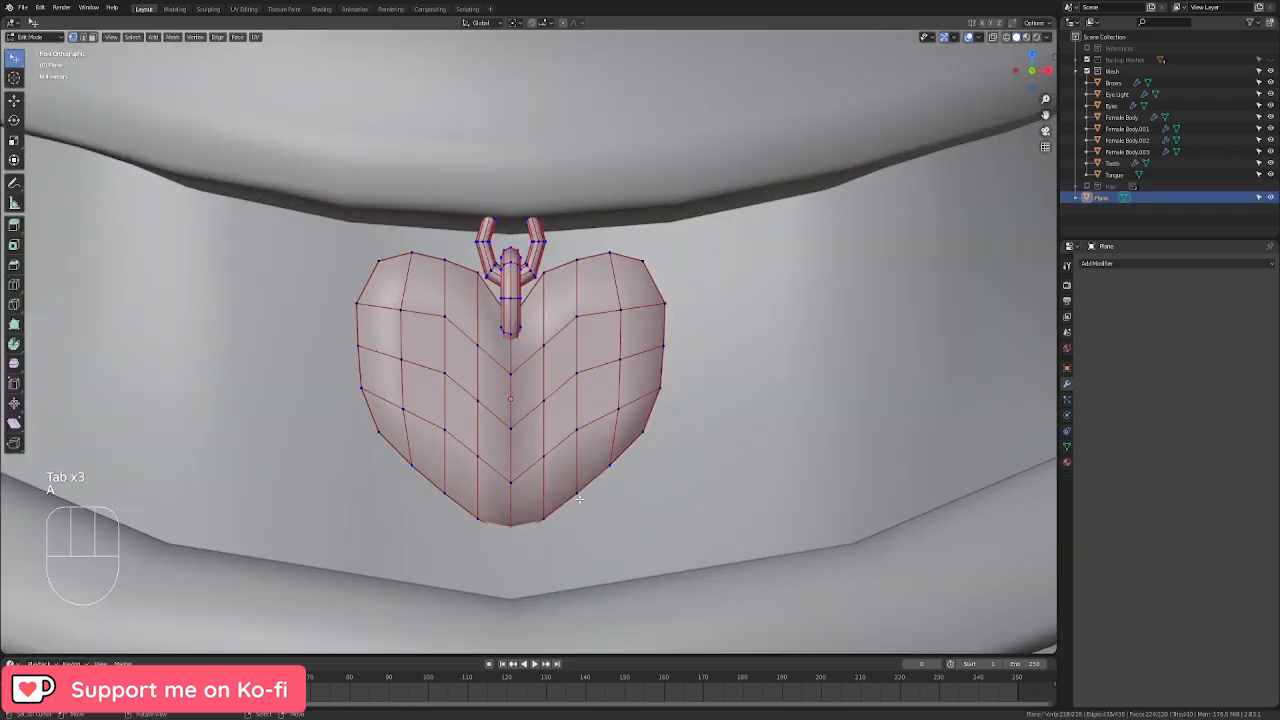
pyautogui.moveTo(579, 497); pyautogui.dragTo(850, 444, button='middle')
pyautogui.press('r')
pyautogui.press('x')
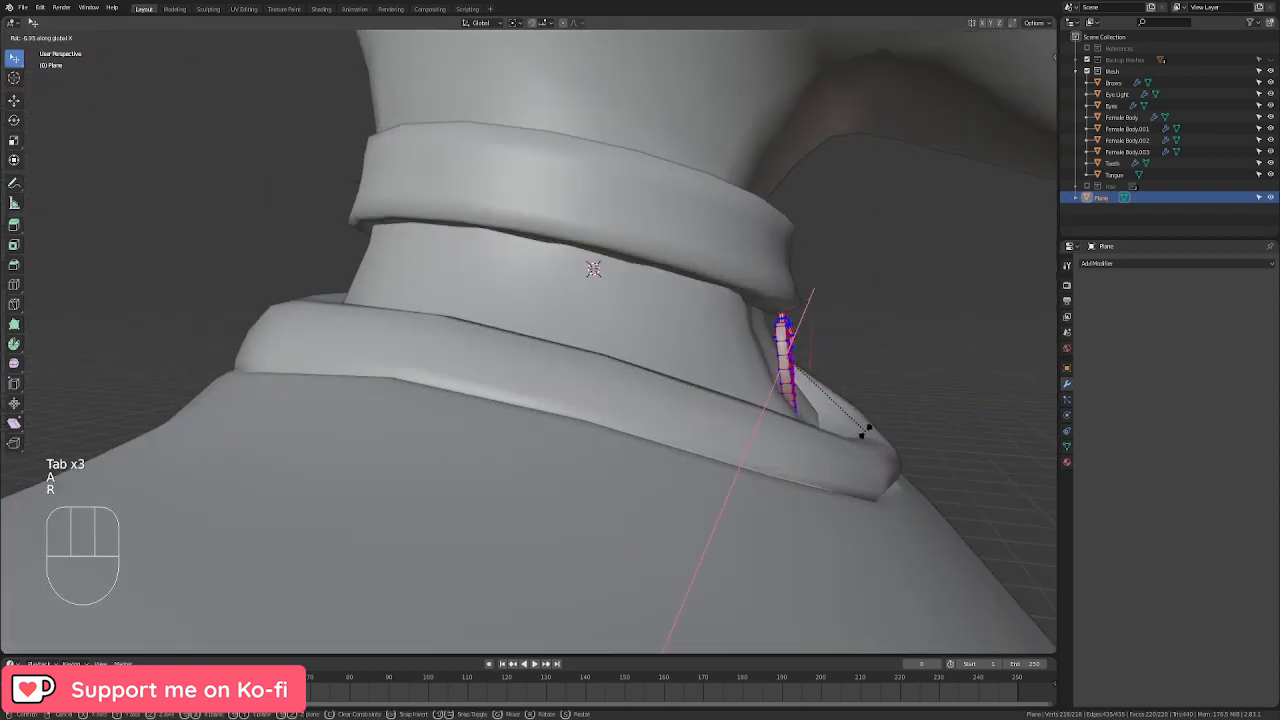
pyautogui.click(869, 417)
# Step: Shift the pendant mesh slightly forward along Y, clear of the neck, and return to Object Mode
pyautogui.press('g')
pyautogui.press('y')
pyautogui.click(878, 417)
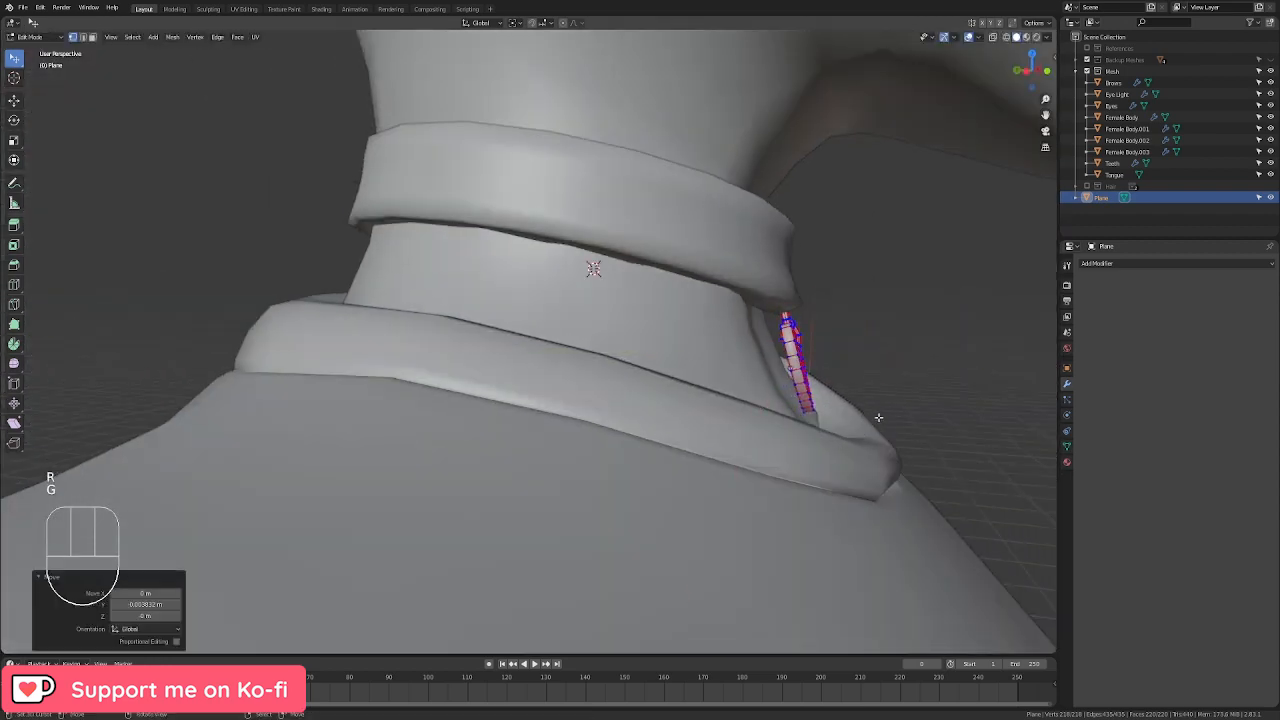
pyautogui.press('KP_1')
pyautogui.press('Tab')
pyautogui.scroll(-12, 858, 366)
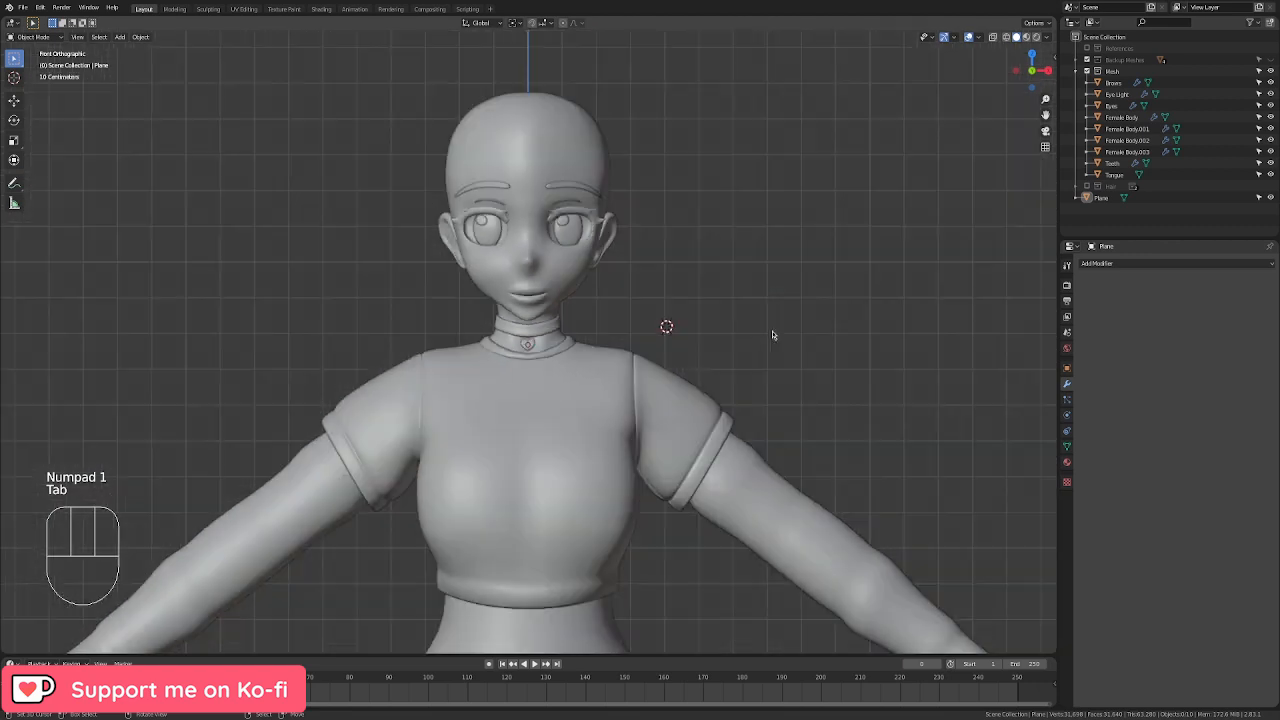
# Step: Save the Blender file
pyautogui.scroll(3, 640, 433)
pyautogui.keyDown('shift'); pyautogui.moveTo(682, 383); pyautogui.dragTo(695, 342, button='middle'); pyautogui.keyUp('shift')
pyautogui.click(22, 7)
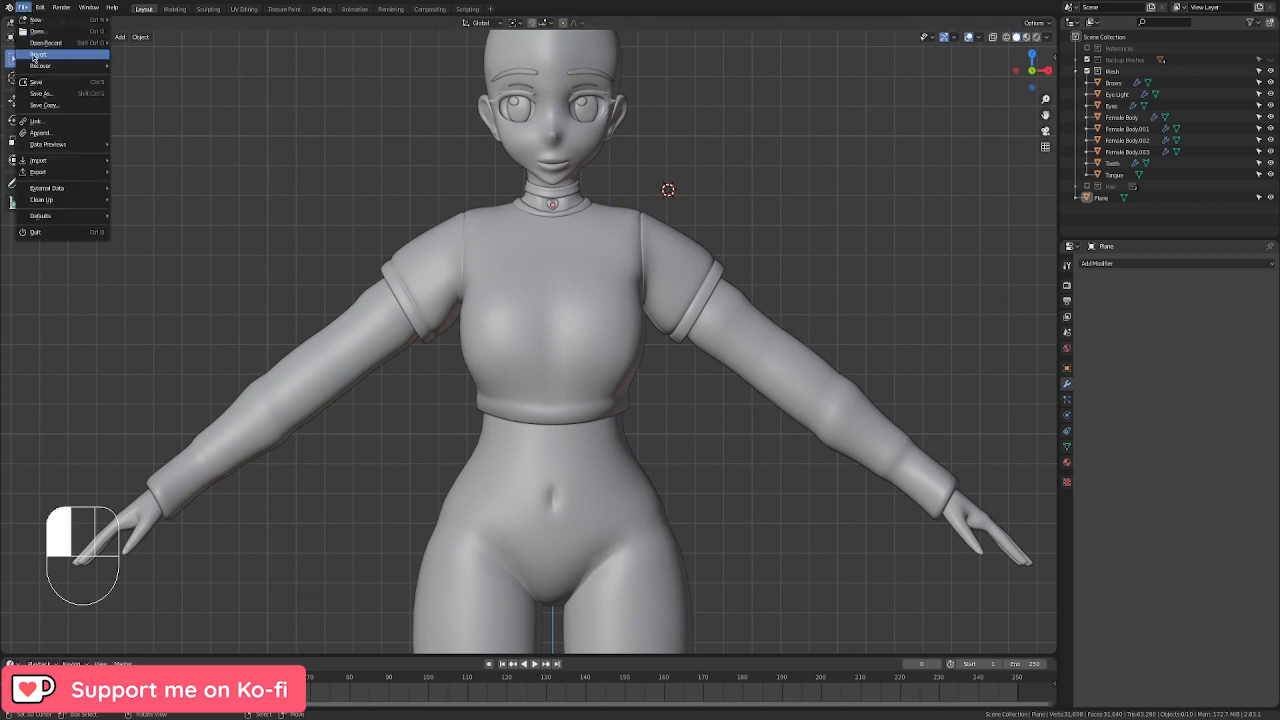
pyautogui.click(37, 82)
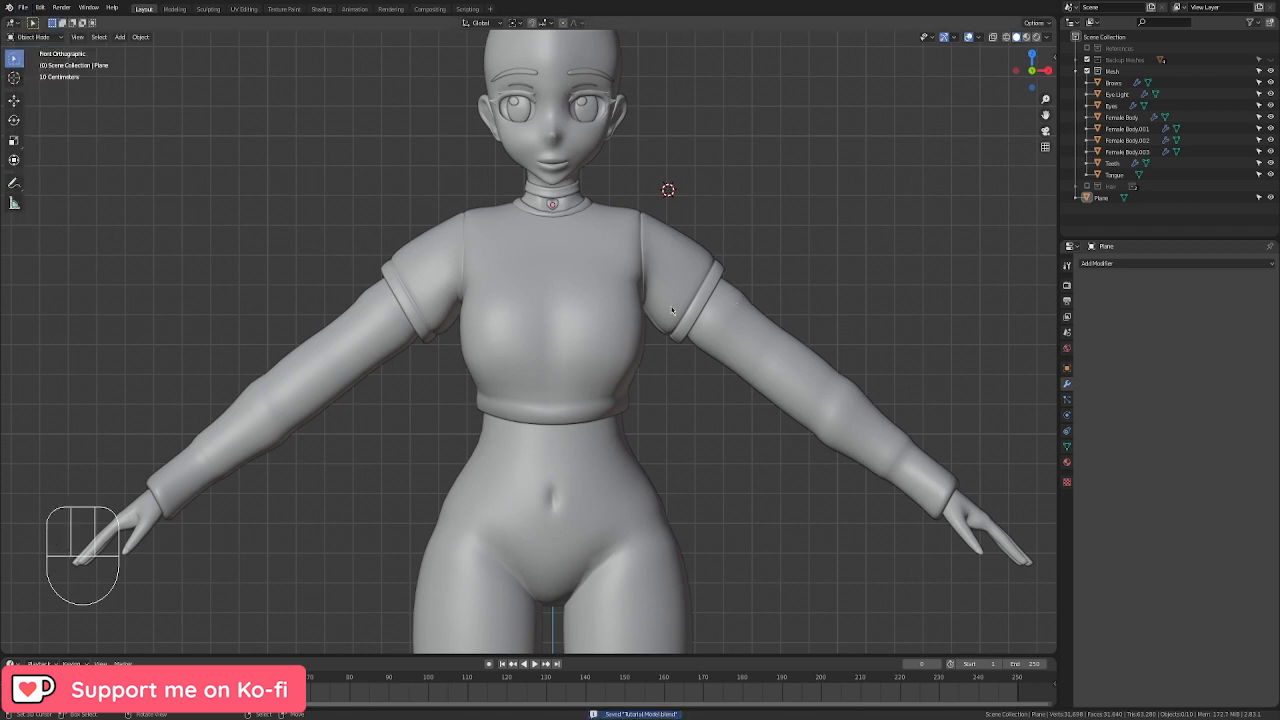
# Step: Add a cube, clear its location to the world origin and scale it to about 0.258
pyautogui.click(120, 37)
pyautogui.moveTo(122, 51)
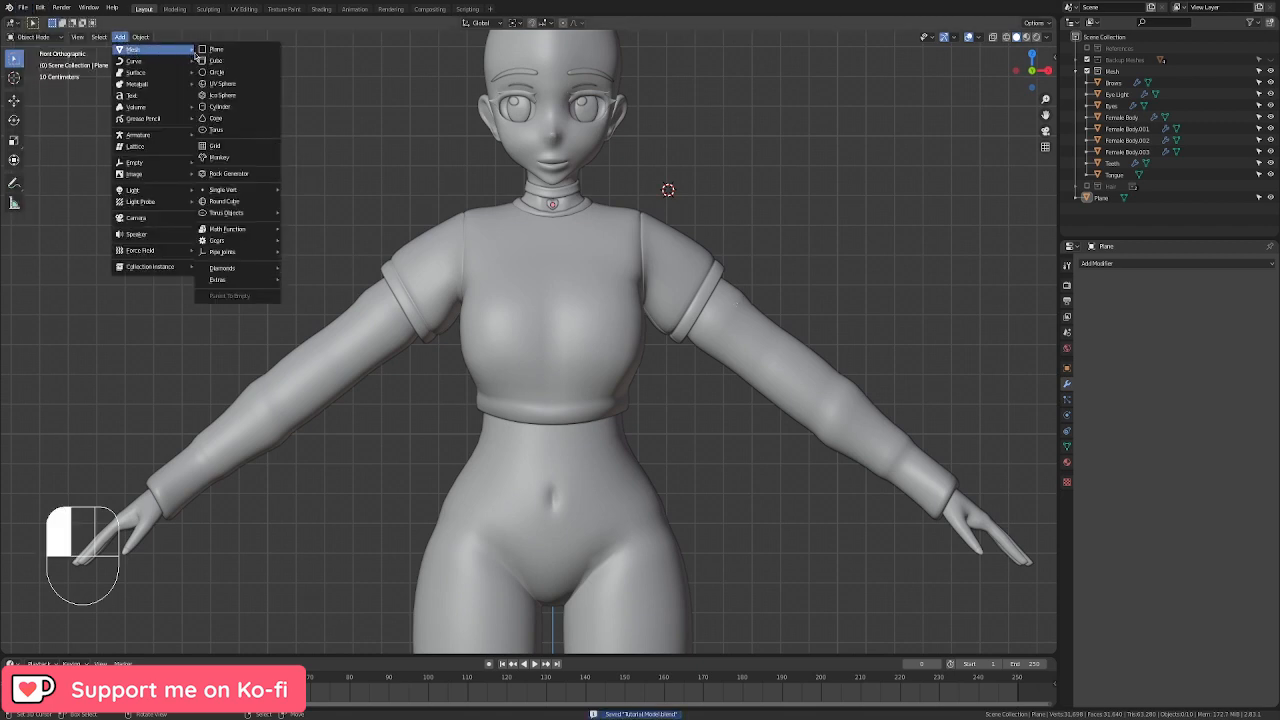
pyautogui.click(203, 60)
pyautogui.scroll(-5, 711, 346)
pyautogui.hotkey('alt', 'g')
pyautogui.keyDown('shift'); pyautogui.moveTo(755, 514); pyautogui.dragTo(743, 232, button='middle'); pyautogui.keyUp('shift')
pyautogui.scroll(2, 822, 422)
pyautogui.press('s')
pyautogui.click(604, 478)
# Step: Flatten the cube along Y to less than half its depth
pyautogui.keyDown('shift'); pyautogui.moveTo(614, 440); pyautogui.dragTo(780, 330, button='middle'); pyautogui.keyUp('shift')
pyautogui.scroll(4, 649, 258)
pyautogui.press('s')
pyautogui.press('y')
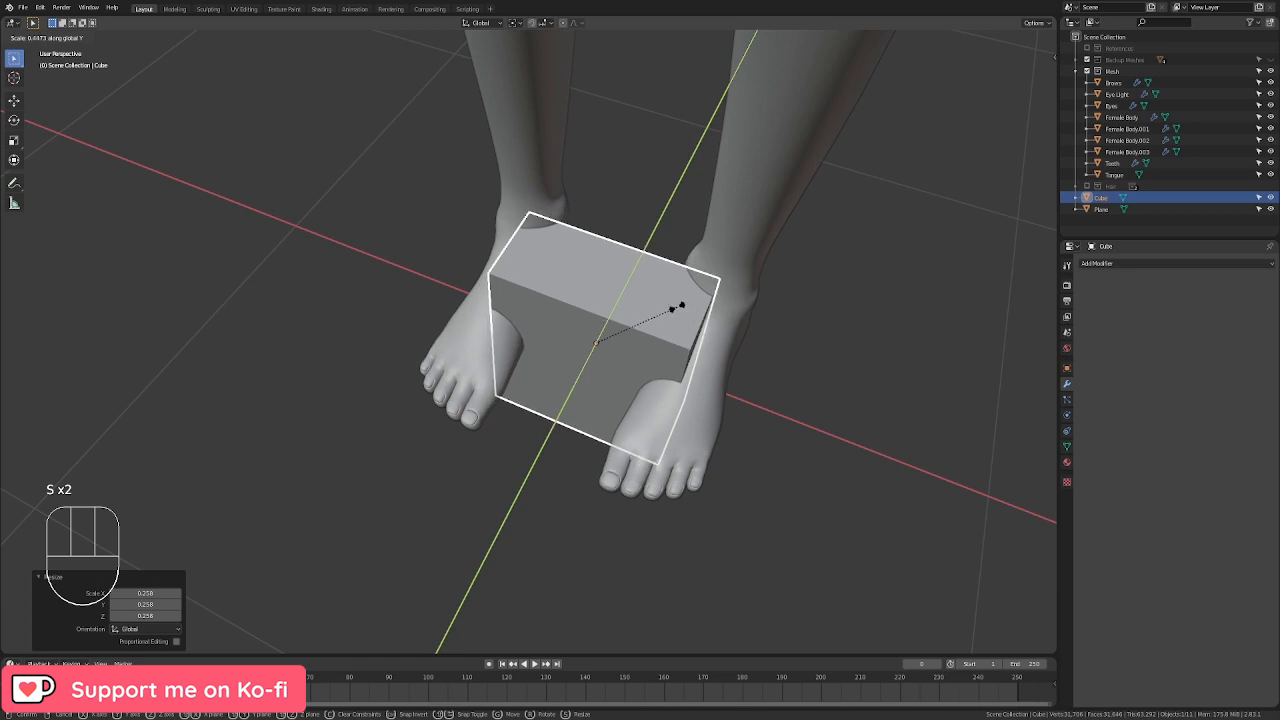
pyautogui.click(676, 328)
# Step: Subdivide the entire cube mesh twice with one cut each time
pyautogui.moveTo(677, 328); pyautogui.dragTo(728, 251, button='middle')
pyautogui.press('Tab')
pyautogui.press('KP_1')
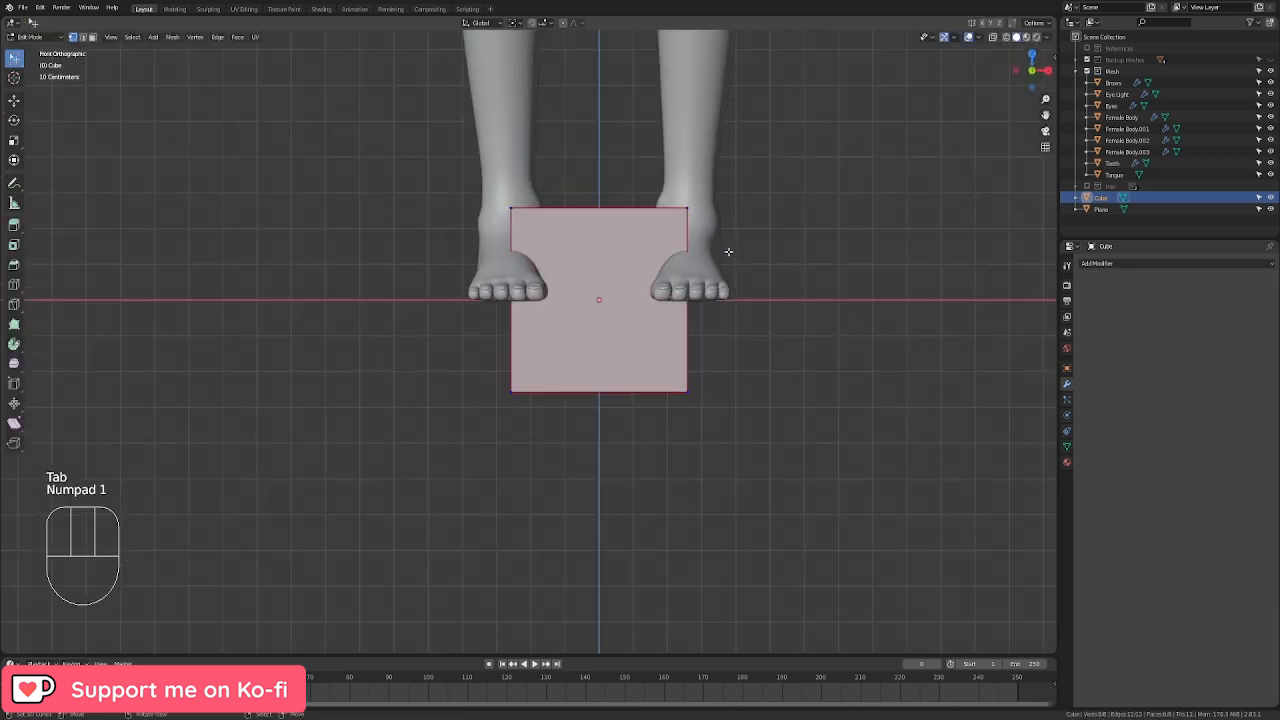
pyautogui.scroll(3, 771, 216)
pyautogui.keyDown('shift'); pyautogui.moveTo(769, 211); pyautogui.dragTo(689, 338, button='middle'); pyautogui.keyUp('shift')
pyautogui.scroll(1, 689, 338)
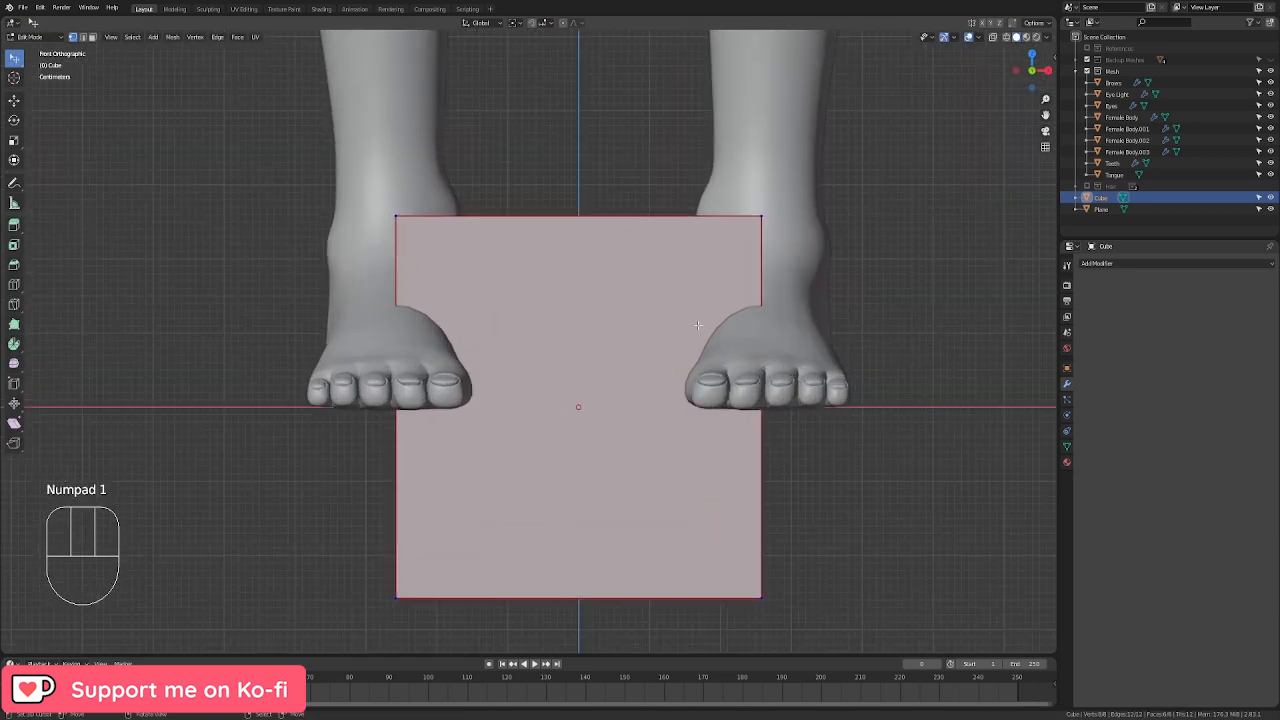
pyautogui.press('w')
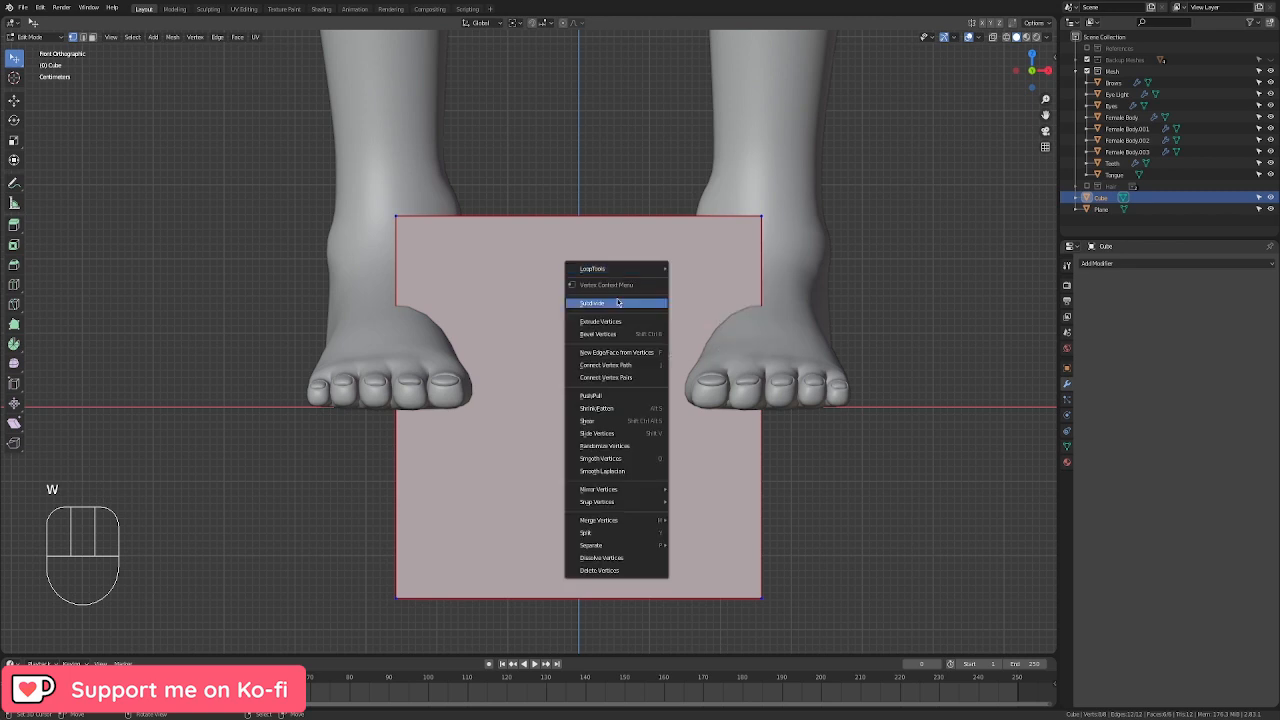
pyautogui.click(612, 304)
pyautogui.press('w')
pyautogui.click(633, 305)
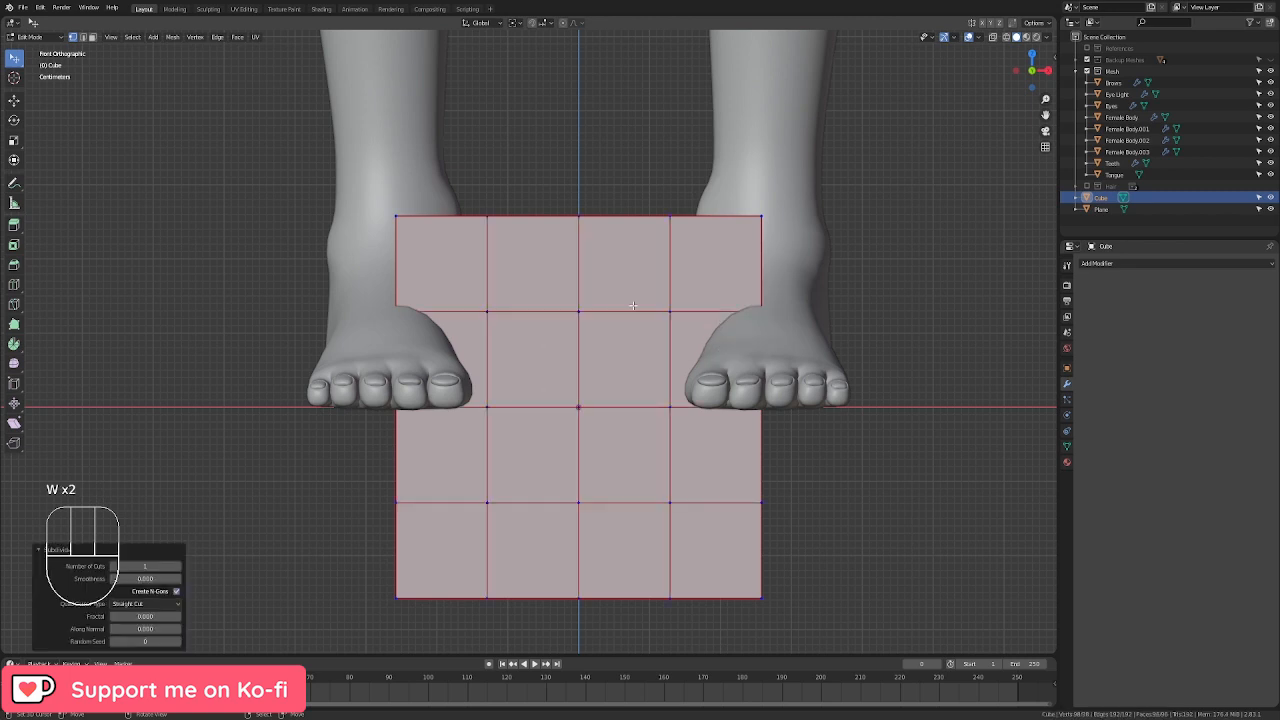
# Step: Round the subdivided cube by smoothing its vertices, and shade it smooth
pyautogui.press('q')
pyautogui.click(633, 305)
pyautogui.keyDown('shift'); pyautogui.moveTo(661, 299); pyautogui.dragTo(618, 289, button='middle'); pyautogui.keyUp('shift')
pyautogui.press('Tab')
pyautogui.press('w')
pyautogui.press('Tab')
# Step: Add two vertical loop cuts to the cube, one on each side of its centre line near the adjacent edge loops
pyautogui.click(493, 291)
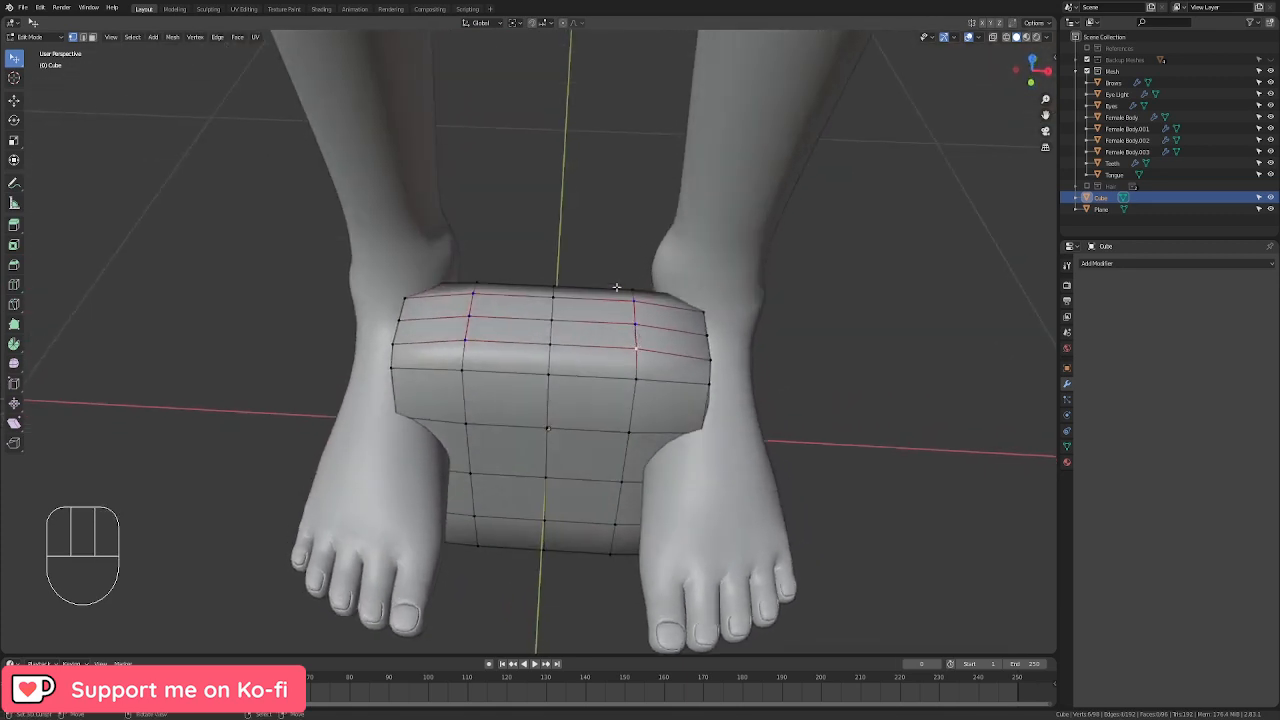
pyautogui.hotkey('ctrl', 'r')
pyautogui.click(617, 287)
pyautogui.click(631, 289)
pyautogui.hotkey('ctrl', 'r')
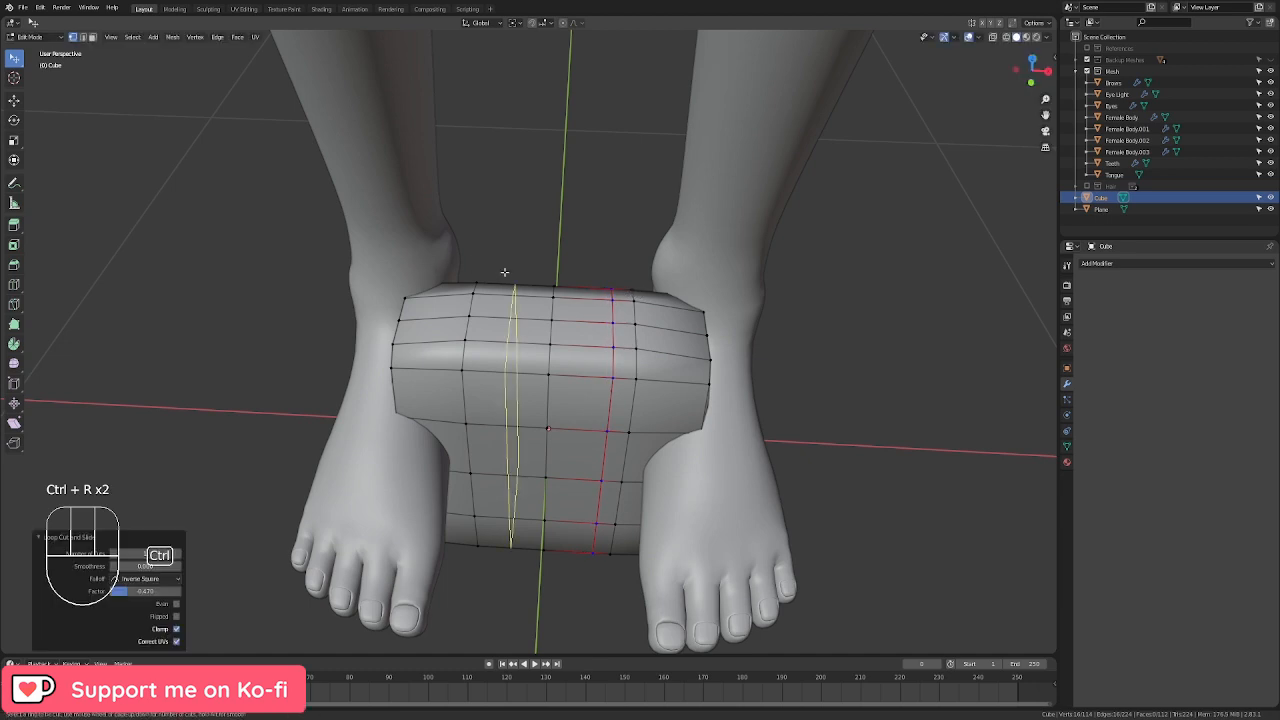
pyautogui.click(490, 272)
pyautogui.click(488, 277)
pyautogui.moveTo(488, 277); pyautogui.dragTo(337, 212, button='middle')
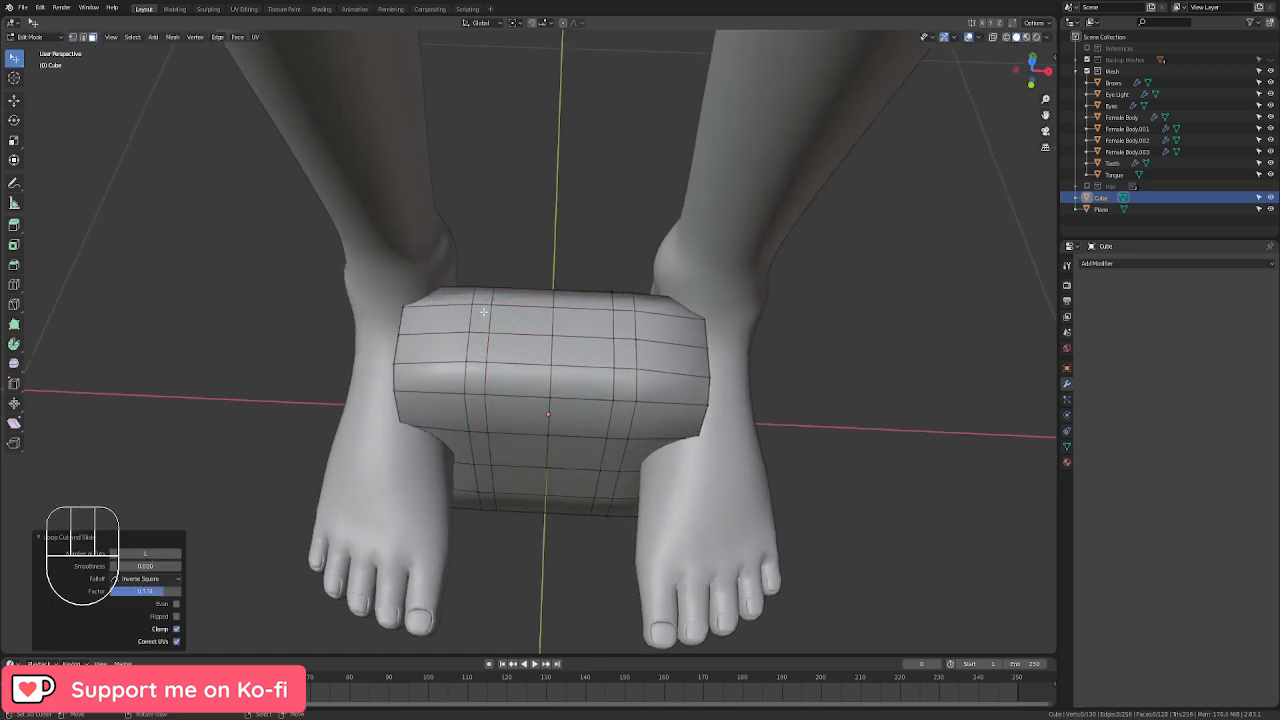
# Step: With X-ray display on, select the faces on the cube's negative X half and try deleting their vertices
pyautogui.moveTo(483, 312); pyautogui.dragTo(515, 274, button='middle')
pyautogui.keyDown('alt'); pyautogui.click(518, 317); pyautogui.keyUp('alt')
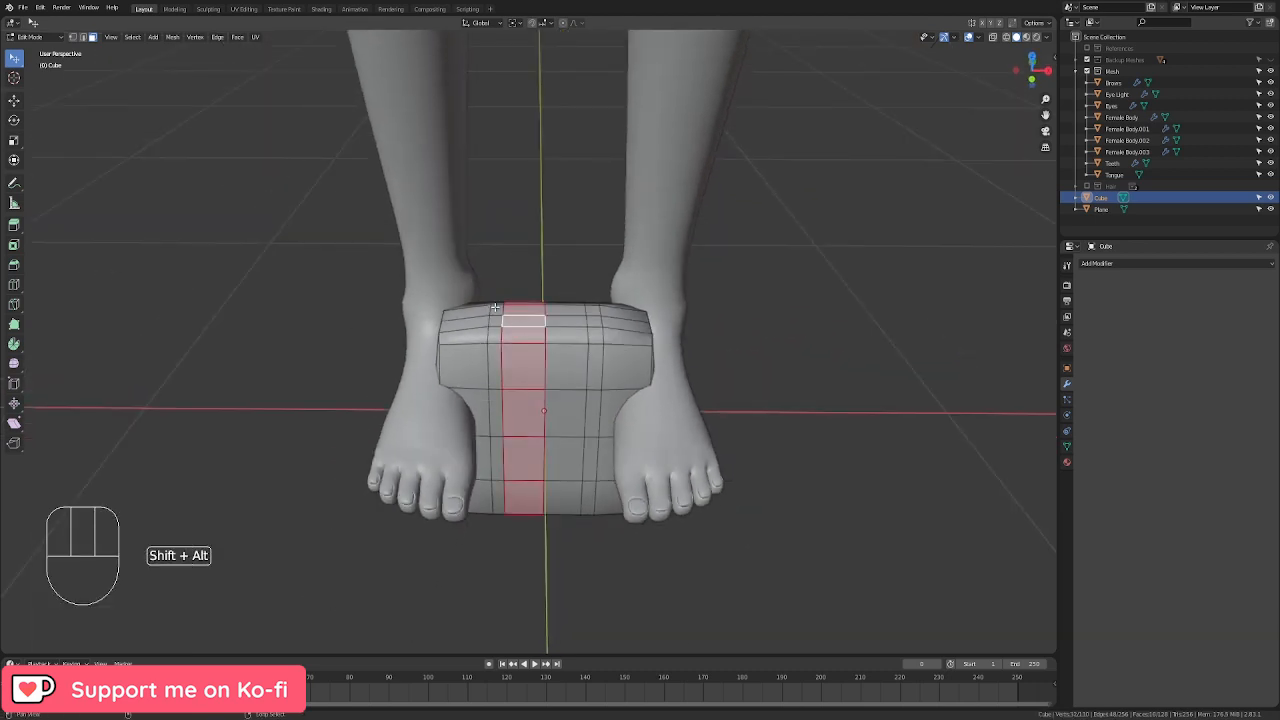
pyautogui.keyDown('alt'); pyautogui.keyDown('shift'); pyautogui.click(481, 303); pyautogui.keyUp('shift'); pyautogui.keyUp('alt')
pyautogui.click(992, 37)
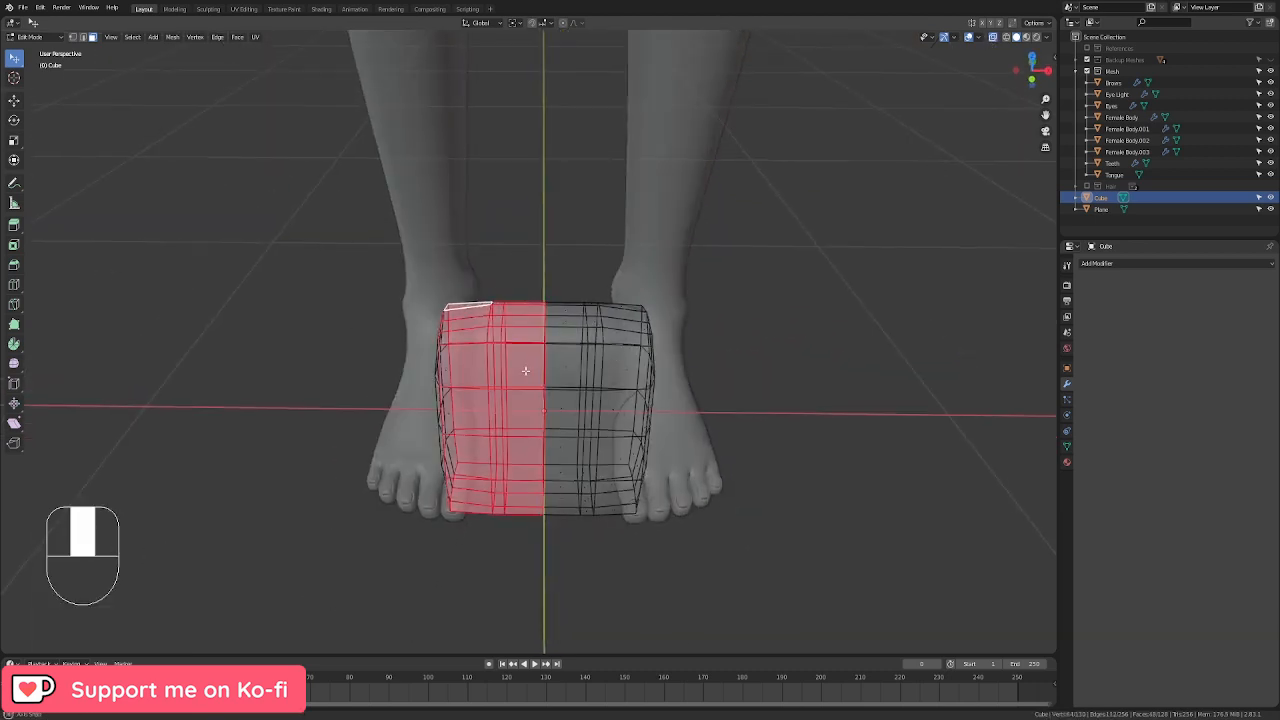
pyautogui.press('c')
pyautogui.press('x')
pyautogui.click(441, 235)
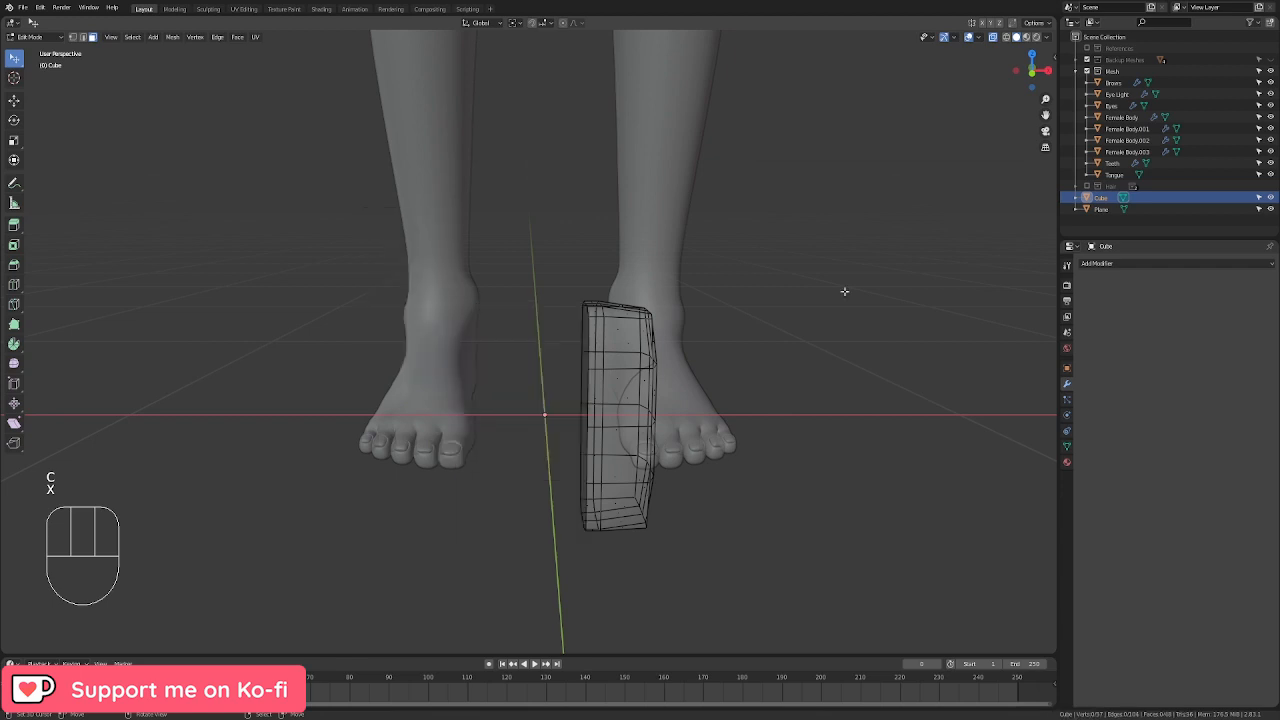
# Step: Undo the deletion and delete only the selected faces, keeping the centre edge loop
pyautogui.hotkey('ctrl', 'z')
pyautogui.press('x')
pyautogui.click(718, 346)
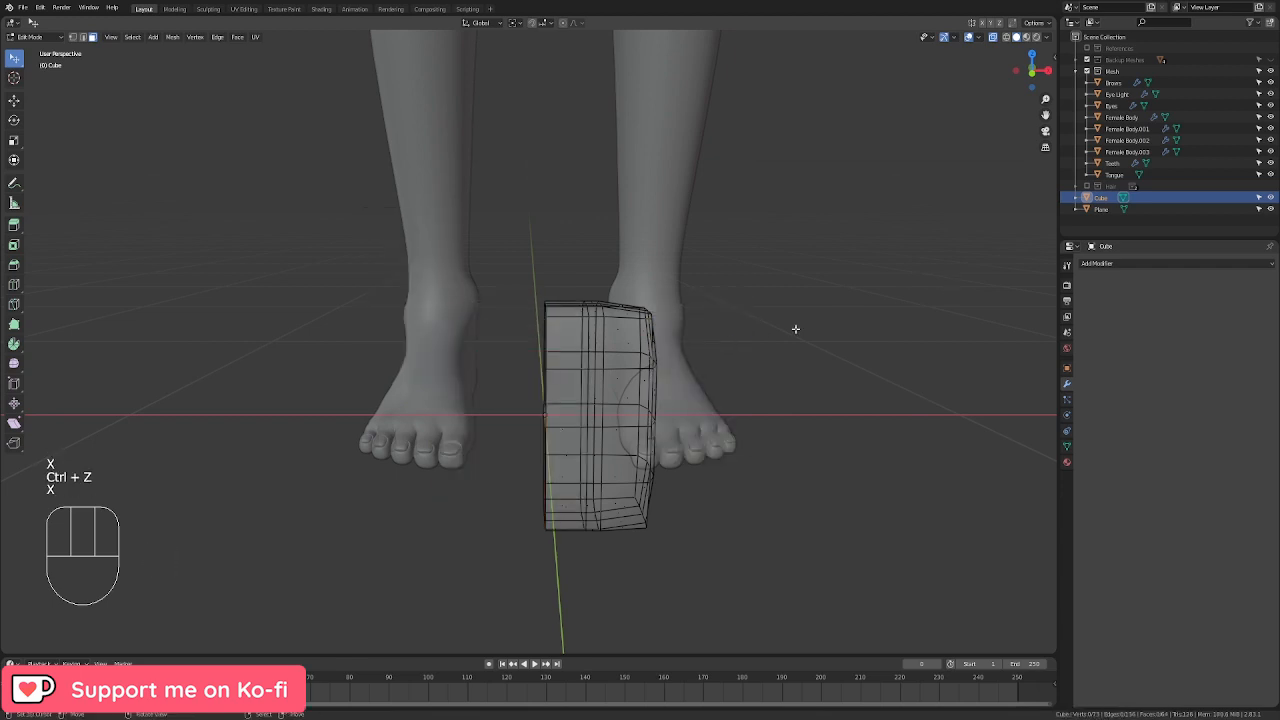
# Step: Add a Mirror modifier on X to the half cube, with the mirrored half editable on the cage and Clipping enabled
pyautogui.click(1097, 263)
pyautogui.click(1065, 376)
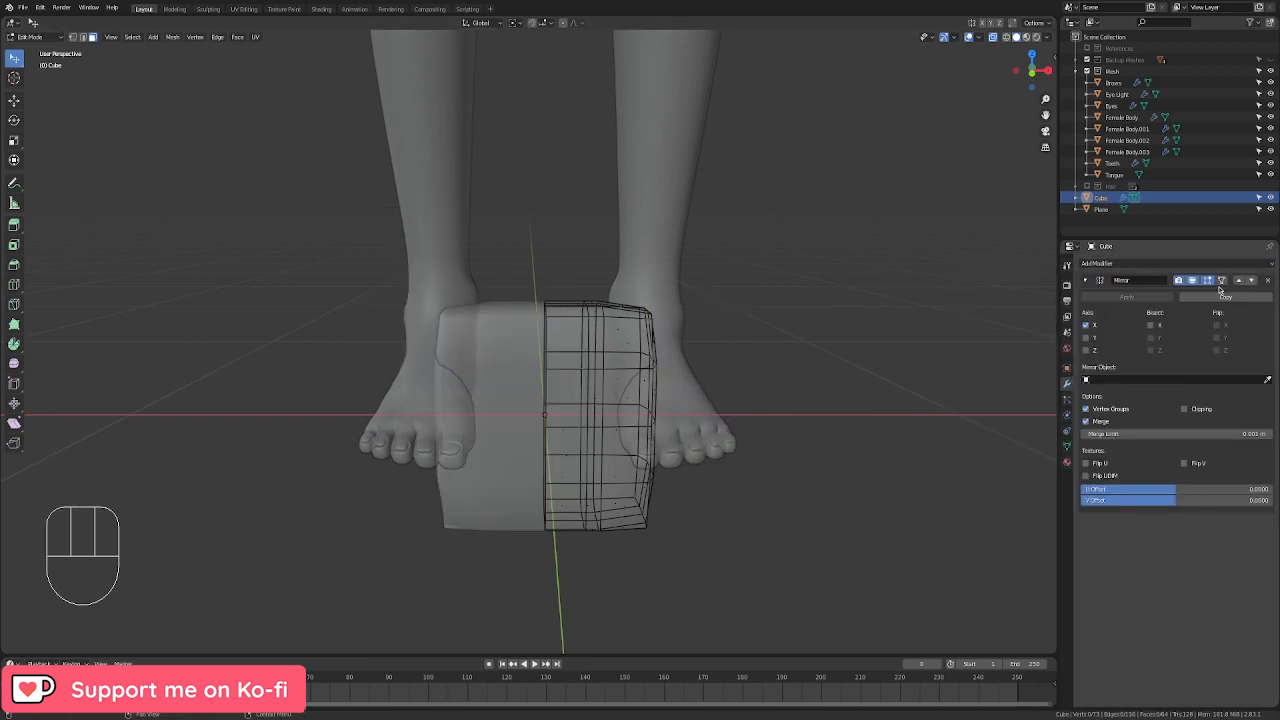
pyautogui.click(1221, 281)
pyautogui.click(1221, 281)
pyautogui.click(1221, 281)
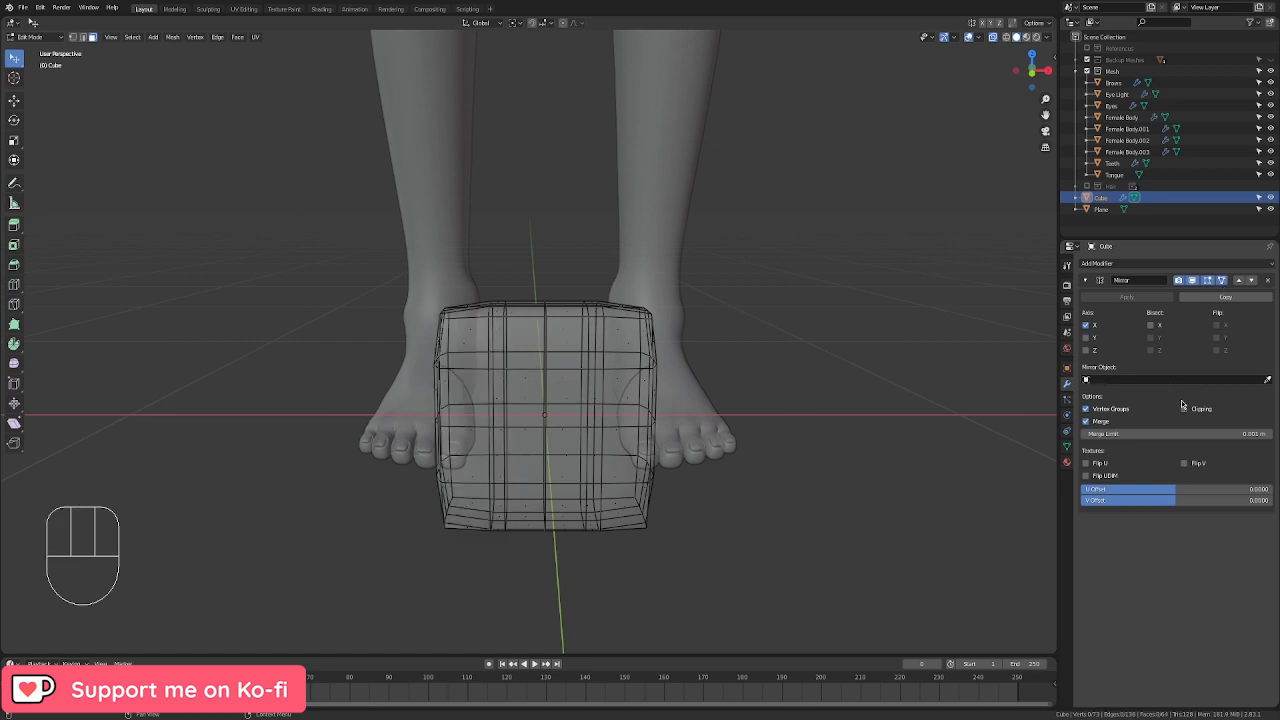
pyautogui.click(1184, 408)
# Step: Turn off X-ray display and extrude the narrow top faces straight up along Z about 0.12 m into two posts
pyautogui.moveTo(570, 390); pyautogui.dragTo(615, 371, button='middle')
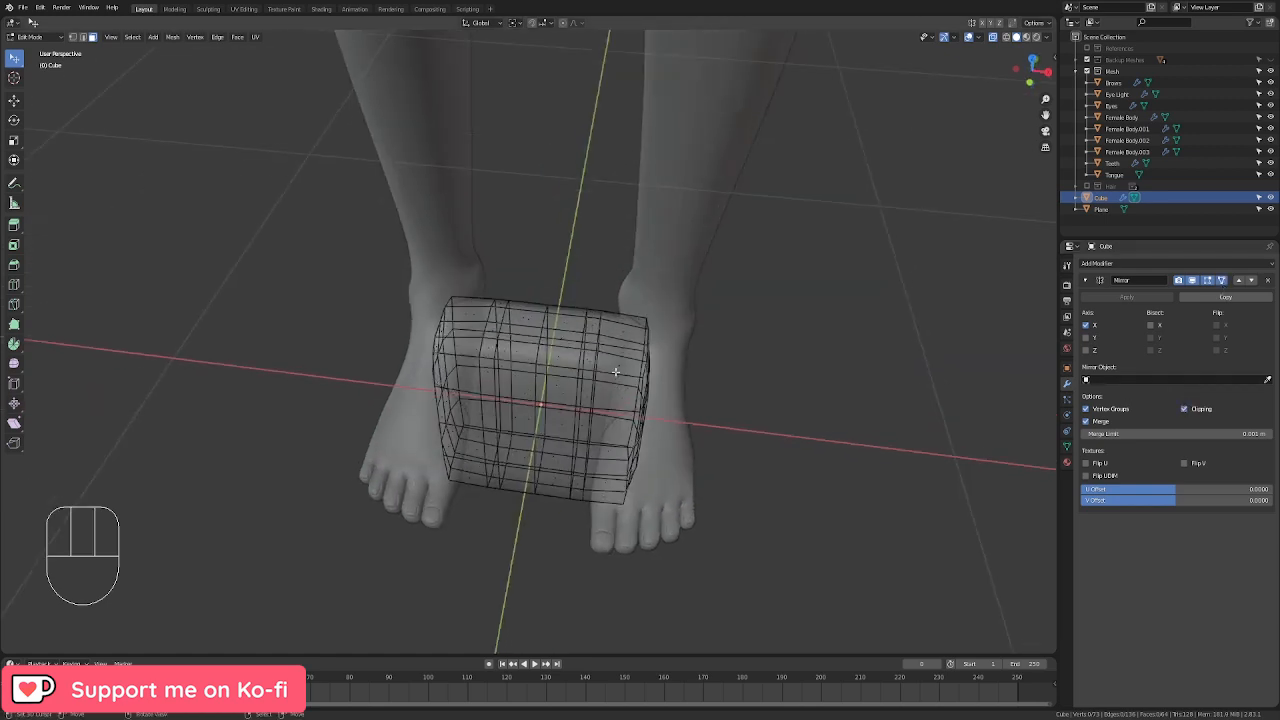
pyautogui.click(996, 38)
pyautogui.scroll(2, 645, 340)
pyautogui.keyDown('shift'); pyautogui.rightClick(606, 321); pyautogui.keyUp('shift')
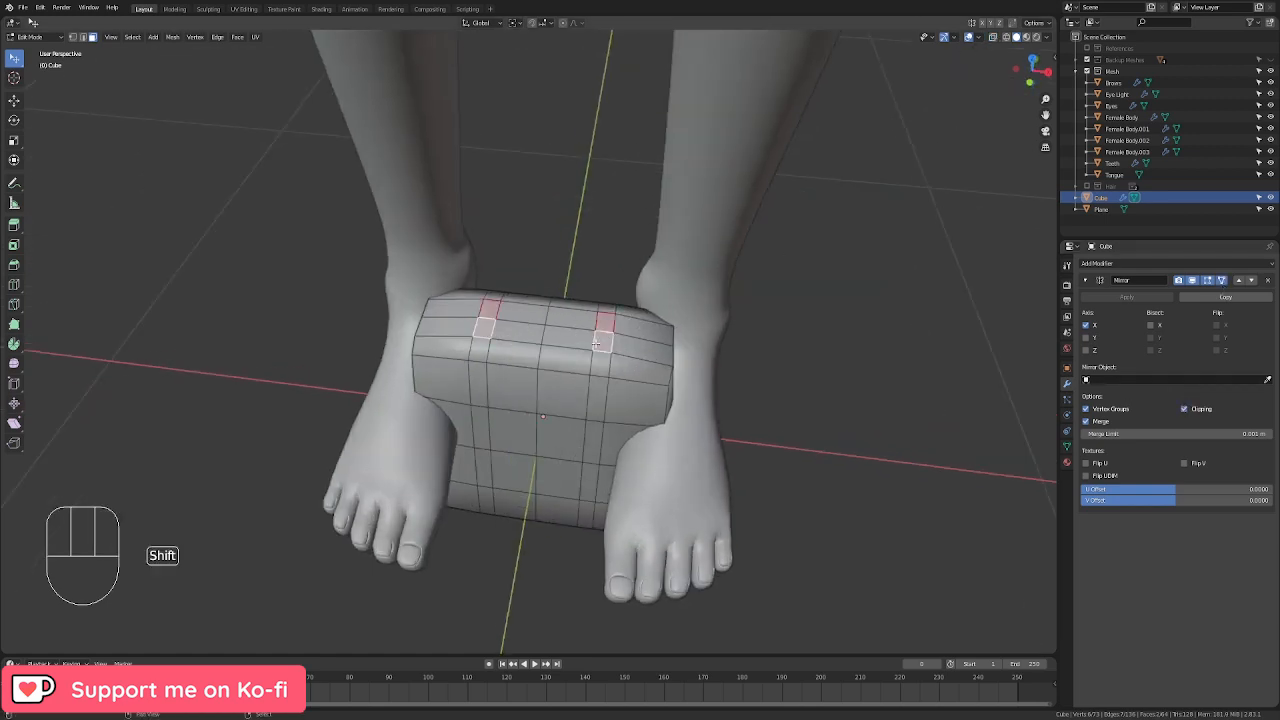
pyautogui.moveTo(596, 343); pyautogui.dragTo(600, 300, button='middle')
pyautogui.press('e')
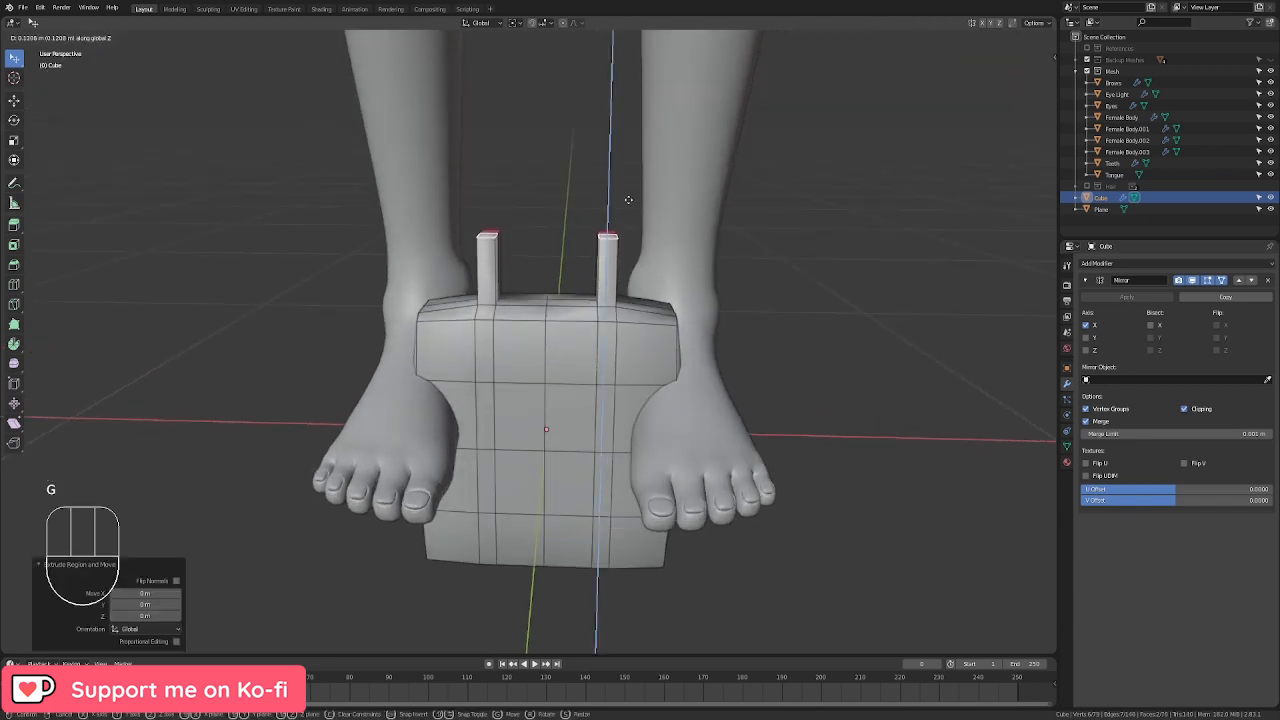
pyautogui.click(628, 200)
# Step: Extrude the post tips up another 0.045 m or so and shift them slightly inward along X
pyautogui.scroll(3, 628, 200)
pyautogui.press('e')
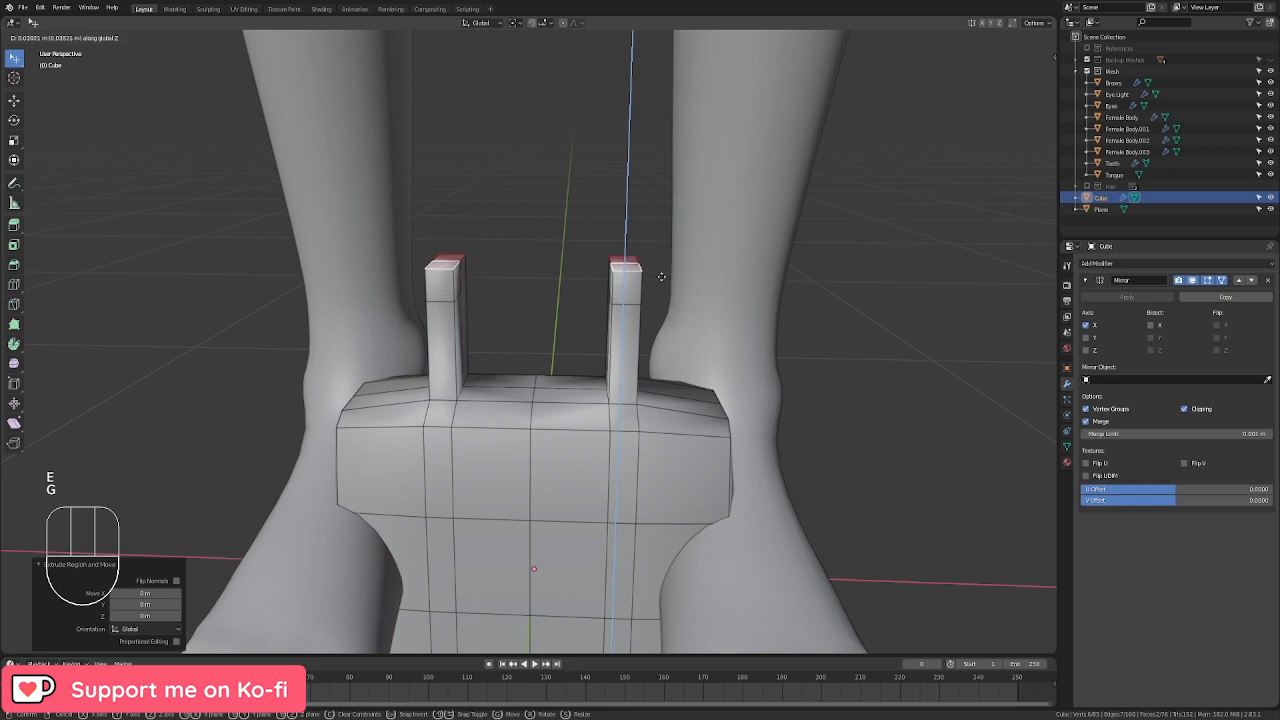
pyautogui.click(663, 272)
pyautogui.press('s')
pyautogui.press('x')
pyautogui.rightClick(723, 283)
pyautogui.press('g')
pyautogui.press('x')
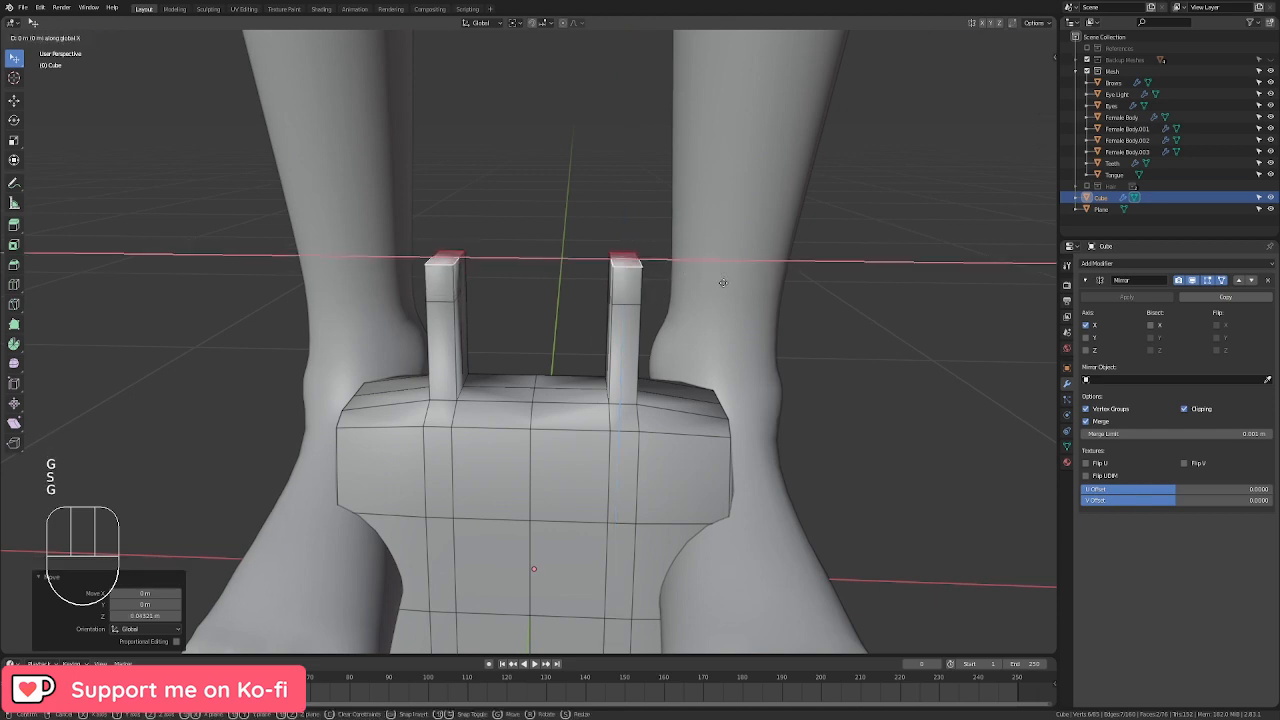
pyautogui.rightClick(713, 279)
# Step: Extrude the post tips again about 0.03 m up along Z and move them about 0.046 m inward along X
pyautogui.press('e')
pyautogui.rightClick(711, 277)
pyautogui.press('g')
pyautogui.press('z')
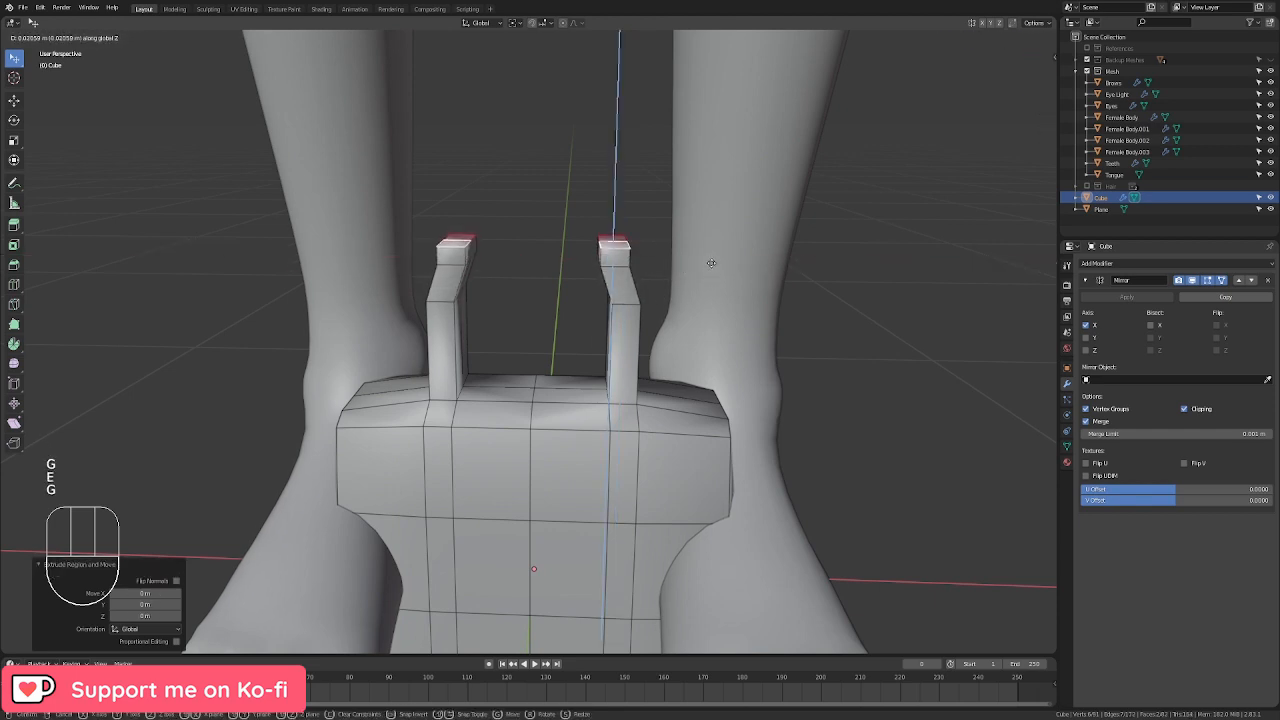
pyautogui.click(711, 255)
pyautogui.press('g')
pyautogui.press('x')
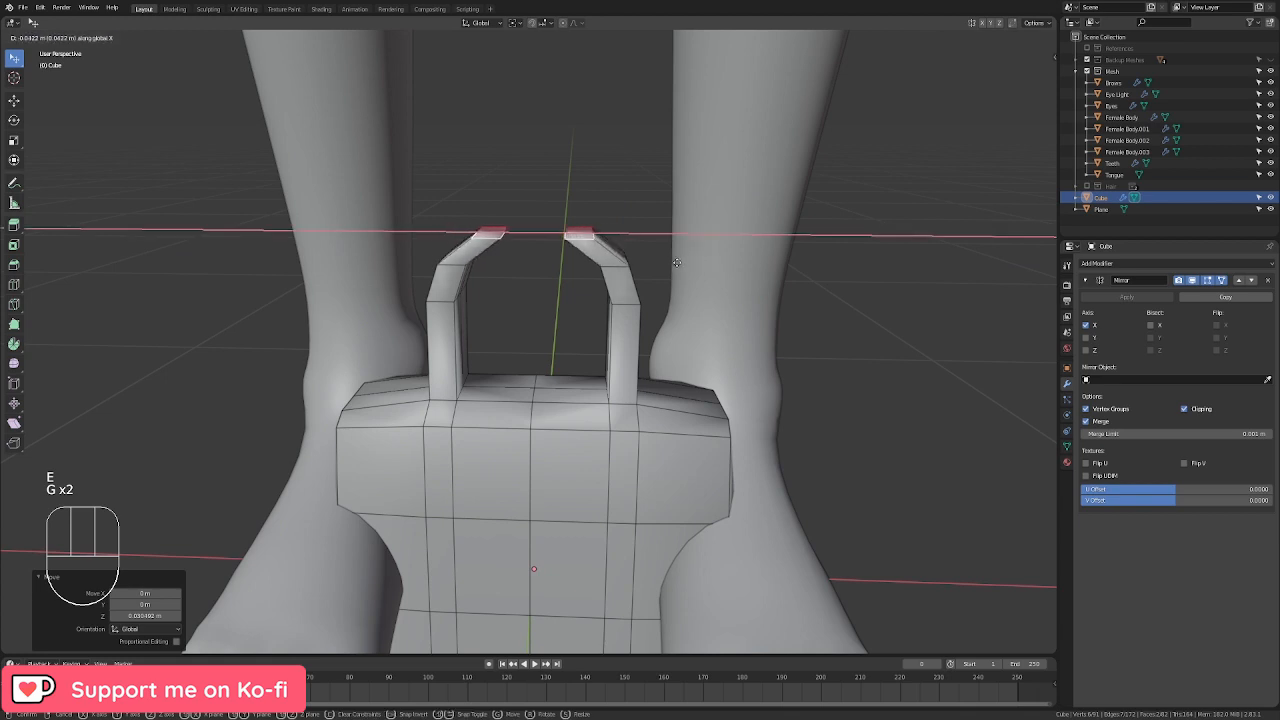
pyautogui.click(674, 262)
# Step: Rotate the tips about Y to face each other and extrude them along X to the centre, closing the shackle
pyautogui.press('r')
pyautogui.press('y')
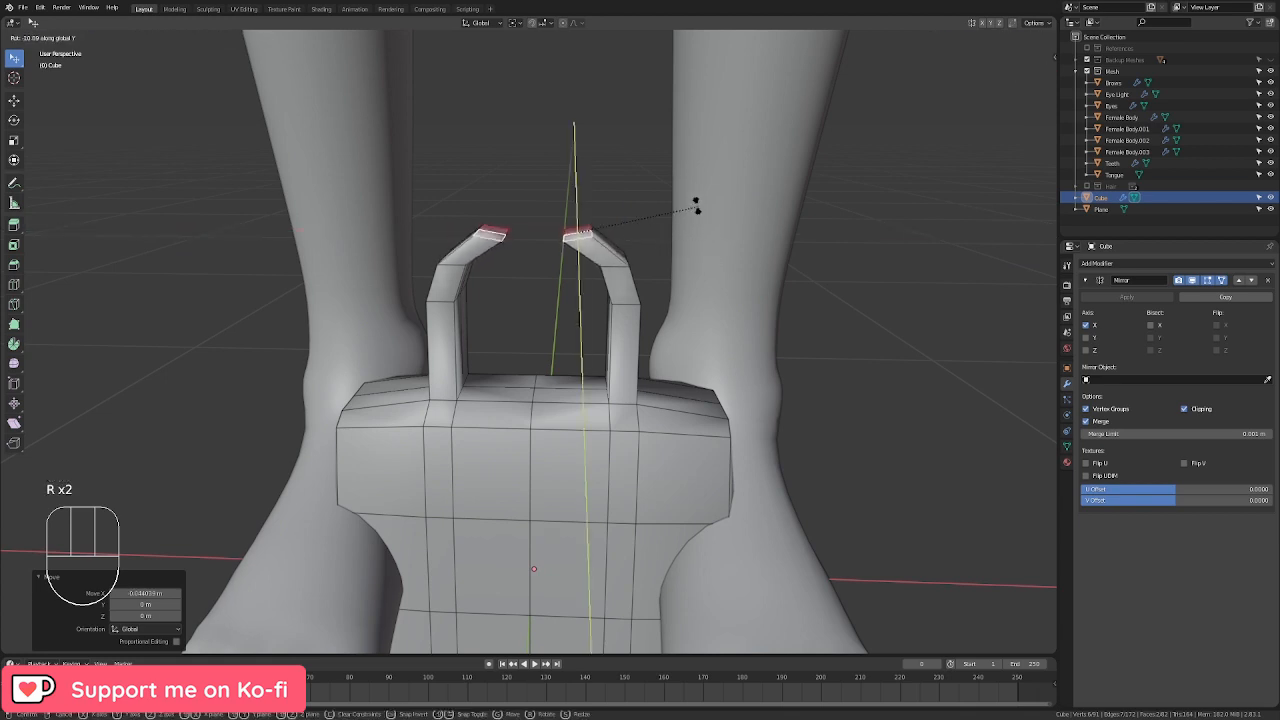
pyautogui.click(583, 150)
pyautogui.press('e')
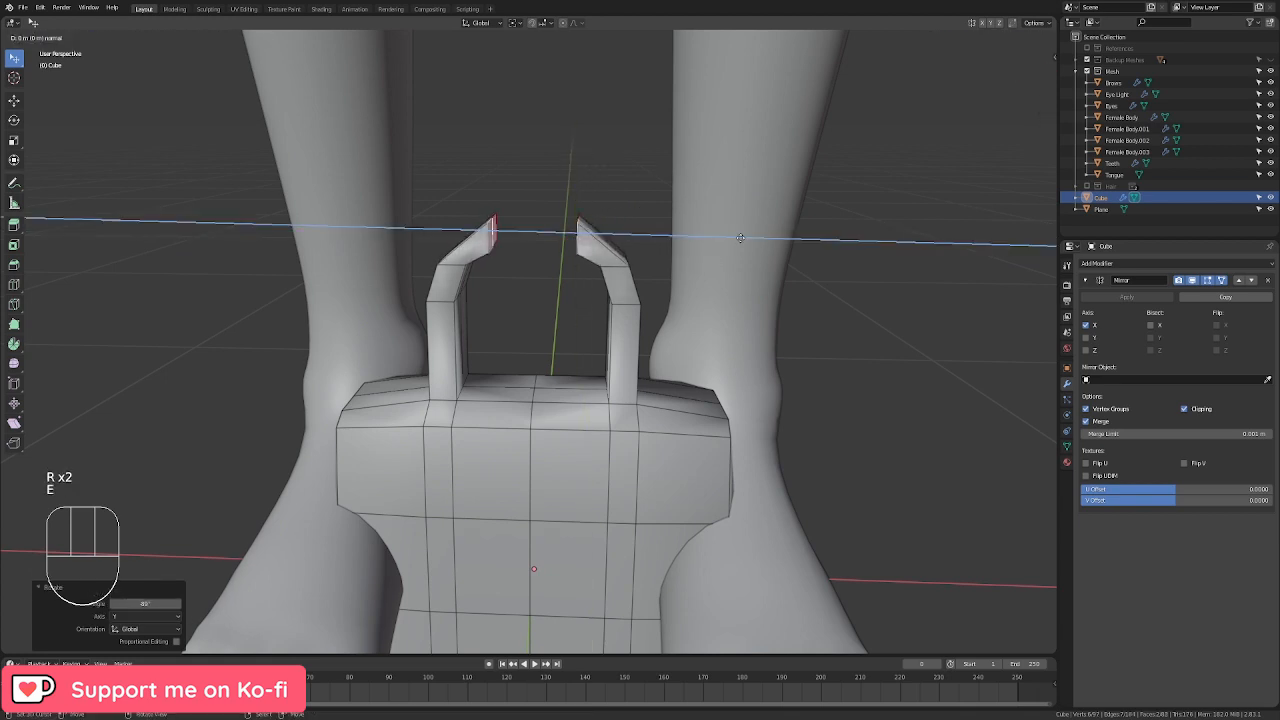
pyautogui.rightClick(720, 234)
pyautogui.press('g')
pyautogui.press('x')
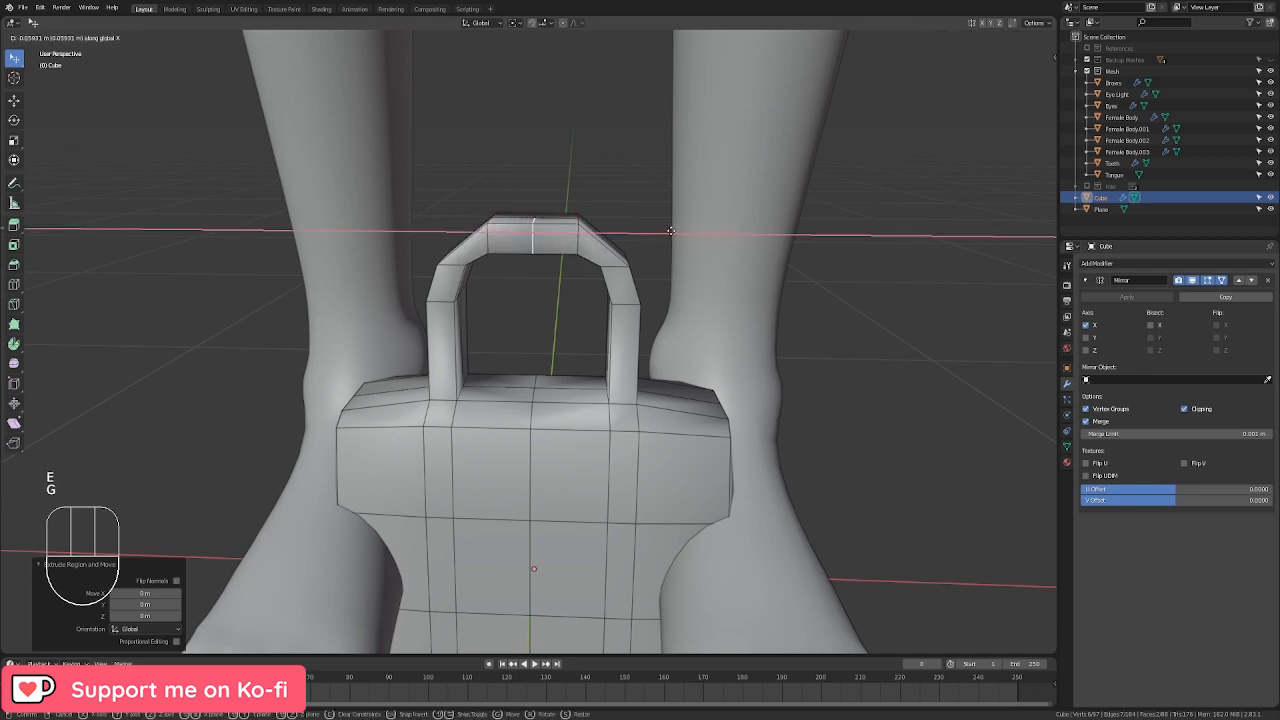
pyautogui.click(670, 231)
pyautogui.press('Tab')
# Step: Select the central faces on the padlock's underside and extrude them upward along Z into the body
pyautogui.moveTo(679, 277); pyautogui.dragTo(571, 337, button='middle')
pyautogui.press('Tab')
pyautogui.keyDown('shift'); pyautogui.click(571, 337); pyautogui.keyUp('shift')
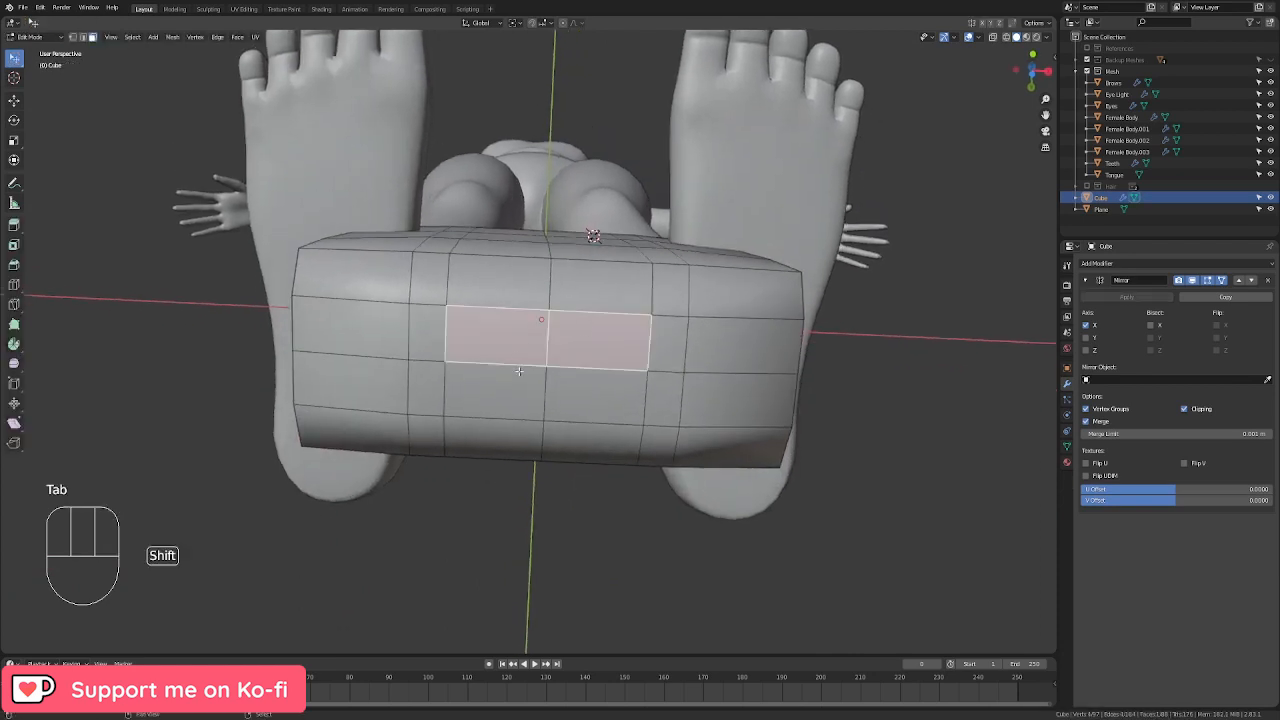
pyautogui.keyDown('shift'); pyautogui.click(519, 371); pyautogui.keyUp('shift')
pyautogui.moveTo(703, 349); pyautogui.dragTo(691, 386, button='middle')
pyautogui.press('e')
pyautogui.rightClick(691, 386)
pyautogui.press('g')
pyautogui.press('z')
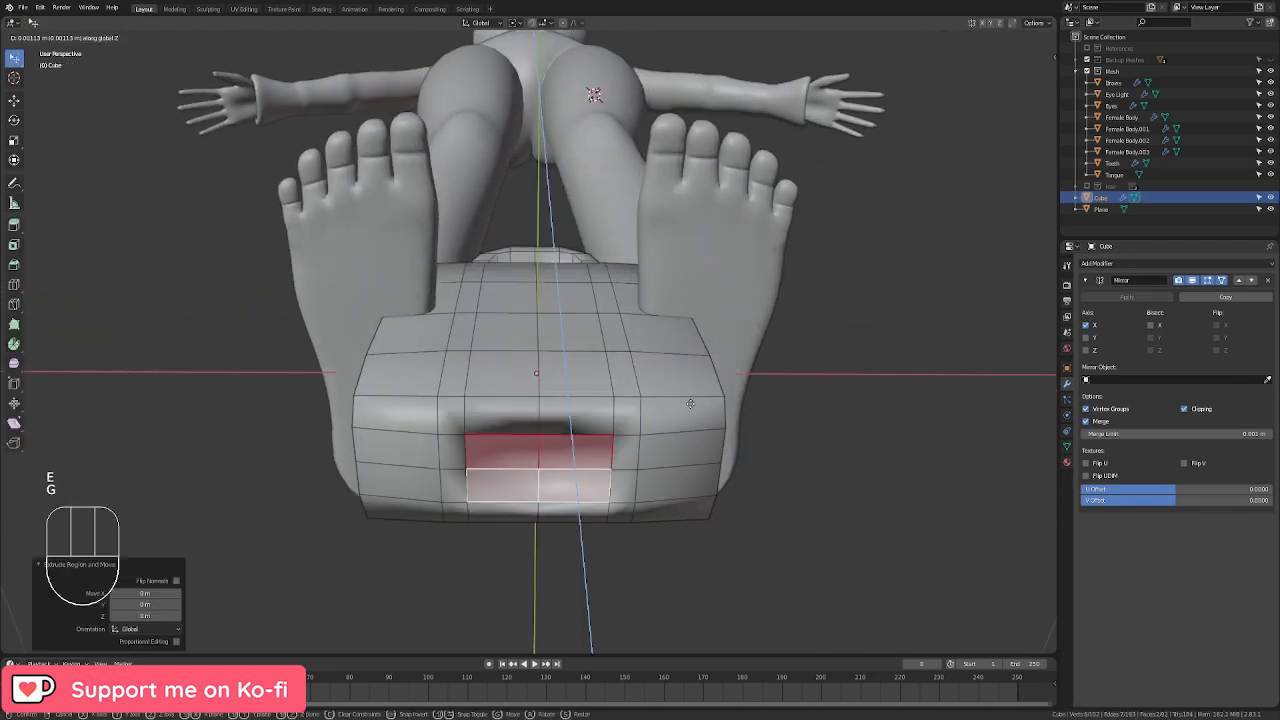
pyautogui.click(690, 403)
# Step: Scale the recessed underside faces to about 0.8 and check the keyhole recess from below
pyautogui.press('s')
pyautogui.click(659, 406)
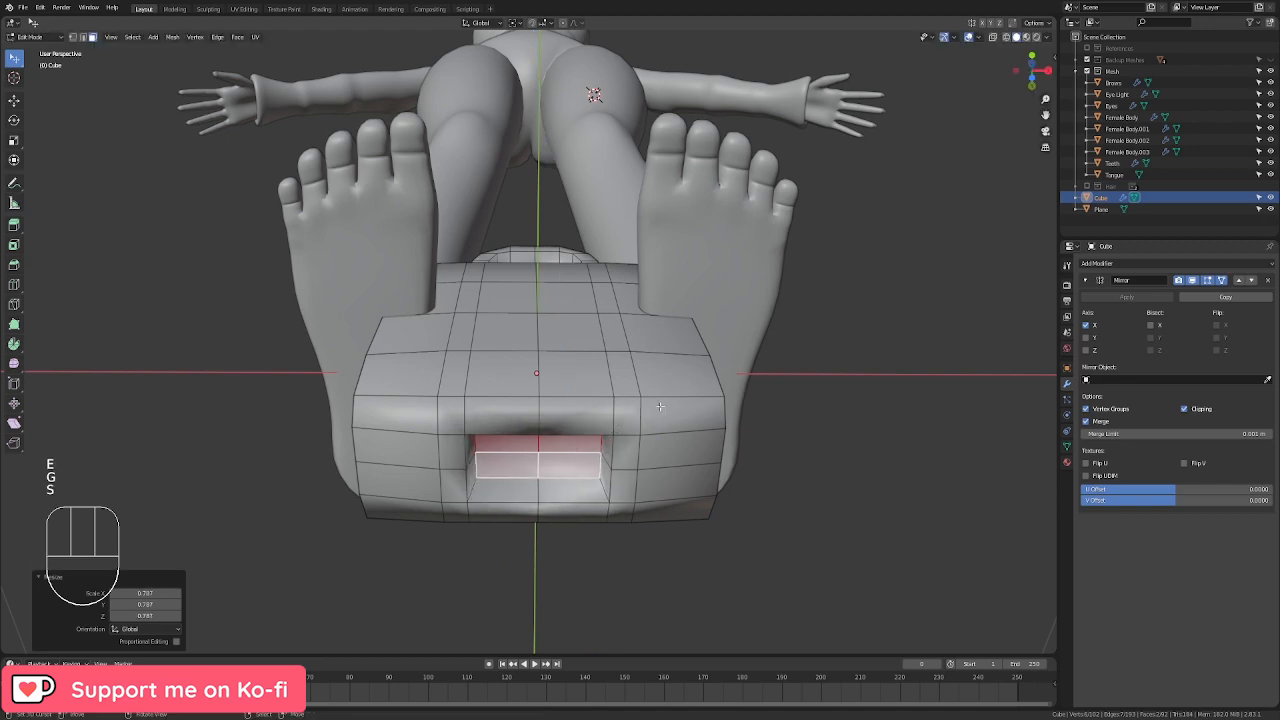
pyautogui.press('Tab')
pyautogui.moveTo(659, 406); pyautogui.dragTo(650, 436, button='middle')
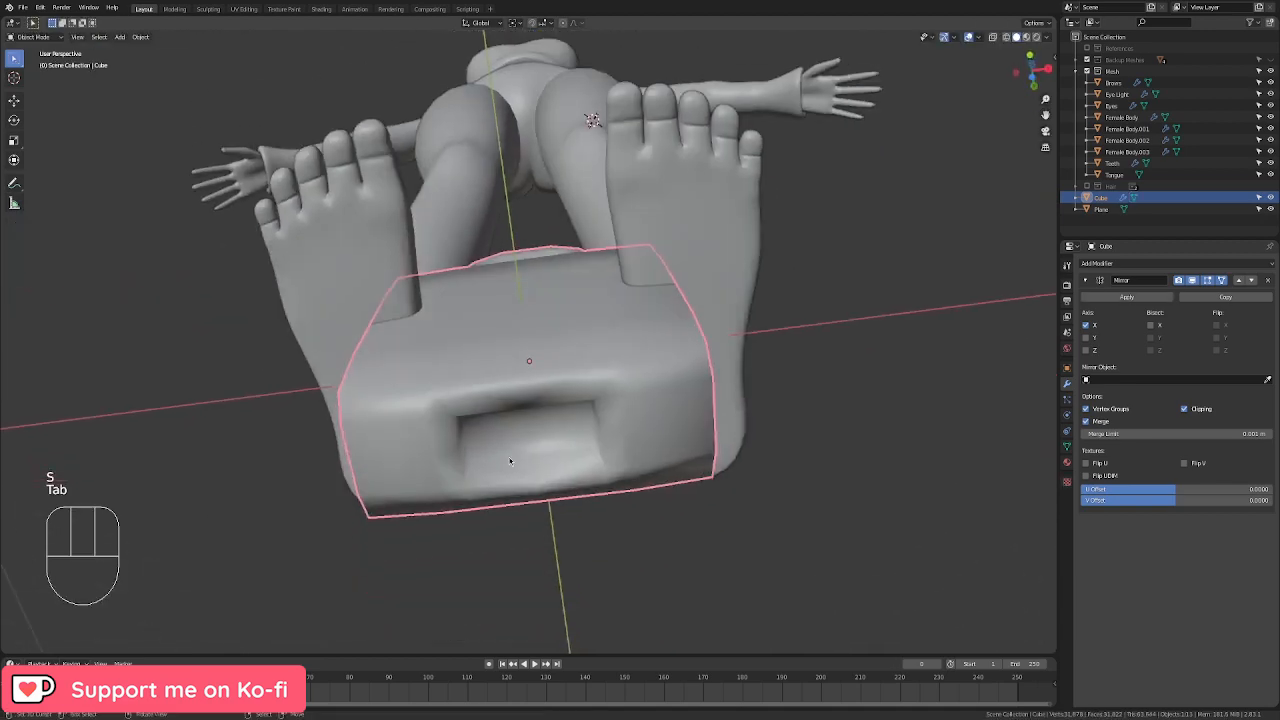
pyautogui.moveTo(510, 461); pyautogui.dragTo(700, 429, button='middle')
# Step: In front view, scale the whole padlock down to about 0.15 and again by 0.445 to charm size
pyautogui.press('KP_1')
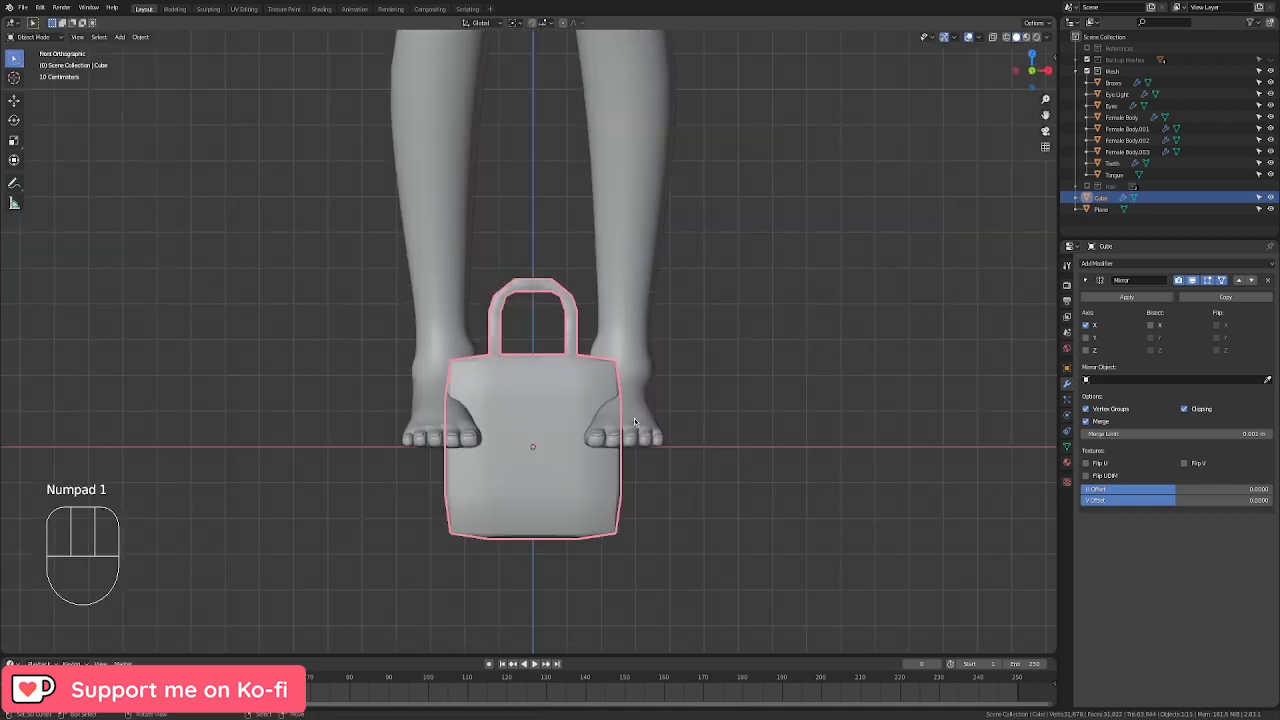
pyautogui.scroll(-3, 634, 422)
pyautogui.scroll(8, 591, 388)
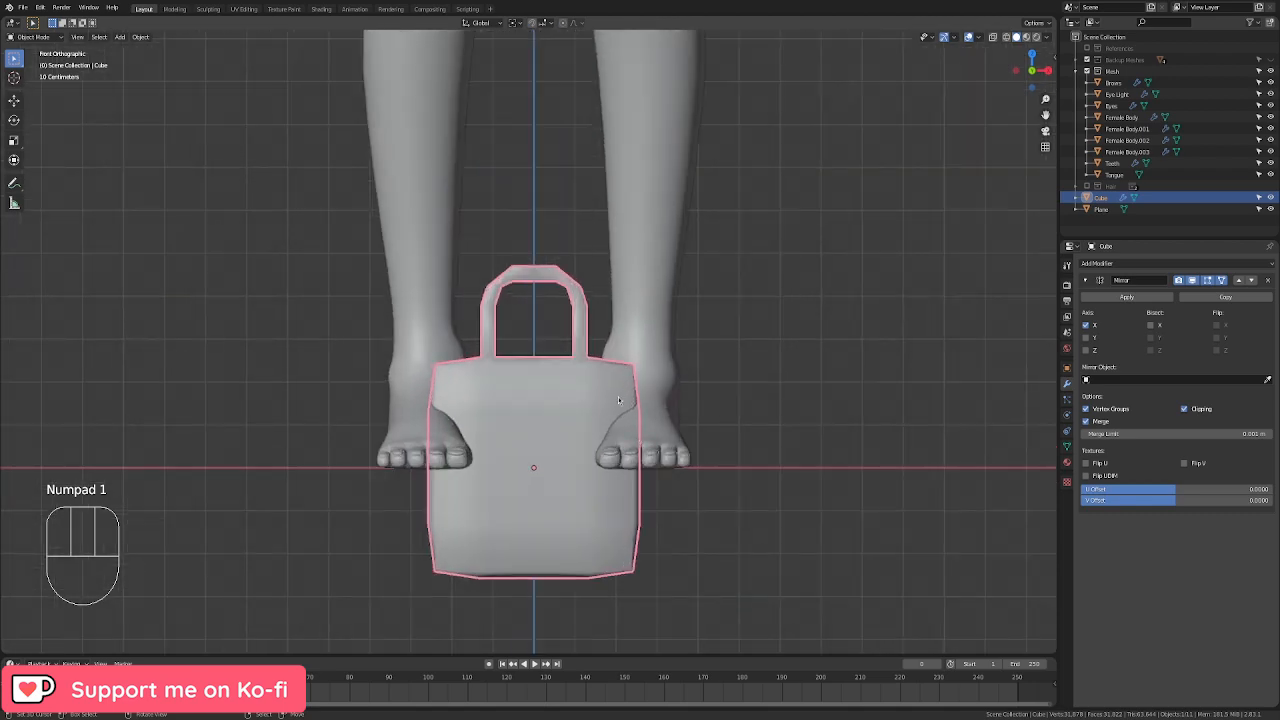
pyautogui.scroll(-4, 610, 385)
pyautogui.scroll(3, 617, 343)
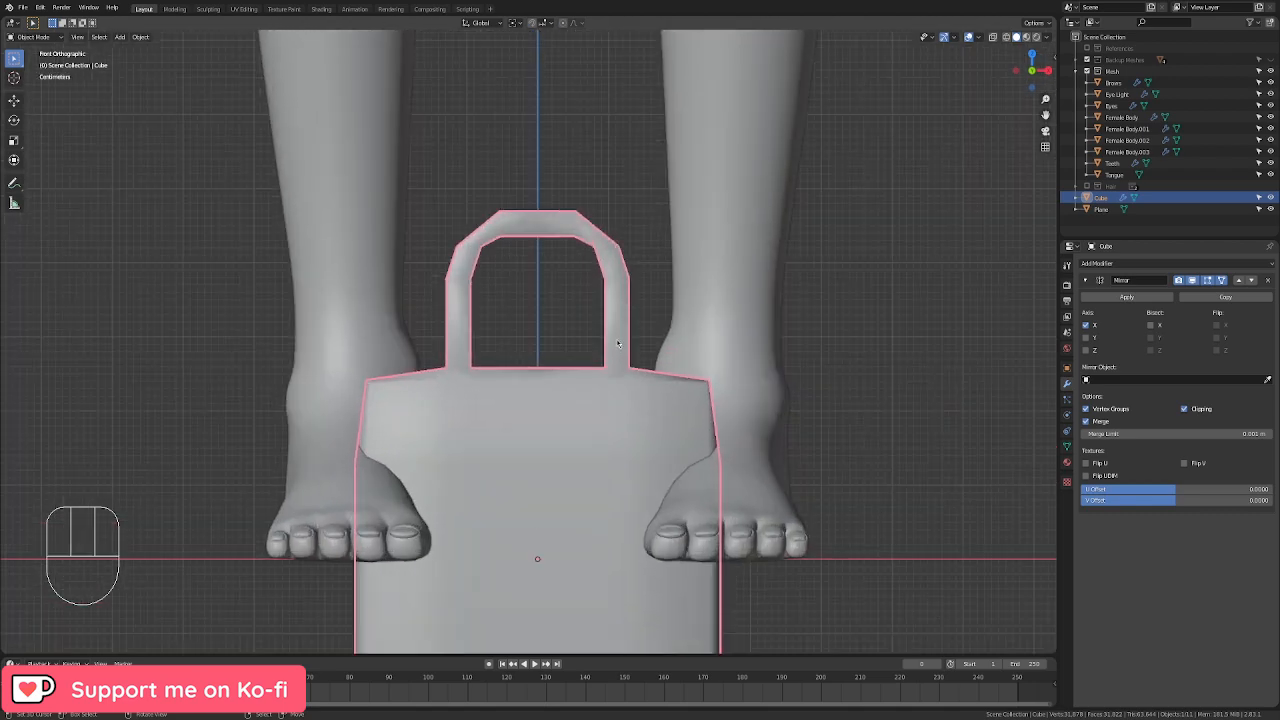
pyautogui.scroll(-8, 250, 300)
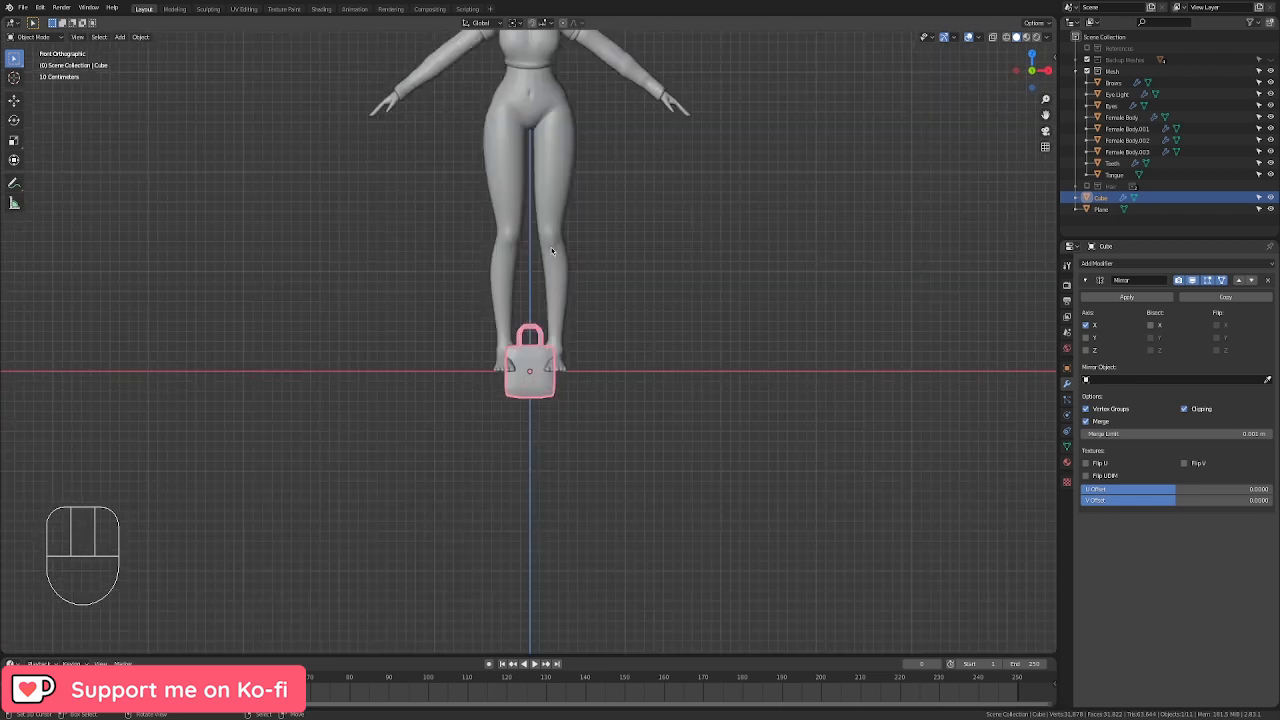
pyautogui.scroll(4, 551, 247)
pyautogui.scroll(4, 575, 325)
pyautogui.press('s')
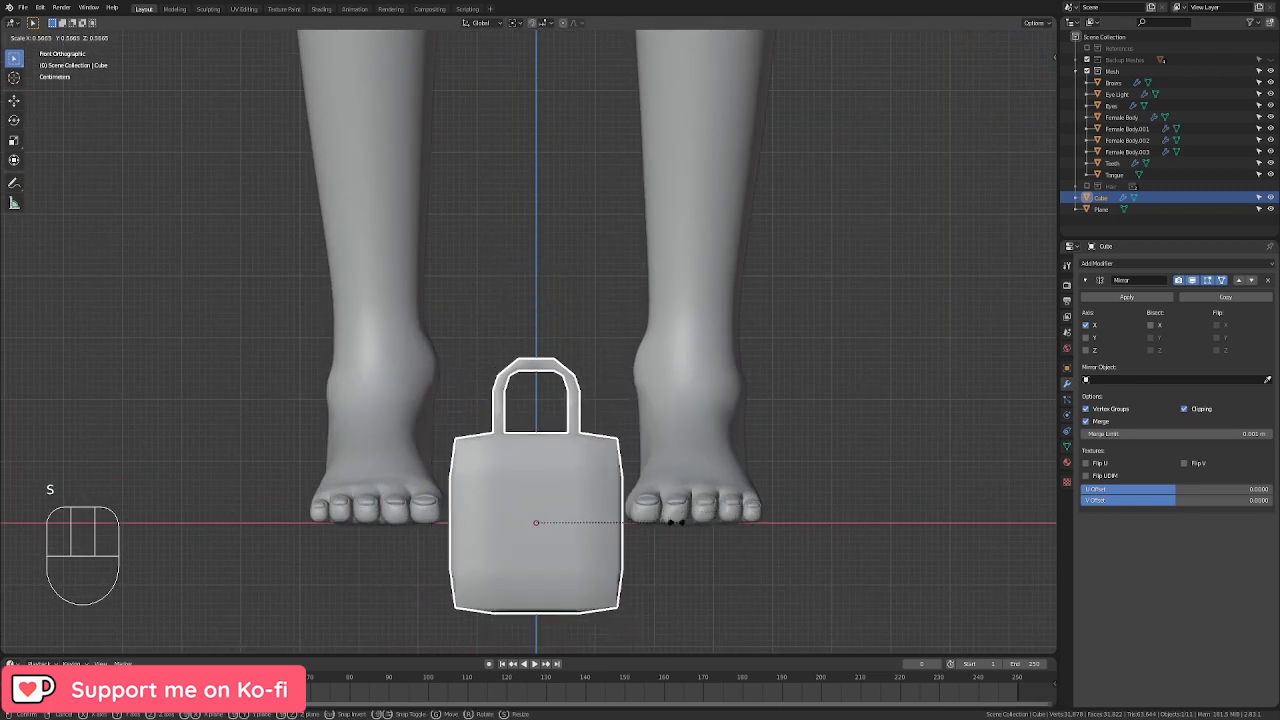
pyautogui.click(576, 522)
pyautogui.press('s')
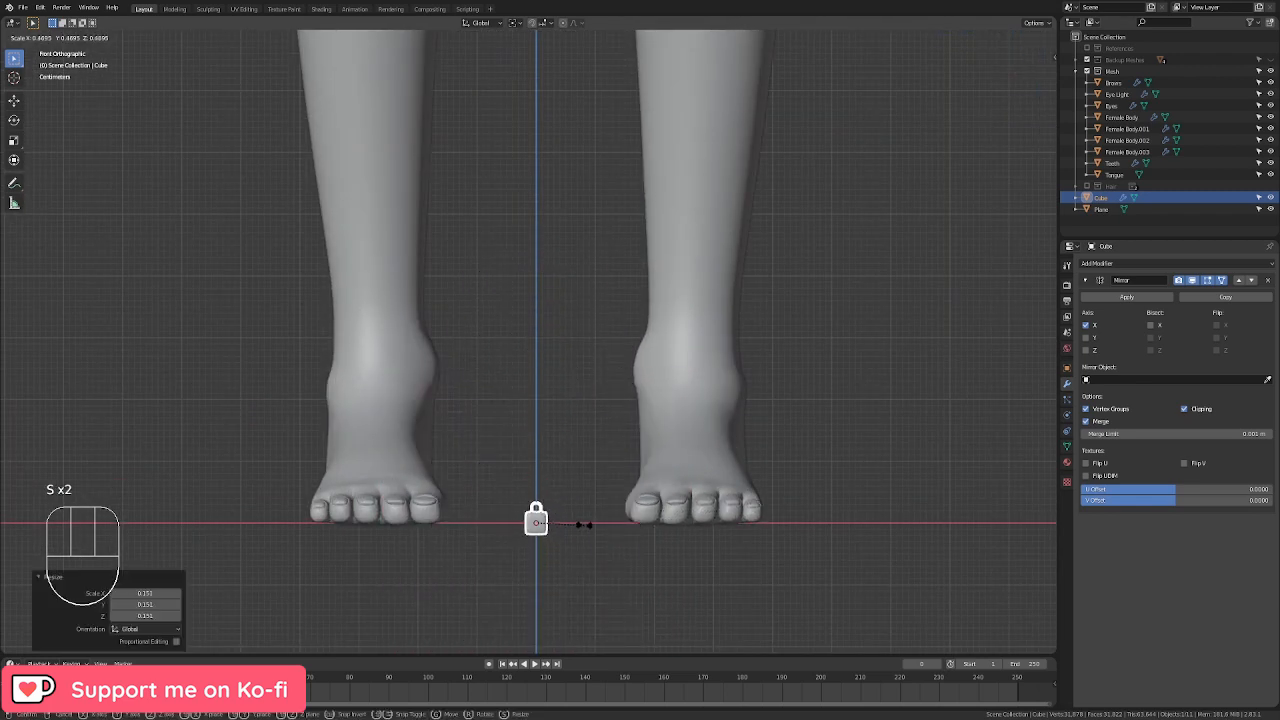
pyautogui.click(585, 524)
# Step: Select all face loops of the padlock's shackle and thicken them with Shrink/Fatten by about 0.025 m
pyautogui.scroll(8, 580, 410)
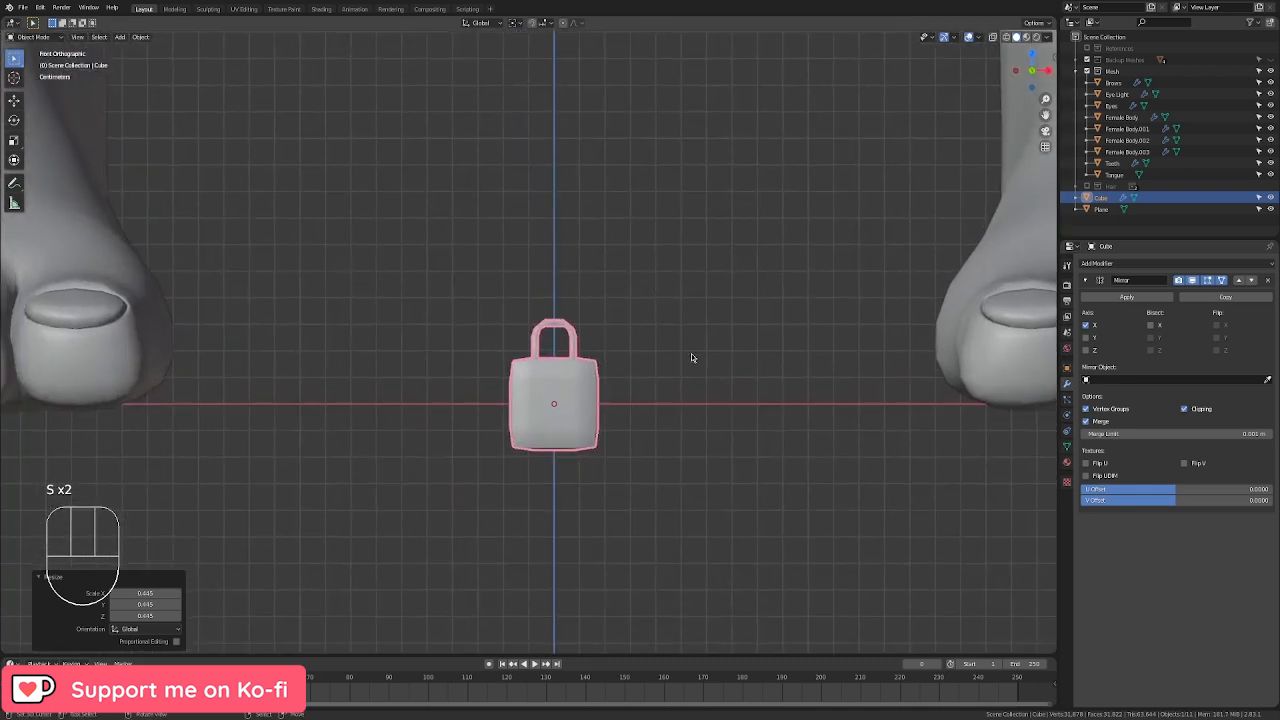
pyautogui.scroll(6, 691, 357)
pyautogui.press('Tab')
pyautogui.keyDown('alt'); pyautogui.keyDown('shift'); pyautogui.click(696, 316); pyautogui.keyUp('shift'); pyautogui.keyUp('alt')
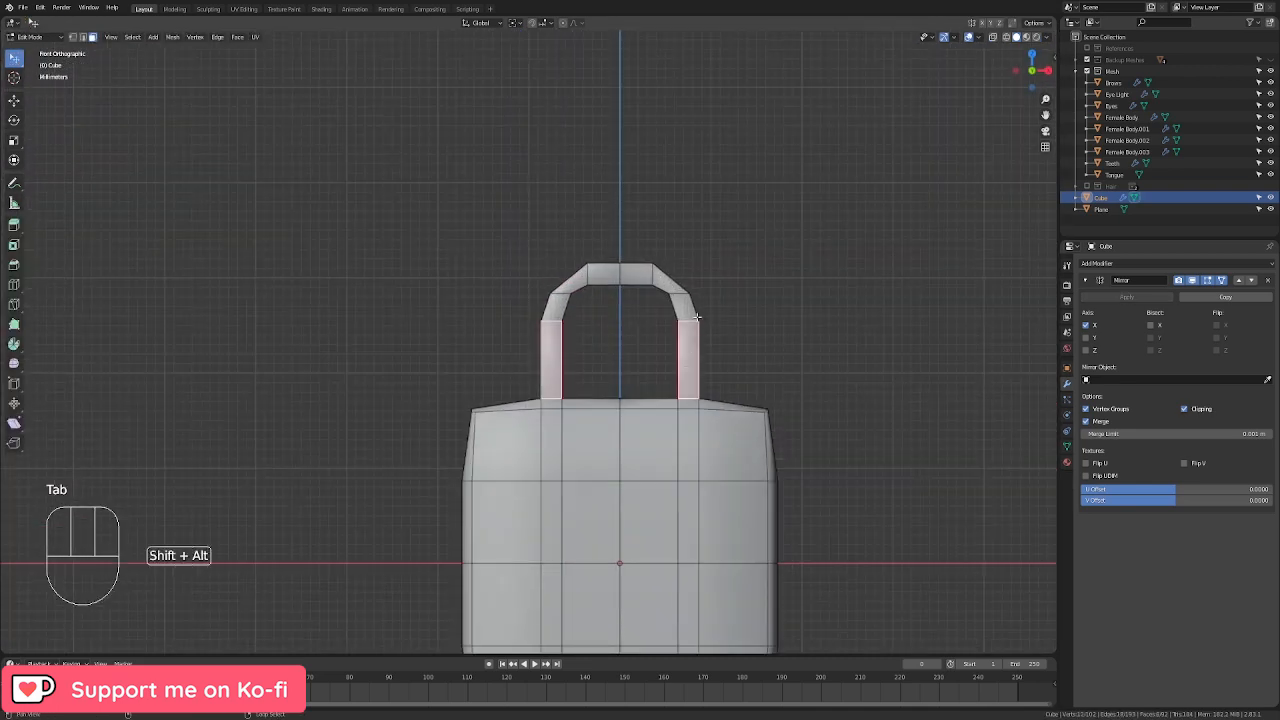
pyautogui.keyDown('alt'); pyautogui.keyDown('shift'); pyautogui.rightClick(694, 308); pyautogui.keyUp('shift'); pyautogui.keyUp('alt')
pyautogui.keyDown('alt'); pyautogui.keyDown('shift'); pyautogui.rightClick(676, 283); pyautogui.keyUp('shift'); pyautogui.keyUp('alt')
pyautogui.keyDown('alt'); pyautogui.keyDown('shift'); pyautogui.rightClick(642, 266); pyautogui.keyUp('shift'); pyautogui.keyUp('alt')
pyautogui.hotkey('alt', 's')
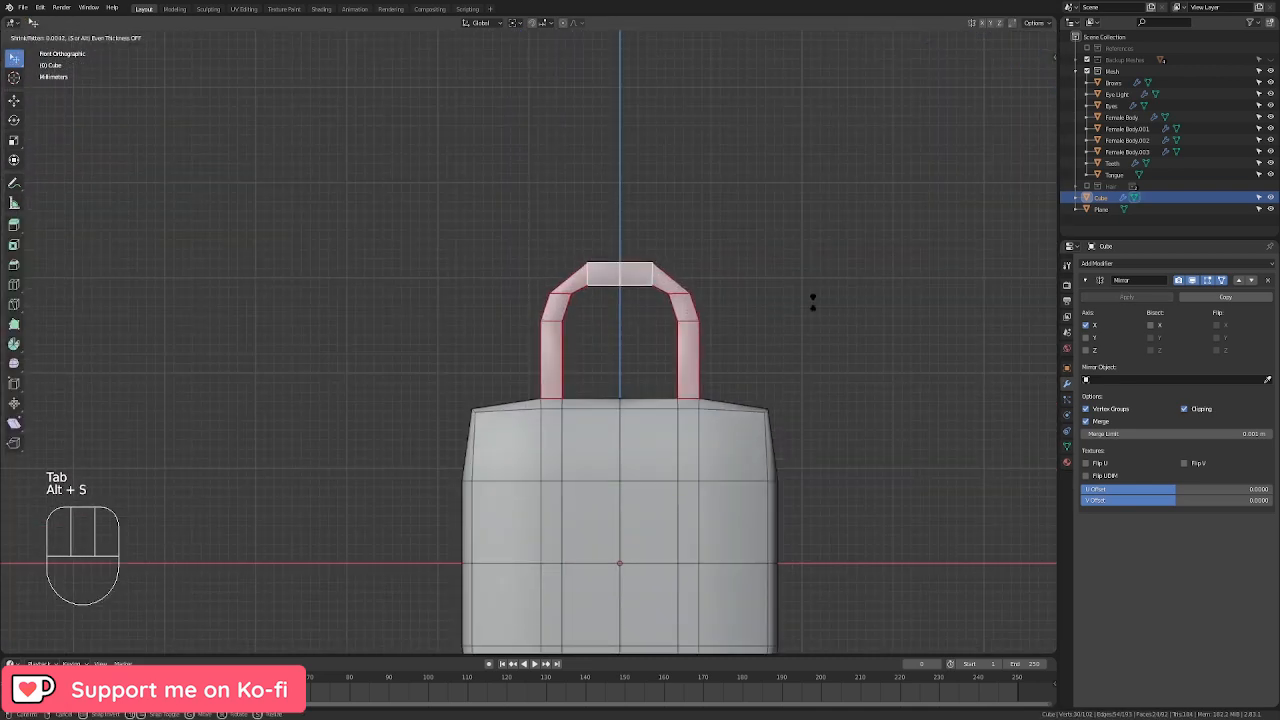
pyautogui.rightClick(930, 300)
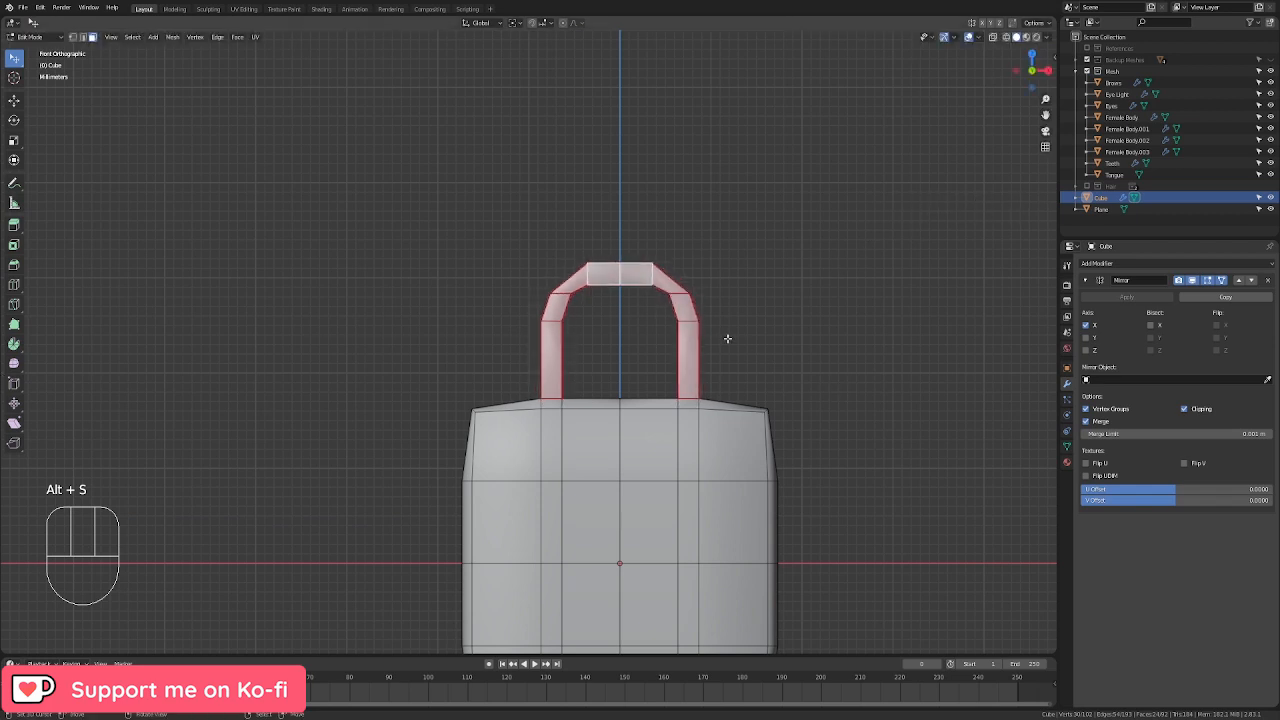
pyautogui.hotkey('alt', 's')
pyautogui.rightClick(524, 284)
pyautogui.hotkey('alt', 's')
pyautogui.click(657, 386)
# Step: Fatten the shackle faces two more times for a chunkier shackle and return to Object Mode
pyautogui.hotkey('alt', 's')
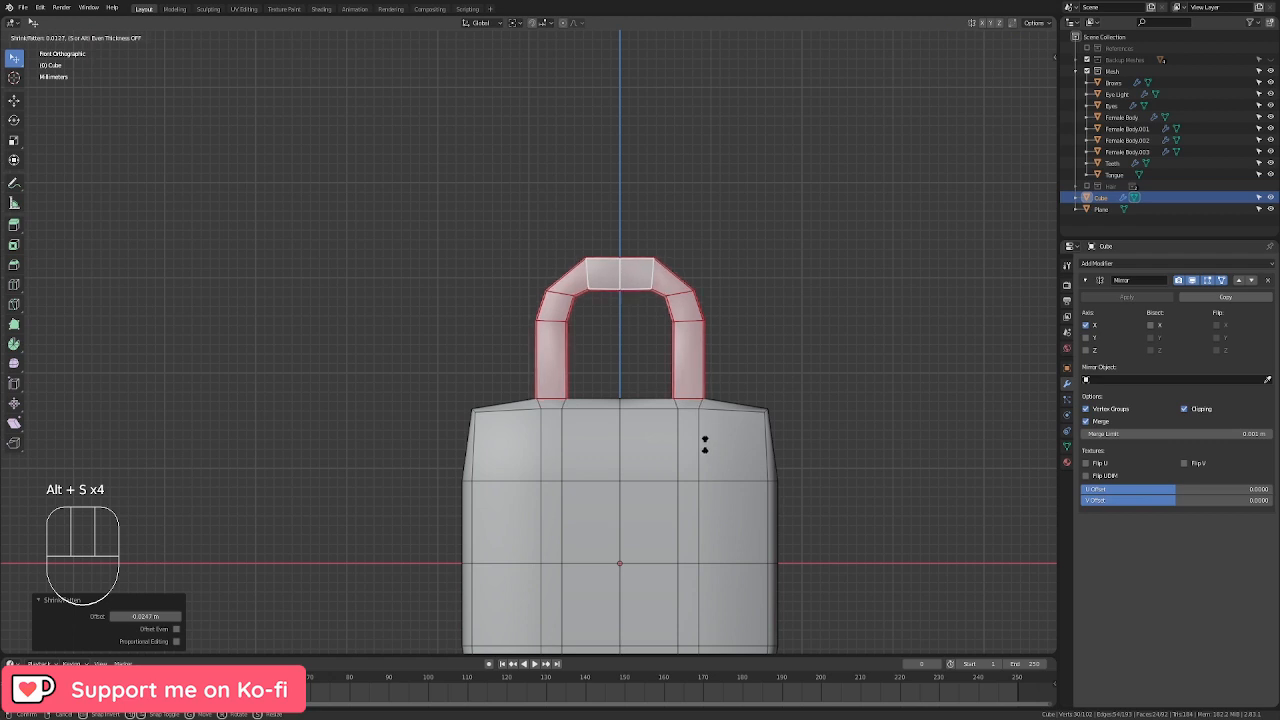
pyautogui.click(705, 445)
pyautogui.hotkey('alt', 's')
pyautogui.click(720, 469)
pyautogui.press('Tab')
# Step: Frame the character's upper body in front view and save the project file
pyautogui.scroll(-4, 724, 487)
pyautogui.scroll(-10, 724, 487)
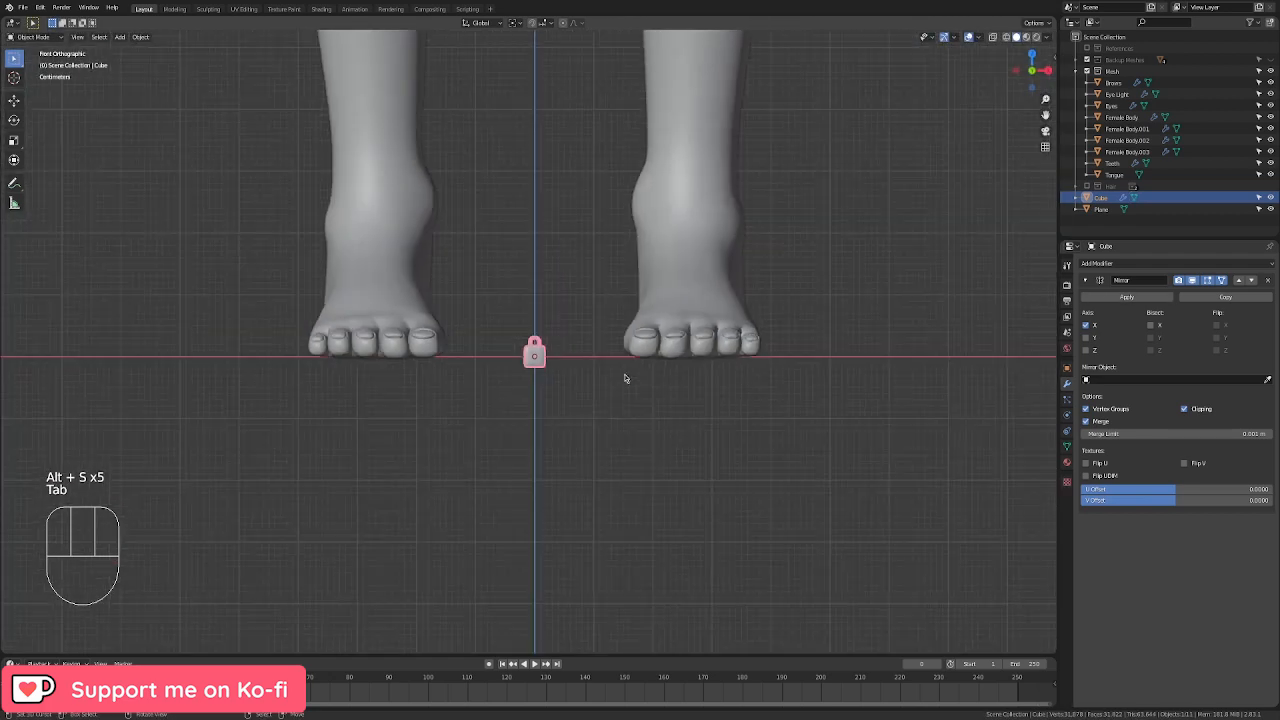
pyautogui.keyDown('shift'); pyautogui.moveTo(589, 254); pyautogui.dragTo(563, 514, button='middle'); pyautogui.keyUp('shift')
pyautogui.scroll(-10, 563, 514)
pyautogui.keyDown('shift'); pyautogui.moveTo(552, 206); pyautogui.dragTo(545, 475, button='middle'); pyautogui.keyUp('shift')
pyautogui.scroll(6, 597, 354)
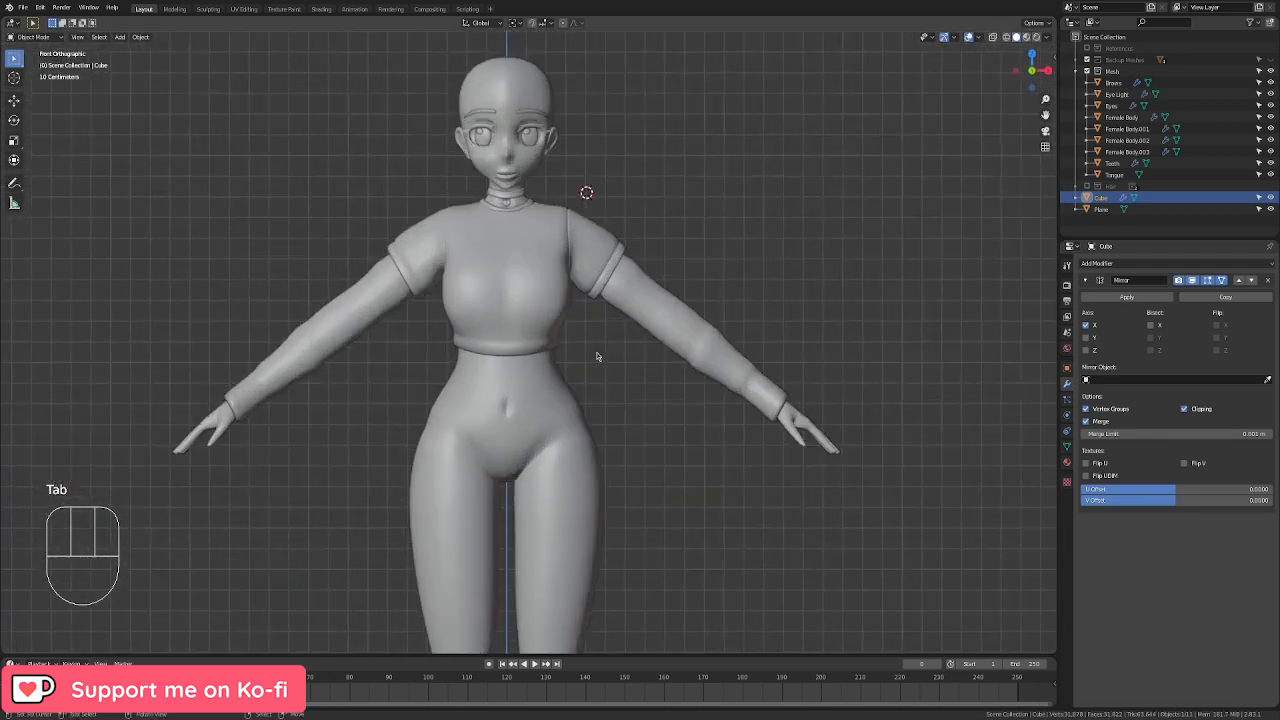
pyautogui.keyDown('shift'); pyautogui.moveTo(590, 274); pyautogui.dragTo(634, 446, button='middle'); pyautogui.keyUp('shift')
pyautogui.scroll(-2, 634, 446)
pyautogui.keyDown('shift'); pyautogui.moveTo(574, 557); pyautogui.dragTo(630, 421, button='middle'); pyautogui.keyUp('shift')
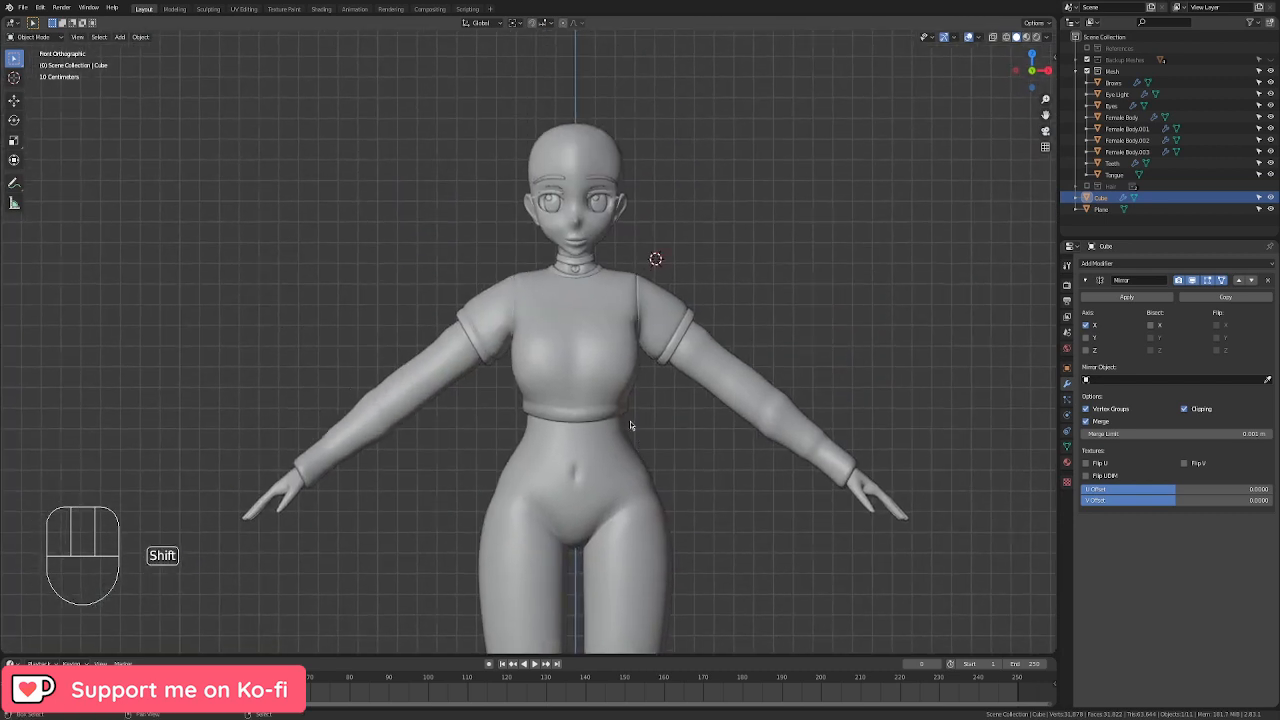
pyautogui.click(22, 7)
pyautogui.click(60, 80)
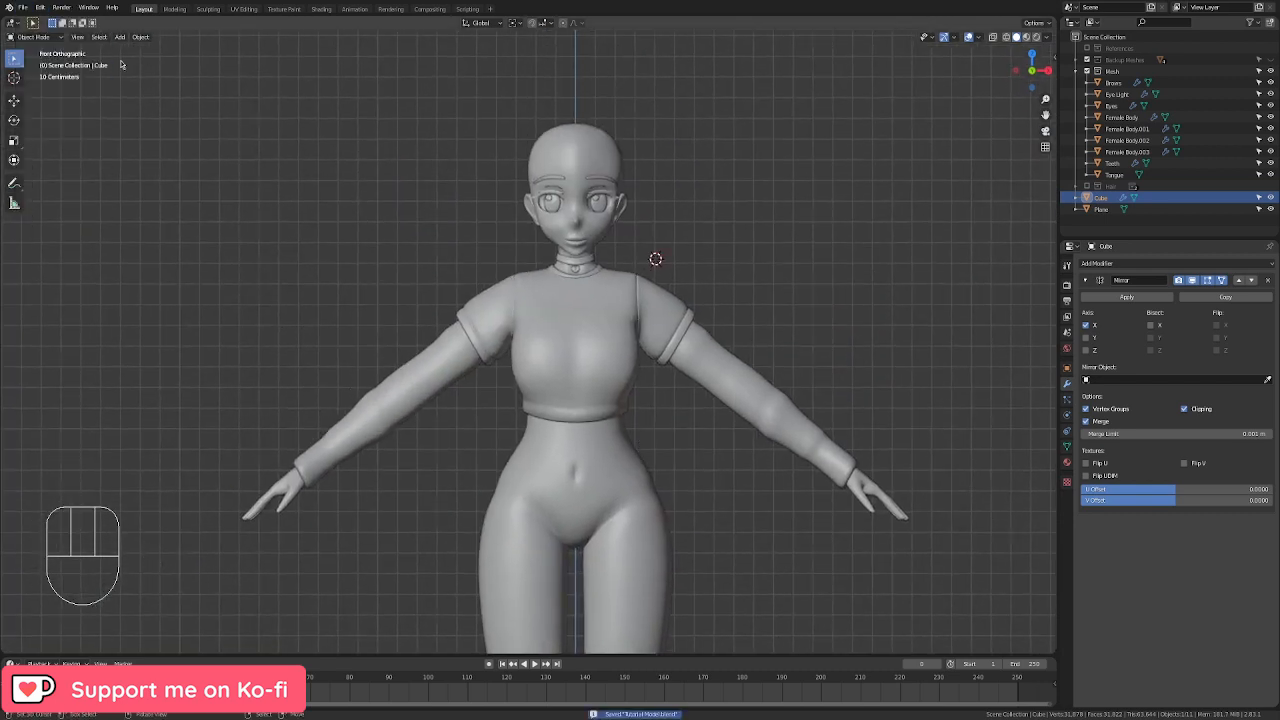
# Step: Add a Bezier circle curve to the scene
pyautogui.click(121, 37)
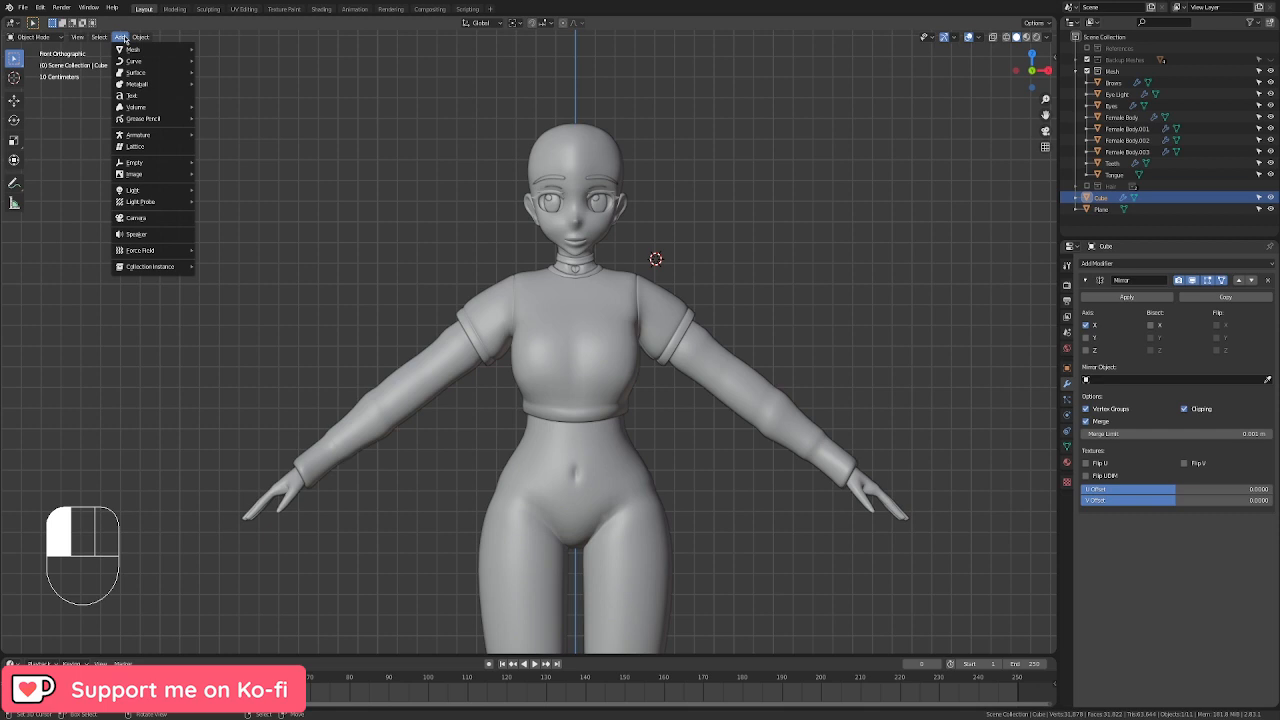
pyautogui.click(122, 38)
pyautogui.click(122, 38)
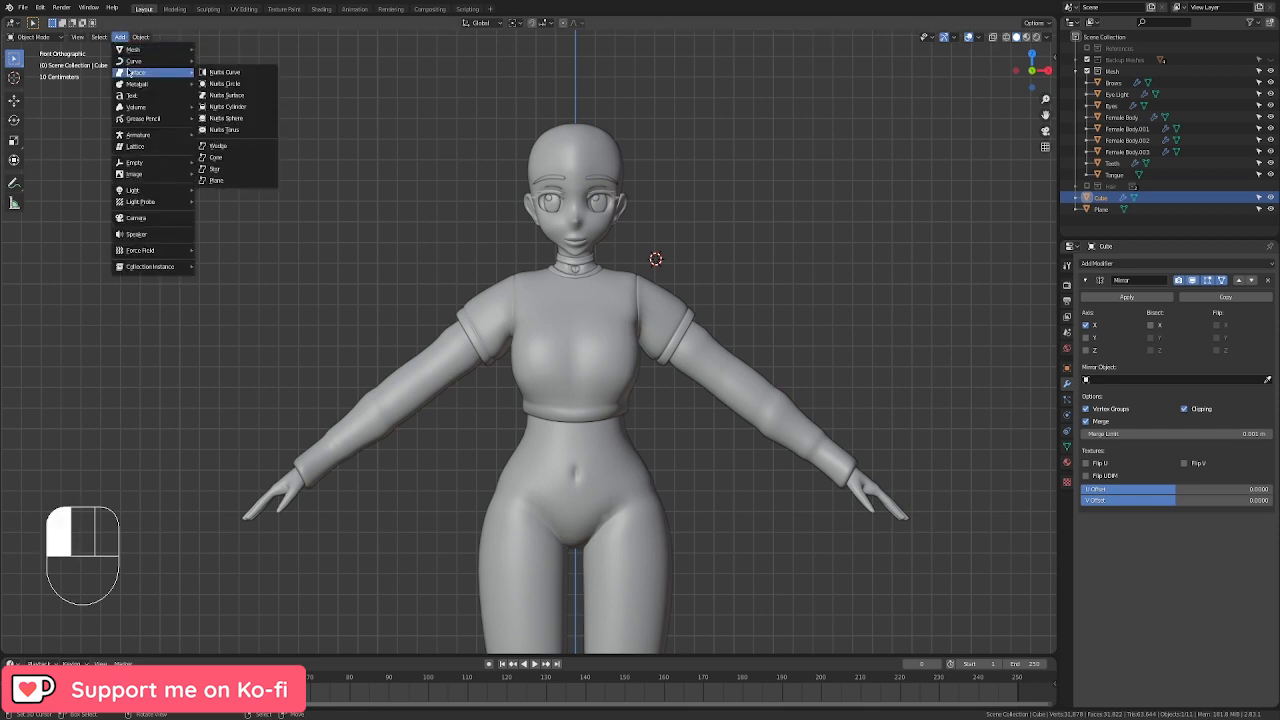
pyautogui.moveTo(152, 62)
pyautogui.click(214, 72)
pyautogui.scroll(-3, 733, 278)
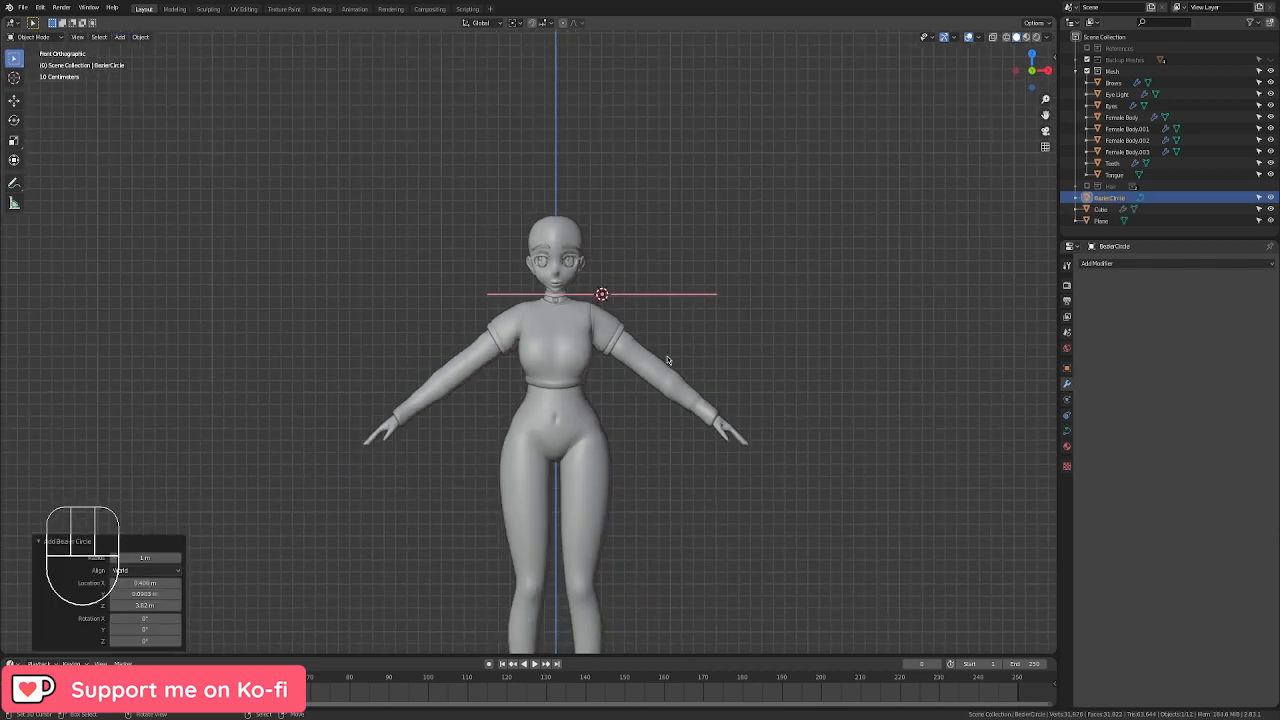
# Step: Clear the Bezier circle's location and move it up along Z about 3.75 m to the base of the character's neck
pyautogui.scroll(2, 733, 278)
pyautogui.keyDown('shift'); pyautogui.moveTo(645, 462); pyautogui.dragTo(643, 326, button='middle'); pyautogui.keyUp('shift')
pyautogui.press('g')
pyautogui.press('z')
pyautogui.click(642, 314)
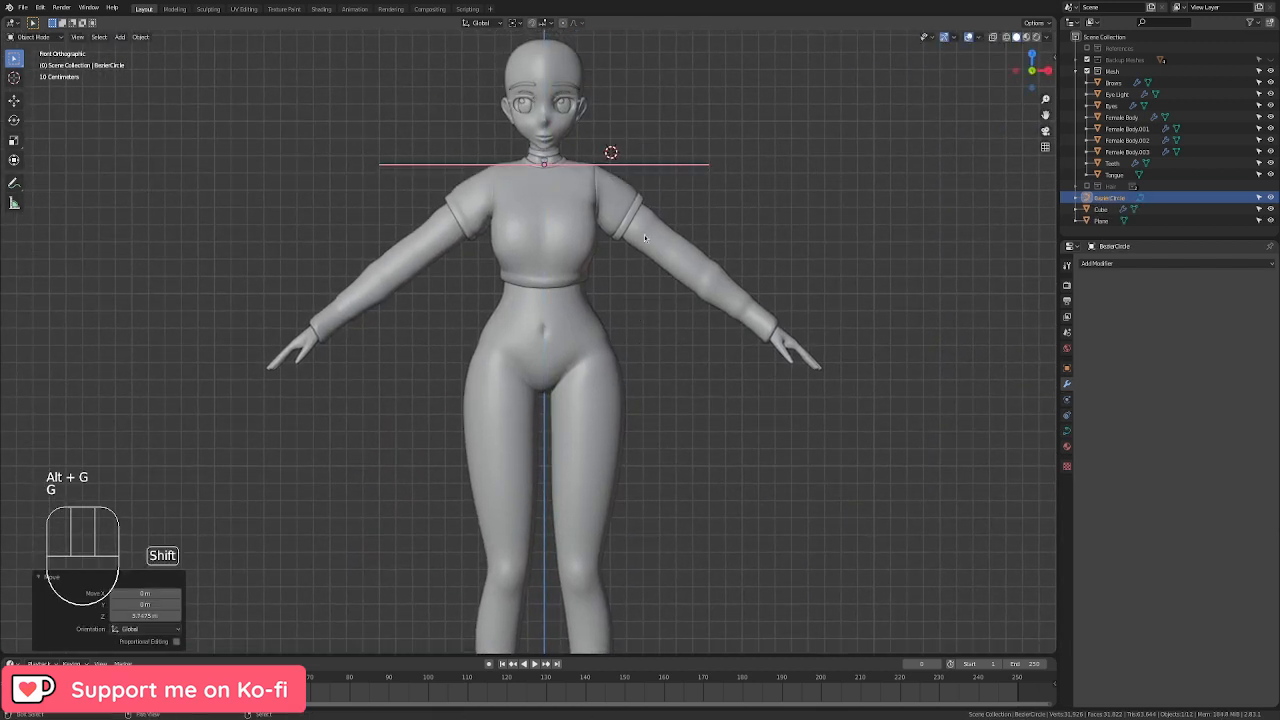
# Step: Scale the Bezier circle to about 0.275 and tilt it about 18.5° around the X axis
pyautogui.scroll(3, 642, 314)
pyautogui.press('s')
pyautogui.click(543, 297)
pyautogui.scroll(3, 607, 485)
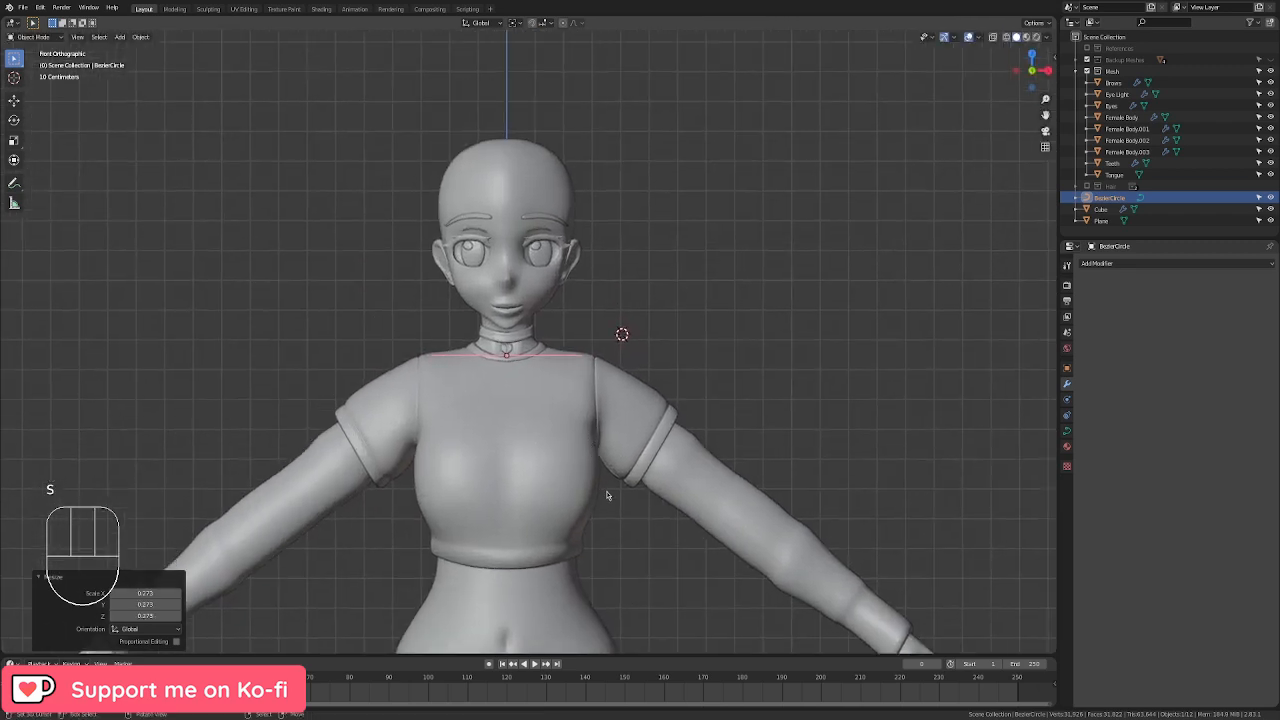
pyautogui.press('r')
pyautogui.press('x')
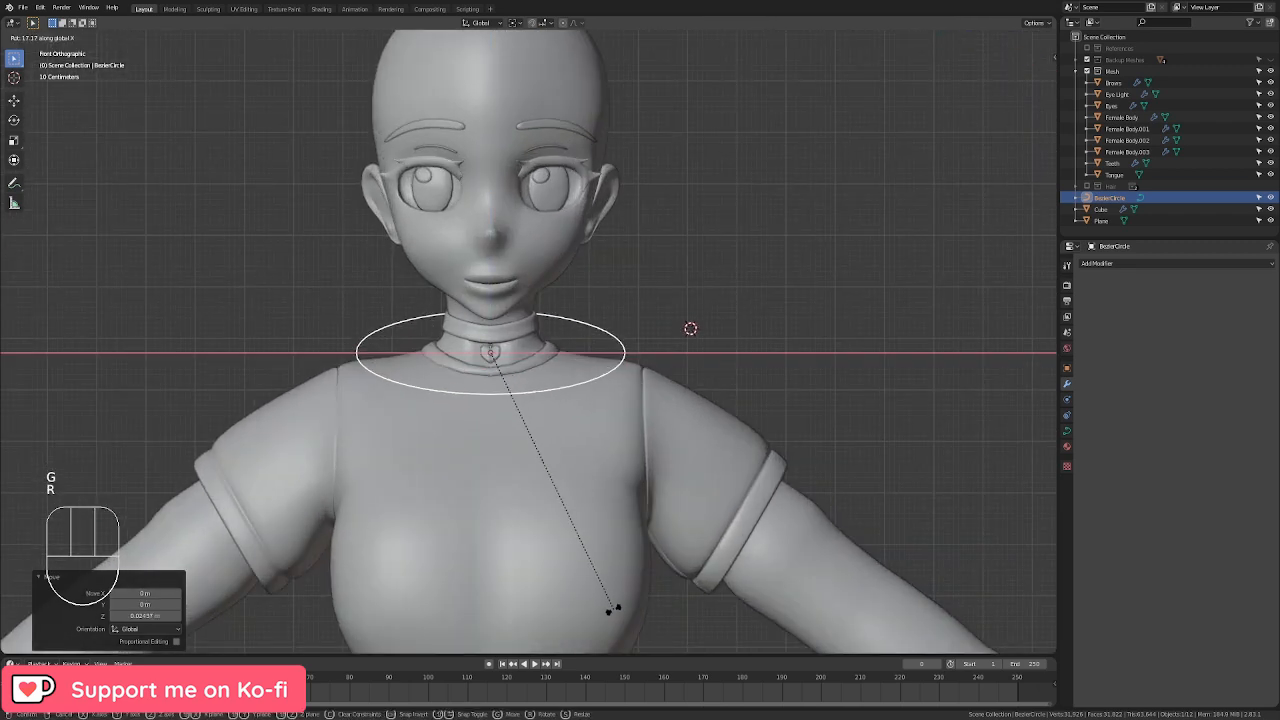
pyautogui.click(614, 606)
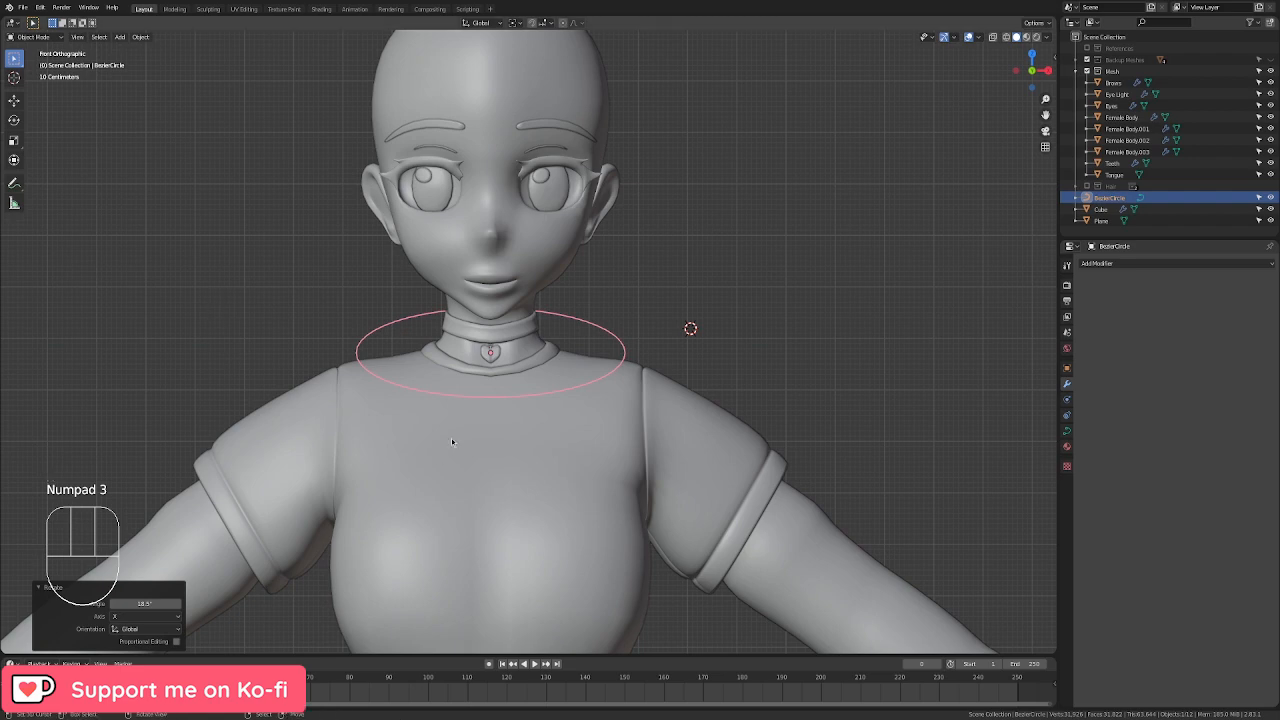
# Step: Move the circle about 0.116 m forward along Y and scale it to about 0.56 along X to fit around the neck
pyautogui.press('KP_3')
pyautogui.press('g')
pyautogui.press('y')
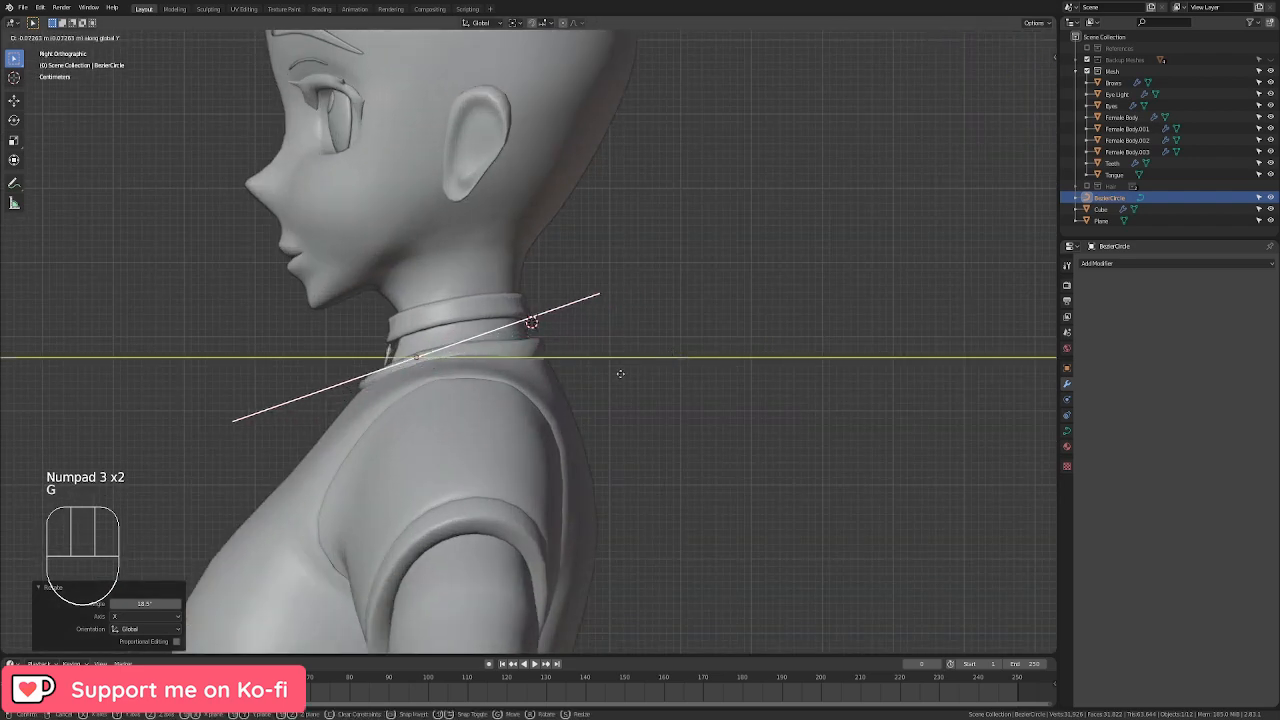
pyautogui.click(571, 390)
pyautogui.press('KP_1')
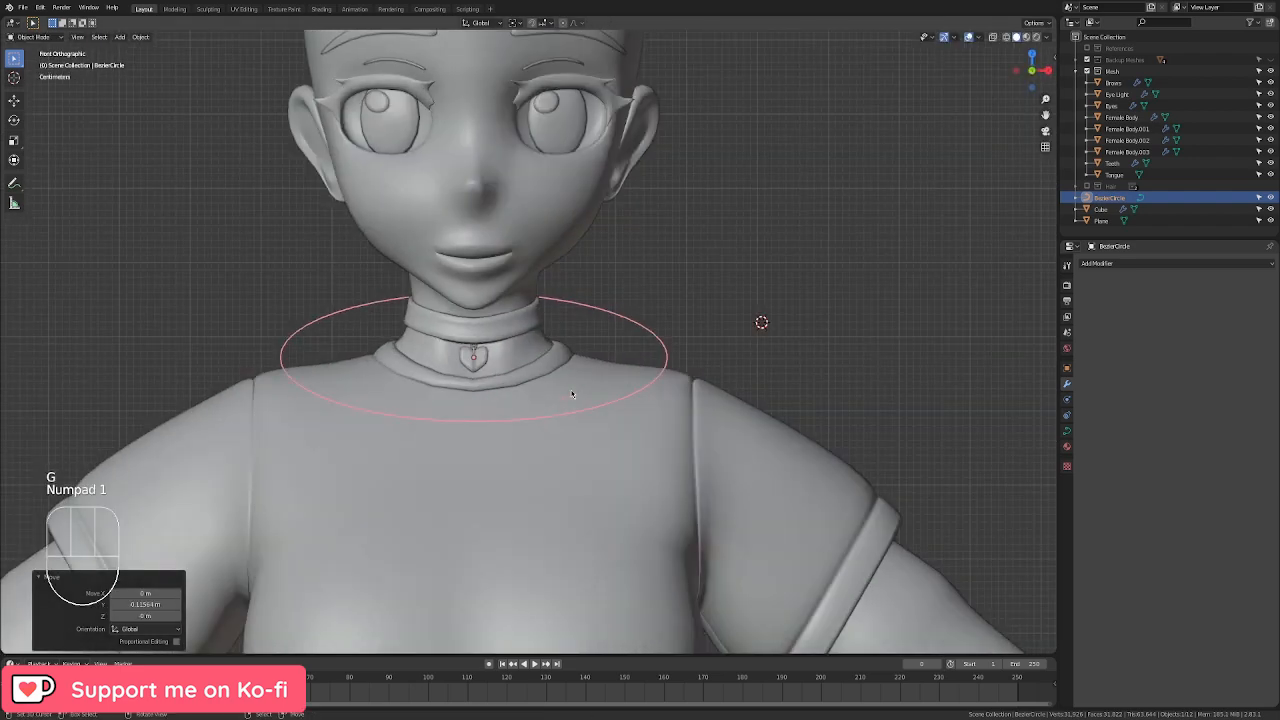
pyautogui.press('s')
pyautogui.press('x')
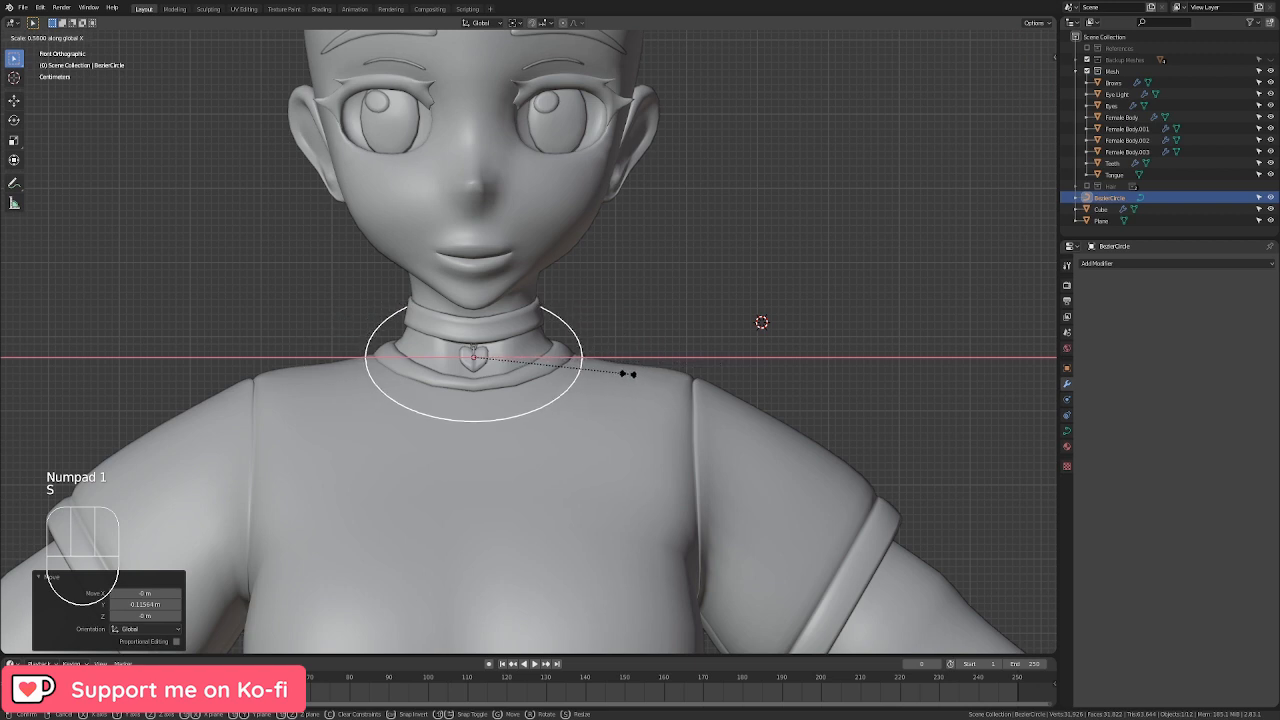
pyautogui.click(628, 373)
# Step: Enter Edit Mode on the circle and lower its rear control point to the back of the neck in side view
pyautogui.press('KP_3')
pyautogui.press('Tab')
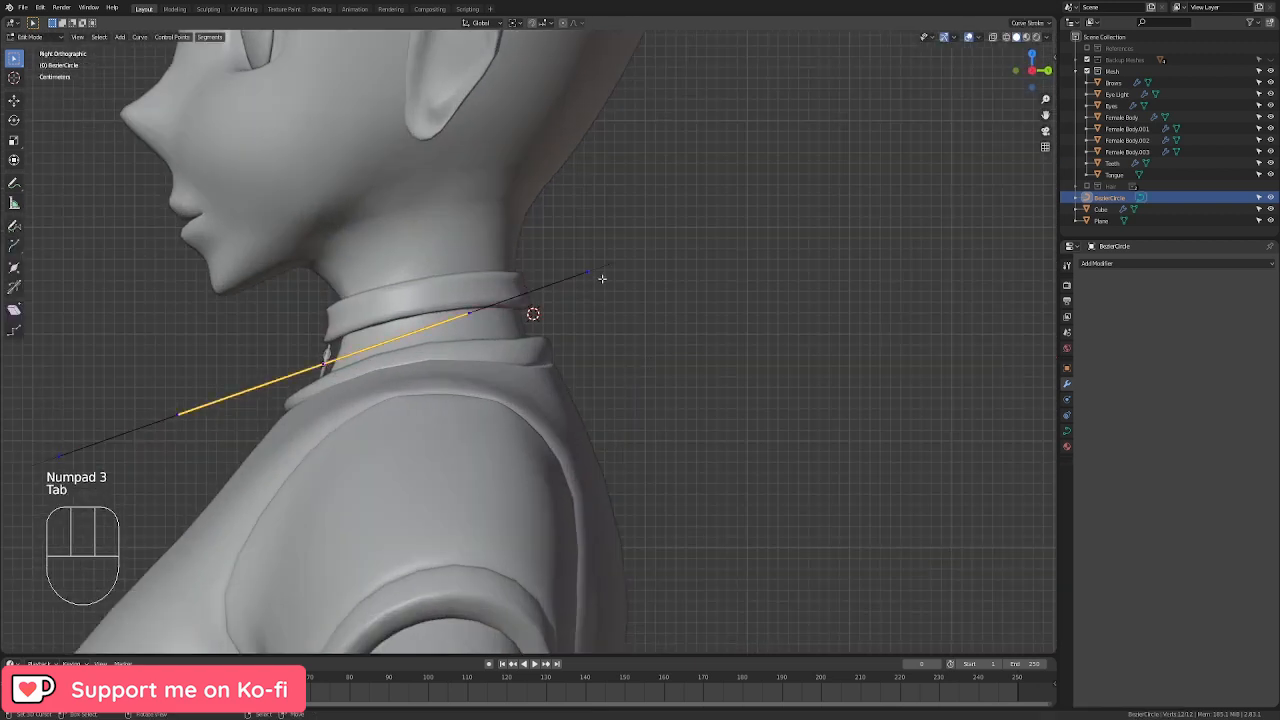
pyautogui.moveTo(602, 279); pyautogui.dragTo(258, 572, button='middle')
pyautogui.press('KP_3')
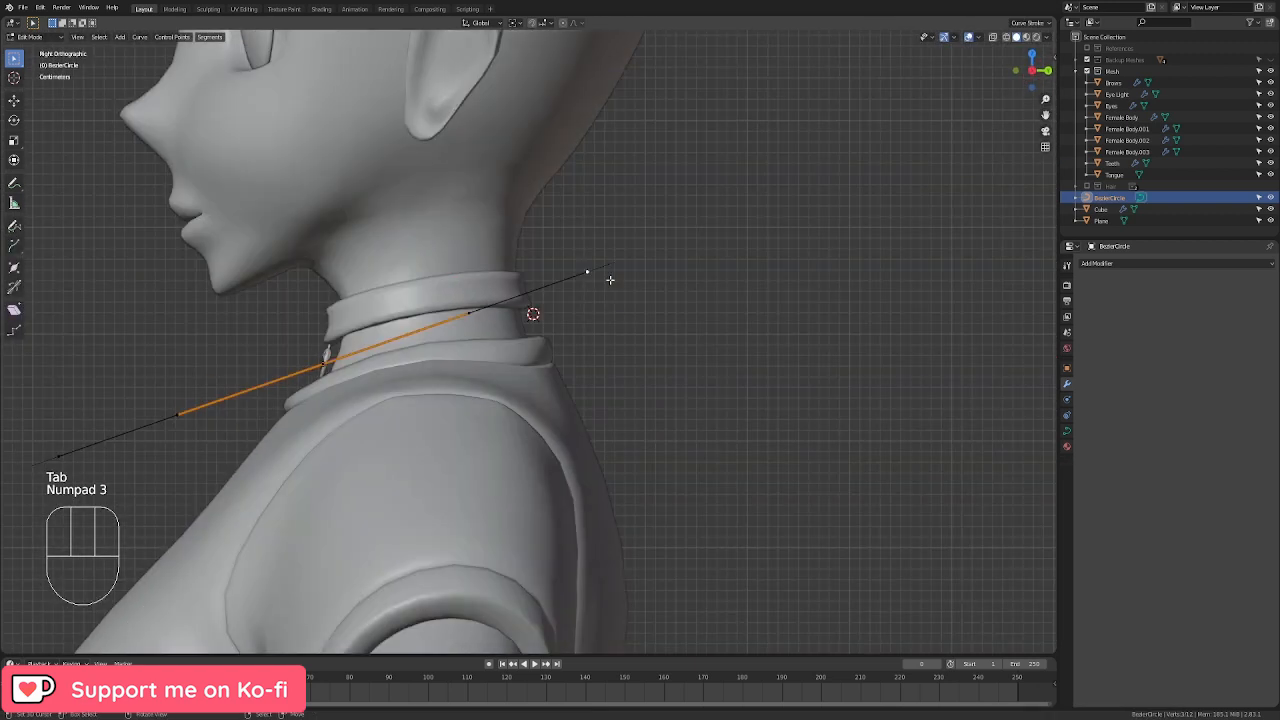
pyautogui.scroll(2, 586, 277)
pyautogui.press('g')
pyautogui.click(743, 440)
# Step: Move the curve's front control point down and back to the upper chest surface in side view
pyautogui.keyDown('shift'); pyautogui.moveTo(355, 400); pyautogui.dragTo(715, 350, button='middle'); pyautogui.keyUp('shift')
pyautogui.scroll(-2, 715, 350)
pyautogui.moveTo(320, 430); pyautogui.dragTo(310, 425, button='middle')
pyautogui.click(310, 425)
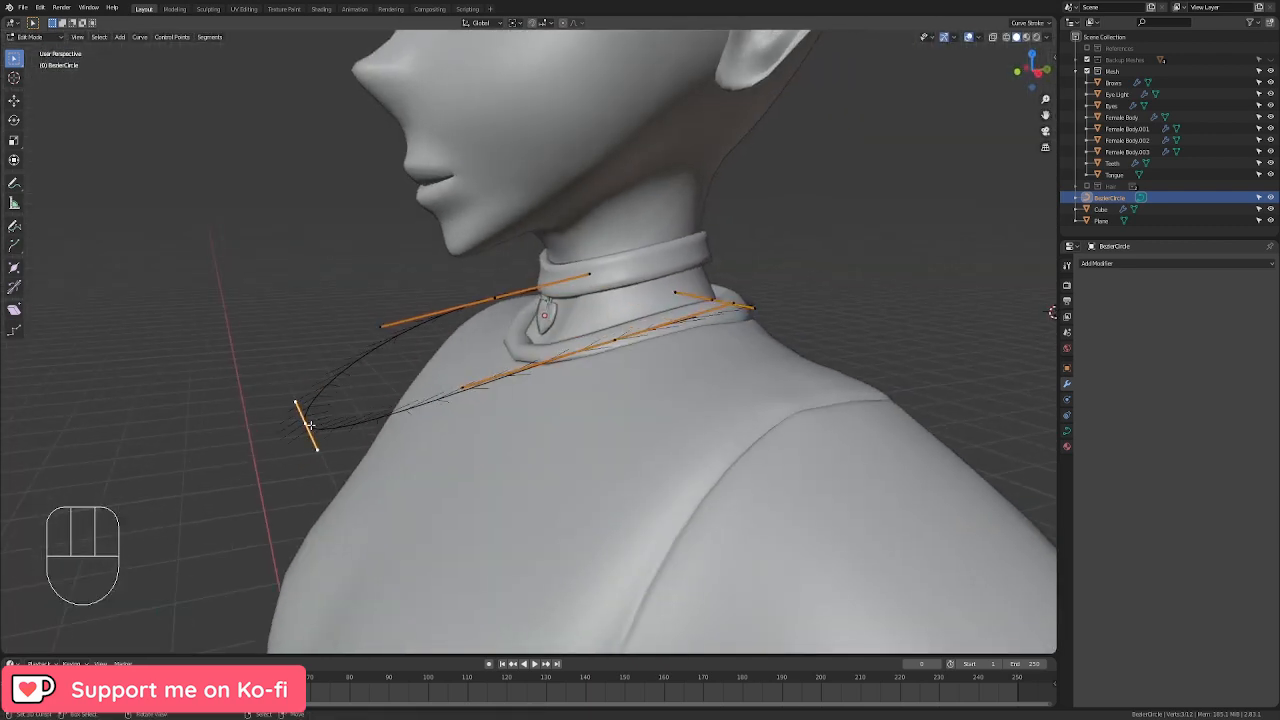
pyautogui.press('KP_3')
pyautogui.keyDown('shift'); pyautogui.moveTo(420, 466); pyautogui.dragTo(430, 350, button='middle'); pyautogui.keyUp('shift')
pyautogui.press('g')
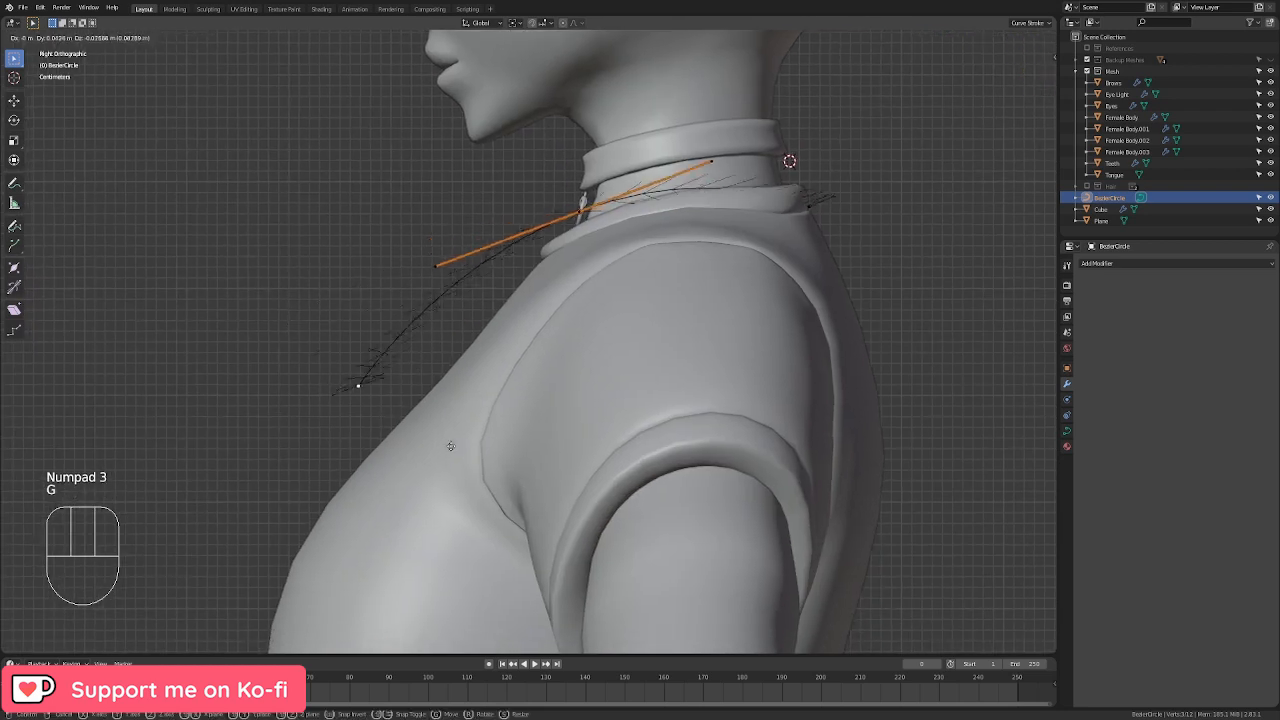
pyautogui.click(475, 467)
# Step: Move the front handles of both side control points about 0.063 m back along Y so the curve follows the chest
pyautogui.rightClick(438, 264)
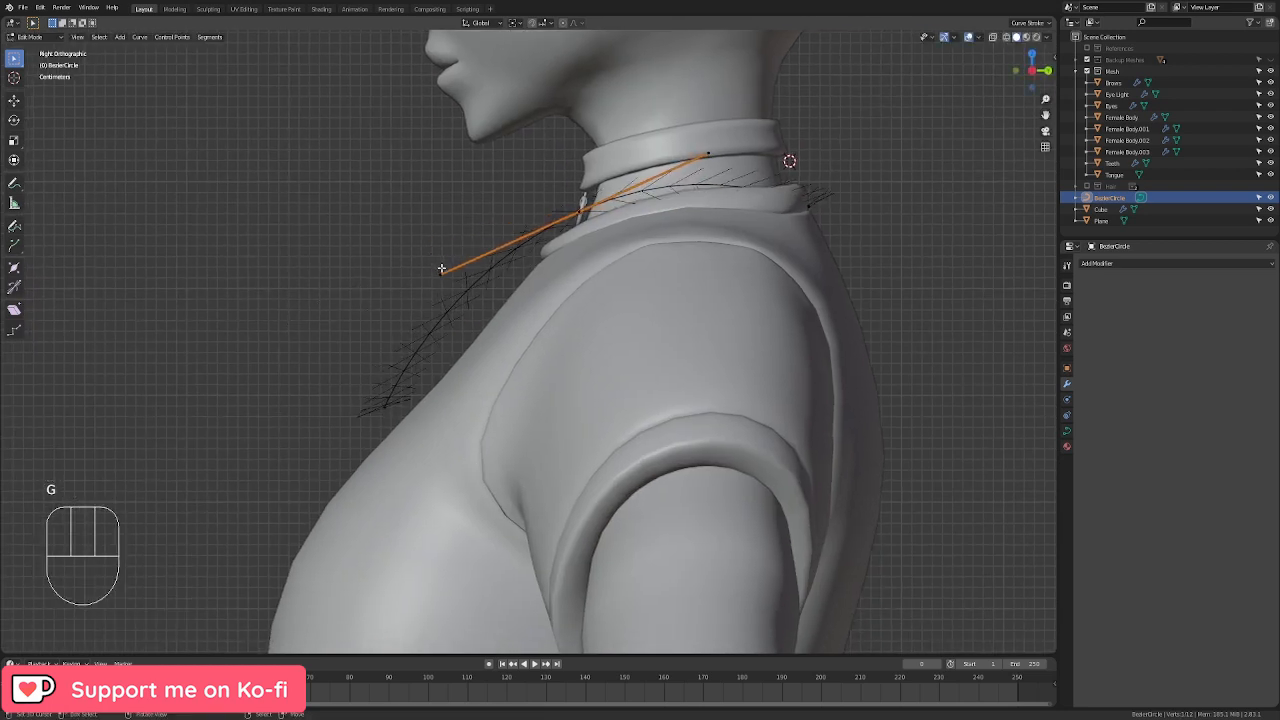
pyautogui.moveTo(441, 268); pyautogui.dragTo(424, 293, button='middle')
pyautogui.moveTo(659, 331); pyautogui.dragTo(630, 372, button='middle')
pyautogui.press('g')
pyautogui.press('y')
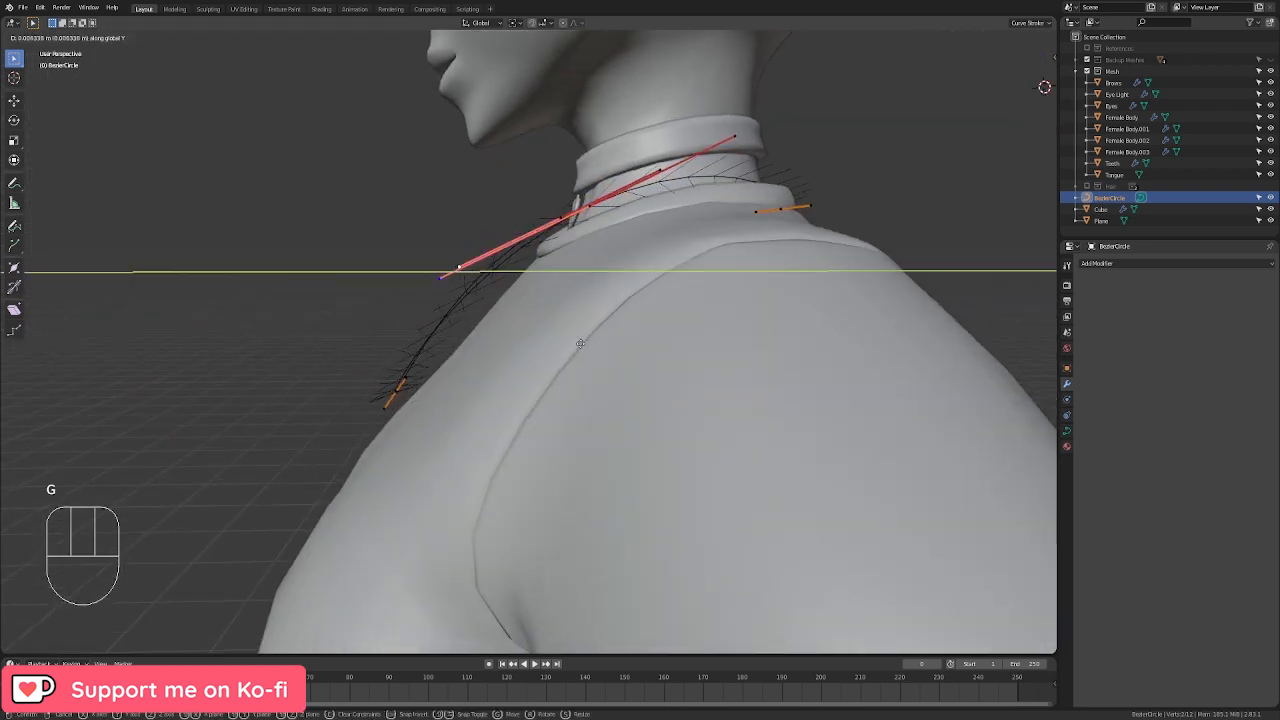
pyautogui.click(627, 376)
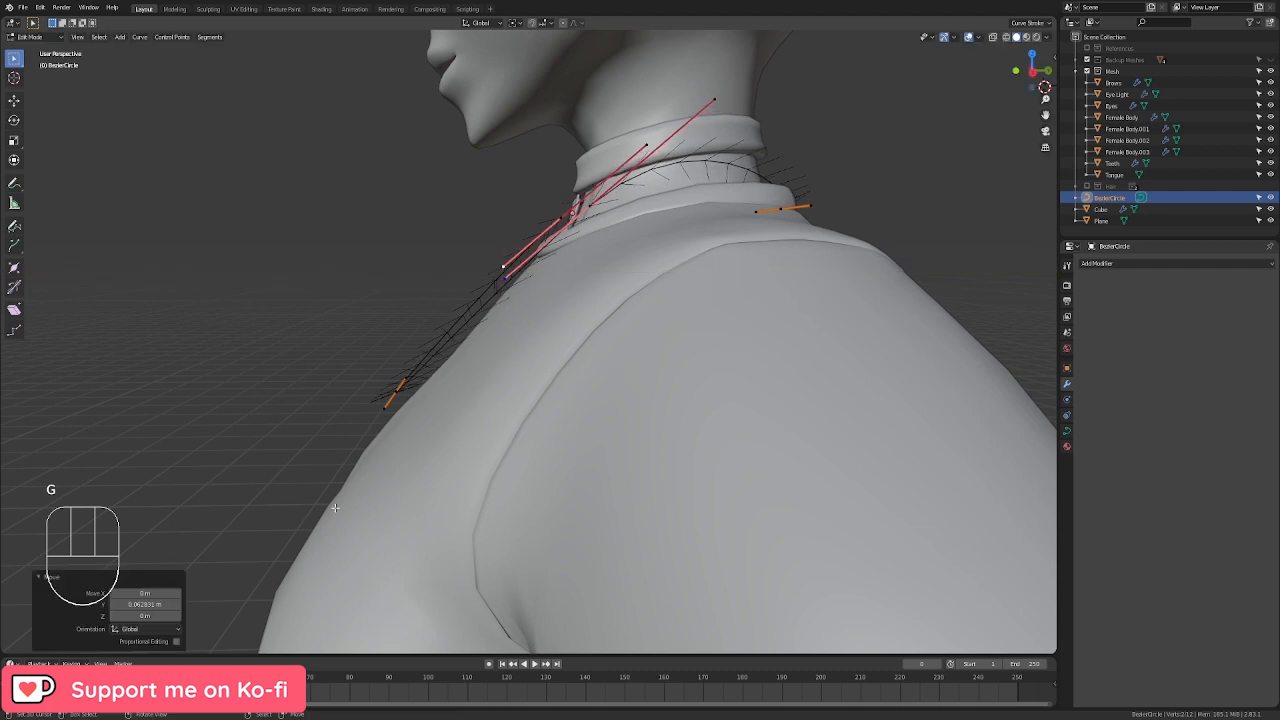
# Step: Set the handle type of all the curve's control points to Free
pyautogui.press('KP_1')
pyautogui.press('a')
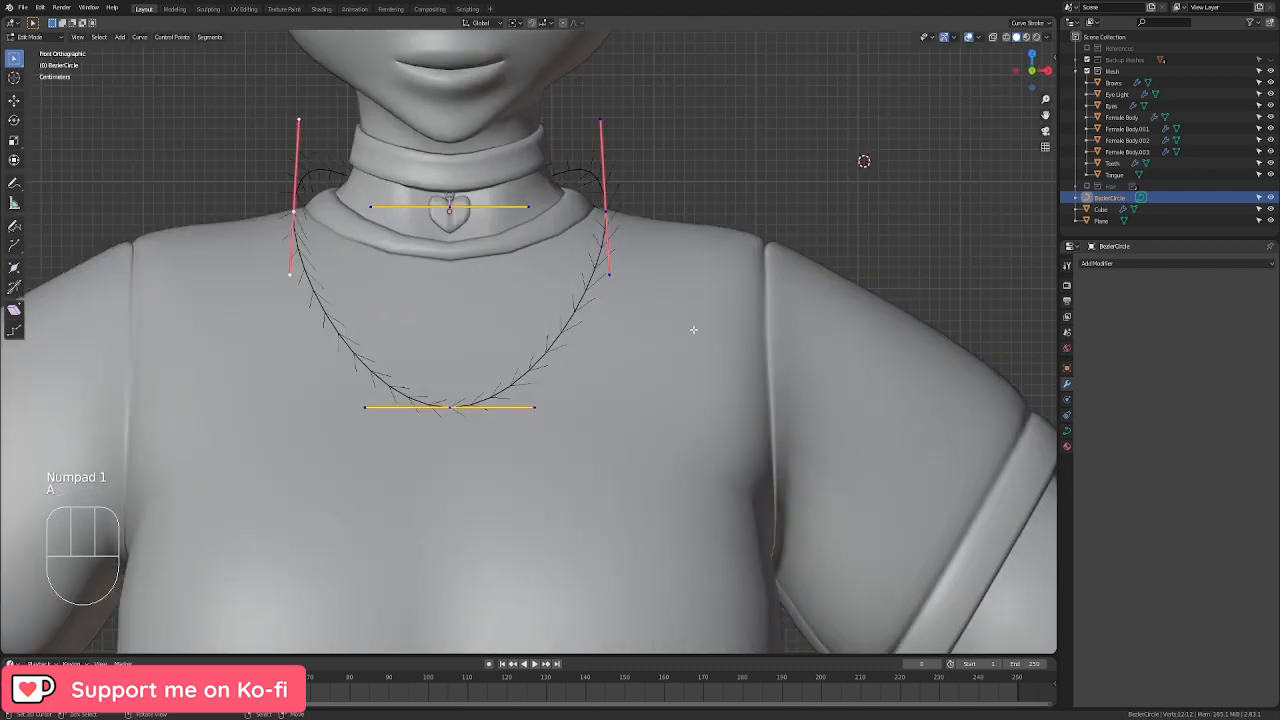
pyautogui.press('v')
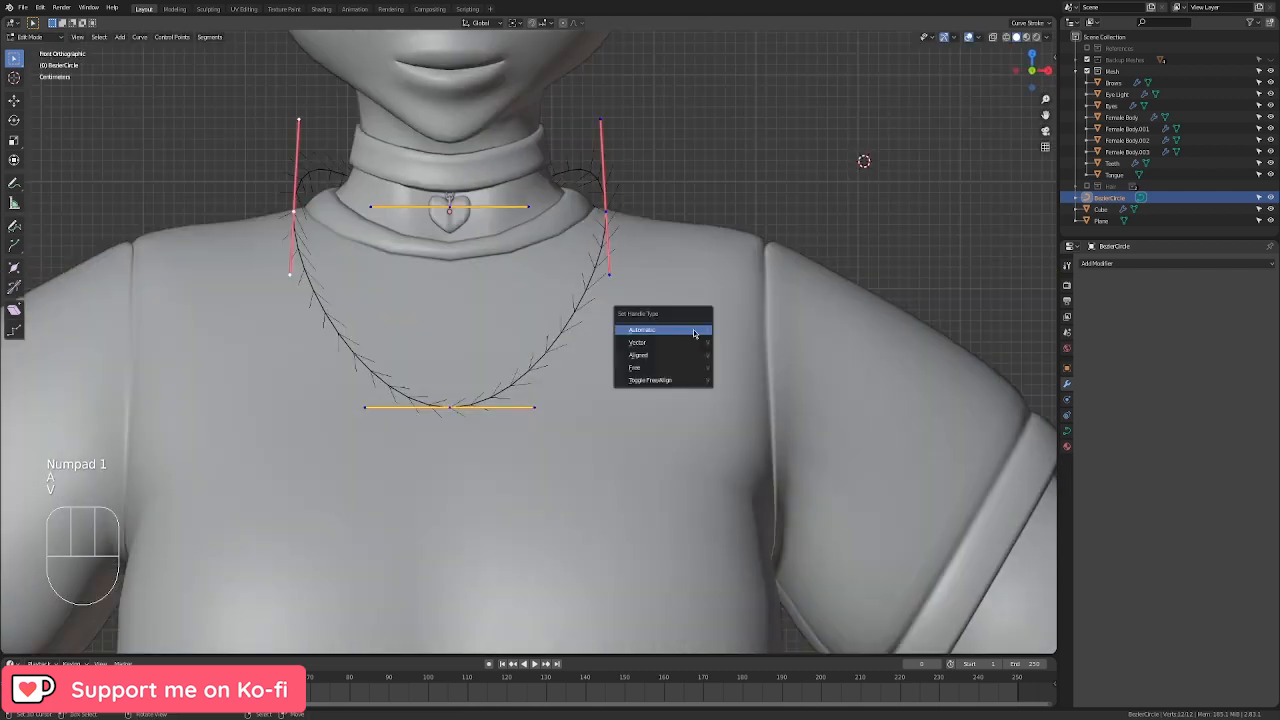
pyautogui.click(657, 369)
# Step: Bring the two side control points closer together with an X scale of about 0.894 and lower them slightly along Z
pyautogui.keyDown('shift'); pyautogui.rightClick(279, 213); pyautogui.keyUp('shift')
pyautogui.press('s')
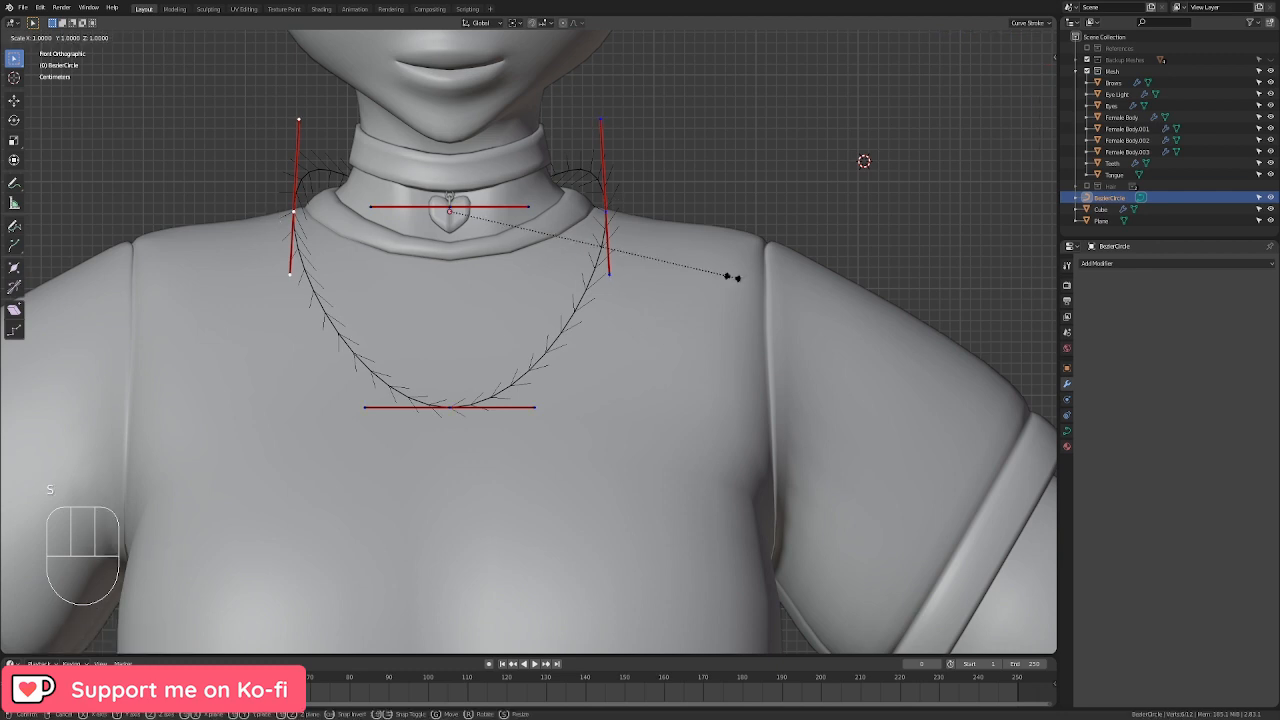
pyautogui.press('x')
pyautogui.click(704, 288)
pyautogui.press('g')
pyautogui.press('z')
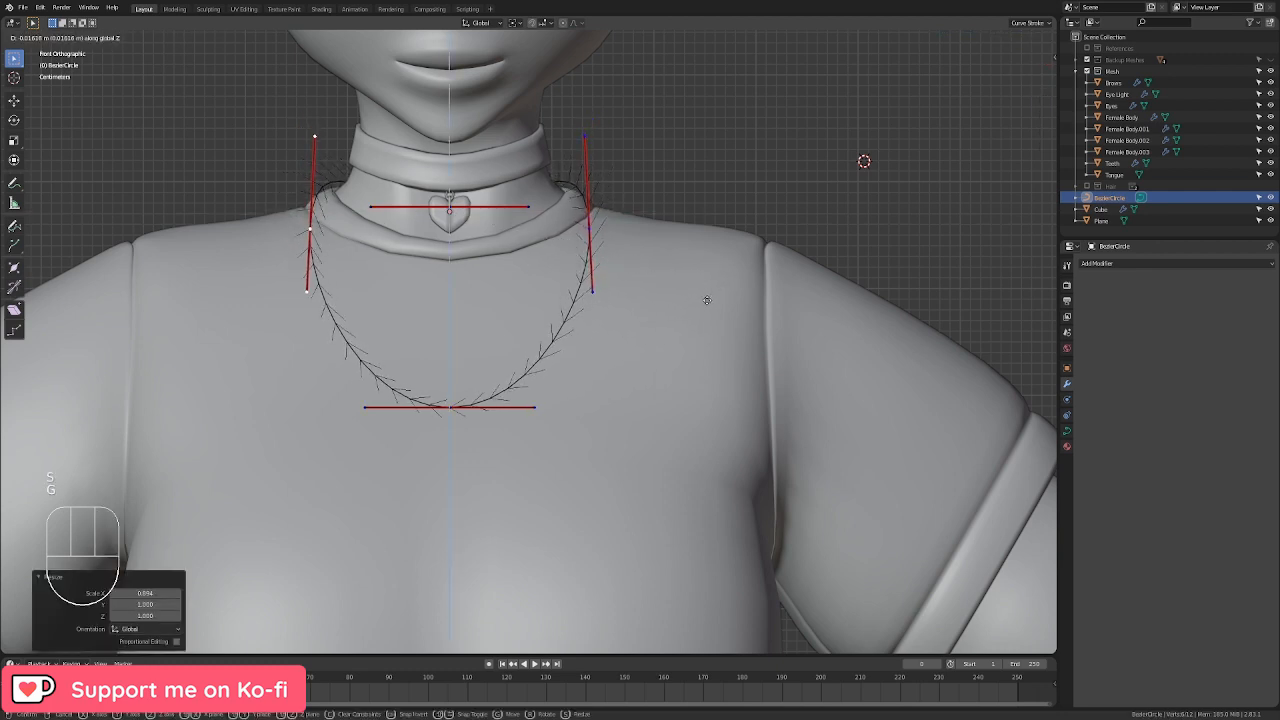
pyautogui.click(706, 296)
# Step: Lower the side points' upper handles along Z and shorten the front point's handles along X
pyautogui.press('g')
pyautogui.press('z')
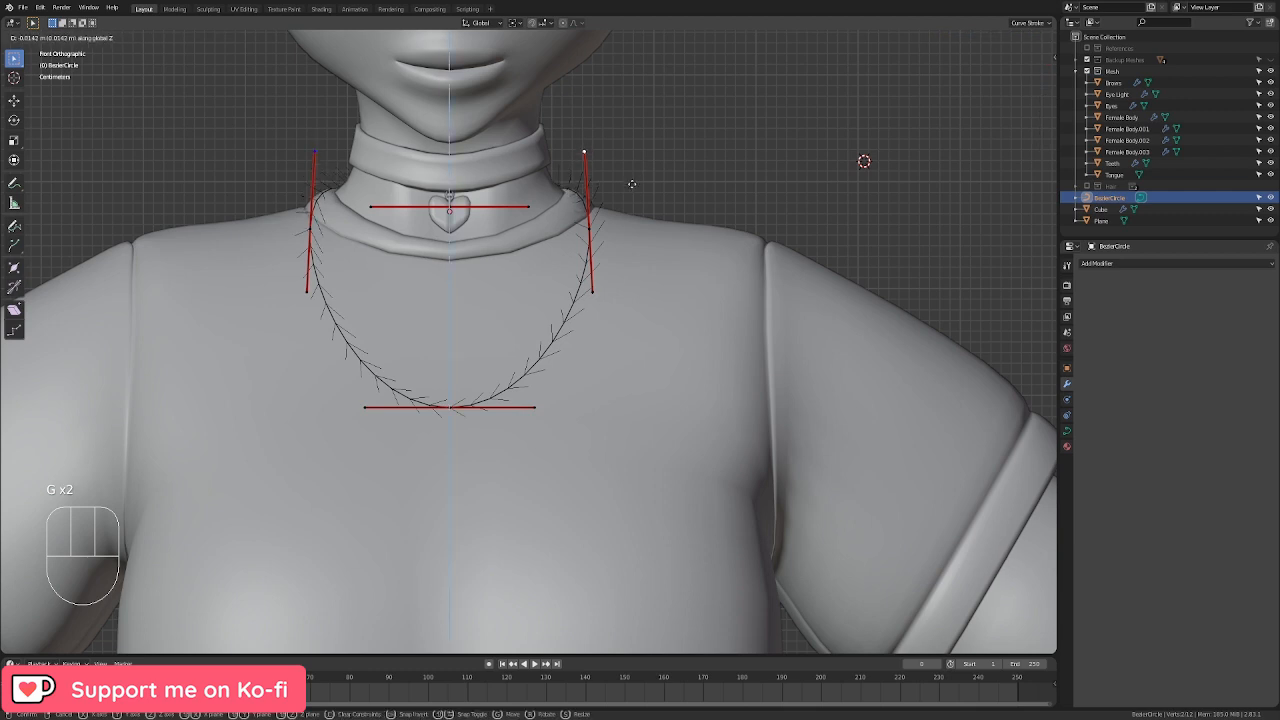
pyautogui.click(632, 184)
pyautogui.press('s')
pyautogui.press('x')
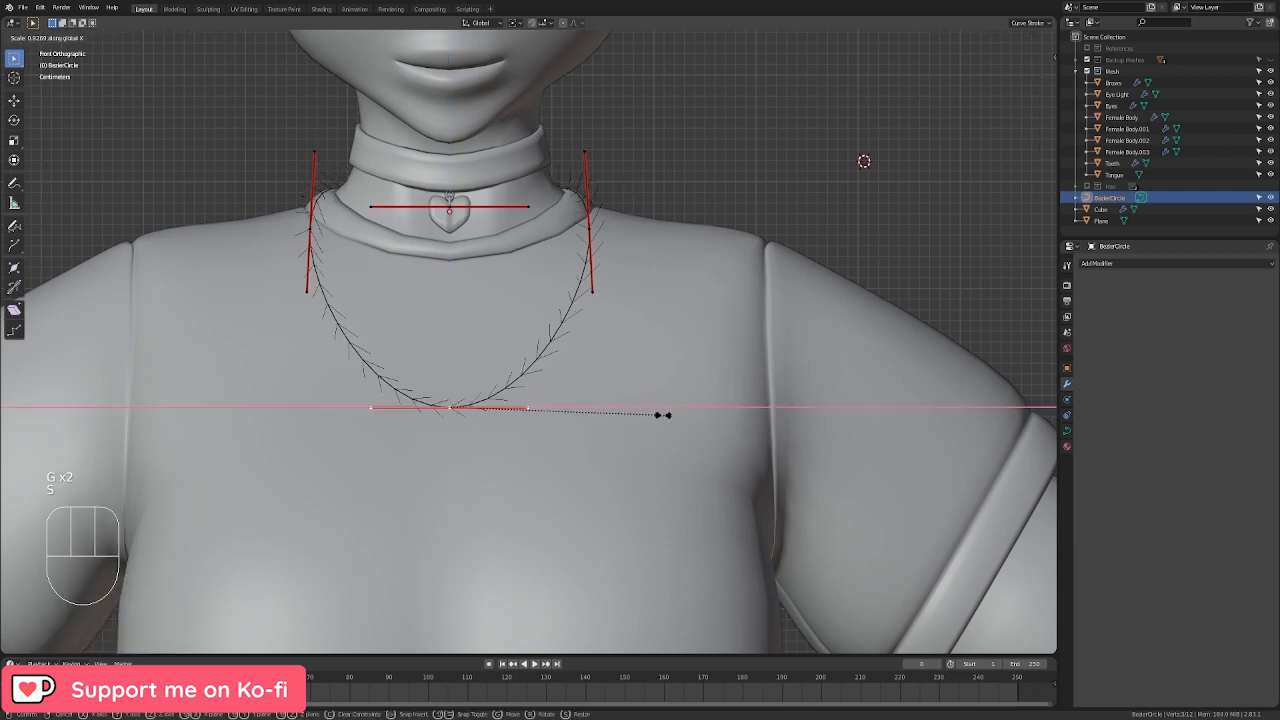
pyautogui.click(864, 161)
# Step: Scale the rear-facing handles of the two side control points along X behind the neck
pyautogui.moveTo(864, 161); pyautogui.dragTo(620, 452, button='middle')
pyautogui.rightClick(439, 298)
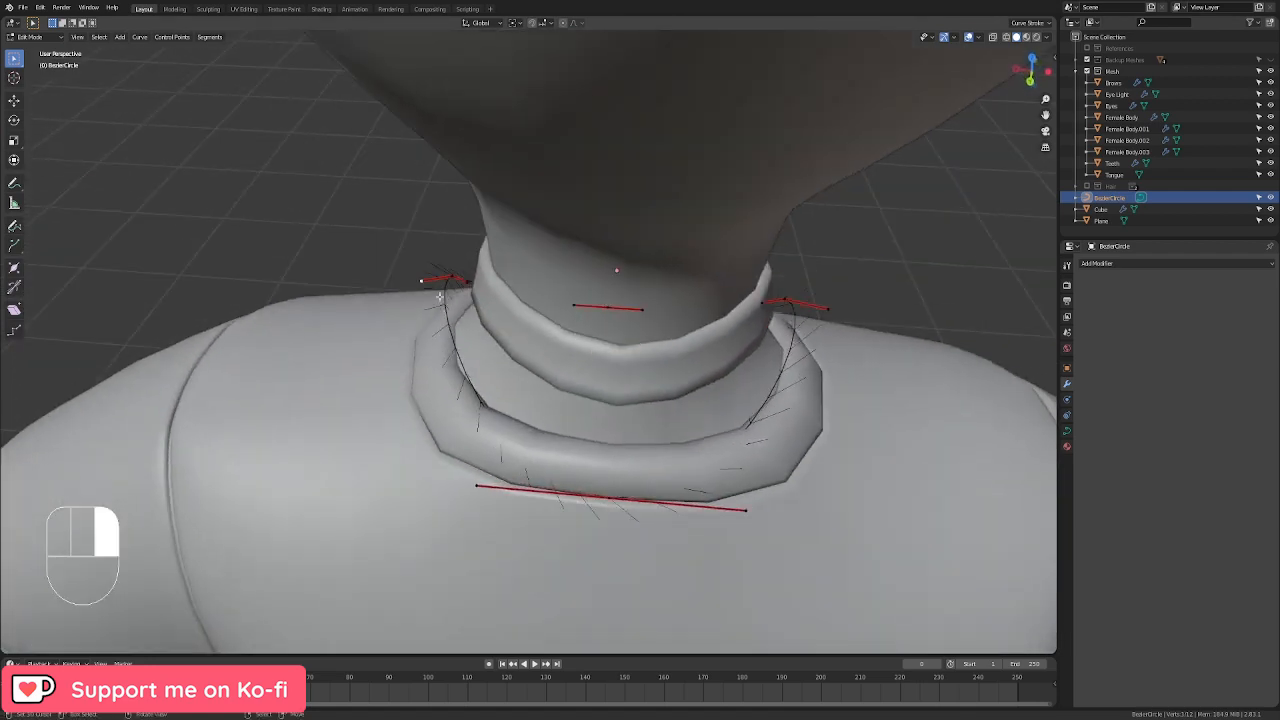
pyautogui.keyDown('shift'); pyautogui.rightClick(825, 310); pyautogui.keyUp('shift')
pyautogui.press('s')
pyautogui.press('x')
pyautogui.click(897, 398)
# Step: Move the rear control point about 0.013 m along Y and adjust its height along Z to fit the collar
pyautogui.moveTo(897, 398); pyautogui.dragTo(192, 391, button='middle')
pyautogui.rightClick(226, 412)
pyautogui.press('g')
pyautogui.press('y')
pyautogui.click(320, 406)
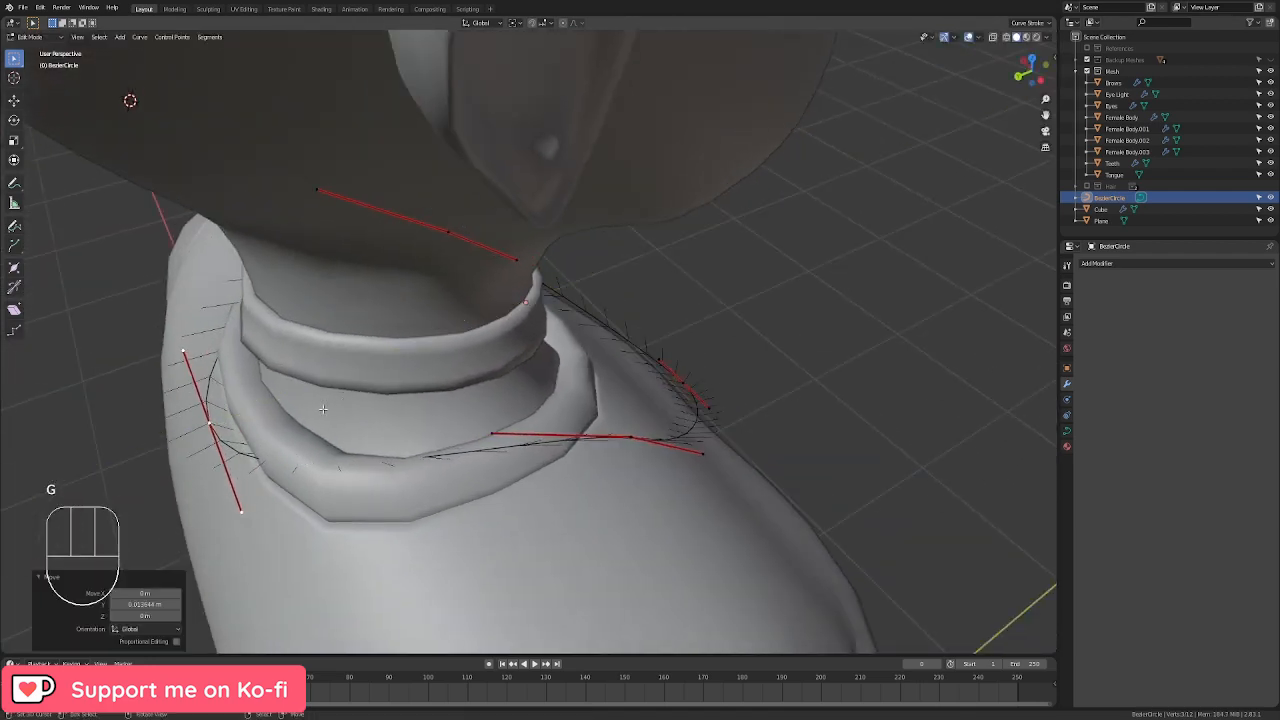
pyautogui.moveTo(320, 406); pyautogui.dragTo(535, 400, button='middle')
pyautogui.press('g')
pyautogui.press('z')
pyautogui.click(580, 360)
# Step: Refine the fit behind the neck with another move along Y and return to Object Mode
pyautogui.moveTo(580, 360); pyautogui.dragTo(400, 378, button='middle')
pyautogui.press('g')
pyautogui.press('y')
pyautogui.click(524, 385)
pyautogui.press('Tab')
pyautogui.scroll(-4, 534, 369)
pyautogui.rightClick(777, 249)
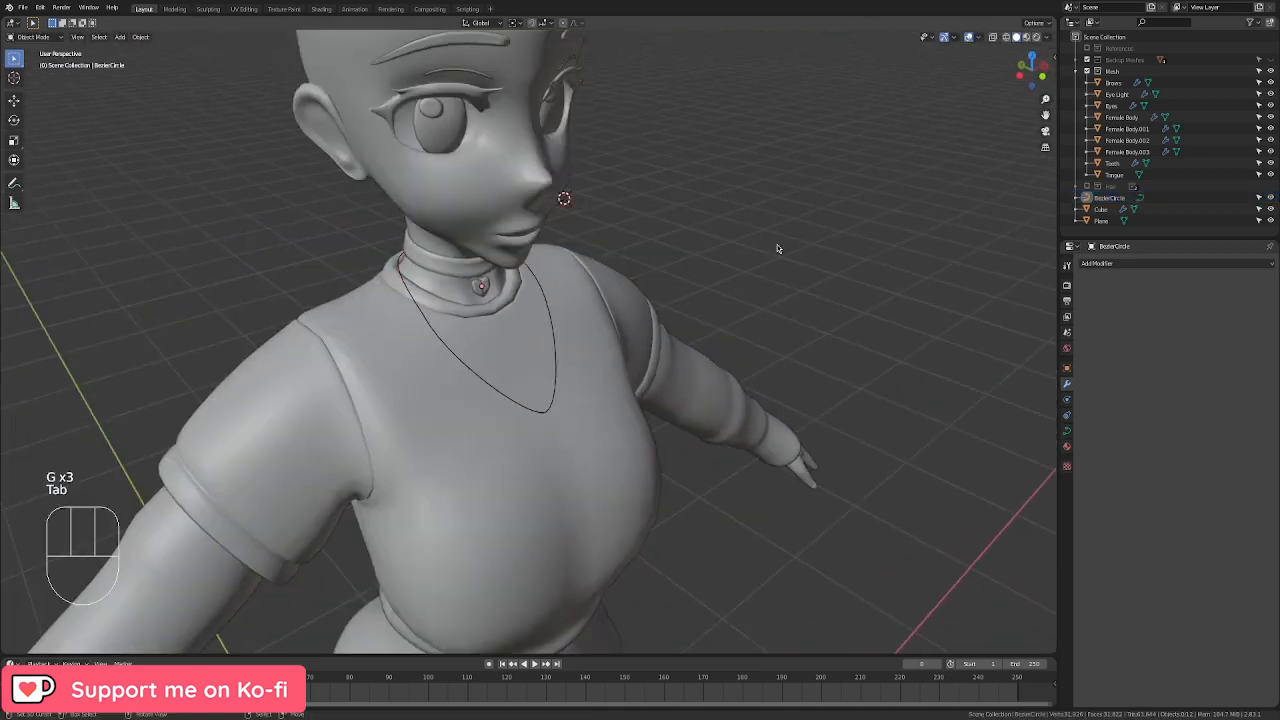
pyautogui.moveTo(777, 249); pyautogui.dragTo(574, 283, button='middle')
# Step: Add a second Bezier circle and scale it down to a small profile ring
pyautogui.click(124, 42)
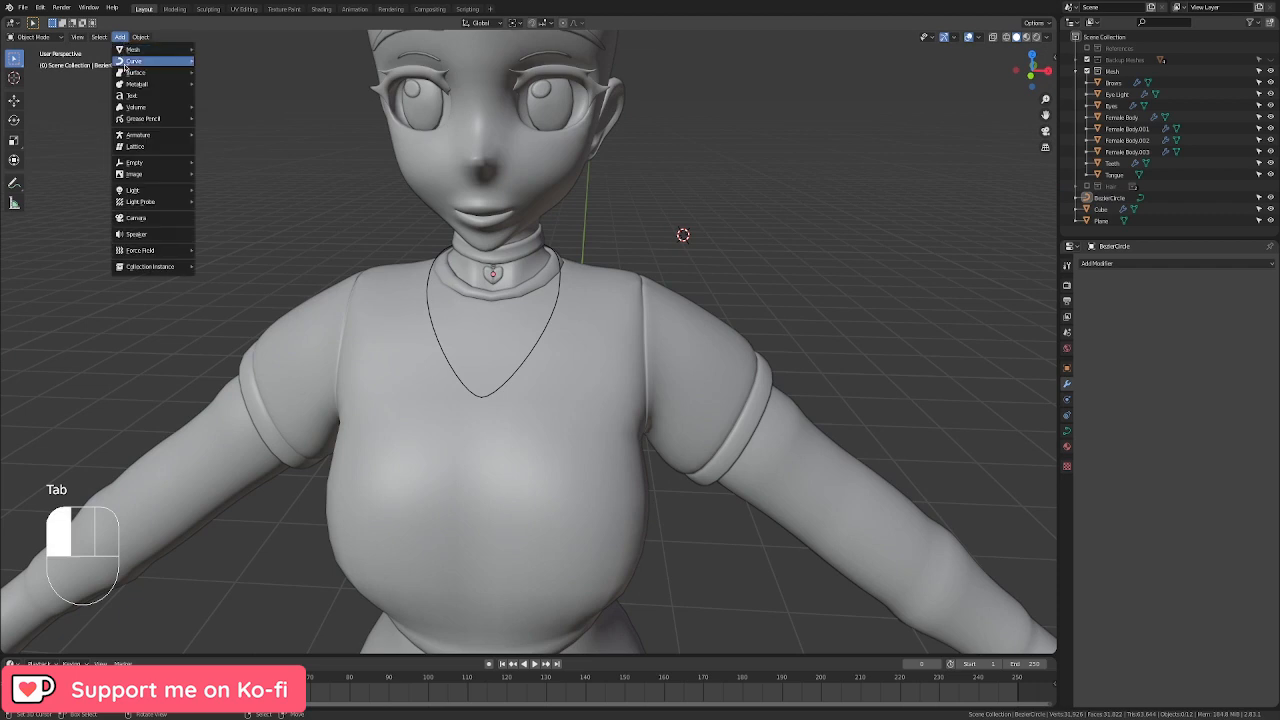
pyautogui.click(134, 39)
pyautogui.click(118, 39)
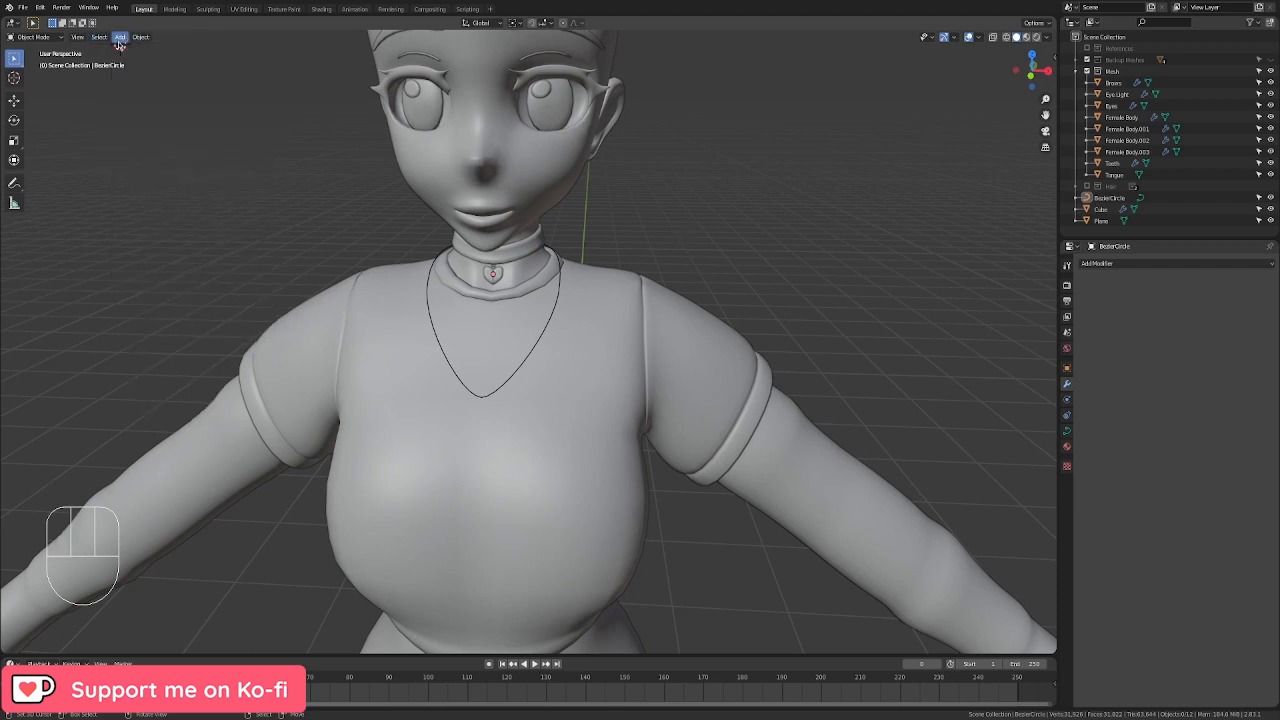
pyautogui.click(119, 39)
pyautogui.moveTo(128, 62)
pyautogui.click(236, 75)
pyautogui.keyDown('shift'); pyautogui.moveTo(750, 240); pyautogui.dragTo(880, 440, button='middle'); pyautogui.keyUp('shift')
pyautogui.press('s')
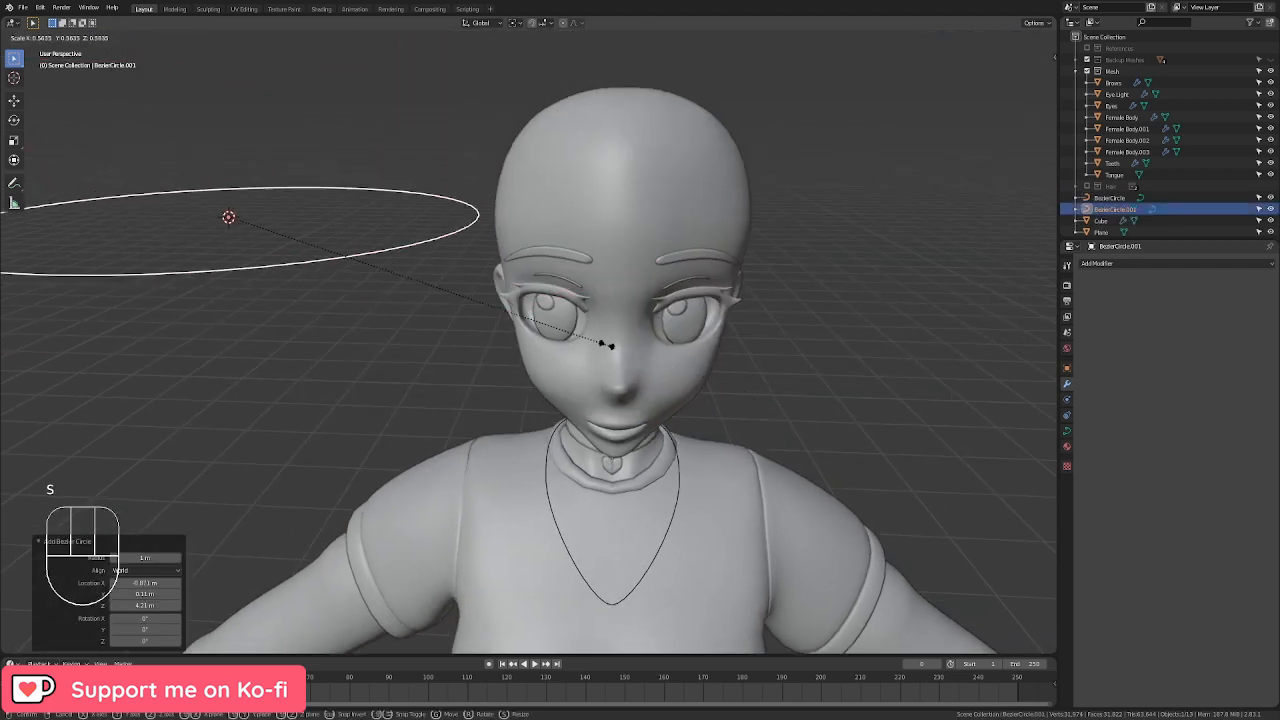
pyautogui.click(330, 225)
pyautogui.press('s')
pyautogui.click(340, 253)
# Step: Assign BezierCircle.001 as the bevel object of the necklace curve
pyautogui.click(683, 467)
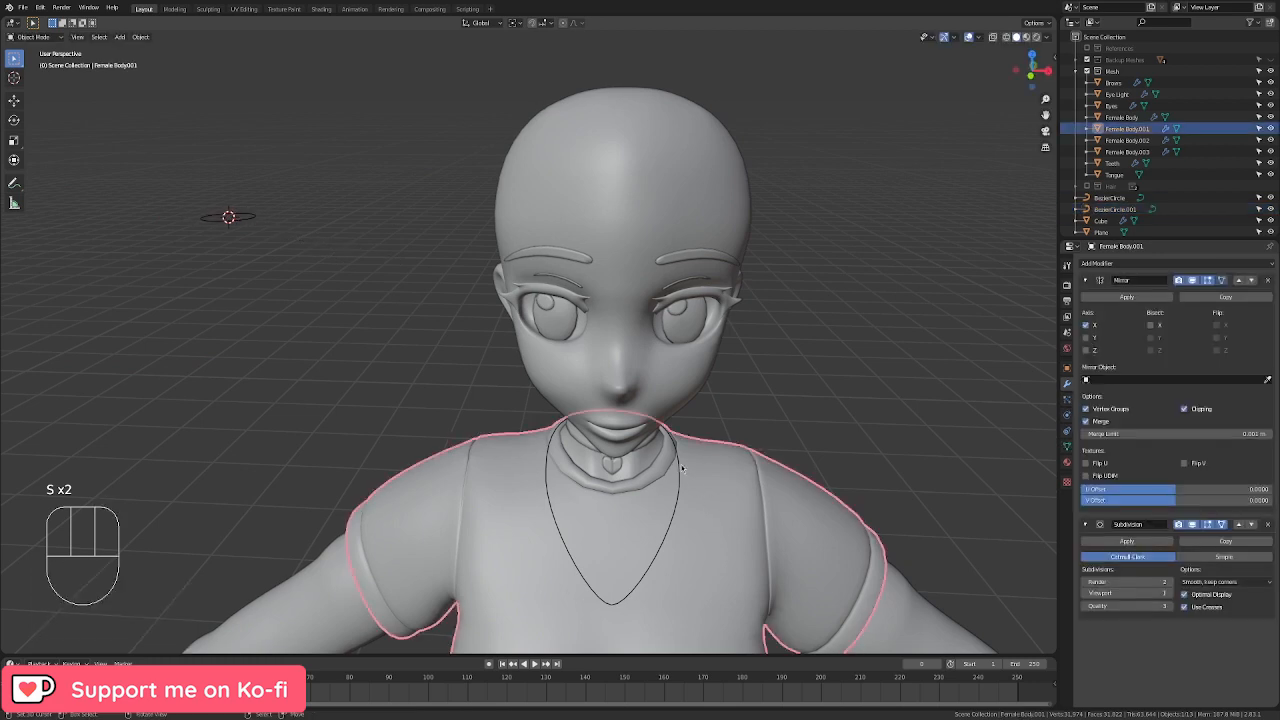
pyautogui.click(678, 456)
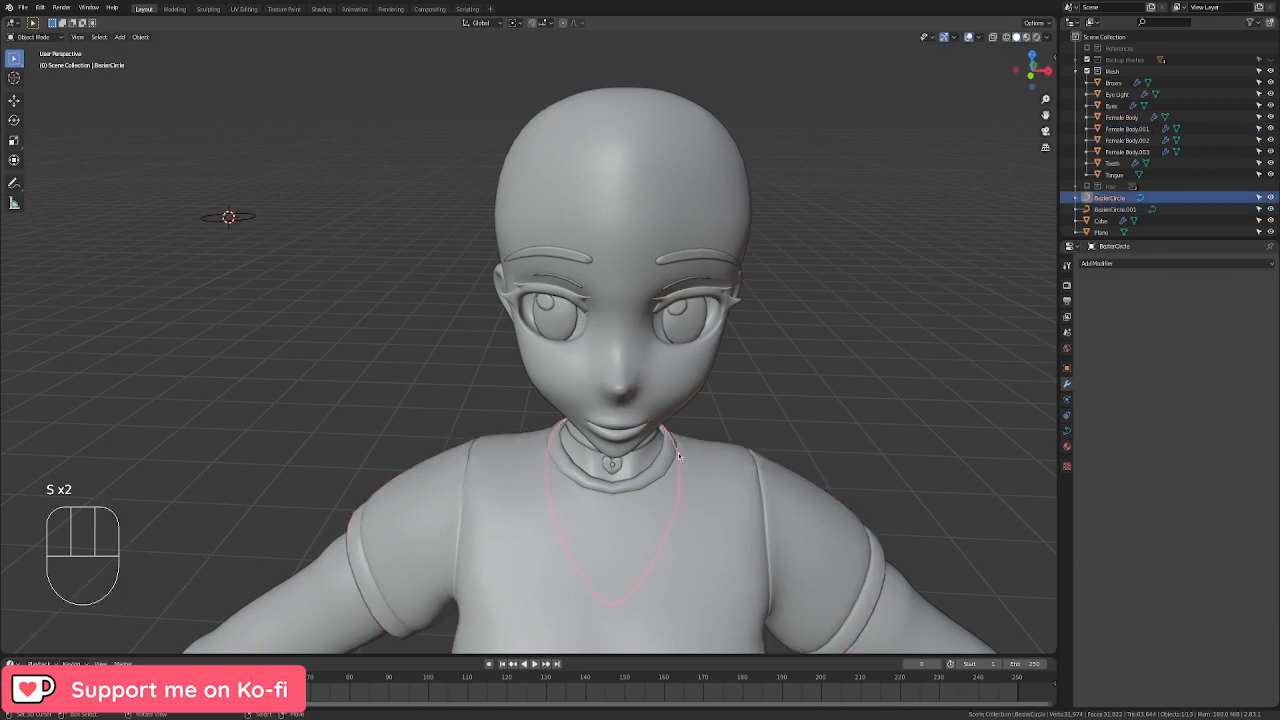
pyautogui.click(1067, 431)
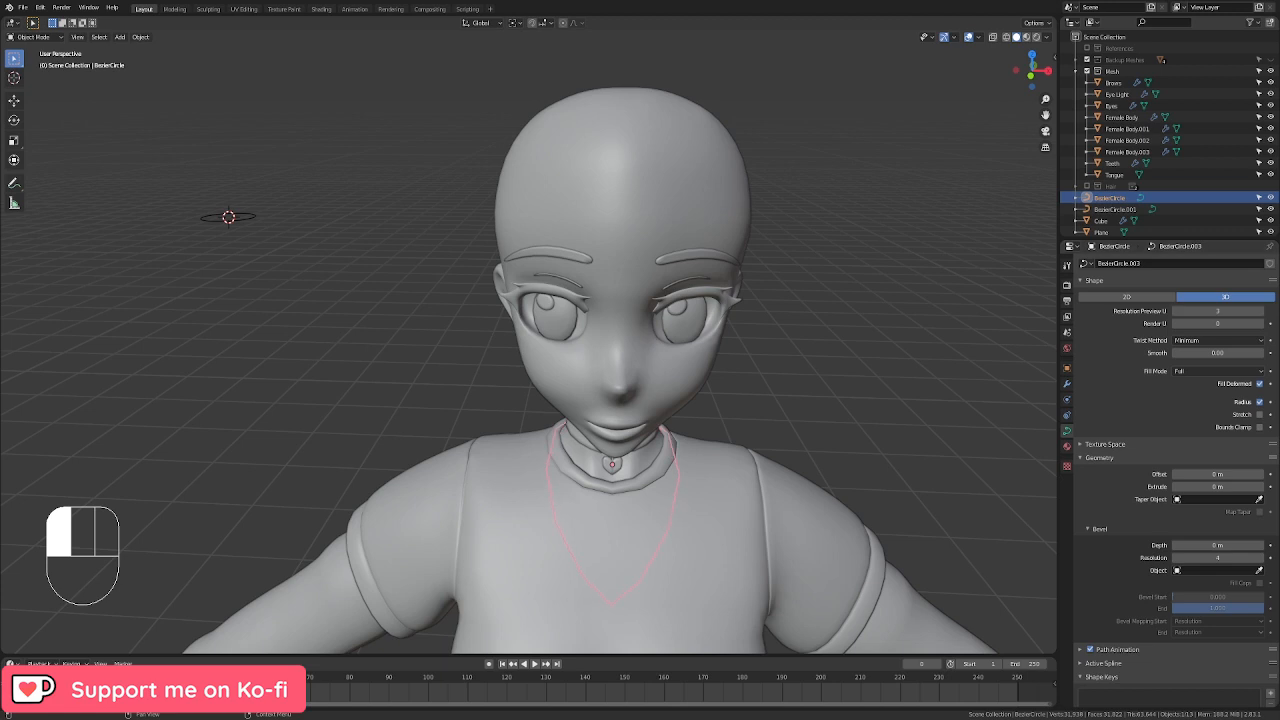
pyautogui.click(1210, 571)
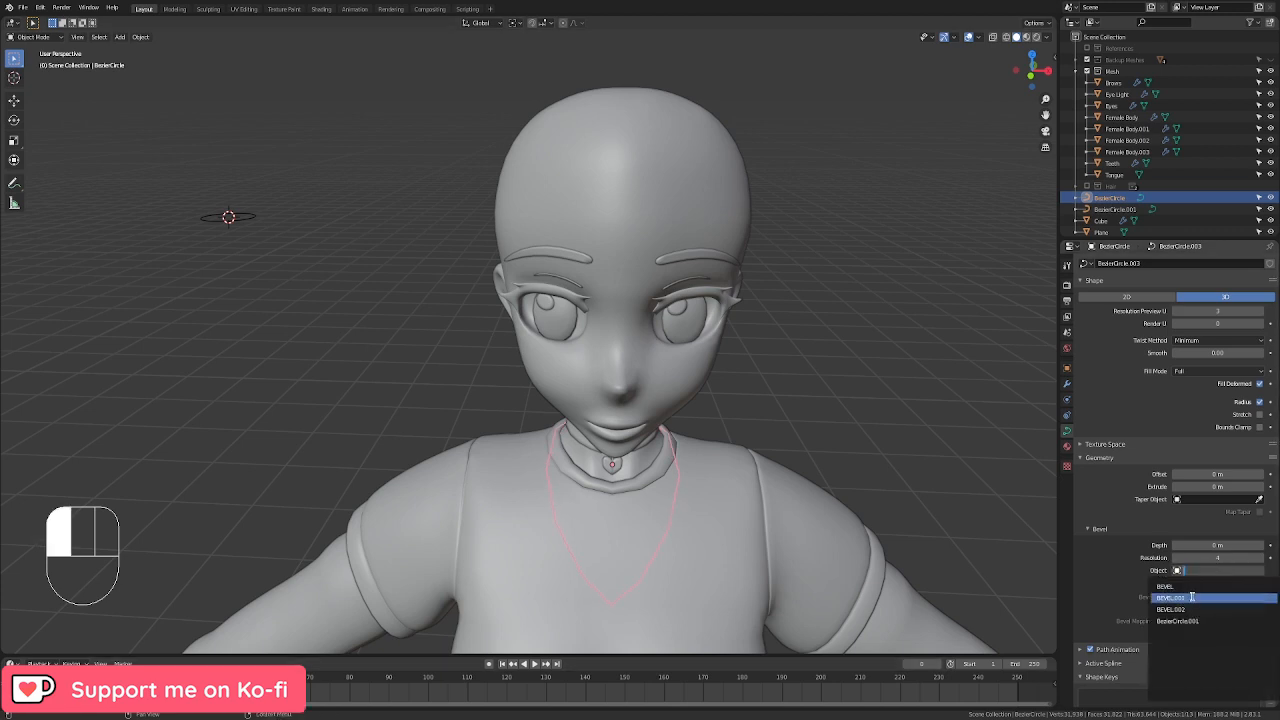
pyautogui.click(1199, 619)
# Step: Scale down the profile circle to thin the necklace and move it closer to the character's neck
pyautogui.moveTo(674, 474); pyautogui.dragTo(650, 428, button='middle')
pyautogui.click(265, 250)
pyautogui.press('s')
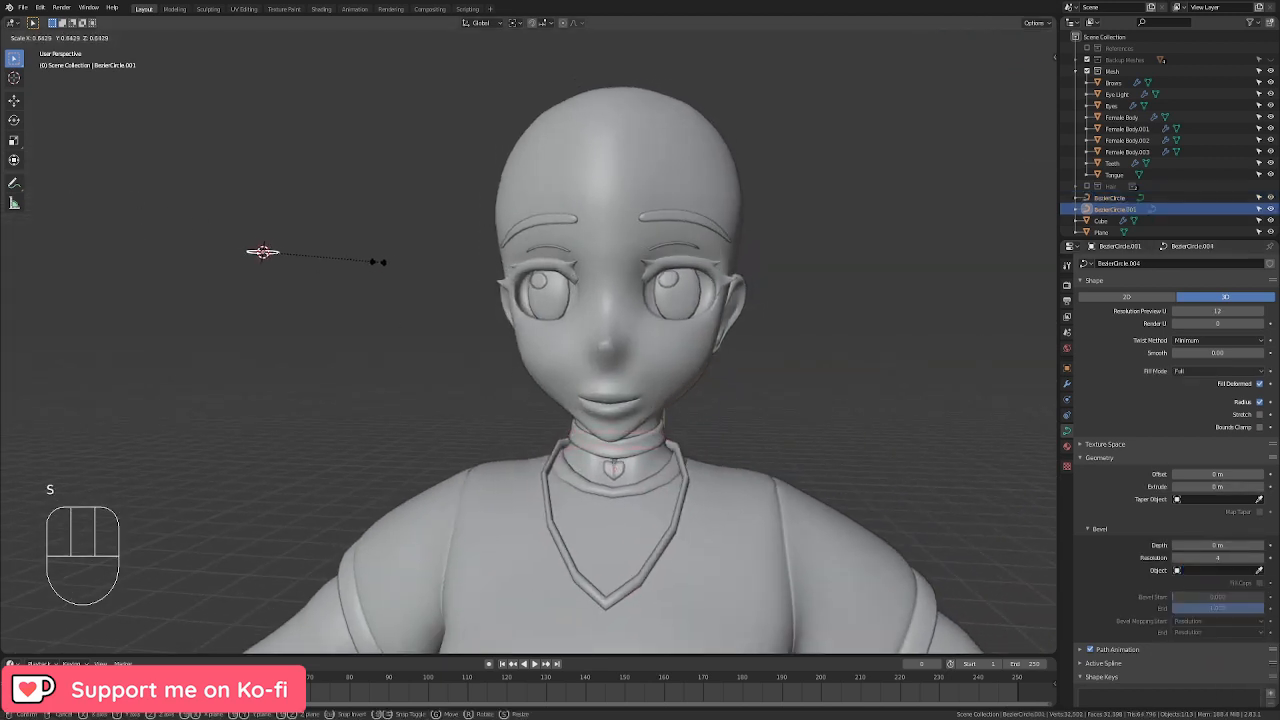
pyautogui.click(373, 258)
pyautogui.press('g')
pyautogui.click(572, 414)
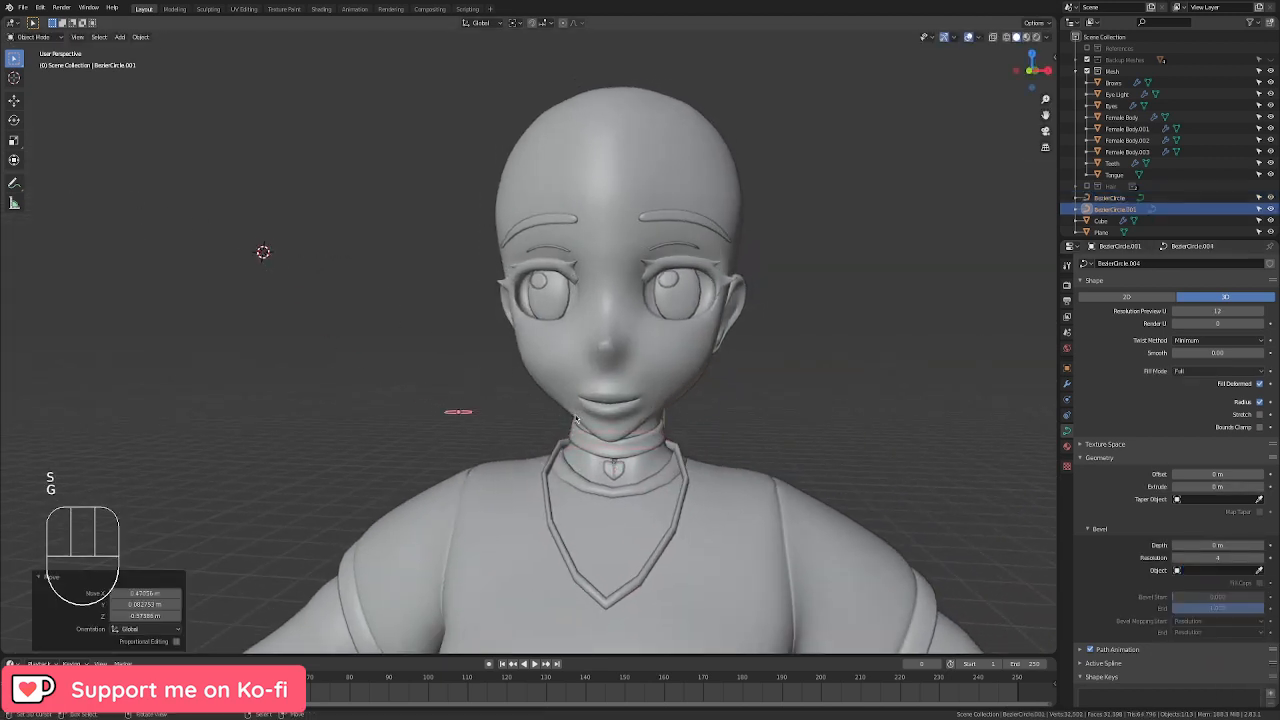
# Step: Fine-tune the scale of the profile circle to adjust the necklace's thickness
pyautogui.keyDown('shift'); pyautogui.moveTo(640, 420); pyautogui.dragTo(614, 210, button='middle'); pyautogui.keyUp('shift')
pyautogui.scroll(2, 614, 210)
pyautogui.press('s')
pyautogui.click(548, 179)
pyautogui.moveTo(690, 178); pyautogui.dragTo(632, 204, button='middle')
pyautogui.press('s')
pyautogui.click(721, 194)
# Step: Select the necklace curve, try a preview resolution of 4 and set it back to 3
pyautogui.moveTo(721, 194); pyautogui.dragTo(775, 350, button='middle')
pyautogui.press('Tab')
pyautogui.press('Tab')
pyautogui.click(685, 205)
pyautogui.scroll(2, 813, 210)
pyautogui.moveTo(775, 350); pyautogui.dragTo(700, 400, button='middle')
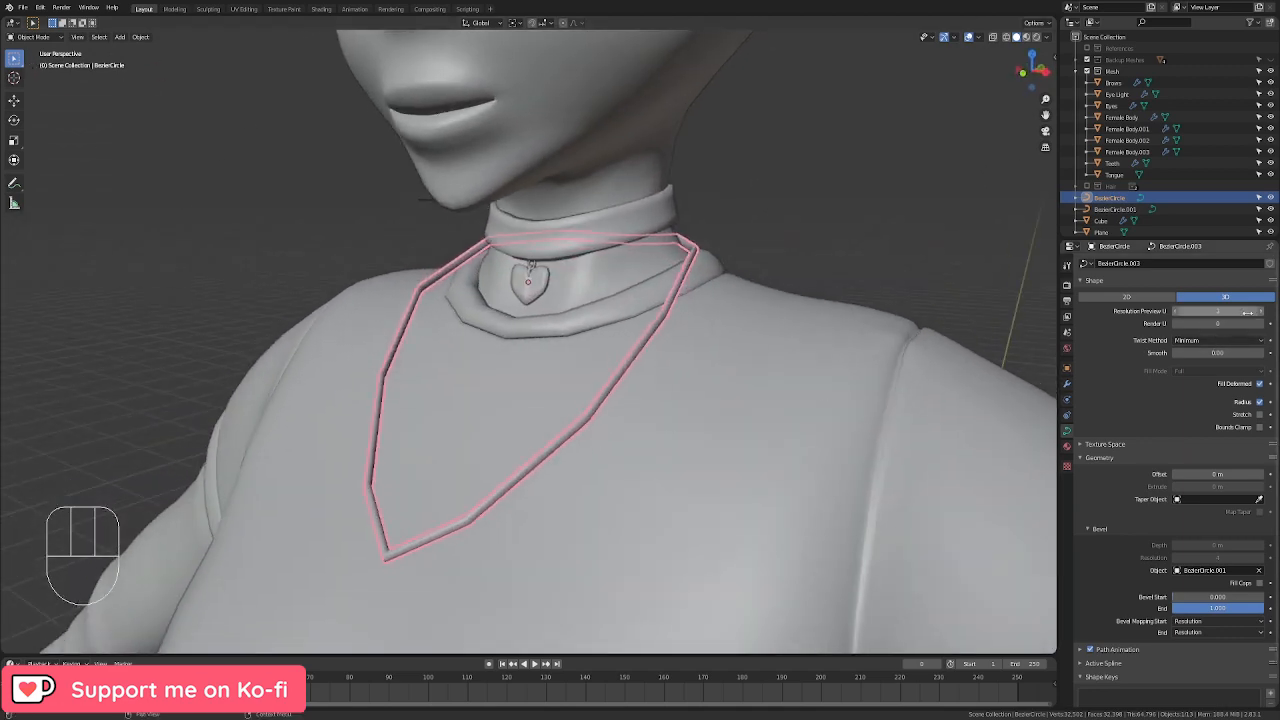
pyautogui.click(1259, 311)
pyautogui.moveTo(865, 322); pyautogui.dragTo(936, 304, button='middle')
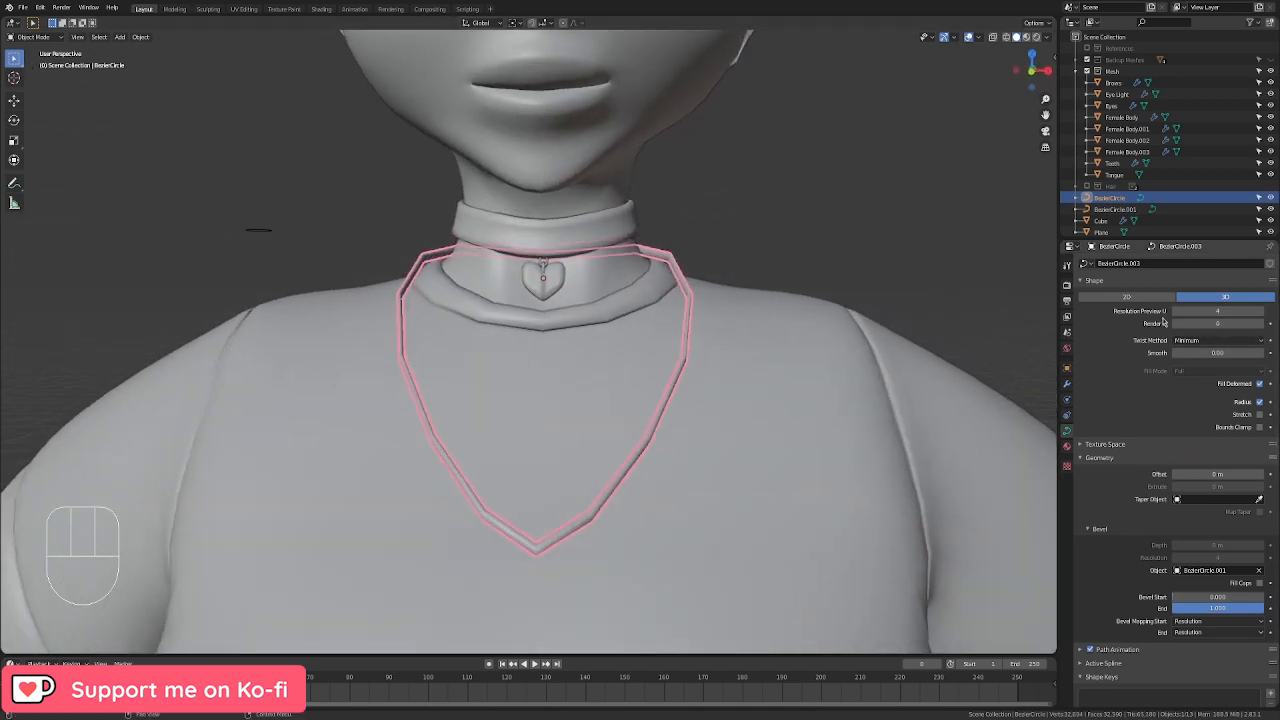
pyautogui.click(1175, 312)
pyautogui.moveTo(823, 250); pyautogui.dragTo(770, 270, button='middle')
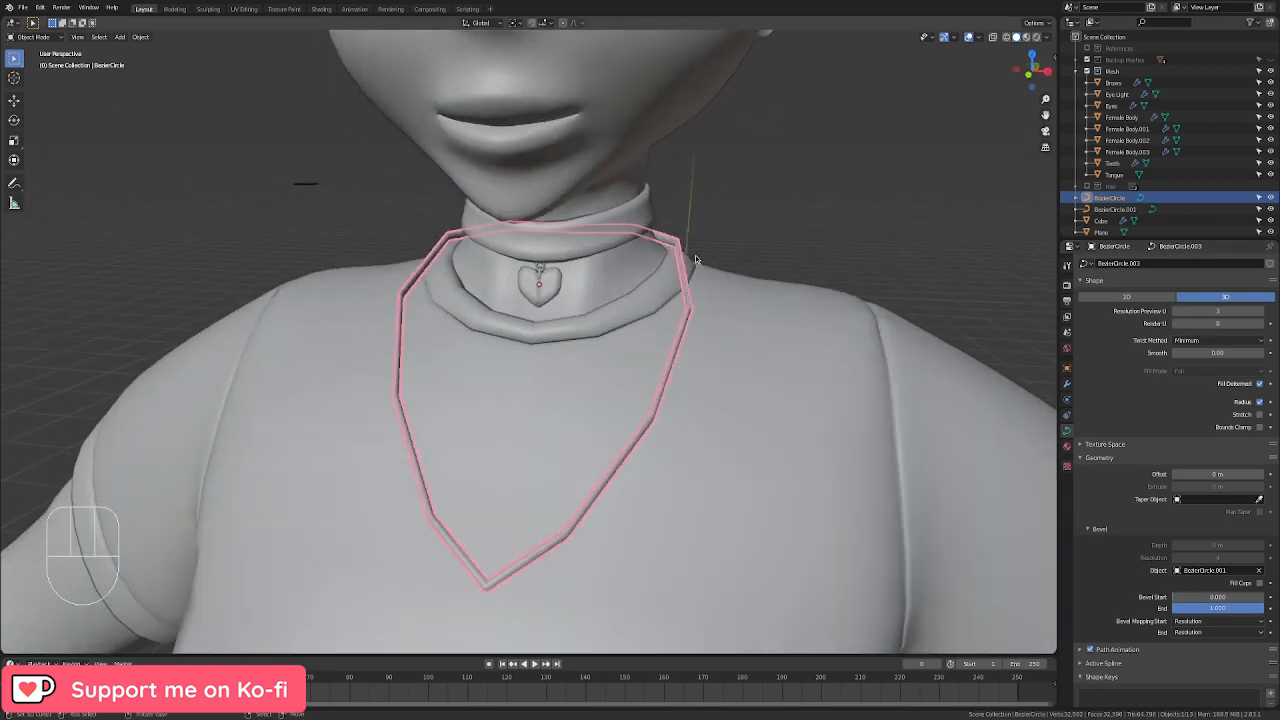
pyautogui.scroll(-5, 641, 355)
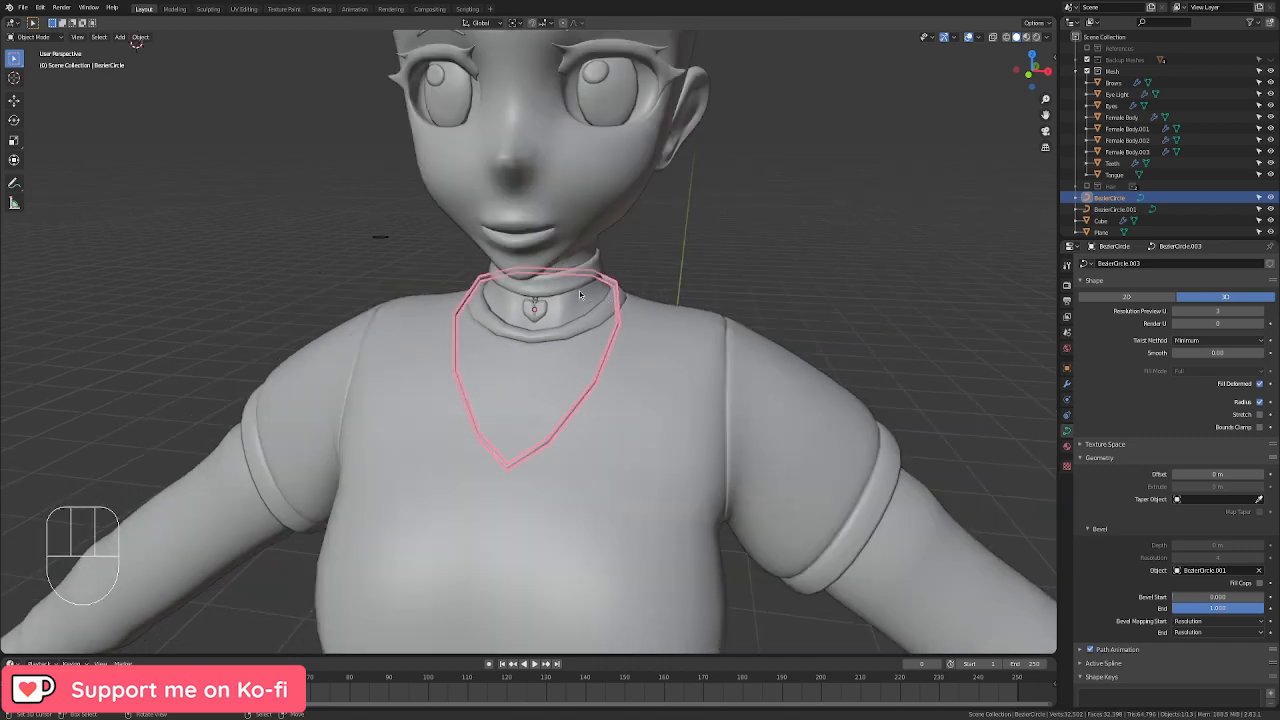
# Step: Select the necklace curve and convert it to a mesh
pyautogui.click(750, 254)
pyautogui.moveTo(750, 254)
pyautogui.mouseDown(button='middle')
pyautogui.moveTo(935, 252)
pyautogui.moveTo(763, 249)
pyautogui.mouseUp(button='middle')
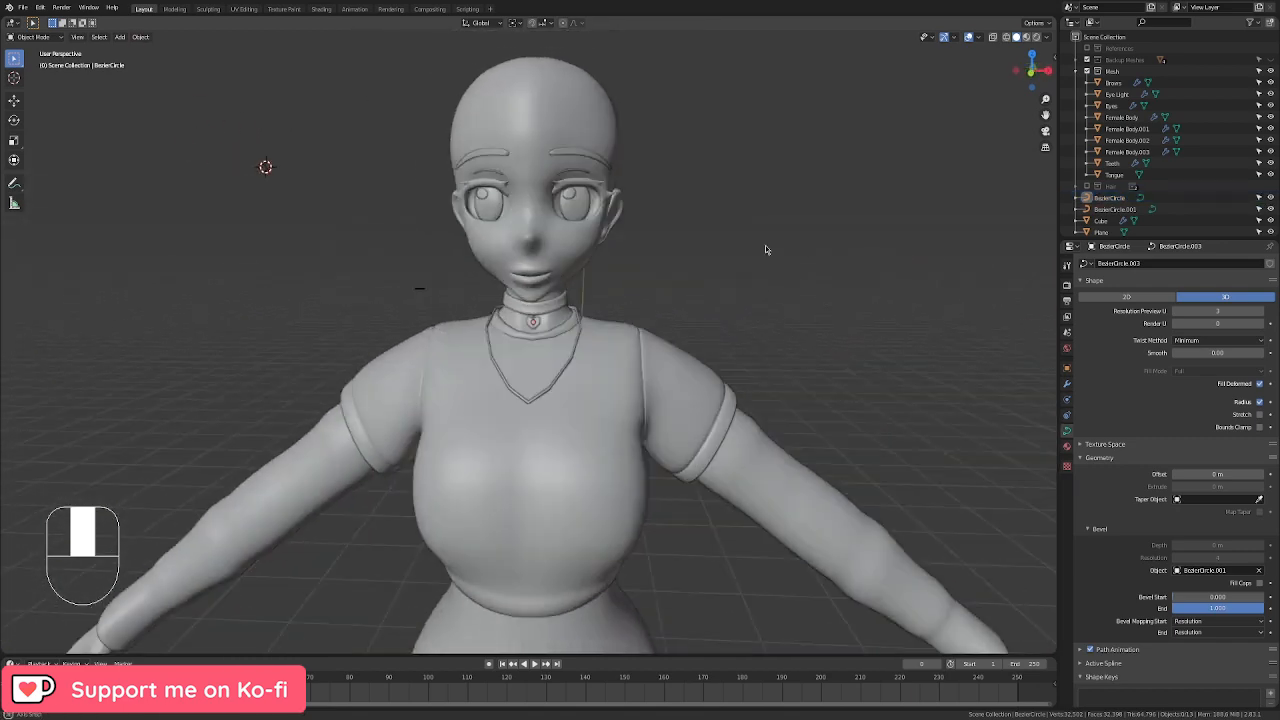
pyautogui.click(581, 322)
pyautogui.click(581, 322)
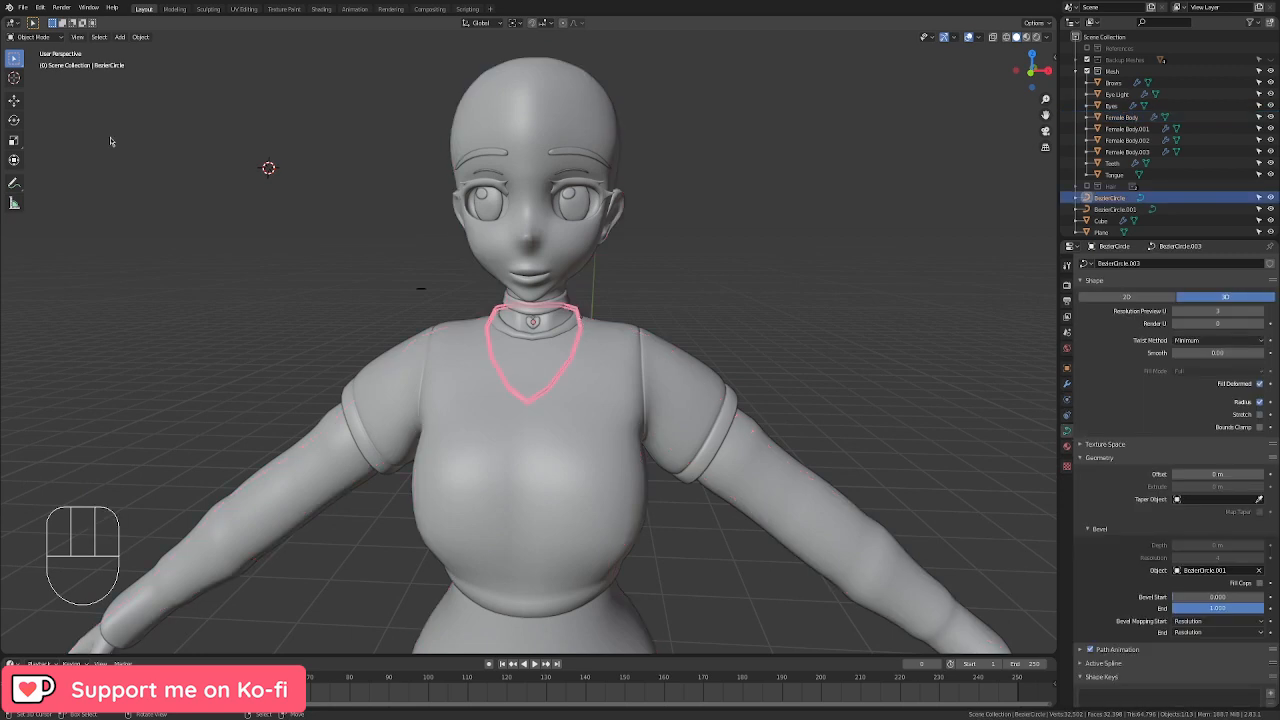
pyautogui.click(141, 37)
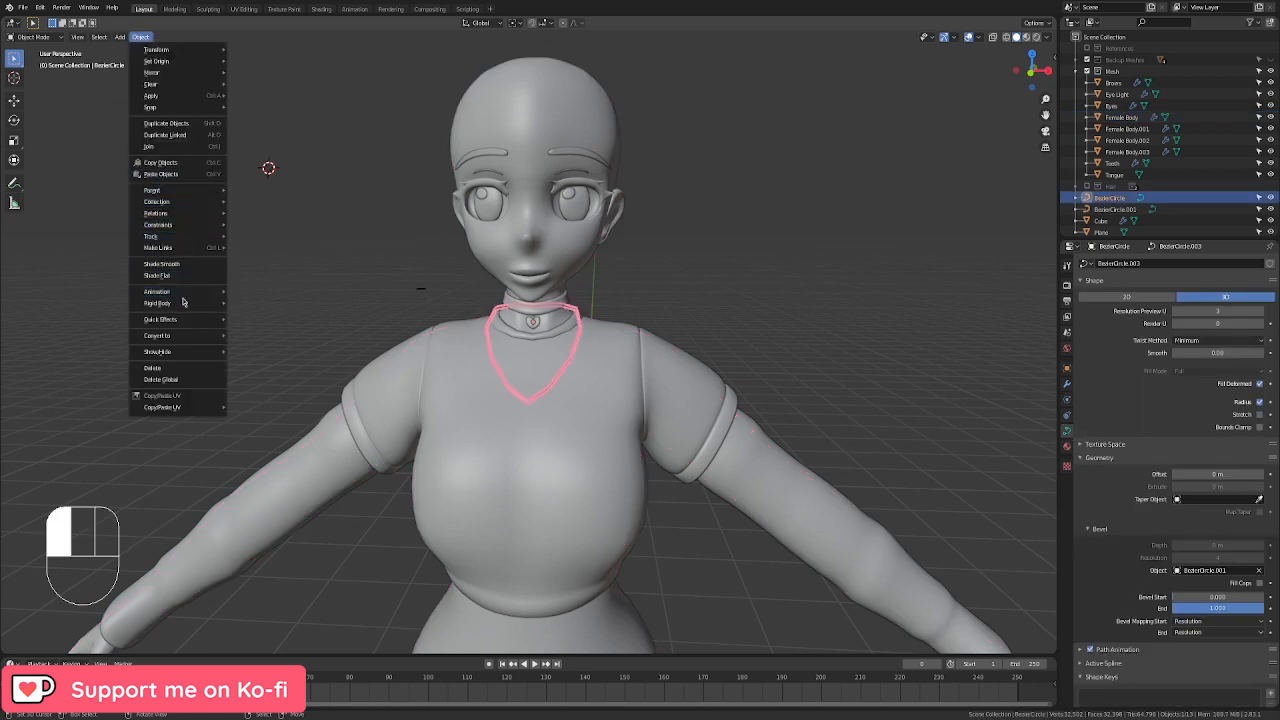
pyautogui.moveTo(182, 324)
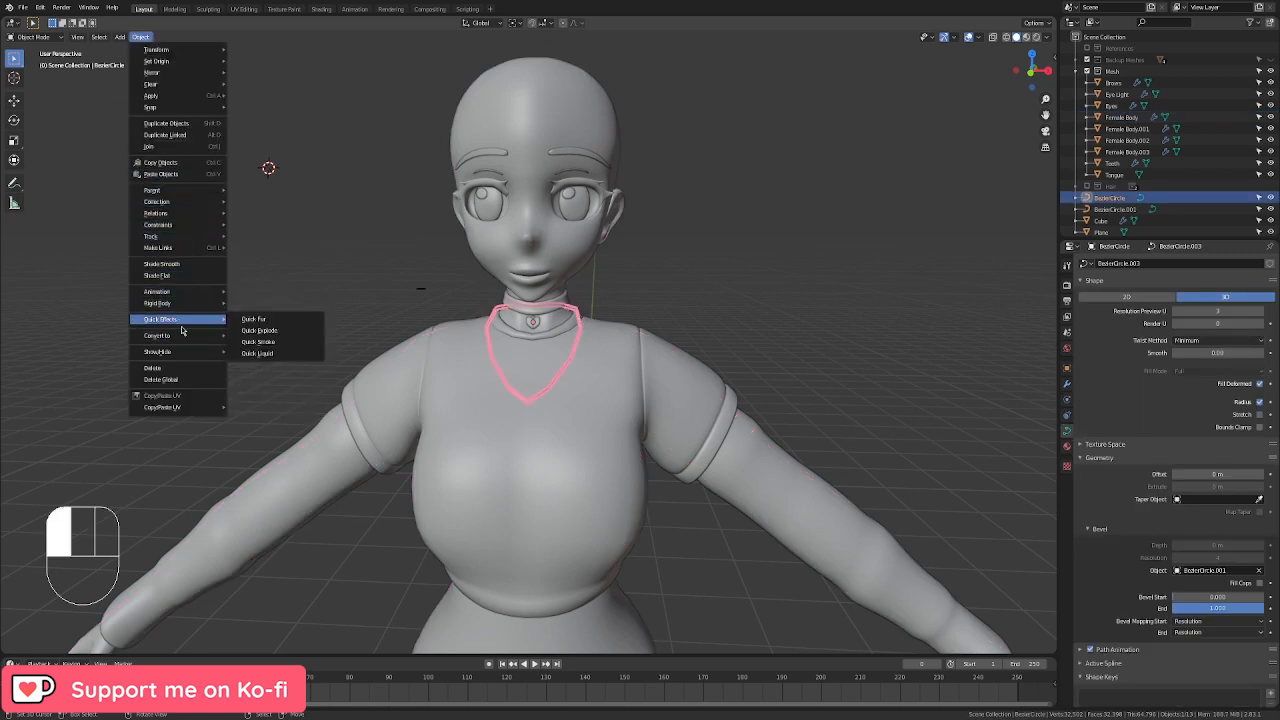
pyautogui.click(259, 348)
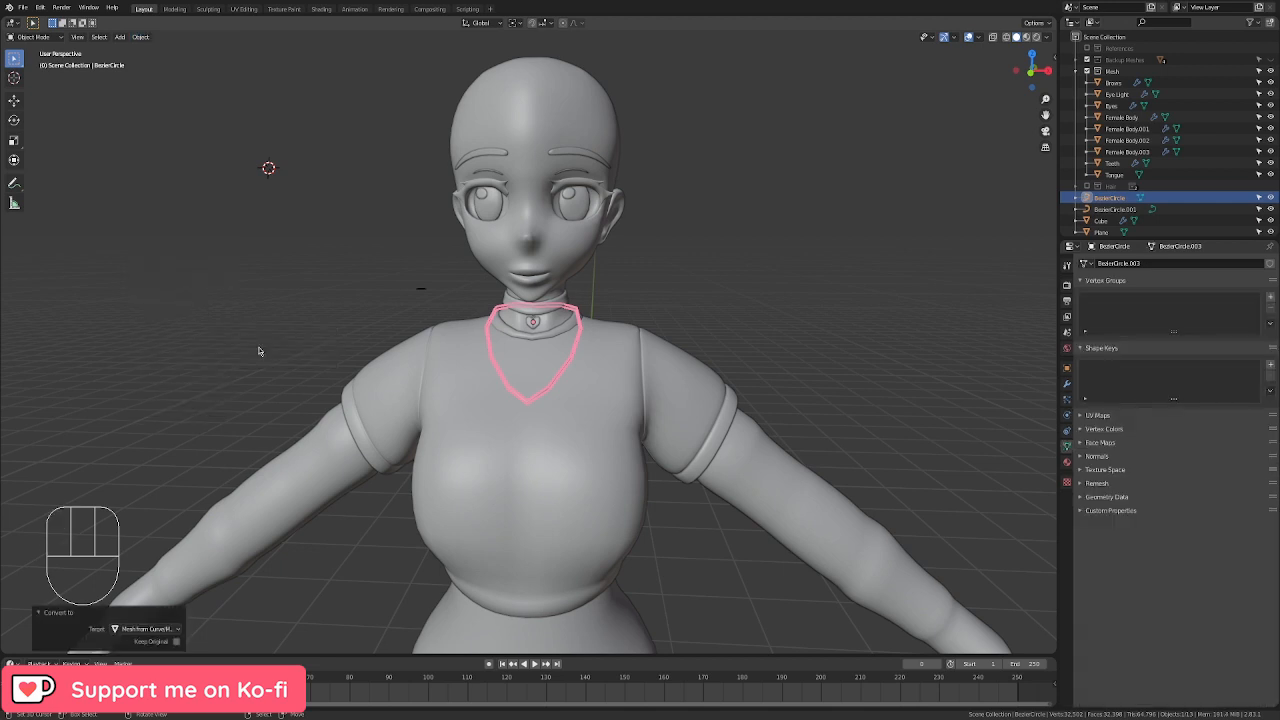
# Step: Delete the profile circle BezierCircle.001 beside the character
pyautogui.scroll(-1, 345, 300)
pyautogui.click(437, 298)
pyautogui.press('x')
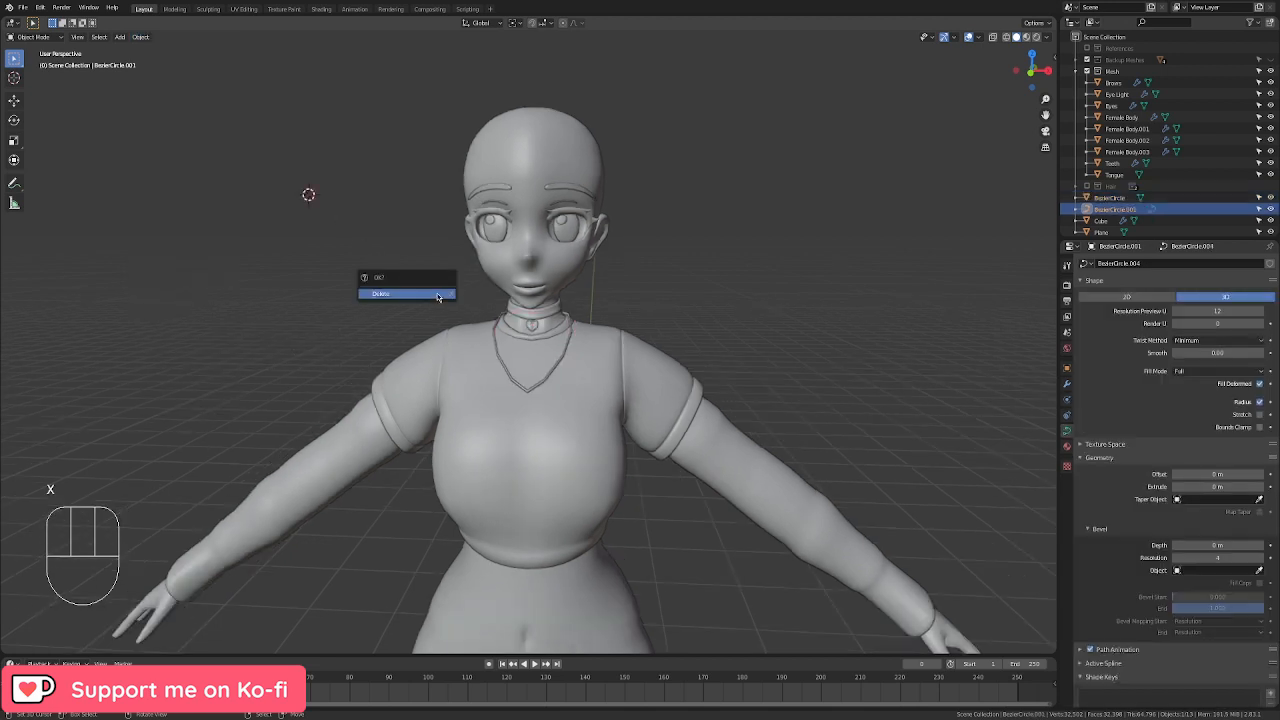
pyautogui.click(438, 295)
# Step: Select the small padlock at the world origin and raise it about 3.57 m along Z to the necklace's lowest point
pyautogui.scroll(-2, 563, 351)
pyautogui.keyDown('shift'); pyautogui.moveTo(567, 391); pyautogui.dragTo(608, 220, button='middle'); pyautogui.keyUp('shift')
pyautogui.scroll(1, 611, 220)
pyautogui.scroll(-3, 608, 400)
pyautogui.keyDown('shift'); pyautogui.moveTo(609, 410); pyautogui.dragTo(600, 300, button='middle'); pyautogui.keyUp('shift')
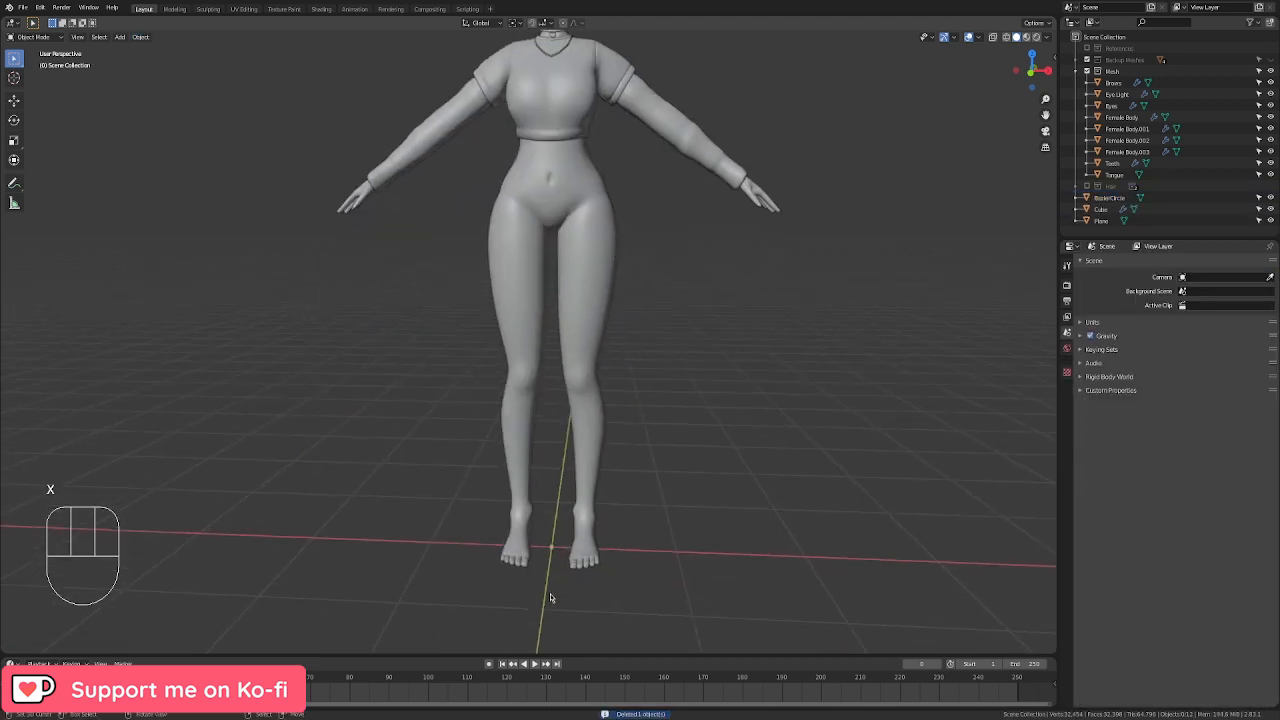
pyautogui.rightClick(551, 548)
pyautogui.press('KP_1')
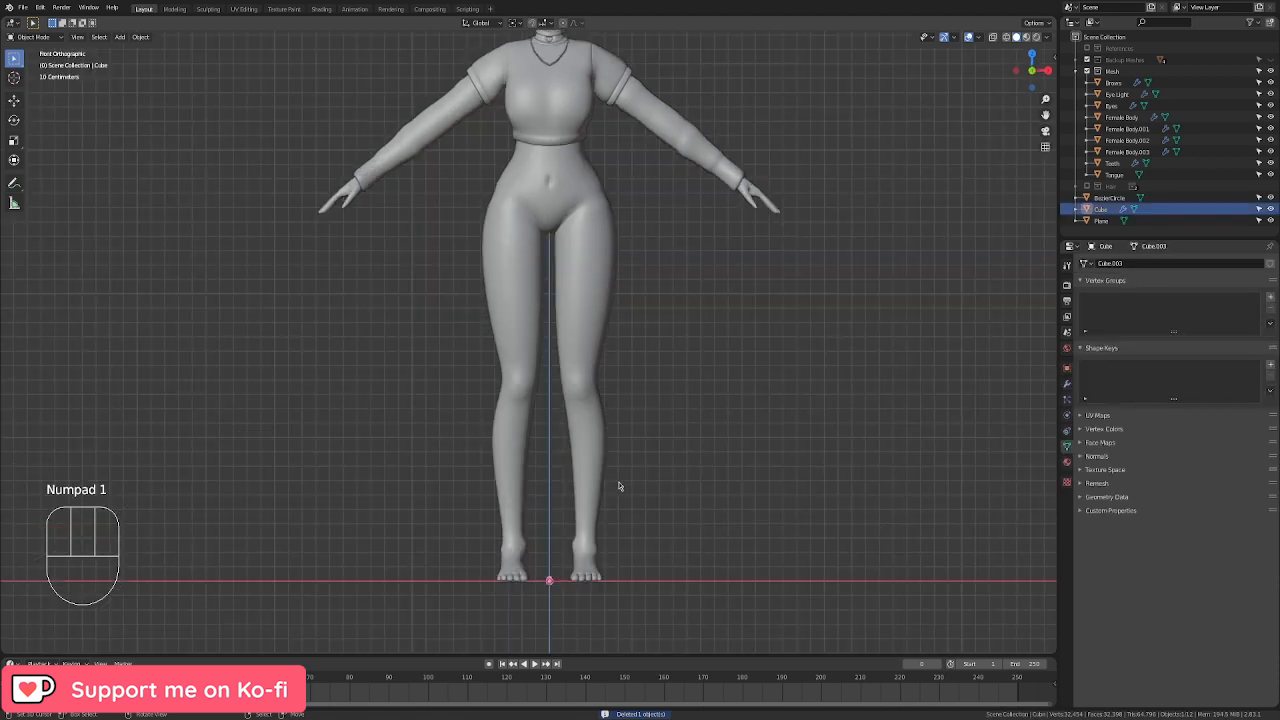
pyautogui.keyDown('shift'); pyautogui.moveTo(607, 428); pyautogui.dragTo(586, 530, button='middle'); pyautogui.keyUp('shift')
pyautogui.press('g')
pyautogui.press('z')
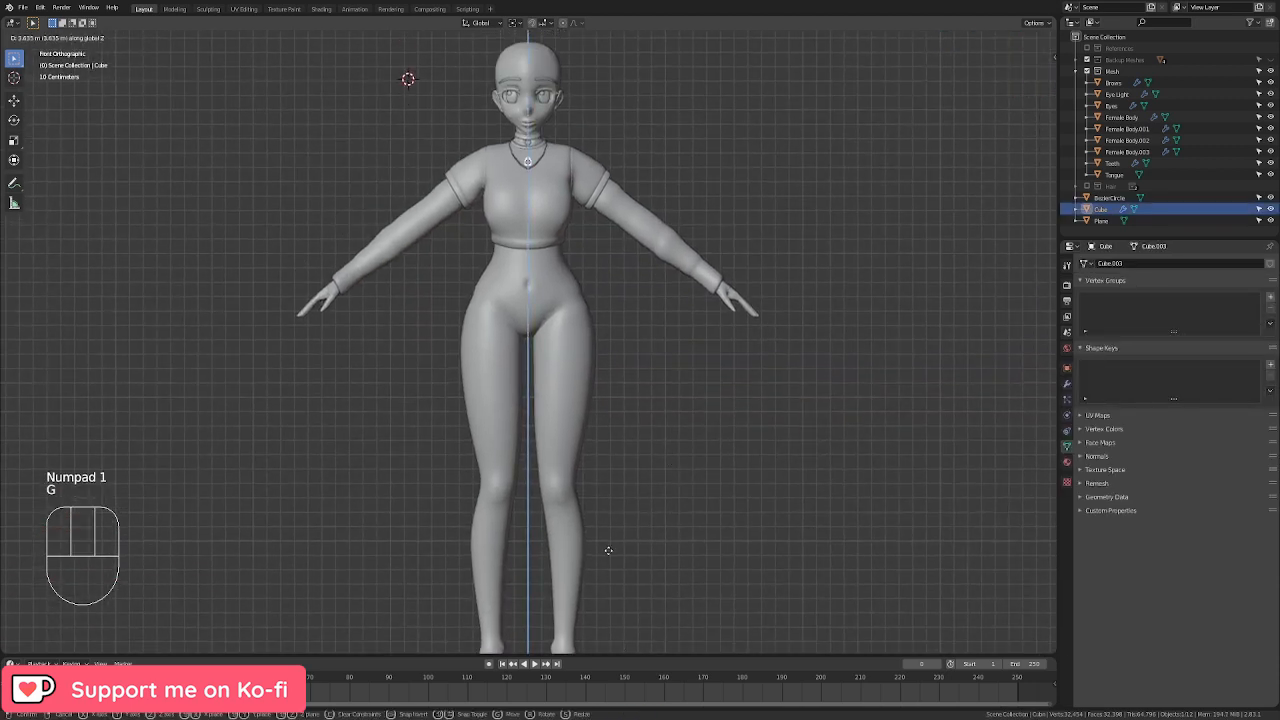
pyautogui.click(611, 559)
# Step: Move the padlock forward about 0.33 m along Y so it sits at the front of the necklace
pyautogui.keyDown('shift'); pyautogui.moveTo(598, 448); pyautogui.dragTo(600, 586, button='middle'); pyautogui.keyUp('shift')
pyautogui.scroll(7, 614, 370)
pyautogui.keyDown('shift'); pyautogui.moveTo(556, 298); pyautogui.dragTo(696, 398, button='middle'); pyautogui.keyUp('shift')
pyautogui.moveTo(696, 398); pyautogui.dragTo(700, 430, button='middle')
pyautogui.press('g')
pyautogui.press('y')
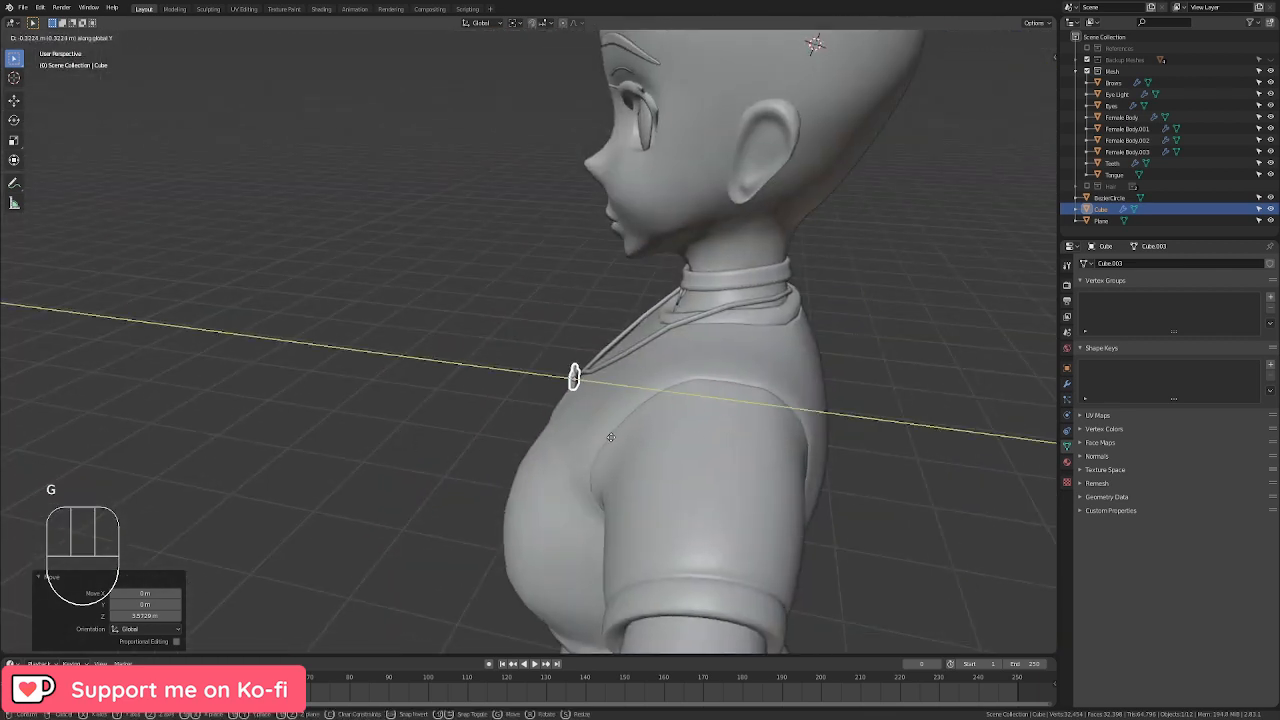
pyautogui.click(635, 423)
# Step: Rotate the padlock about -48.7° around X to follow the necklace's slope and lower it slightly along Z onto the tip
pyautogui.press('KP_3')
pyautogui.scroll(5, 635, 423)
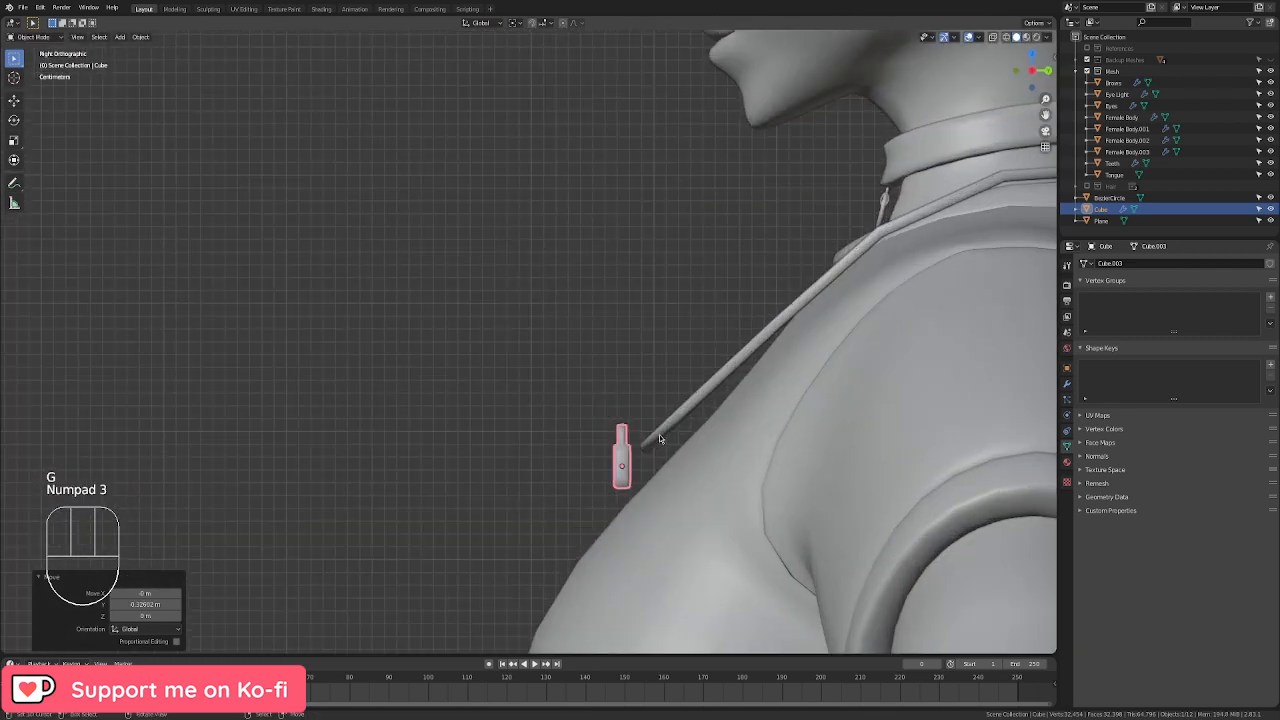
pyautogui.press('r')
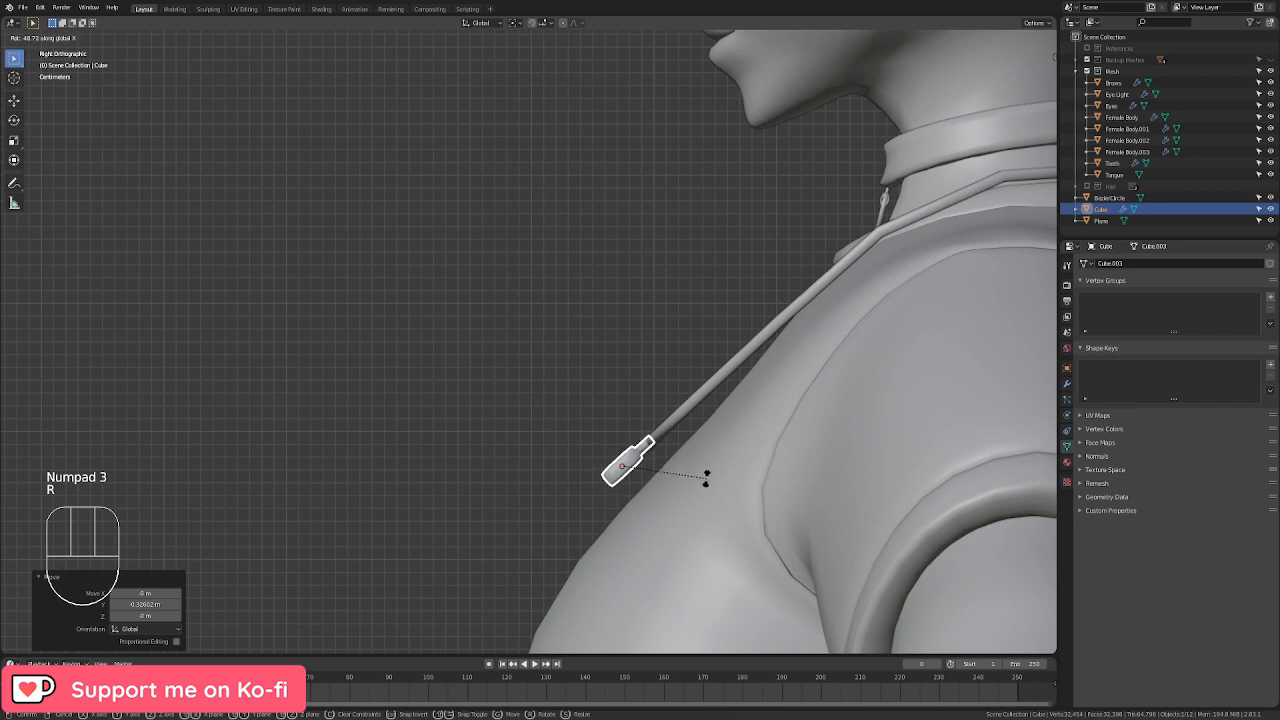
pyautogui.click(707, 476)
pyautogui.press('KP_1')
pyautogui.scroll(5, 634, 508)
pyautogui.keyDown('shift'); pyautogui.moveTo(634, 508); pyautogui.dragTo(690, 406, button='middle'); pyautogui.keyUp('shift')
pyautogui.press('g')
pyautogui.press('z')
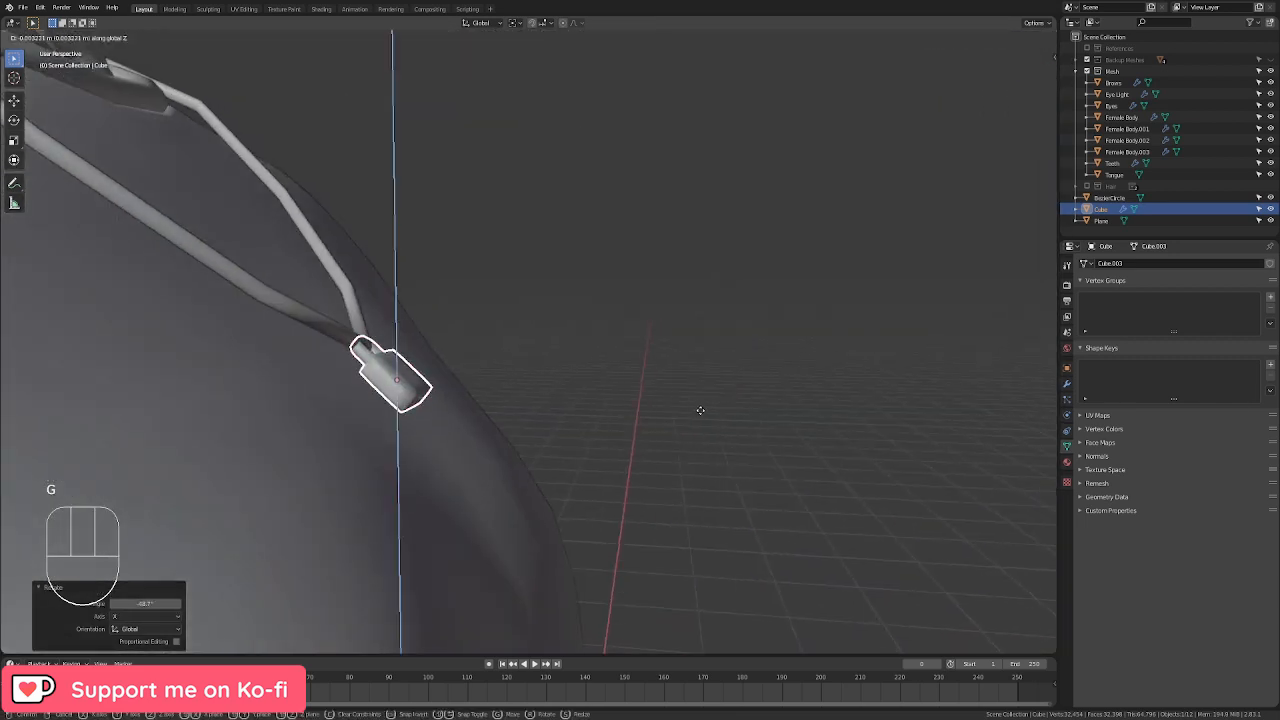
pyautogui.click(700, 410)
# Step: Rotate the padlock around X to hang more upright and adjust its height along Z at the necklace tip
pyautogui.press('KP_1')
pyautogui.scroll(3, 640, 410)
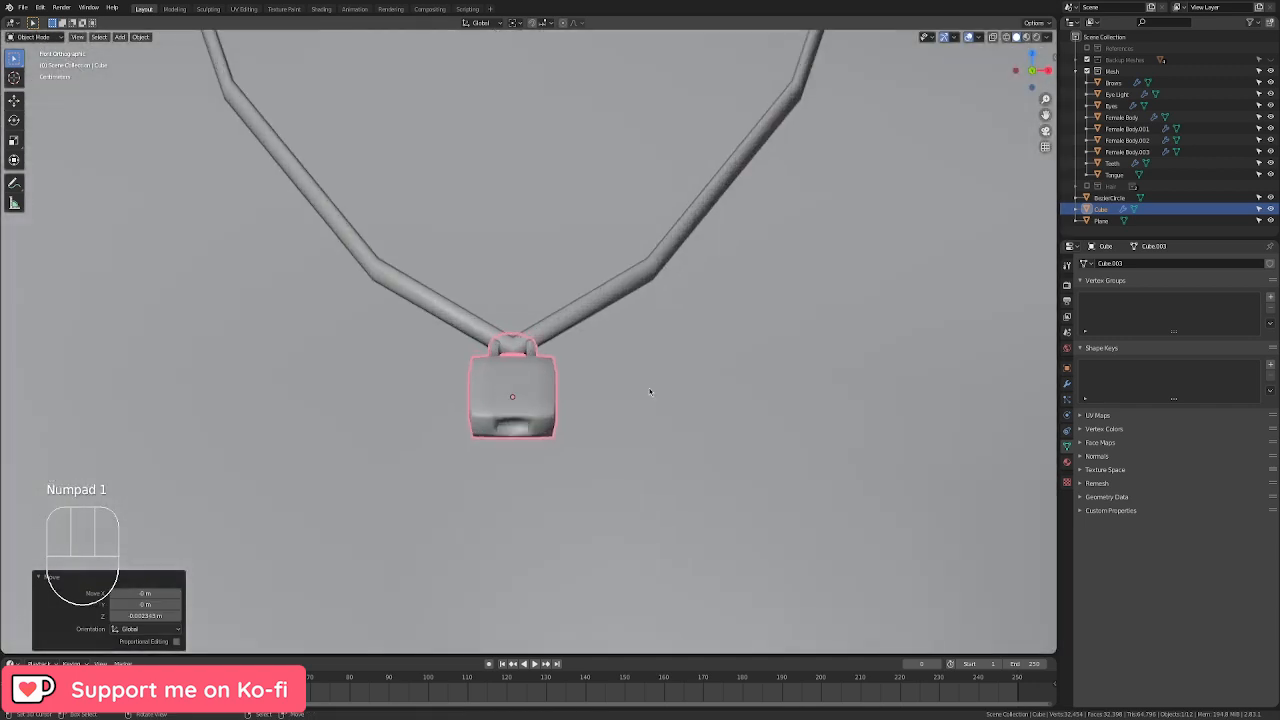
pyautogui.press('r')
pyautogui.press('x')
pyautogui.click(663, 444)
pyautogui.press('g')
pyautogui.press('z')
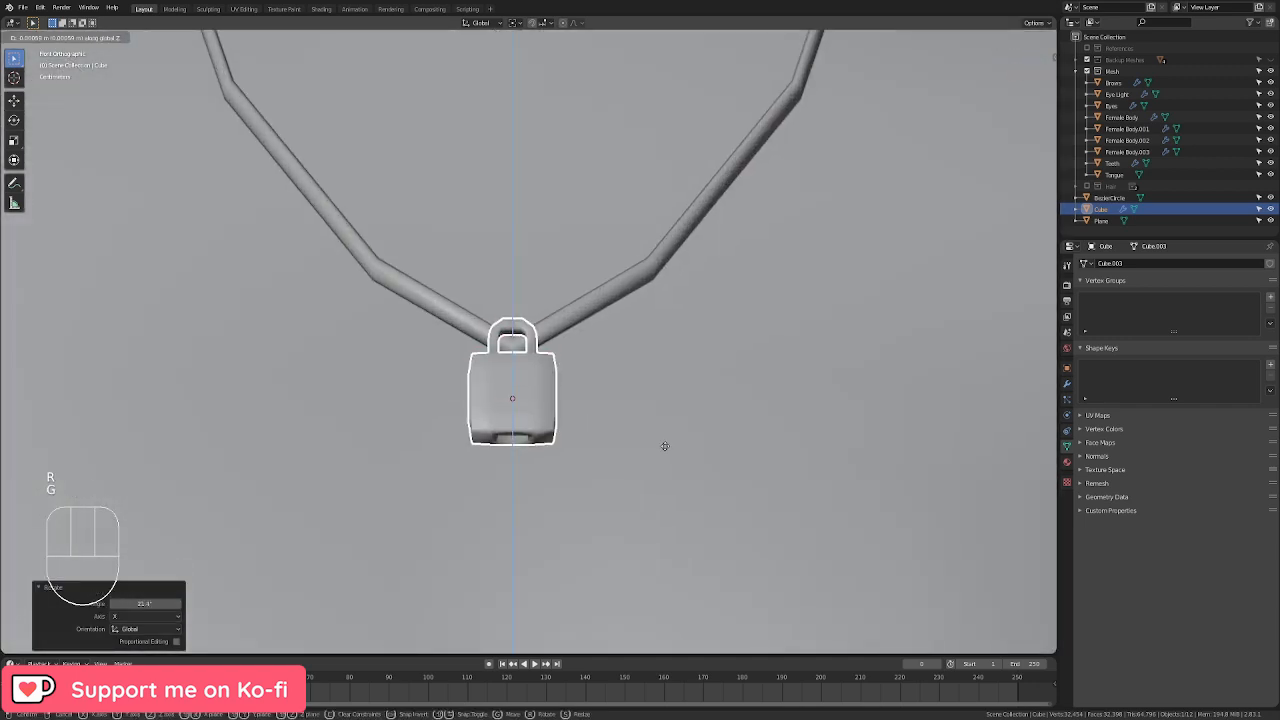
pyautogui.click(671, 471)
# Step: Shift the padlock slightly along Y toward the chest and fine-tune its tilt around X
pyautogui.moveTo(671, 471); pyautogui.dragTo(447, 439, button='middle')
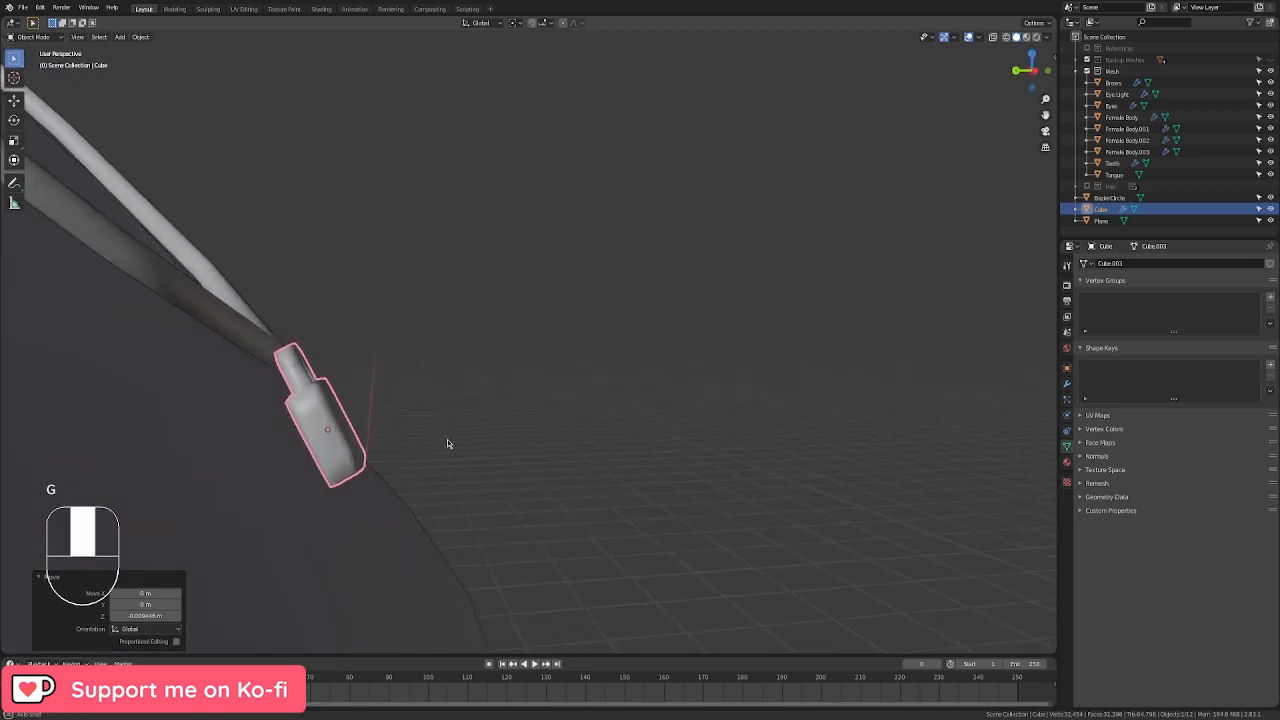
pyautogui.press('g')
pyautogui.press('y')
pyautogui.click(457, 442)
pyautogui.press('r')
pyautogui.press('x')
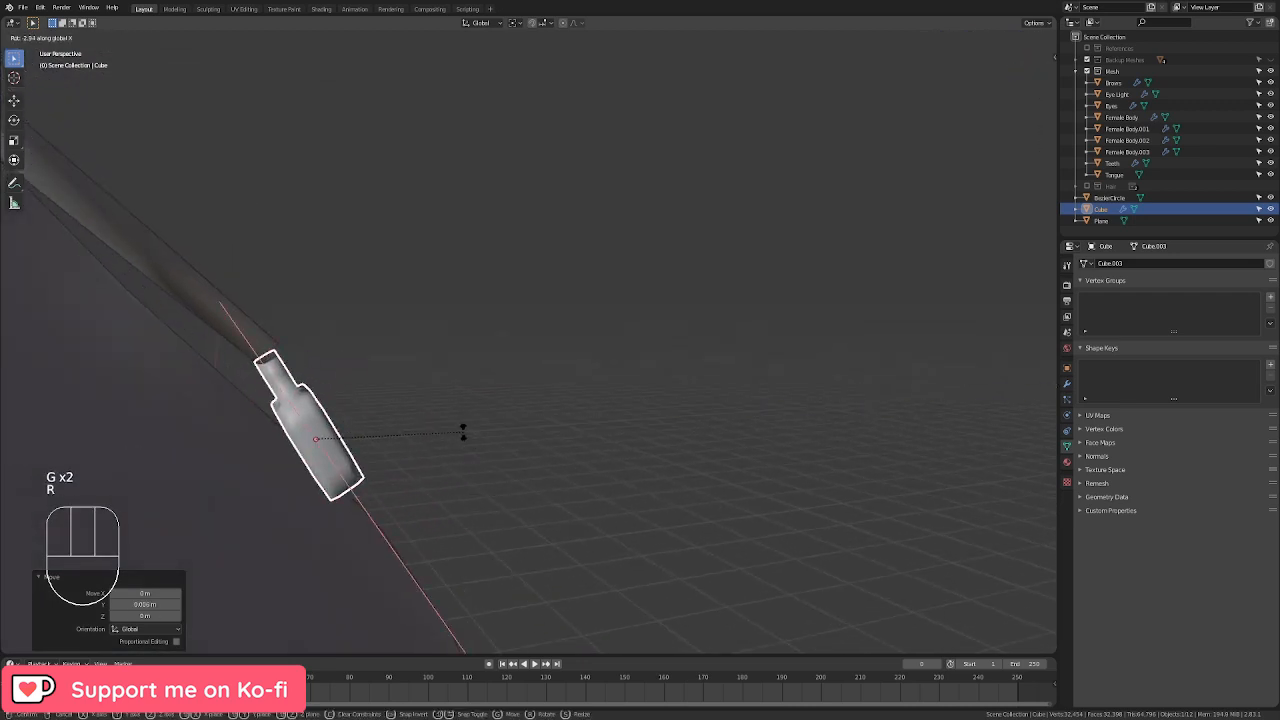
pyautogui.click(458, 435)
# Step: Open the necklace mesh in Edit Mode with edge selection active
pyautogui.press('Tab')
pyautogui.press('Tab')
pyautogui.press('Tab')
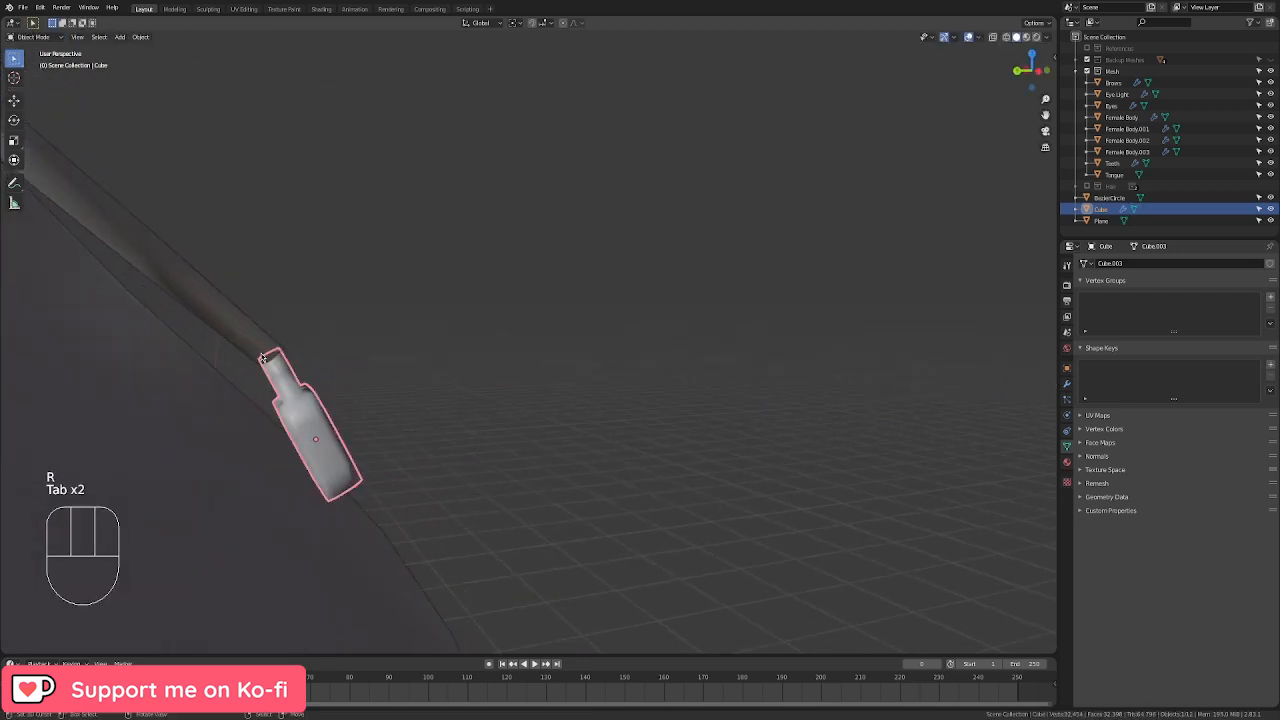
pyautogui.press('Tab')
pyautogui.click(218, 319)
pyautogui.press('Tab')
pyautogui.moveTo(218, 319); pyautogui.dragTo(147, 125, button='middle')
pyautogui.click(83, 37)
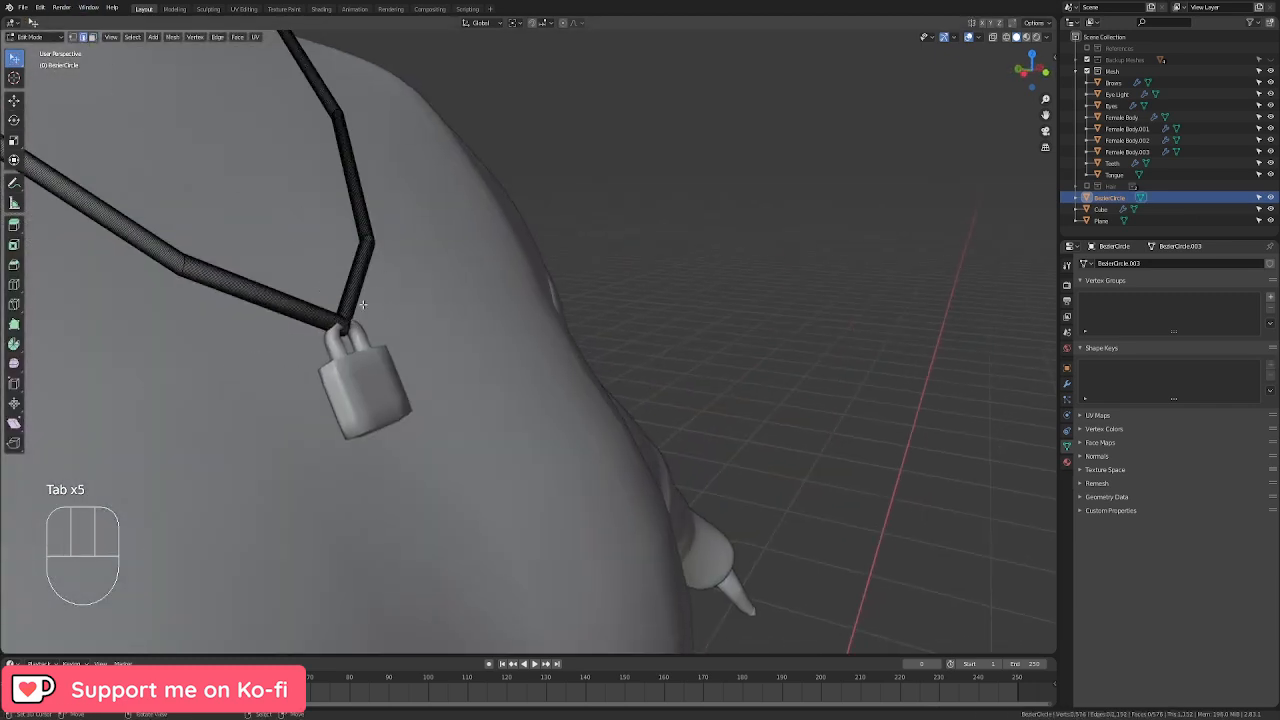
# Step: Select the edge ring at the necklace's front tip and move it about 0.003 m along Y into the padlock's shackle
pyautogui.moveTo(363, 305); pyautogui.dragTo(210, 310, button='middle')
pyautogui.scroll(6, 556, 363)
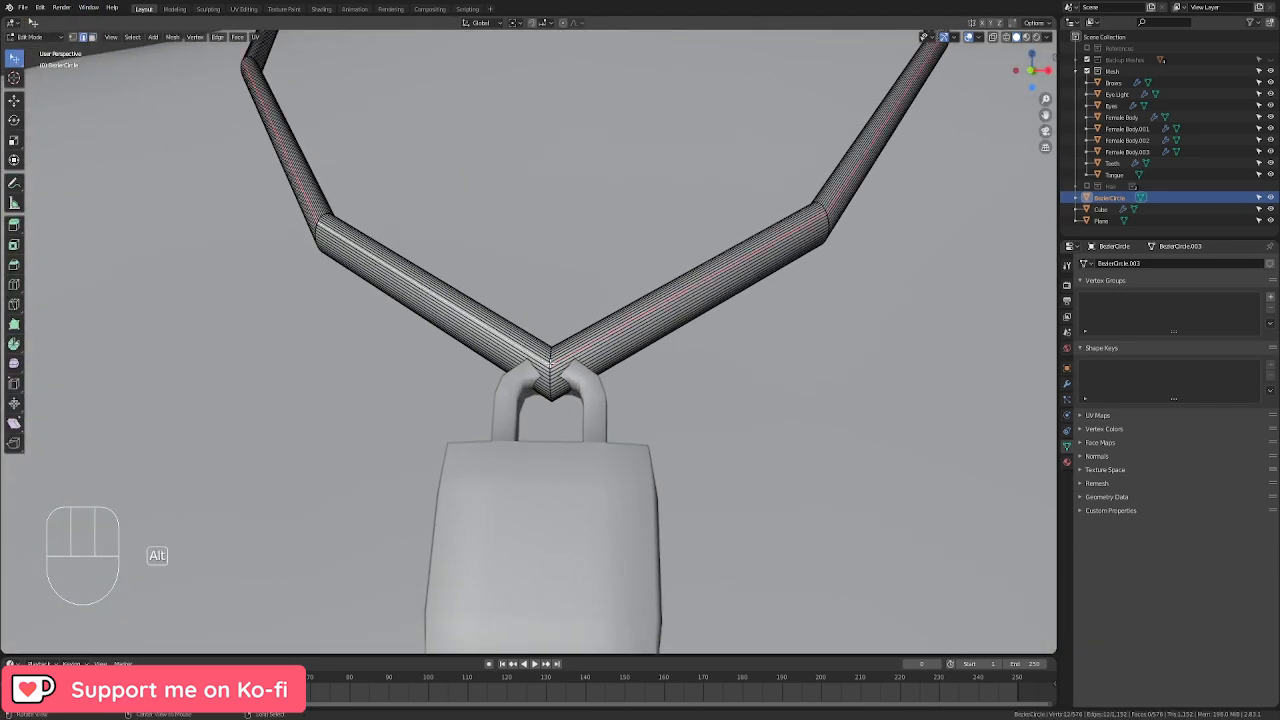
pyautogui.keyDown('alt'); pyautogui.rightClick(552, 357); pyautogui.keyUp('alt')
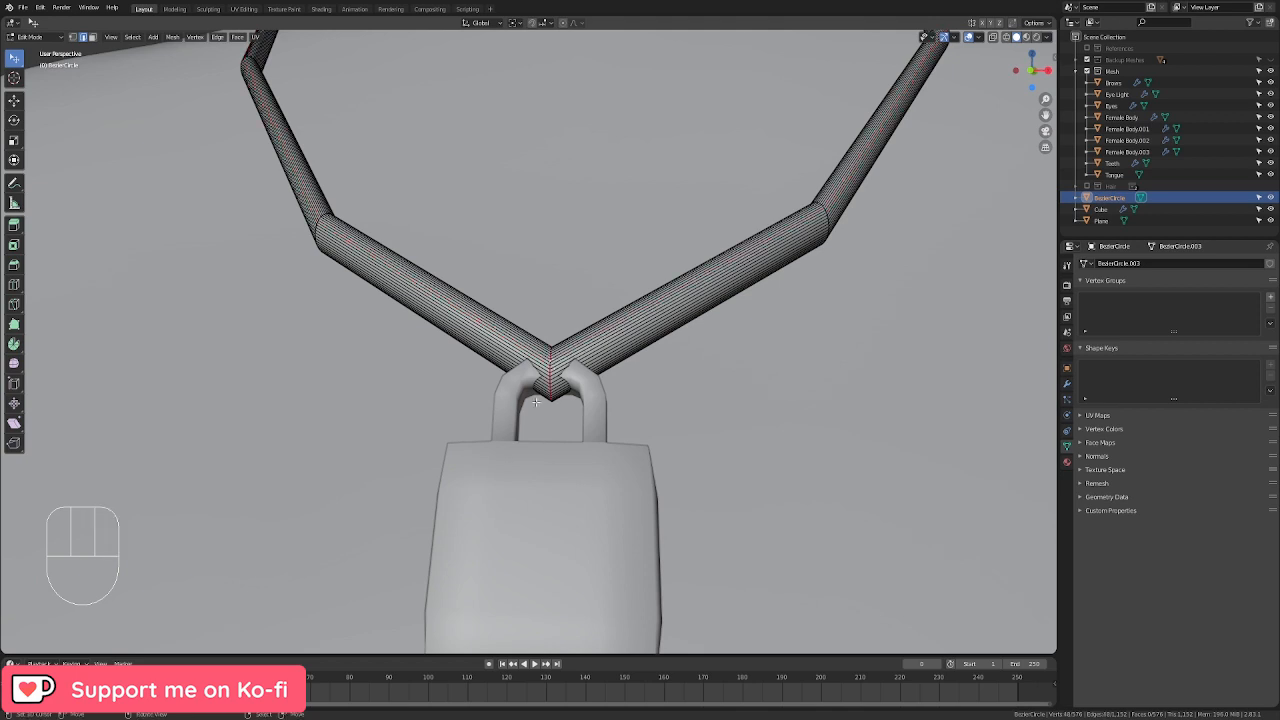
pyautogui.press('KP_3')
pyautogui.scroll(-6, 652, 428)
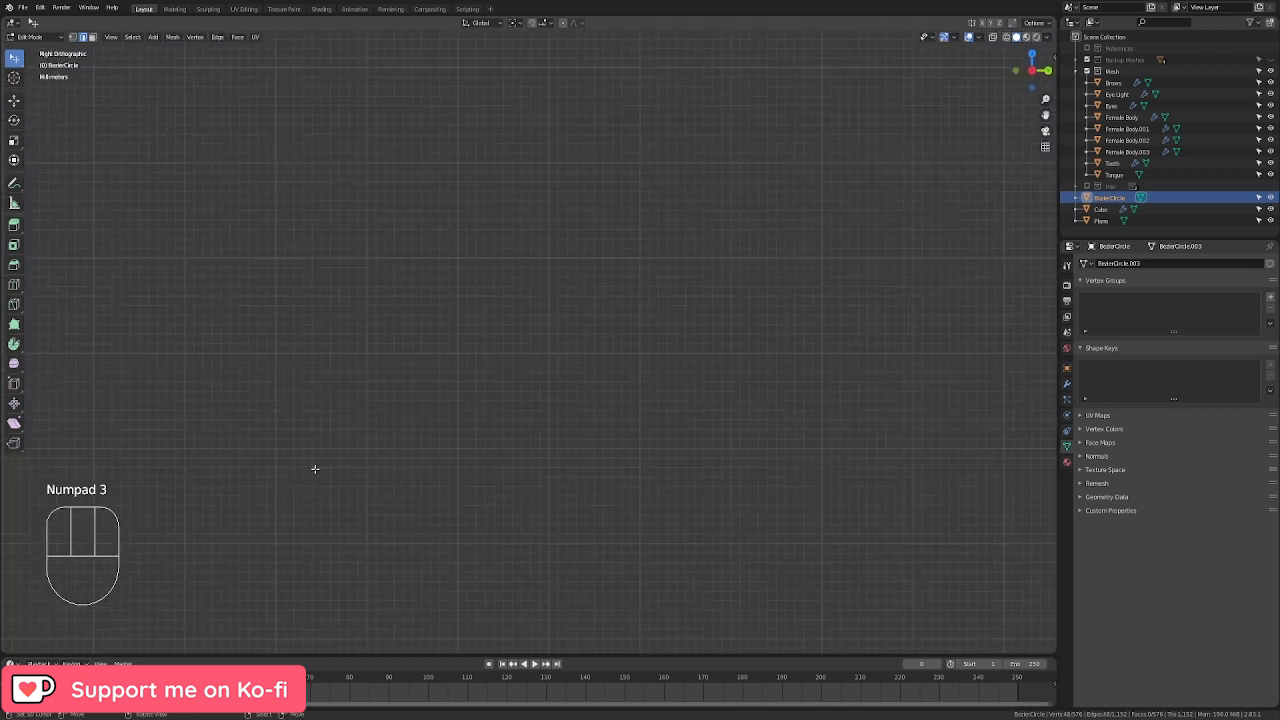
pyautogui.scroll(3, 652, 428)
pyautogui.press('g')
pyautogui.press('y')
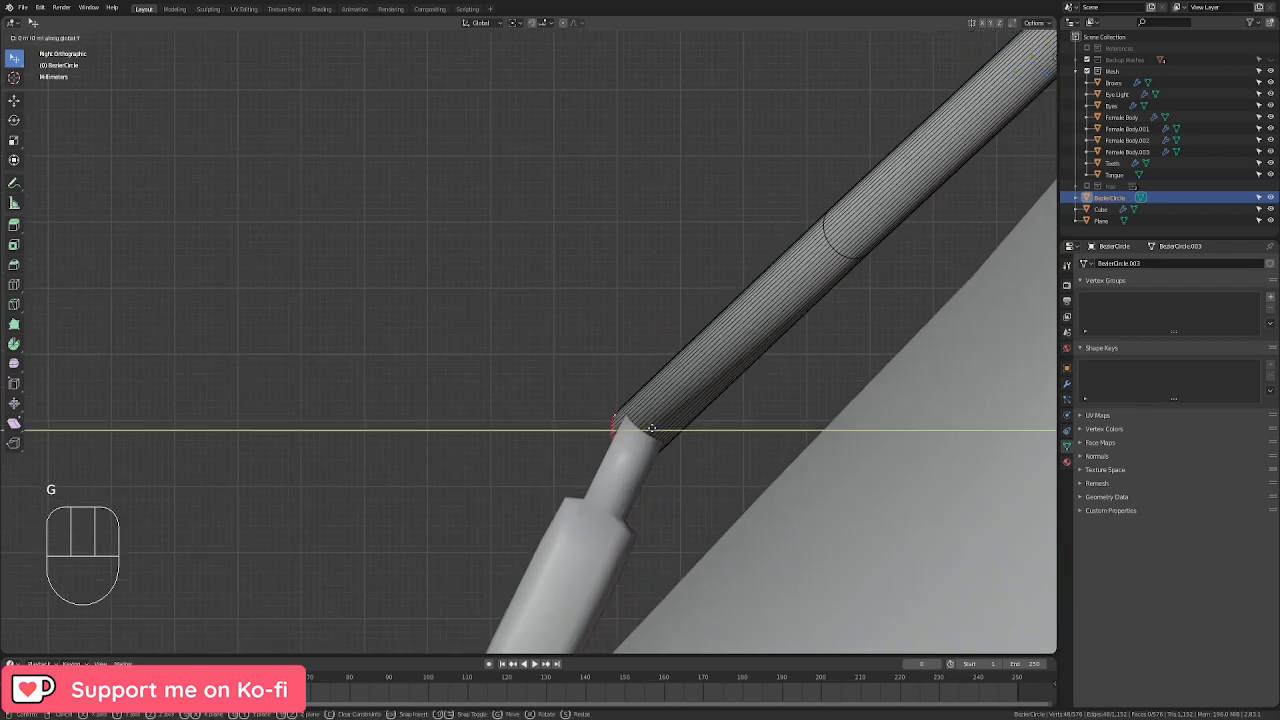
pyautogui.click(661, 434)
pyautogui.scroll(-2, 680, 463)
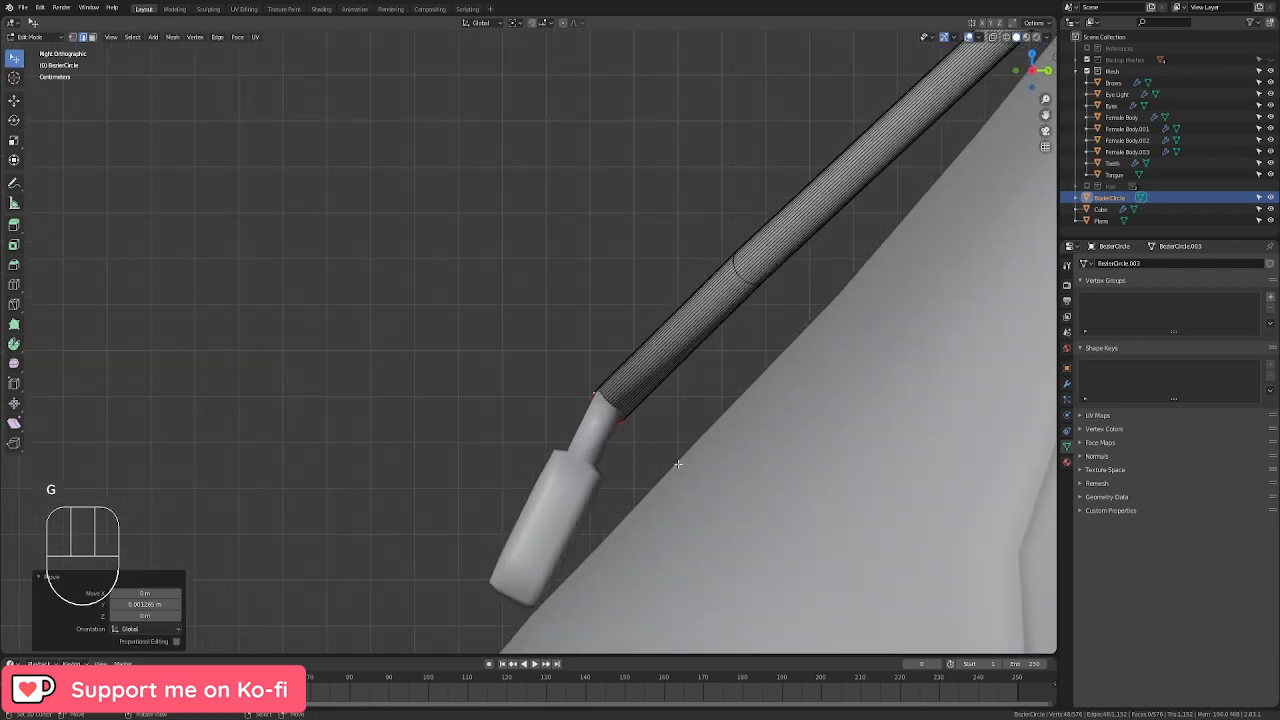
pyautogui.press('Tab')
pyautogui.scroll(-4, 620, 458)
pyautogui.moveTo(614, 460); pyautogui.dragTo(463, 418, button='middle')
# Step: Select every second lengthwise edge loop all the way around the necklace tube and dissolve those edges
pyautogui.press('Tab')
pyautogui.scroll(6, 463, 418)
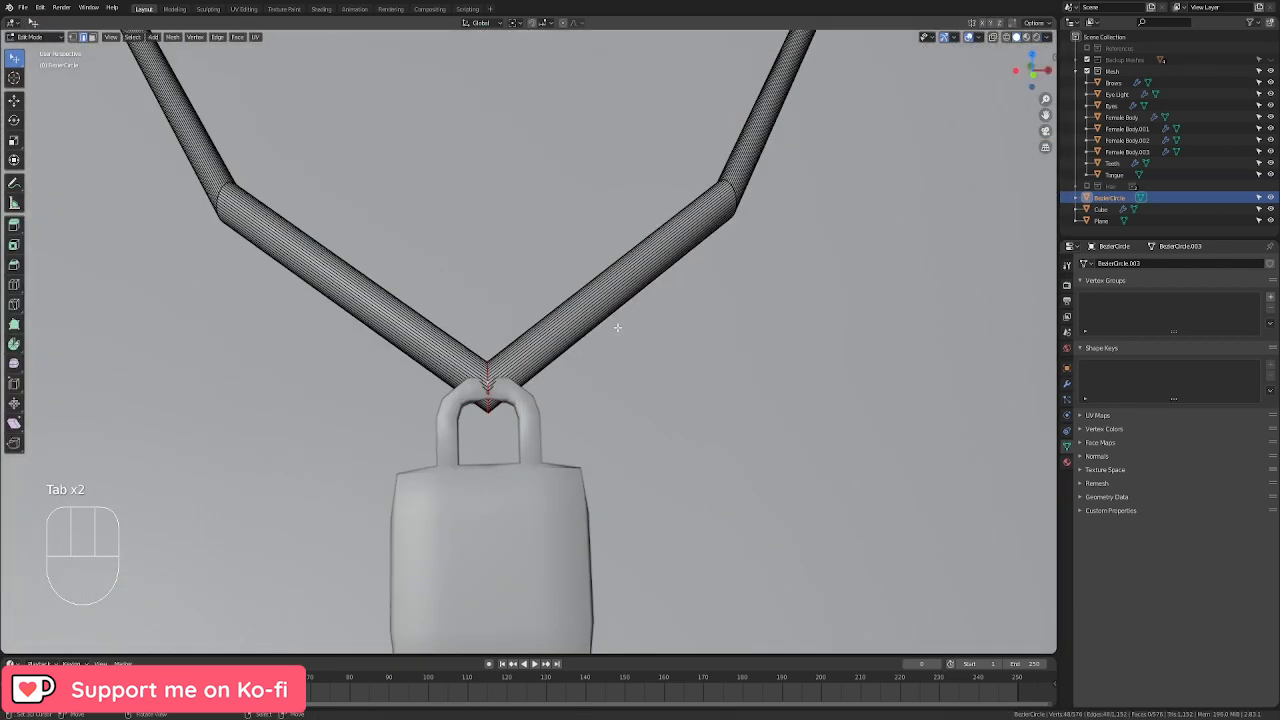
pyautogui.keyDown('alt'); pyautogui.rightClick(463, 407); pyautogui.keyUp('alt')
pyautogui.keyDown('alt'); pyautogui.keyDown('shift'); pyautogui.rightClick(460, 429); pyautogui.keyUp('shift'); pyautogui.keyUp('alt')
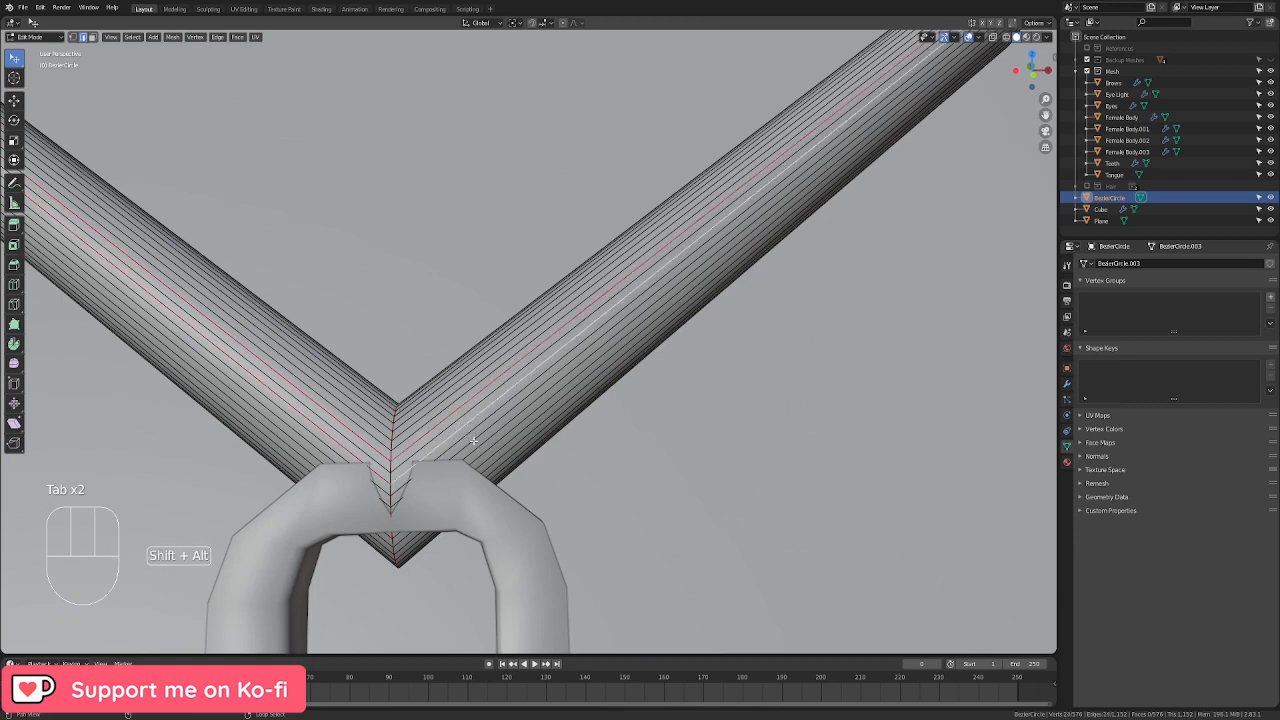
pyautogui.keyDown('alt'); pyautogui.keyDown('shift'); pyautogui.rightClick(471, 440); pyautogui.keyUp('shift'); pyautogui.keyUp('alt')
pyautogui.keyDown('alt'); pyautogui.keyDown('shift'); pyautogui.rightClick(488, 450); pyautogui.keyUp('shift'); pyautogui.keyUp('alt')
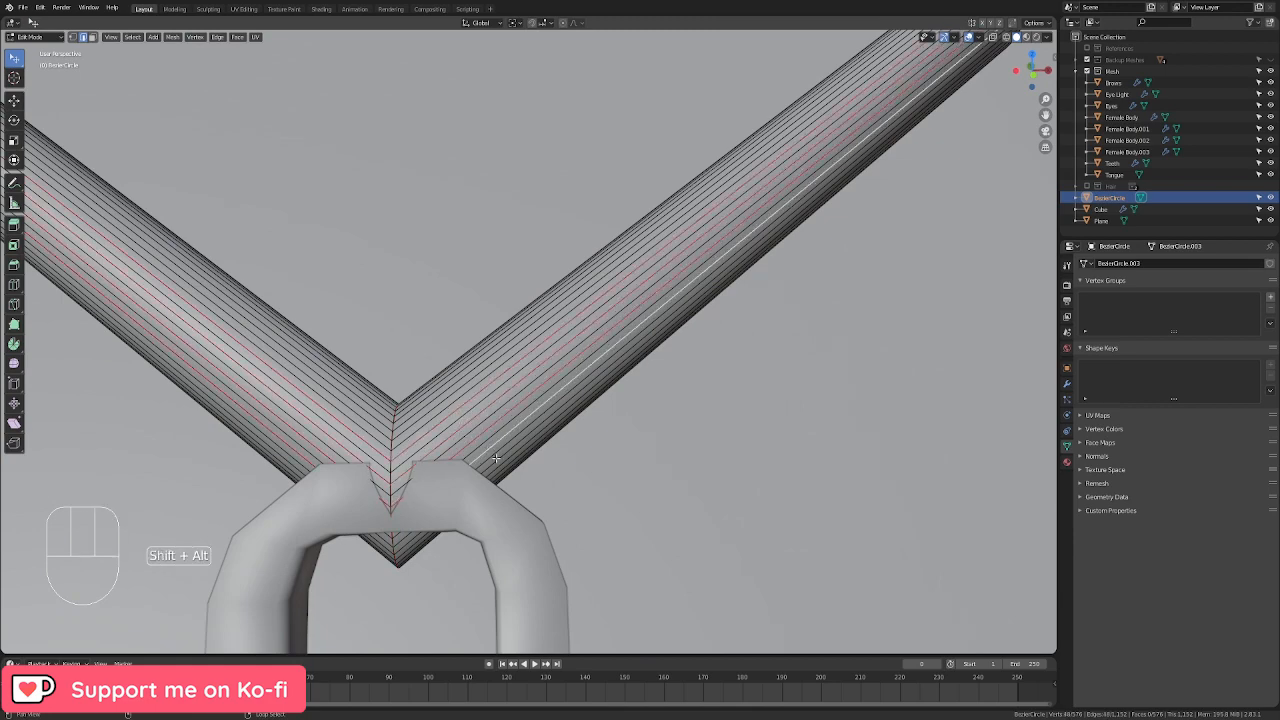
pyautogui.moveTo(496, 458); pyautogui.dragTo(543, 449, button='middle')
pyautogui.keyDown('alt'); pyautogui.keyDown('shift'); pyautogui.rightClick(572, 466); pyautogui.keyUp('shift'); pyautogui.keyUp('alt')
pyautogui.keyDown('alt'); pyautogui.keyDown('shift'); pyautogui.rightClick(589, 488); pyautogui.keyUp('shift'); pyautogui.keyUp('alt')
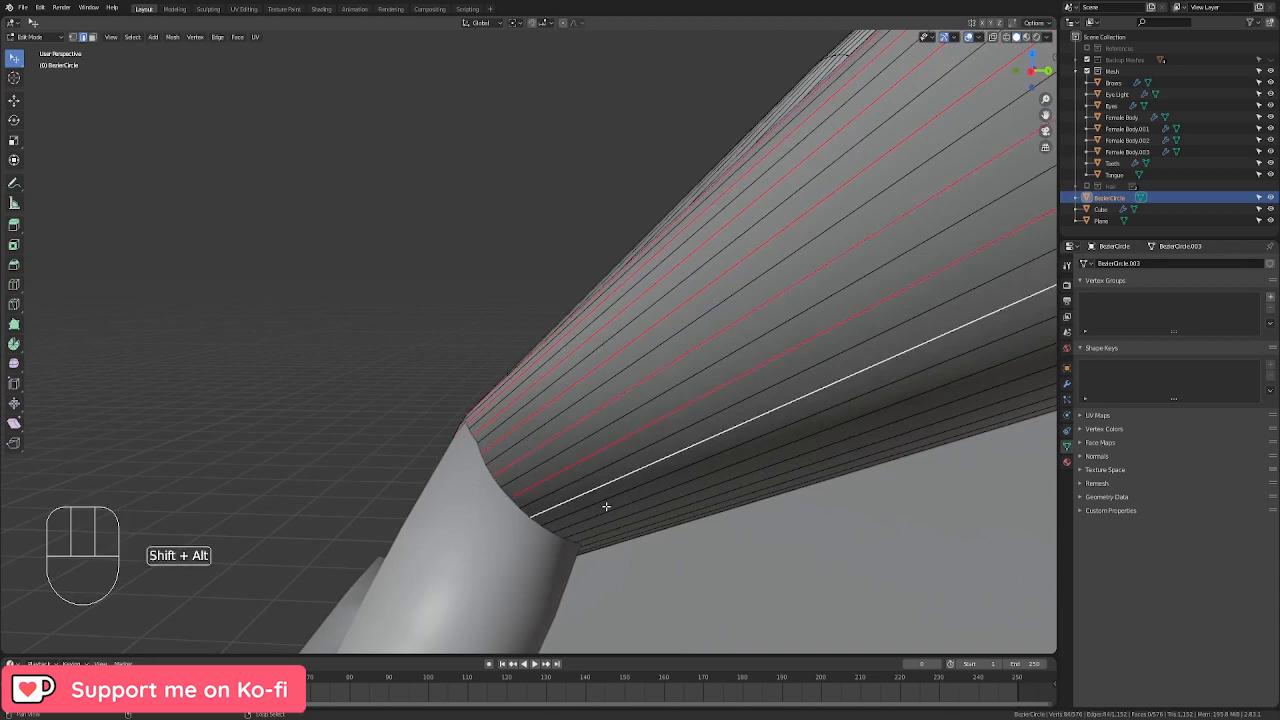
pyautogui.keyDown('alt'); pyautogui.keyDown('shift'); pyautogui.rightClick(606, 506); pyautogui.keyUp('shift'); pyautogui.keyUp('alt')
pyautogui.keyDown('alt'); pyautogui.keyDown('shift'); pyautogui.rightClick(619, 523); pyautogui.keyUp('shift'); pyautogui.keyUp('alt')
pyautogui.moveTo(619, 523); pyautogui.dragTo(611, 469, button='middle')
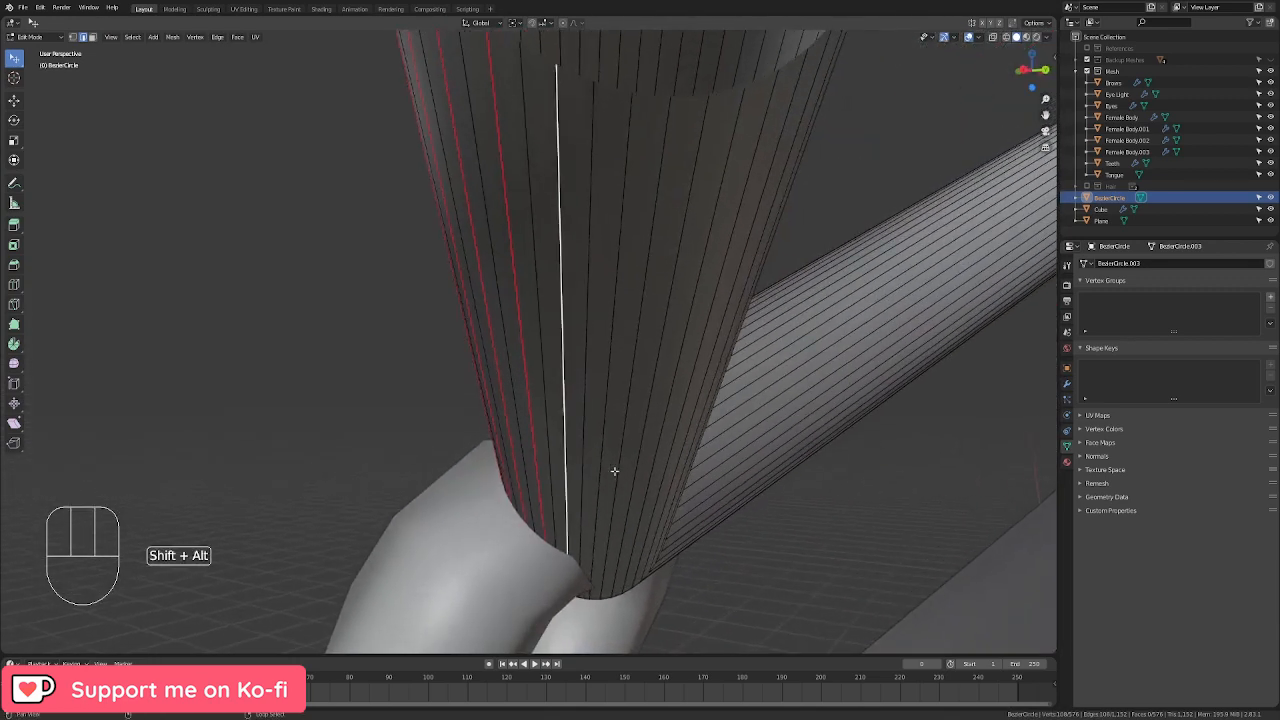
pyautogui.keyDown('alt'); pyautogui.keyDown('shift'); pyautogui.rightClick(631, 451); pyautogui.keyUp('shift'); pyautogui.keyUp('alt')
pyautogui.keyDown('alt'); pyautogui.keyDown('shift'); pyautogui.rightClick(657, 446); pyautogui.keyUp('shift'); pyautogui.keyUp('alt')
pyautogui.keyDown('alt'); pyautogui.keyDown('shift'); pyautogui.rightClick(671, 430); pyautogui.keyUp('shift'); pyautogui.keyUp('alt')
pyautogui.moveTo(671, 430); pyautogui.dragTo(506, 431, button='middle')
pyautogui.keyDown('alt'); pyautogui.keyDown('shift'); pyautogui.rightClick(508, 430); pyautogui.keyUp('shift'); pyautogui.keyUp('alt')
pyautogui.keyDown('alt'); pyautogui.keyDown('shift'); pyautogui.rightClick(503, 332); pyautogui.keyUp('shift'); pyautogui.keyUp('alt')
pyautogui.keyDown('alt'); pyautogui.keyDown('shift'); pyautogui.rightClick(510, 300); pyautogui.keyUp('shift'); pyautogui.keyUp('alt')
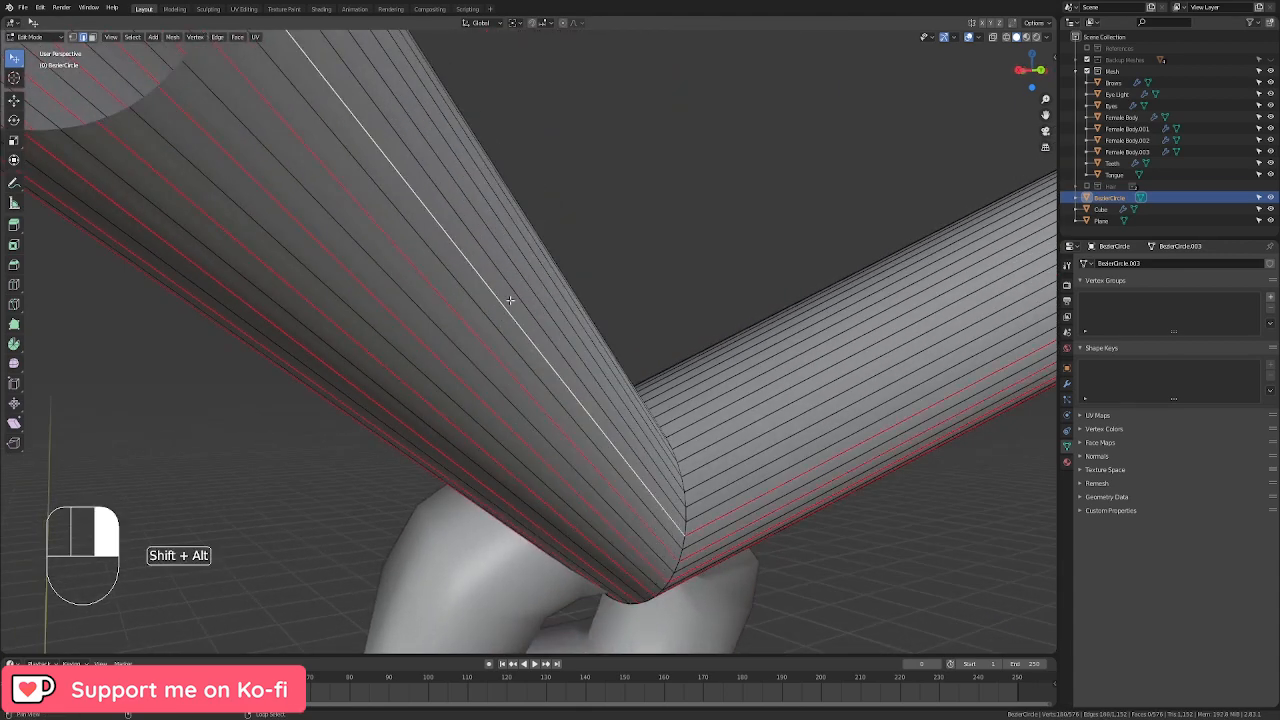
pyautogui.moveTo(520, 268); pyautogui.dragTo(430, 488, button='middle')
pyautogui.keyDown('alt'); pyautogui.keyDown('shift'); pyautogui.rightClick(427, 478); pyautogui.keyUp('shift'); pyautogui.keyUp('alt')
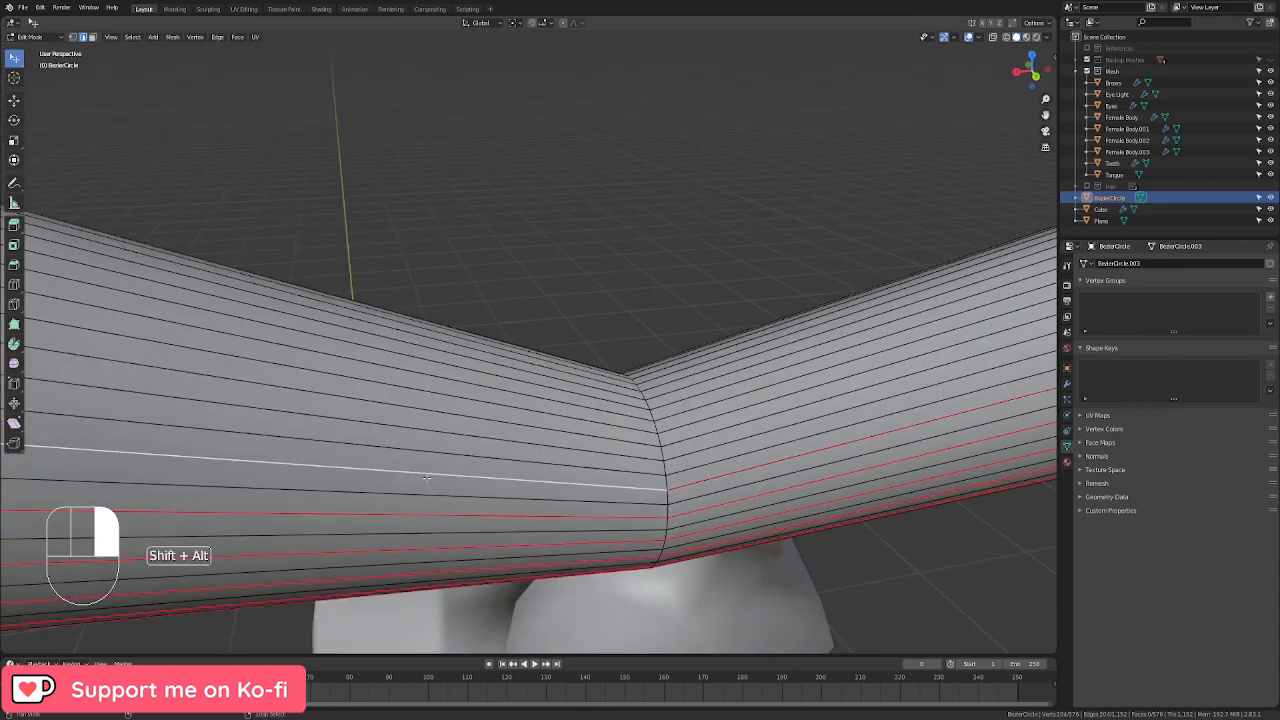
pyautogui.keyDown('alt'); pyautogui.keyDown('shift'); pyautogui.rightClick(426, 430); pyautogui.keyUp('shift'); pyautogui.keyUp('alt')
pyautogui.keyDown('alt'); pyautogui.keyDown('shift'); pyautogui.rightClick(424, 390); pyautogui.keyUp('shift'); pyautogui.keyUp('alt')
pyautogui.keyDown('alt'); pyautogui.keyDown('shift'); pyautogui.rightClick(421, 362); pyautogui.keyUp('shift'); pyautogui.keyUp('alt')
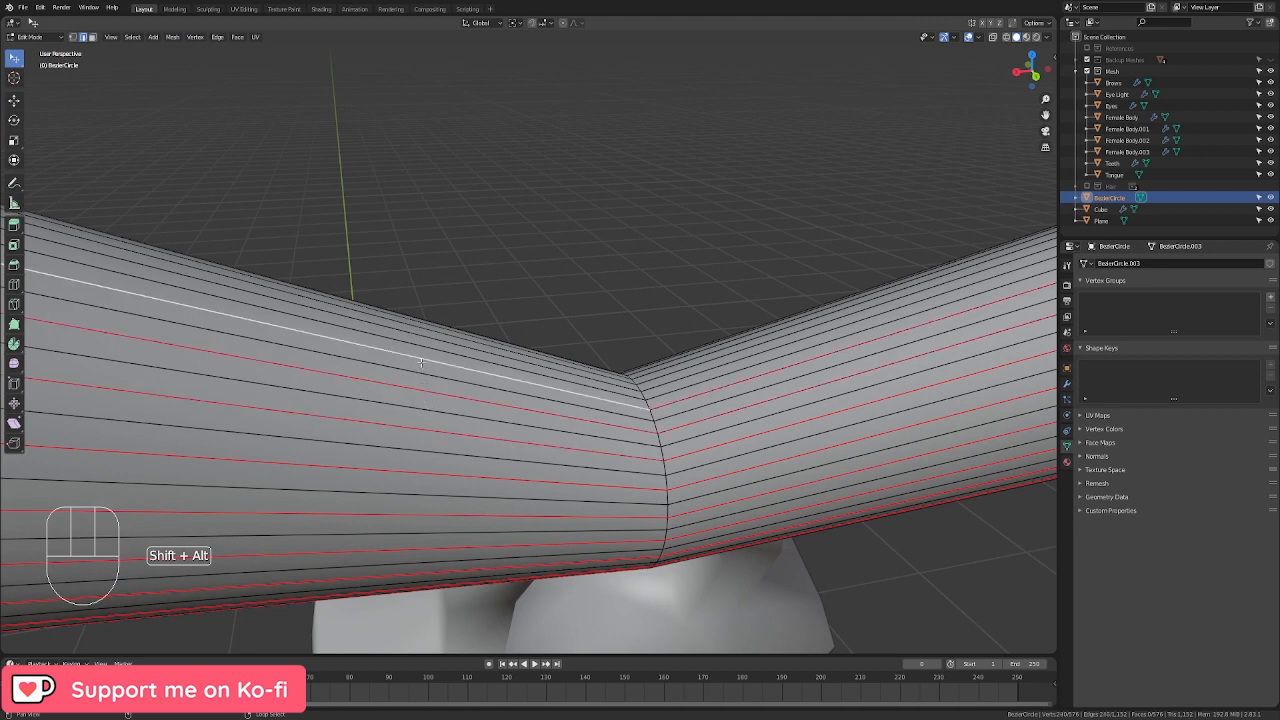
pyautogui.keyDown('alt'); pyautogui.keyDown('shift'); pyautogui.rightClick(424, 344); pyautogui.keyUp('shift'); pyautogui.keyUp('alt')
pyautogui.moveTo(424, 344); pyautogui.dragTo(600, 399, button='middle')
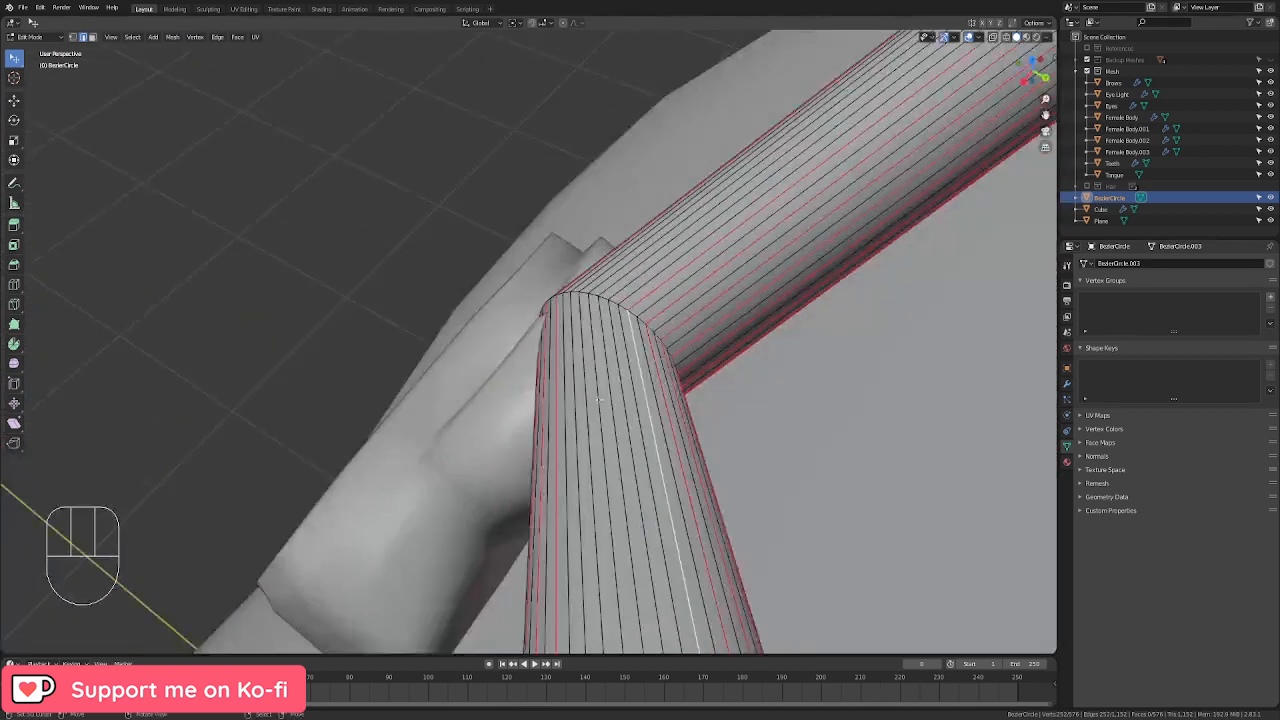
pyautogui.keyDown('alt'); pyautogui.keyDown('shift'); pyautogui.rightClick(580, 318); pyautogui.keyUp('shift'); pyautogui.keyUp('alt')
pyautogui.press('x')
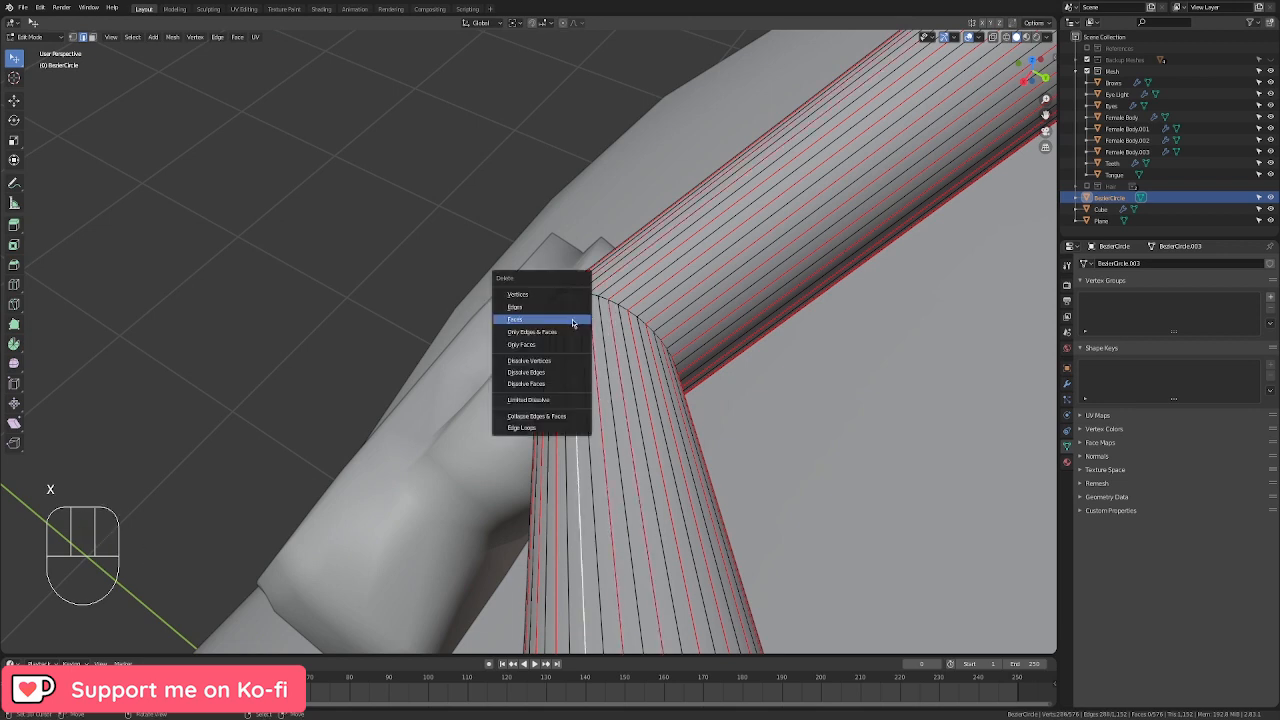
pyautogui.press('x')
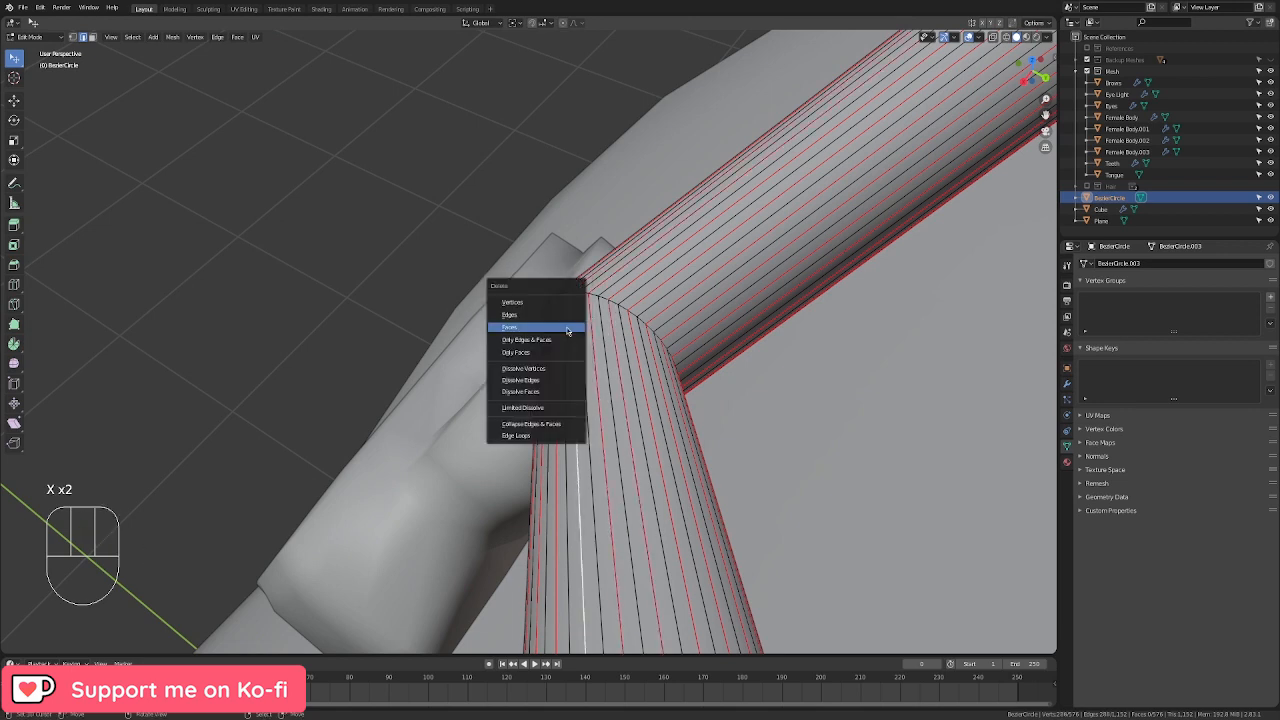
pyautogui.click(546, 383)
# Step: Select alternating lengthwise edge loops around the thinned necklace tube once more and dissolve those edges too
pyautogui.keyDown('alt'); pyautogui.rightClick(586, 384); pyautogui.keyUp('alt')
pyautogui.keyDown('alt'); pyautogui.keyDown('shift'); pyautogui.rightClick(636, 398); pyautogui.keyUp('shift'); pyautogui.keyUp('alt')
pyautogui.moveTo(688, 405); pyautogui.dragTo(642, 397, button='middle')
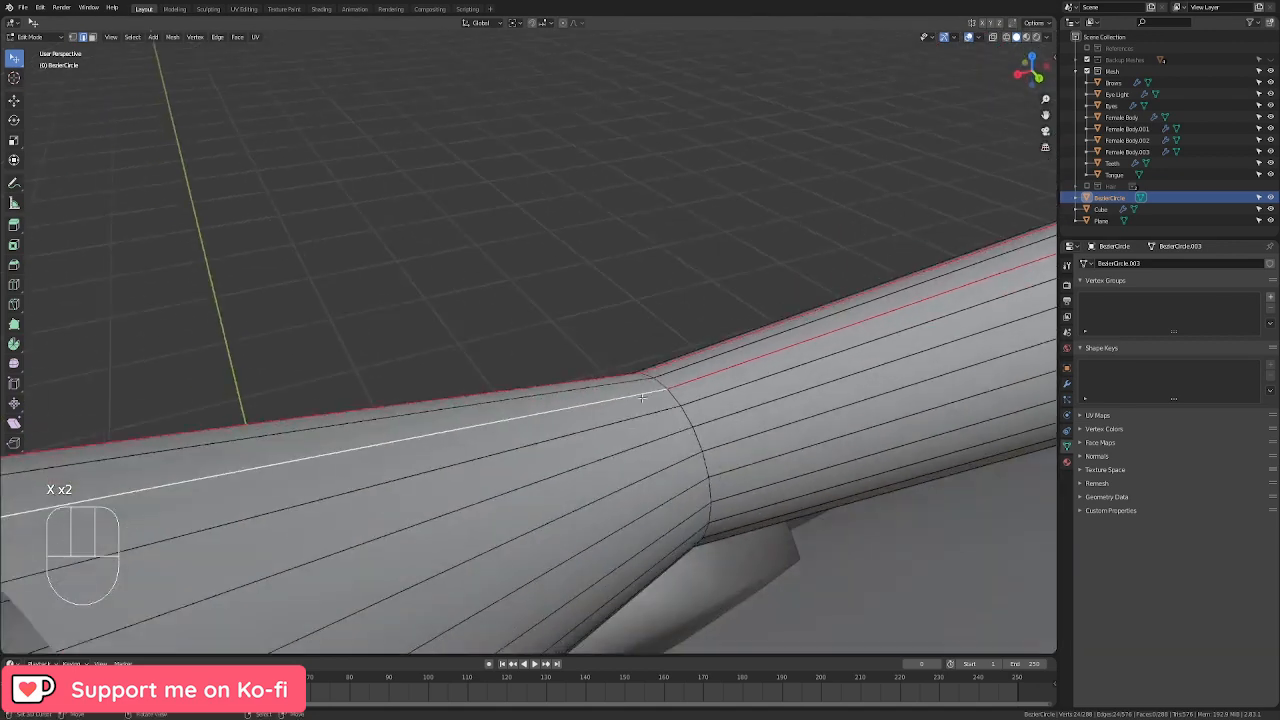
pyautogui.keyDown('alt'); pyautogui.keyDown('shift'); pyautogui.rightClick(666, 442); pyautogui.keyUp('shift'); pyautogui.keyUp('alt')
pyautogui.keyDown('alt'); pyautogui.keyDown('shift'); pyautogui.rightClick(674, 498); pyautogui.keyUp('shift'); pyautogui.keyUp('alt')
pyautogui.moveTo(672, 508); pyautogui.dragTo(656, 450, button='middle')
pyautogui.keyDown('alt'); pyautogui.keyDown('shift'); pyautogui.rightClick(611, 534); pyautogui.keyUp('shift'); pyautogui.keyUp('alt')
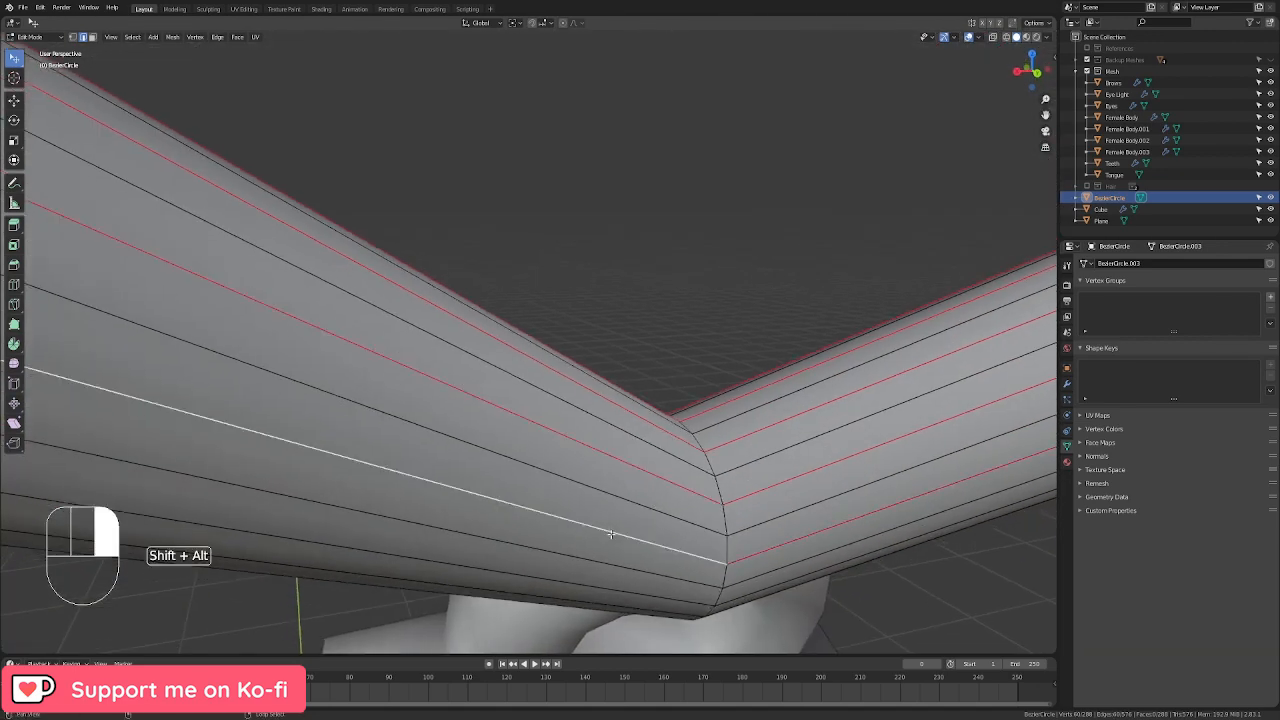
pyautogui.moveTo(611, 534); pyautogui.dragTo(624, 443, button='middle')
pyautogui.keyDown('alt'); pyautogui.keyDown('shift'); pyautogui.rightClick(640, 396); pyautogui.keyUp('shift'); pyautogui.keyUp('alt')
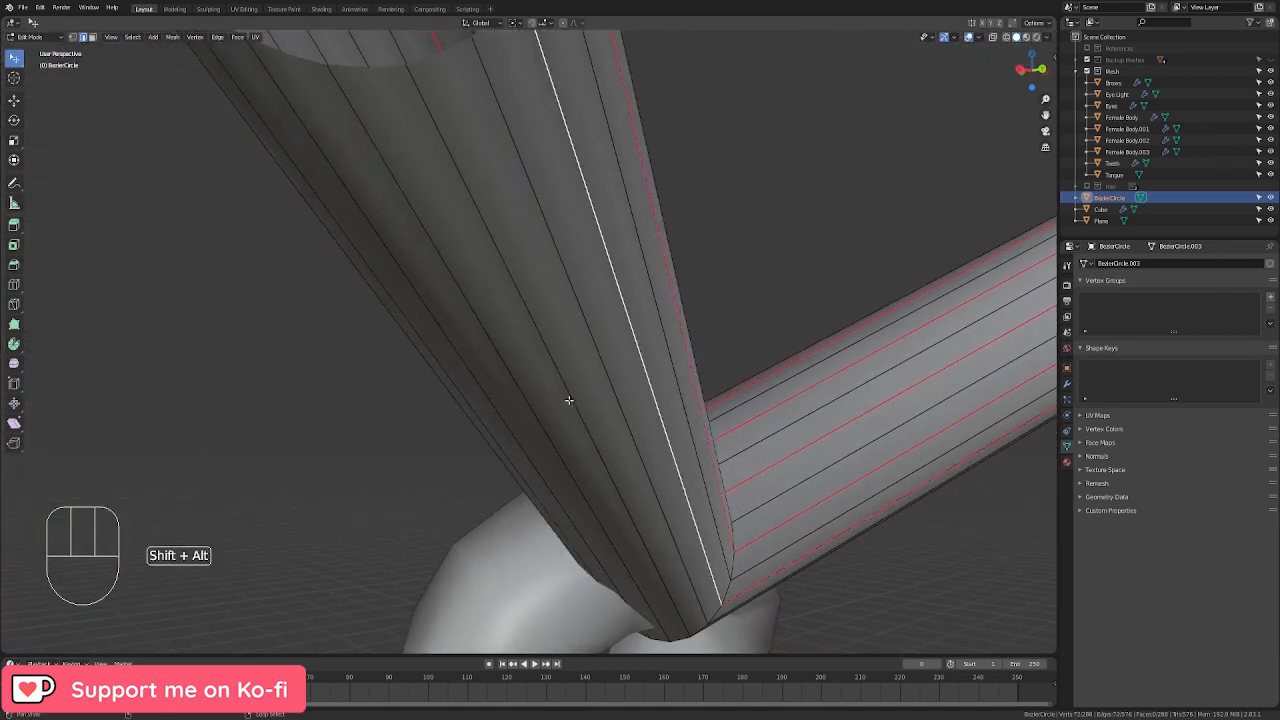
pyautogui.keyDown('alt'); pyautogui.keyDown('shift'); pyautogui.rightClick(537, 402); pyautogui.keyUp('shift'); pyautogui.keyUp('alt')
pyautogui.keyDown('alt'); pyautogui.keyDown('shift'); pyautogui.rightClick(508, 395); pyautogui.keyUp('shift'); pyautogui.keyUp('alt')
pyautogui.moveTo(497, 394); pyautogui.dragTo(607, 401, button='middle')
pyautogui.keyDown('alt'); pyautogui.keyDown('shift'); pyautogui.rightClick(729, 374); pyautogui.keyUp('shift'); pyautogui.keyUp('alt')
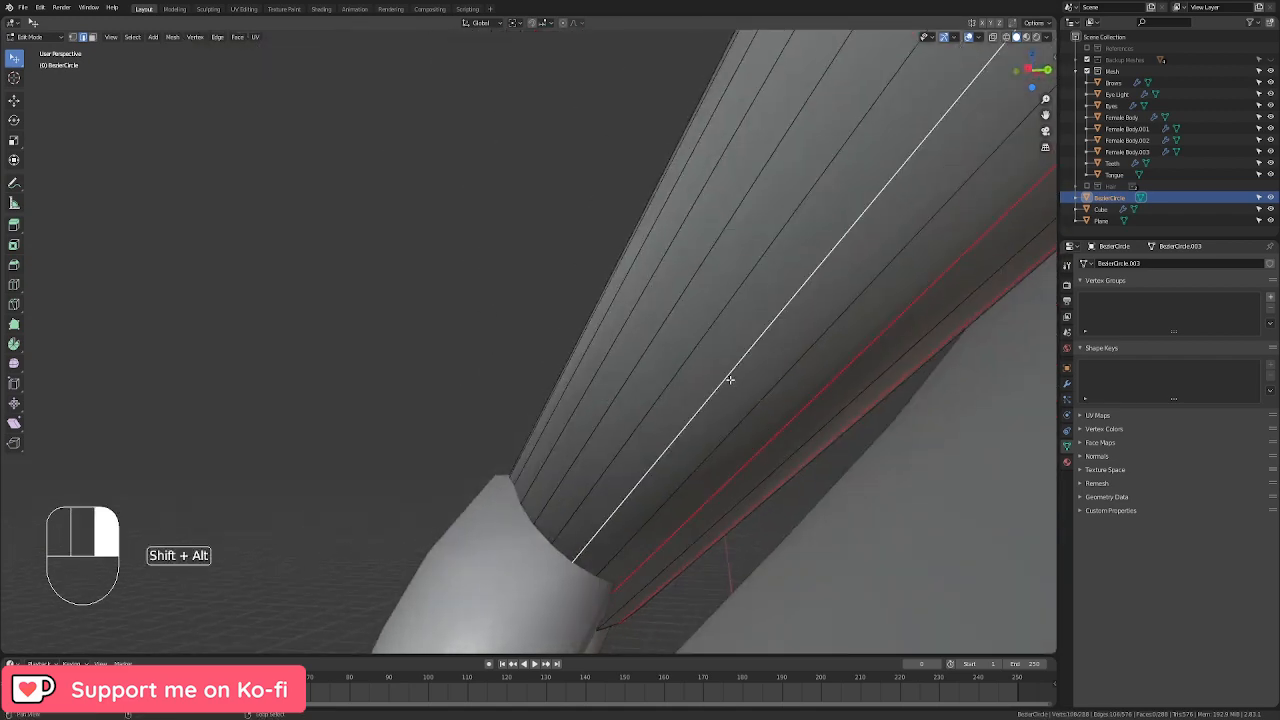
pyautogui.keyDown('alt'); pyautogui.keyDown('shift'); pyautogui.rightClick(666, 309); pyautogui.keyUp('shift'); pyautogui.keyUp('alt')
pyautogui.moveTo(666, 309); pyautogui.dragTo(540, 390, button='middle')
pyautogui.keyDown('alt'); pyautogui.keyDown('shift'); pyautogui.rightClick(723, 338); pyautogui.keyUp('shift'); pyautogui.keyUp('alt')
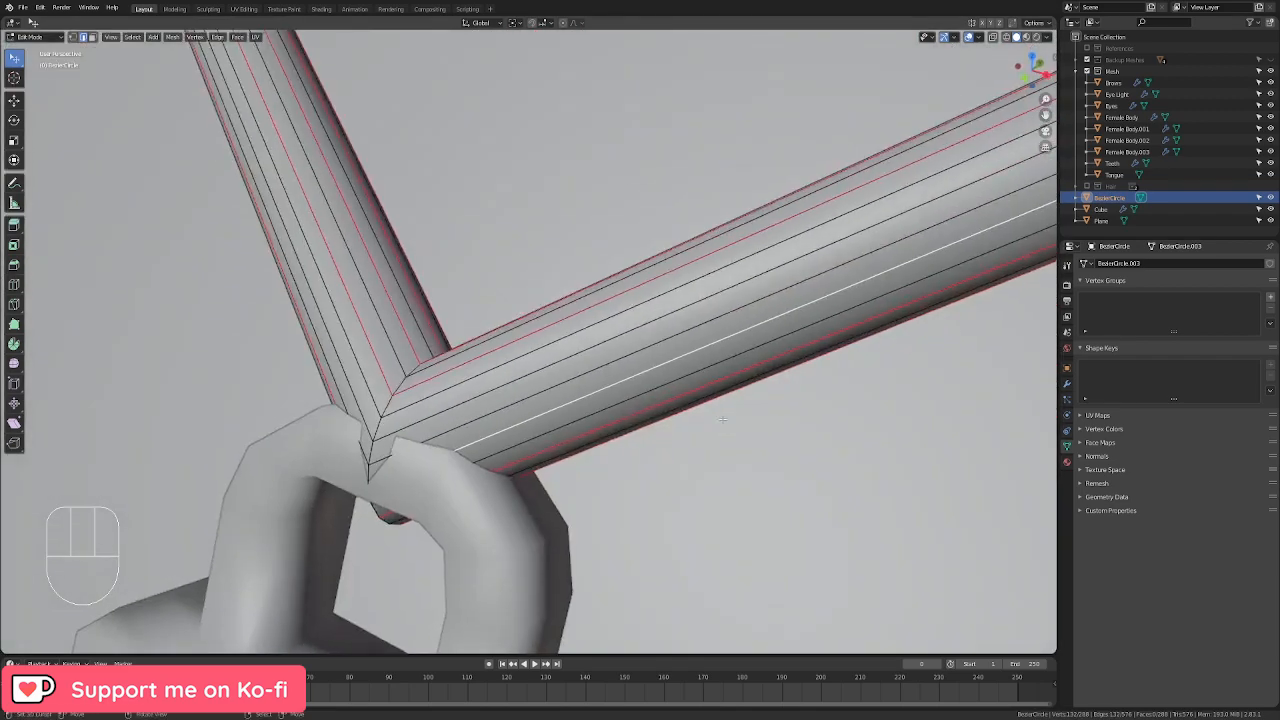
pyautogui.keyDown('alt'); pyautogui.keyDown('shift'); pyautogui.rightClick(678, 308); pyautogui.keyUp('shift'); pyautogui.keyUp('alt')
pyautogui.press('x')
pyautogui.click(676, 304)
# Step: Open the padlock in Edit Mode, select its whole mesh, raise it slightly along Z and shift it slightly along Y at the necklace tip
pyautogui.scroll(-5, 567, 430)
pyautogui.scroll(-4, 567, 431)
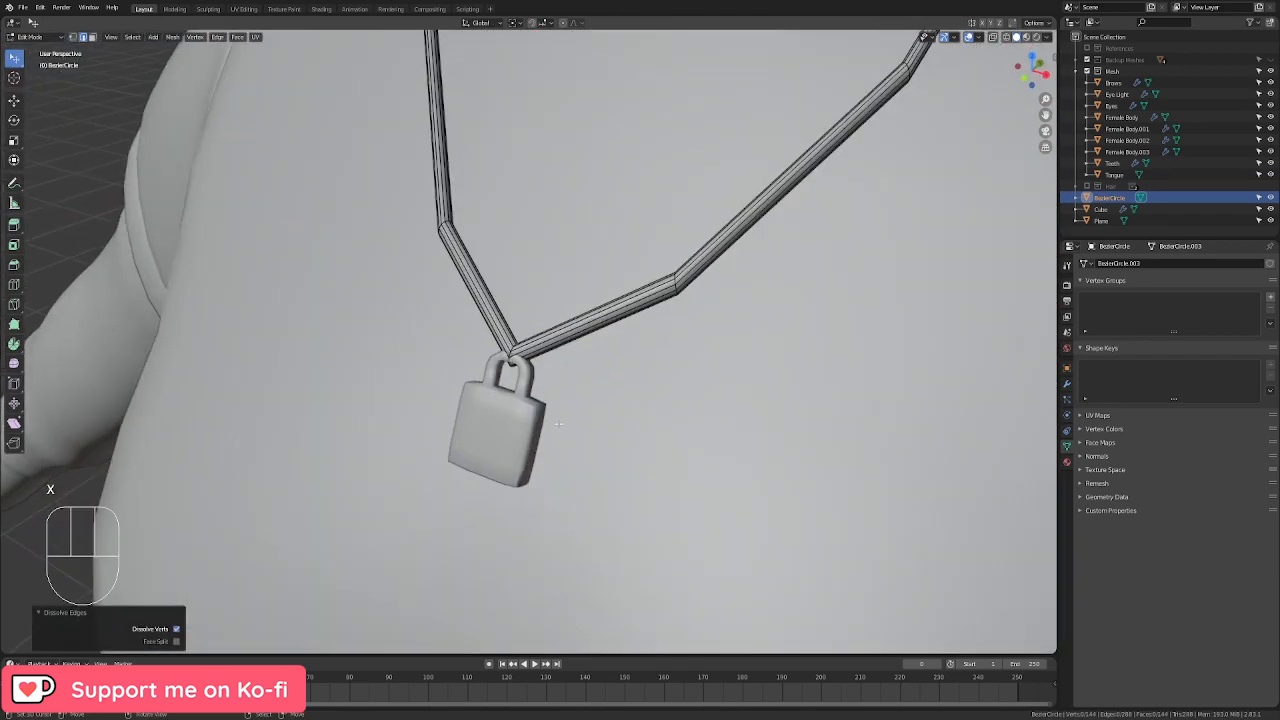
pyautogui.scroll(4, 567, 431)
pyautogui.press('Tab')
pyautogui.rightClick(518, 446)
pyautogui.press('Tab')
pyautogui.moveTo(518, 446); pyautogui.dragTo(754, 439, button='middle')
pyautogui.scroll(1, 566, 440)
pyautogui.press('a')
pyautogui.press('g')
pyautogui.press('z')
pyautogui.click(579, 460)
pyautogui.press('g')
pyautogui.press('y')
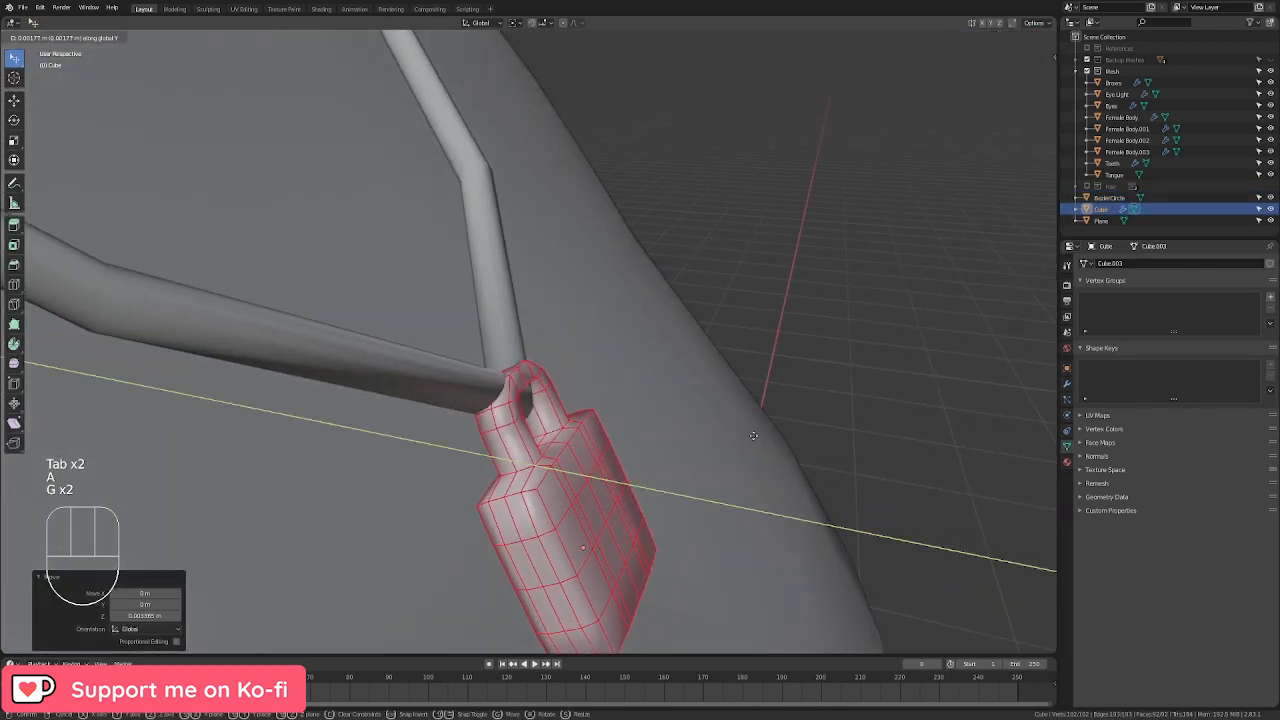
# Step: Fine-tune the tilt of the whole padlock mesh with two small axis-constrained rotations
pyautogui.press('r')
pyautogui.middleClick(760, 417)
pyautogui.moveTo(756, 421); pyautogui.dragTo(609, 404, button='middle')
pyautogui.click(760, 413)
pyautogui.press('r')
pyautogui.middleClick(760, 412)
pyautogui.click(760, 401)
# Step: Nudge the padlock along one axis to seat its shackle on the necklace, then return to Object Mode
pyautogui.press('g')
pyautogui.middleClick(763, 374)
pyautogui.click(769, 377)
pyautogui.press('Tab')
pyautogui.scroll(-4, 609, 404)
pyautogui.scroll(-4, 609, 404)
pyautogui.click(700, 206)
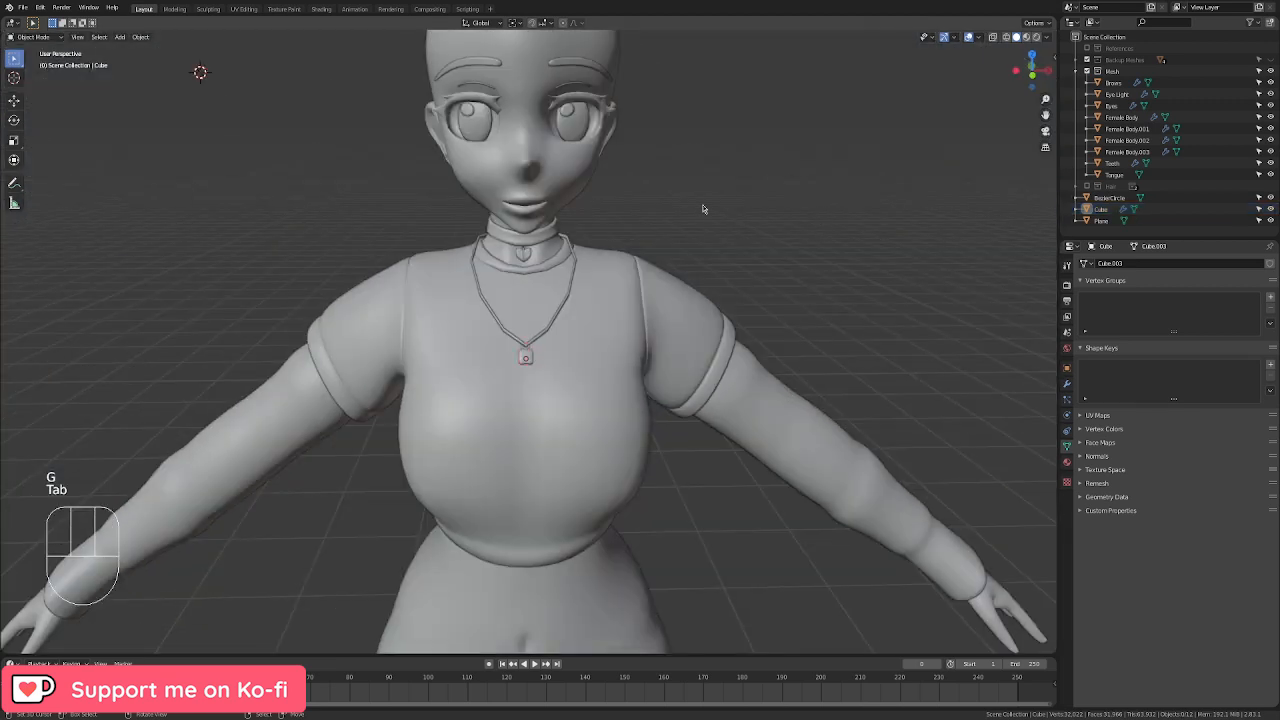